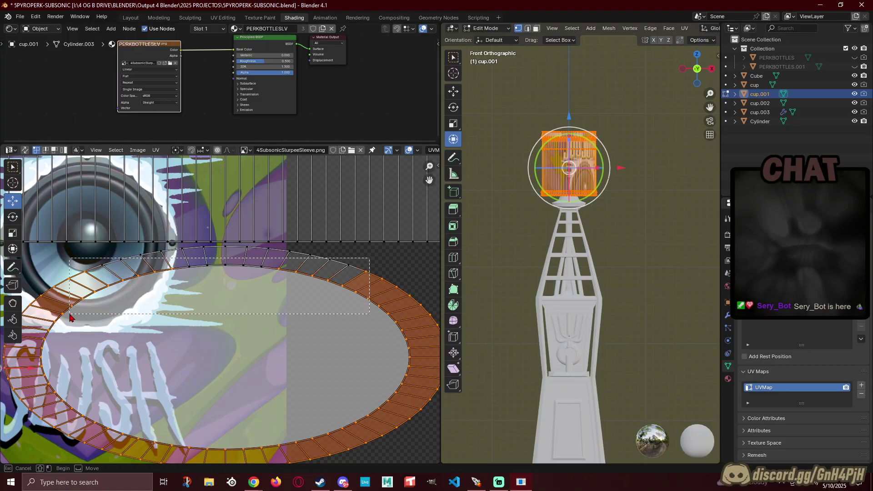
# Step: Add the unselected upper arc of the right oval ring to the UV selection
pyautogui.keyDown('shift'); pyautogui.moveTo(123, 251); pyautogui.dragTo(342, 293); pyautogui.keyUp('shift')
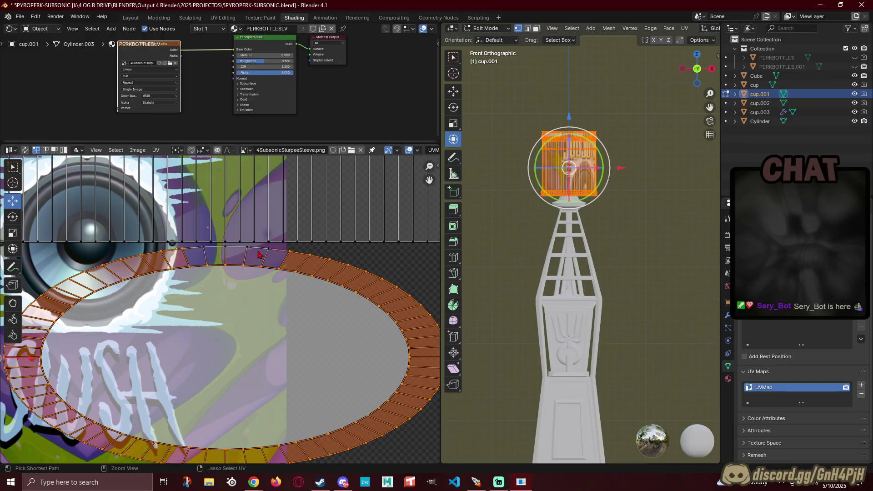
pyautogui.press('b')
pyautogui.moveTo(209, 263); pyautogui.dragTo(164, 271)
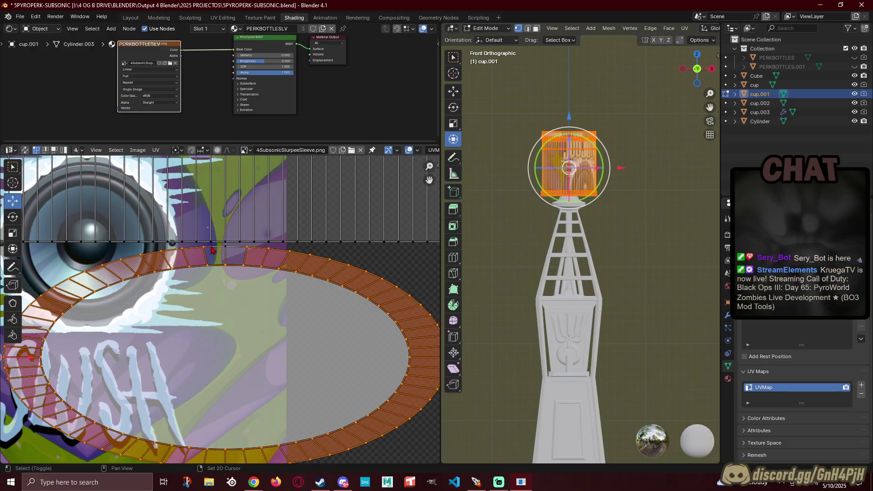
pyautogui.press('b')
pyautogui.moveTo(217, 244); pyautogui.dragTo(242, 258)
# Step: Add the unselected upper arc of the left oval island to the UV selection
pyautogui.moveTo(146, 288); pyautogui.dragTo(106, 282, button='middle')
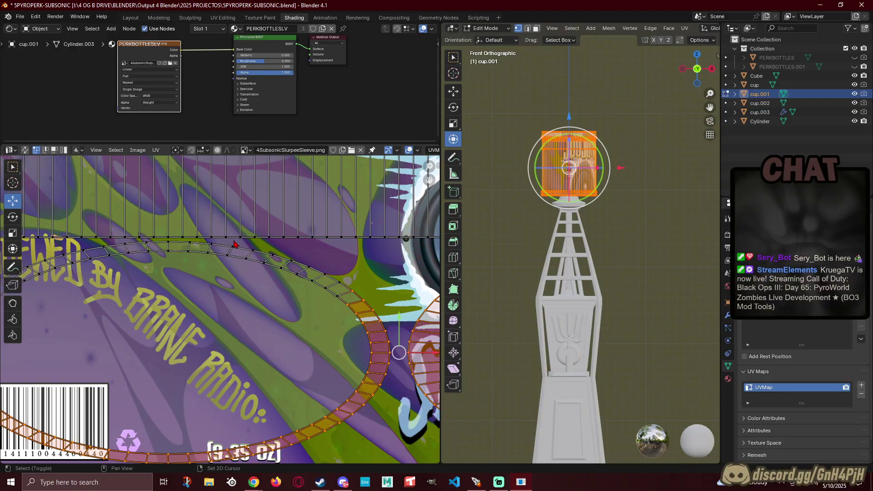
pyautogui.press('b')
pyautogui.moveTo(231, 240); pyautogui.dragTo(59, 291)
pyautogui.press('b')
pyautogui.moveTo(394, 263); pyautogui.dragTo(185, 326)
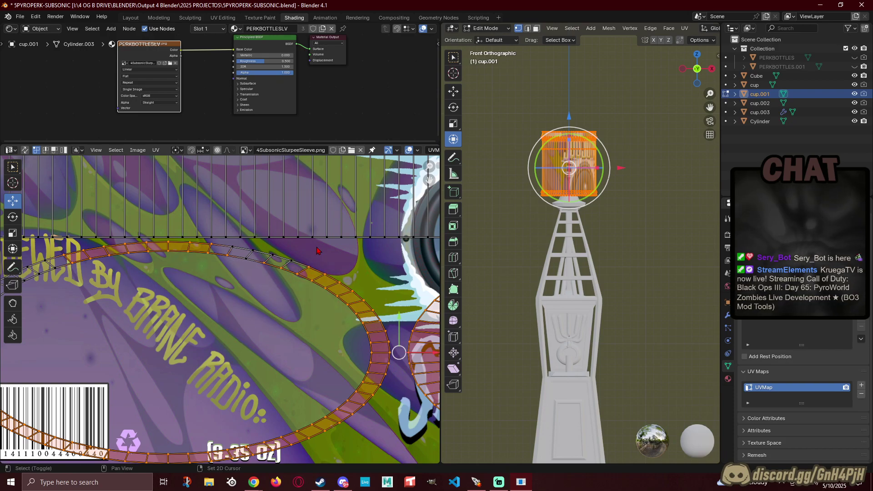
pyautogui.press('b')
pyautogui.moveTo(315, 248); pyautogui.dragTo(184, 286)
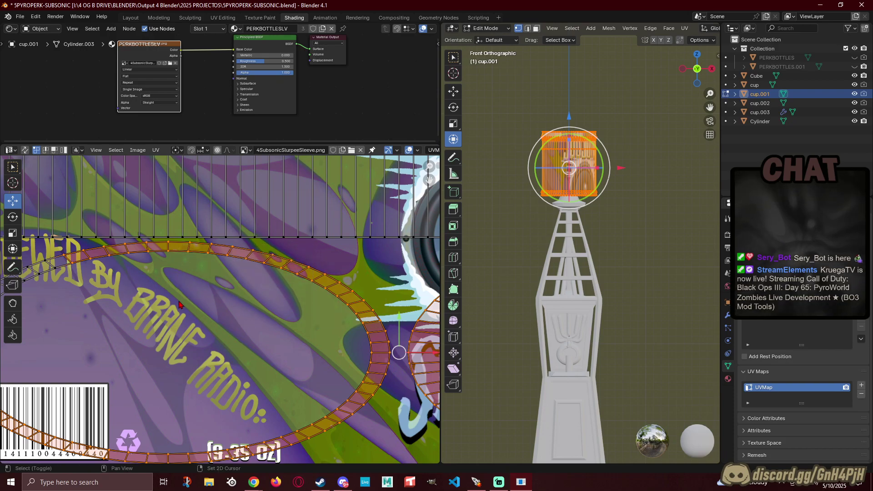
pyautogui.scroll(1, 183, 286)
pyautogui.moveTo(184, 286); pyautogui.dragTo(321, 279, button='middle')
pyautogui.press('b')
pyautogui.moveTo(323, 329); pyautogui.dragTo(80, 230)
pyautogui.scroll(-5, 116, 283)
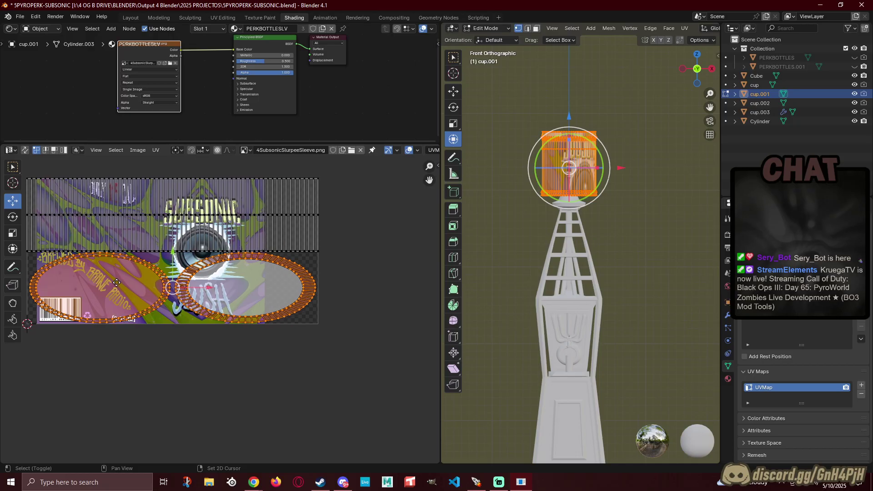
# Step: Move both selected oval UV islands straight down until they sit below the sleeve image, and clear the selection
pyautogui.moveTo(116, 283); pyautogui.dragTo(139, 291, button='middle')
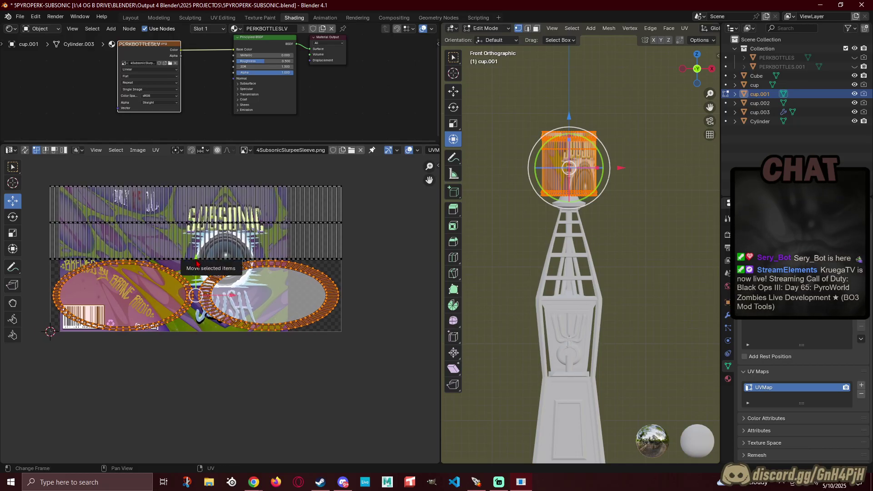
pyautogui.moveTo(197, 264); pyautogui.dragTo(198, 346)
pyautogui.click(359, 279)
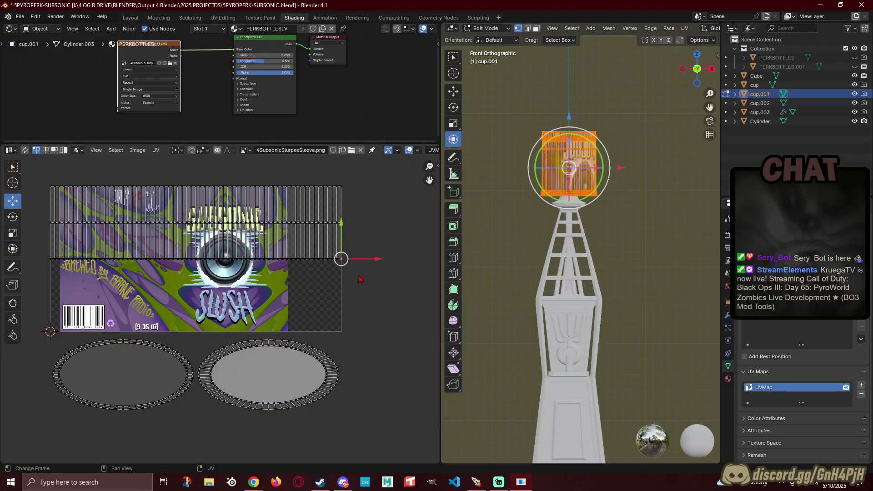
# Step: Select the rectangular cup-wall UV island and scale it on X by 0.806
pyautogui.moveTo(362, 291); pyautogui.dragTo(13, 179)
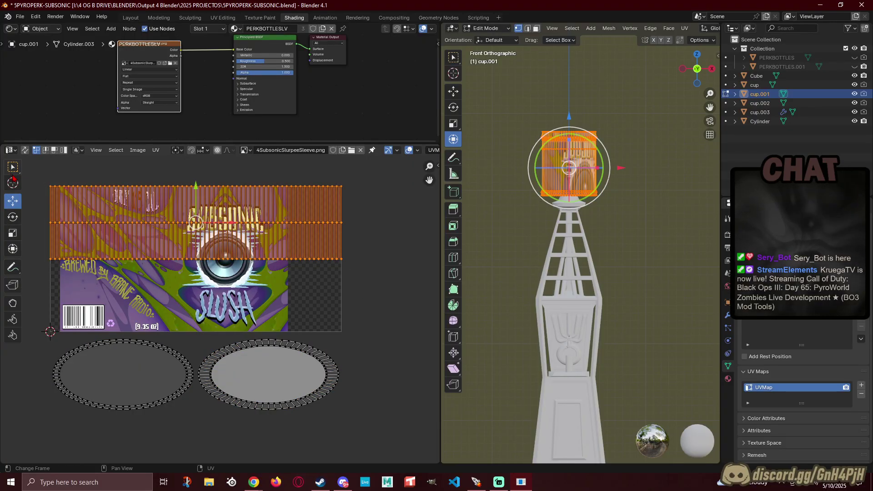
pyautogui.click(13, 233)
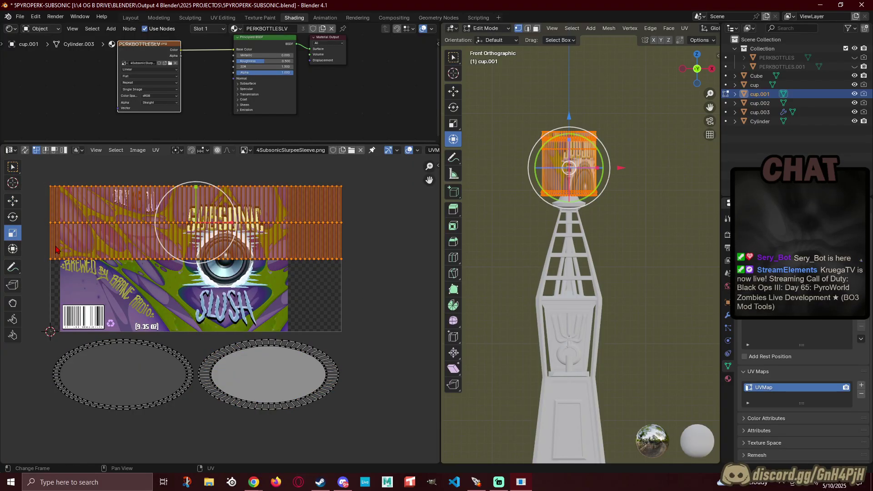
pyautogui.moveTo(232, 222); pyautogui.dragTo(220, 219)
pyautogui.click(10, 249)
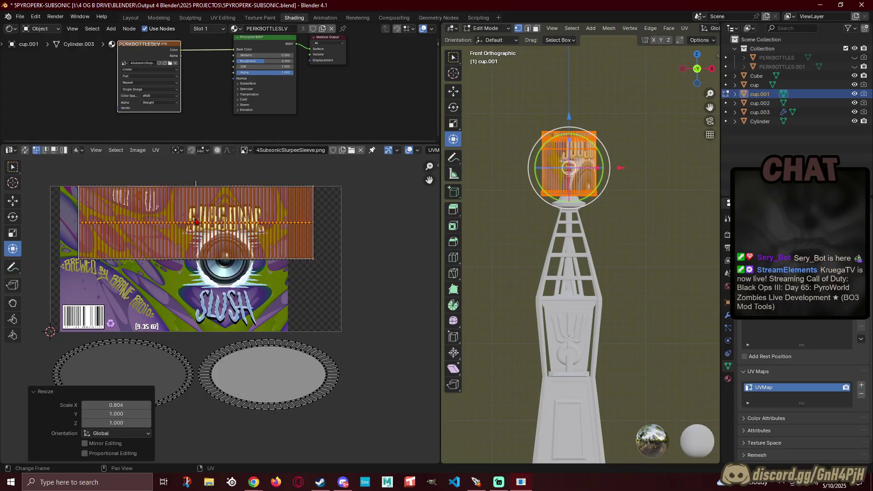
# Step: Move the wall UV island left to the artwork's left edge and by -0.2313 m on Y
pyautogui.click(17, 205)
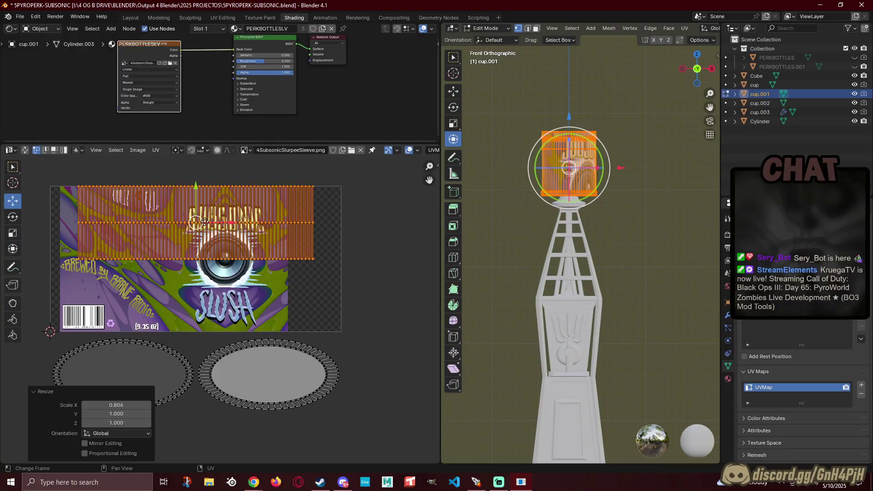
pyautogui.moveTo(231, 222); pyautogui.dragTo(212, 223)
pyautogui.moveTo(177, 193); pyautogui.dragTo(172, 253)
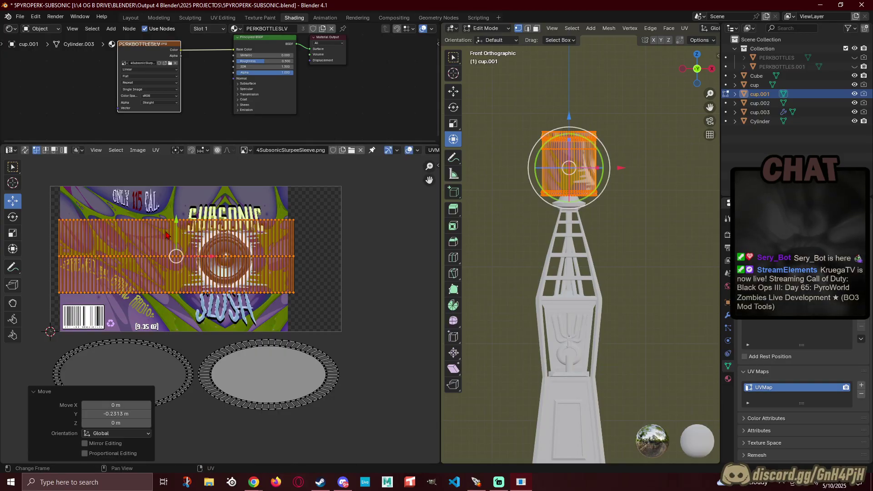
pyautogui.scroll(2, 156, 236)
pyautogui.moveTo(233, 346); pyautogui.dragTo(324, 372, button='middle')
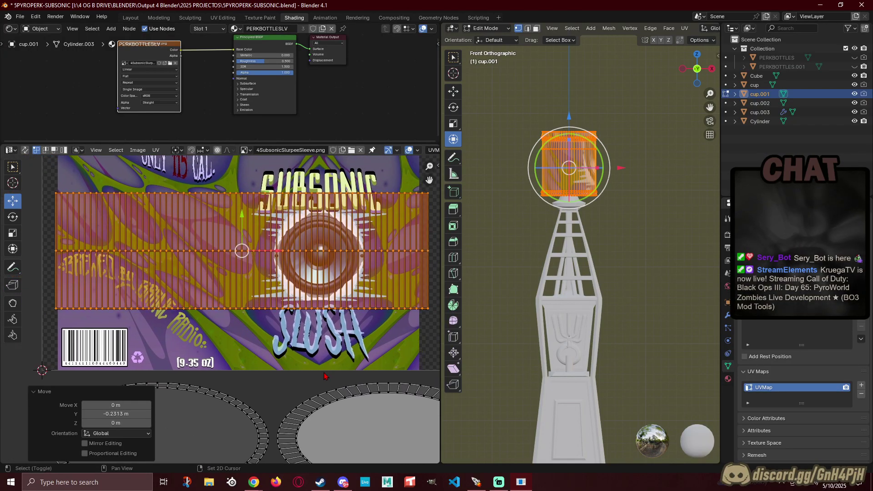
pyautogui.scroll(-1, 251, 324)
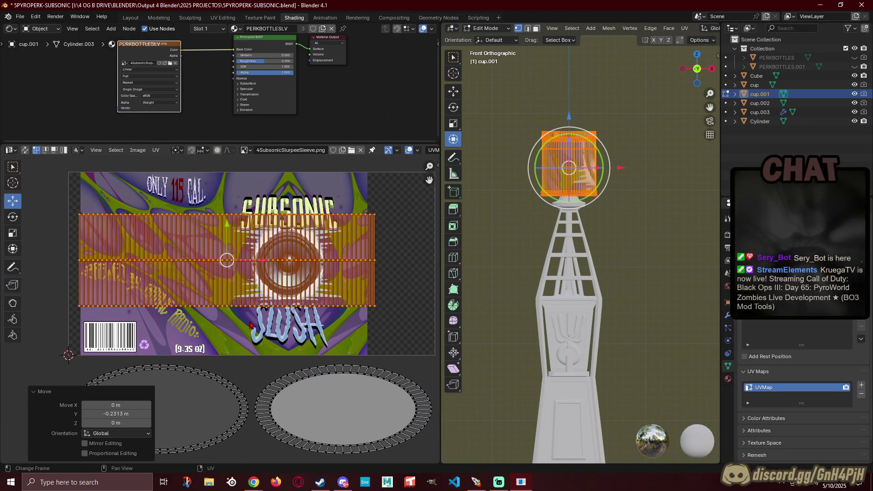
# Step: Fit the wall UV island to the artwork's width: scale it by 0.960, move it -0.017366 m on X, and scale it by 1.008
pyautogui.press('a')
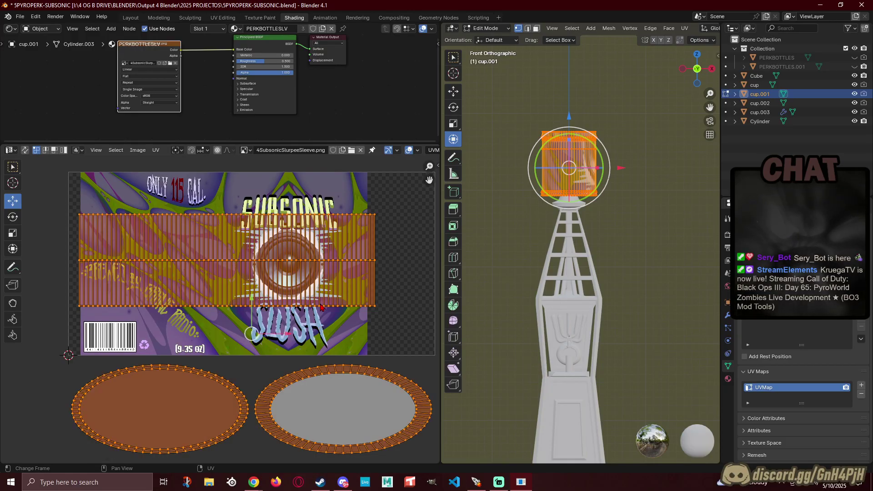
pyautogui.click(339, 324)
pyautogui.moveTo(409, 335); pyautogui.dragTo(62, 197)
pyautogui.press('s')
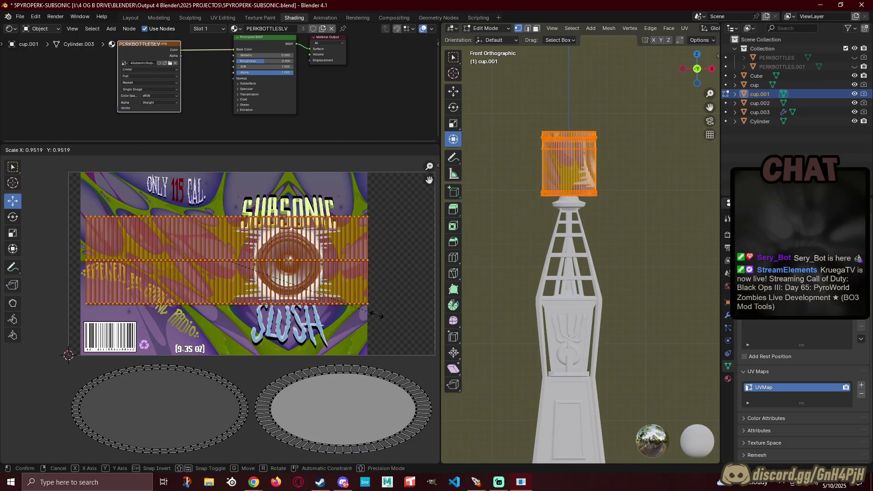
pyautogui.click(325, 292)
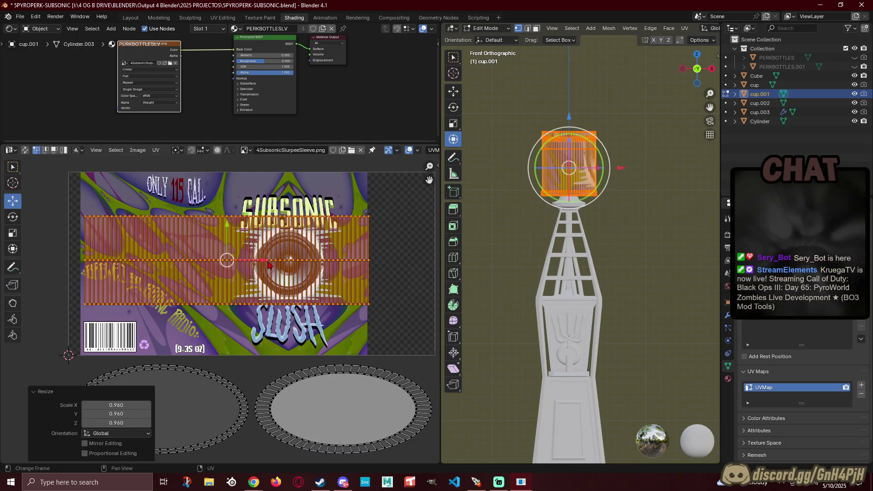
pyautogui.moveTo(268, 262); pyautogui.dragTo(262, 261)
pyautogui.press('s')
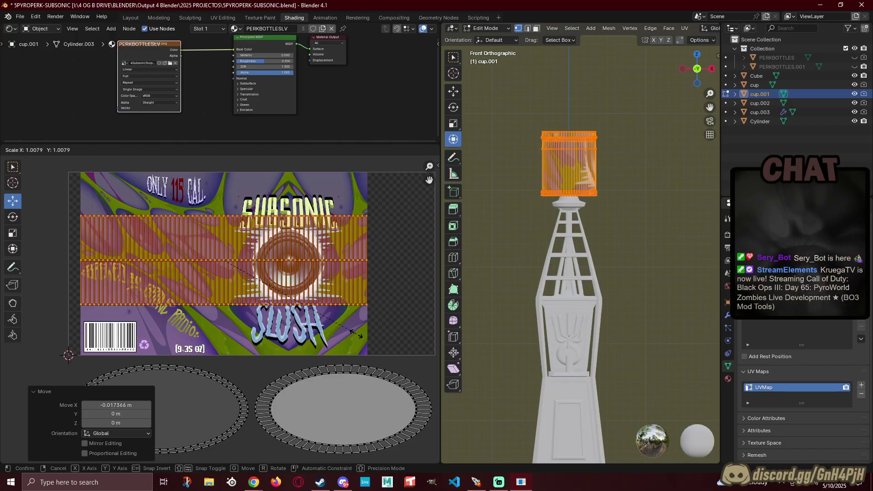
pyautogui.click(358, 336)
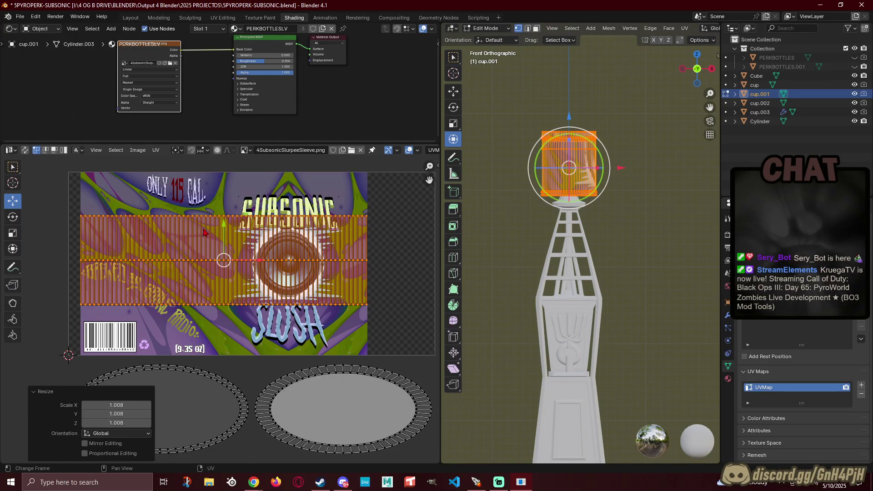
# Step: Fit the wall UV island to the artwork's height: scale Y by 1.975, move Y by -0.019847 m, and scale Y by 1.042
pyautogui.click(12, 233)
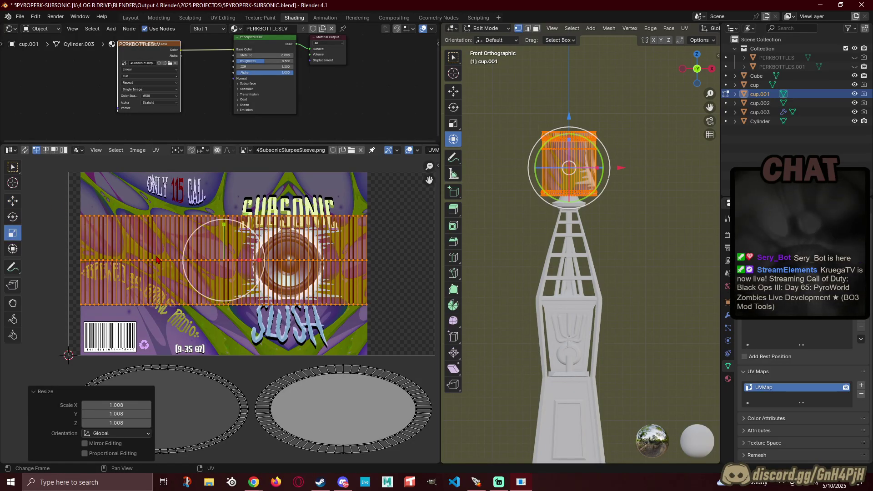
pyautogui.moveTo(222, 228); pyautogui.dragTo(224, 189)
pyautogui.click(14, 201)
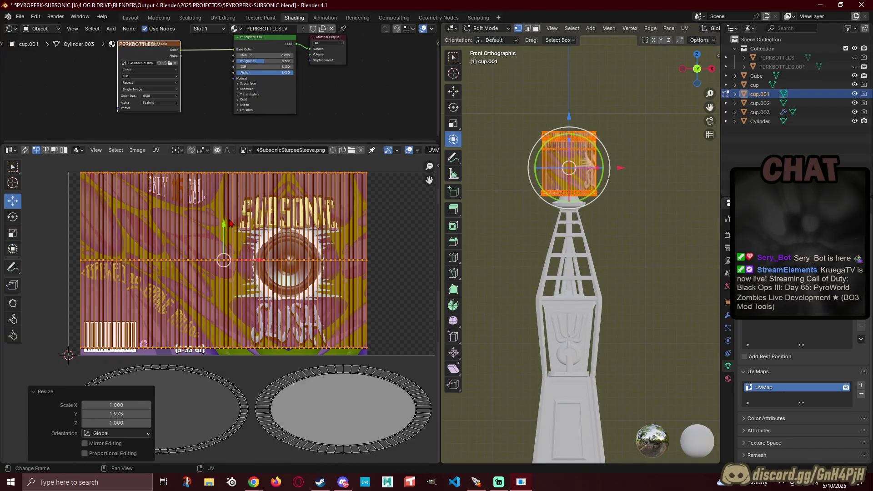
pyautogui.moveTo(224, 224); pyautogui.dragTo(222, 227)
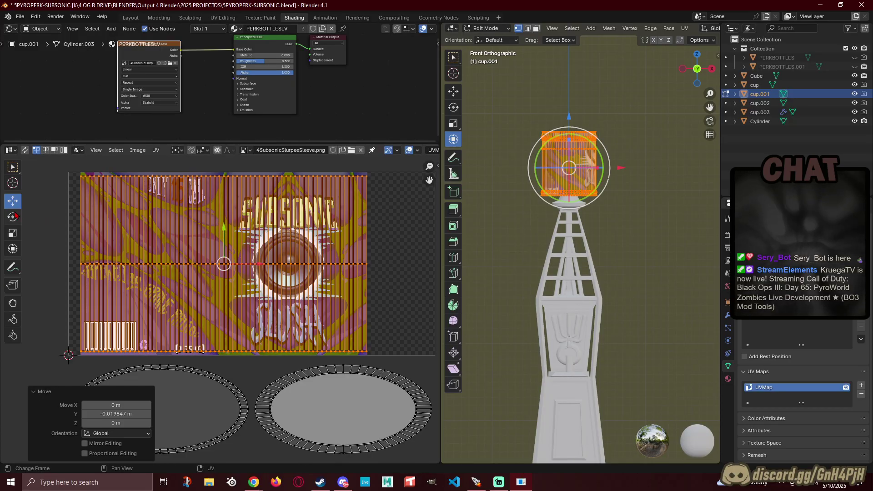
pyautogui.click(13, 234)
pyautogui.moveTo(224, 228); pyautogui.dragTo(220, 226)
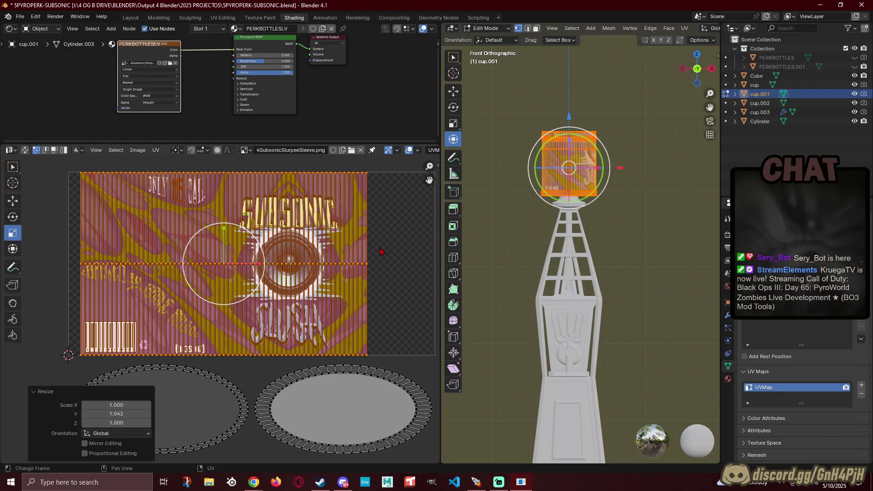
# Step: Widen the 3D viewport and select the vertices of the cup's top rim
pyautogui.click(509, 225)
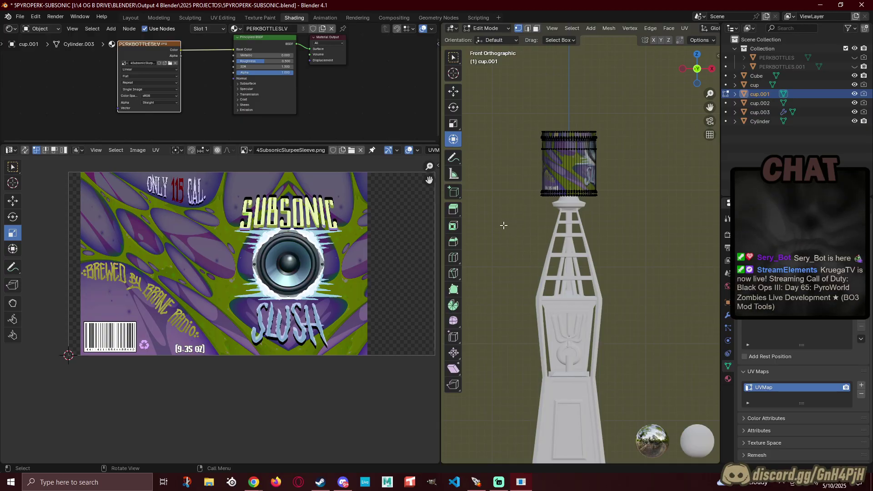
pyautogui.moveTo(439, 225); pyautogui.dragTo(261, 226)
pyautogui.moveTo(417, 204); pyautogui.dragTo(406, 130, button='middle')
pyautogui.moveTo(408, 120); pyautogui.dragTo(566, 157)
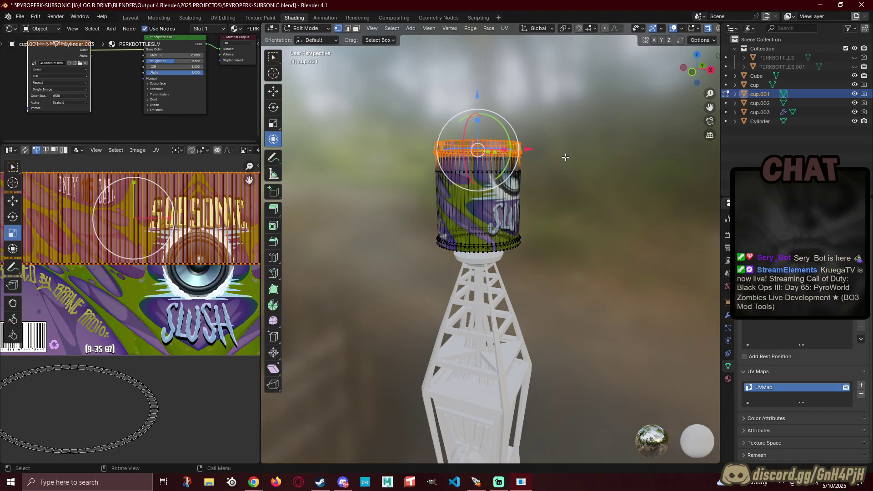
# Step: In front view, replace the selection with the cup's side wall between the top and bottom rims
pyautogui.click(693, 73)
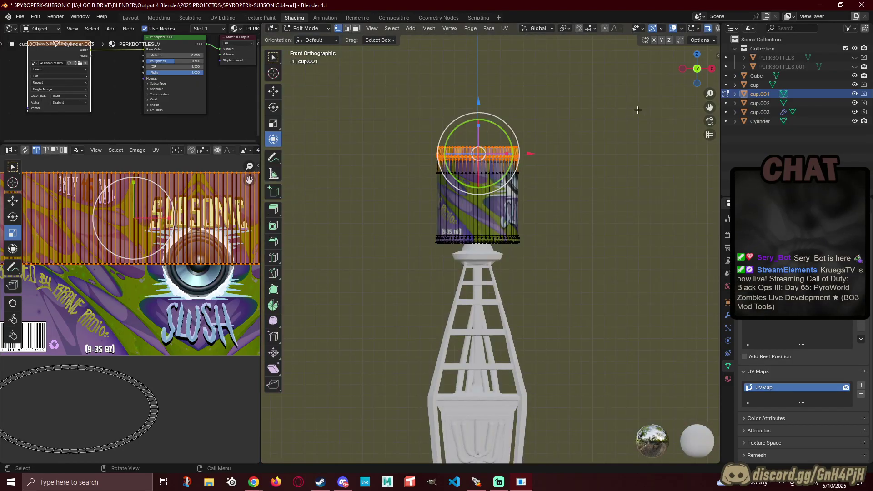
pyautogui.scroll(6, 568, 104)
pyautogui.keyDown('shift'); pyautogui.moveTo(566, 120); pyautogui.dragTo(569, 349, button='middle'); pyautogui.keyUp('shift')
pyautogui.click(629, 303)
pyautogui.keyDown('shift'); pyautogui.moveTo(473, 315); pyautogui.dragTo(486, 231, button='middle'); pyautogui.keyUp('shift')
pyautogui.moveTo(350, 172); pyautogui.dragTo(340, 208)
pyautogui.scroll(2, 359, 218)
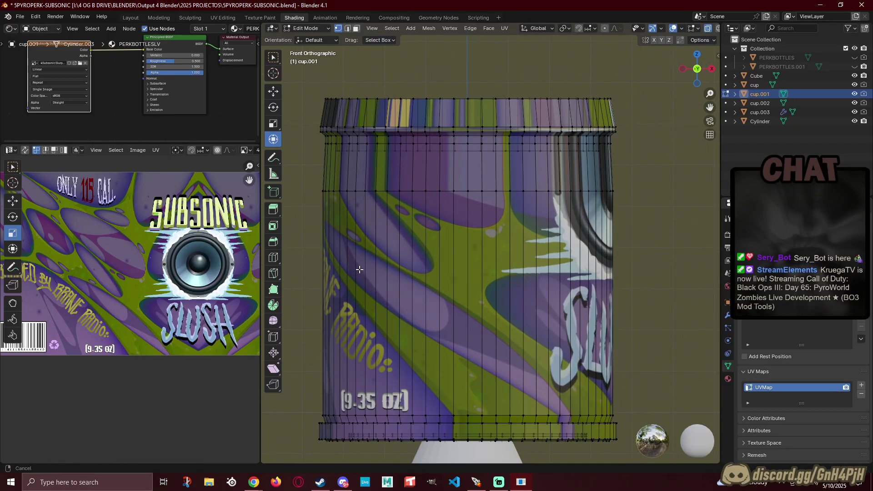
pyautogui.keyDown('shift'); pyautogui.moveTo(359, 269); pyautogui.dragTo(364, 267, button='middle'); pyautogui.keyUp('shift')
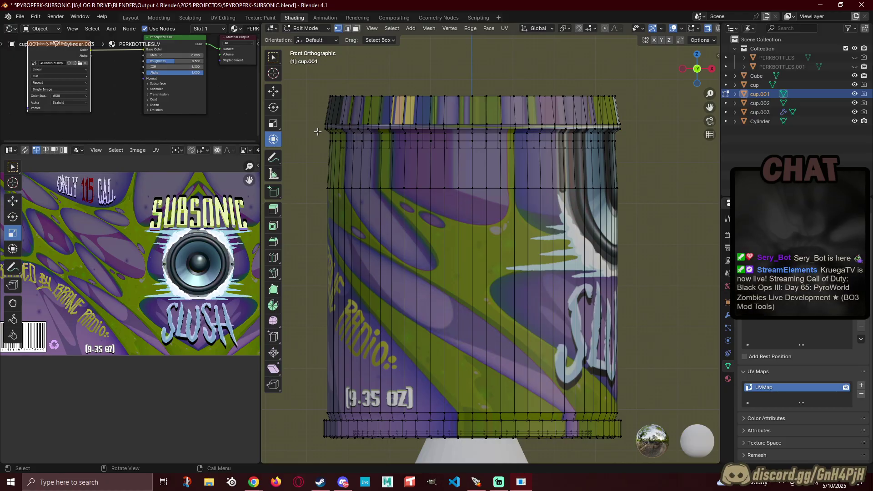
pyautogui.moveTo(316, 131); pyautogui.dragTo(622, 417)
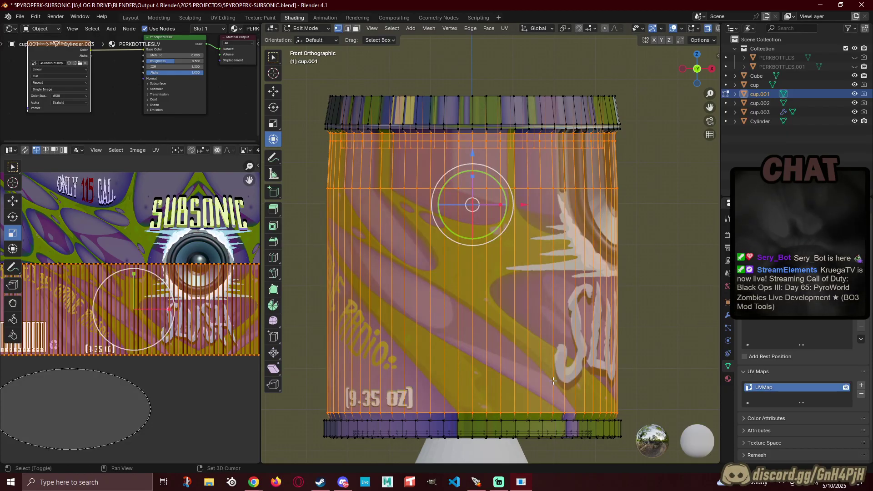
# Step: Examine the cup's bottom rim and how the sleeve artwork wraps around the wall from several sides
pyautogui.keyDown('shift'); pyautogui.moveTo(540, 321); pyautogui.dragTo(541, 312, button='middle'); pyautogui.keyUp('shift')
pyautogui.moveTo(636, 255); pyautogui.dragTo(418, 404, button='middle')
pyautogui.moveTo(479, 385); pyautogui.dragTo(425, 333, button='middle')
pyautogui.scroll(4, 489, 361)
pyautogui.scroll(-5, 427, 329)
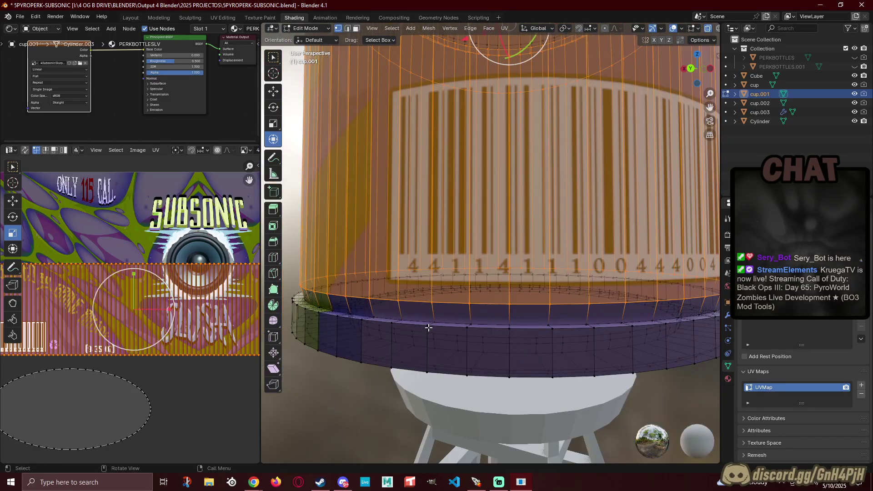
pyautogui.moveTo(439, 326); pyautogui.dragTo(460, 327, button='middle')
pyautogui.moveTo(488, 281); pyautogui.dragTo(573, 292, button='middle')
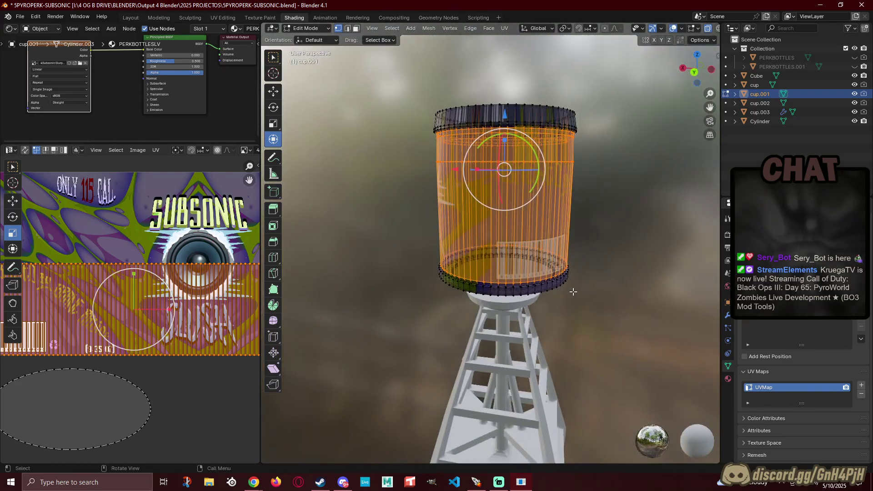
pyautogui.scroll(2, 573, 291)
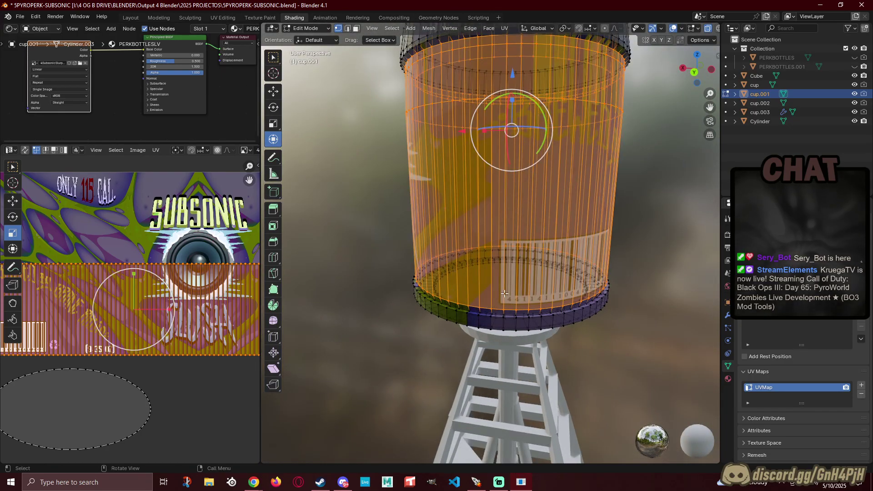
pyautogui.moveTo(400, 304); pyautogui.dragTo(448, 298, button='middle')
pyautogui.scroll(3, 457, 258)
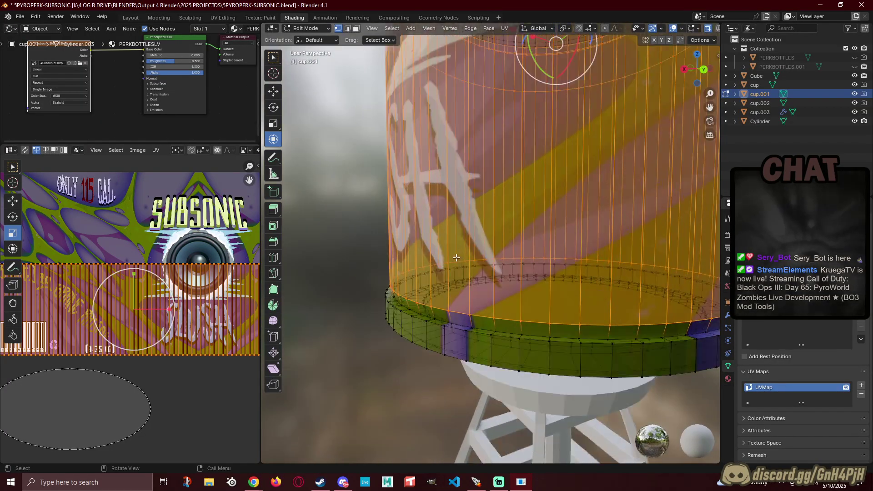
pyautogui.scroll(-2, 456, 258)
pyautogui.scroll(-2, 423, 266)
pyautogui.scroll(-2, 394, 272)
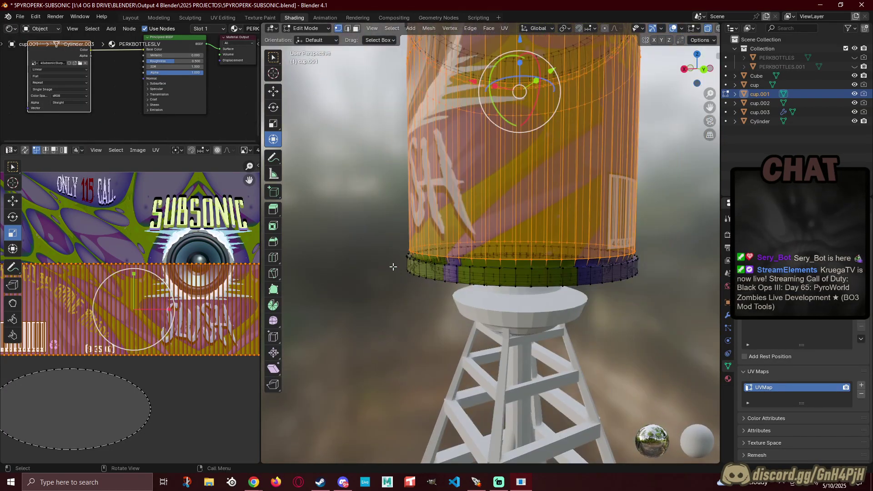
# Step: Select the top row of the wall's UV island and move it up 0.4962 m in Y to the artwork's upper edge
pyautogui.keyDown('shift'); pyautogui.moveTo(409, 231); pyautogui.dragTo(373, 330, button='middle'); pyautogui.keyUp('shift')
pyautogui.scroll(-3, 351, 347)
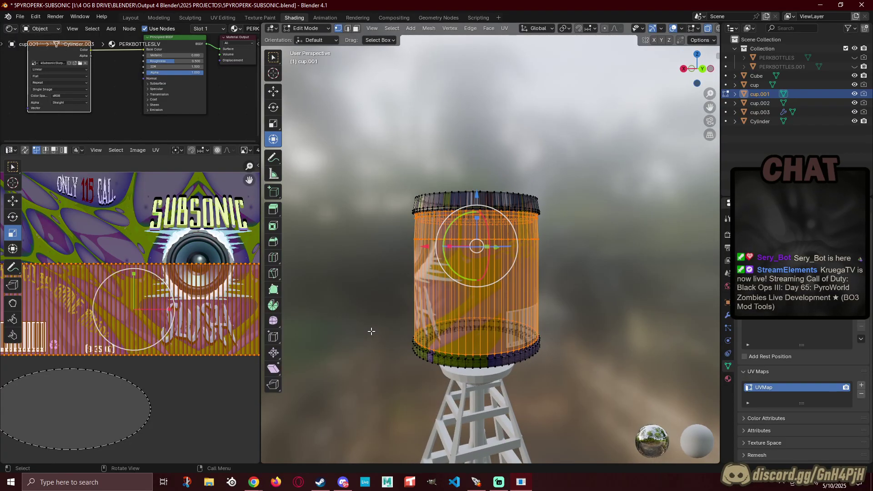
pyautogui.scroll(-4, 141, 298)
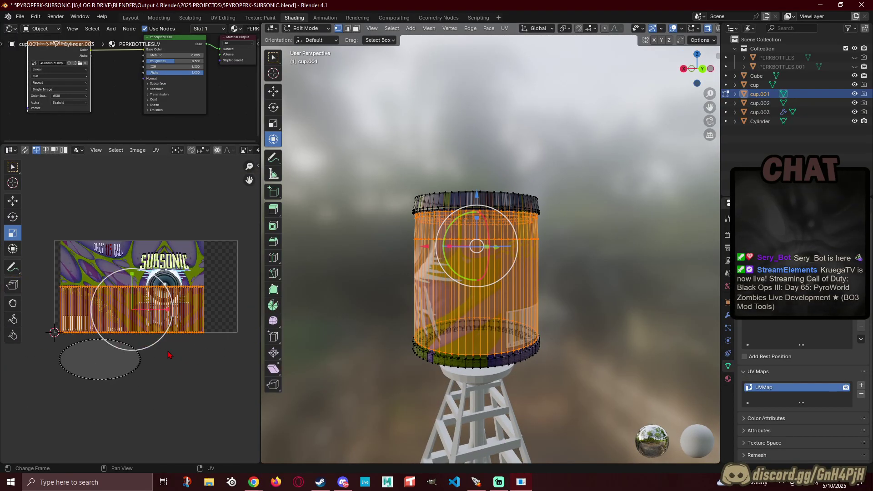
pyautogui.scroll(2, 141, 298)
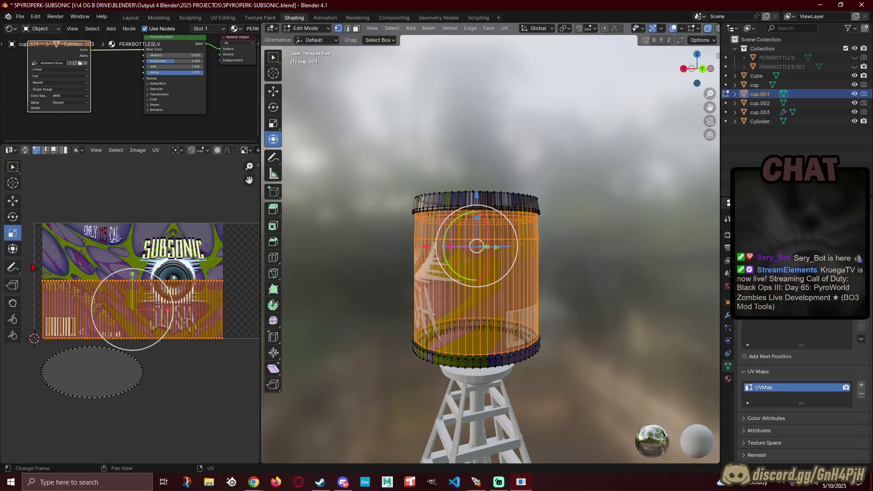
pyautogui.moveTo(32, 264); pyautogui.dragTo(249, 299)
pyautogui.click(15, 203)
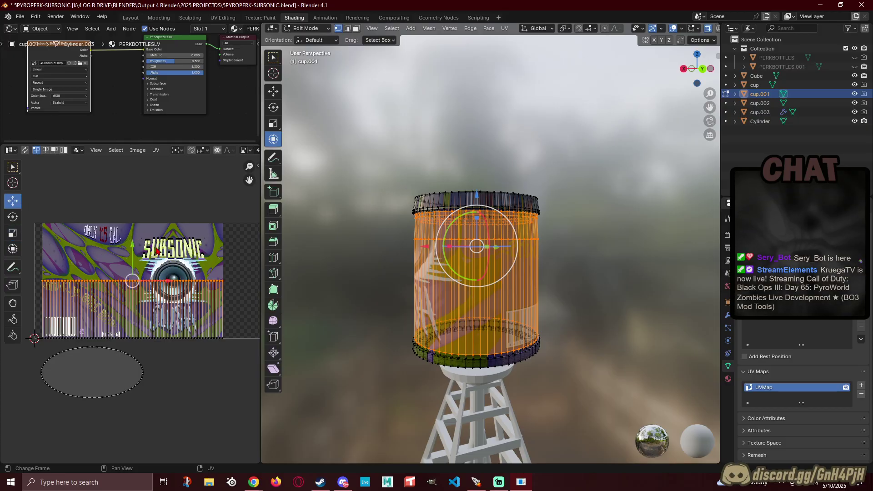
pyautogui.moveTo(131, 234); pyautogui.dragTo(136, 182)
pyautogui.moveTo(374, 235); pyautogui.dragTo(531, 262, button='middle')
pyautogui.scroll(5, 531, 263)
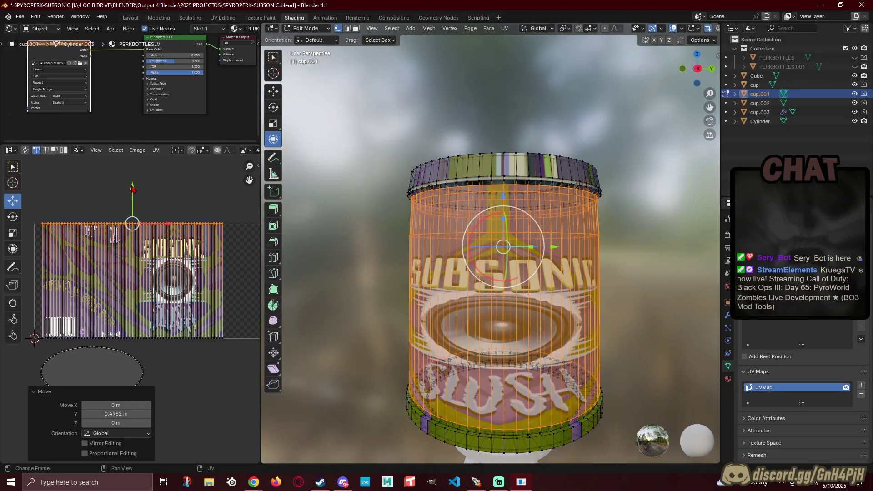
# Step: Undo the wall UV island's stretching, moving and resizing back to its original layout with the oval islands below the artwork, and clear the selection
pyautogui.hotkey('ctrl', 'z')
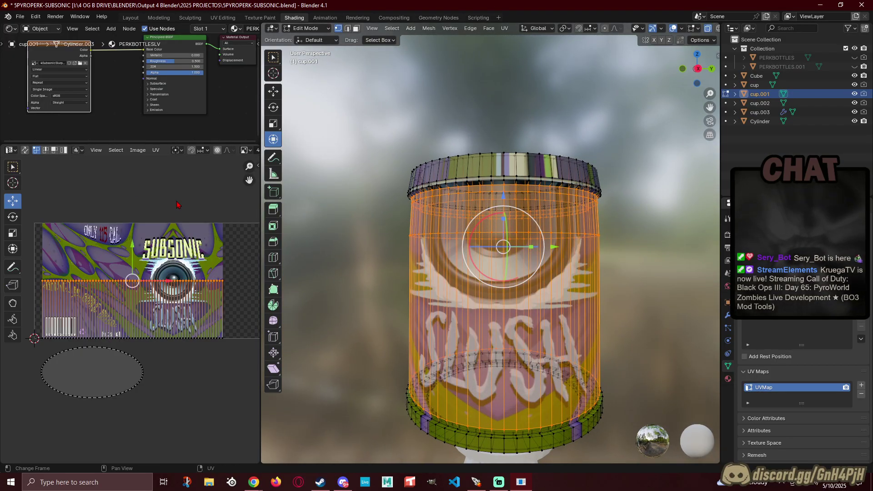
pyautogui.hotkey('ctrl', 'z')
pyautogui.hotkey('ctrl', 'z')
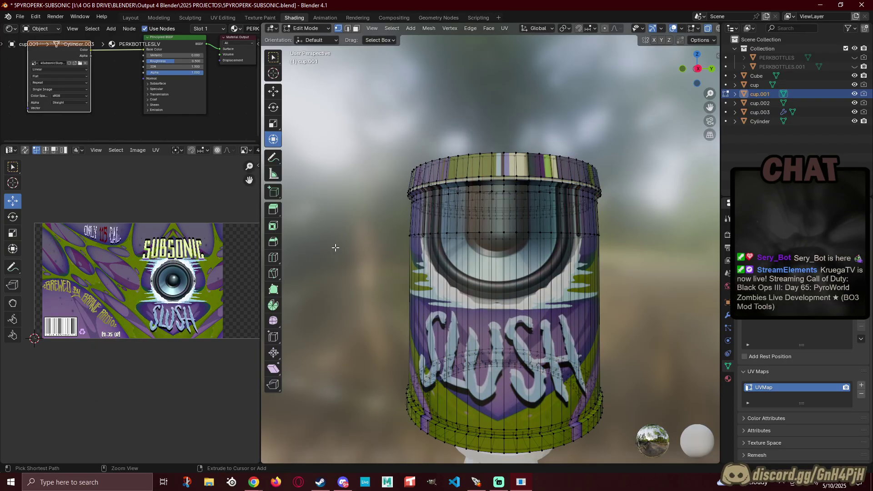
pyautogui.hotkey('ctrl', 'shift', 'z')
pyautogui.hotkey('ctrl', 'z')
pyautogui.press('a')
pyautogui.hotkey('ctrl', 'z')
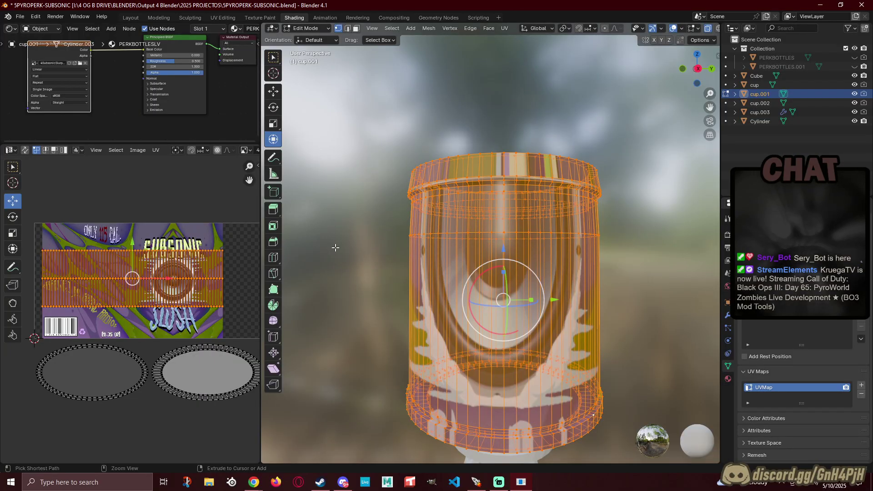
pyautogui.hotkey('ctrl', 'z')
pyautogui.hotkey('ctrl', 'z')
pyautogui.hotkey('ctrl', 'z')
pyautogui.hotkey('ctrl', 'z')
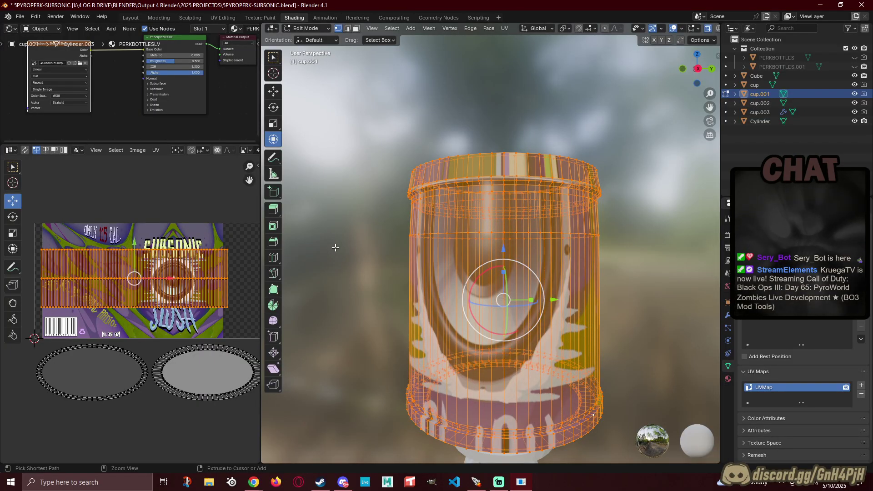
pyautogui.hotkey('ctrl', 'z')
pyautogui.hotkey('ctrl', 'z')
pyautogui.hotkey('ctrl', 'z')
pyautogui.hotkey('ctrl', 'z')
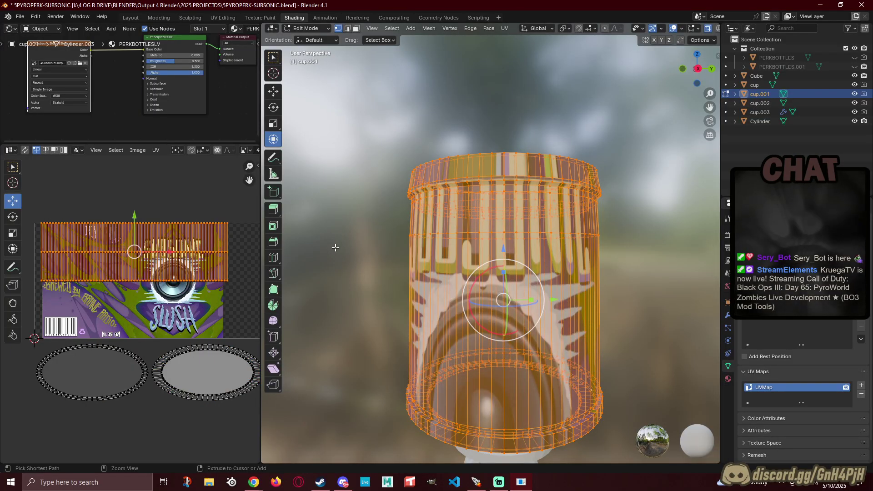
pyautogui.hotkey('ctrl', 'z')
pyautogui.hotkey('ctrl', 'z')
pyautogui.hotkey('ctrl', 'z')
pyautogui.hotkey('ctrl', 'z')
pyautogui.hotkey('ctrl', 'z')
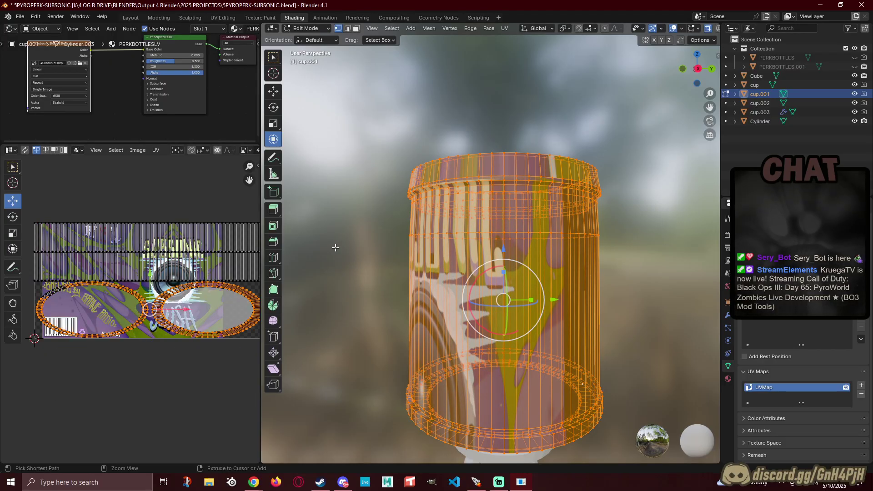
pyautogui.hotkey('ctrl', 'z')
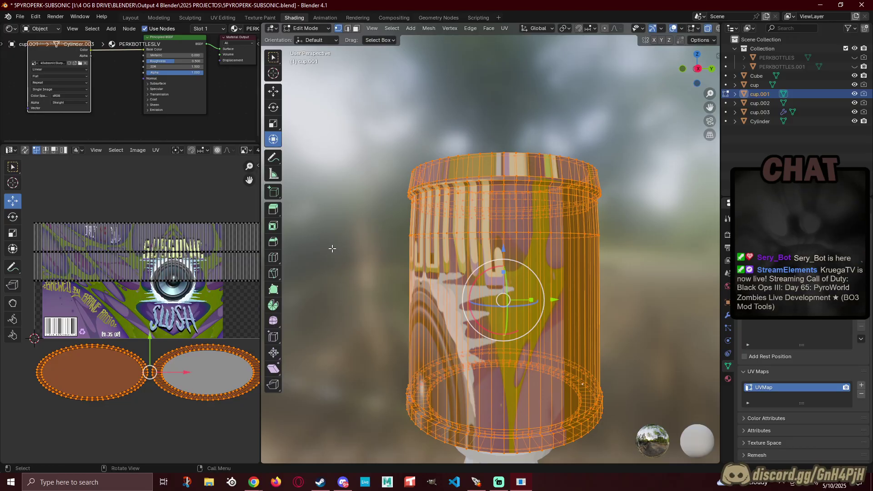
pyautogui.click(326, 245)
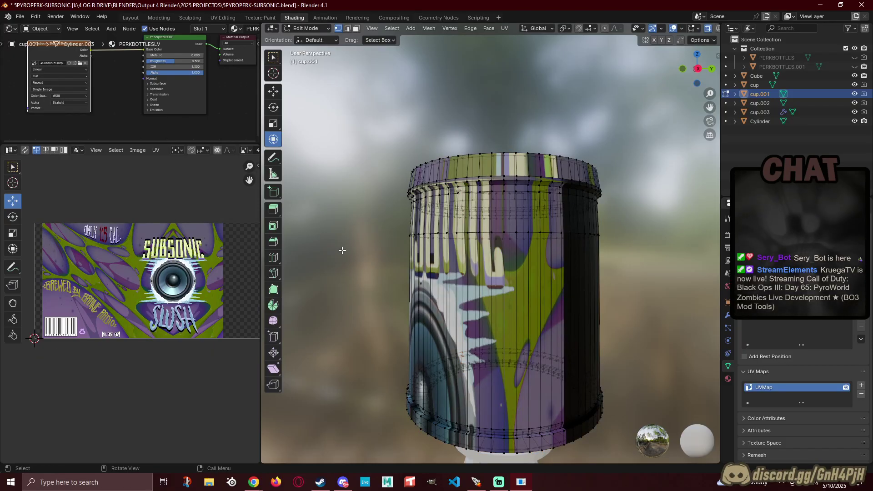
# Step: Turn off X-ray and, in face select mode, select the rings of wall faces between the top rim and the middle edge loop
pyautogui.click(708, 30)
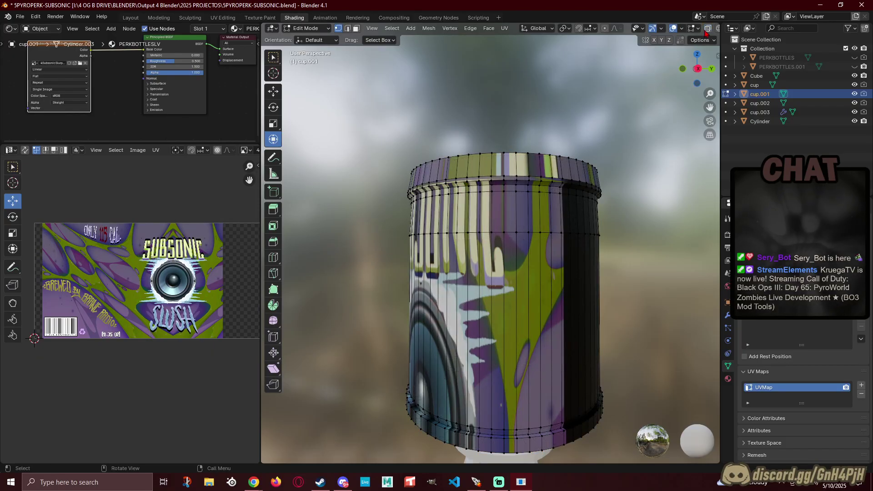
pyautogui.click(356, 29)
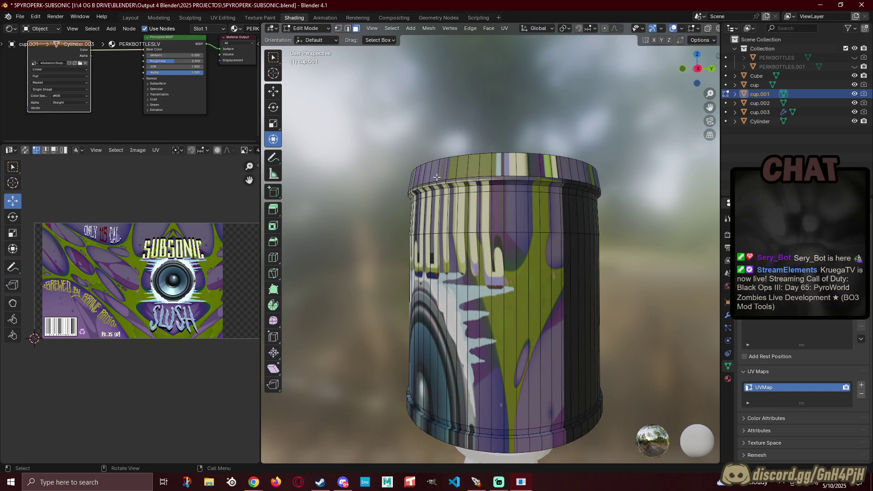
pyautogui.click(436, 193)
pyautogui.moveTo(436, 194); pyautogui.dragTo(552, 210, button='middle')
pyautogui.keyDown('ctrl'); pyautogui.click(512, 212); pyautogui.keyUp('ctrl')
pyautogui.keyDown('ctrl'); pyautogui.click(551, 208); pyautogui.keyUp('ctrl')
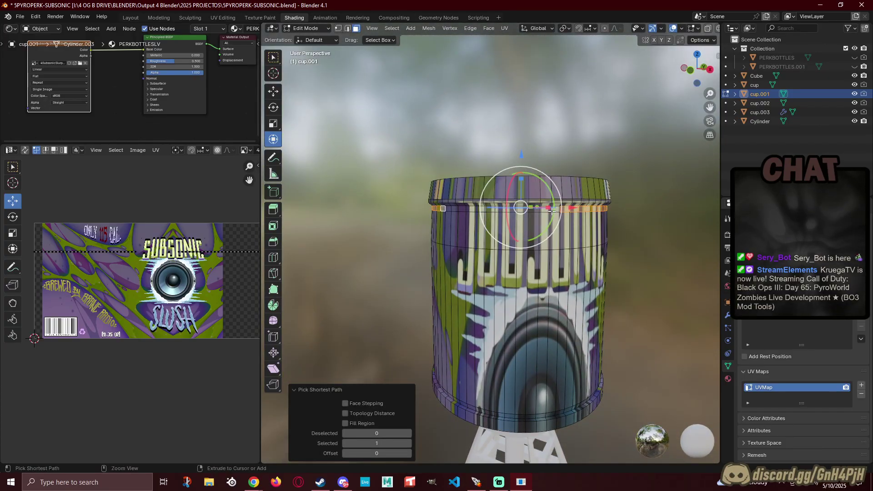
pyautogui.keyDown('ctrl'); pyautogui.click(555, 210); pyautogui.keyUp('ctrl')
pyautogui.keyDown('shift'); pyautogui.click(553, 243); pyautogui.keyUp('shift')
pyautogui.moveTo(553, 243); pyautogui.dragTo(457, 252, button='middle')
pyautogui.keyDown('ctrl'); pyautogui.click(432, 226); pyautogui.keyUp('ctrl')
pyautogui.keyDown('shift'); pyautogui.click(465, 247); pyautogui.keyUp('shift')
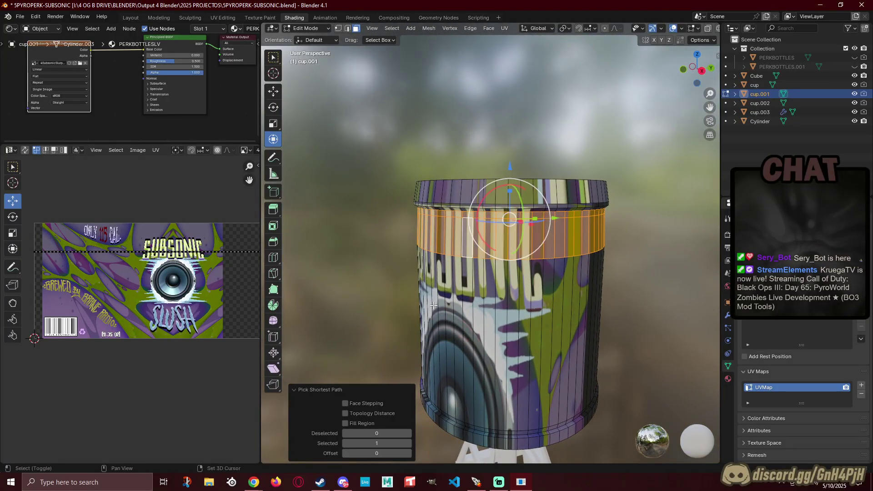
# Step: Add the full ring of tall wall faces below the middle edge loop to the selection
pyautogui.keyDown('ctrl'); pyautogui.click(446, 305); pyautogui.keyUp('ctrl')
pyautogui.moveTo(446, 305); pyautogui.dragTo(413, 302, button='middle')
pyautogui.keyDown('ctrl'); pyautogui.click(519, 310); pyautogui.keyUp('ctrl')
pyautogui.keyDown('ctrl'); pyautogui.click(481, 306); pyautogui.keyUp('ctrl')
pyautogui.scroll(-1, 481, 305)
pyautogui.moveTo(481, 305); pyautogui.dragTo(499, 313, button='middle')
pyautogui.keyDown('ctrl'); pyautogui.click(505, 306); pyautogui.keyUp('ctrl')
pyautogui.keyDown('ctrl'); pyautogui.click(576, 313); pyautogui.keyUp('ctrl')
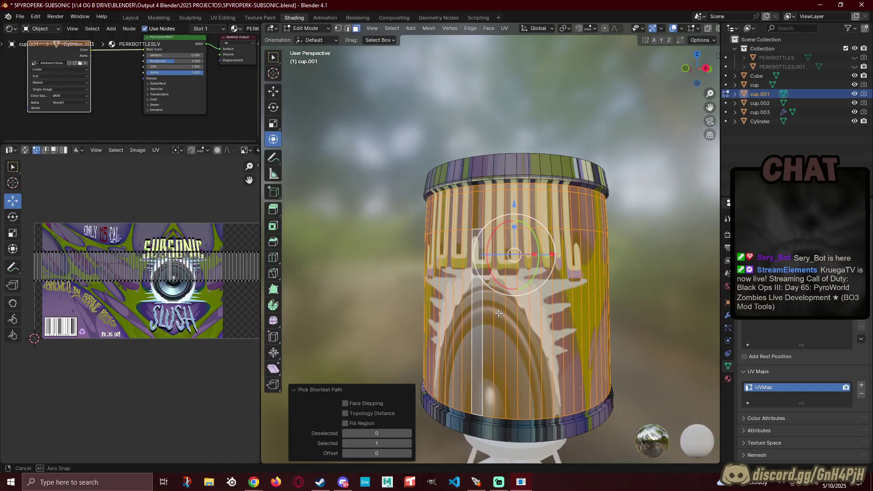
# Step: Select all the wall faces' UVs over the artwork and scale them uniformly by 0.788
pyautogui.scroll(-1, 214, 318)
pyautogui.scroll(3, 185, 291)
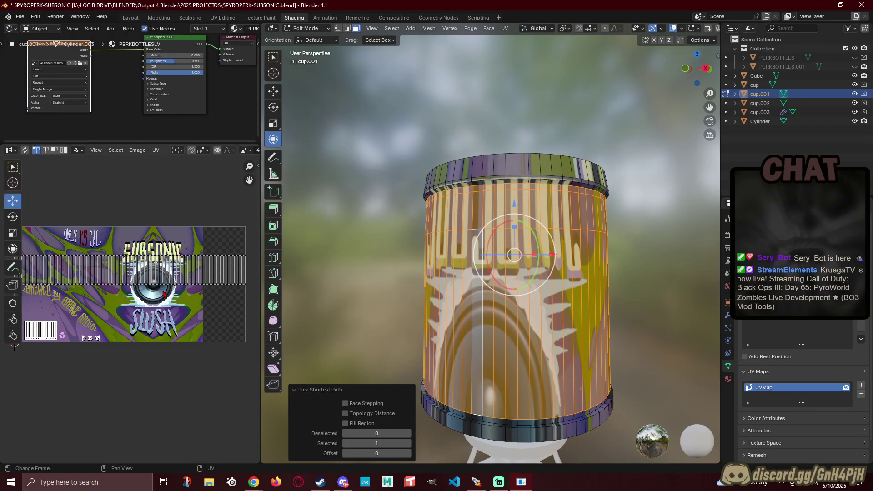
pyautogui.scroll(-1, 165, 295)
pyautogui.moveTo(235, 299); pyautogui.dragTo(34, 243)
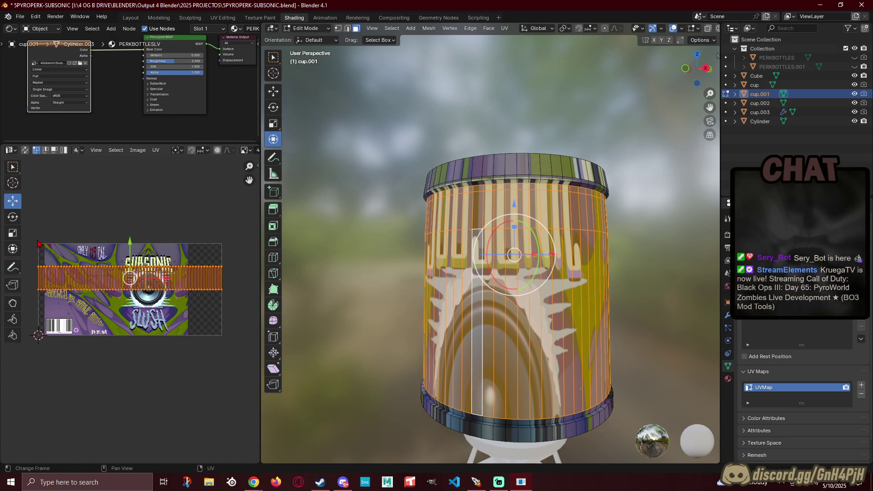
pyautogui.press('s')
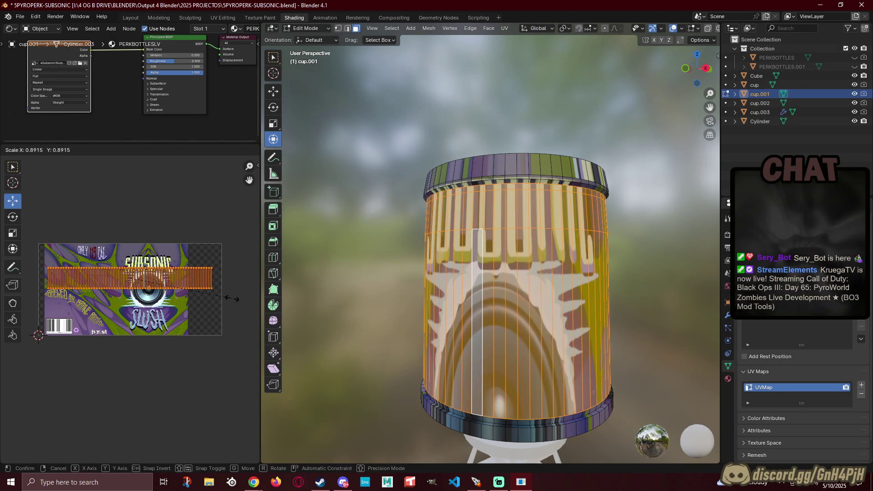
pyautogui.click(219, 296)
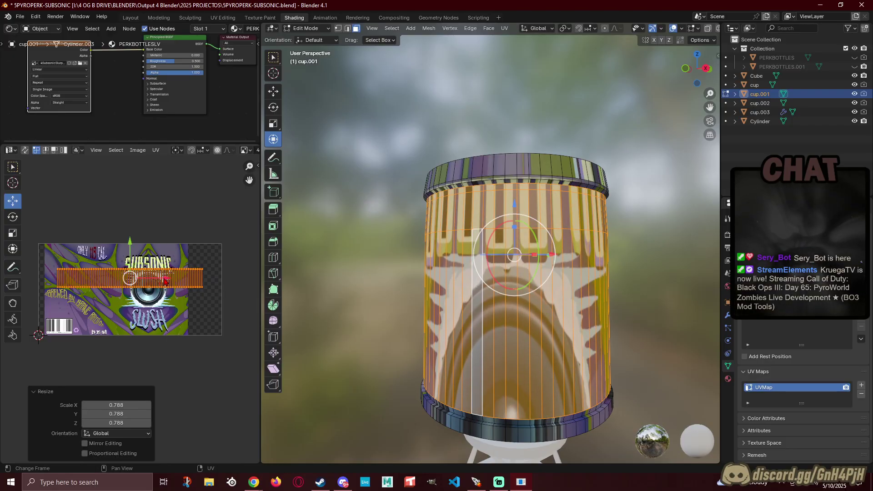
# Step: Move the wall UVs by -0.13893 m in X and raise their top row 0.26793 m in Y
pyautogui.press('g')
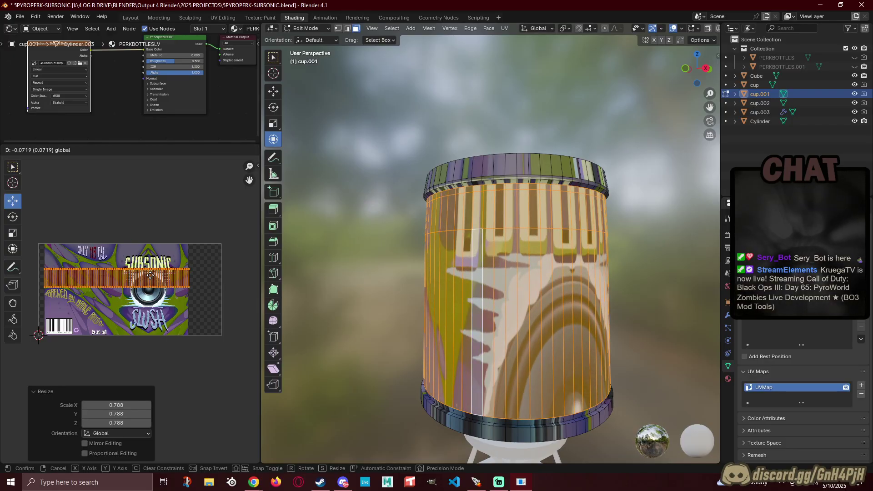
pyautogui.click(153, 278)
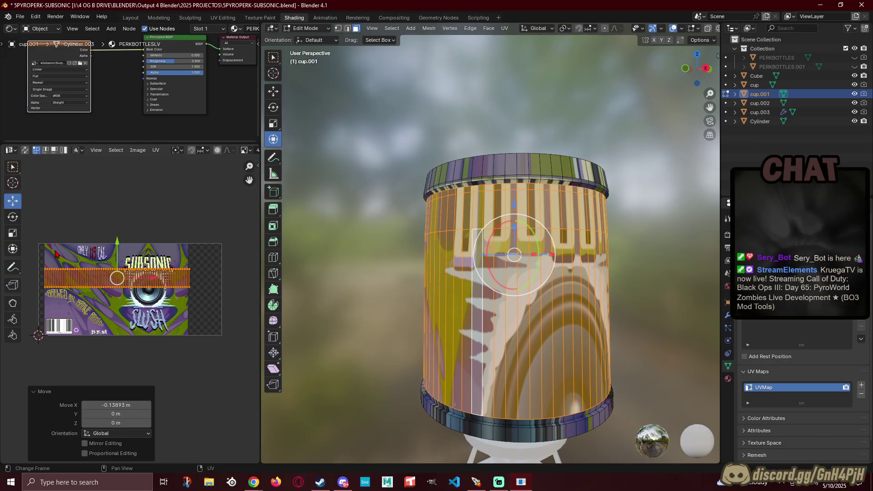
pyautogui.hotkey('ctrl', 'z')
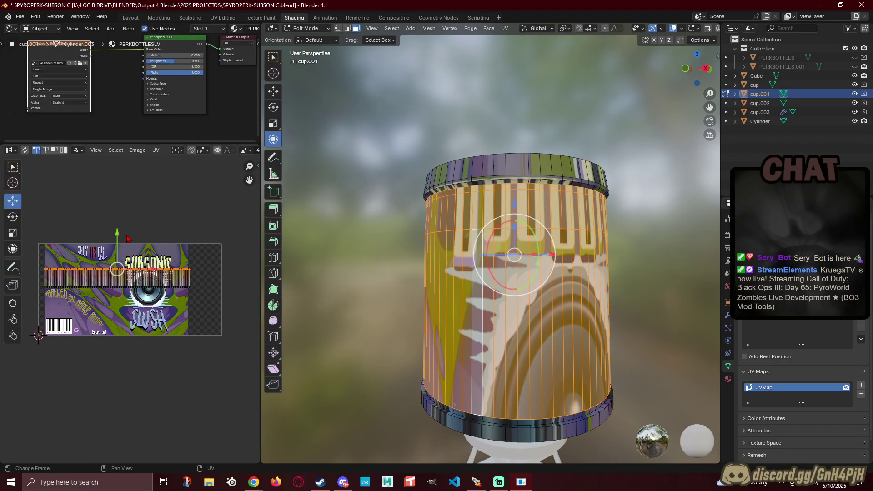
pyautogui.moveTo(120, 237); pyautogui.dragTo(108, 212)
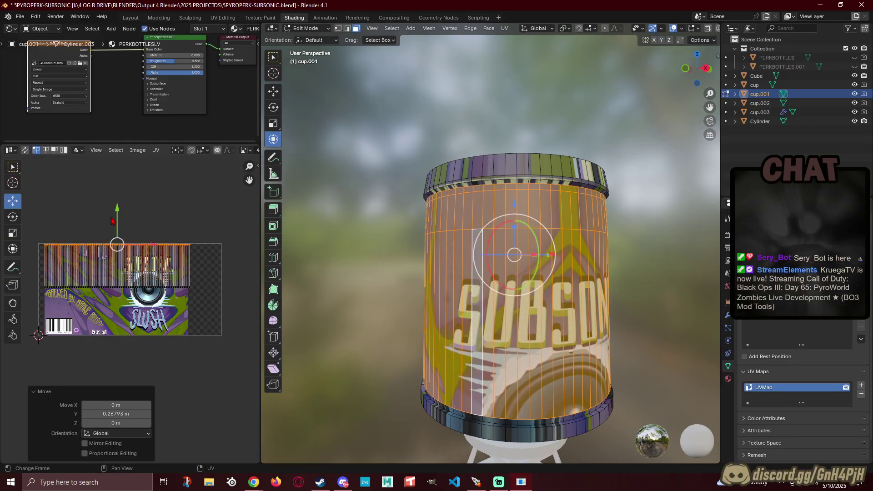
# Step: Undo the wall UVs' scaling and moves along with the wall face selection
pyautogui.hotkey('ctrl', 'z')
pyautogui.hotkey('ctrl', 'z')
pyautogui.hotkey('ctrl', 'z')
pyautogui.hotkey('ctrl', 'z')
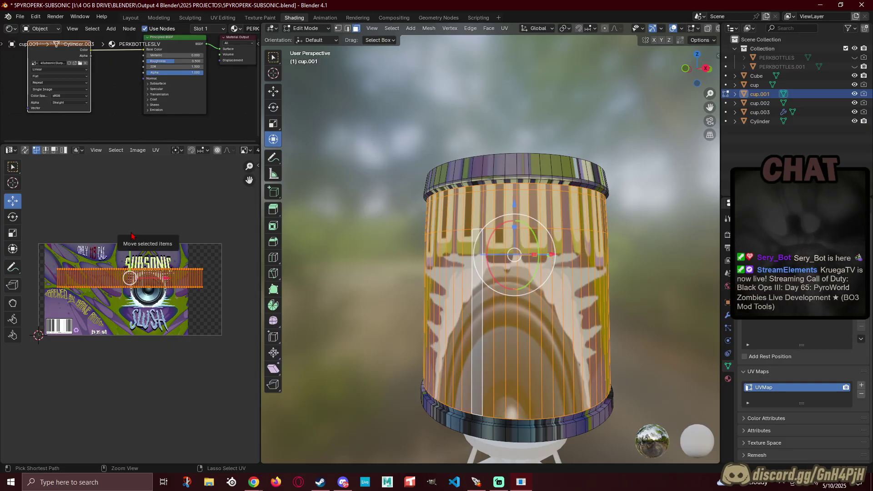
pyautogui.hotkey('ctrl', 'z')
pyautogui.hotkey('ctrl', 'z')
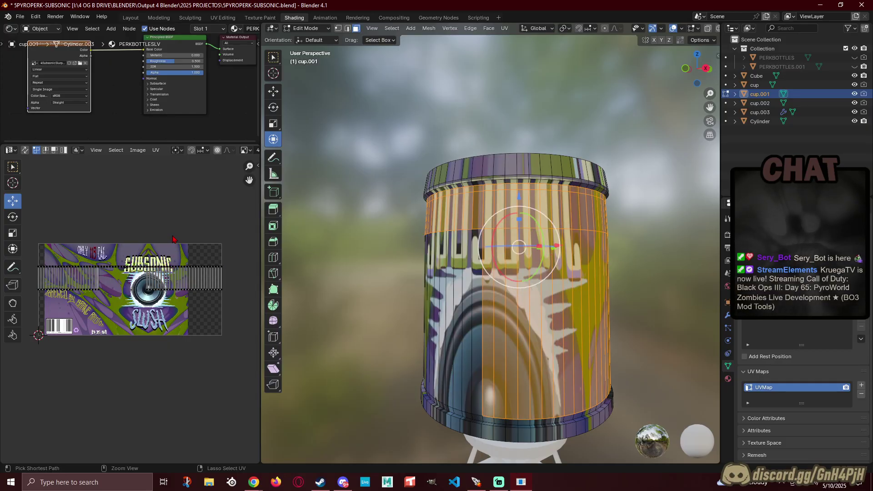
pyautogui.hotkey('ctrl', 'z')
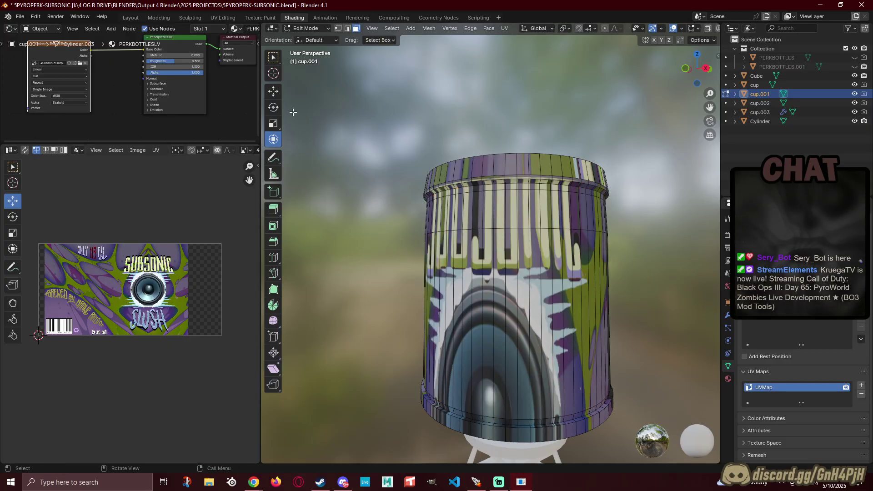
# Step: In vertex select mode with X-ray on, select the wall's middle edge loop and lower it about 1.5 m along Z
pyautogui.click(338, 29)
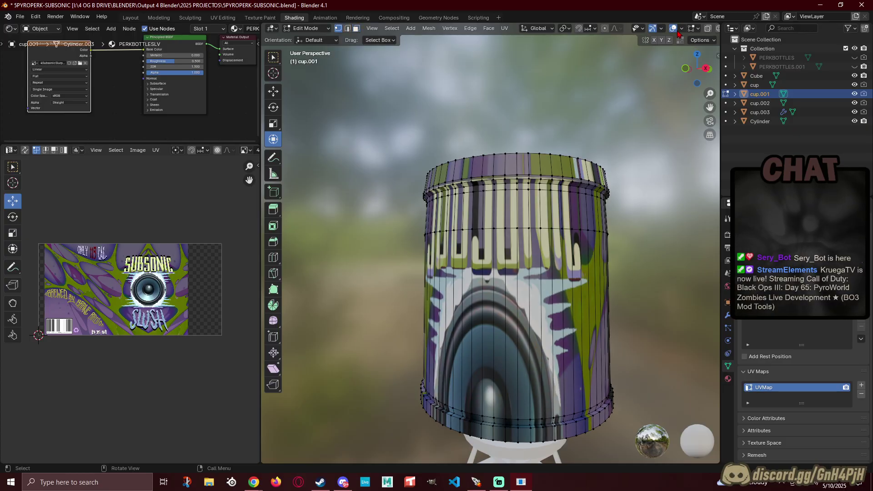
pyautogui.click(708, 29)
pyautogui.moveTo(379, 251); pyautogui.dragTo(394, 258, button='middle')
pyautogui.moveTo(355, 286); pyautogui.dragTo(641, 230)
pyautogui.press('g')
pyautogui.press('z')
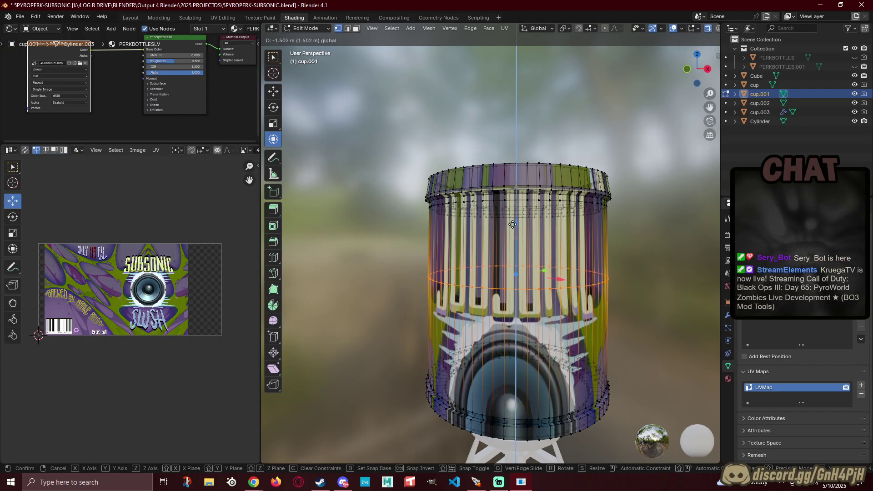
pyautogui.click(508, 223)
pyautogui.moveTo(508, 223); pyautogui.dragTo(397, 258, button='middle')
pyautogui.click(358, 264)
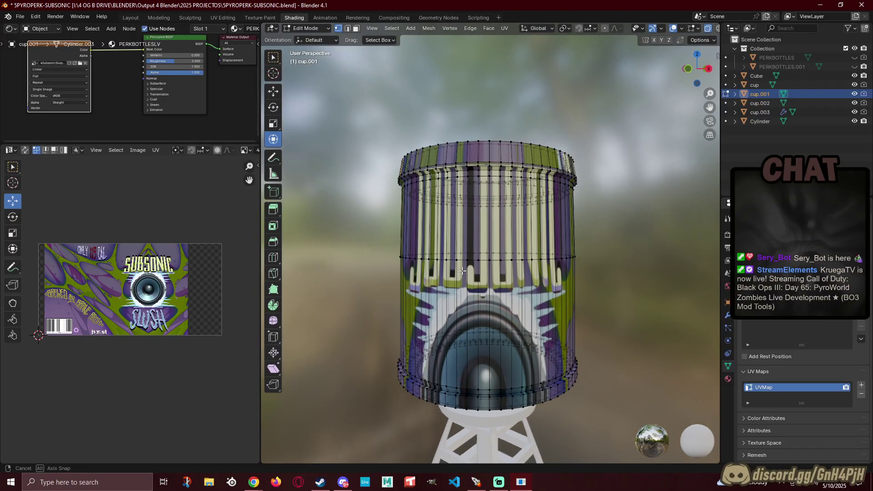
# Step: In front view, select the vertices of the cup's bottom rim, including its underside
pyautogui.moveTo(441, 239); pyautogui.dragTo(501, 245, button='middle')
pyautogui.keyDown('shift'); pyautogui.moveTo(471, 334); pyautogui.dragTo(443, 249, button='middle'); pyautogui.keyUp('shift')
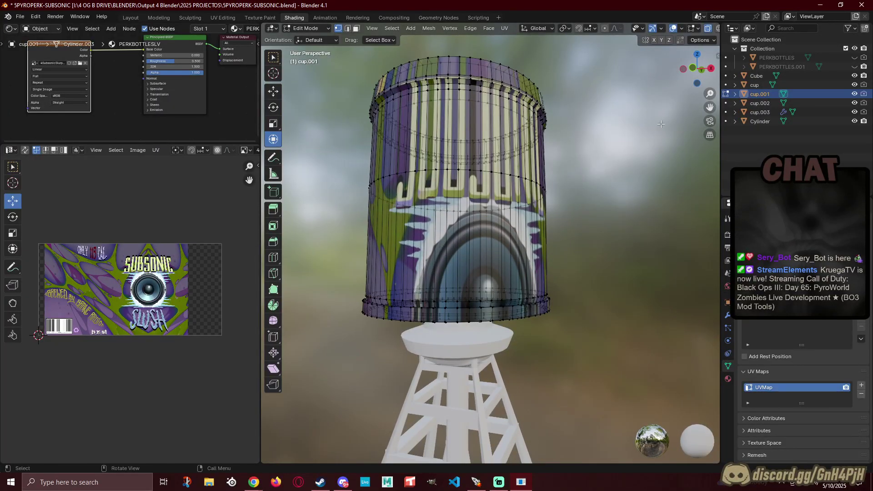
pyautogui.click(692, 68)
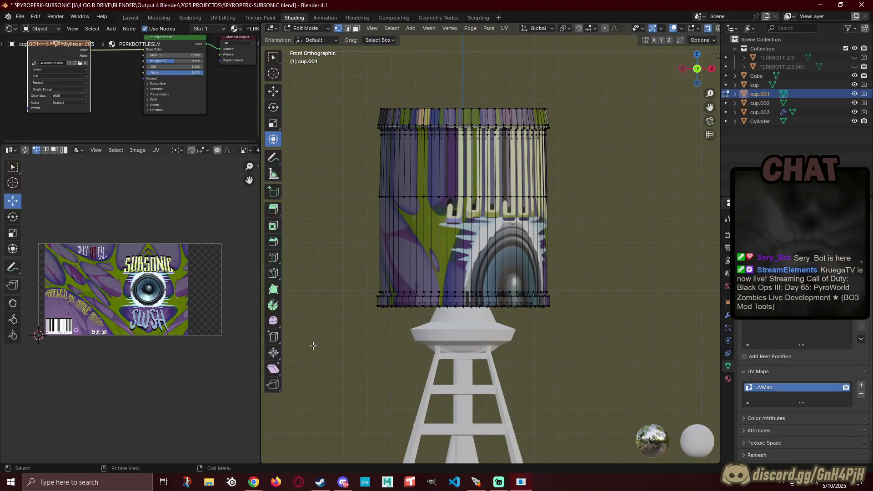
pyautogui.moveTo(335, 347); pyautogui.dragTo(587, 296)
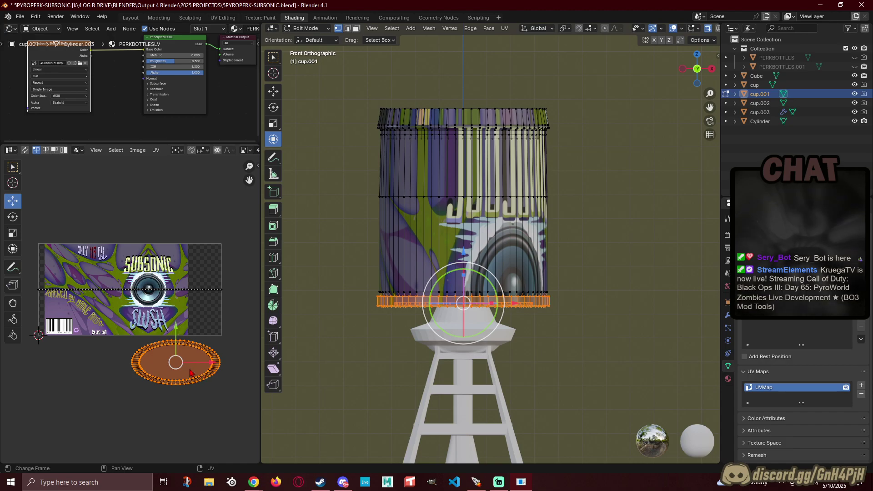
# Step: Try scaling the bottom rim UVs to 0.563 in X and moving them over the SLUSH lettering, undoing these changes
pyautogui.click(13, 233)
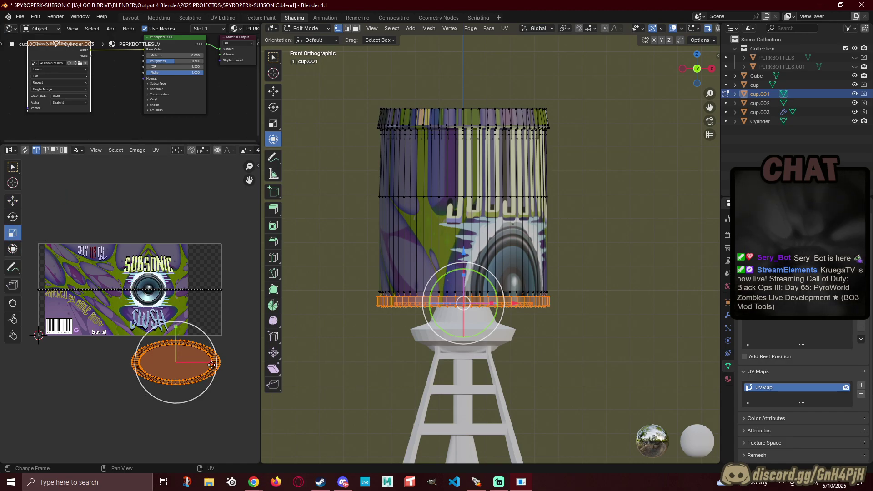
pyautogui.moveTo(212, 363); pyautogui.dragTo(190, 363)
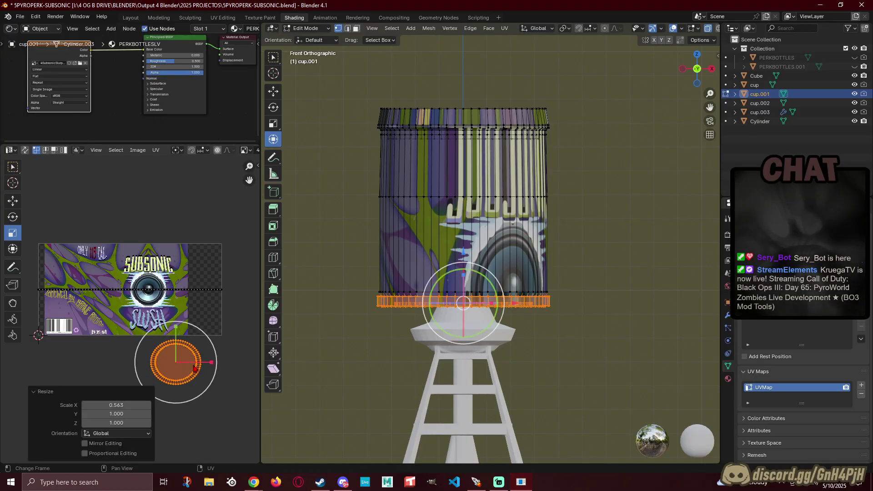
pyautogui.click(13, 201)
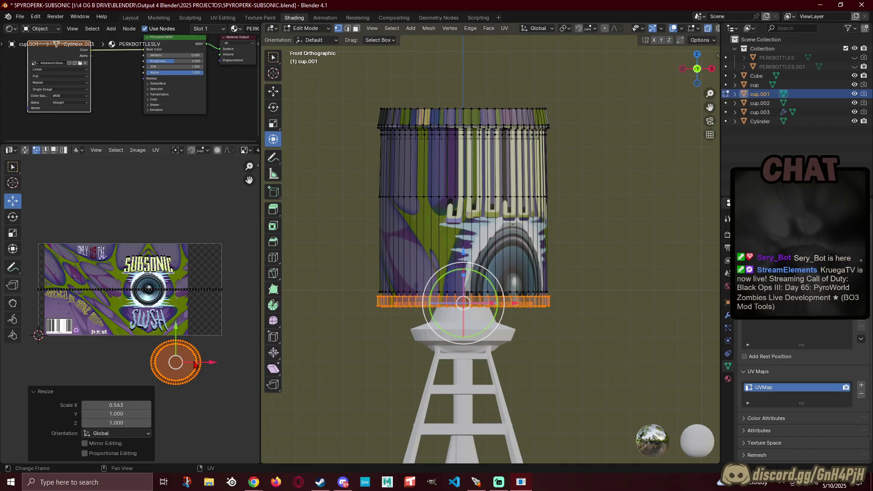
pyautogui.moveTo(210, 363); pyautogui.dragTo(156, 296)
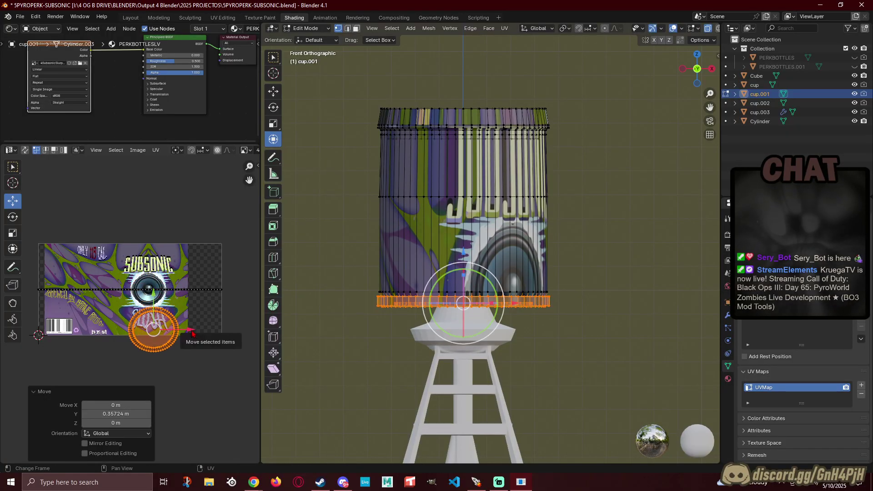
pyautogui.moveTo(193, 330); pyautogui.dragTo(197, 331)
pyautogui.hotkey('ctrl', 'z')
pyautogui.hotkey('ctrl', 'z')
pyautogui.hotkey('ctrl', 'z')
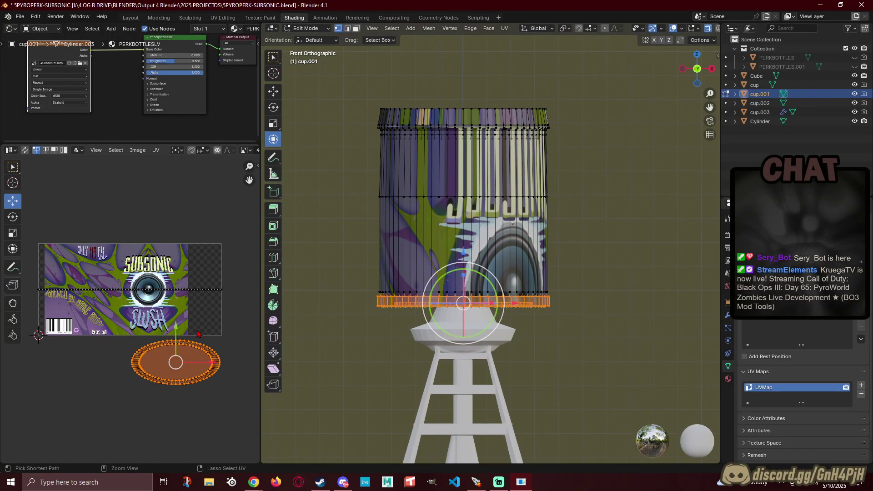
pyautogui.scroll(1, 141, 337)
pyautogui.scroll(-1, 141, 337)
pyautogui.moveTo(29, 302); pyautogui.dragTo(255, 277)
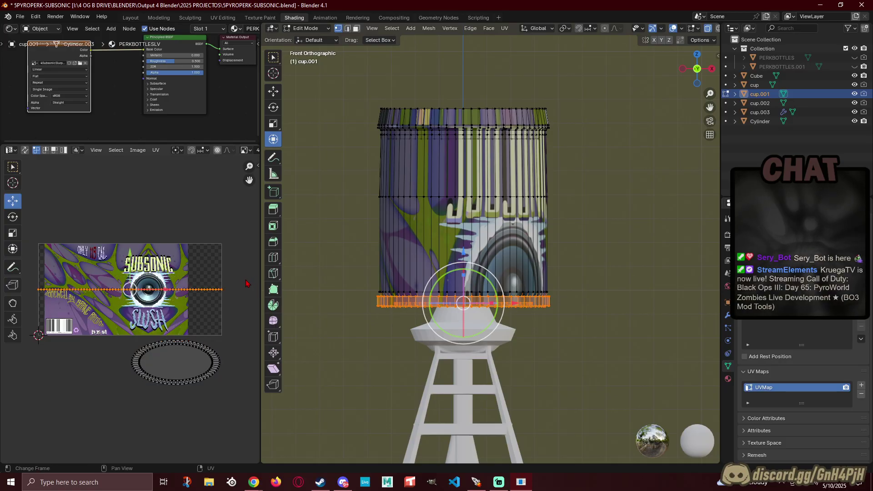
pyautogui.click(332, 289)
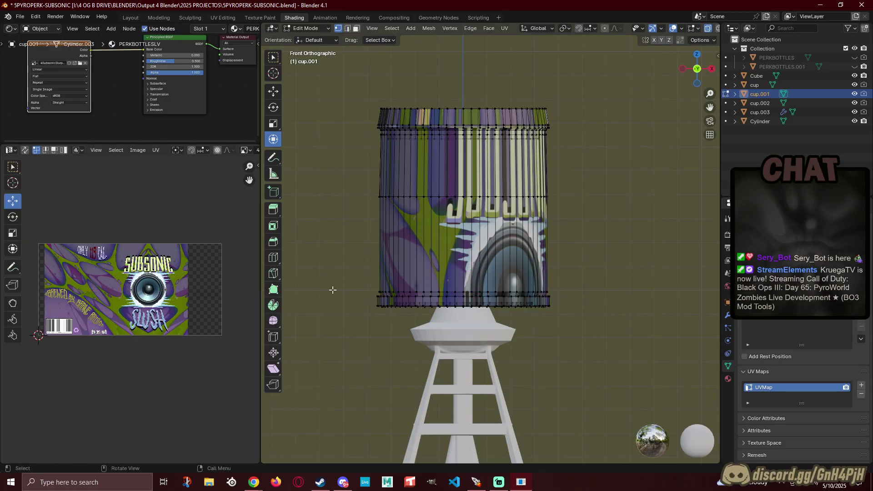
# Step: In face select mode, select the large round face on the cup's underside
pyautogui.scroll(3, 362, 322)
pyautogui.moveTo(365, 322); pyautogui.dragTo(396, 334, button='middle')
pyautogui.keyDown('shift'); pyautogui.moveTo(456, 367); pyautogui.dragTo(433, 263, button='middle'); pyautogui.keyUp('shift')
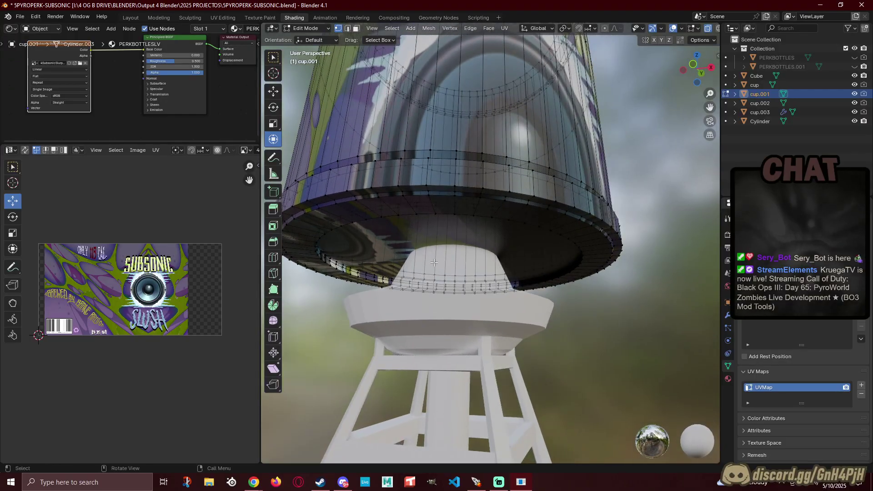
pyautogui.click(426, 238)
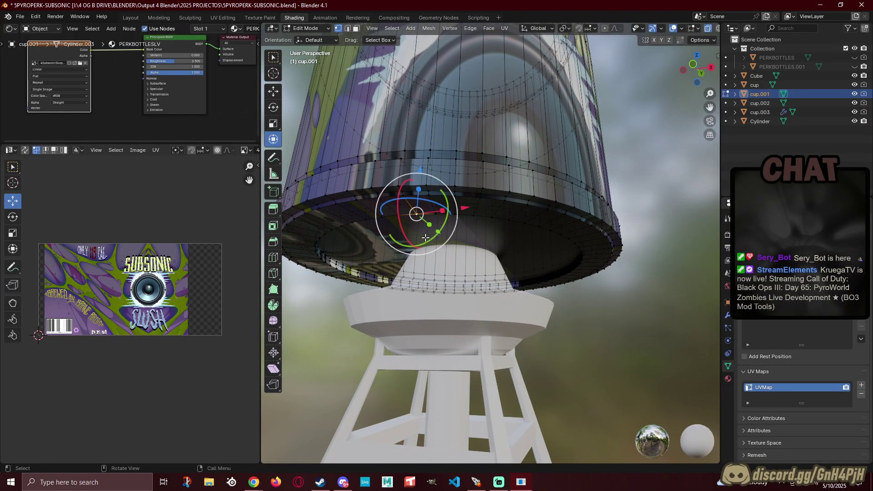
pyautogui.click(357, 28)
pyautogui.click(455, 256)
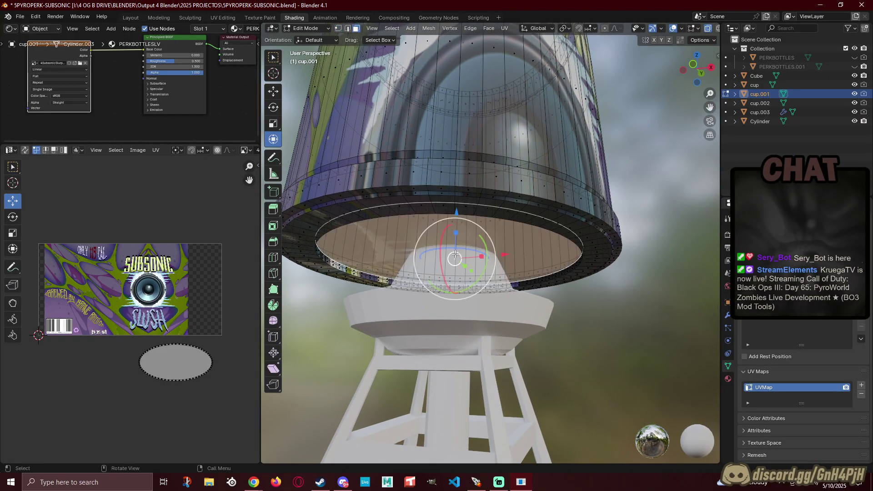
pyautogui.moveTo(367, 272)
pyautogui.mouseDown(button='middle')
pyautogui.moveTo(360, 254)
pyautogui.moveTo(384, 267)
pyautogui.mouseUp(button='middle')
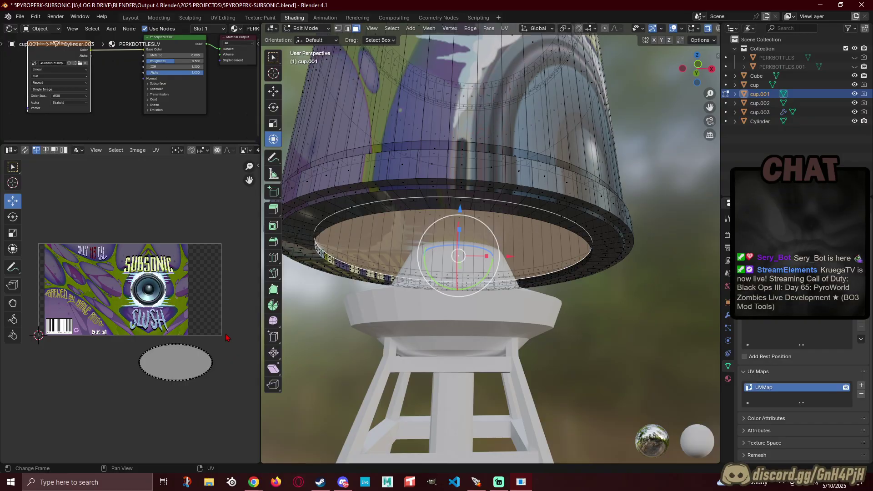
# Step: Move the underside face's UVs -0.30266 m in X and 0.80875 m in Y onto the speaker, and scale them to 0.493
pyautogui.scroll(4, 212, 362)
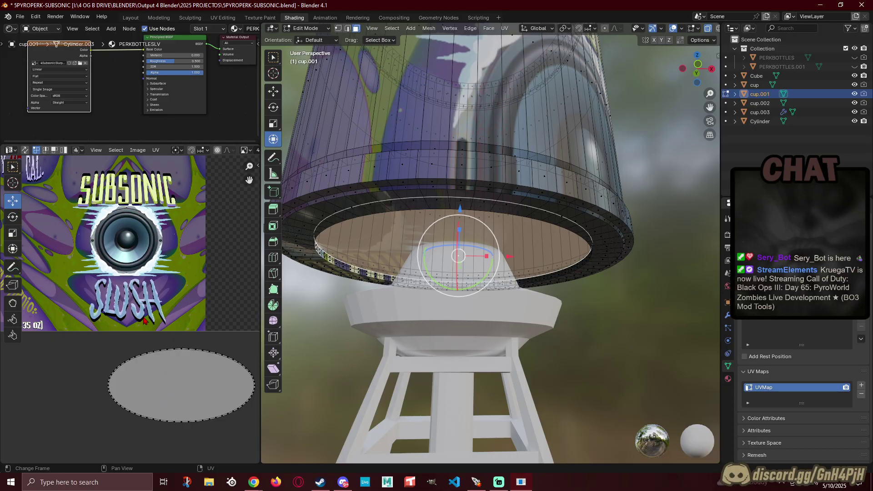
pyautogui.press('a')
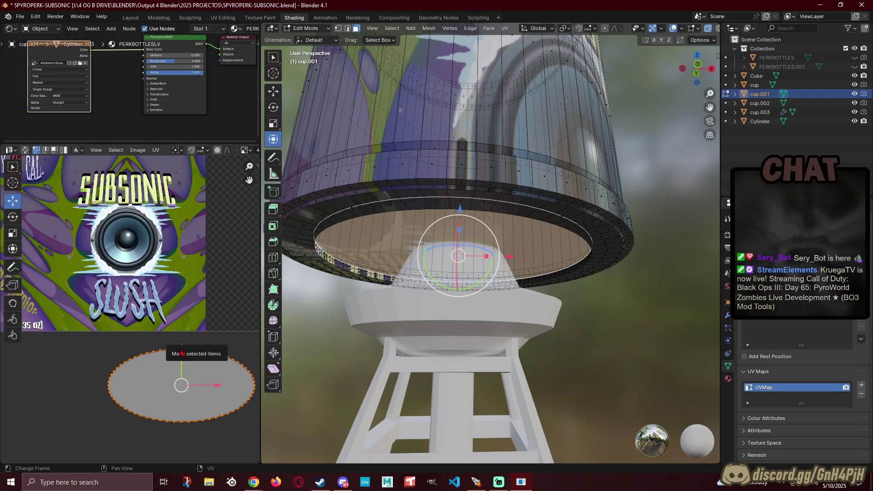
pyautogui.press('g')
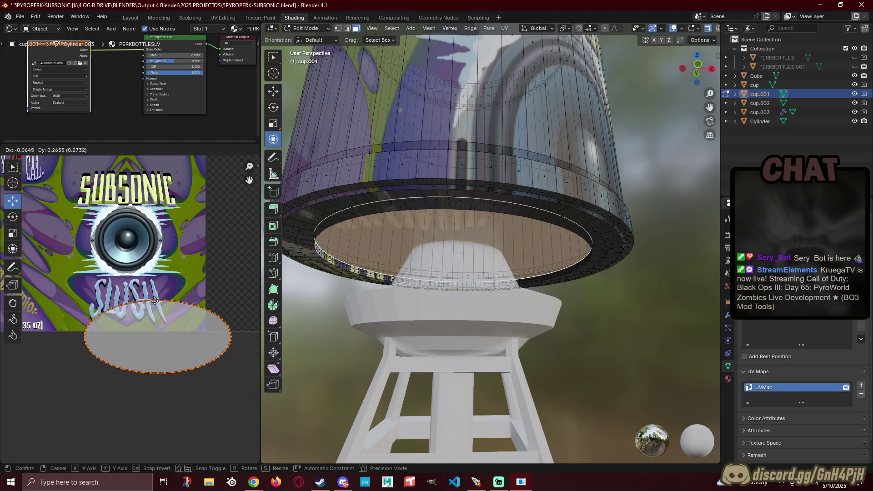
pyautogui.click(124, 204)
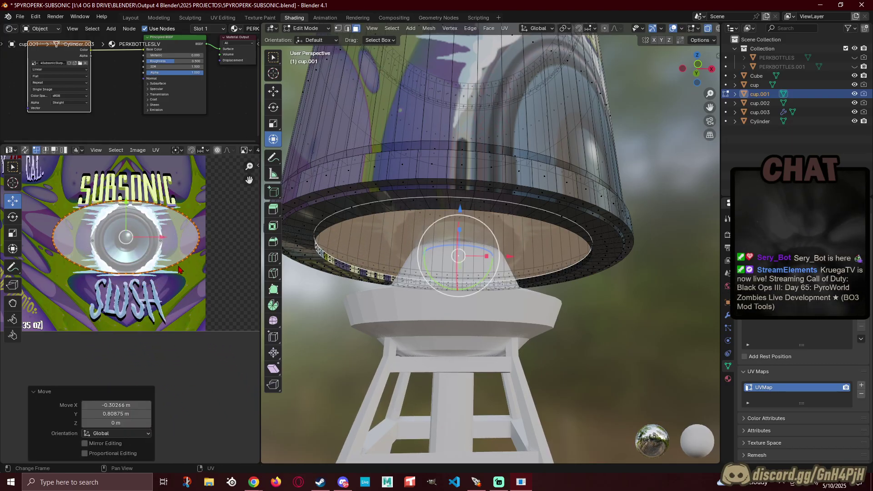
pyautogui.press('s')
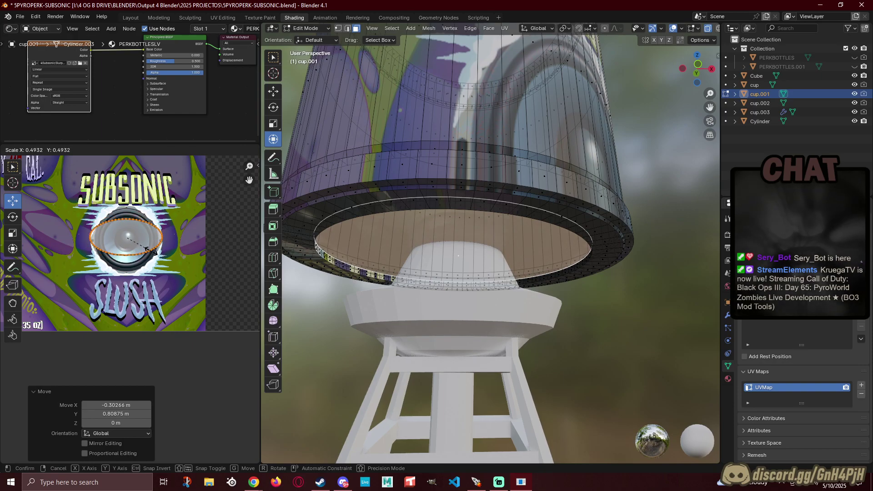
pyautogui.click(145, 249)
# Step: Round the underside UV island to the speaker by scaling Y by 1.417, X by 0.681, Y by 0.930, and overall by 1.040
pyautogui.scroll(3, 129, 302)
pyautogui.moveTo(128, 302); pyautogui.dragTo(145, 318, button='middle')
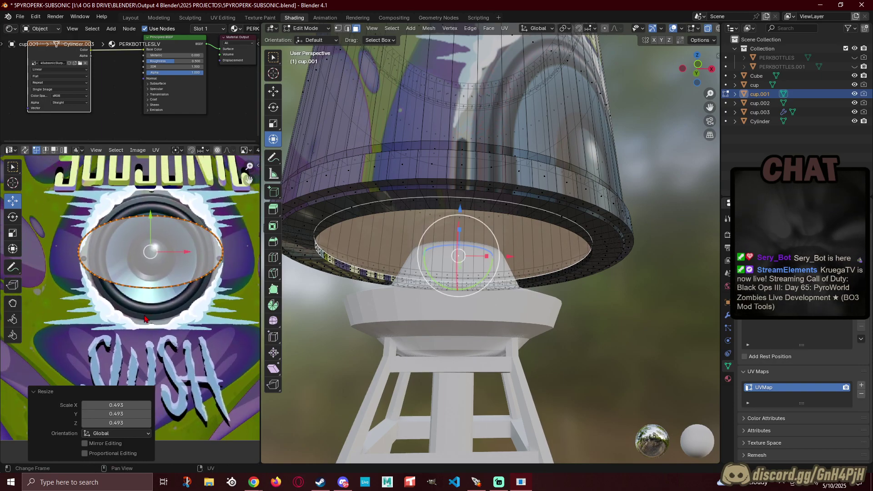
pyautogui.click(16, 232)
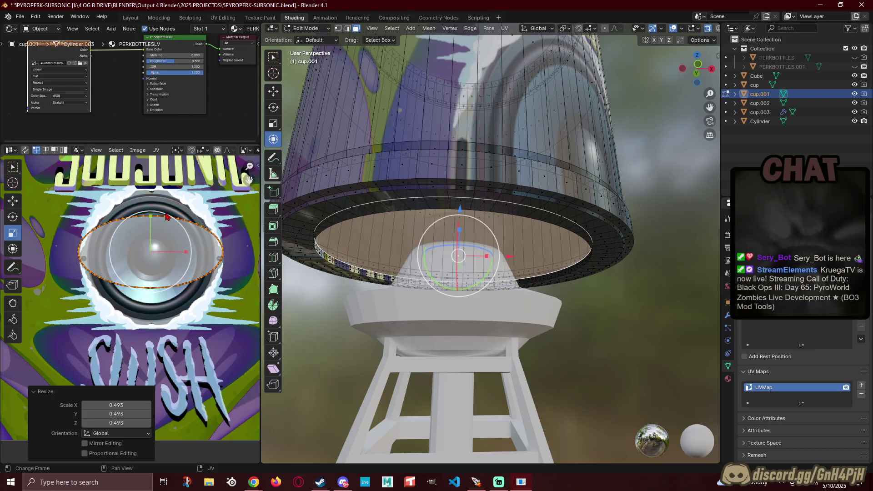
pyautogui.moveTo(149, 215); pyautogui.dragTo(147, 199)
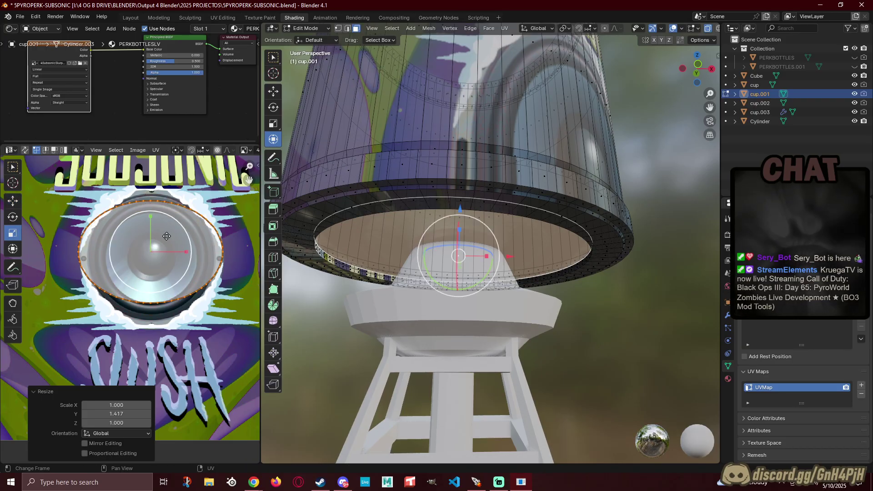
pyautogui.moveTo(180, 253); pyautogui.dragTo(172, 254)
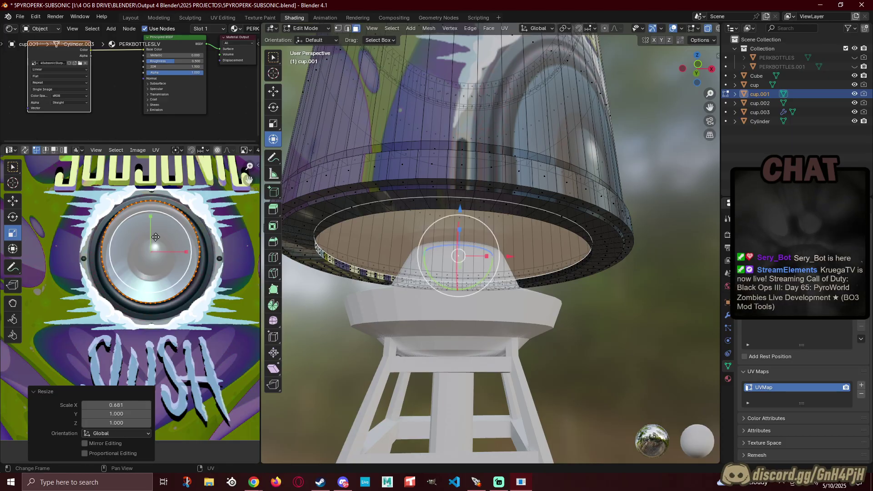
pyautogui.moveTo(156, 220); pyautogui.dragTo(156, 223)
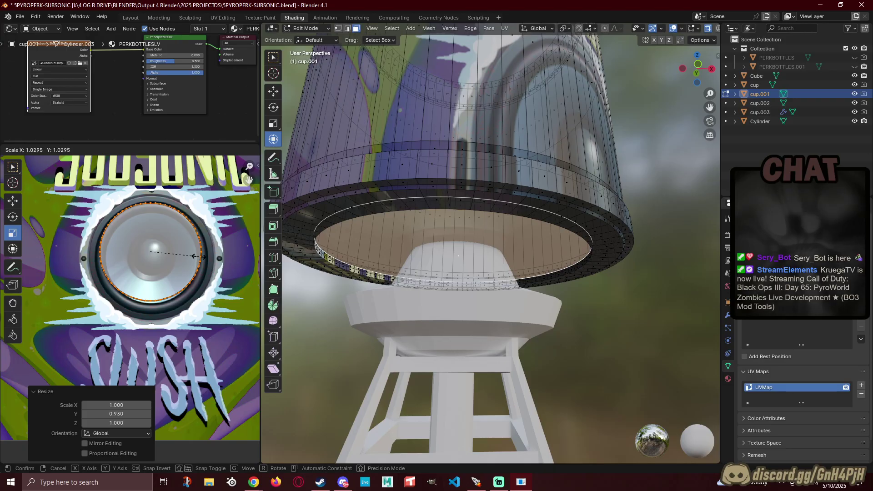
pyautogui.click(196, 256)
# Step: Center the underside UVs on the speaker by moving them 0.003721 m in X and -0.014885 m in Y, and scale them by 1.162
pyautogui.click(19, 202)
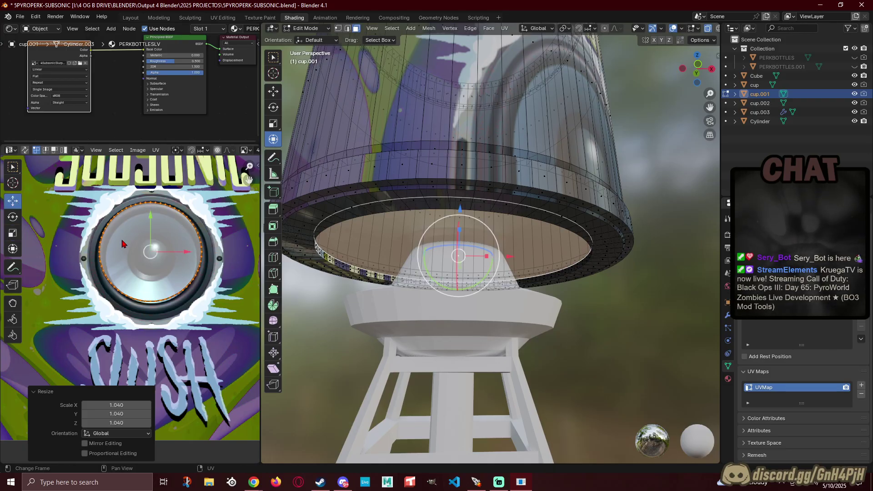
pyautogui.moveTo(186, 255); pyautogui.dragTo(189, 257)
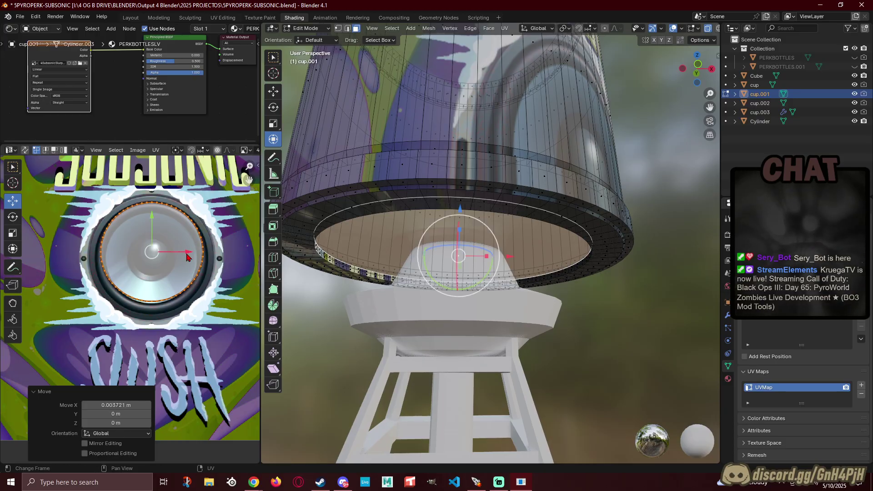
pyautogui.moveTo(151, 222); pyautogui.dragTo(161, 228)
pyautogui.press('s')
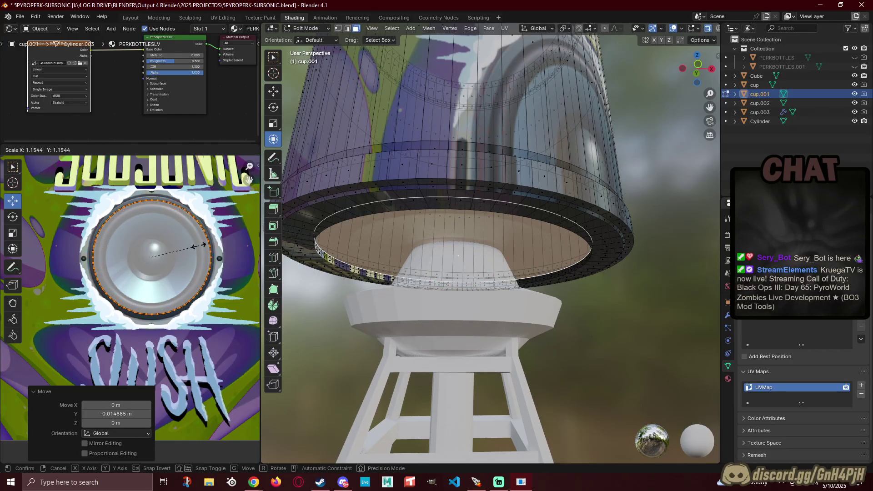
pyautogui.click(200, 248)
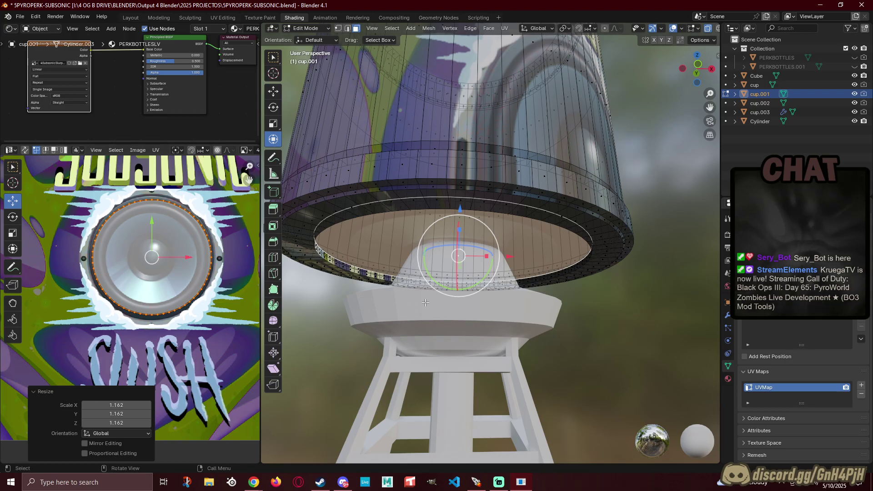
# Step: Check the speaker on the cup's underside and nudge that face's UVs by about -0.0012 m in Y
pyautogui.click(594, 307)
pyautogui.moveTo(593, 306); pyautogui.dragTo(517, 311, button='middle')
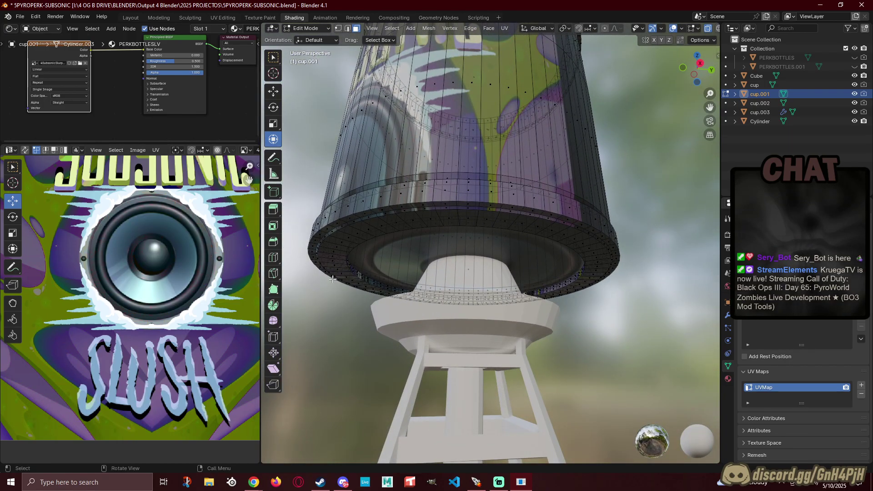
pyautogui.click(199, 287)
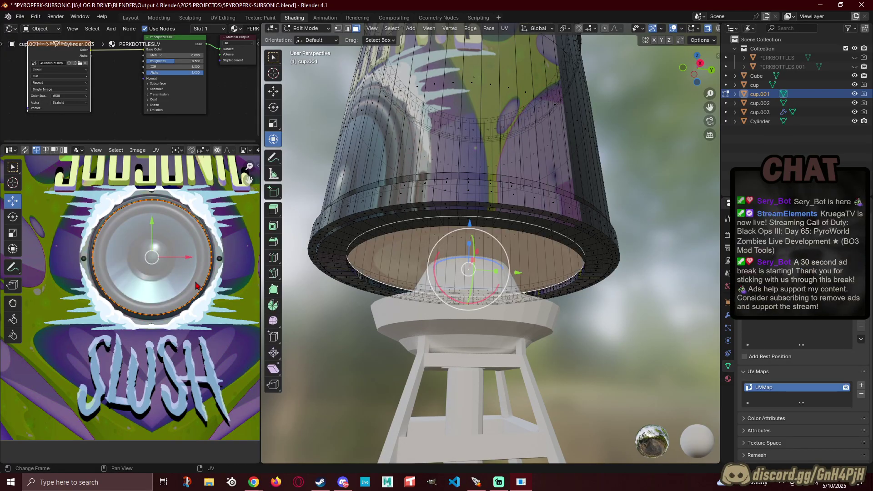
pyautogui.moveTo(155, 224); pyautogui.dragTo(159, 220)
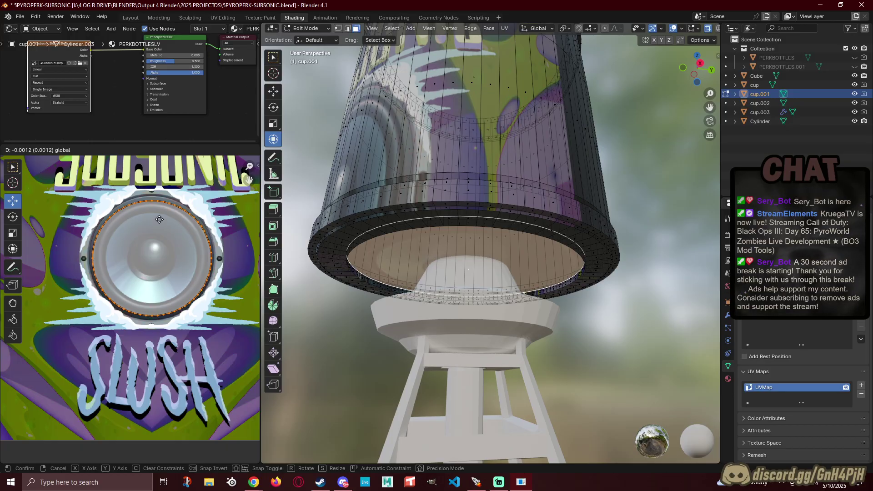
pyautogui.moveTo(159, 219); pyautogui.dragTo(159, 220)
pyautogui.moveTo(373, 296); pyautogui.dragTo(657, 323, button='middle')
pyautogui.click(354, 310)
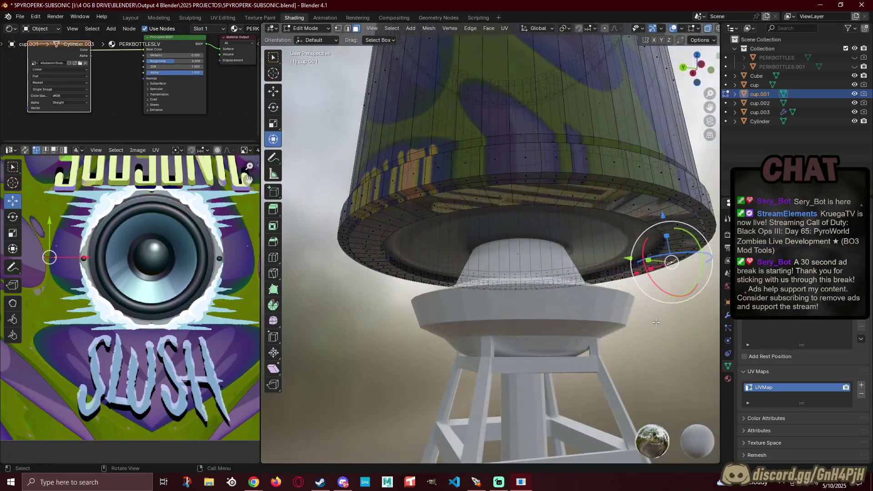
# Step: Turn off X-ray in the viewport and bring the whole cup back into view
pyautogui.click(708, 30)
pyautogui.moveTo(595, 194); pyautogui.dragTo(389, 190, button='middle')
pyautogui.scroll(-5, 403, 202)
pyautogui.moveTo(399, 244); pyautogui.dragTo(373, 245, button='middle')
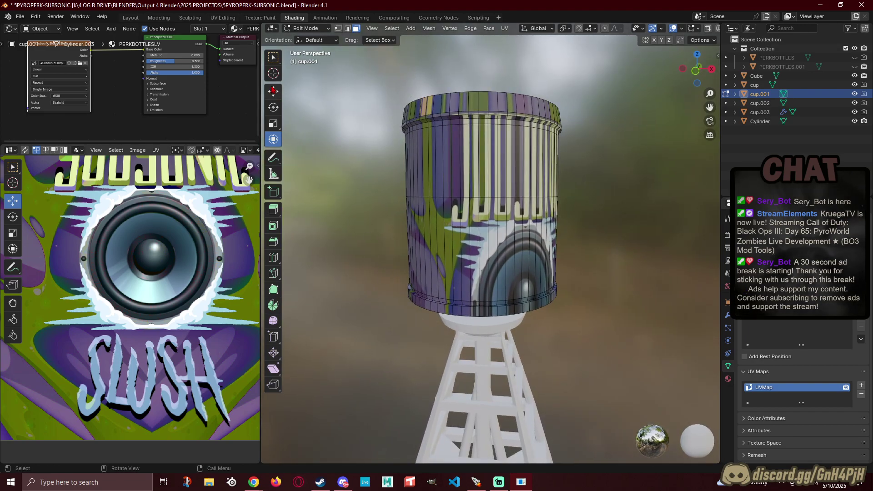
# Step: Select the wall's upper and lower face bands around the cup with shortest-path picks and show their UVs
pyautogui.moveTo(576, 198); pyautogui.dragTo(442, 182, button='middle')
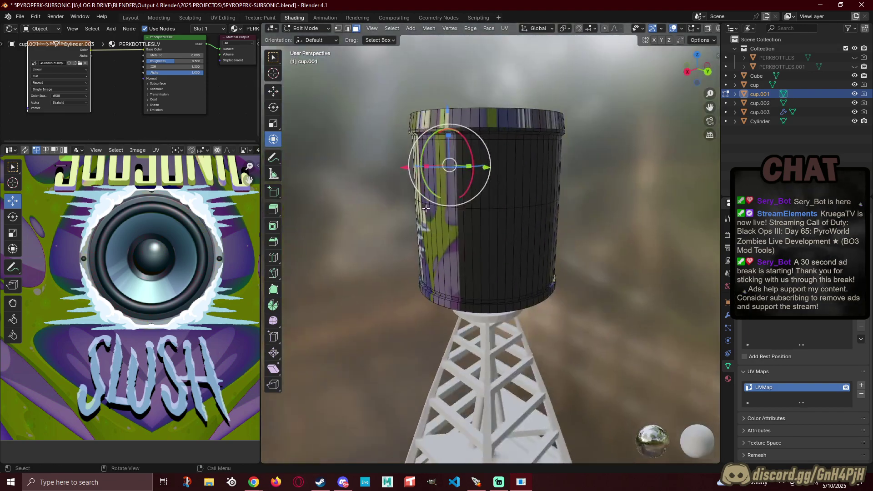
pyautogui.keyDown('ctrl'); pyautogui.click(540, 171); pyautogui.keyUp('ctrl')
pyautogui.moveTo(532, 172); pyautogui.dragTo(479, 187, button='middle')
pyautogui.keyDown('ctrl'); pyautogui.click(459, 182); pyautogui.keyUp('ctrl')
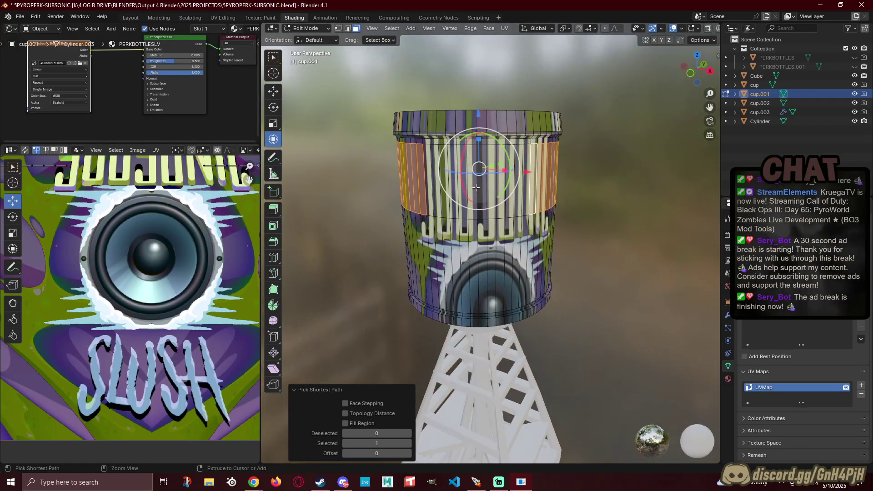
pyautogui.keyDown('ctrl'); pyautogui.click(427, 300); pyautogui.keyUp('ctrl')
pyautogui.moveTo(427, 300); pyautogui.dragTo(394, 257, button='middle')
pyautogui.keyDown('ctrl'); pyautogui.click(514, 240); pyautogui.keyUp('ctrl')
pyautogui.keyDown('ctrl'); pyautogui.click(551, 248); pyautogui.keyUp('ctrl')
pyautogui.press('Home')
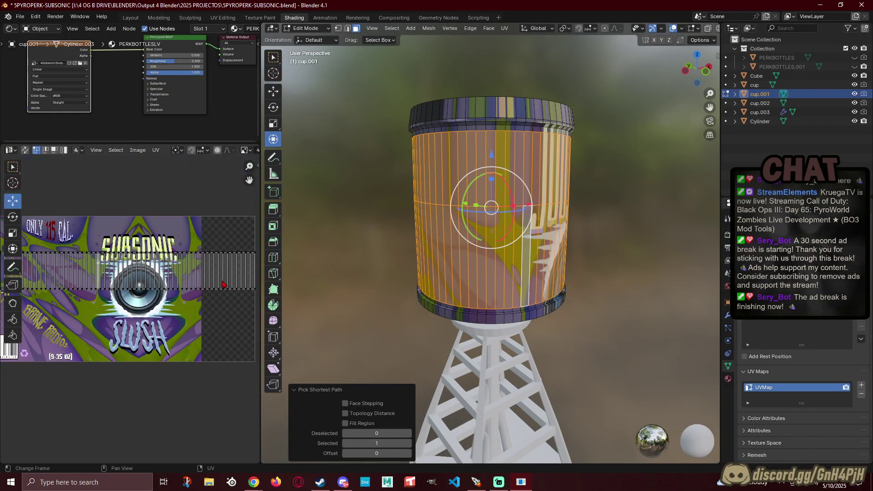
pyautogui.moveTo(169, 308); pyautogui.dragTo(148, 327, button='middle')
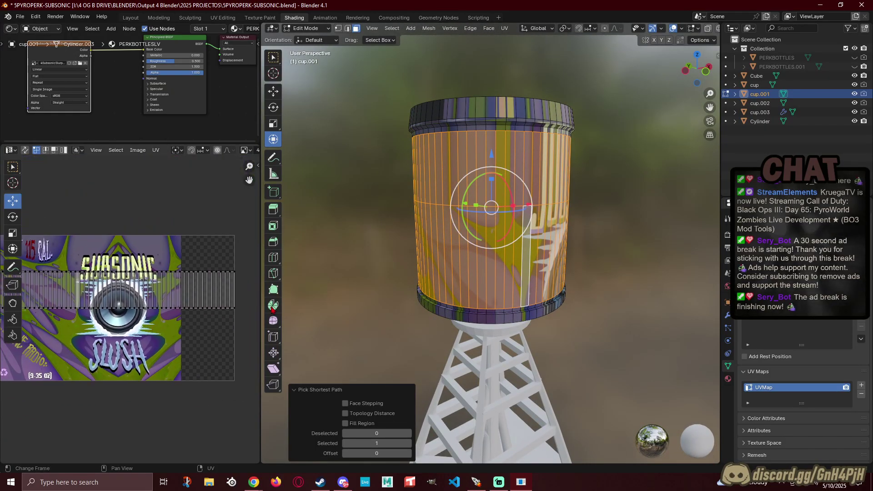
# Step: Select the full upper face band around the cup's wall with shortest-path picks and bring its flattened UV strip into view
pyautogui.click(441, 179)
pyautogui.moveTo(539, 184); pyautogui.dragTo(466, 202, button='middle')
pyautogui.keyDown('ctrl'); pyautogui.click(543, 184); pyautogui.keyUp('ctrl')
pyautogui.moveTo(543, 184); pyautogui.dragTo(514, 182, button='middle')
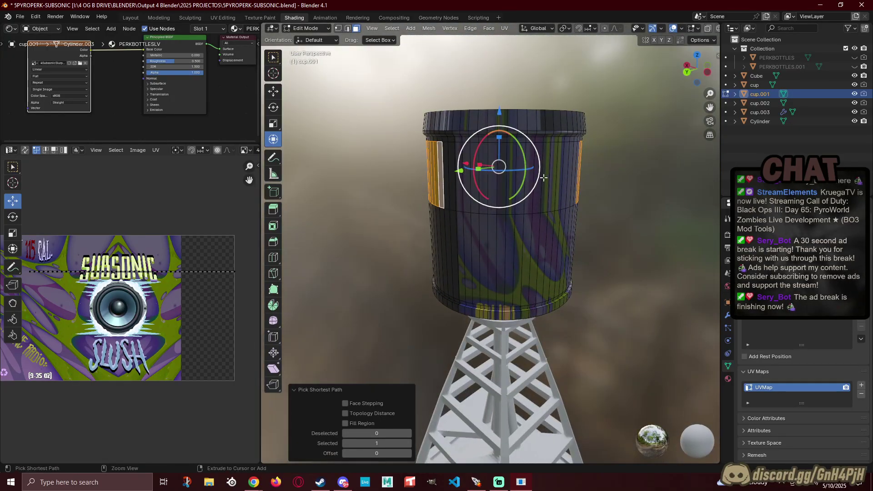
pyautogui.keyDown('ctrl'); pyautogui.click(576, 175); pyautogui.keyUp('ctrl')
pyautogui.moveTo(576, 174); pyautogui.dragTo(548, 178, button='middle')
pyautogui.moveTo(145, 301); pyautogui.dragTo(179, 292, button='middle')
pyautogui.scroll(-1, 213, 287)
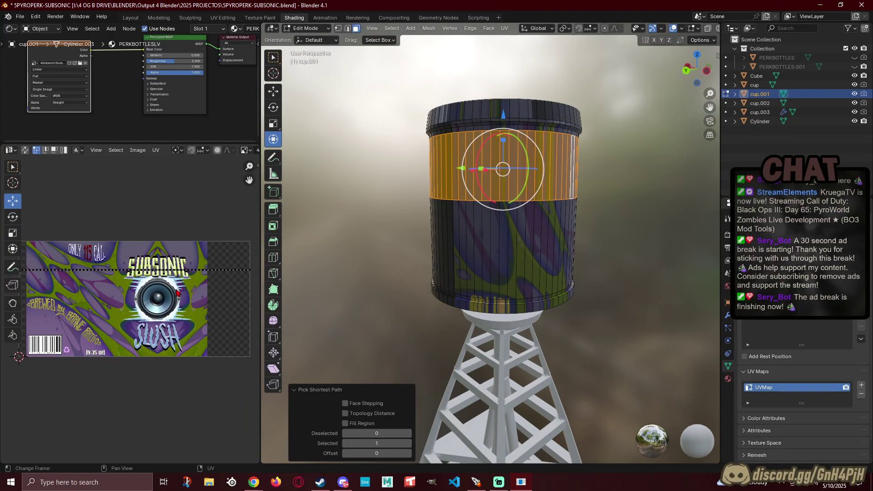
# Step: Try to open up the flattened UV strip by scaling all its UVs 6.921 in Y and moving them along Y
pyautogui.press('a')
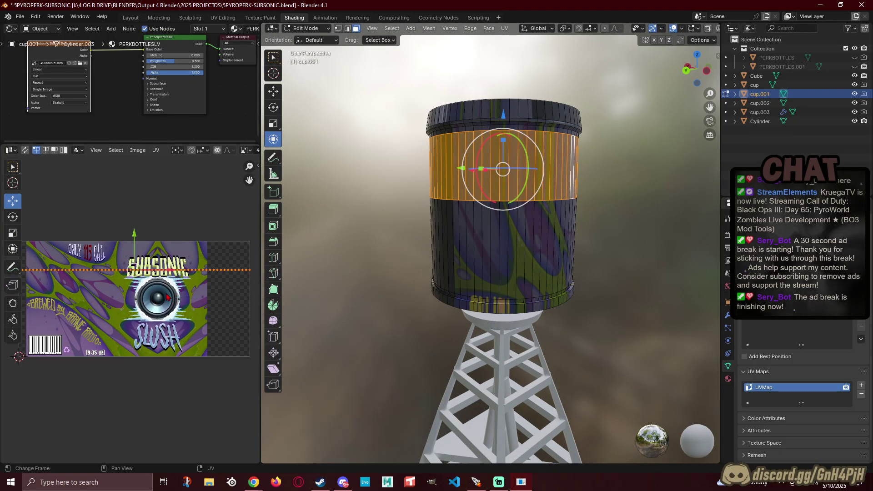
pyautogui.click(13, 233)
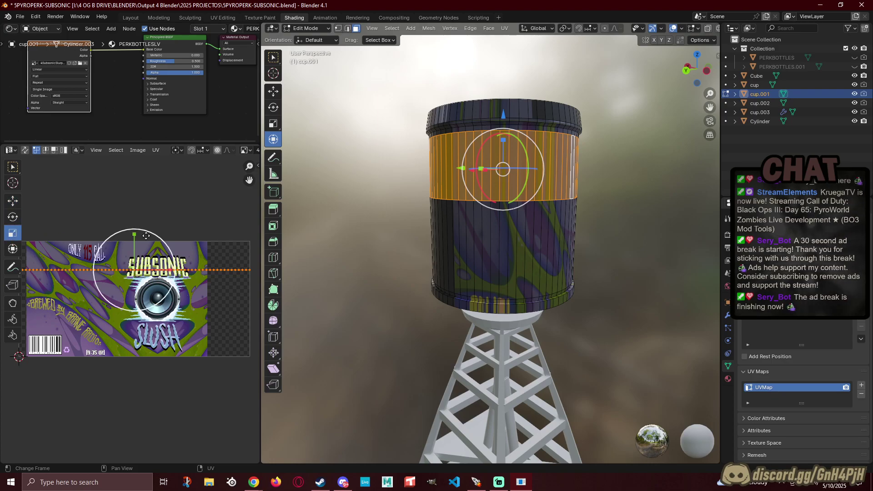
pyautogui.moveTo(135, 233); pyautogui.dragTo(134, 214)
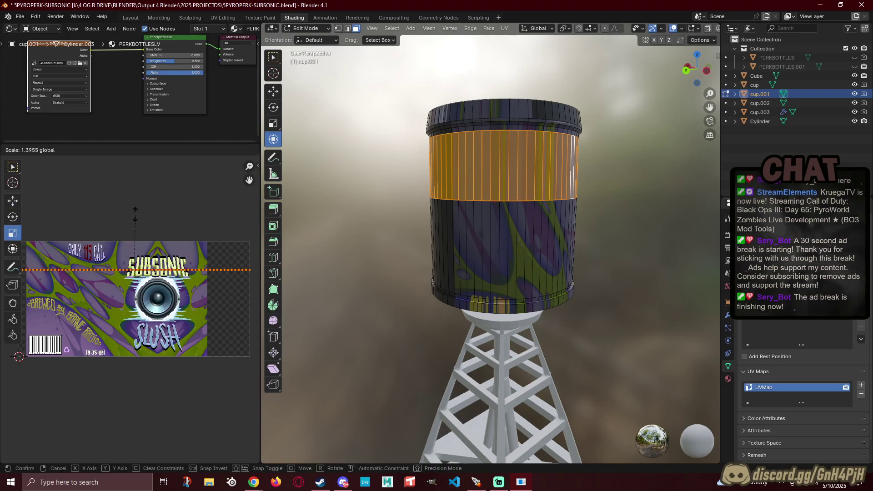
pyautogui.moveTo(135, 162); pyautogui.dragTo(140, 304)
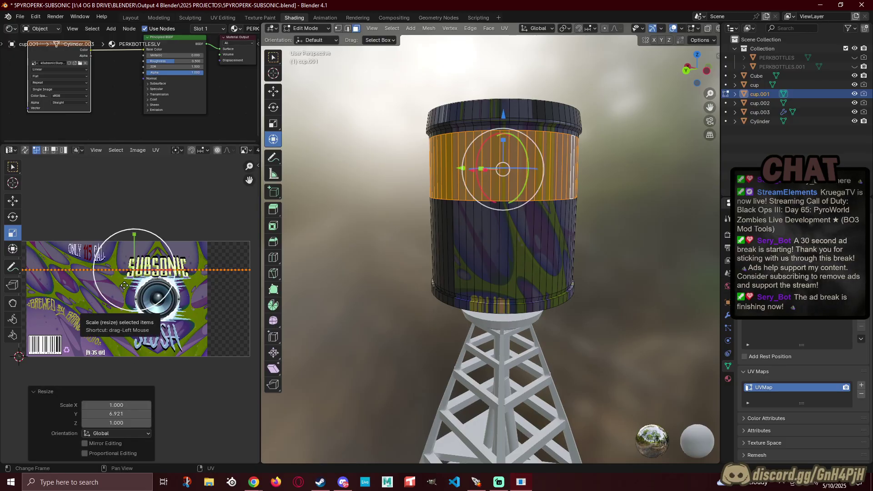
pyautogui.click(12, 200)
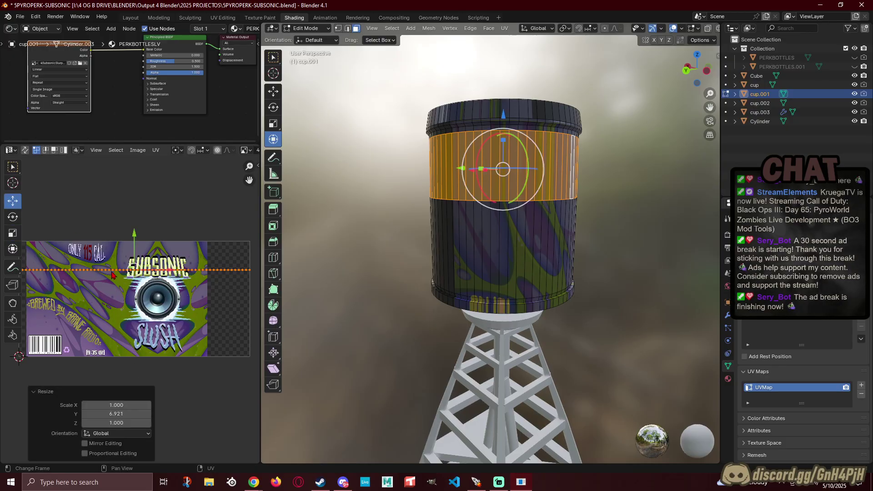
pyautogui.moveTo(135, 235); pyautogui.dragTo(141, 262)
pyautogui.hotkey('ctrl', 'z')
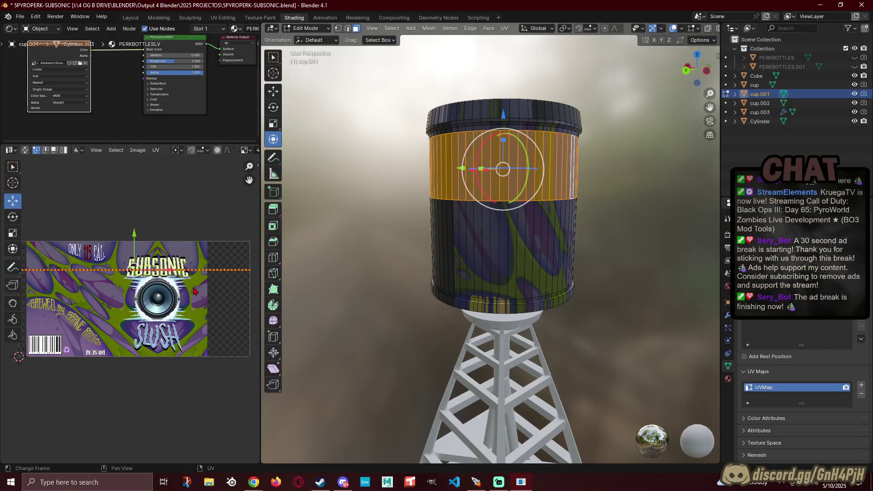
# Step: Try moving a single UV vertex of the flattened strip by -0.1969 m in Y, and undo the move
pyautogui.click(192, 274)
pyautogui.moveTo(193, 240); pyautogui.dragTo(189, 291)
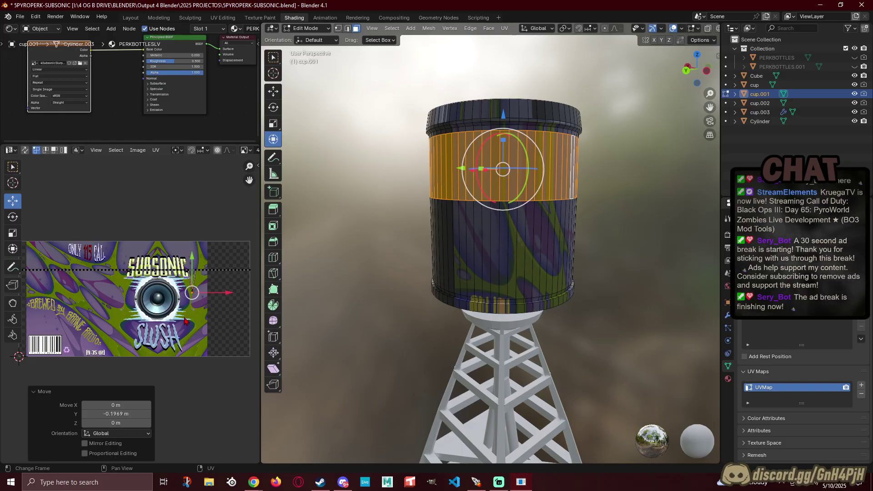
pyautogui.scroll(3, 198, 304)
pyautogui.moveTo(200, 292); pyautogui.dragTo(78, 331, button='middle')
pyautogui.hotkey('ctrl', 'z')
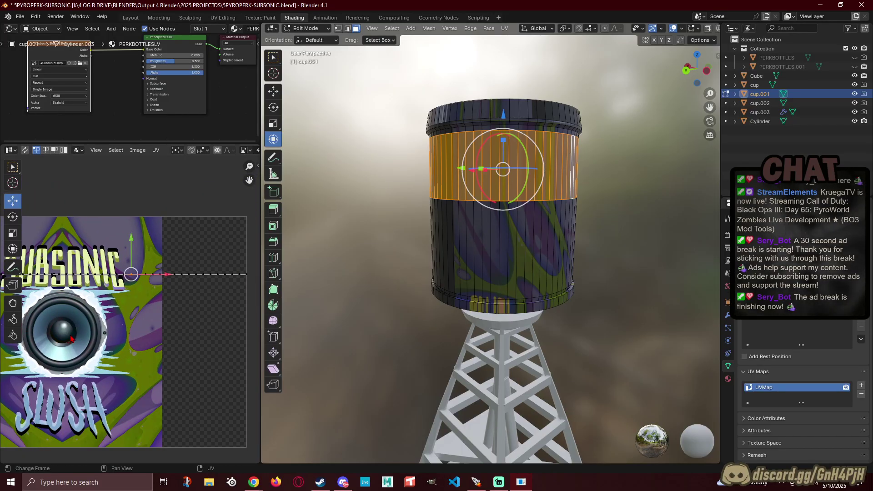
# Step: Pick the strip's lower row of UV vertices from end to end and move it -0.22644 m, then 0.005907 m, in Y
pyautogui.click(246, 276)
pyautogui.moveTo(141, 338)
pyautogui.keyDown('shift'); pyautogui.mouseDown(button='middle')
pyautogui.moveTo(175, 332)
pyautogui.moveTo(101, 343)
pyautogui.moveTo(139, 340)
pyautogui.mouseUp(button='middle'); pyautogui.keyUp('shift')
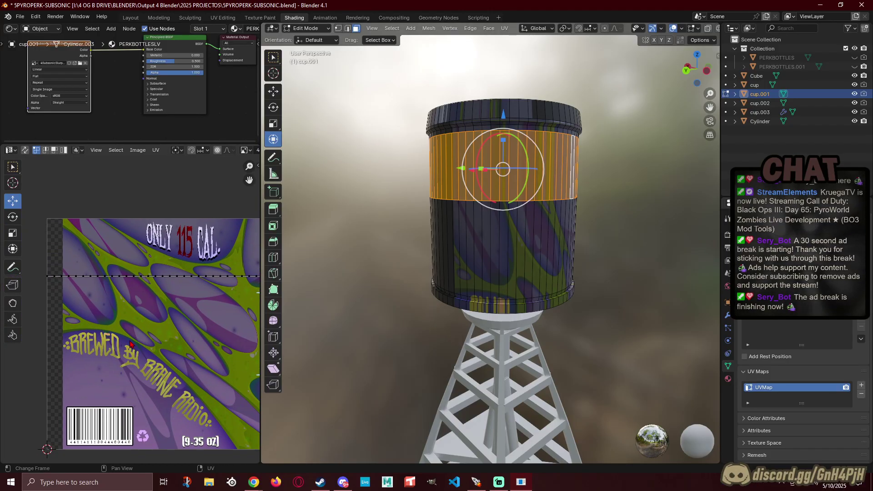
pyautogui.keyDown('ctrl'); pyautogui.click(47, 277); pyautogui.keyUp('ctrl')
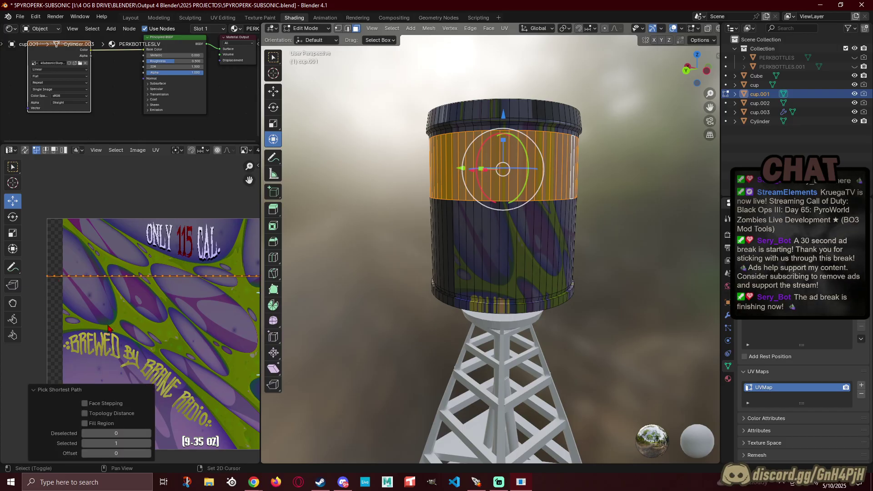
pyautogui.keyDown('shift'); pyautogui.moveTo(100, 328); pyautogui.dragTo(24, 326, button='middle'); pyautogui.keyUp('shift')
pyautogui.moveTo(203, 238); pyautogui.dragTo(195, 295)
pyautogui.moveTo(498, 268); pyautogui.dragTo(317, 277, button='middle')
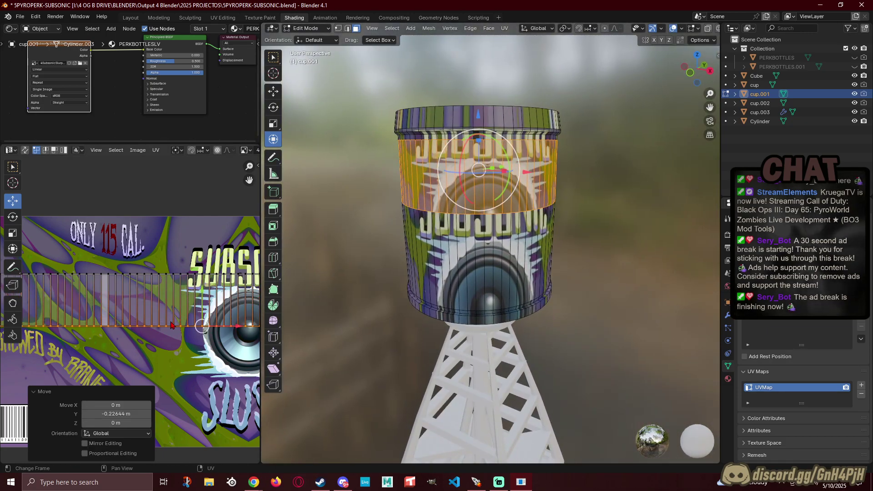
pyautogui.moveTo(202, 308); pyautogui.dragTo(198, 289)
pyautogui.scroll(-4, 191, 300)
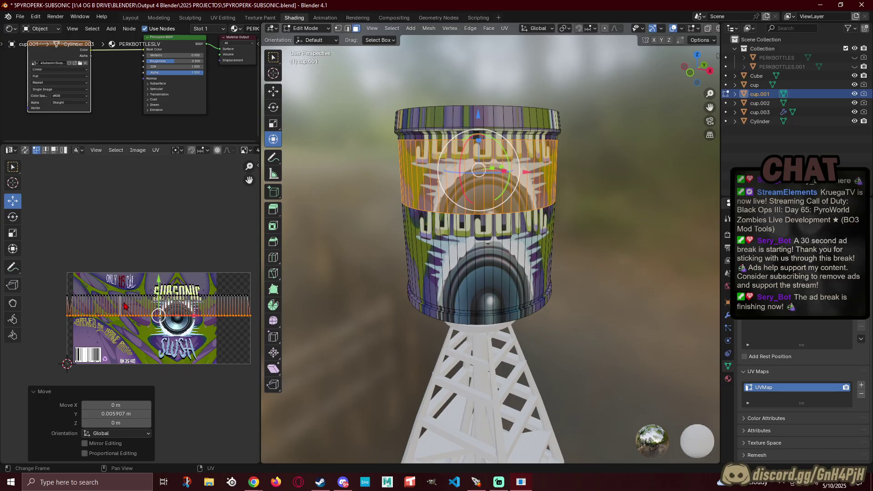
# Step: Square off the strip's slanted right end by moving its stray corner UV 0.22036 m up in Y
pyautogui.scroll(2, 207, 315)
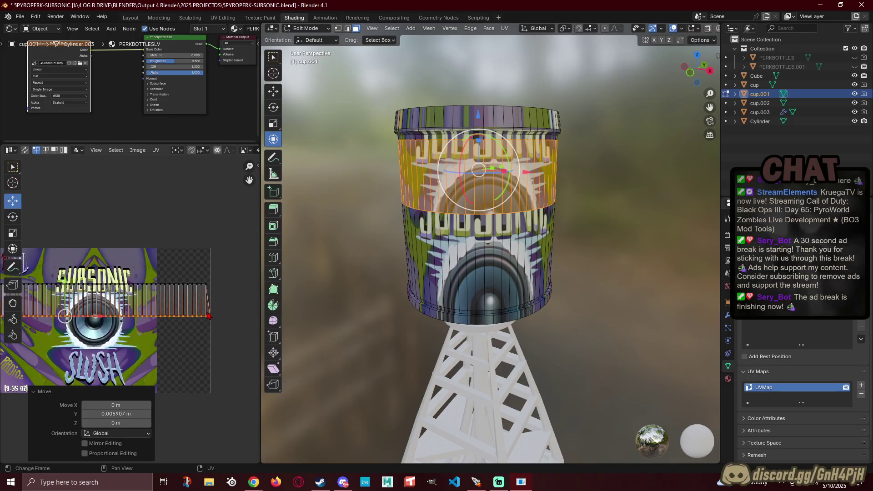
pyautogui.scroll(5, 207, 315)
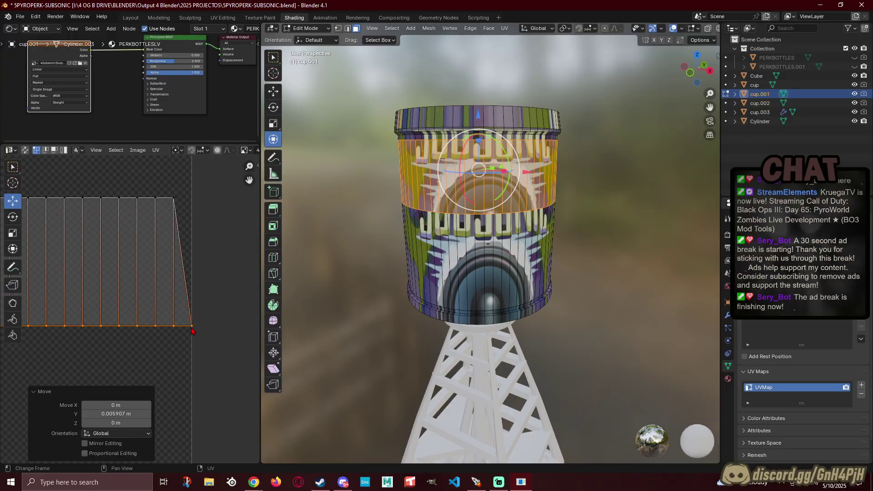
pyautogui.click(192, 322)
pyautogui.moveTo(193, 290); pyautogui.dragTo(196, 266)
pyautogui.hotkey('ctrl', 'z')
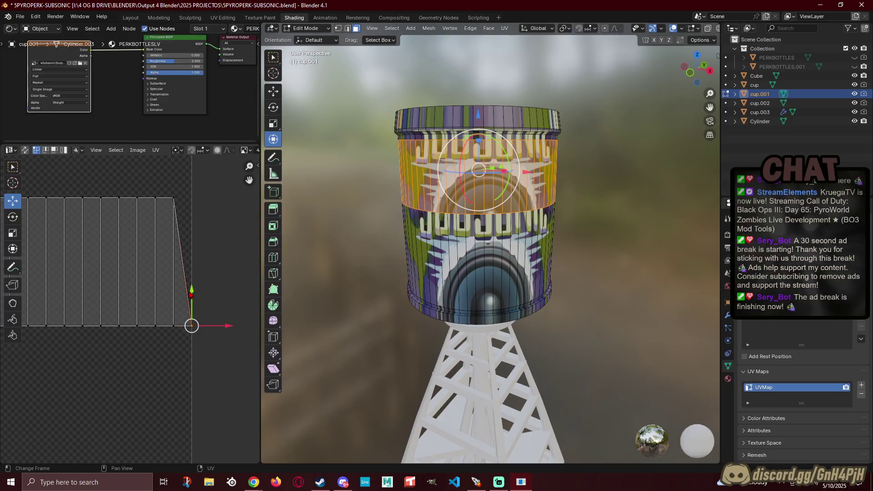
pyautogui.moveTo(191, 294); pyautogui.dragTo(197, 161)
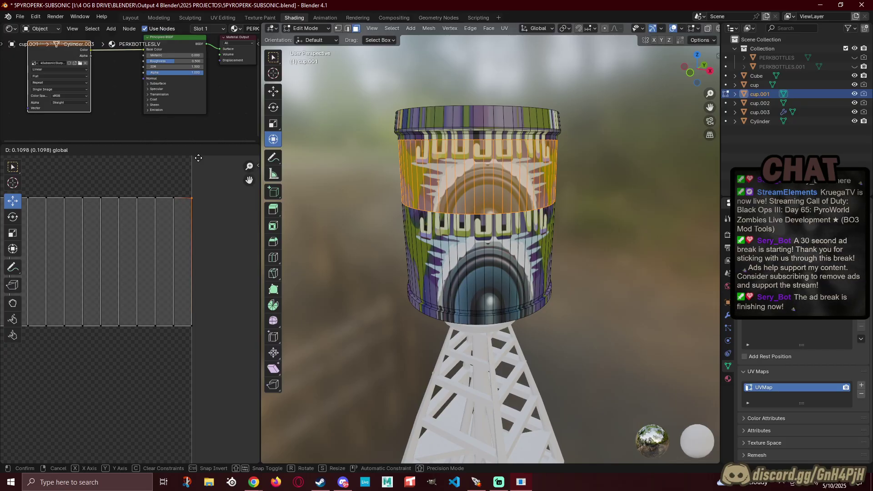
pyautogui.moveTo(198, 158); pyautogui.dragTo(195, 158)
# Step: Move the stray lower UV vertex near the strip's left end 0.21875 m up in Y to the upper row
pyautogui.moveTo(130, 361); pyautogui.dragTo(160, 372, button='middle')
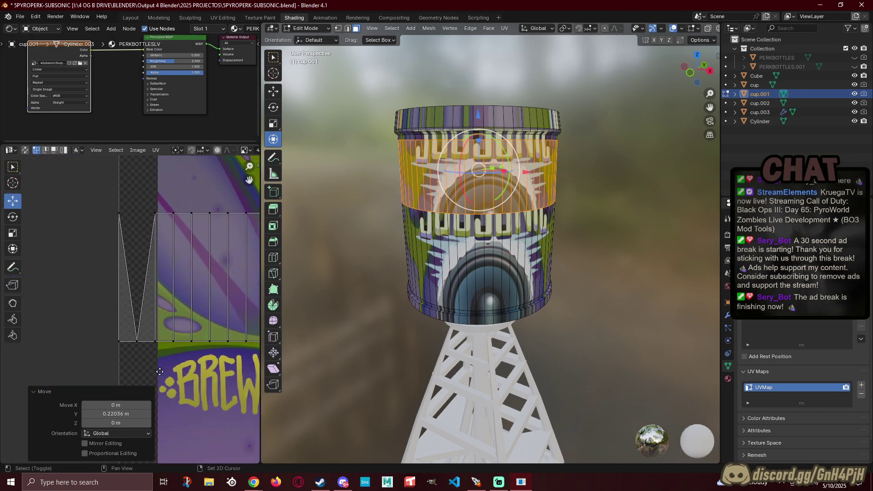
pyautogui.click(140, 337)
pyautogui.moveTo(139, 306); pyautogui.dragTo(140, 261)
pyautogui.hotkey('ctrl', 'z')
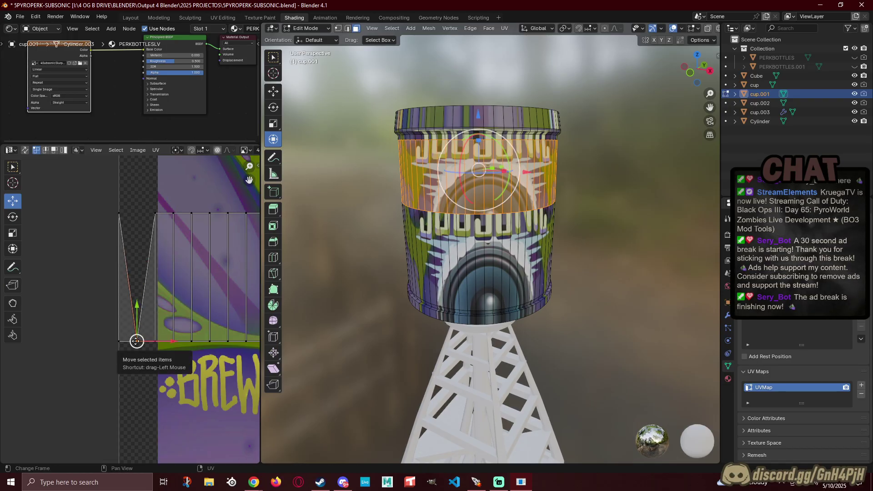
pyautogui.moveTo(136, 339); pyautogui.dragTo(129, 175)
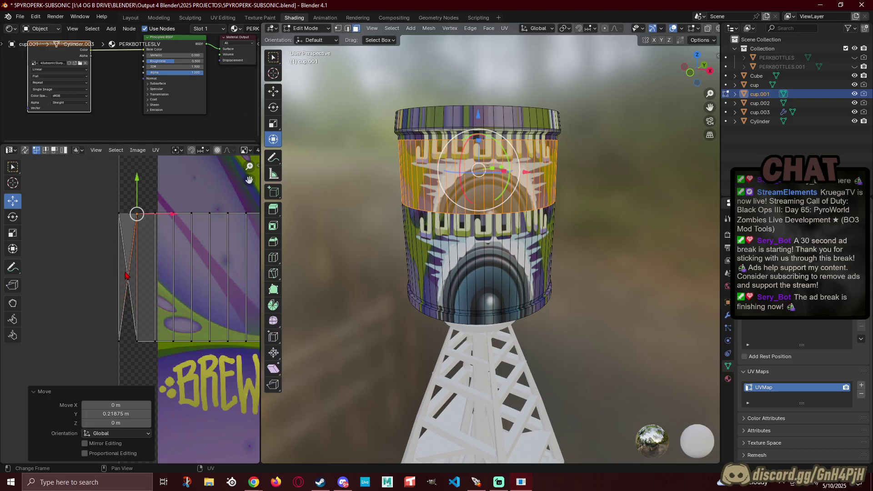
# Step: Uncross the strip's left-end corner UVs, placing one on each row and raising the upper one by 0.015625 m in Y
pyautogui.click(118, 215)
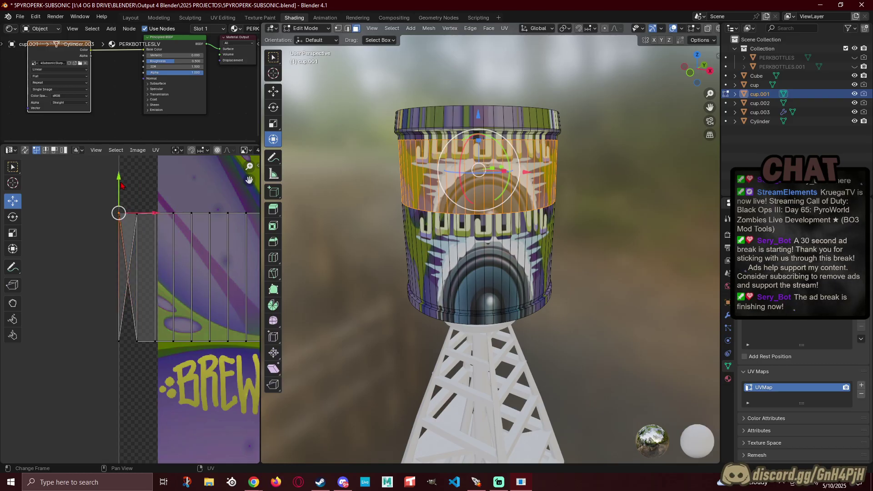
pyautogui.moveTo(119, 177); pyautogui.dragTo(117, 209)
pyautogui.hotkey('ctrl', 'z')
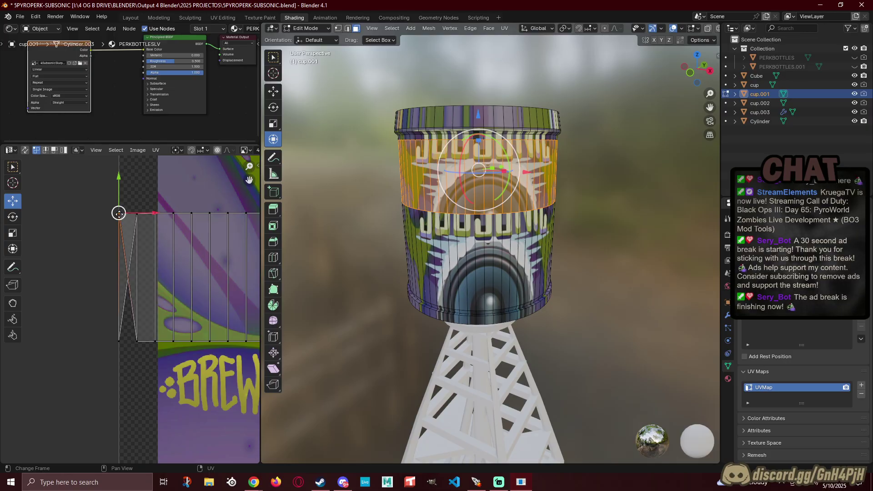
pyautogui.click(120, 323)
pyautogui.moveTo(119, 305)
pyautogui.mouseDown()
pyautogui.moveTo(132, 206)
pyautogui.moveTo(119, 212)
pyautogui.moveTo(119, 315)
pyautogui.mouseUp()
pyautogui.click(120, 211)
pyautogui.click(120, 222)
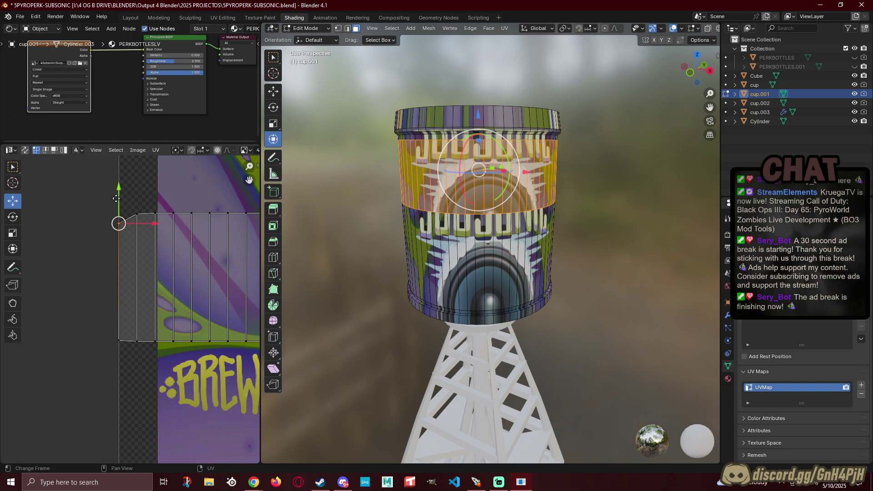
pyautogui.moveTo(119, 190); pyautogui.dragTo(119, 181)
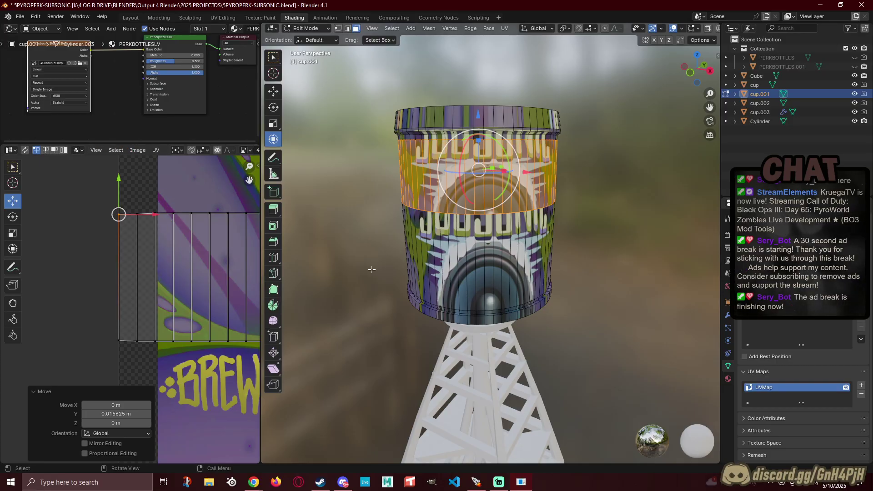
# Step: Select all UVs of the upper wall band and scale them uniformly by 0.721
pyautogui.moveTo(384, 267); pyautogui.dragTo(515, 268, button='middle')
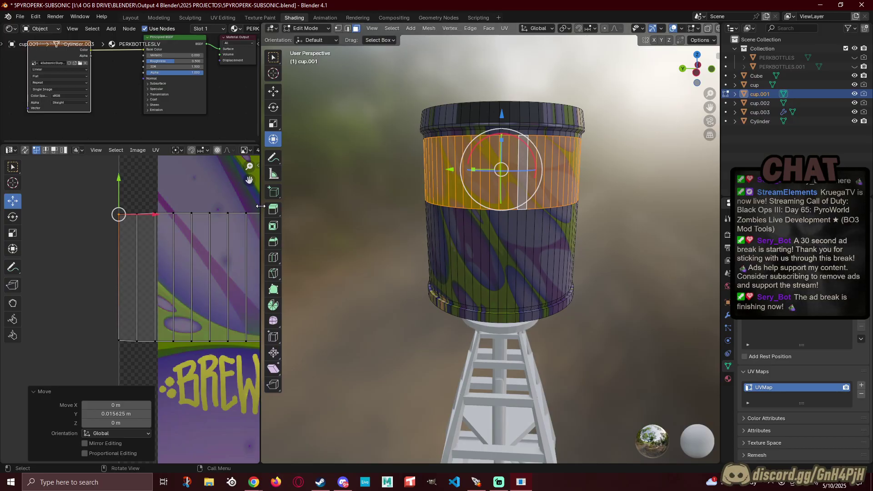
pyautogui.click(191, 213)
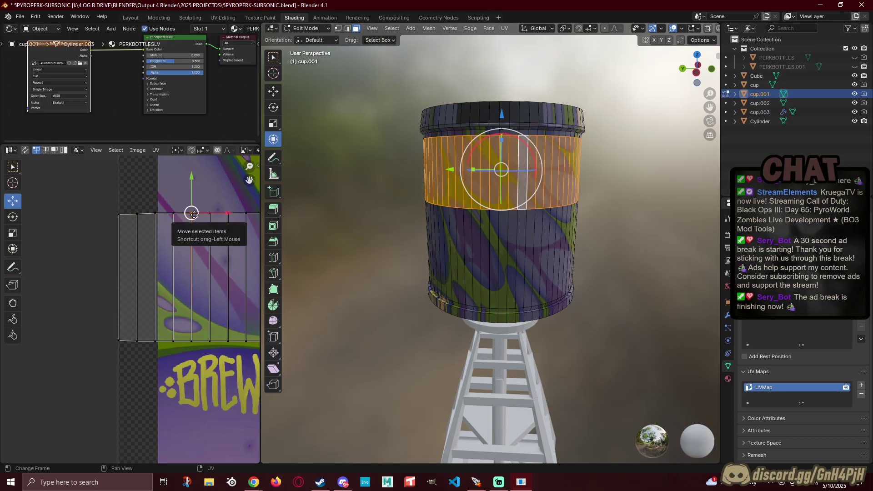
pyautogui.scroll(-5, 189, 273)
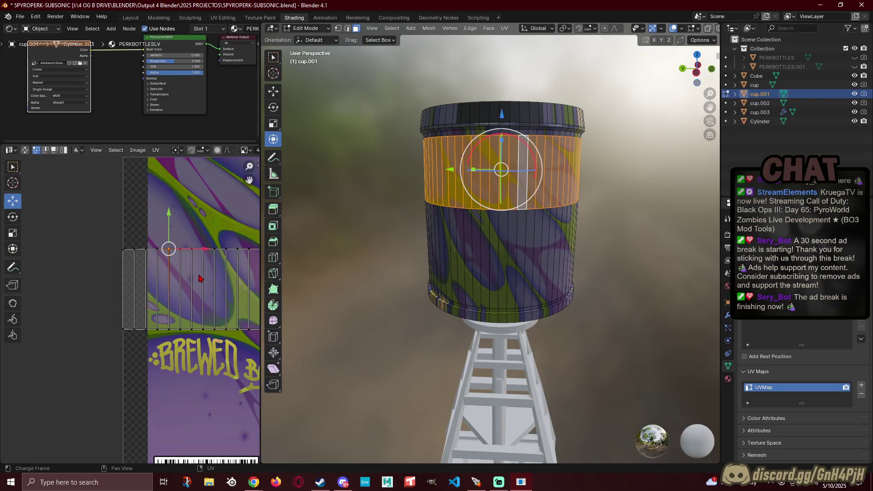
pyautogui.scroll(-3, 187, 304)
pyautogui.scroll(4, 244, 324)
pyautogui.keyDown('shift'); pyautogui.moveTo(190, 358); pyautogui.dragTo(89, 348, button='middle'); pyautogui.keyUp('shift')
pyautogui.scroll(-2, 137, 337)
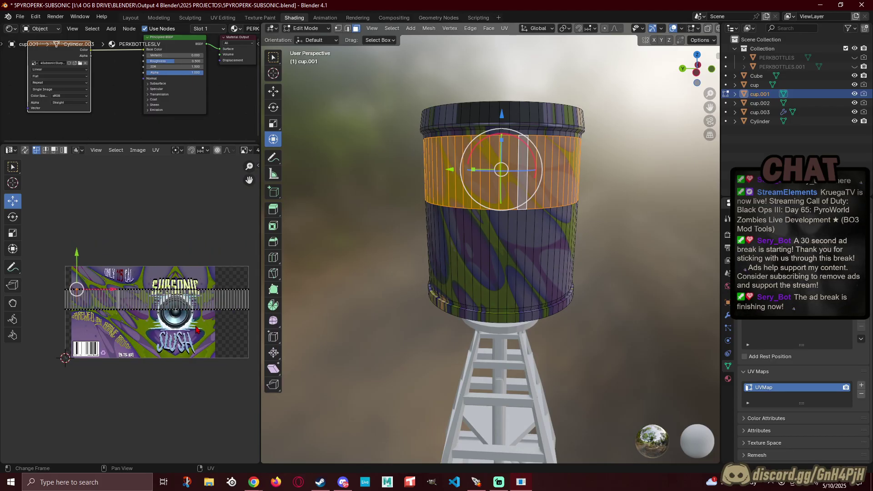
pyautogui.press('a')
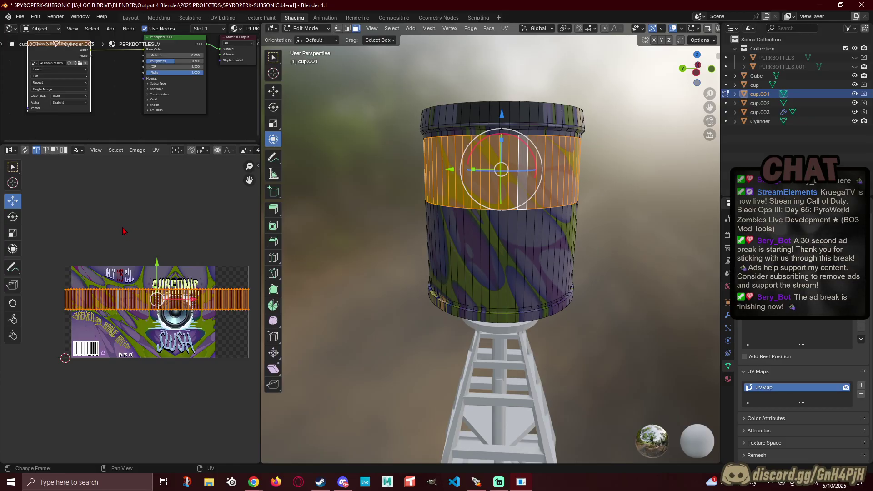
pyautogui.press('s')
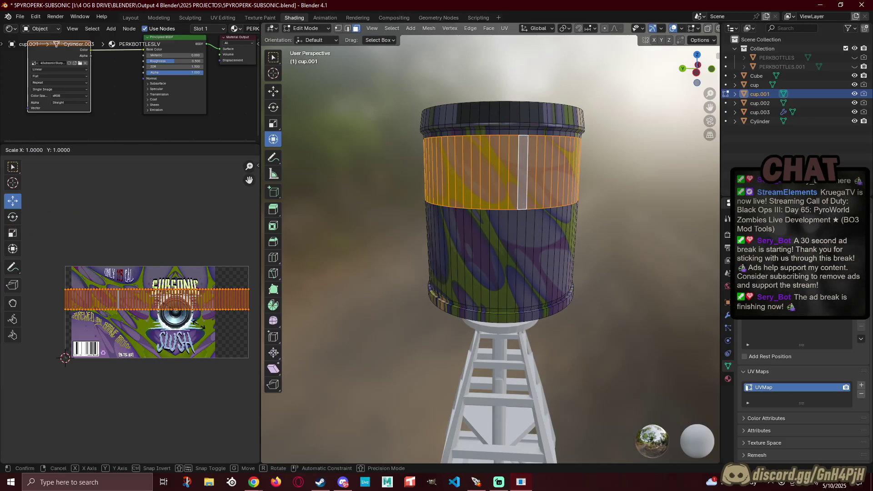
pyautogui.click(185, 321)
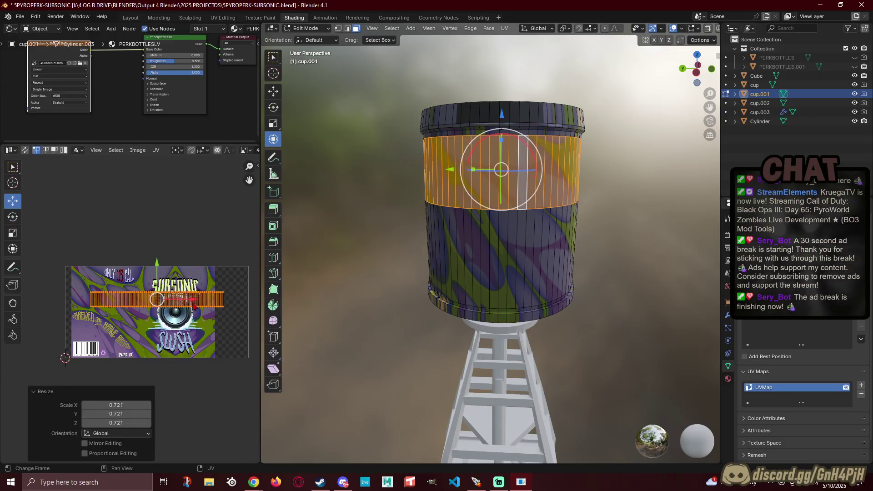
# Step: Fit the band's UVs to the sleeve image's width by moving them -0.15381 m in X and scaling them by 1.081
pyautogui.press('g')
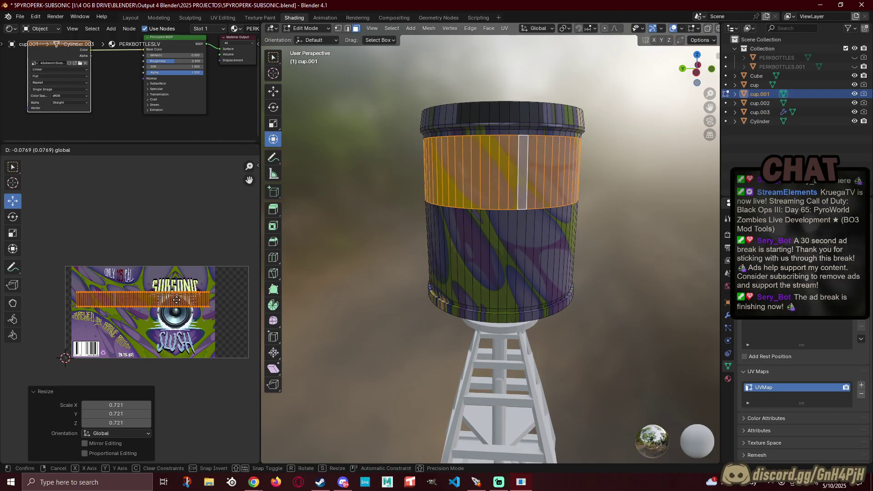
pyautogui.click(169, 301)
pyautogui.press('s')
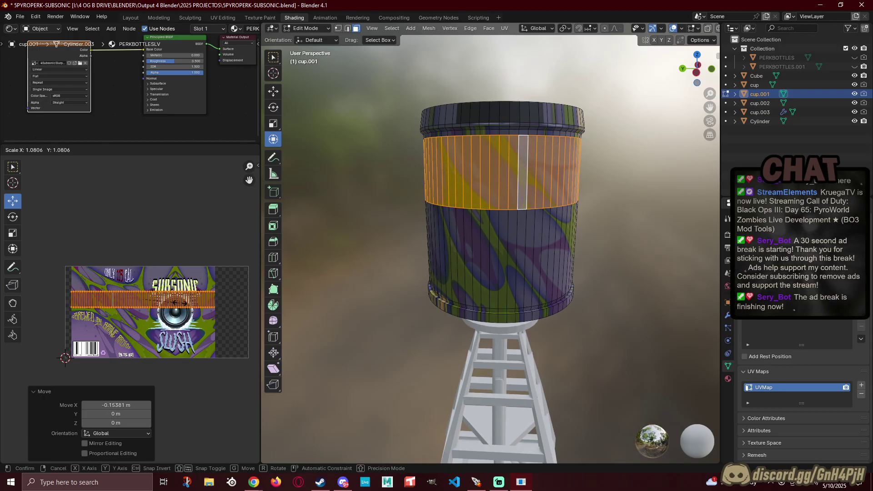
pyautogui.click(179, 303)
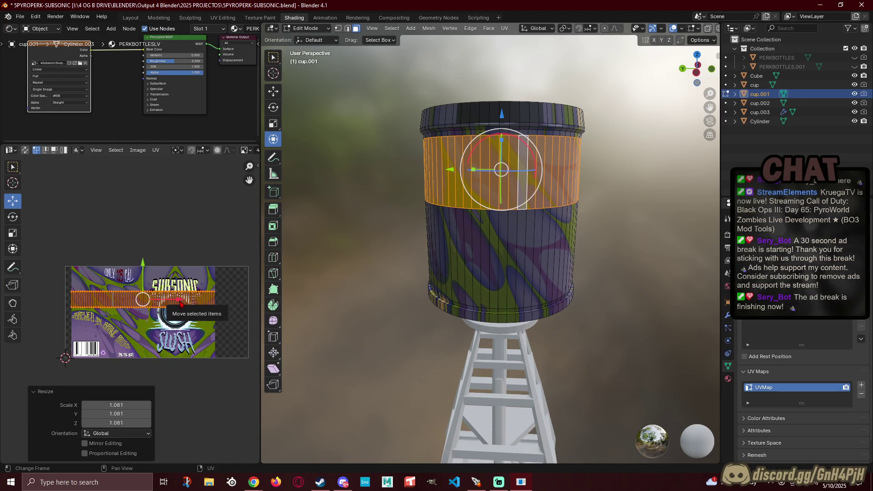
# Step: Fine-tune the upper wall band's UVs on the sleeve image by moving them 0.004962 m in X and scaling them by 1.009
pyautogui.moveTo(182, 303); pyautogui.dragTo(183, 304)
pyautogui.press('s')
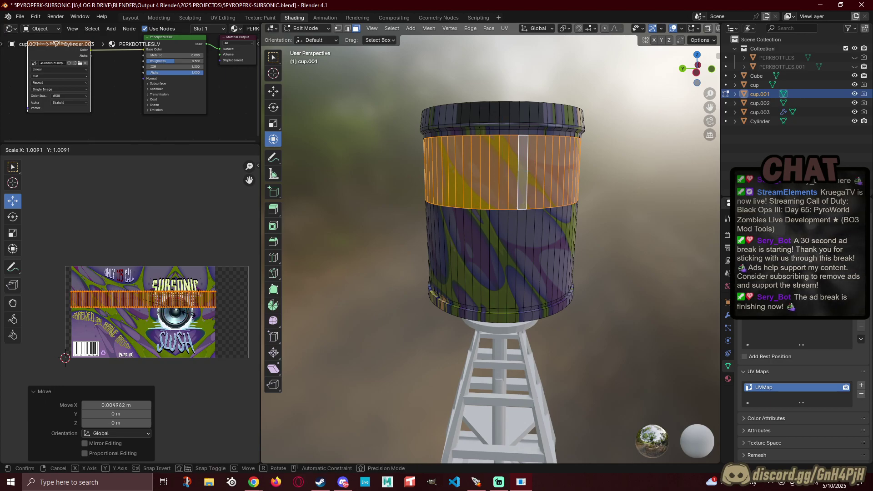
pyautogui.click(184, 304)
pyautogui.scroll(4, 156, 315)
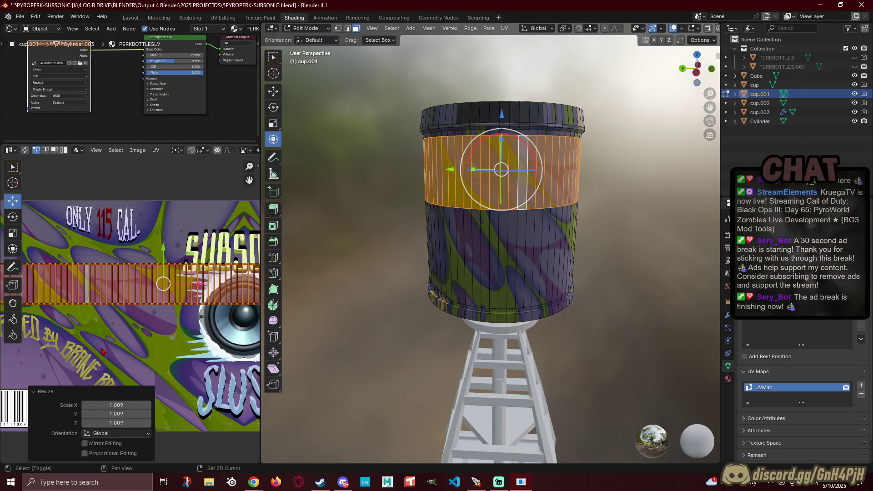
pyautogui.scroll(-4, 156, 315)
pyautogui.scroll(5, 87, 355)
pyautogui.scroll(-4, 88, 355)
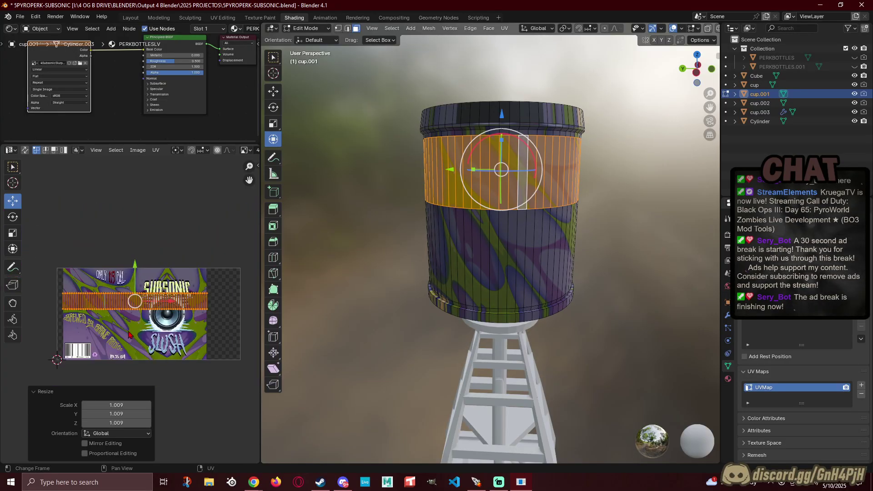
# Step: Raise the upper band's UVs to the sleeve image's top edge with Y moves of 0.099234 m, 0.17366 m and 0.000492 m
pyautogui.moveTo(136, 266); pyautogui.dragTo(135, 257)
pyautogui.moveTo(551, 292); pyautogui.dragTo(451, 300, button='middle')
pyautogui.press('g')
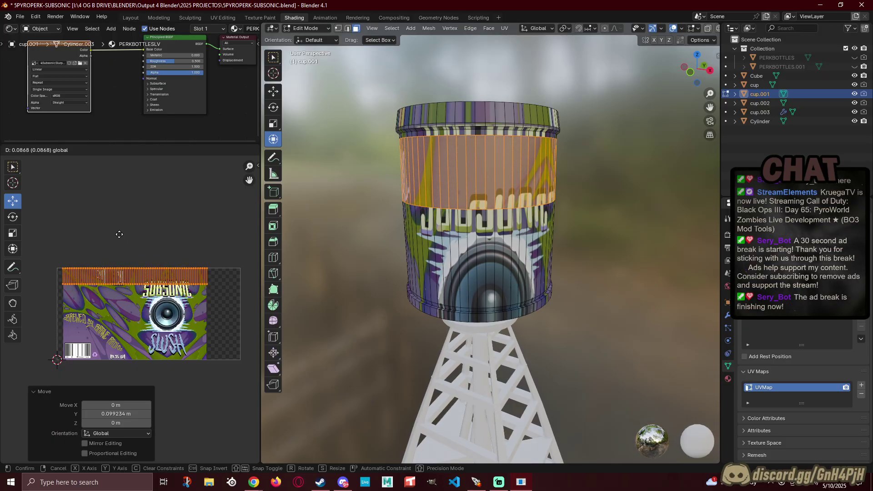
pyautogui.click(119, 235)
pyautogui.scroll(6, 150, 301)
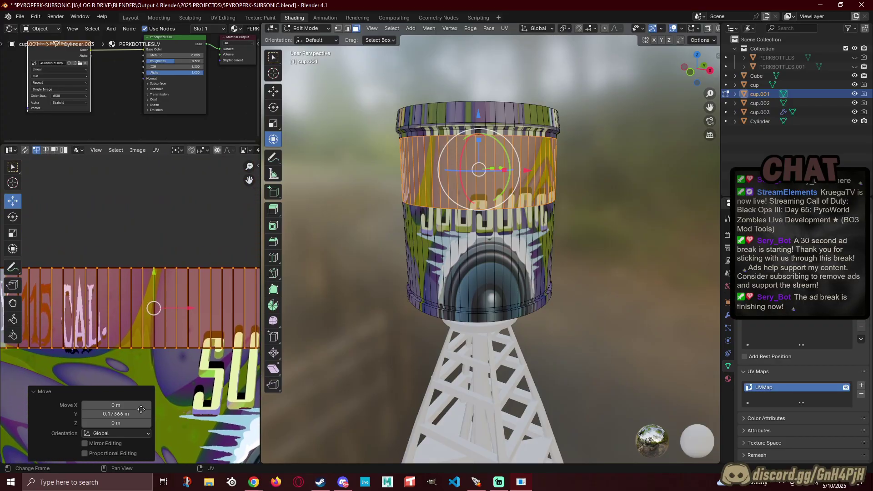
pyautogui.scroll(3, 132, 340)
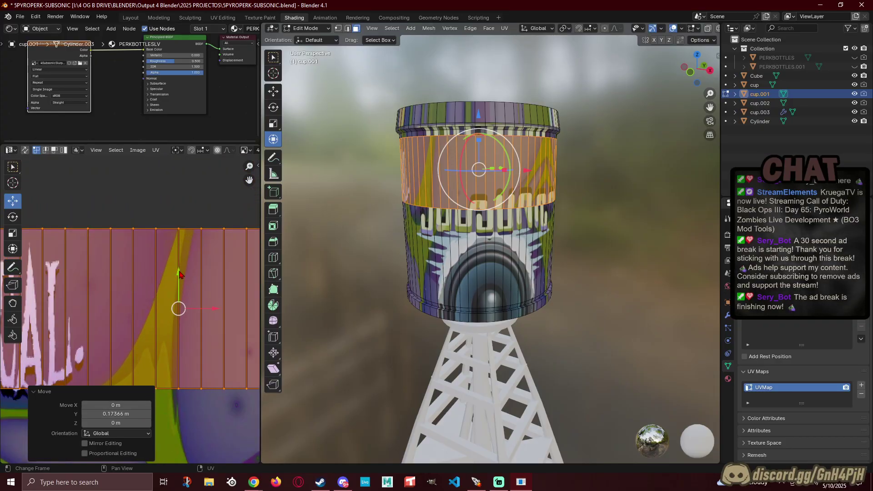
pyautogui.press('g')
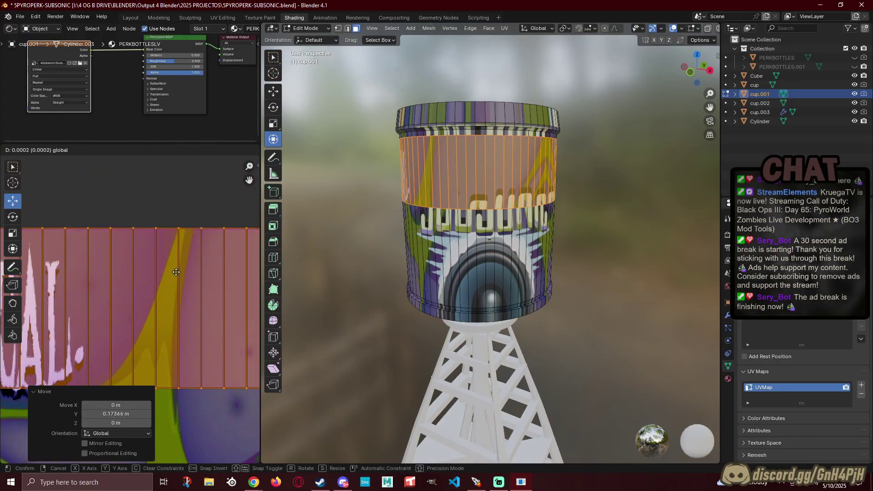
pyautogui.click(176, 272)
# Step: Select the upper band's lower row of UVs and move it -0.14378 m in Y to stretch the strip downward
pyautogui.scroll(-8, 205, 303)
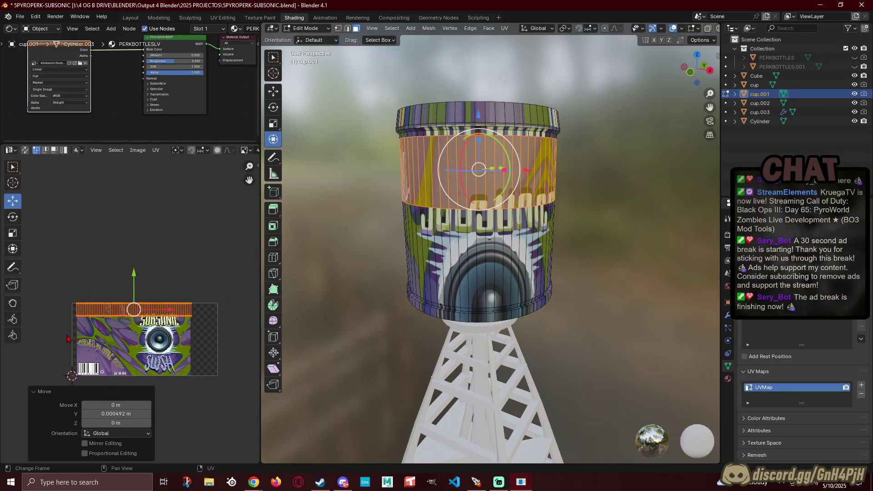
pyautogui.moveTo(72, 327); pyautogui.dragTo(213, 317)
pyautogui.moveTo(134, 286)
pyautogui.mouseDown()
pyautogui.moveTo(131, 300)
pyautogui.moveTo(122, 297)
pyautogui.mouseUp()
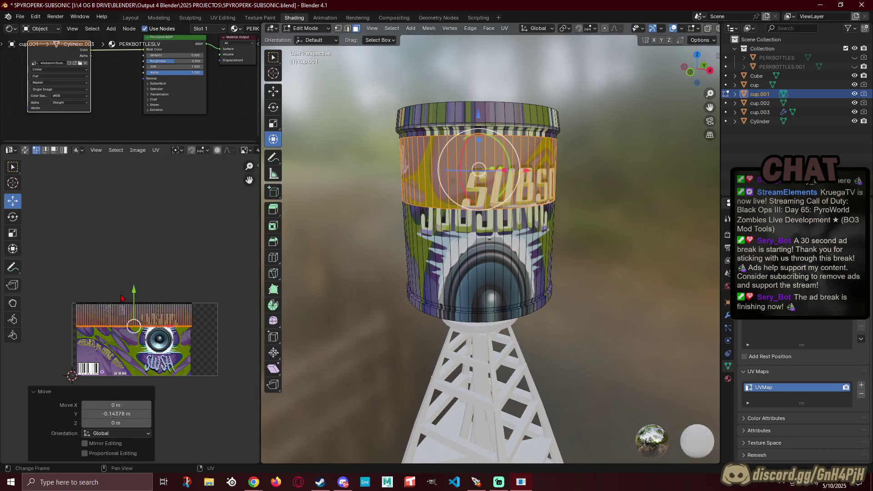
# Step: Select the full ring of faces of the cup's lower wall band
pyautogui.keyDown('alt'); pyautogui.click(435, 246); pyautogui.keyUp('alt')
pyautogui.moveTo(546, 253); pyautogui.dragTo(563, 245, button='middle')
pyautogui.keyDown('ctrl'); pyautogui.click(548, 242); pyautogui.keyUp('ctrl')
pyautogui.keyDown('ctrl'); pyautogui.click(451, 246); pyautogui.keyUp('ctrl')
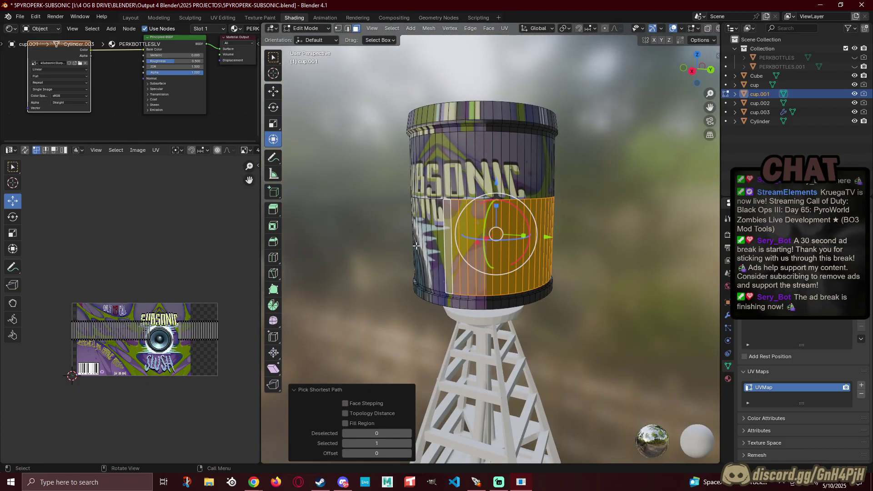
pyautogui.moveTo(451, 245); pyautogui.dragTo(484, 292, button='middle')
pyautogui.keyDown('ctrl'); pyautogui.click(473, 292); pyautogui.keyUp('ctrl')
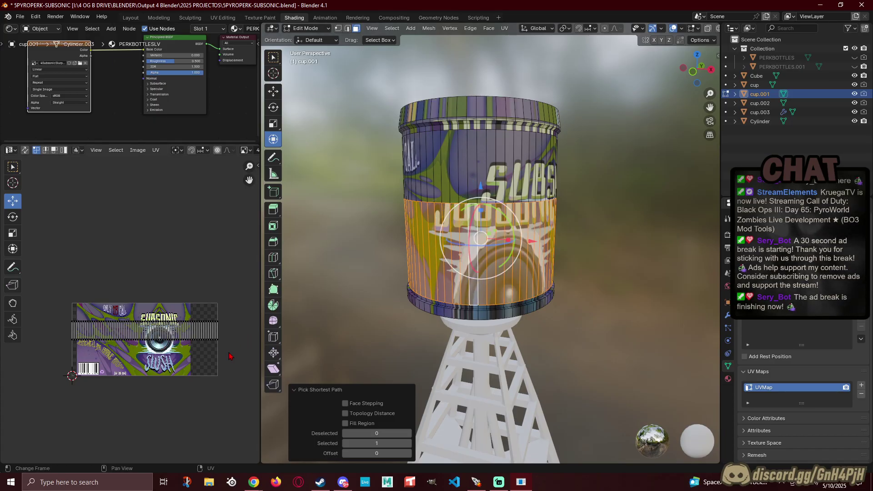
# Step: Select all UVs of the lower wall band, scale them uniformly by 0.739 and move them -0.15628 m in X
pyautogui.press('a')
pyautogui.press('s')
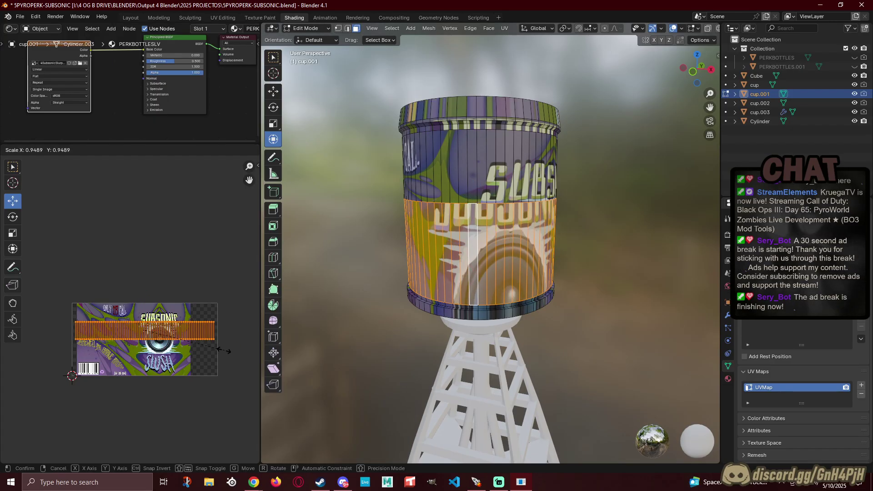
pyautogui.click(207, 352)
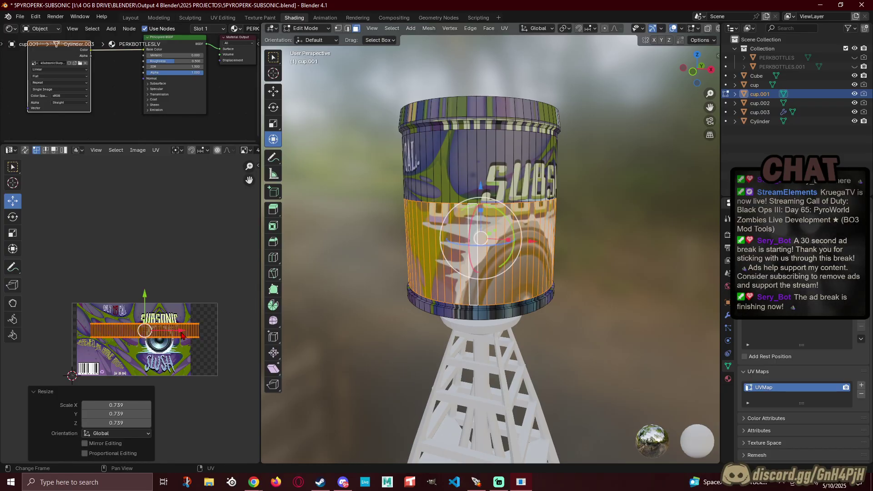
pyautogui.press('g')
pyautogui.click(164, 337)
pyautogui.scroll(1, 243, 306)
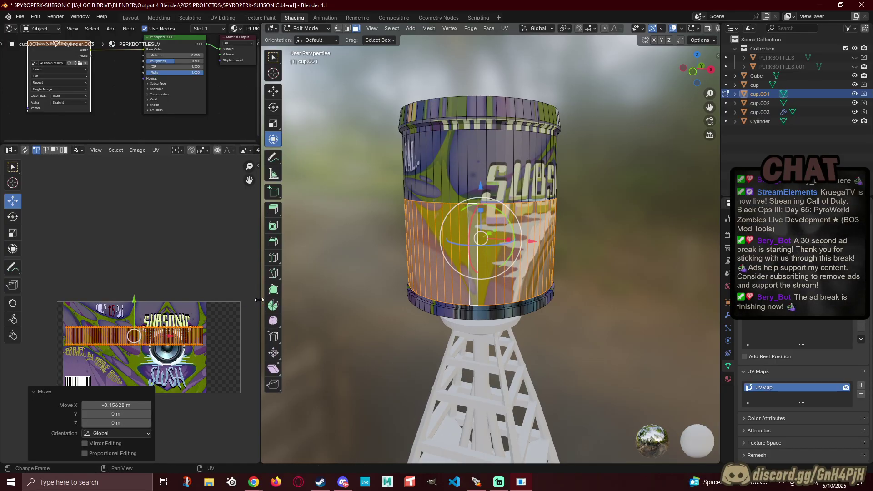
# Step: Widen the UV editor and fit the lower band's UVs to the image width: scale 1.048, move 0.004962 m in X, scale 1.008
pyautogui.moveTo(261, 303); pyautogui.dragTo(397, 296)
pyautogui.scroll(2, 249, 279)
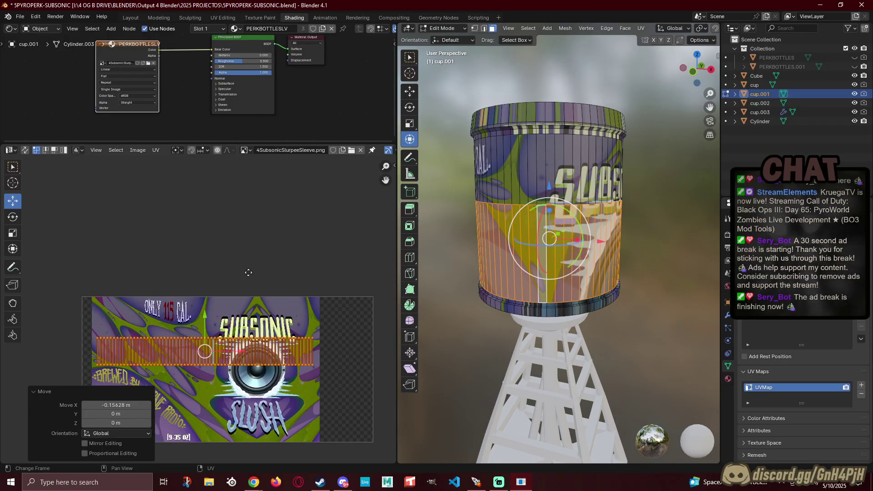
pyautogui.moveTo(250, 278); pyautogui.dragTo(243, 237, button='middle')
pyautogui.scroll(2, 241, 227)
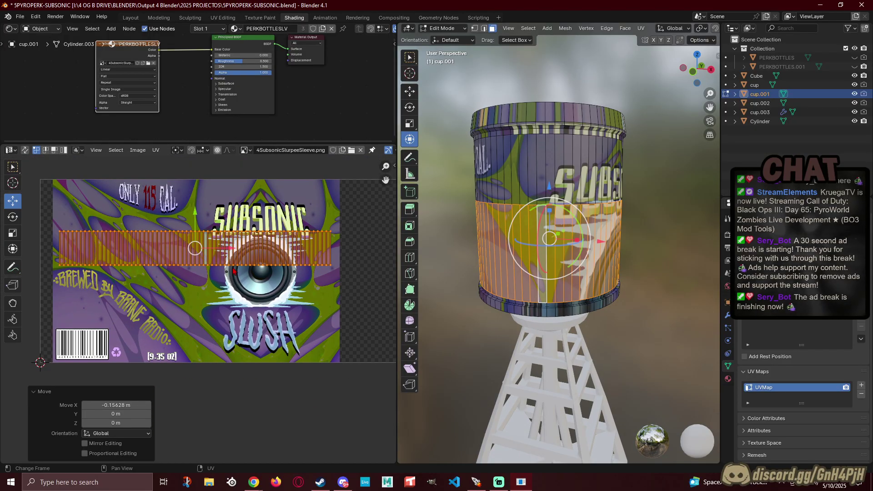
pyautogui.press('s')
pyautogui.click(264, 280)
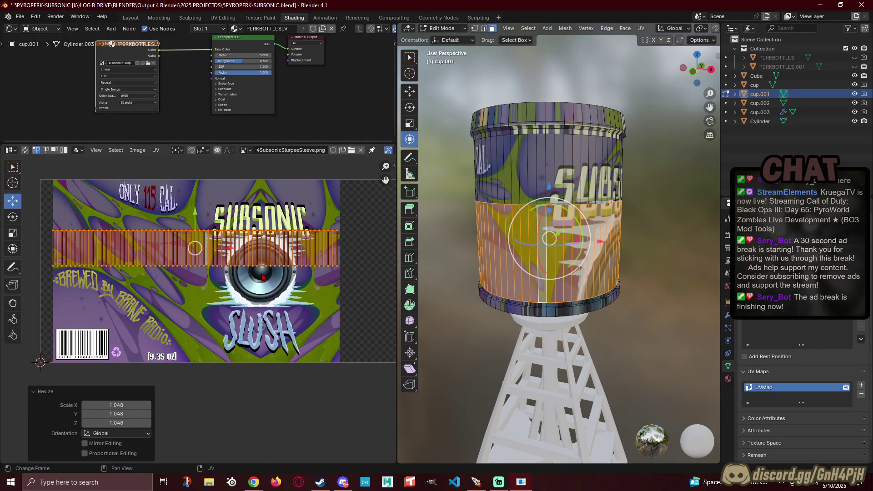
pyautogui.press('g')
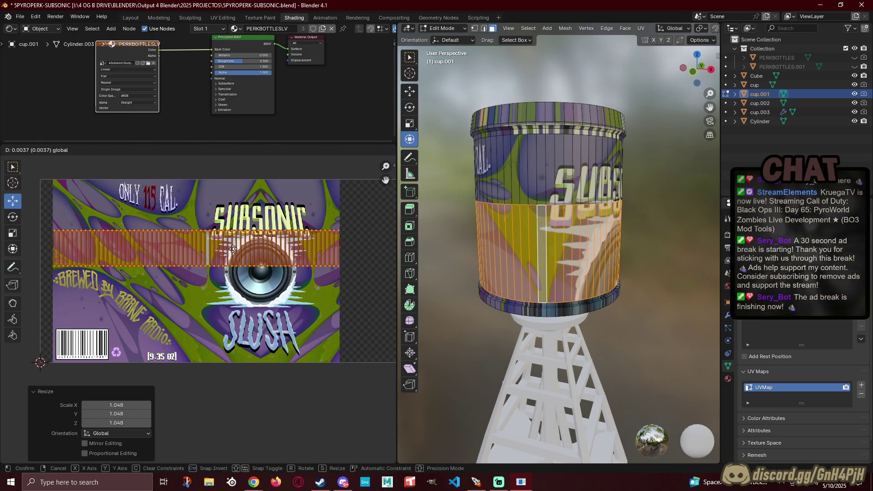
pyautogui.click(232, 249)
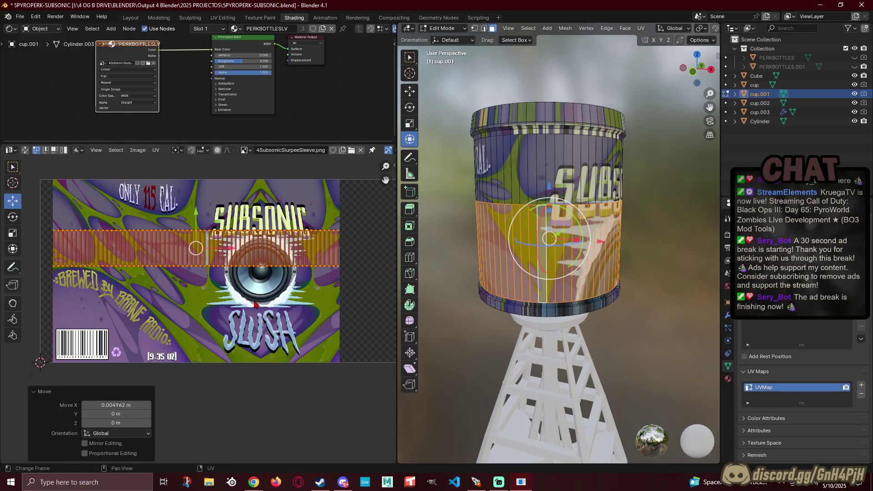
pyautogui.press('s')
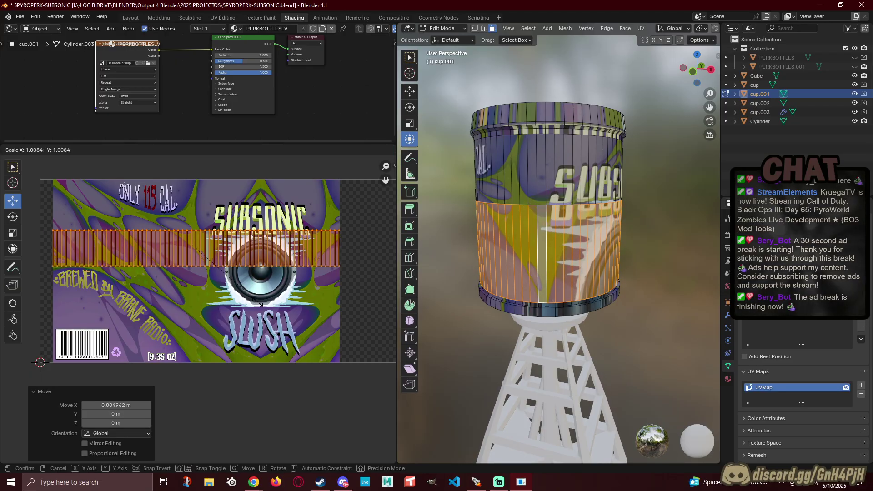
pyautogui.click(259, 305)
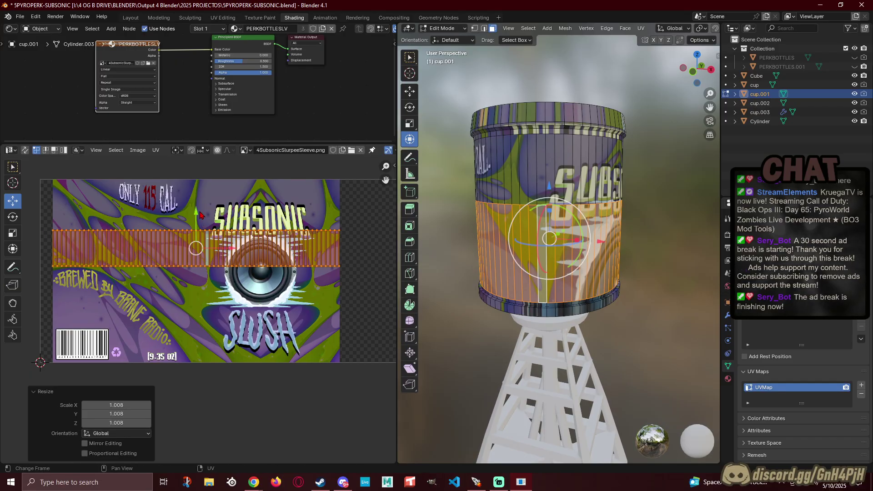
# Step: Move the lower band's UVs -0.52346 m in Y to the image's bottom edge and raise their upper row by 0.2977 m
pyautogui.moveTo(200, 216); pyautogui.dragTo(200, 309)
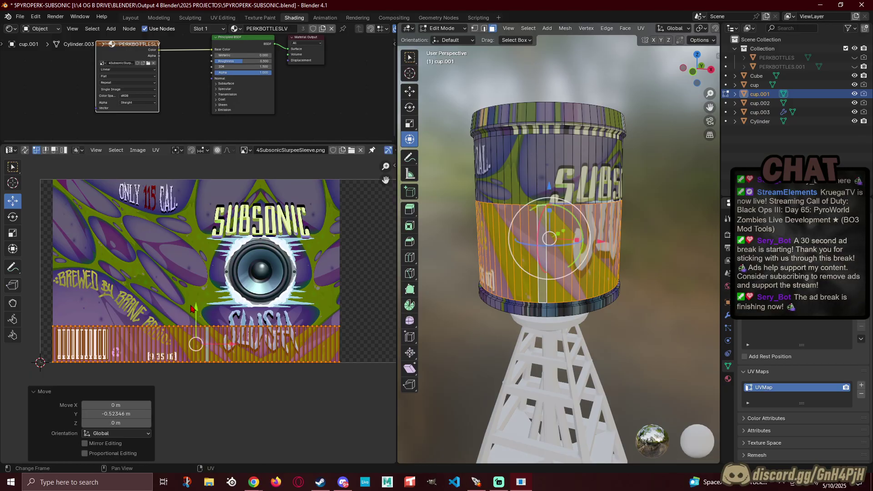
pyautogui.moveTo(49, 313); pyautogui.dragTo(350, 339)
pyautogui.moveTo(196, 291); pyautogui.dragTo(195, 232)
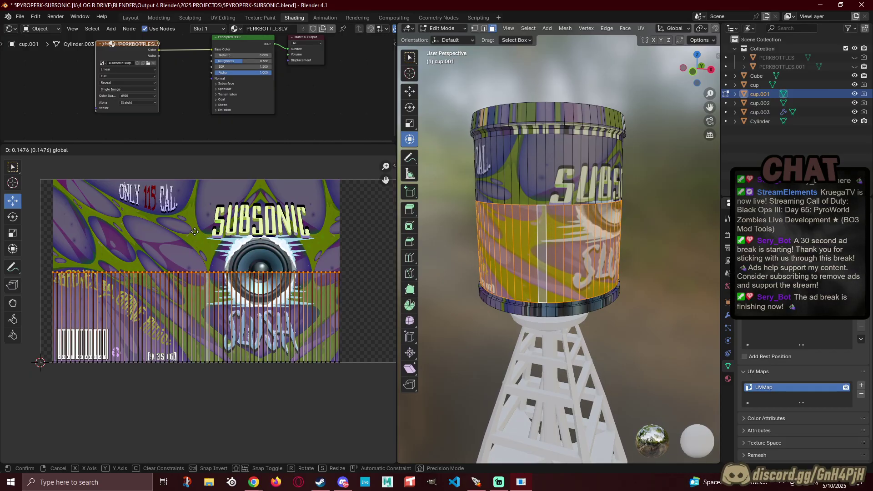
pyautogui.moveTo(195, 232); pyautogui.dragTo(191, 232)
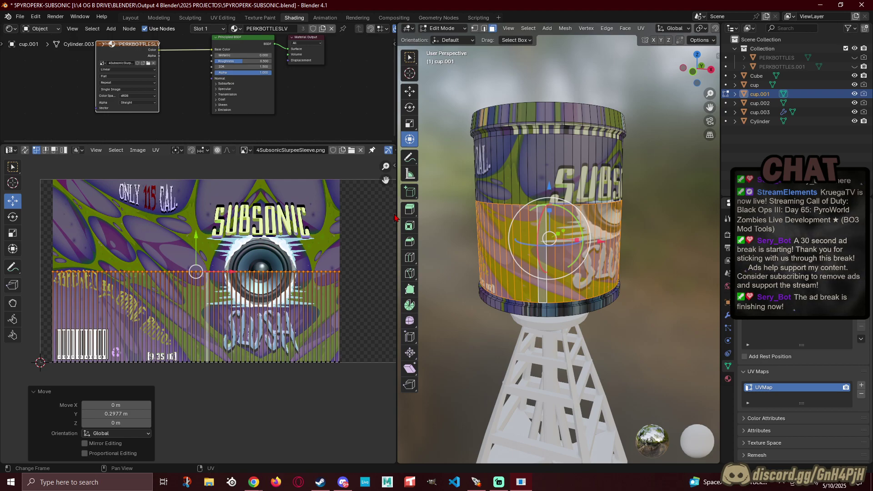
pyautogui.click(531, 184)
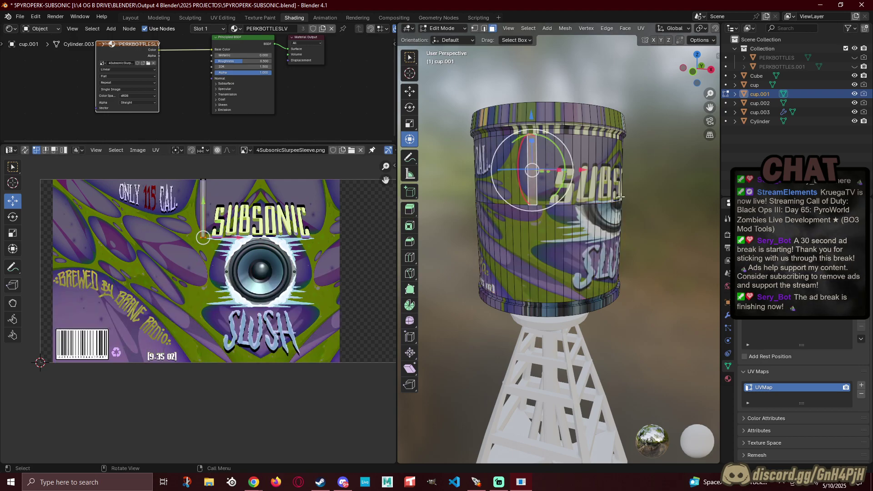
pyautogui.moveTo(622, 196); pyautogui.dragTo(512, 207, button='middle')
pyautogui.keyDown('ctrl'); pyautogui.click(607, 185); pyautogui.keyUp('ctrl')
pyautogui.moveTo(607, 186); pyautogui.dragTo(505, 200, button='middle')
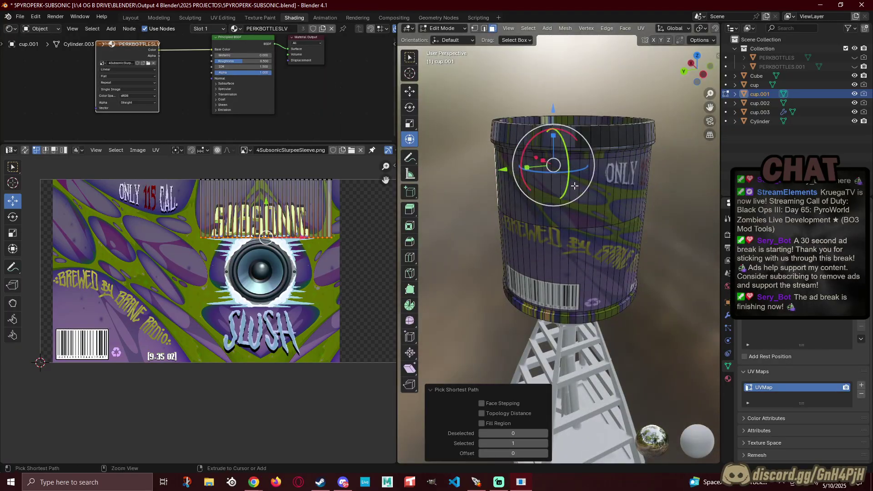
pyautogui.keyDown('ctrl'); pyautogui.click(568, 186); pyautogui.keyUp('ctrl')
pyautogui.moveTo(568, 186); pyautogui.dragTo(584, 220, button='middle')
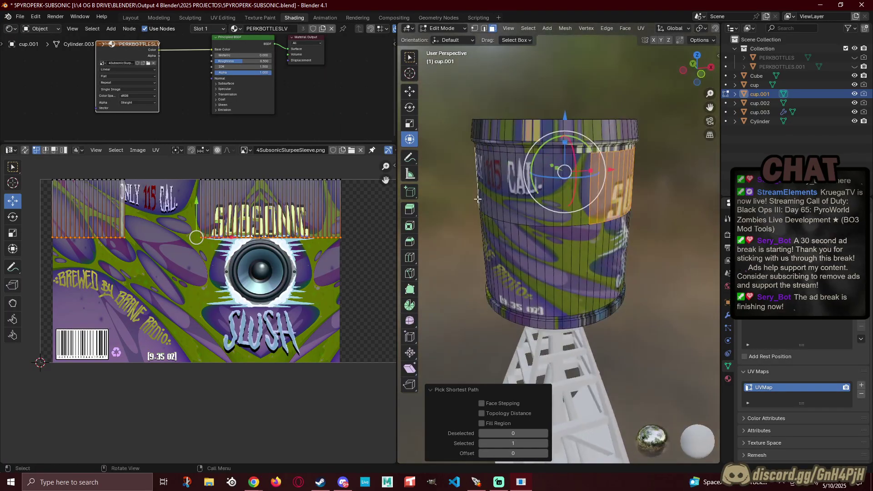
pyautogui.keyDown('ctrl'); pyautogui.click(584, 220); pyautogui.keyUp('ctrl')
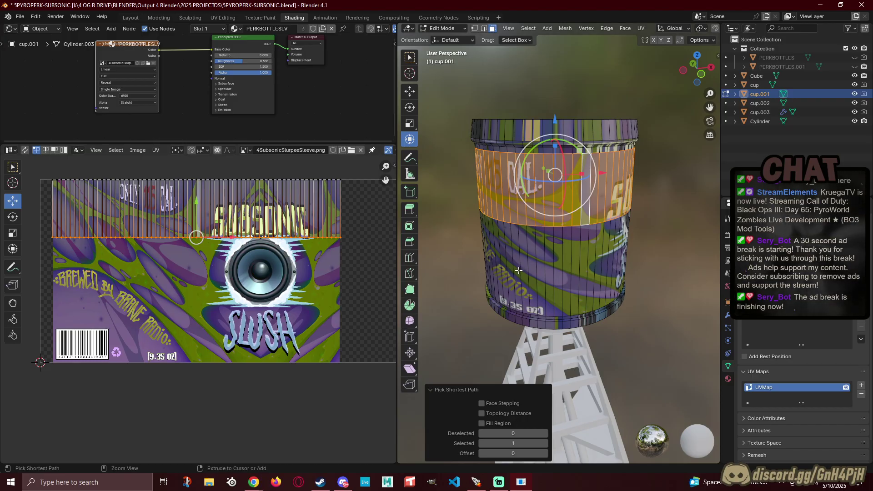
pyautogui.hotkey('ctrl', 'z')
pyautogui.hotkey('ctrl', 'z')
pyautogui.hotkey('ctrl', 'z')
pyautogui.hotkey('ctrl', 'z')
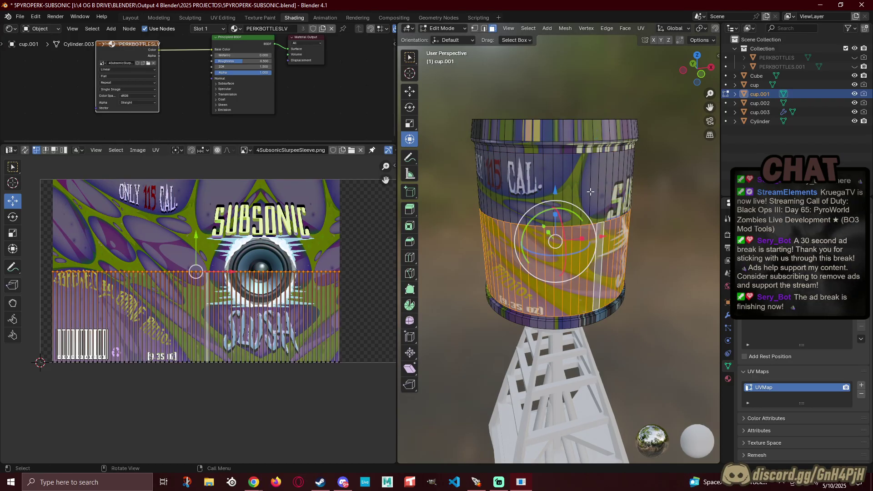
# Step: Add the full ring of upper wall band faces to the selected lower band
pyautogui.keyDown('ctrl'); pyautogui.click(603, 199); pyautogui.keyUp('ctrl')
pyautogui.moveTo(603, 199); pyautogui.dragTo(632, 201, button='middle')
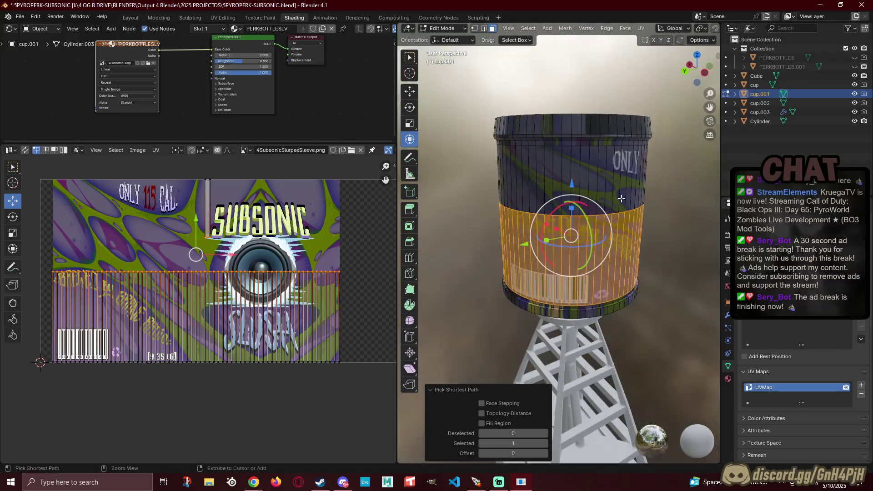
pyautogui.keyDown('ctrl'); pyautogui.click(511, 183); pyautogui.keyUp('ctrl')
pyautogui.moveTo(510, 184); pyautogui.dragTo(674, 193, button='middle')
pyautogui.keyDown('ctrl'); pyautogui.click(538, 183); pyautogui.keyUp('ctrl')
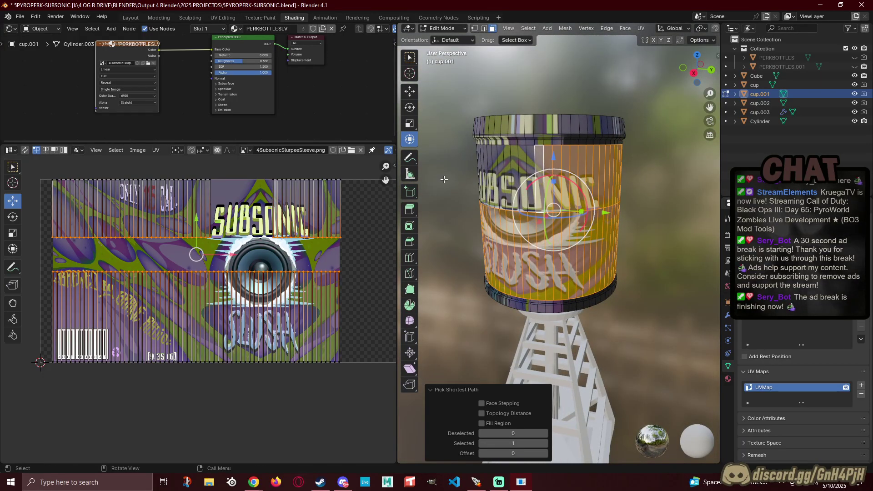
pyautogui.moveTo(446, 182); pyautogui.dragTo(562, 184, button='middle')
pyautogui.keyDown('ctrl'); pyautogui.click(584, 184); pyautogui.keyUp('ctrl')
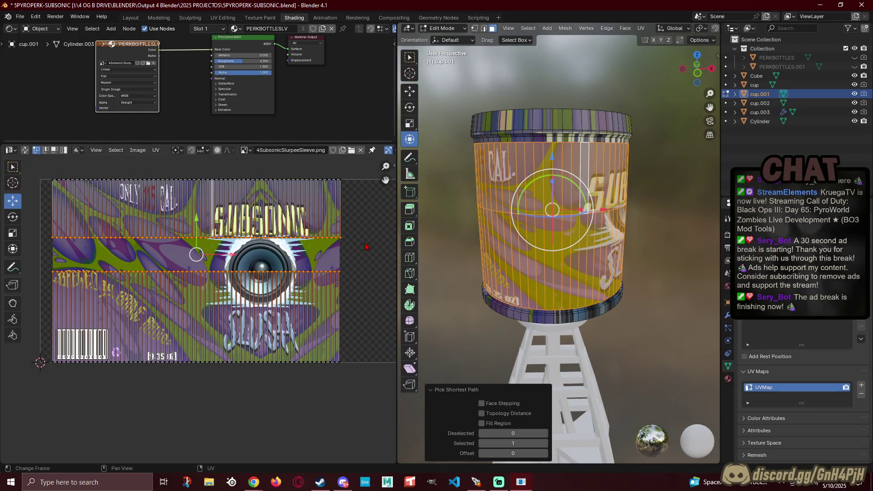
# Step: Select the upper band's lower row of UVs and move it -0.18358 m in Y to meet the lower band's upper row
pyautogui.click(357, 254)
pyautogui.moveTo(361, 255); pyautogui.dragTo(49, 228)
pyautogui.moveTo(197, 203); pyautogui.dragTo(200, 236)
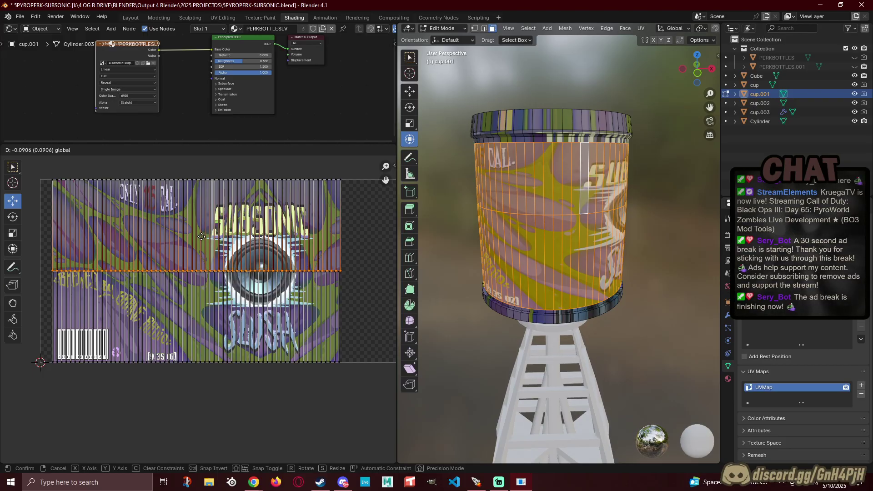
pyautogui.moveTo(203, 237); pyautogui.dragTo(202, 236)
pyautogui.scroll(3, 203, 236)
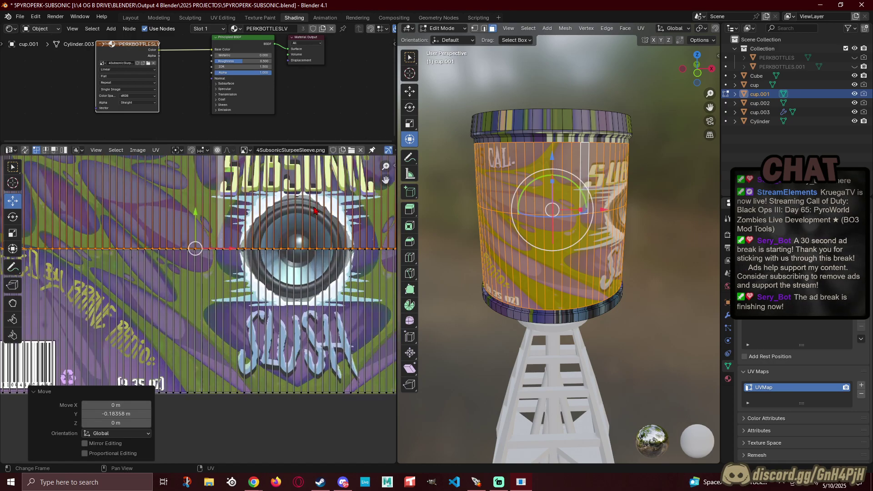
pyautogui.keyDown('shift'); pyautogui.moveTo(243, 238); pyautogui.dragTo(240, 242, button='middle'); pyautogui.keyUp('shift')
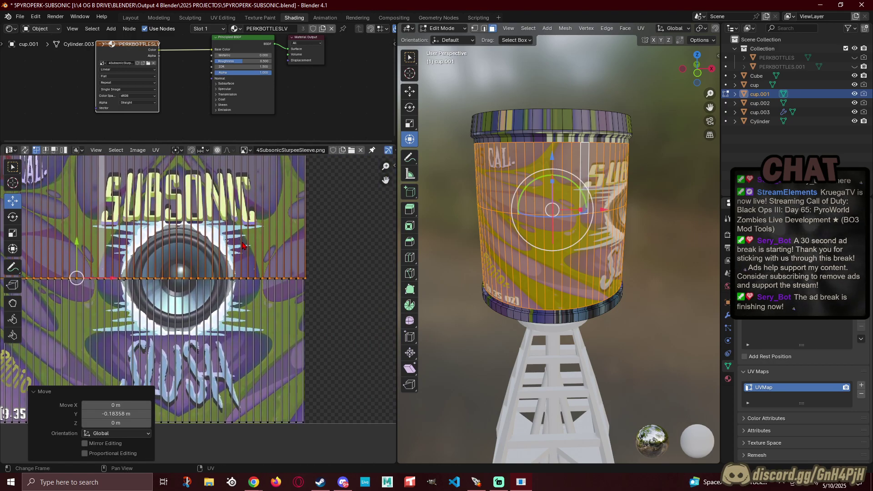
# Step: Try to fit the upper band's UVs to the image width by scaling them 0.998 and moving them -0.002481 m in X
pyautogui.scroll(-2, 239, 242)
pyautogui.moveTo(187, 238); pyautogui.dragTo(267, 266, button='middle')
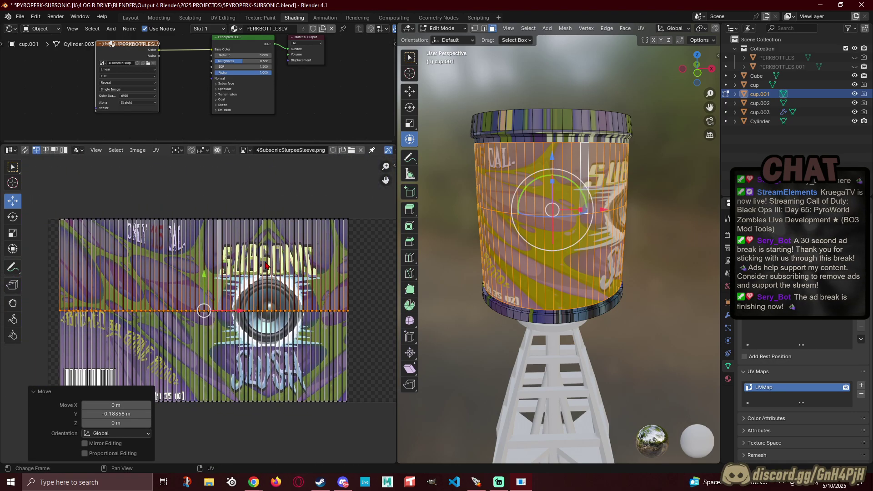
pyautogui.moveTo(50, 212); pyautogui.dragTo(370, 275)
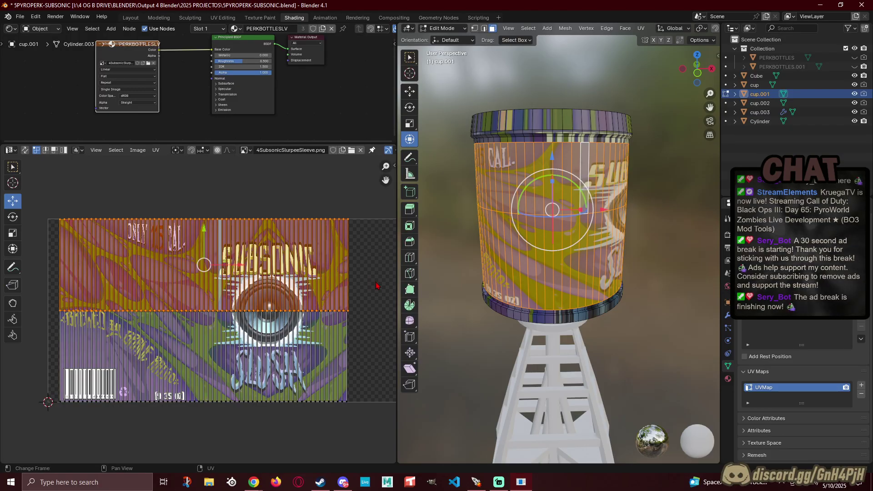
pyautogui.press('s')
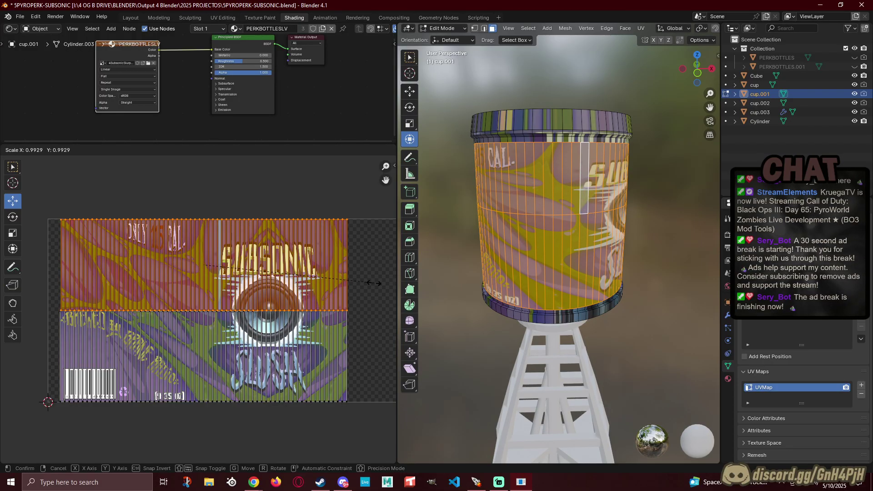
pyautogui.click(375, 283)
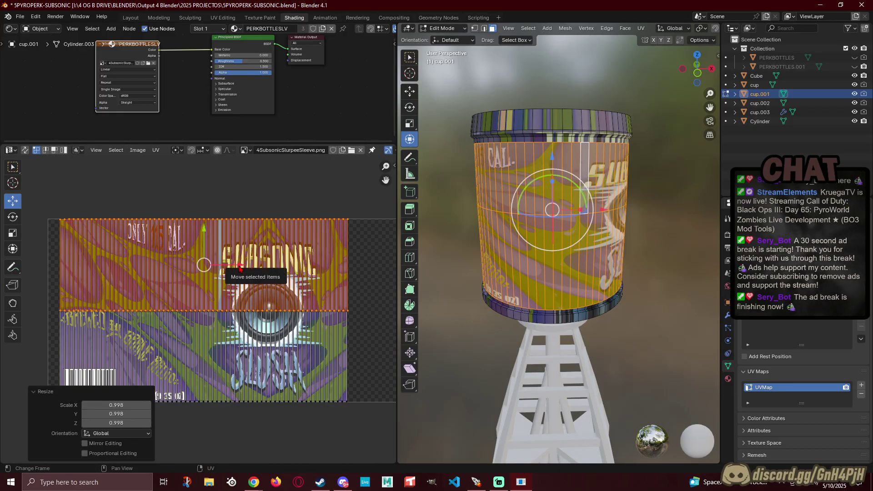
pyautogui.moveTo(239, 268); pyautogui.dragTo(236, 267)
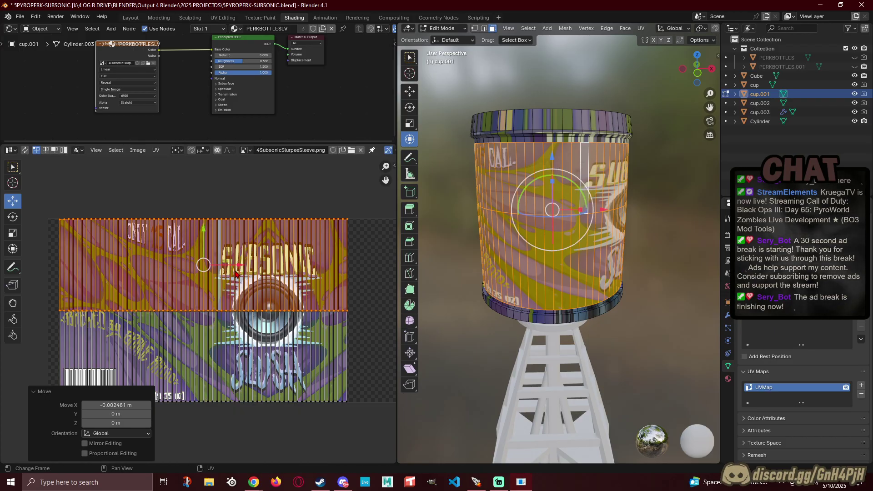
# Step: Check the join between the two UV bands up close and undo the upper band's scale and move
pyautogui.scroll(5, 93, 349)
pyautogui.moveTo(93, 347); pyautogui.dragTo(335, 306, button='middle')
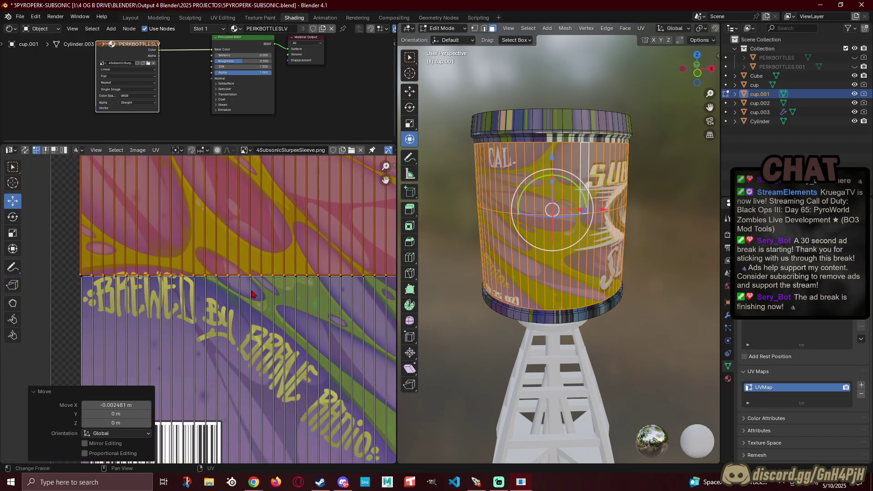
pyautogui.scroll(2, 189, 282)
pyautogui.hotkey('ctrl', 'z')
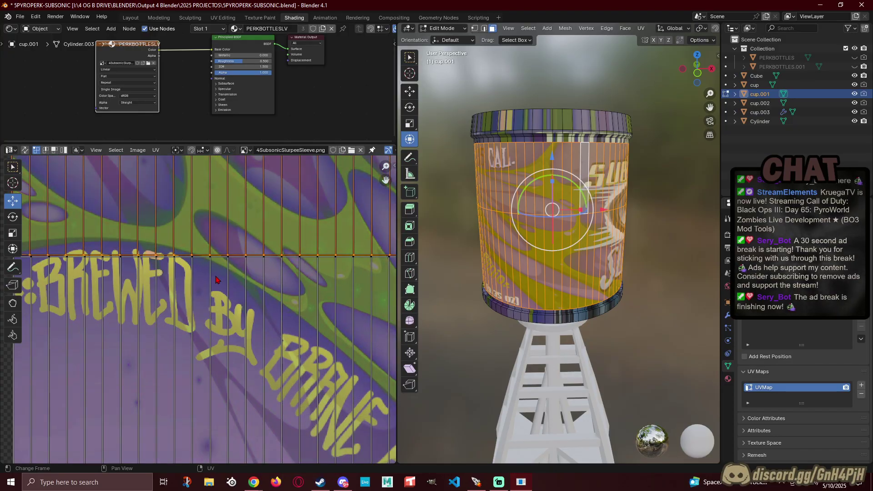
# Step: Select all of the upper band's UVs, scale them 0.997 and move them -0.002481 m in Y to meet the lower band
pyautogui.scroll(-3, 216, 278)
pyautogui.keyDown('shift'); pyautogui.moveTo(299, 307); pyautogui.dragTo(323, 291, button='middle'); pyautogui.keyUp('shift')
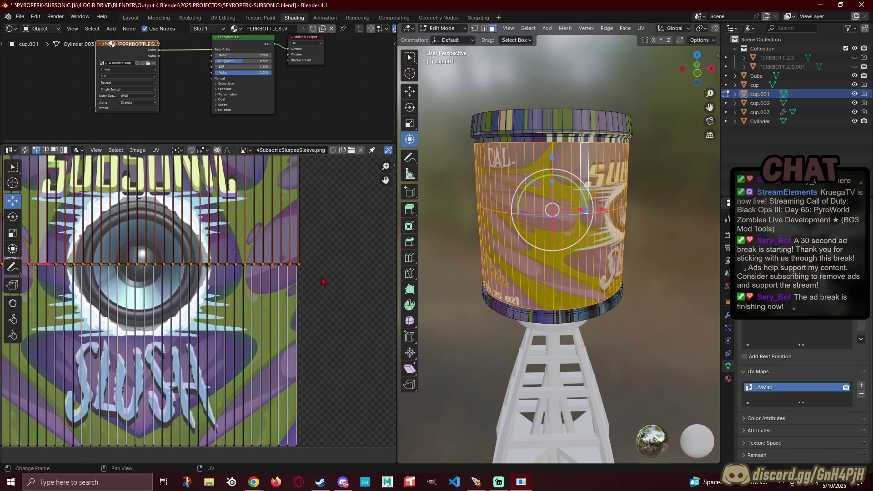
pyautogui.hotkey('ctrl', 'l')
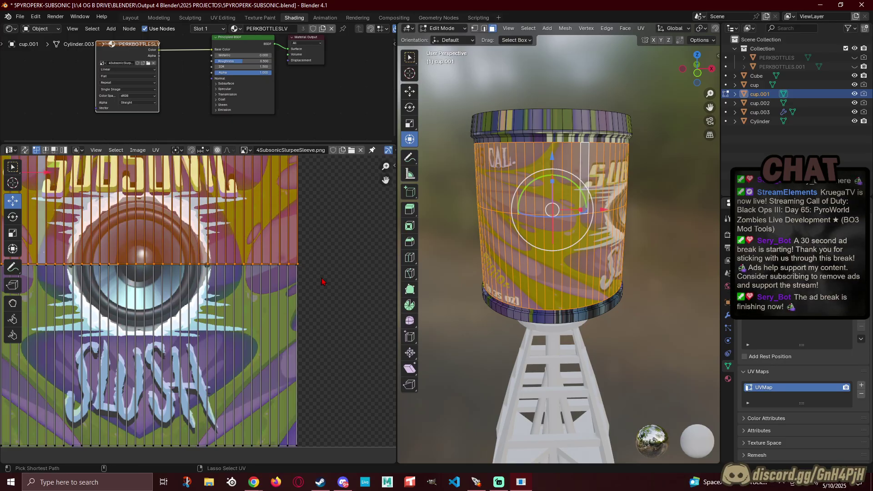
pyautogui.keyDown('shift'); pyautogui.moveTo(171, 282); pyautogui.dragTo(219, 379, button='middle'); pyautogui.keyUp('shift')
pyautogui.press('s')
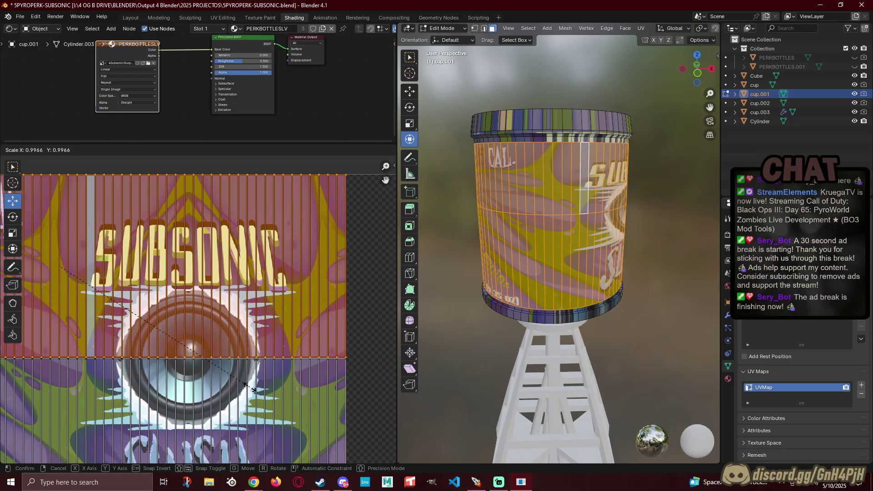
pyautogui.click(249, 387)
pyautogui.moveTo(96, 366); pyautogui.dragTo(288, 336, button='middle')
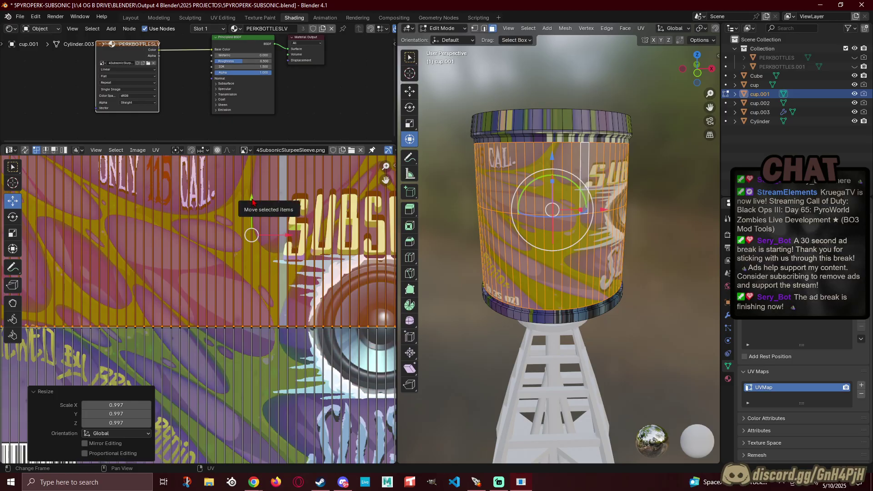
pyautogui.moveTo(254, 203); pyautogui.dragTo(259, 199)
# Step: Select the upper band's upper row of UVs and move it 0.002735 m in Y to the image's top edge
pyautogui.scroll(-5, 259, 330)
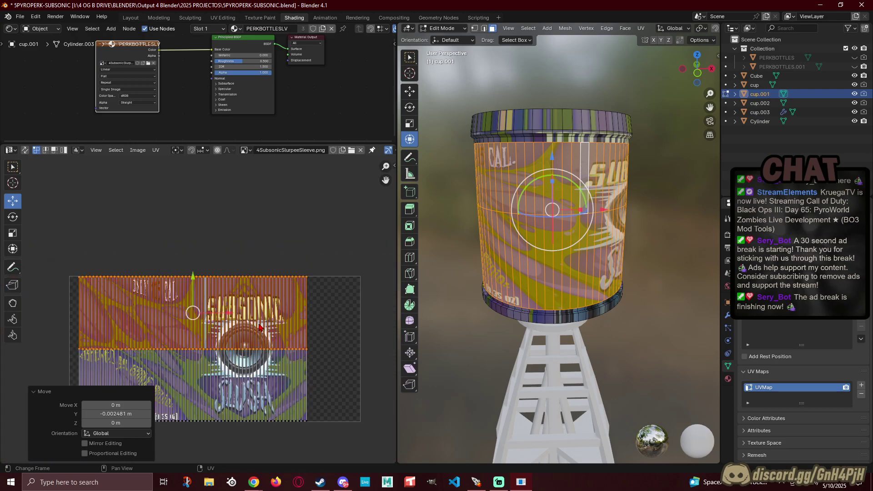
pyautogui.moveTo(62, 259); pyautogui.dragTo(360, 297)
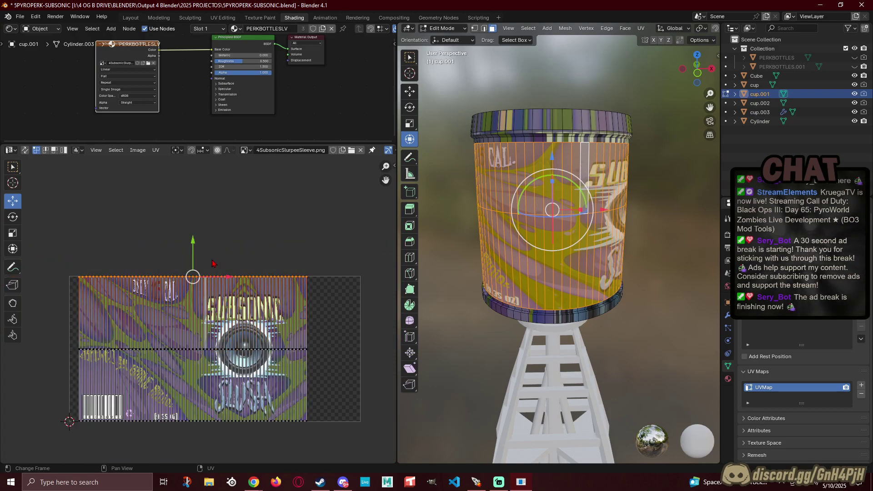
pyautogui.scroll(6, 206, 321)
pyautogui.scroll(4, 191, 264)
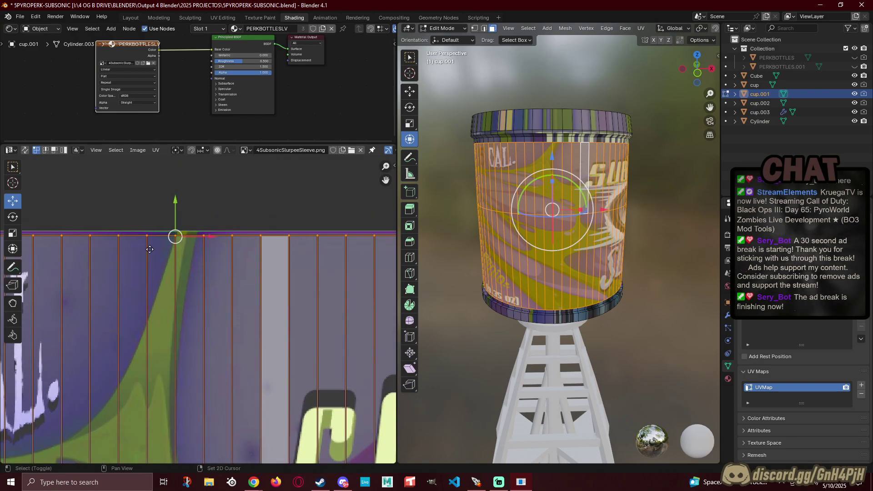
pyautogui.moveTo(192, 246); pyautogui.dragTo(186, 245)
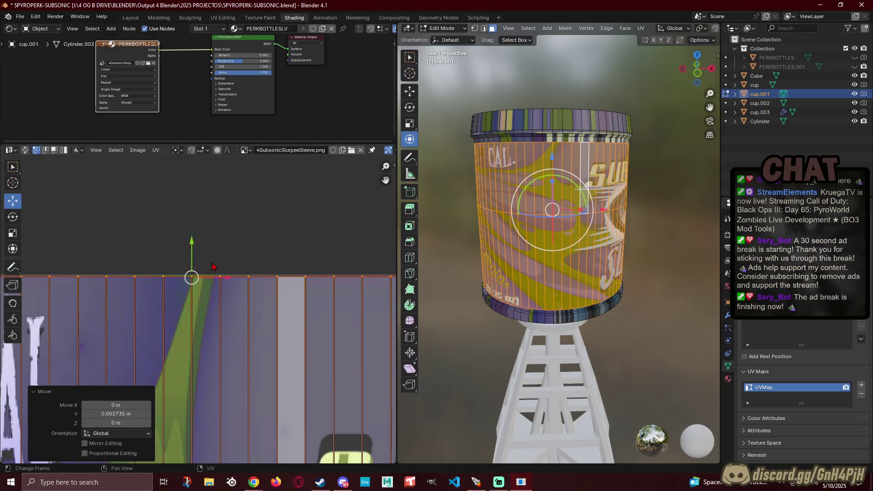
# Step: Select the lower band's full lower row of UVs and move it -0.003446 m in Y to the image's bottom edge
pyautogui.scroll(-5, 191, 255)
pyautogui.scroll(2, 246, 261)
pyautogui.moveTo(266, 424); pyautogui.dragTo(118, 321, button='middle')
pyautogui.moveTo(316, 310); pyautogui.dragTo(59, 273)
pyautogui.moveTo(93, 346); pyautogui.dragTo(361, 357, button='middle')
pyautogui.keyDown('shift'); pyautogui.moveTo(69, 318); pyautogui.dragTo(354, 274); pyautogui.keyUp('shift')
pyautogui.scroll(5, 387, 324)
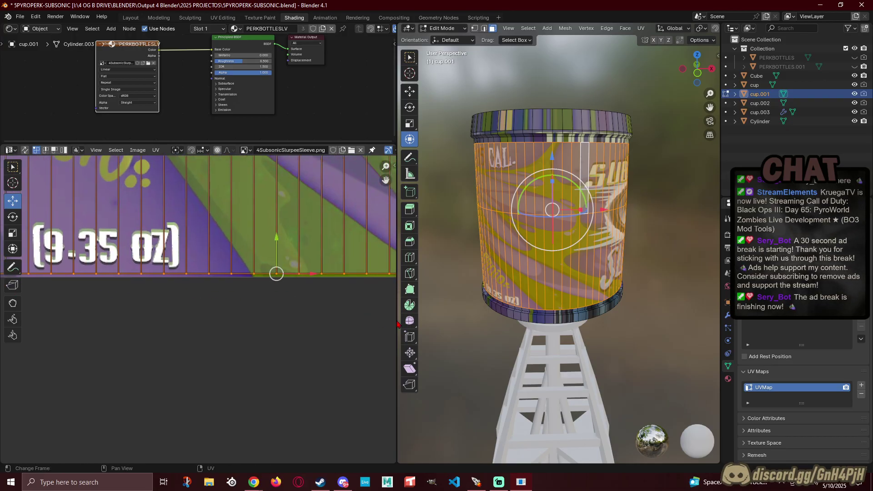
pyautogui.scroll(3, 323, 243)
pyautogui.moveTo(285, 247); pyautogui.dragTo(196, 253, button='middle')
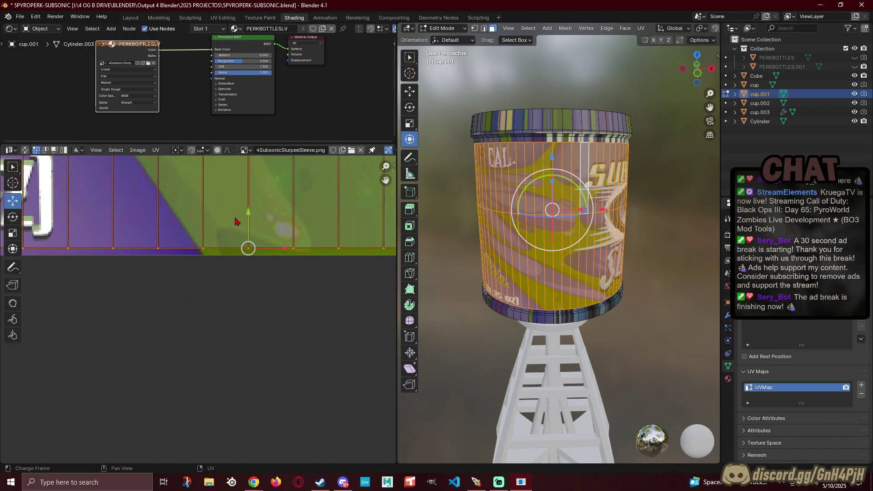
pyautogui.moveTo(249, 214); pyautogui.dragTo(249, 218)
# Step: In vertex mode with X-ray on, select the cup's top rim vertices from the right orthographic view and raise them in Z
pyautogui.scroll(-2, 674, 349)
pyautogui.moveTo(637, 327); pyautogui.dragTo(507, 317, button='middle')
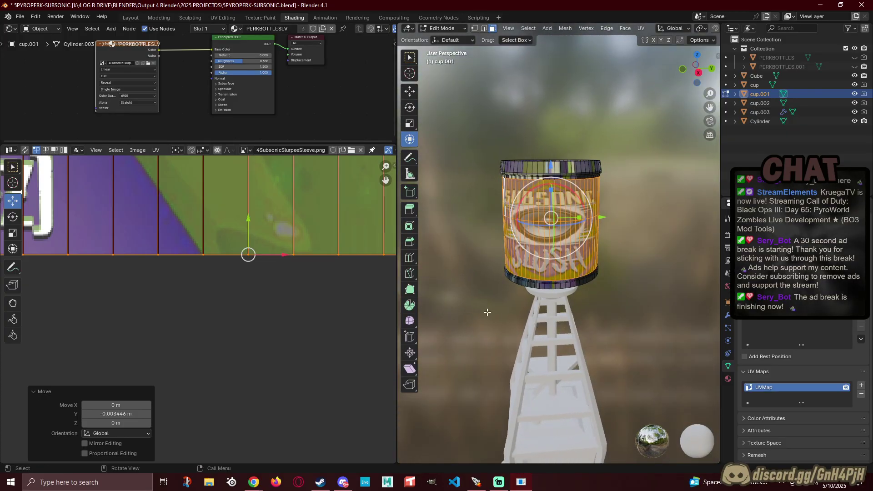
pyautogui.click(488, 312)
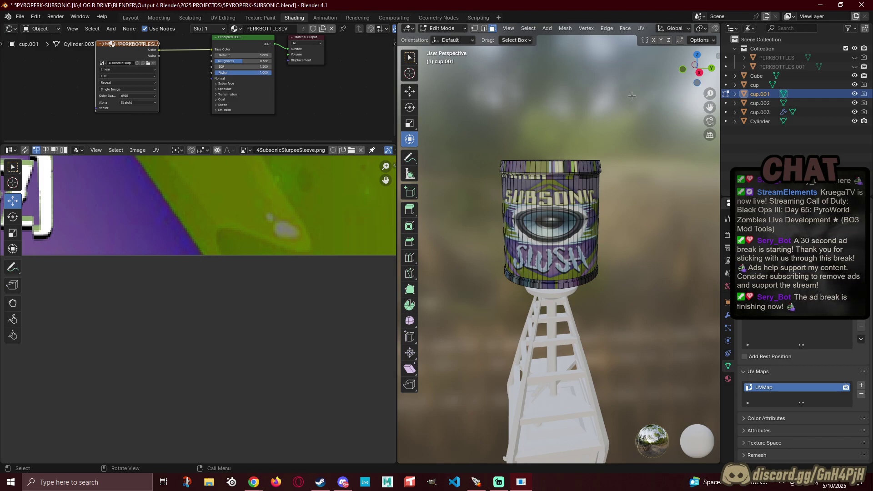
pyautogui.click(475, 30)
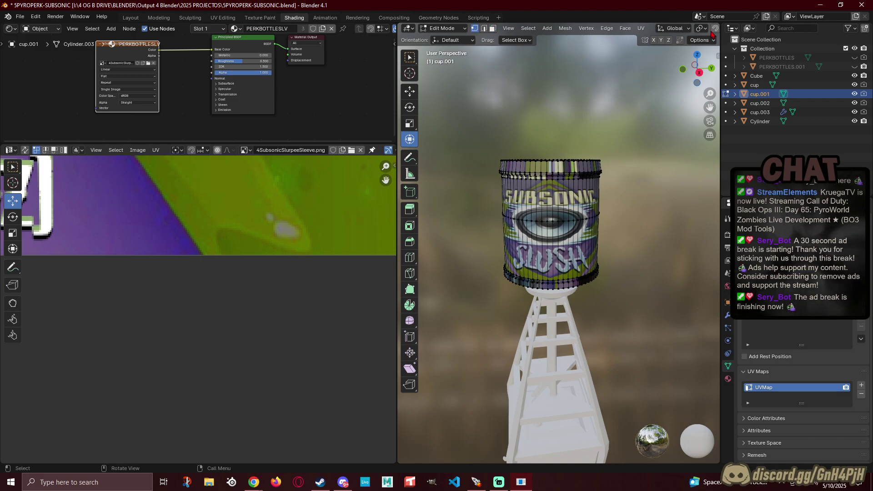
pyautogui.click(700, 72)
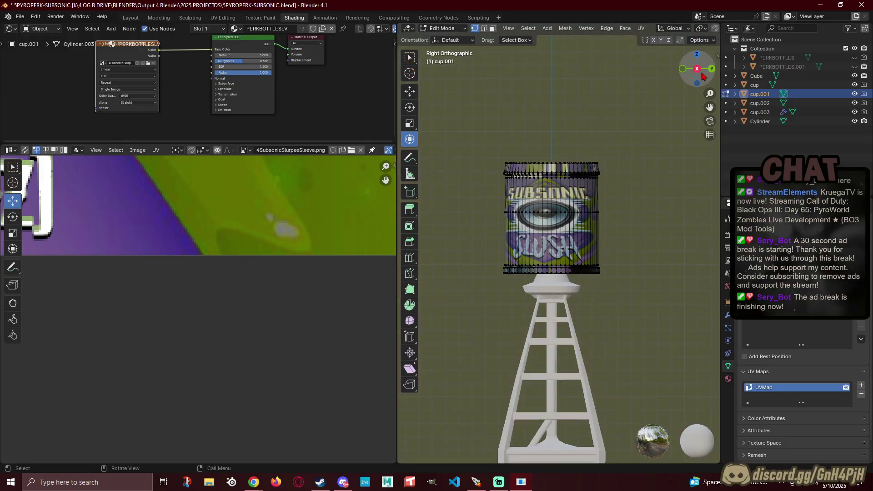
pyautogui.scroll(-6, 689, 29)
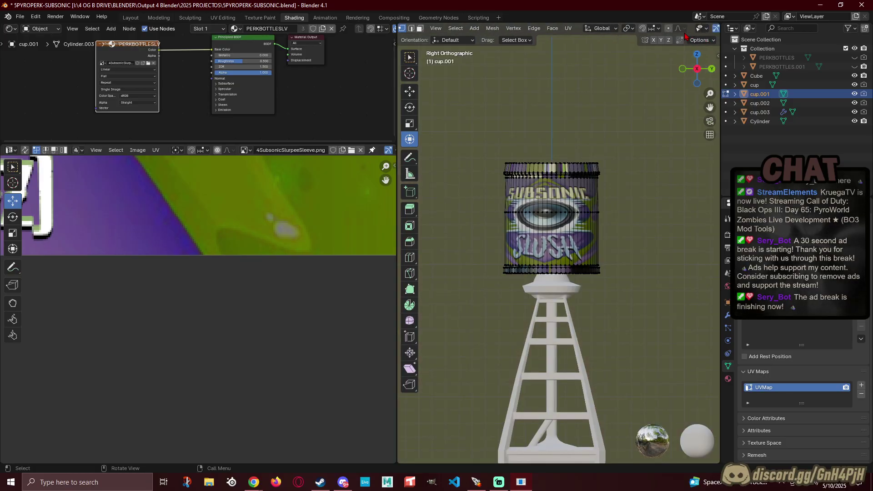
pyautogui.scroll(-2, 688, 29)
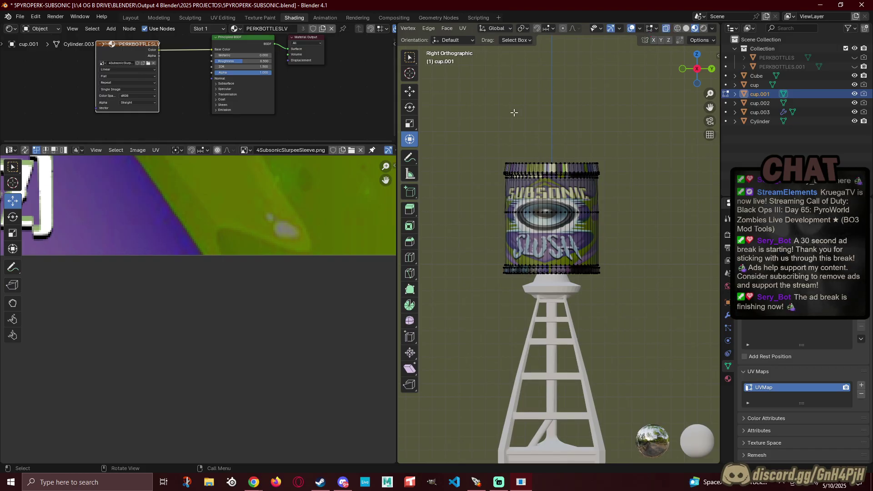
pyautogui.moveTo(485, 131); pyautogui.dragTo(624, 186)
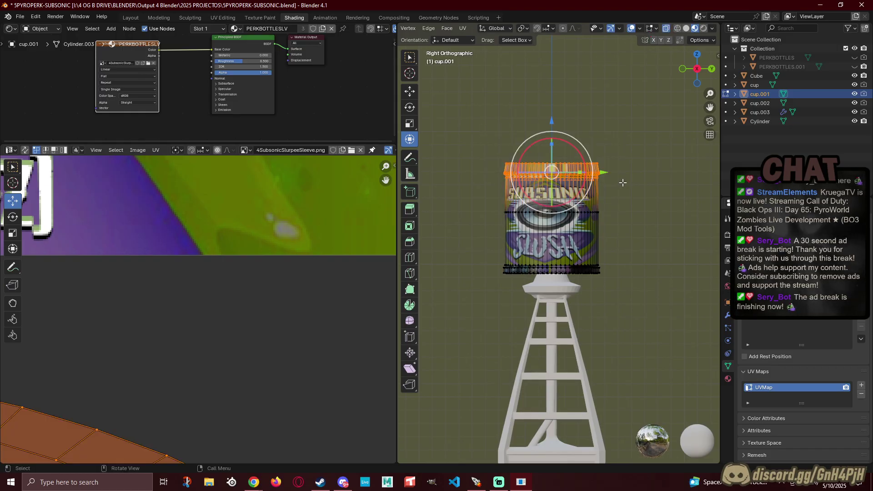
pyautogui.moveTo(551, 122); pyautogui.dragTo(546, 98)
# Step: Select the vertex ring around the middle of the cup wall, raise it slightly in Z and clear the selection
pyautogui.moveTo(482, 199); pyautogui.dragTo(636, 232)
pyautogui.moveTo(551, 162); pyautogui.dragTo(553, 156)
pyautogui.click(674, 257)
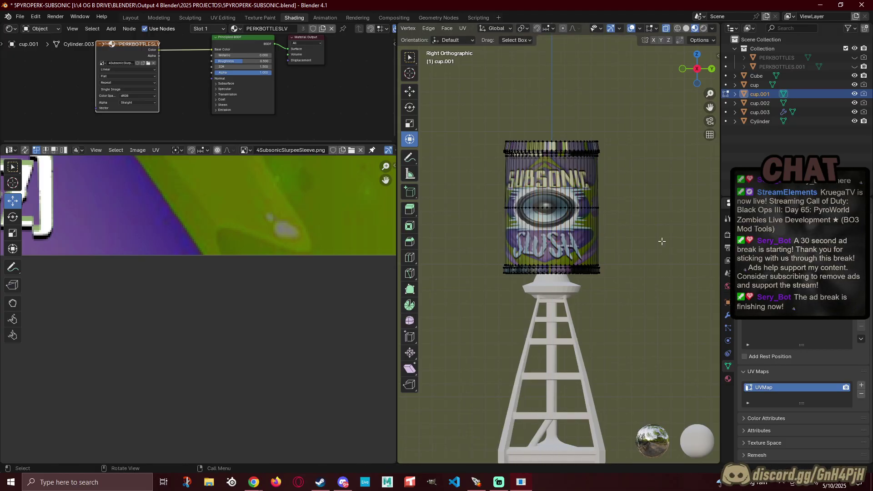
# Step: Select the whole cup mesh and rotate it 5.55° about the global Z axis to centre the label in the right view
pyautogui.moveTo(448, 96); pyautogui.dragTo(642, 293)
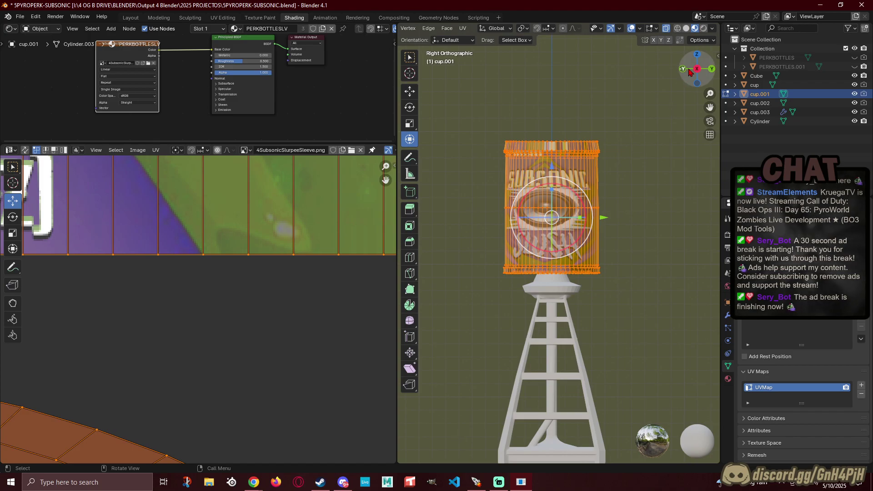
pyautogui.click(697, 55)
pyautogui.moveTo(695, 69); pyautogui.dragTo(577, 243)
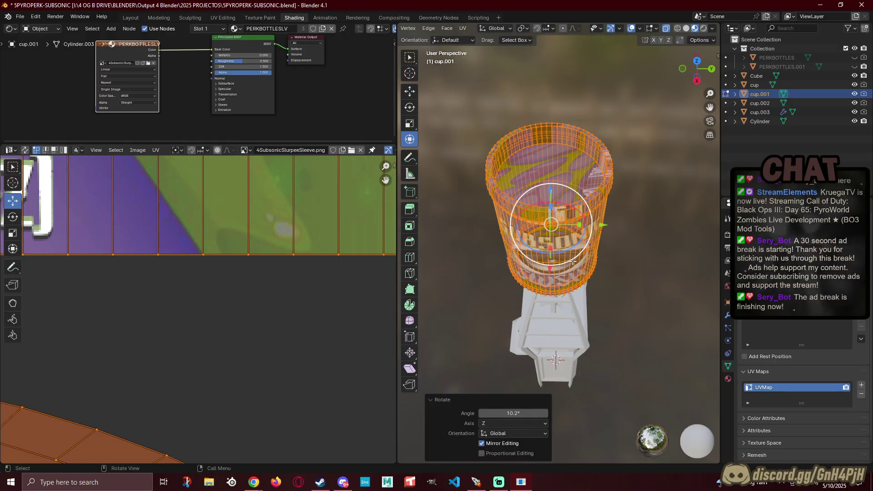
pyautogui.click(697, 82)
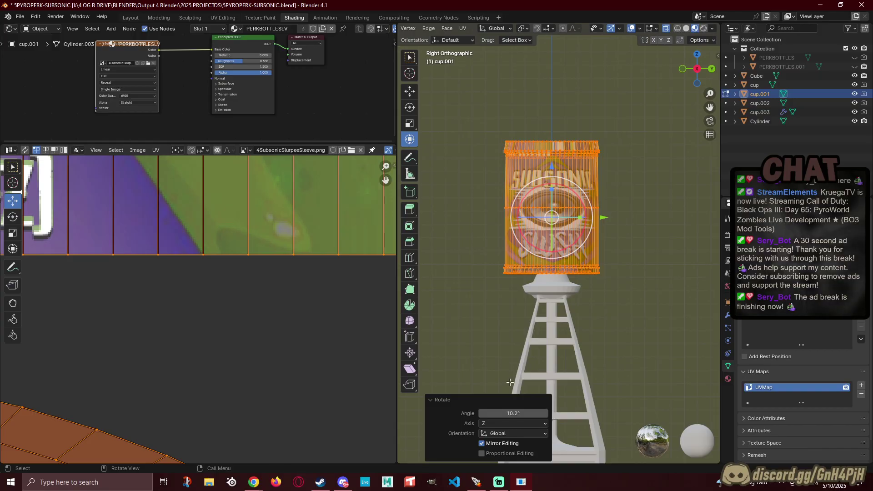
pyautogui.moveTo(513, 413); pyautogui.dragTo(500, 413)
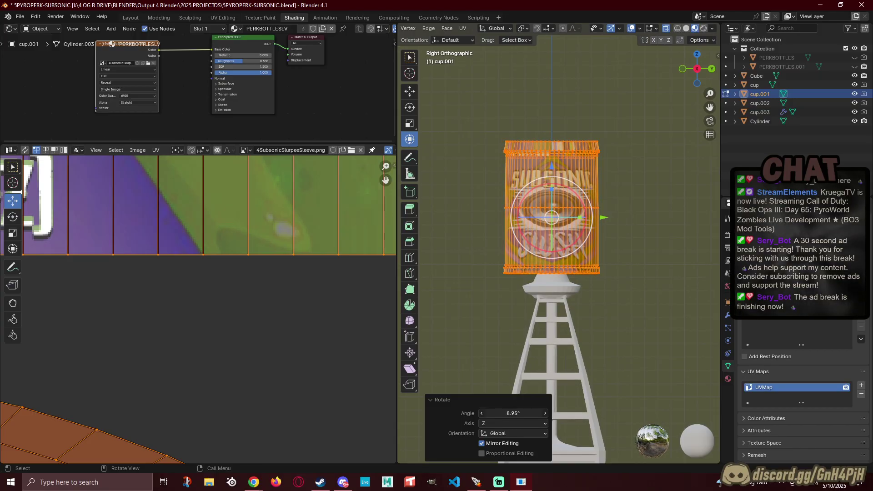
pyautogui.moveTo(513, 413)
pyautogui.mouseDown()
pyautogui.moveTo(502, 413)
pyautogui.moveTo(510, 413)
pyautogui.mouseUp()
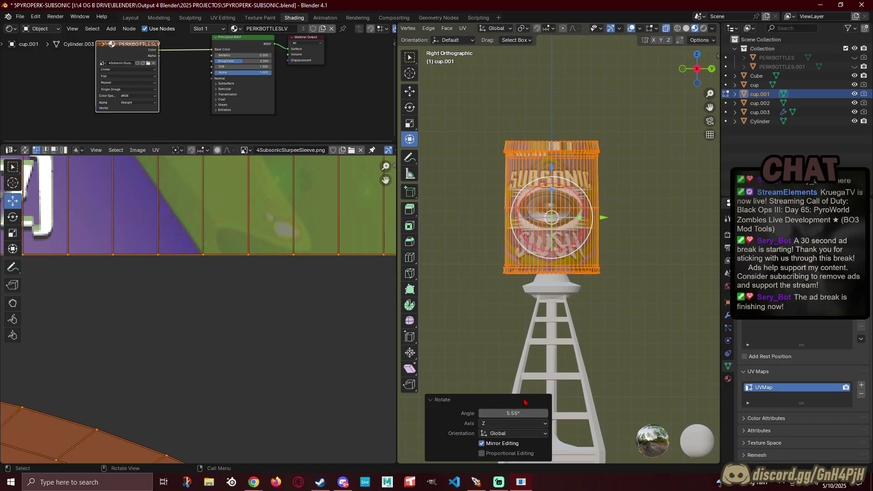
pyautogui.click(617, 302)
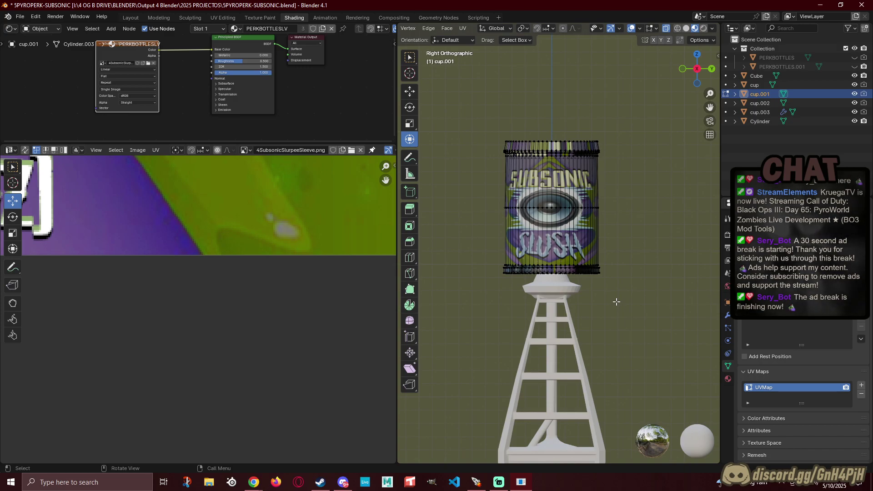
# Step: Leave mesh editing, deselect the cup and examine the label's proportions in perspective
pyautogui.press('Tab')
pyautogui.click(619, 306)
pyautogui.moveTo(525, 293); pyautogui.dragTo(620, 190, button='middle')
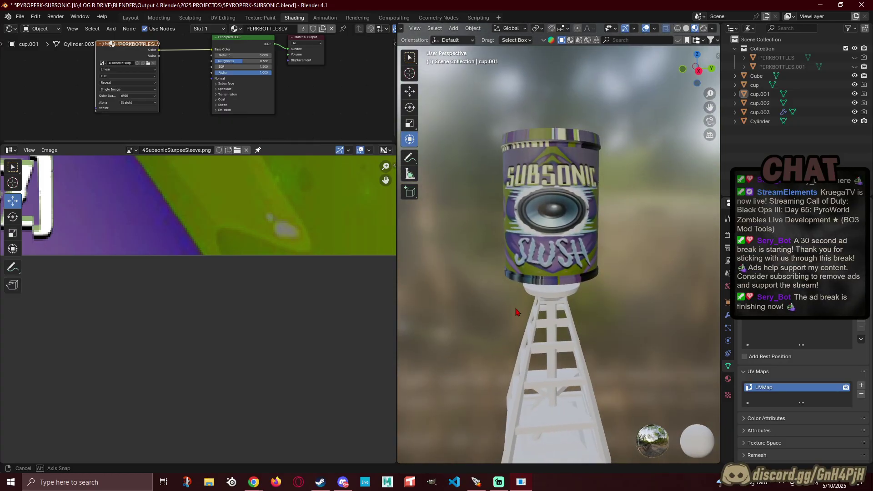
# Step: Edit the cup mesh from the right view and raise its top rim and middle ring vertices together in Z
pyautogui.click(699, 71)
pyautogui.press('Tab')
pyautogui.moveTo(469, 120); pyautogui.dragTo(618, 261)
pyautogui.moveTo(552, 106); pyautogui.dragTo(552, 86)
# Step: Raise the cup's top rim vertices about 1.3 m in Z, clear the selection and leave mesh editing to check the proportions
pyautogui.moveTo(488, 98); pyautogui.dragTo(651, 150)
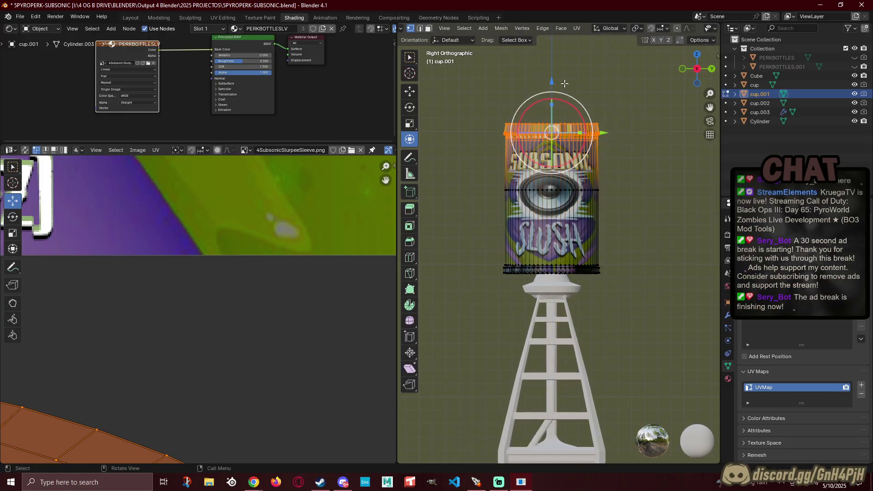
pyautogui.moveTo(552, 82); pyautogui.dragTo(549, 64)
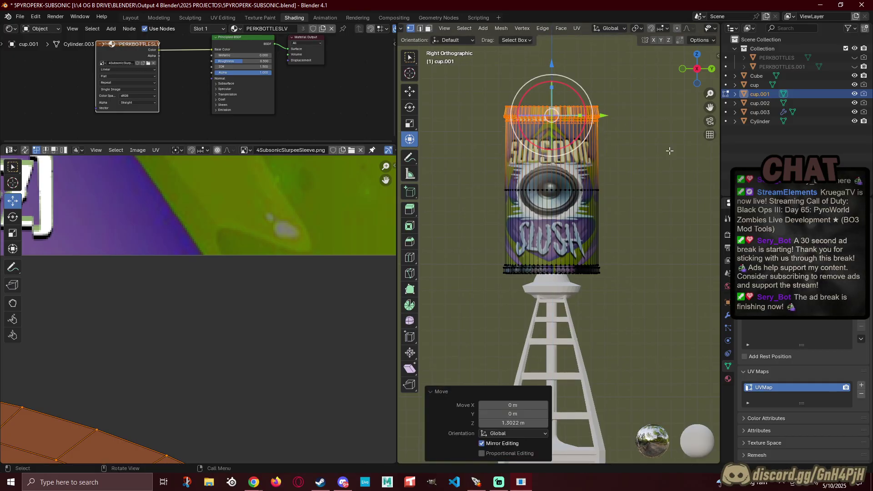
pyautogui.press('s')
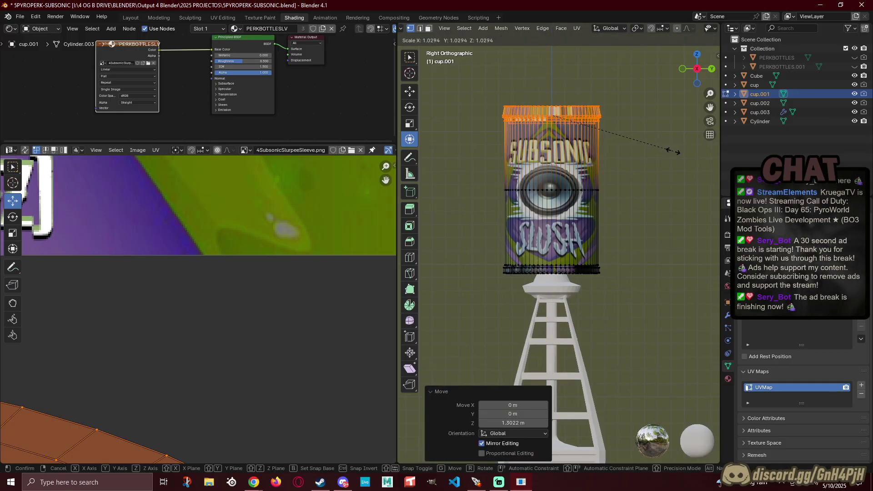
pyautogui.rightClick(673, 151)
pyautogui.click(664, 205)
pyautogui.scroll(-3, 674, 234)
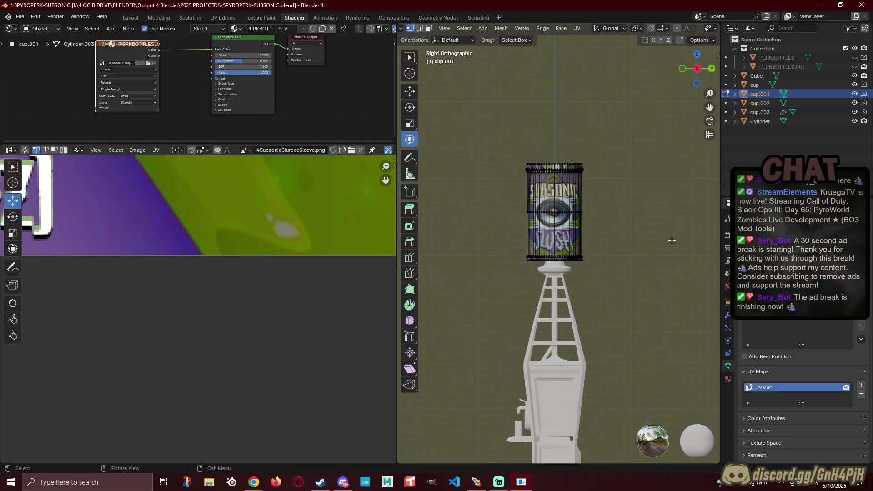
pyautogui.press('Tab')
pyautogui.click(642, 259)
pyautogui.moveTo(630, 269); pyautogui.dragTo(662, 281, button='middle')
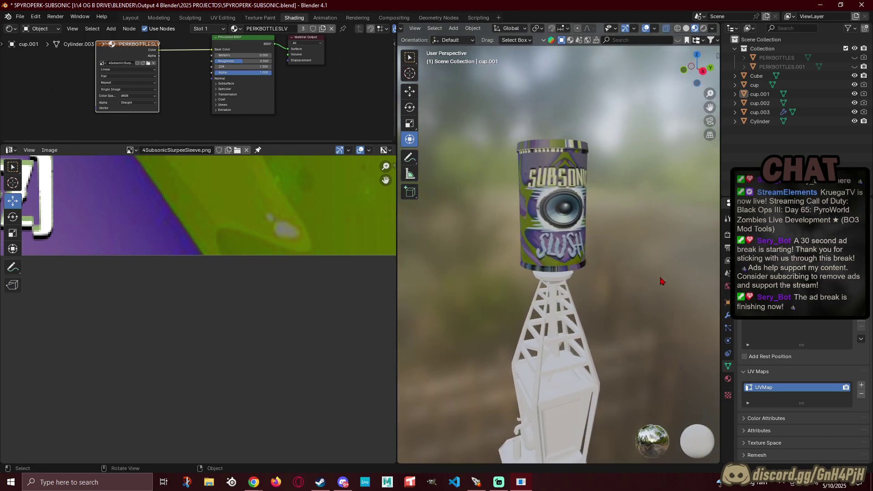
# Step: Undo back to the selected top rim in mesh editing, adjust its height slightly in Z from the right view and deselect it
pyautogui.hotkey('ctrl', 'z')
pyautogui.hotkey('ctrl', 'z')
pyautogui.hotkey('ctrl', 'z')
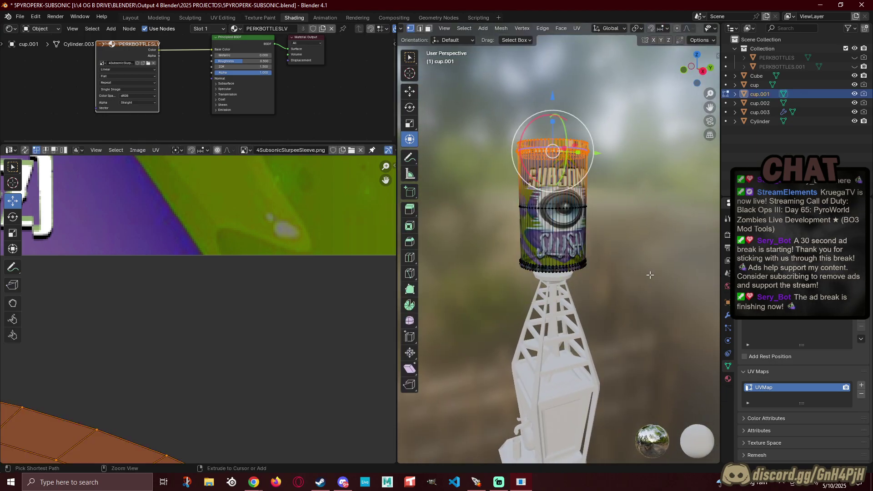
pyautogui.moveTo(650, 275); pyautogui.dragTo(611, 235, button='middle')
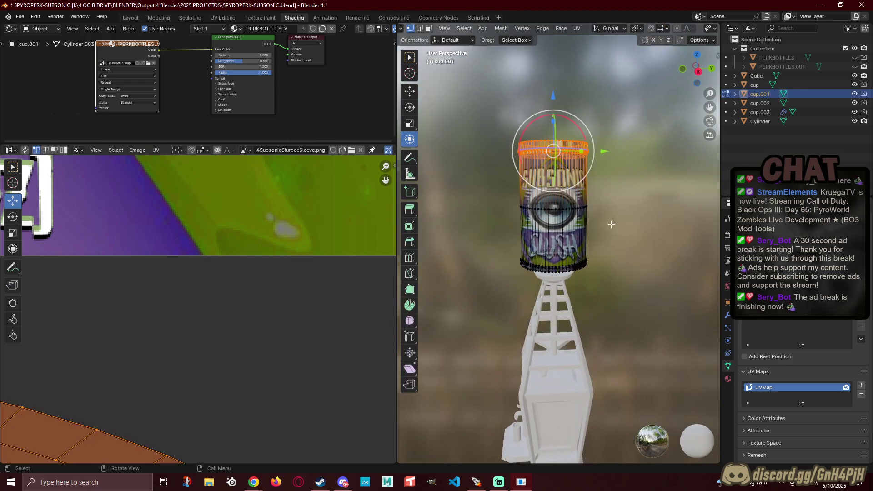
pyautogui.click(698, 72)
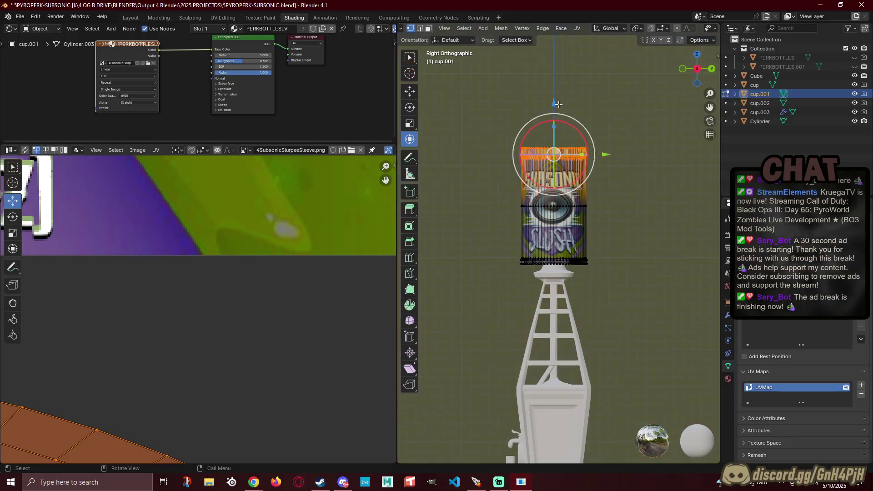
pyautogui.moveTo(552, 104); pyautogui.dragTo(550, 105)
pyautogui.click(648, 256)
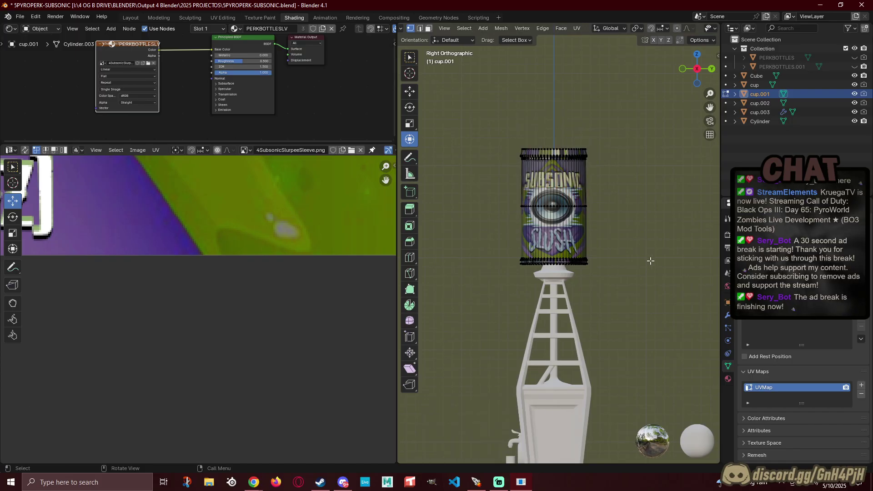
# Step: Select the vertex ring around the middle of the cup wall, lower it slightly in Z and clear the selection
pyautogui.scroll(3, 647, 251)
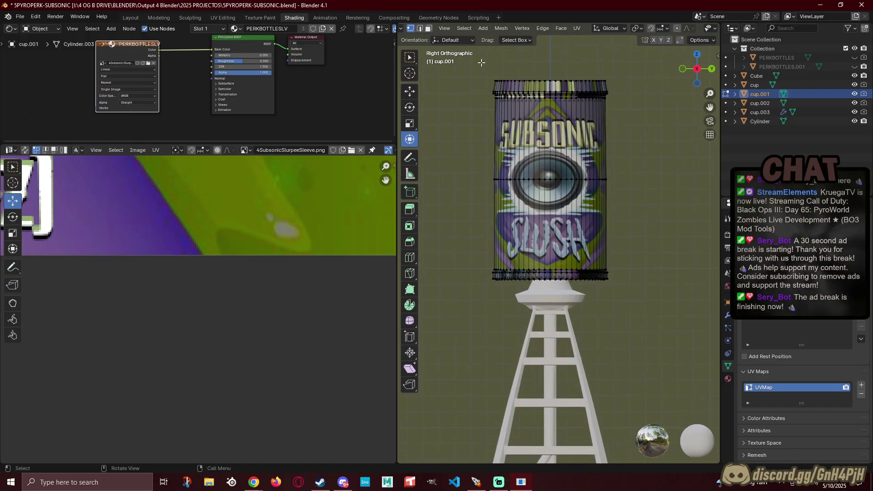
pyautogui.press('a')
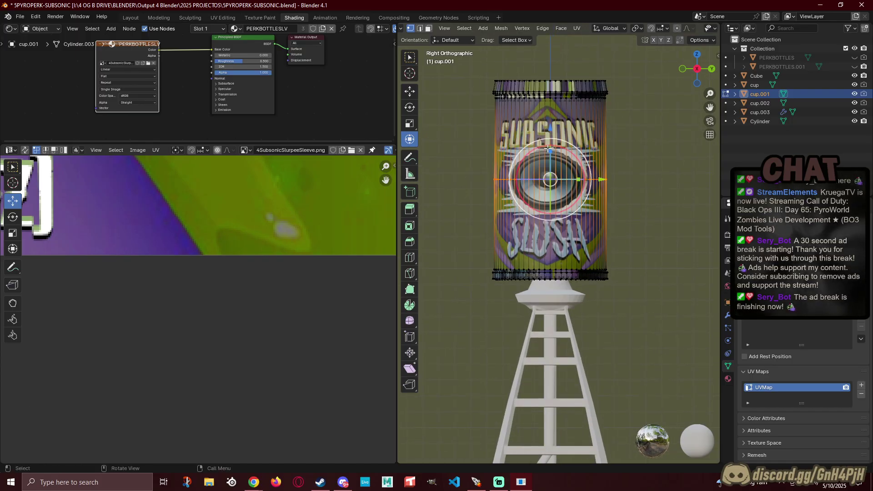
pyautogui.moveTo(550, 130); pyautogui.dragTo(548, 134)
pyautogui.moveTo(546, 214); pyautogui.dragTo(523, 227, button='middle')
pyautogui.click(455, 159)
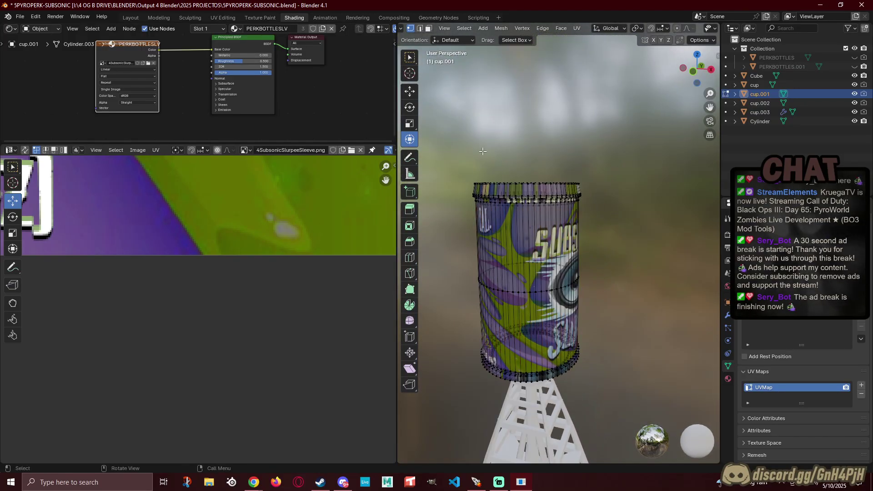
# Step: Select the cup's top rim and recessed lid vertices, squeeze their oval UV island horizontally and move it onto the speaker artwork
pyautogui.click(711, 72)
pyautogui.scroll(4, 505, 160)
pyautogui.keyDown('shift'); pyautogui.moveTo(476, 144); pyautogui.dragTo(549, 191, button='middle'); pyautogui.keyUp('shift')
pyautogui.moveTo(467, 152); pyautogui.dragTo(703, 205)
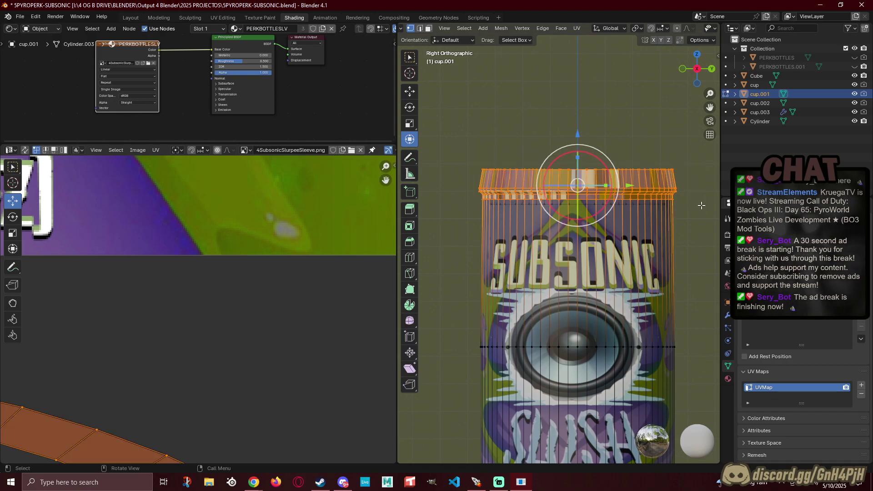
pyautogui.moveTo(672, 244); pyautogui.dragTo(637, 136, button='middle')
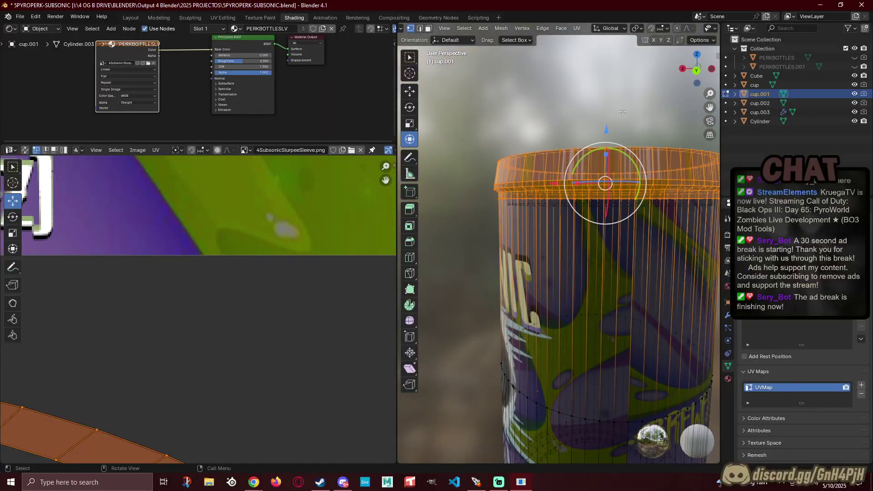
pyautogui.click(683, 69)
pyautogui.moveTo(462, 132); pyautogui.dragTo(698, 214)
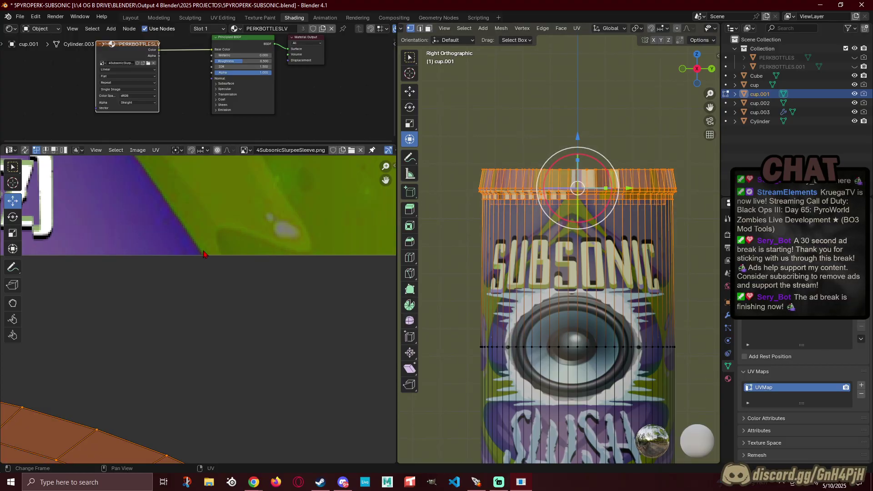
pyautogui.scroll(-10, 199, 258)
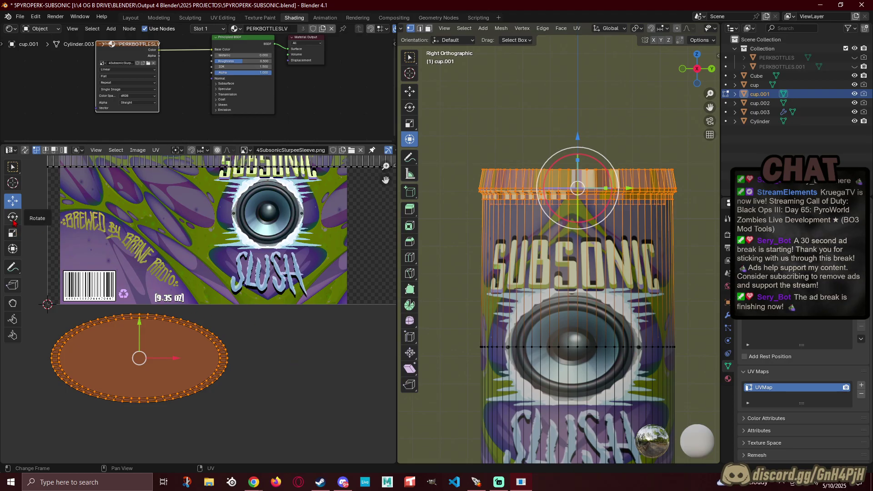
pyautogui.click(12, 249)
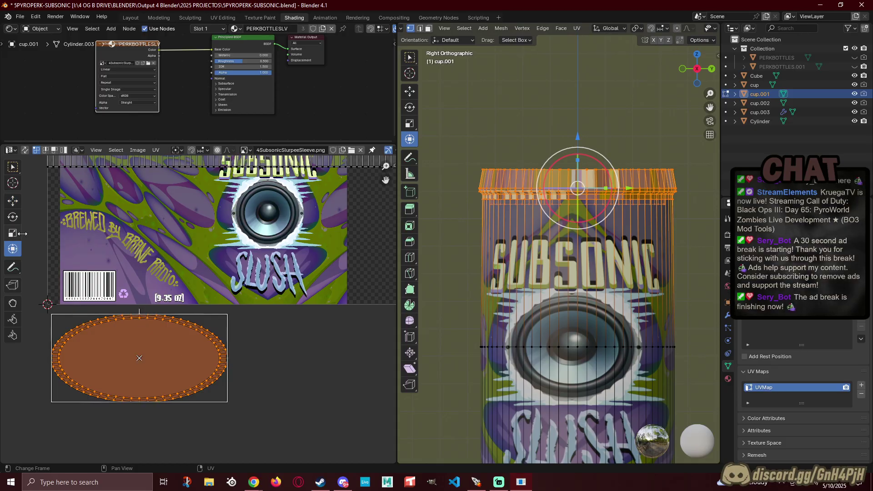
pyautogui.moveTo(227, 358); pyautogui.dragTo(159, 352)
pyautogui.moveTo(104, 359); pyautogui.dragTo(269, 212)
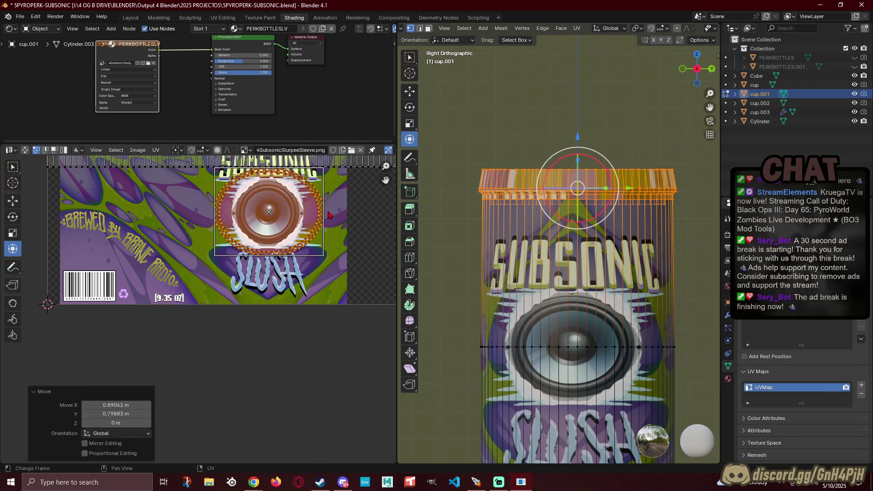
# Step: Scale the round UV island to 0.891 in X, shrink it evenly to fit inside the speaker and centre it there
pyautogui.moveTo(323, 213); pyautogui.dragTo(312, 213)
pyautogui.press('s')
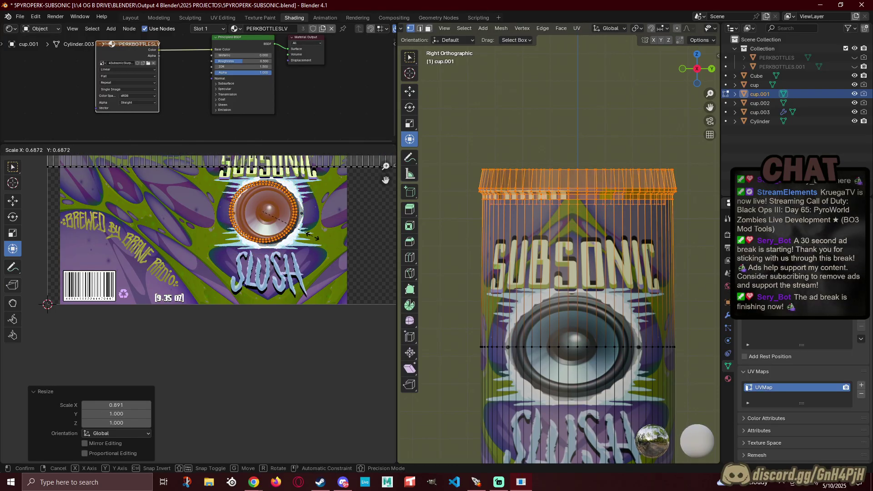
pyautogui.click(309, 232)
pyautogui.moveTo(263, 210); pyautogui.dragTo(269, 210)
pyautogui.press('s')
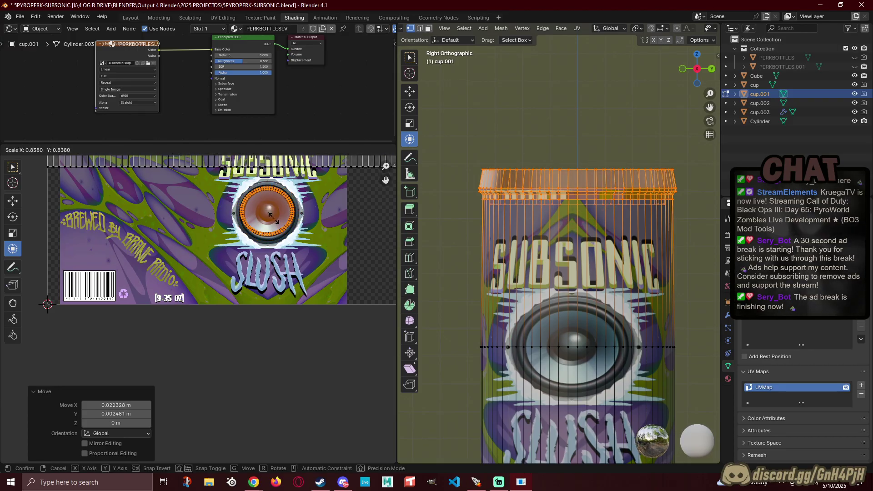
pyautogui.click(271, 218)
pyautogui.moveTo(267, 211); pyautogui.dragTo(271, 213)
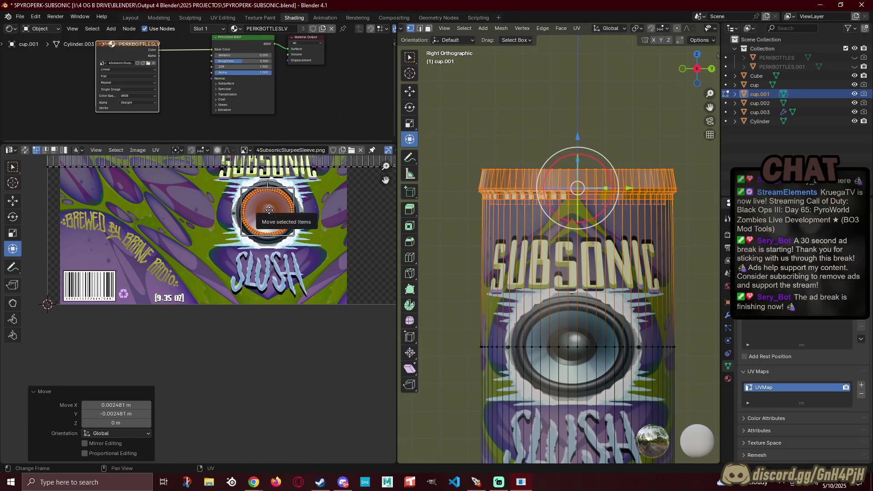
pyautogui.moveTo(269, 209); pyautogui.dragTo(278, 225)
pyautogui.moveTo(218, 235); pyautogui.dragTo(213, 292, button='middle')
pyautogui.hotkey('ctrl', 'z')
# Step: Select the rim's UV strip across the image's upper edge, scale it to 0 and move the collapsed point onto the speaker
pyautogui.scroll(-2, 262, 264)
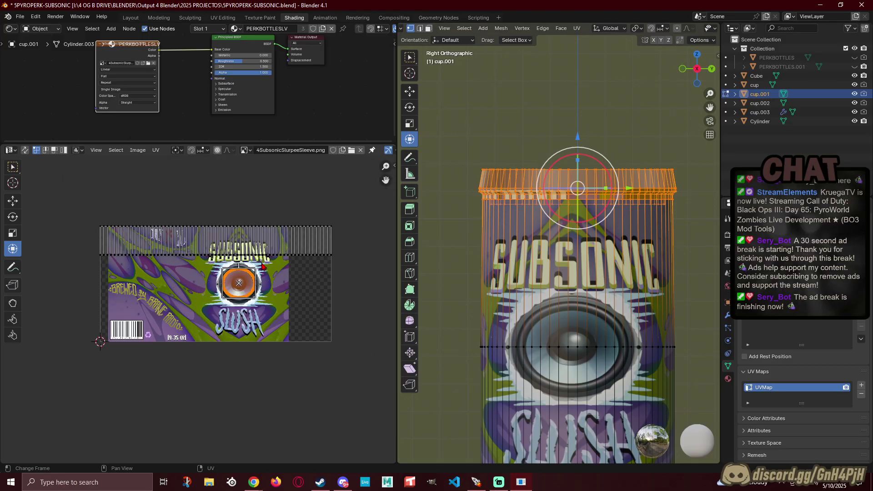
pyautogui.moveTo(278, 244); pyautogui.dragTo(250, 262, button='middle')
pyautogui.moveTo(49, 219); pyautogui.dragTo(330, 279)
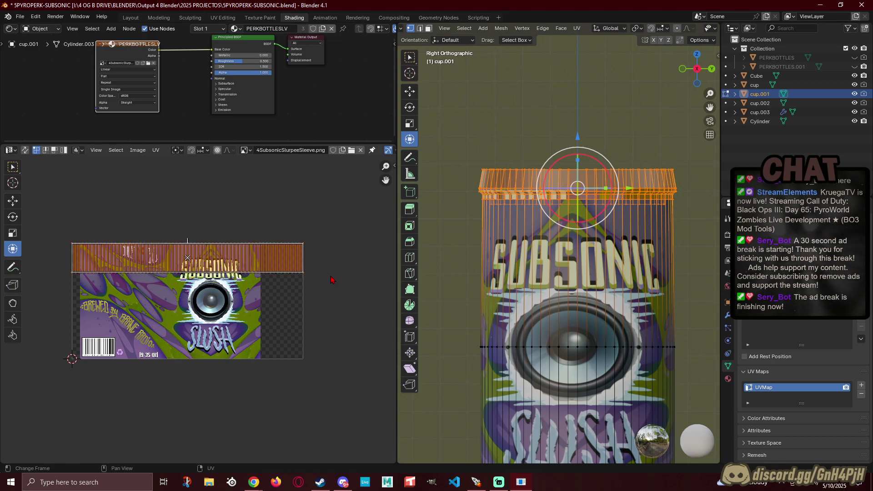
pyautogui.press('s')
pyautogui.press('0')
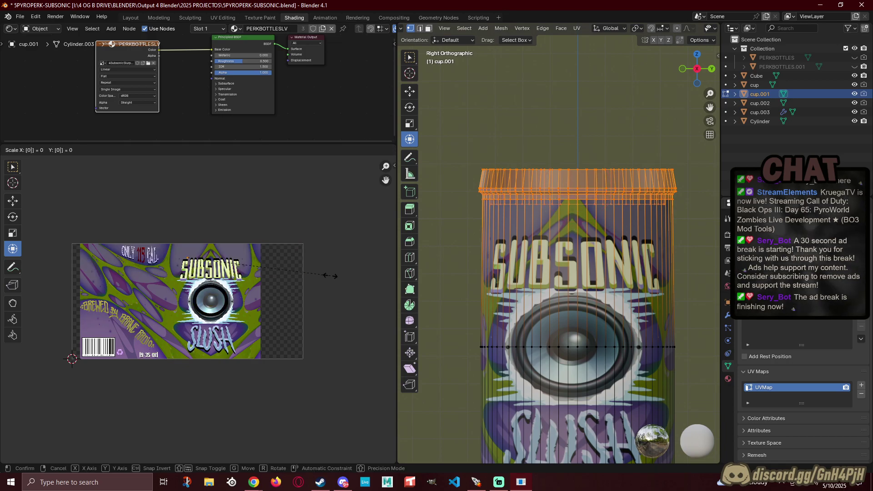
pyautogui.press('Return')
pyautogui.scroll(4, 216, 266)
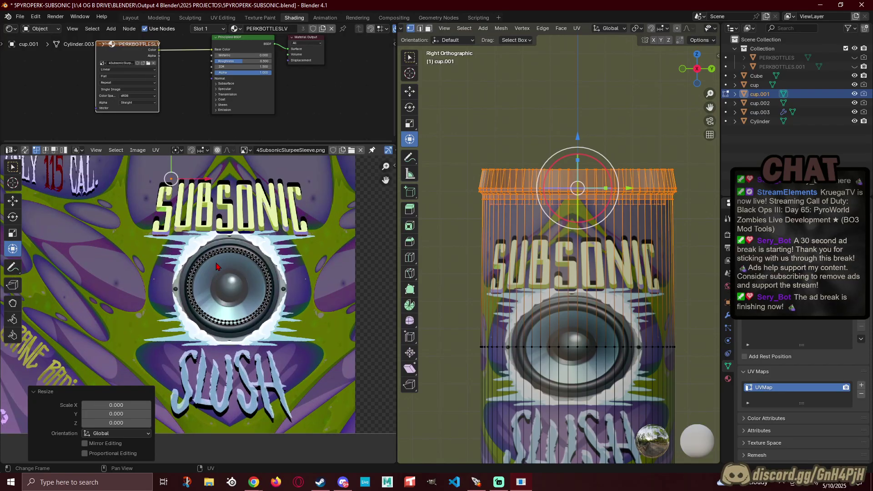
pyautogui.moveTo(219, 262); pyautogui.dragTo(267, 374)
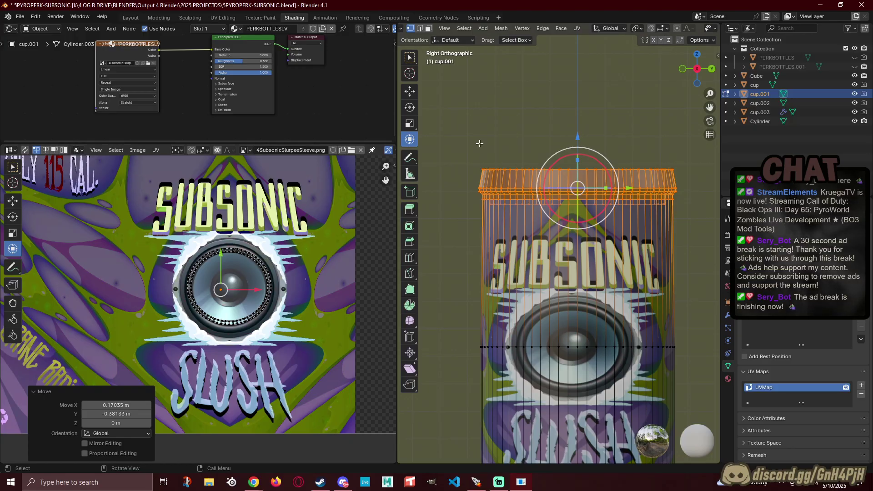
# Step: Scale all the rim and lid UVs together to 0, move the point about 0.14 down onto the speaker's centre and deselect
pyautogui.click(480, 145)
pyautogui.moveTo(594, 123); pyautogui.dragTo(637, 225, button='middle')
pyautogui.press('Tab')
pyautogui.click(512, 103)
pyautogui.press('Tab')
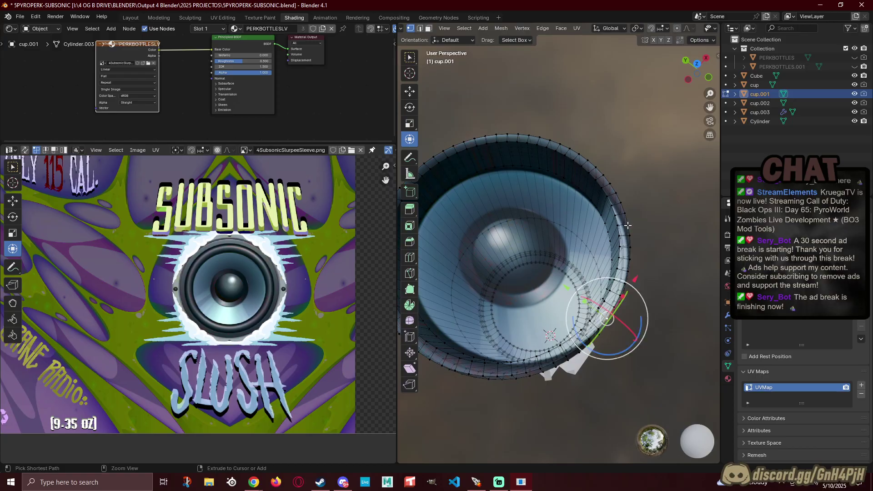
pyautogui.press('a')
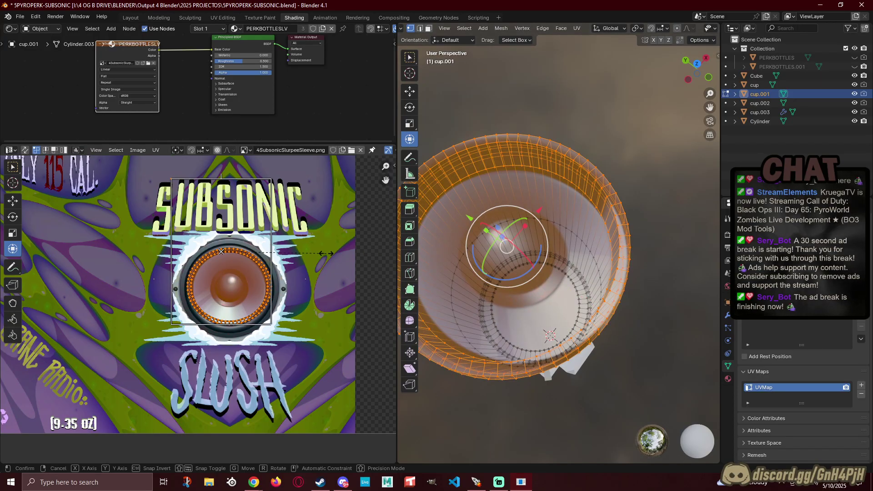
pyautogui.press('s')
pyautogui.press('0')
pyautogui.press('Return')
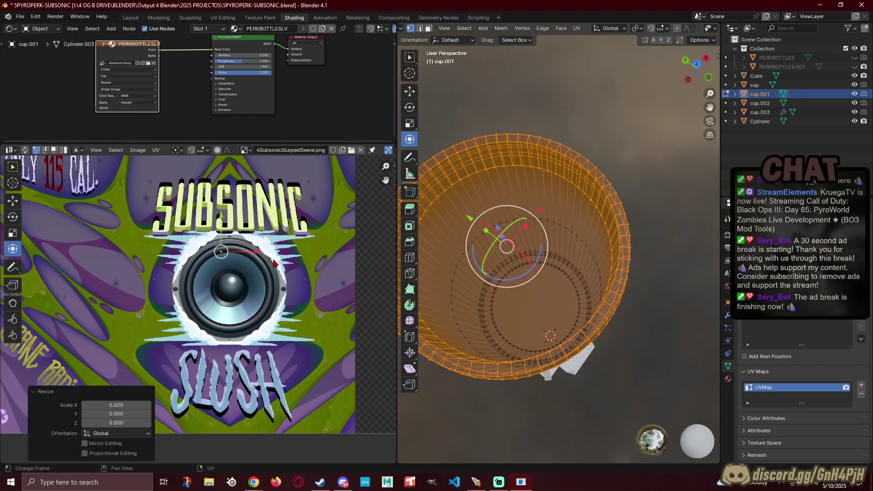
pyautogui.press('g')
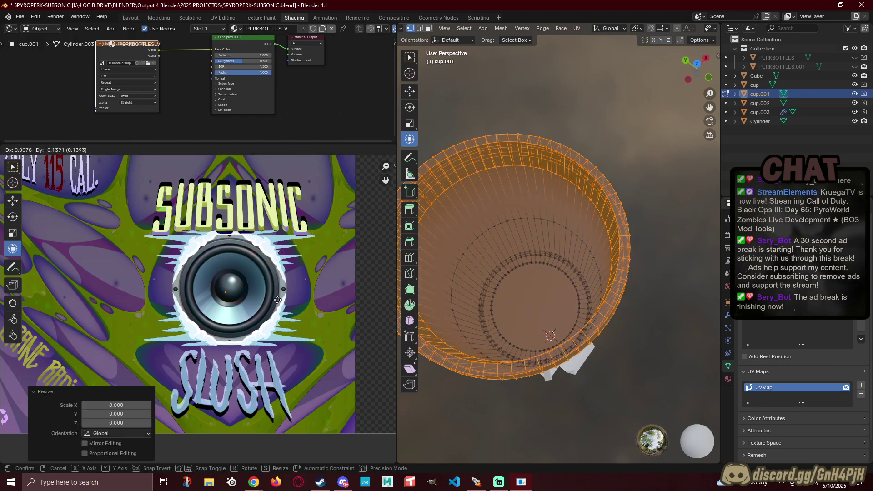
pyautogui.click(277, 300)
pyautogui.click(683, 353)
# Step: Switch to face selection, select the recessed lid face inside the cup's rim and turn off X-ray display
pyautogui.moveTo(600, 357); pyautogui.dragTo(513, 224, button='middle')
pyautogui.click(506, 207)
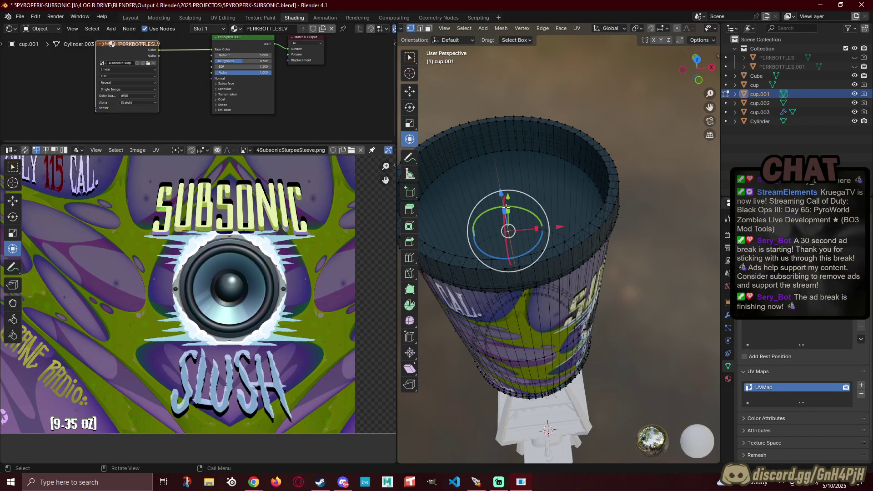
pyautogui.click(428, 29)
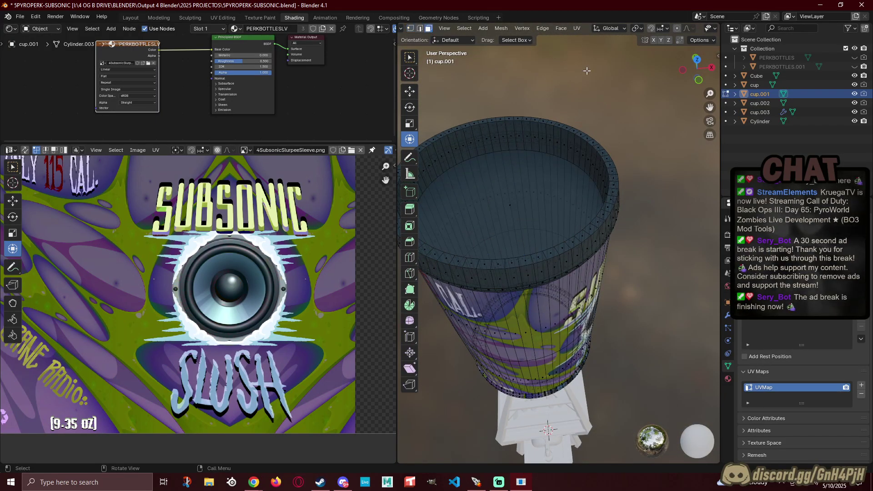
pyautogui.click(507, 209)
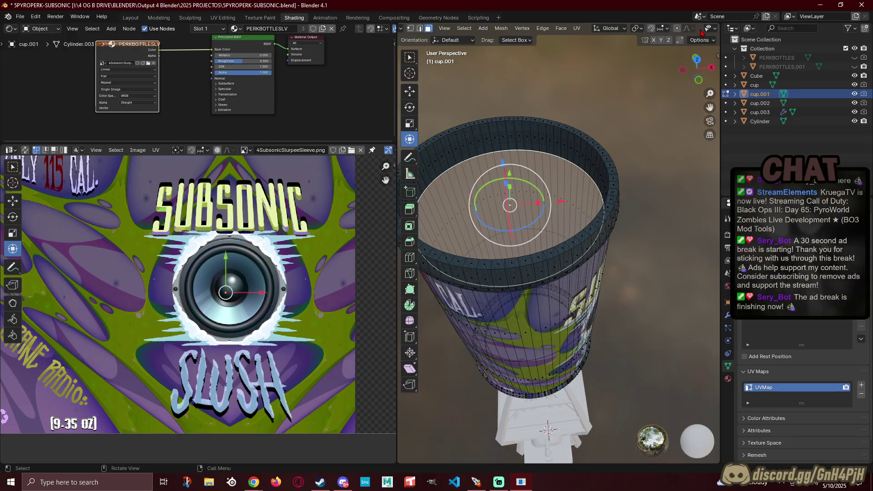
pyautogui.scroll(-5, 703, 32)
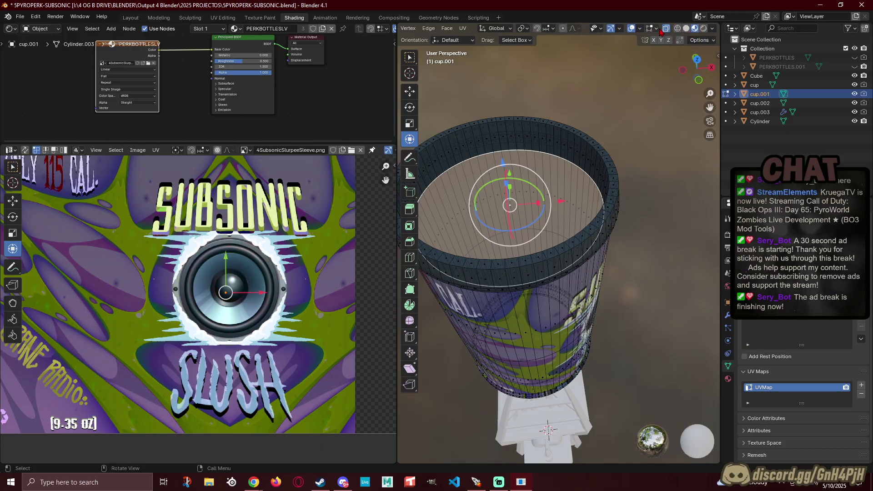
pyautogui.click(666, 29)
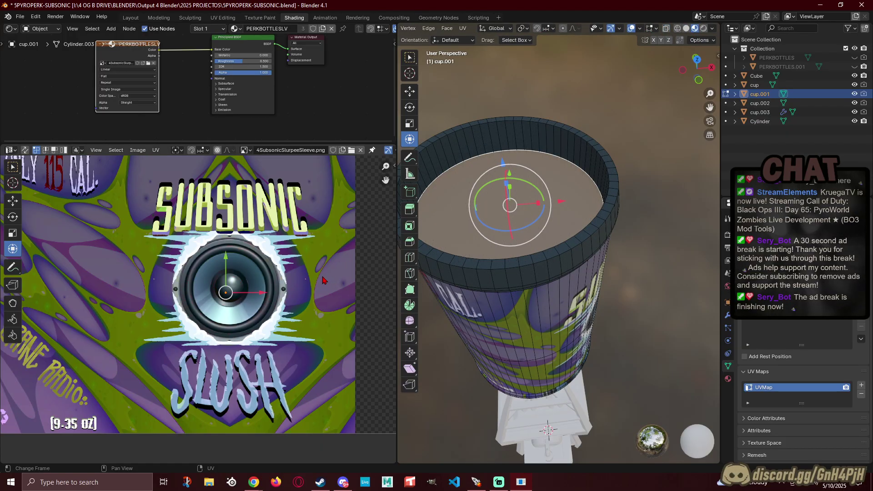
# Step: Move the lid face's UV point about -0.61 in X and -0.05 in Y onto the green area, leave edit mode and deselect the cup
pyautogui.press('g')
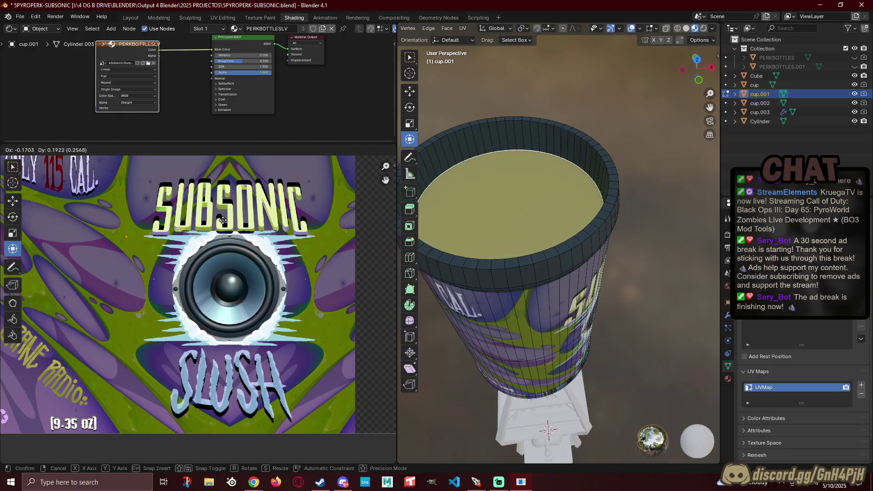
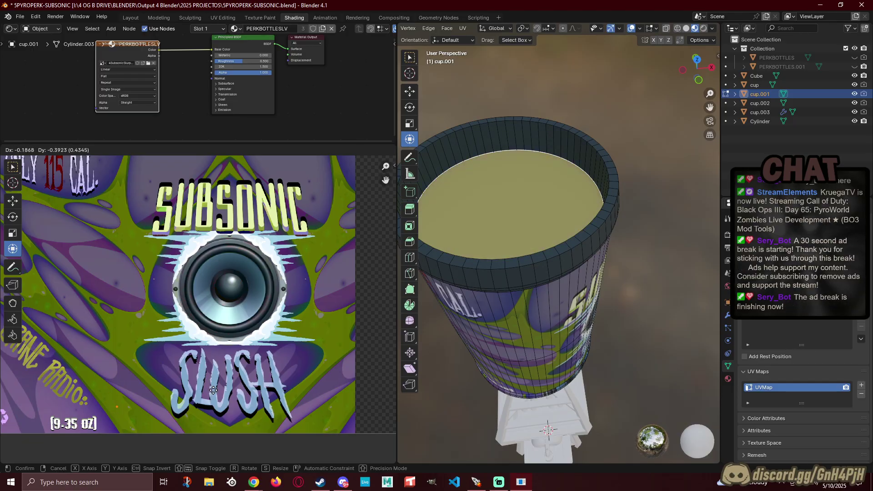
pyautogui.click(145, 293)
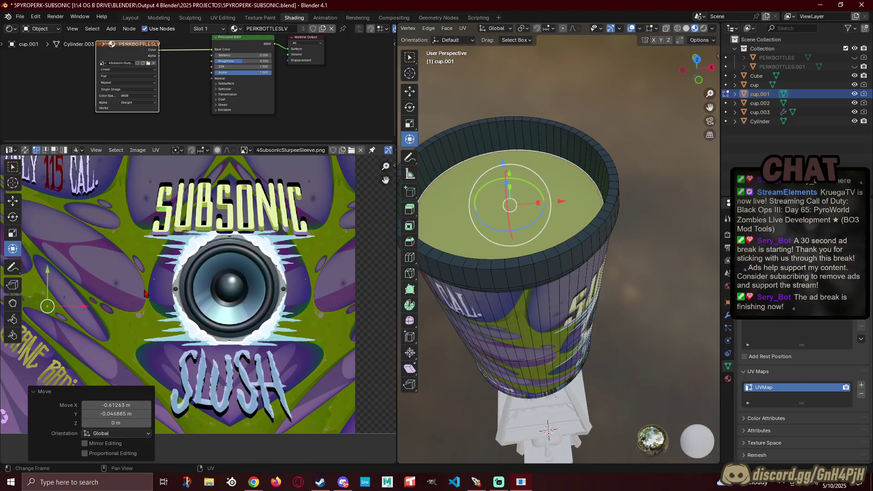
pyautogui.press('Tab')
pyautogui.click(624, 298)
pyautogui.moveTo(624, 298); pyautogui.dragTo(545, 232, button='middle')
pyautogui.scroll(-3, 519, 272)
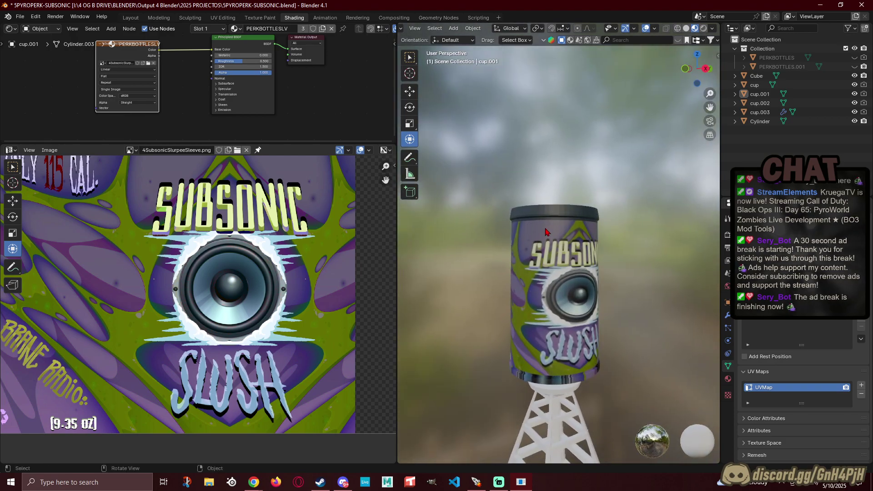
pyautogui.scroll(4, 525, 213)
pyautogui.scroll(-6, 537, 269)
pyautogui.moveTo(552, 275); pyautogui.dragTo(613, 329, button='middle')
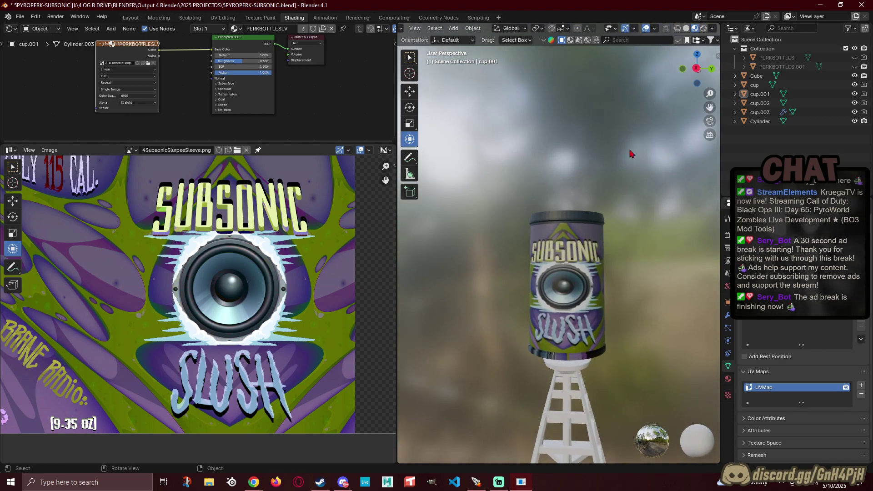
# Step: Select the cup, rotate it 5.15° about Z and correct it by -1.77° to centre the label in the right orthographic view
pyautogui.click(696, 68)
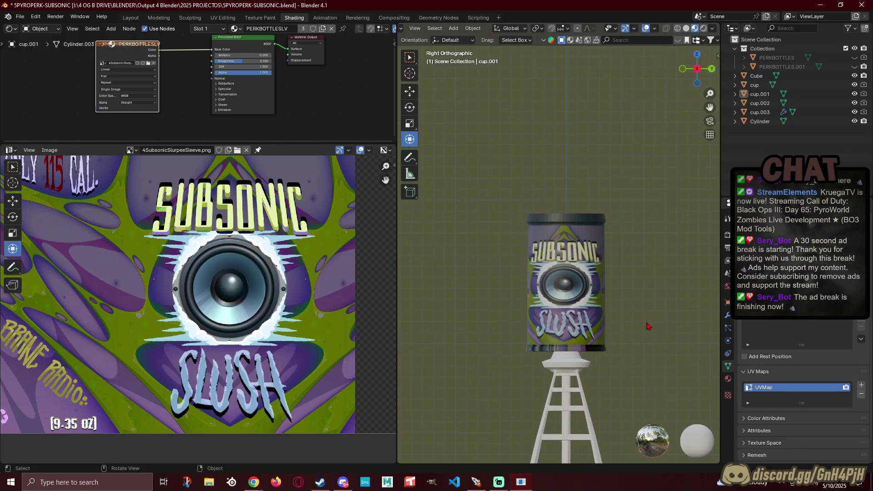
pyautogui.click(576, 281)
pyautogui.moveTo(568, 319); pyautogui.dragTo(563, 325, button='middle')
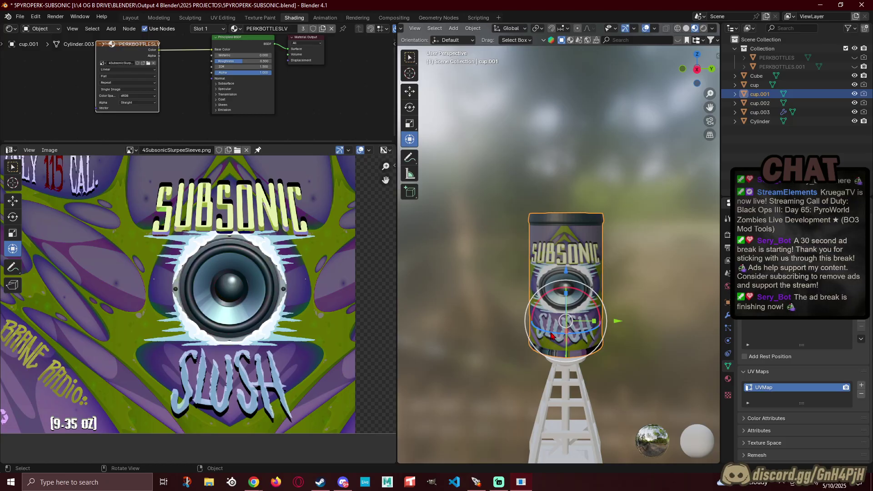
pyautogui.moveTo(554, 336); pyautogui.dragTo(554, 333)
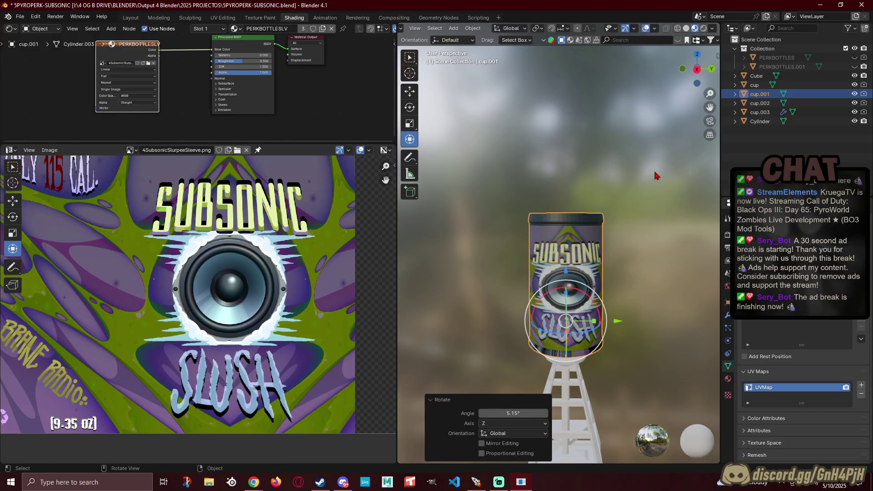
pyautogui.click(698, 70)
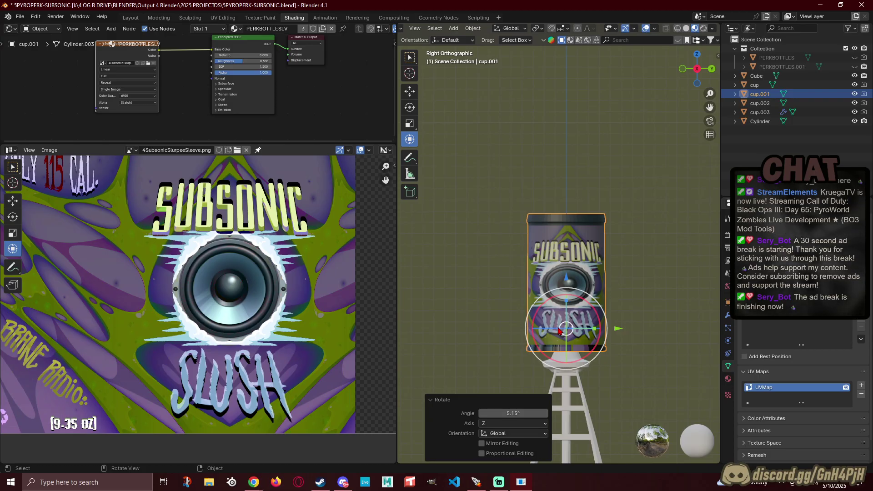
pyautogui.moveTo(549, 334); pyautogui.dragTo(543, 326)
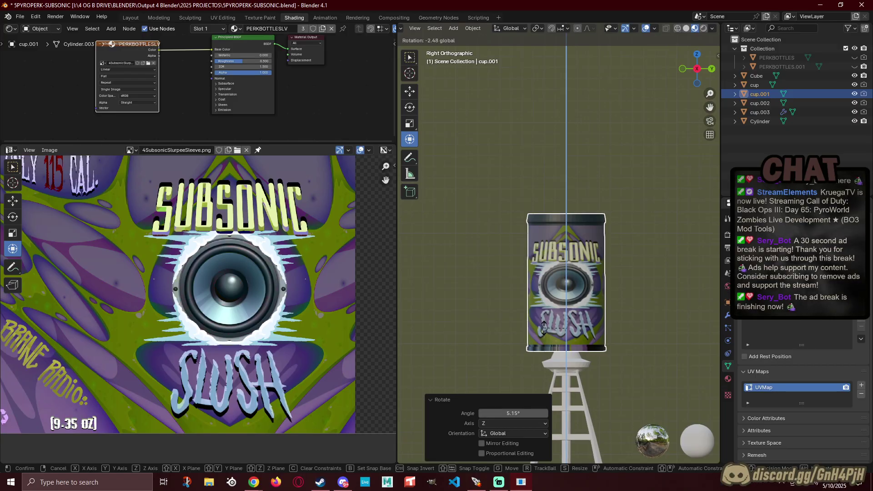
pyautogui.moveTo(549, 328); pyautogui.dragTo(563, 329)
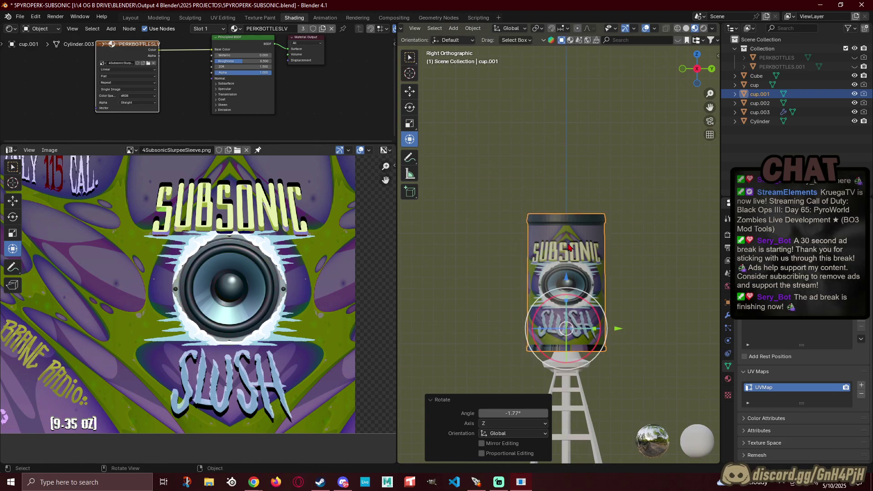
# Step: Enter edit mode on the cup with vertex selection, box-select the upper rim and try lowering it 1.2337 m in Z
pyautogui.press('Tab')
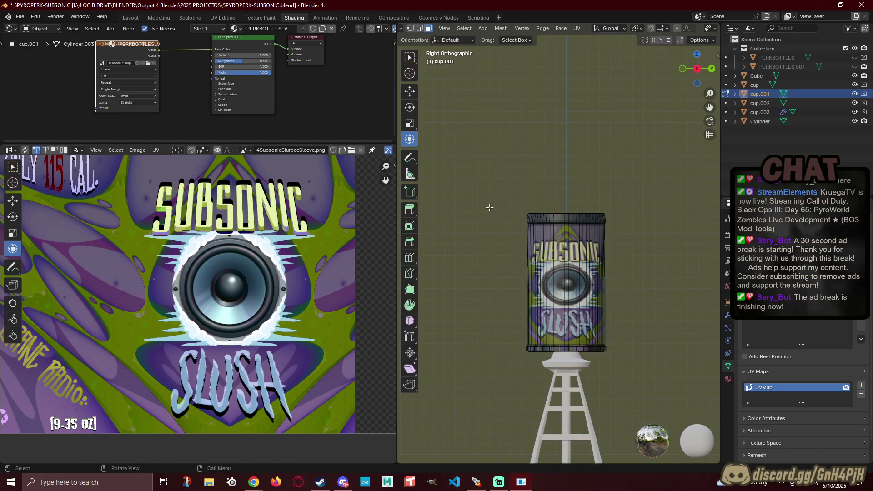
pyautogui.click(411, 28)
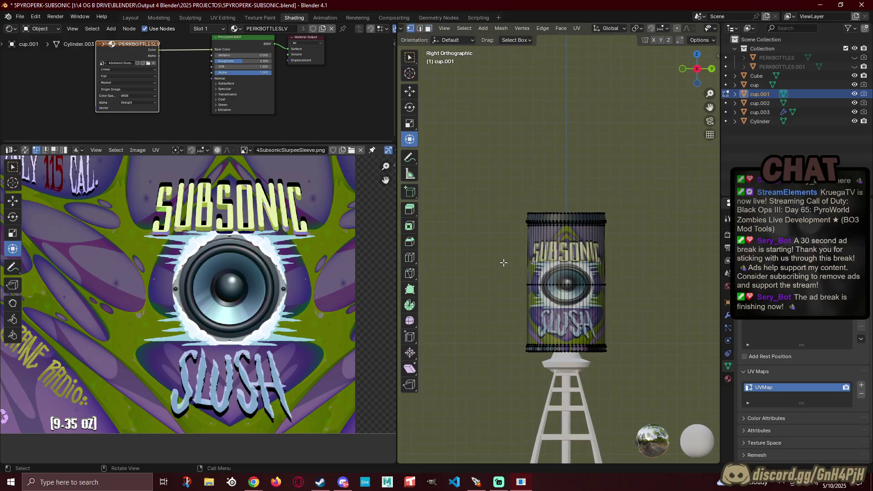
pyautogui.moveTo(503, 263); pyautogui.dragTo(663, 315)
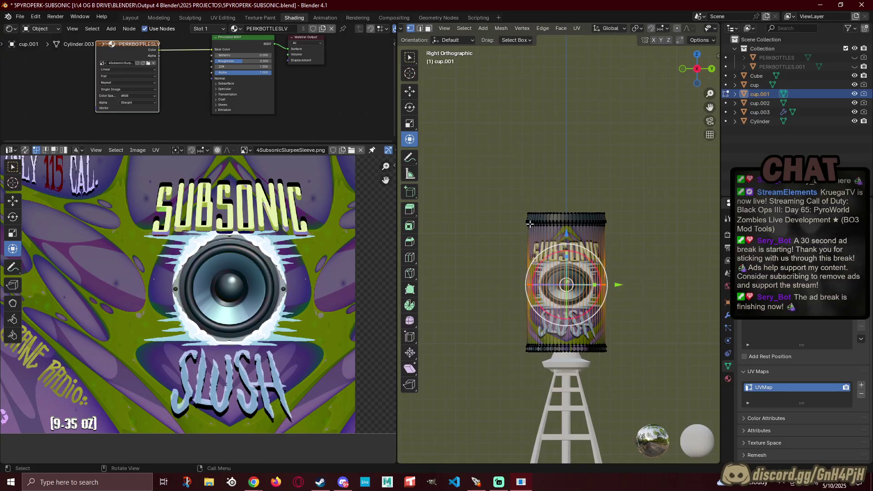
pyautogui.moveTo(503, 189); pyautogui.dragTo(625, 255)
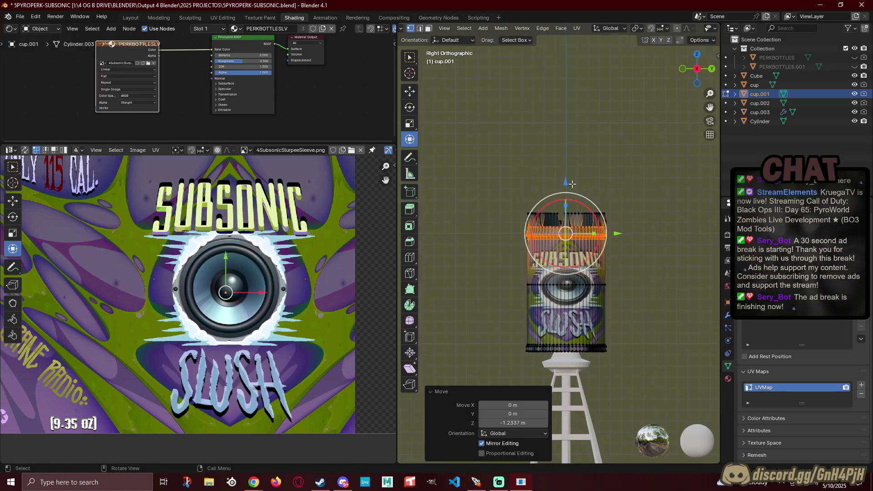
# Step: Turn on X-ray display, box-select the whole upper rim including its hidden vertices, and deselect everything
pyautogui.scroll(-3, 685, 32)
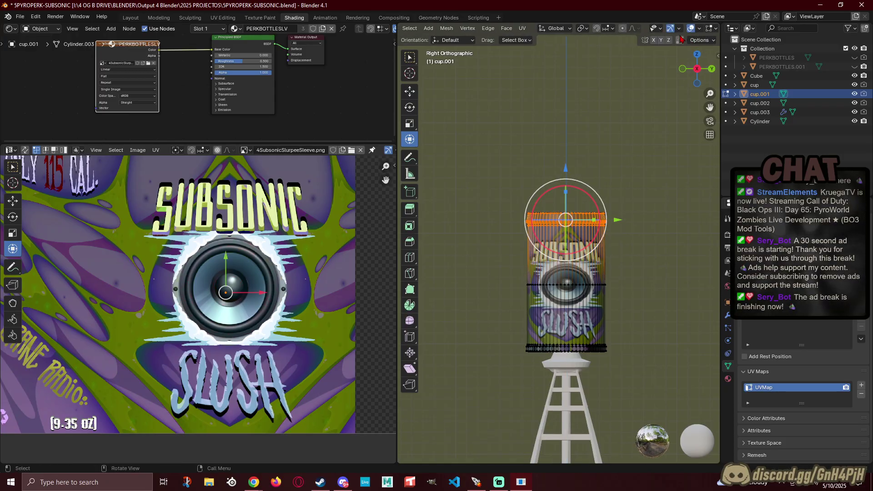
pyautogui.scroll(-2, 680, 32)
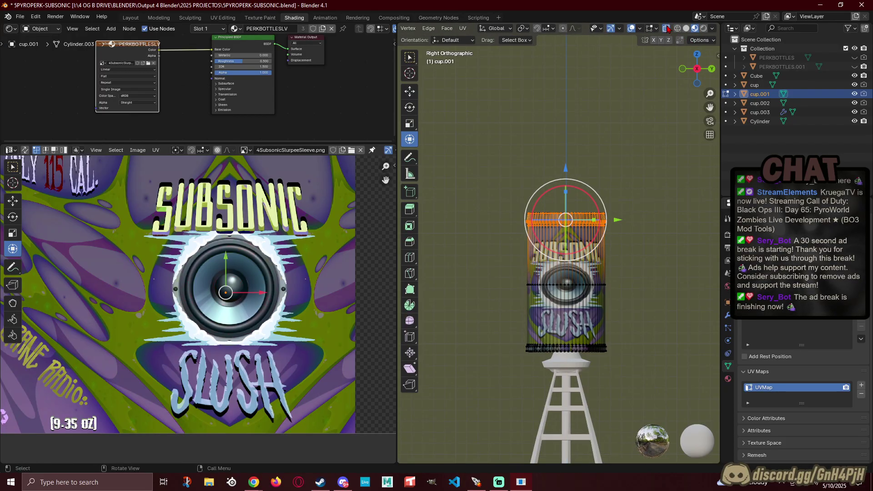
pyautogui.click(626, 159)
pyautogui.moveTo(494, 166); pyautogui.dragTo(643, 237)
pyautogui.moveTo(567, 171)
pyautogui.mouseDown()
pyautogui.moveTo(568, 131)
pyautogui.moveTo(567, 164)
pyautogui.mouseUp()
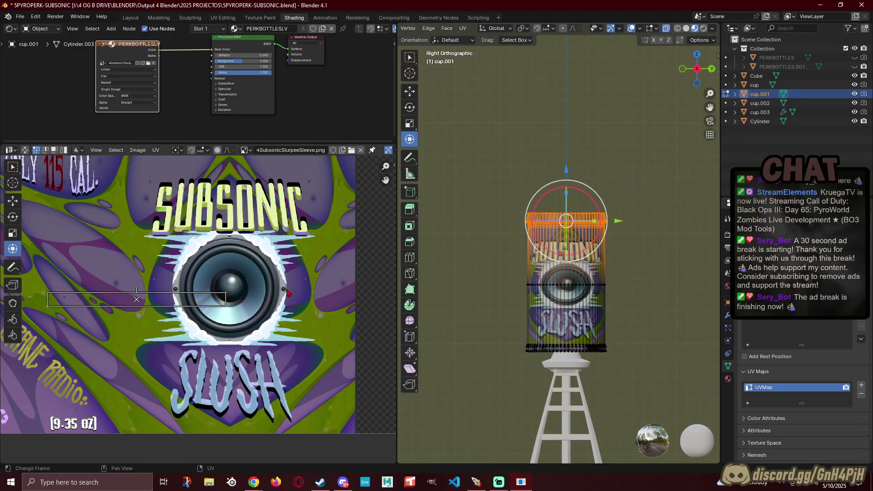
pyautogui.scroll(-1, 200, 309)
pyautogui.hotkey('alt', 'a')
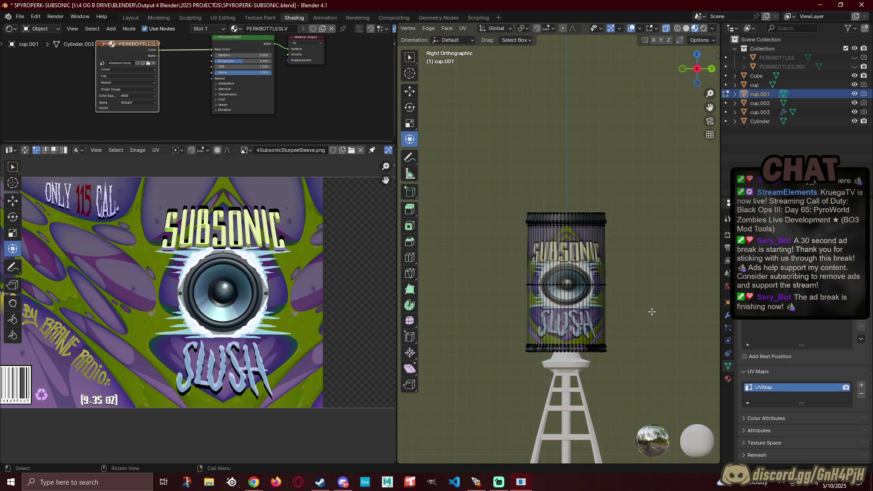
# Step: Box-select the cup's bottom rim in the right orthographic view, select all its UVs and deselect everything
pyautogui.keyDown('shift'); pyautogui.moveTo(529, 354); pyautogui.dragTo(515, 291, button='middle'); pyautogui.keyUp('shift')
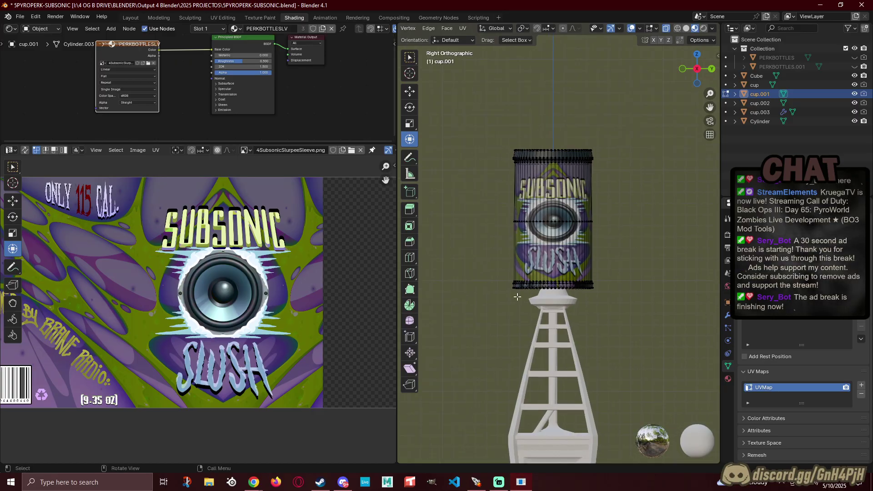
pyautogui.moveTo(516, 337)
pyautogui.mouseDown(button='middle')
pyautogui.moveTo(579, 323)
pyautogui.moveTo(520, 325)
pyautogui.mouseUp(button='middle')
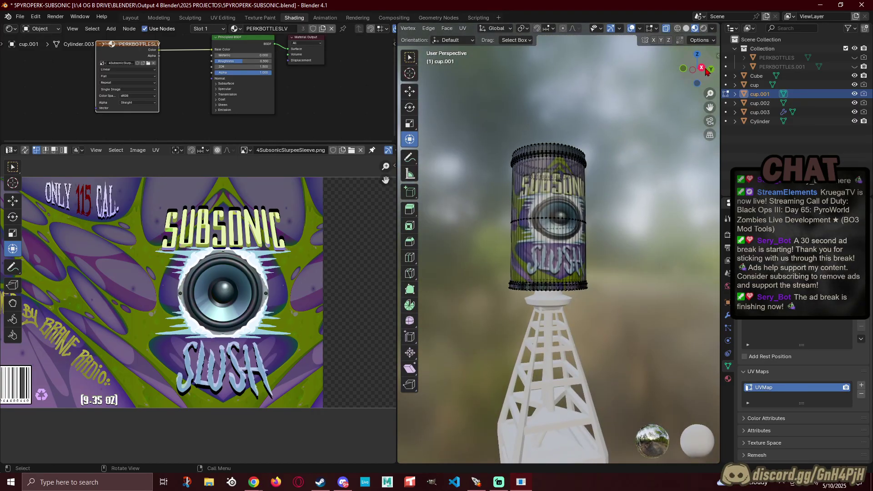
pyautogui.click(705, 69)
pyautogui.scroll(5, 541, 334)
pyautogui.keyDown('shift'); pyautogui.moveTo(528, 386); pyautogui.dragTo(533, 340, button='middle'); pyautogui.keyUp('shift')
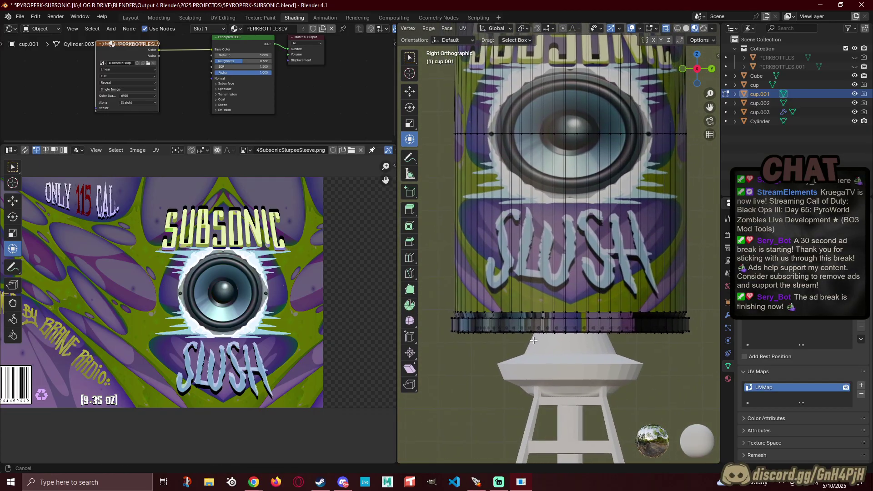
pyautogui.moveTo(435, 362); pyautogui.dragTo(706, 305)
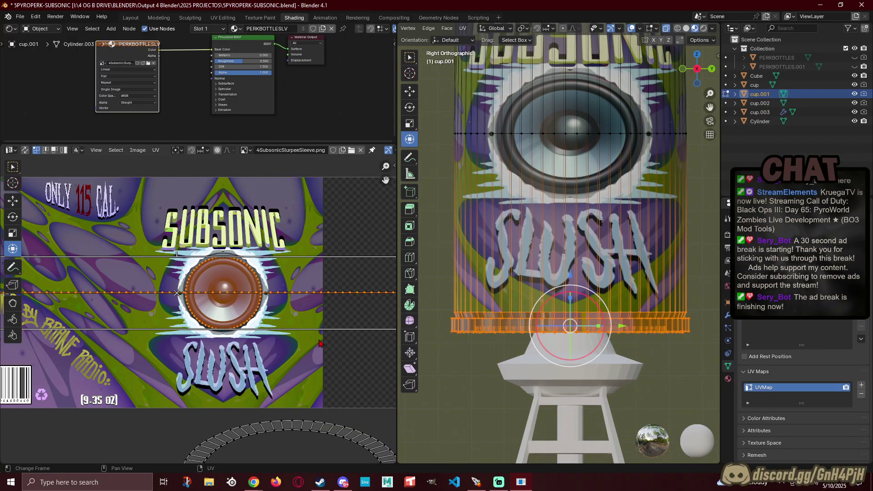
pyautogui.scroll(-4, 324, 349)
pyautogui.press('a')
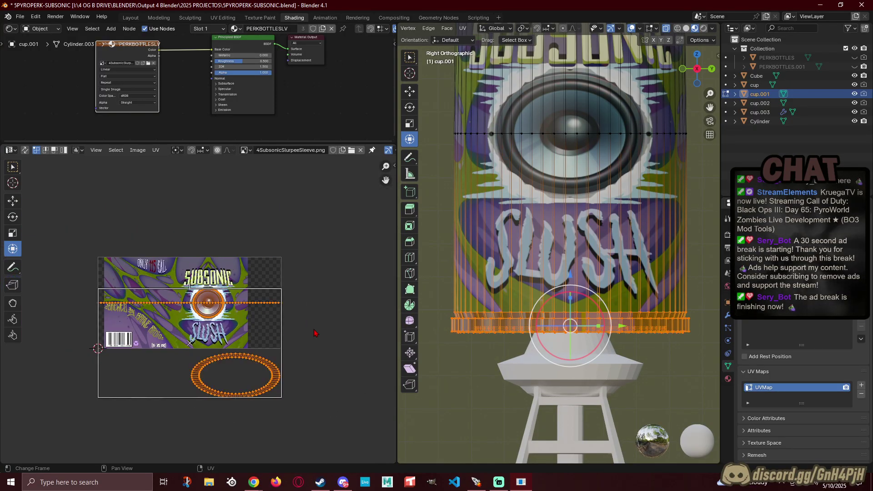
pyautogui.hotkey('alt', 'a')
# Step: Select the cup's bottom rim through the mesh, view it from below and widen the 3D viewport
pyautogui.moveTo(472, 370); pyautogui.dragTo(491, 374, button='middle')
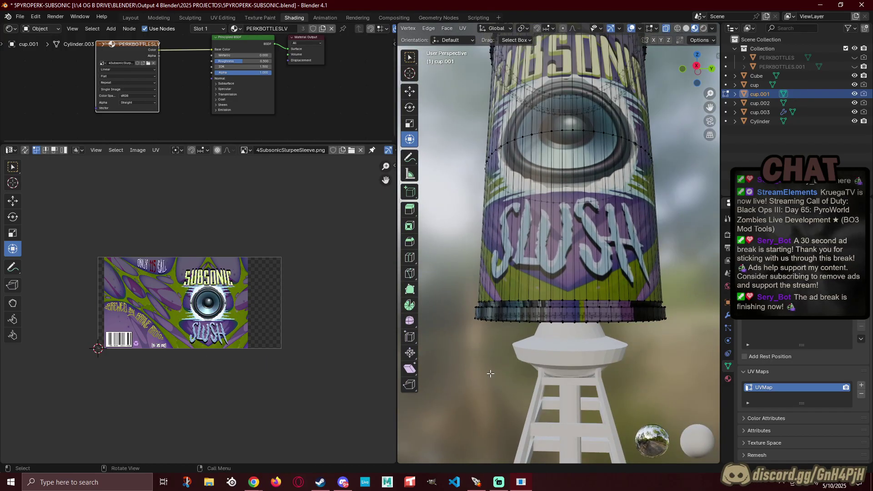
pyautogui.moveTo(451, 366); pyautogui.dragTo(704, 276)
pyautogui.moveTo(548, 341); pyautogui.dragTo(551, 307, button='middle')
pyautogui.scroll(5, 495, 28)
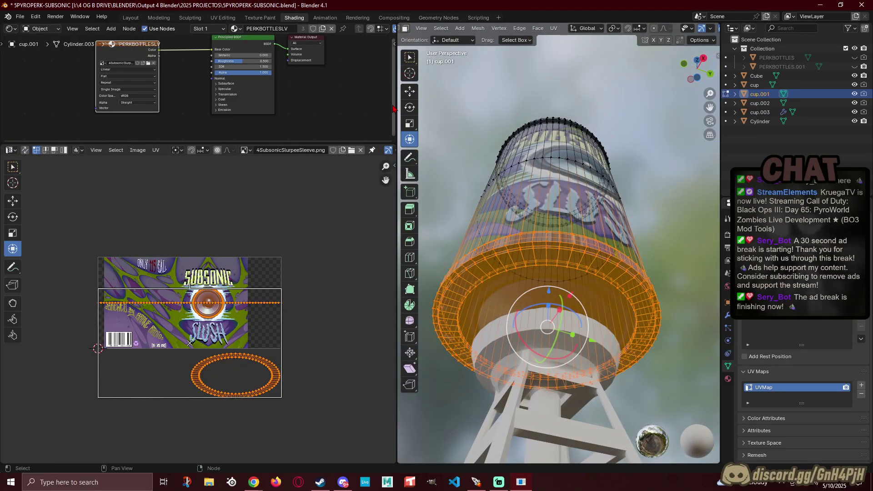
pyautogui.moveTo(397, 105); pyautogui.dragTo(237, 104)
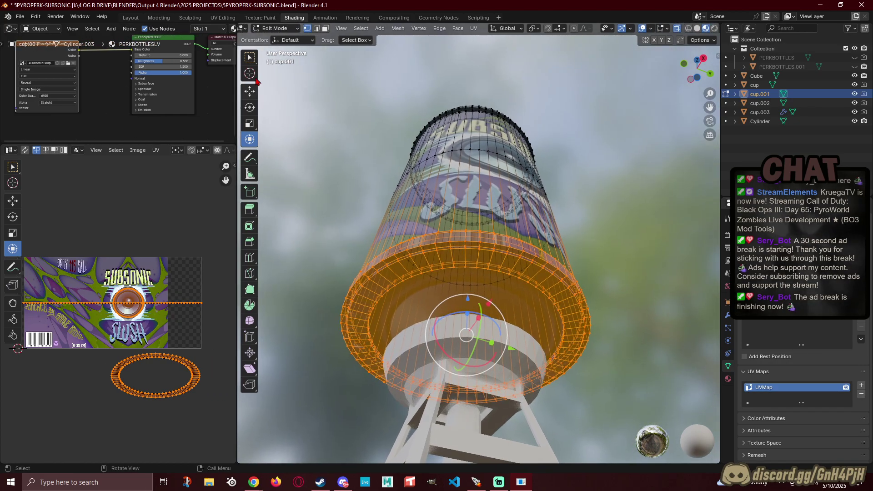
# Step: Switch to face selection, turn off X-ray display and remove the recessed bottom face from the rim selection
pyautogui.click(325, 29)
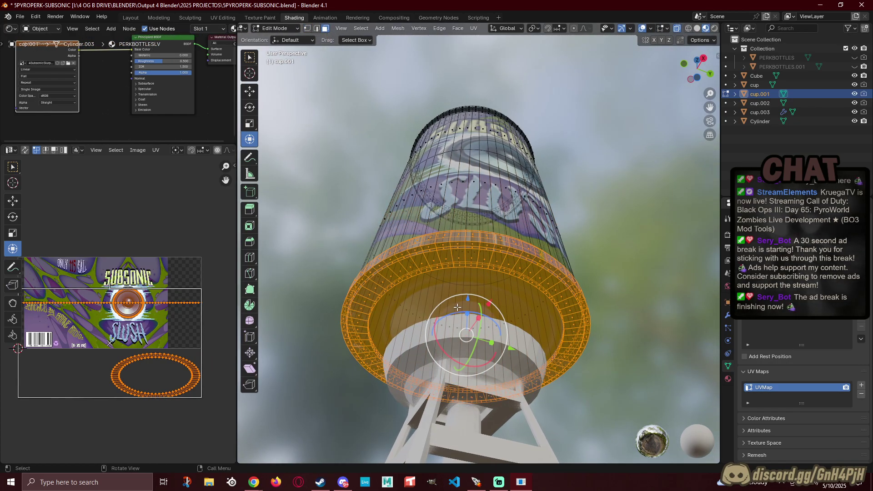
pyautogui.click(677, 29)
pyautogui.moveTo(436, 300); pyautogui.dragTo(448, 296, button='middle')
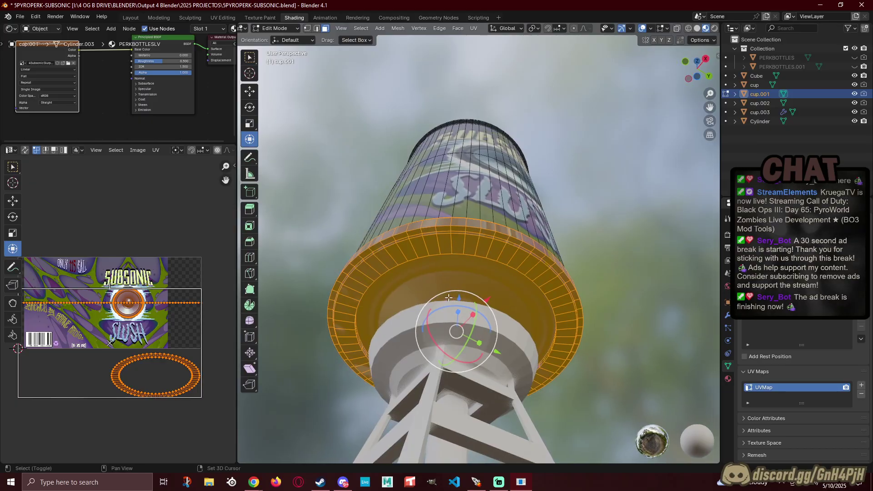
pyautogui.keyDown('shift'); pyautogui.click(438, 287); pyautogui.keyUp('shift')
pyautogui.moveTo(458, 257); pyautogui.dragTo(460, 268, button='middle')
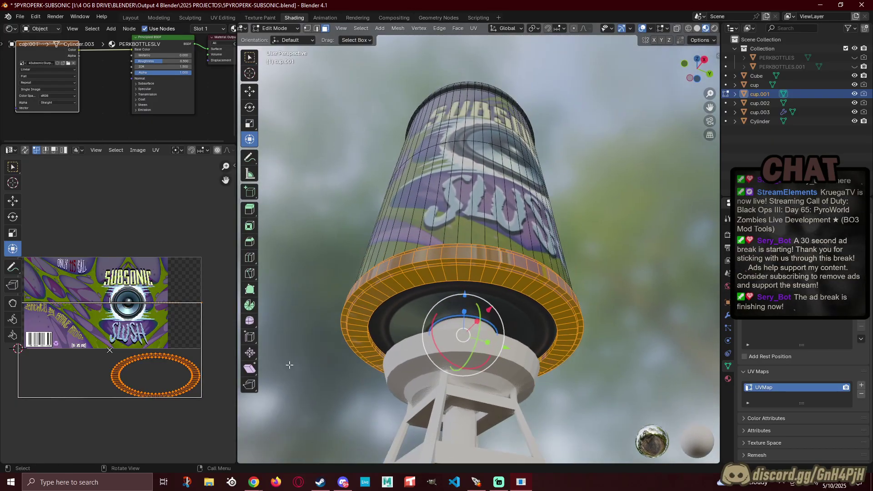
# Step: Scale the bottom rim's UVs to 0 and move the point about 0.09 in X and 0.51 in Y onto the speaker
pyautogui.press('s')
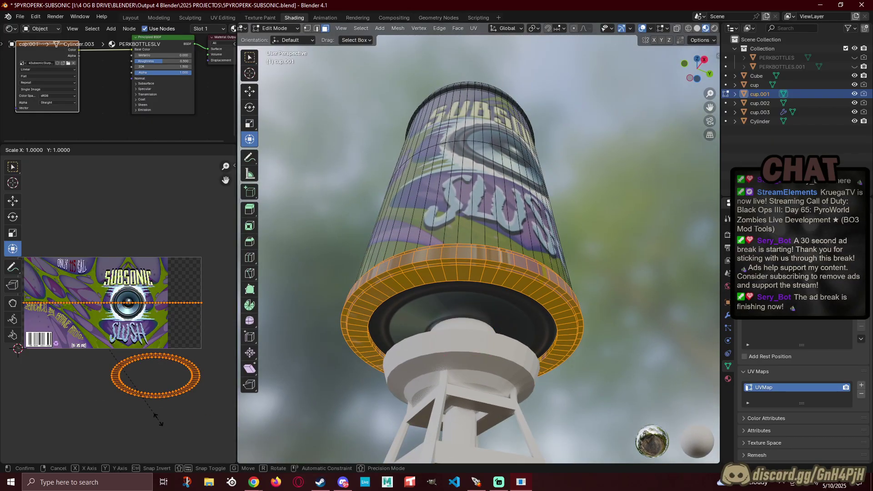
pyautogui.press('0')
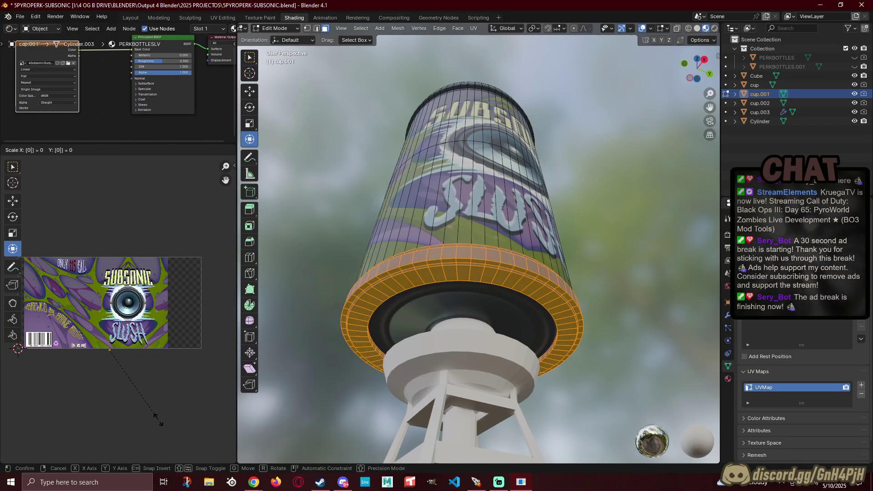
pyautogui.press('Return')
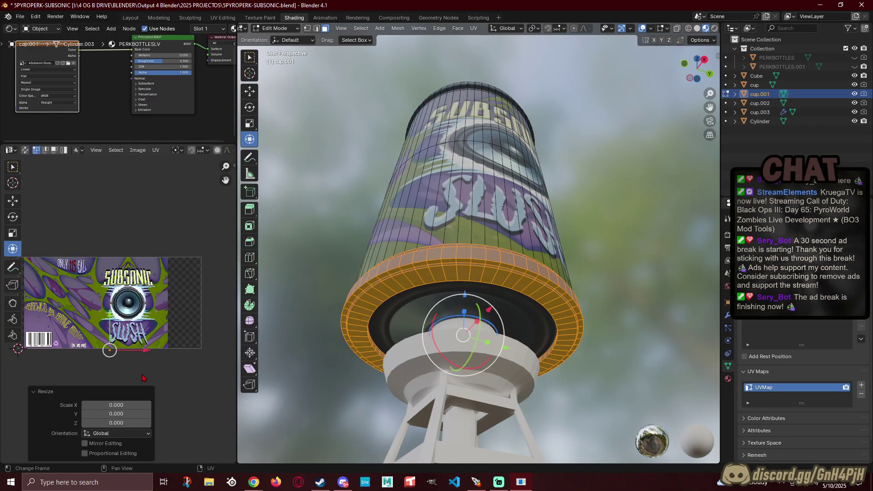
pyautogui.press('g')
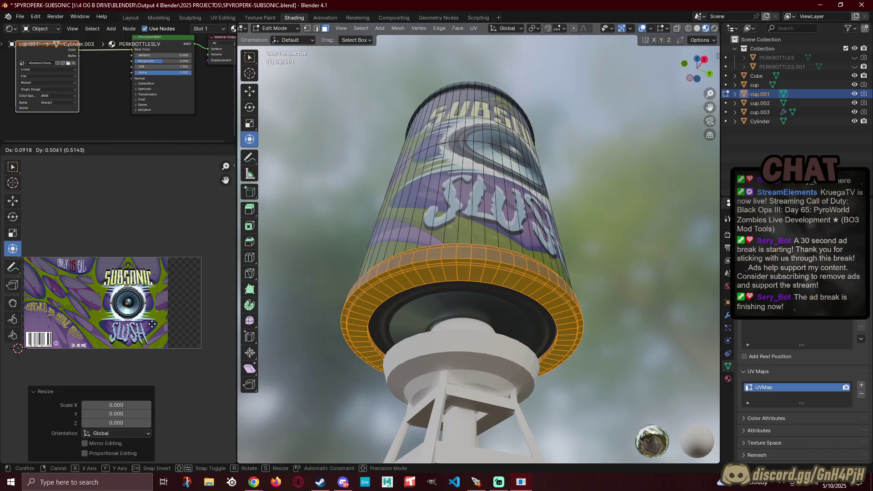
pyautogui.click(153, 323)
# Step: Deselect the bottom rim, return to object mode and view the whole cup on its tower from the label side
pyautogui.click(630, 205)
pyautogui.moveTo(630, 205); pyautogui.dragTo(622, 274, button='middle')
pyautogui.press('Tab')
pyautogui.scroll(-3, 622, 275)
pyautogui.moveTo(566, 228); pyautogui.dragTo(495, 290, button='middle')
pyautogui.scroll(-5, 569, 245)
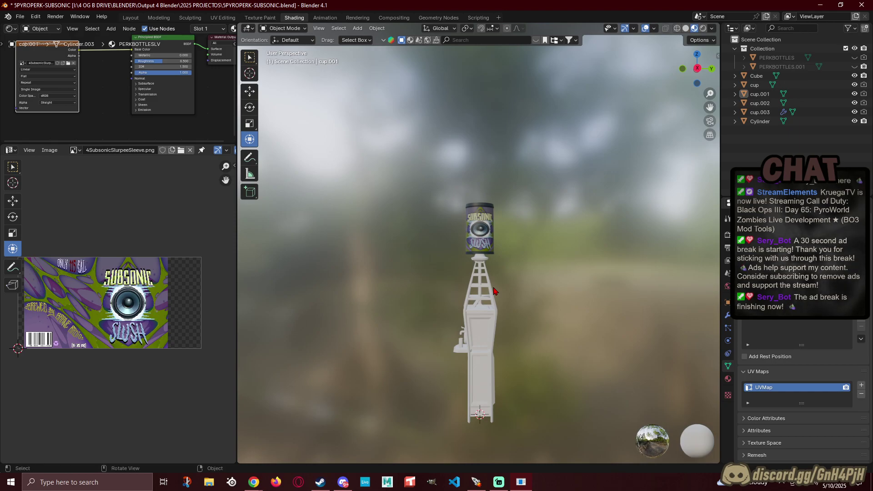
# Step: Rotate the labelled cup -89° around the global Z axis so its logo faces the tower's tap side, and deselect it
pyautogui.moveTo(484, 295); pyautogui.dragTo(512, 302, button='middle')
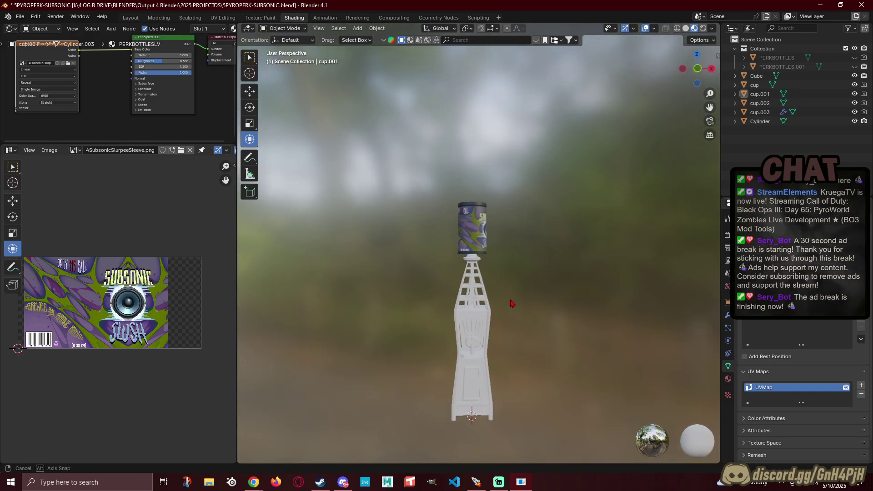
pyautogui.click(473, 225)
pyautogui.scroll(2, 505, 181)
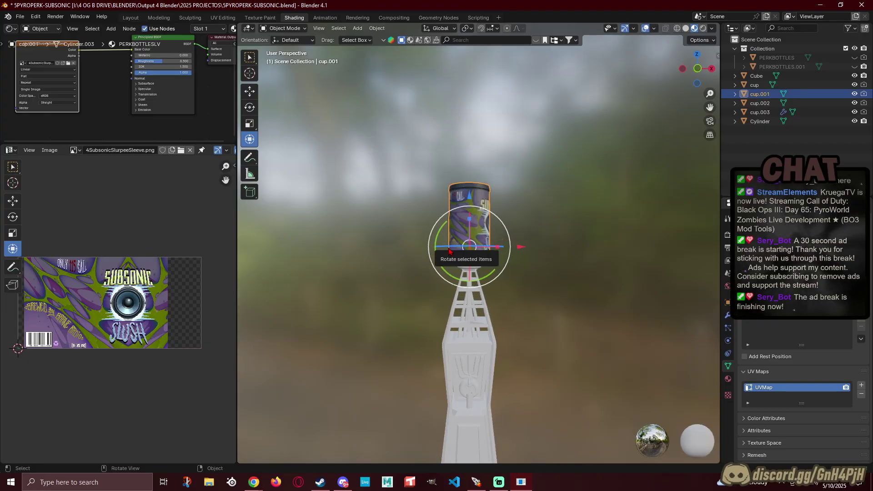
pyautogui.moveTo(447, 249); pyautogui.dragTo(441, 247)
pyautogui.moveTo(500, 247); pyautogui.dragTo(470, 251)
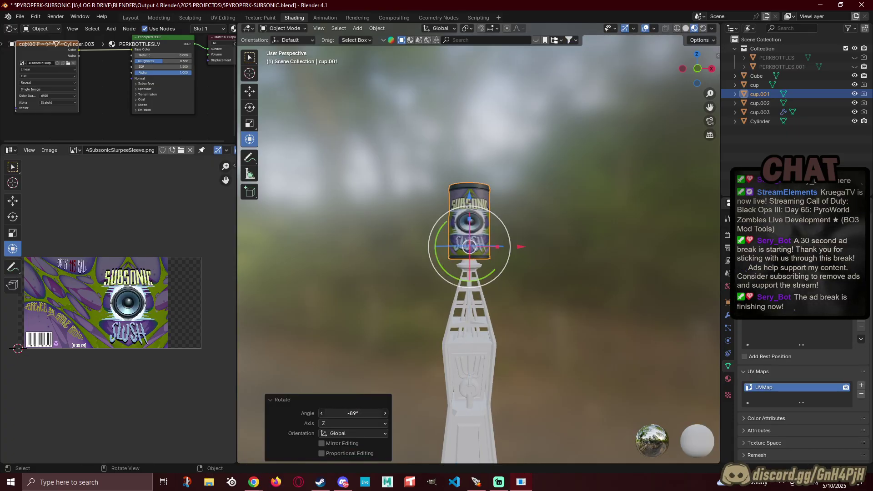
pyautogui.click(376, 276)
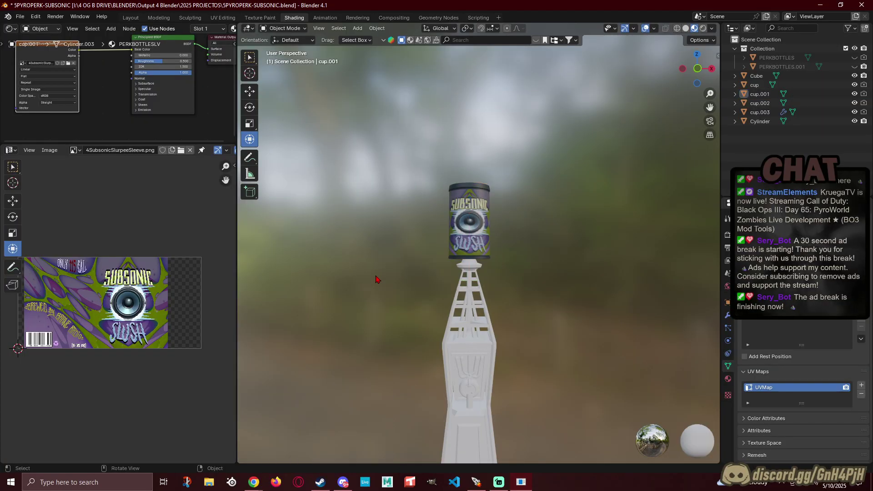
# Step: Inspect the cup's label alignment with the tower from the front, sides and back
pyautogui.scroll(-2, 383, 280)
pyautogui.moveTo(384, 280); pyautogui.dragTo(430, 269, button='middle')
pyautogui.moveTo(478, 262); pyautogui.dragTo(606, 283, button='middle')
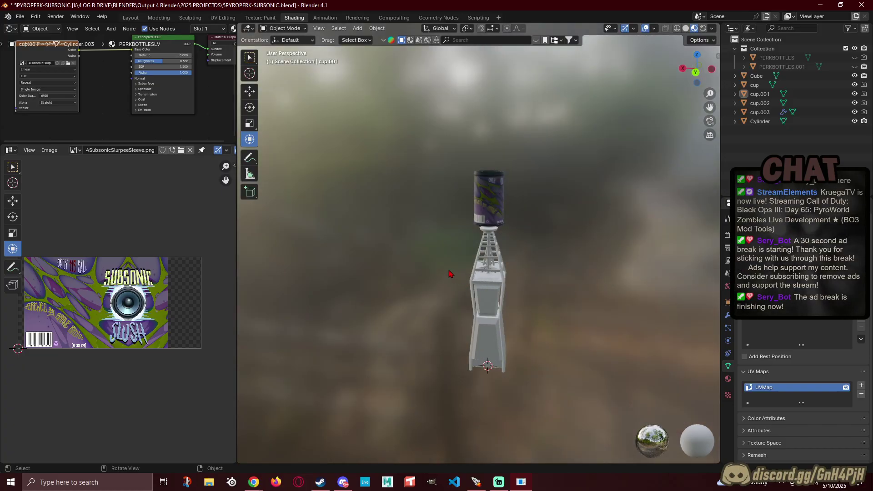
pyautogui.moveTo(450, 273); pyautogui.dragTo(253, 266, button='middle')
pyautogui.moveTo(432, 261); pyautogui.dragTo(419, 259, button='middle')
pyautogui.scroll(3, 486, 298)
pyautogui.moveTo(490, 304); pyautogui.dragTo(447, 259, button='middle')
pyautogui.scroll(1, 497, 299)
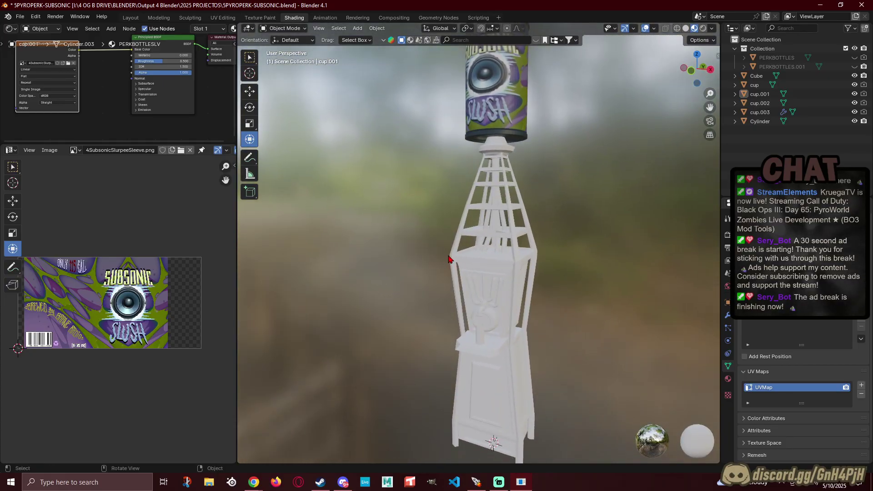
# Step: Select all faces of the tower in edit mode and assign the existing RIBTEX material to it
pyautogui.click(508, 384)
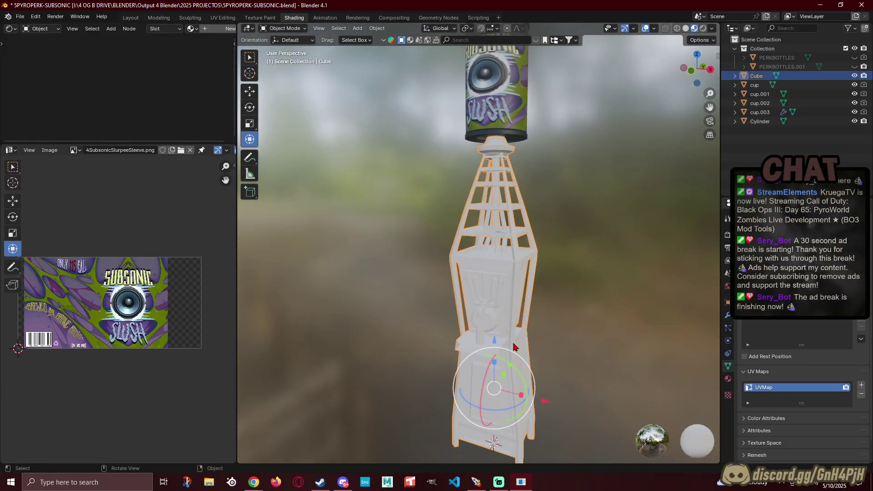
pyautogui.press('Tab')
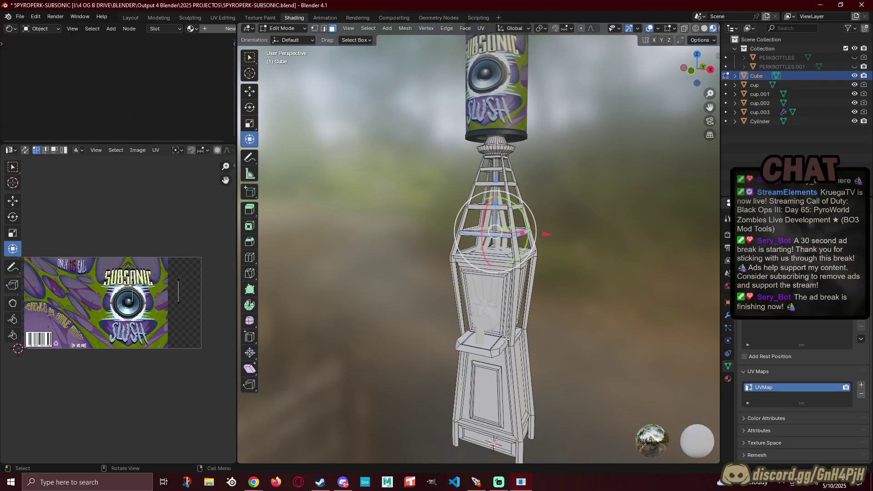
pyautogui.press('a')
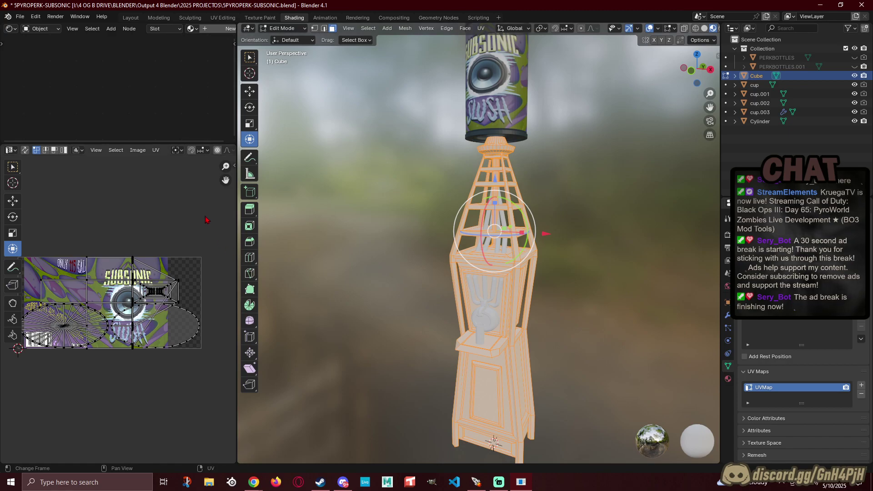
pyautogui.click(193, 28)
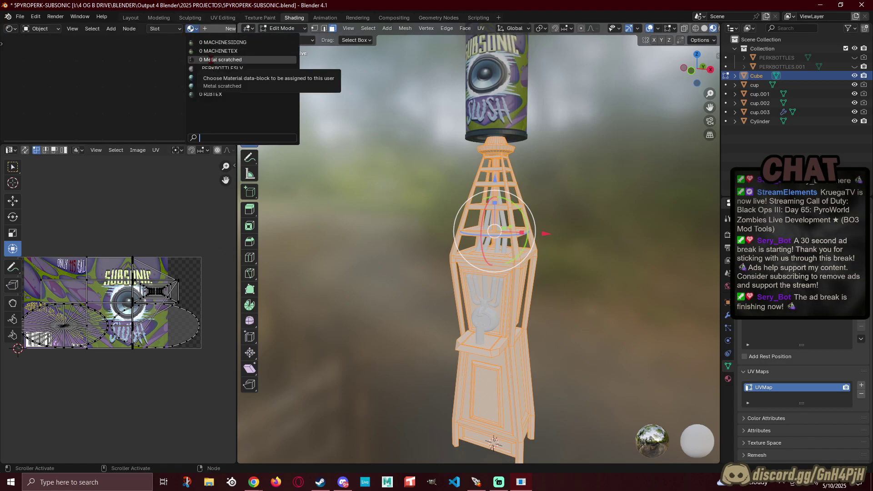
pyautogui.click(208, 94)
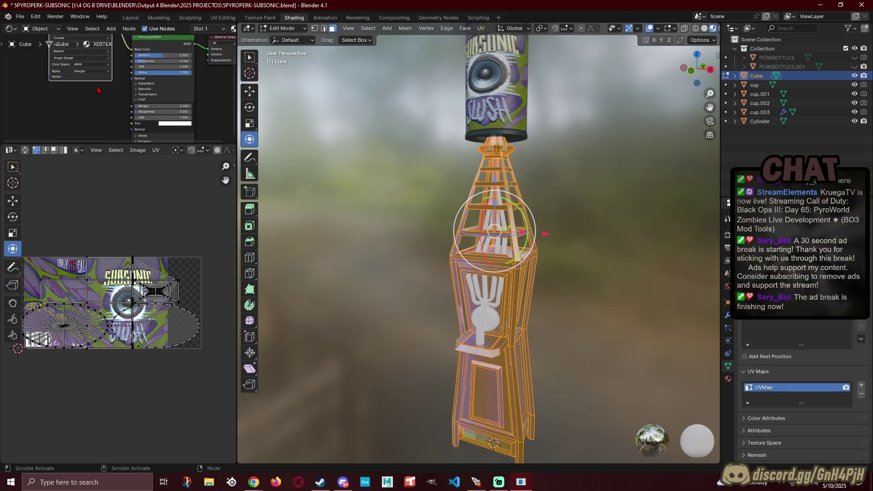
pyautogui.click(339, 256)
pyautogui.press('a')
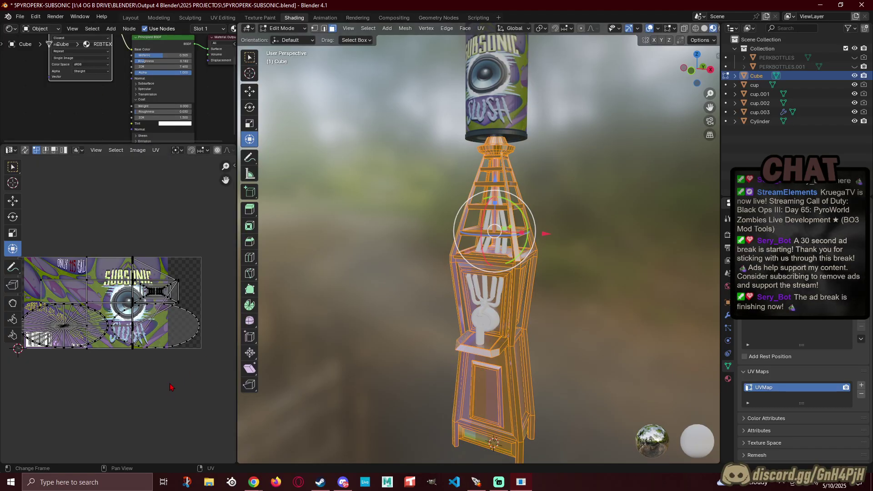
# Step: Display 256 palette.png behind the tower's UVs and bring the texture node and palette into view
pyautogui.scroll(-8, 214, 152)
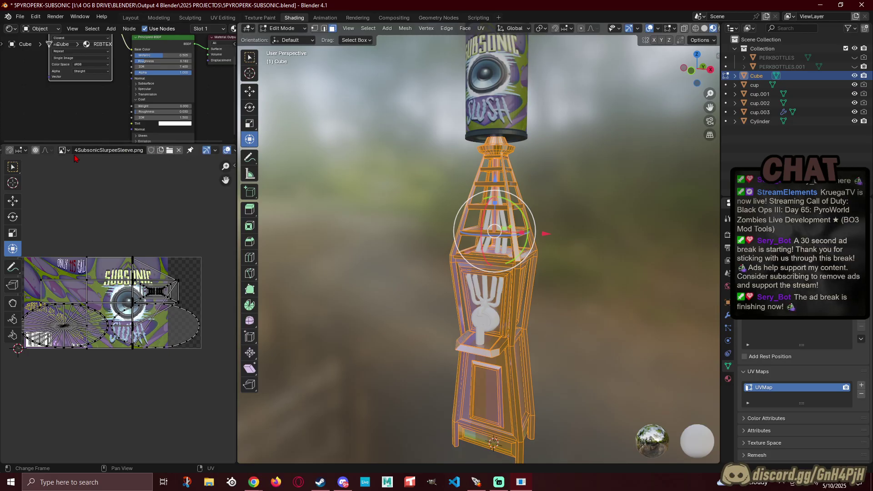
pyautogui.click(64, 150)
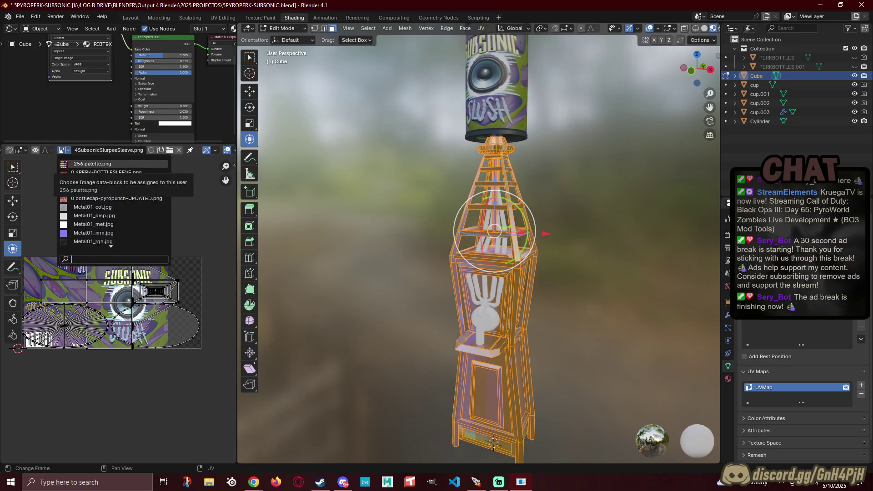
pyautogui.click(68, 164)
pyautogui.moveTo(78, 38); pyautogui.dragTo(86, 72, button='middle')
pyautogui.scroll(10, 130, 287)
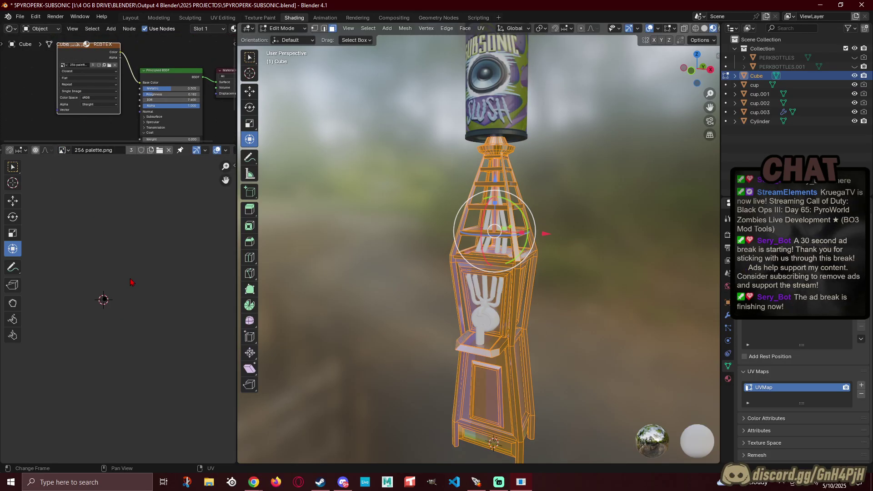
pyautogui.moveTo(101, 279); pyautogui.dragTo(219, 340, button='middle')
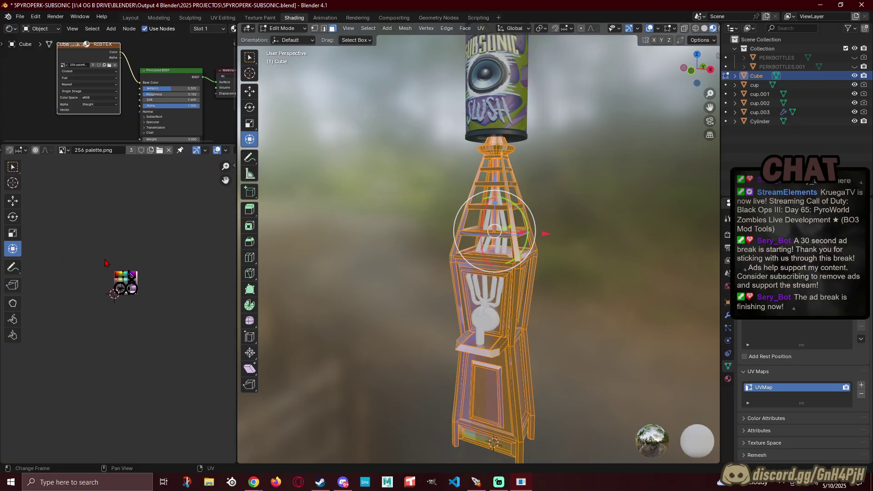
pyautogui.scroll(3, 104, 269)
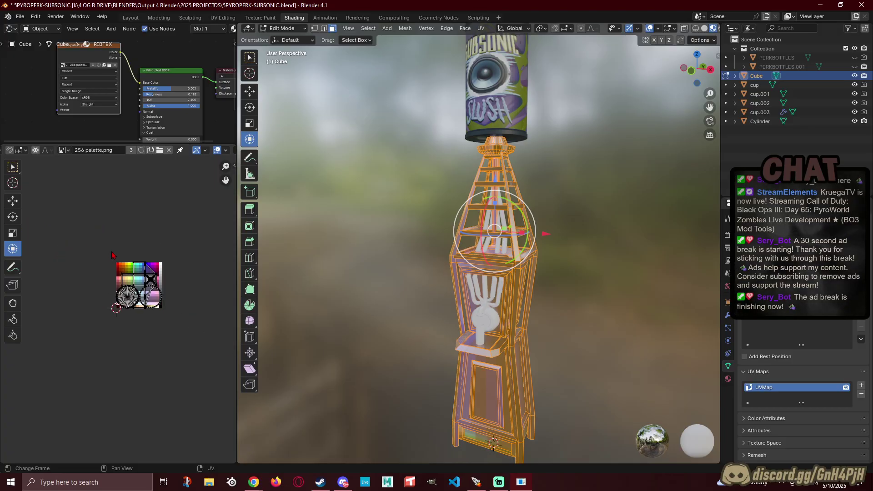
# Step: Replace the RIBTEX material's texture with the tall tumblr palette image from the Palettes folder
pyautogui.click(109, 65)
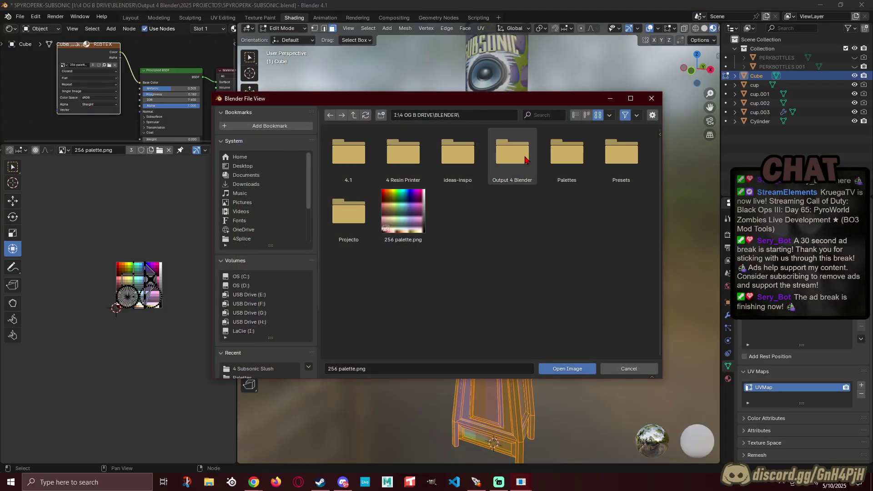
pyautogui.click(576, 158)
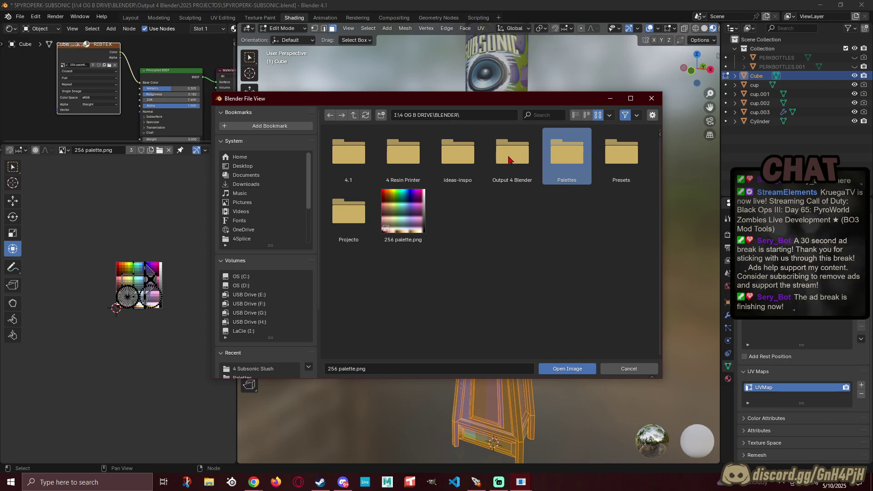
pyautogui.doubleClick(555, 167)
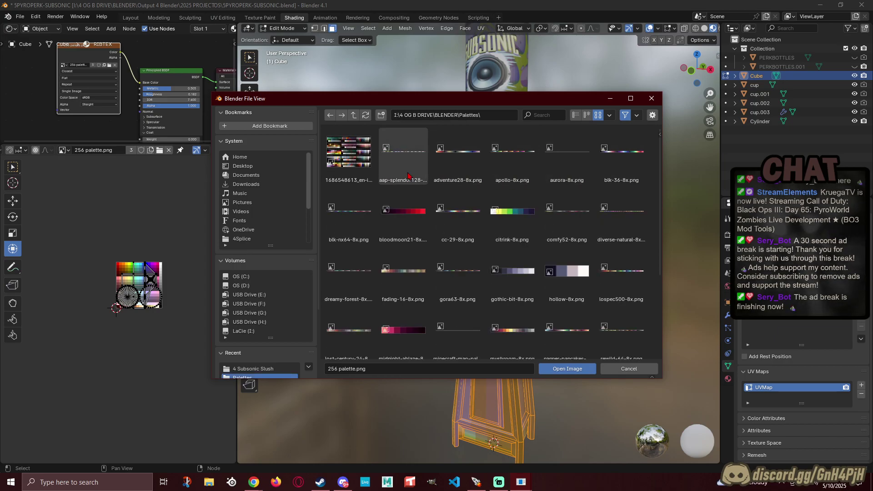
pyautogui.scroll(-1, 511, 204)
pyautogui.scroll(-3, 537, 228)
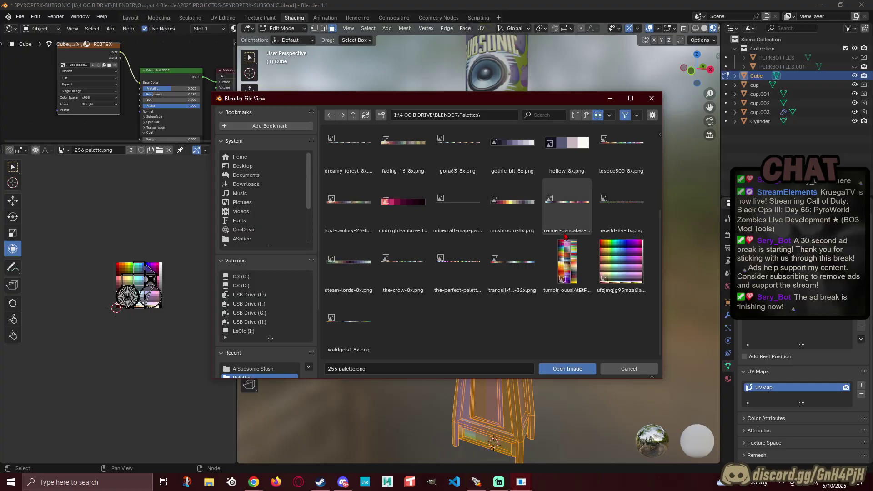
pyautogui.doubleClick(565, 261)
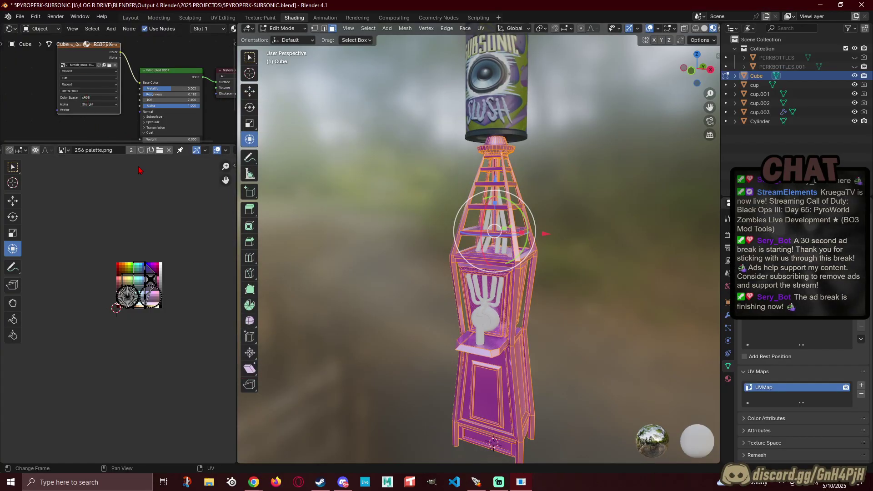
# Step: Display the tumblr palette image behind the tower's UVs and frame the whole UV layout
pyautogui.scroll(2, 165, 293)
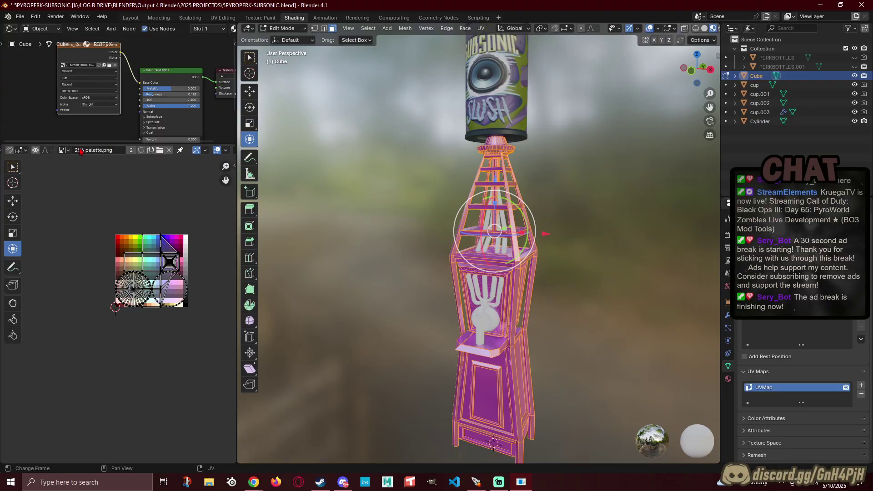
pyautogui.click(63, 151)
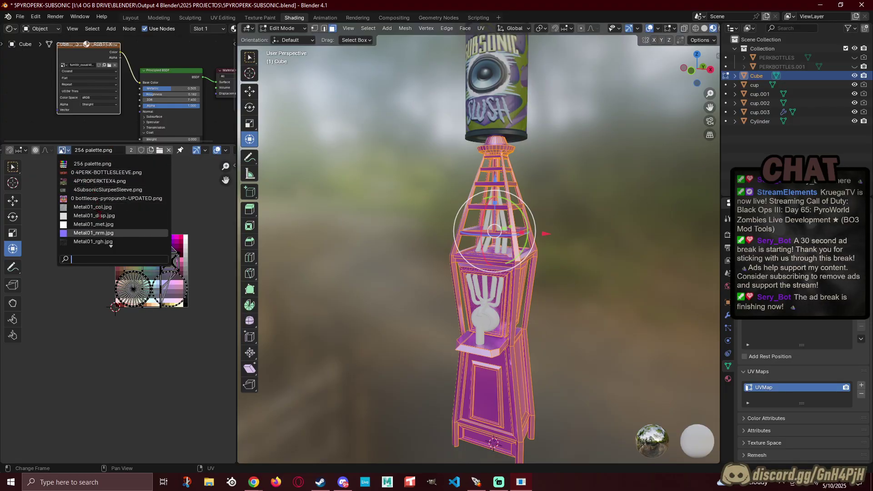
pyautogui.scroll(-2, 105, 209)
pyautogui.click(102, 241)
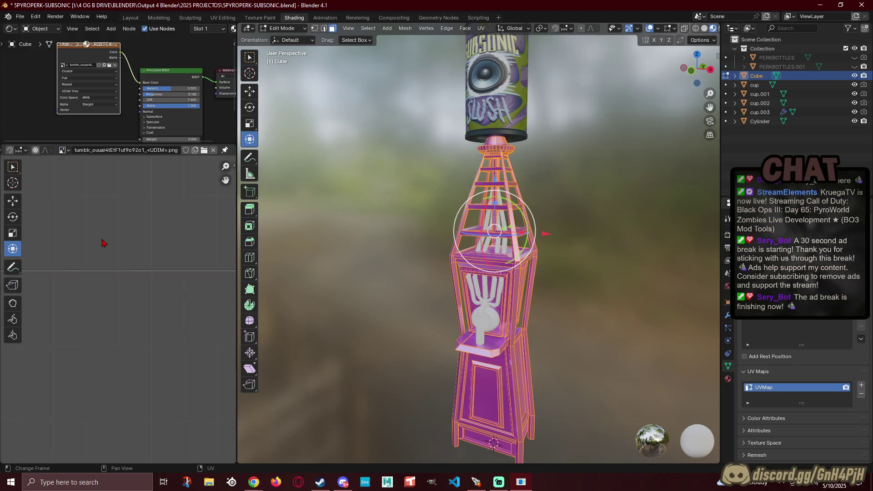
pyautogui.scroll(-14, 148, 274)
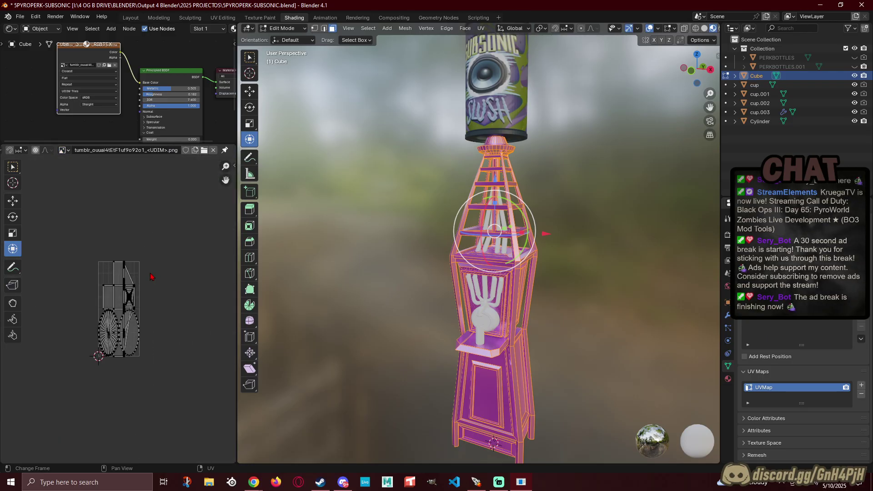
pyautogui.scroll(3, 147, 266)
pyautogui.scroll(2, 150, 291)
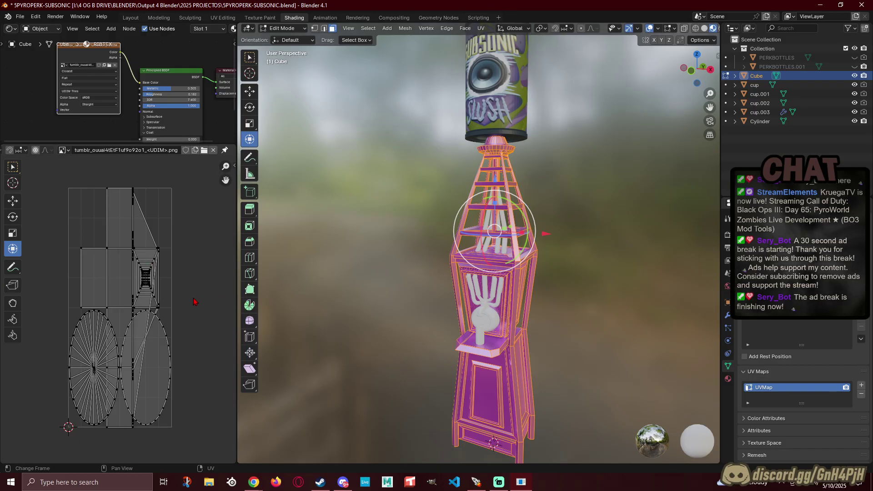
# Step: Load the ufzjmqjg95mza6iaq7jgpoji163q.webp palette as the RIBTEX texture and display it behind the tower's UVs
pyautogui.click(108, 66)
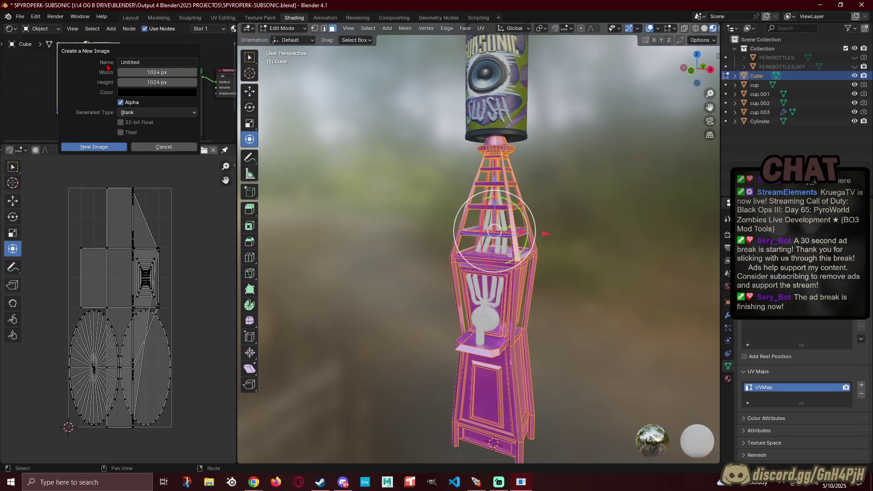
pyautogui.click(157, 148)
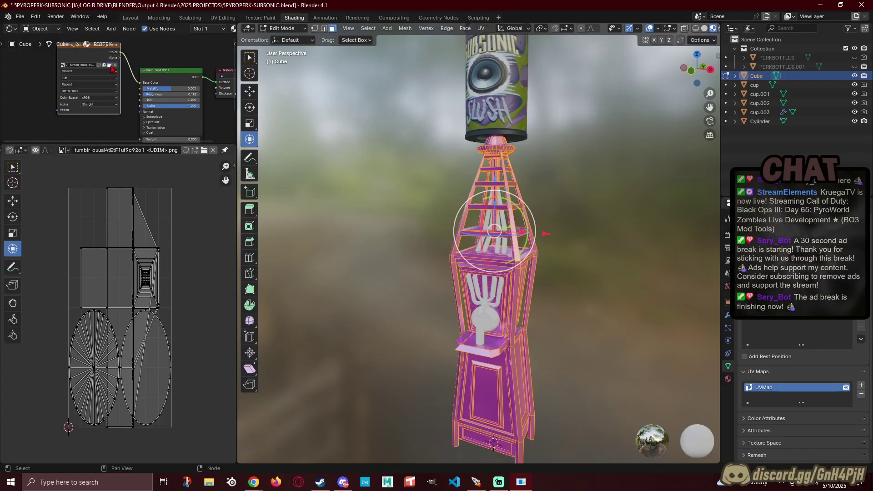
pyautogui.click(111, 67)
pyautogui.scroll(-3, 403, 214)
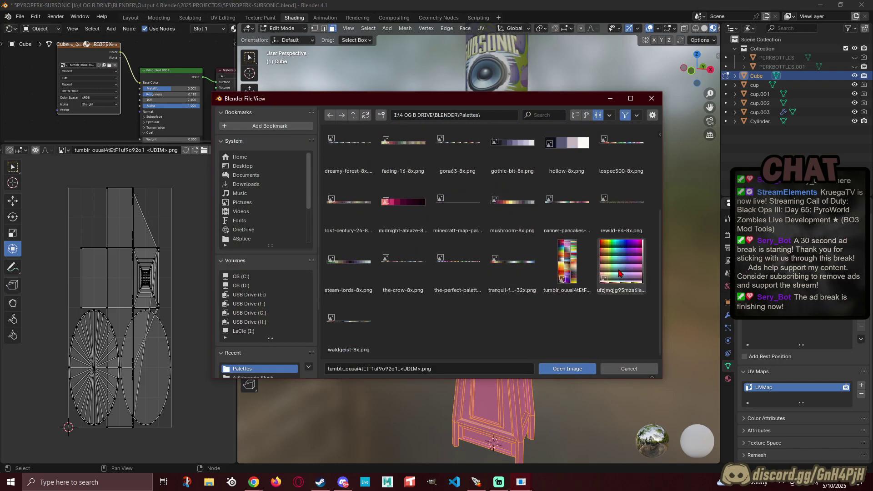
pyautogui.doubleClick(618, 274)
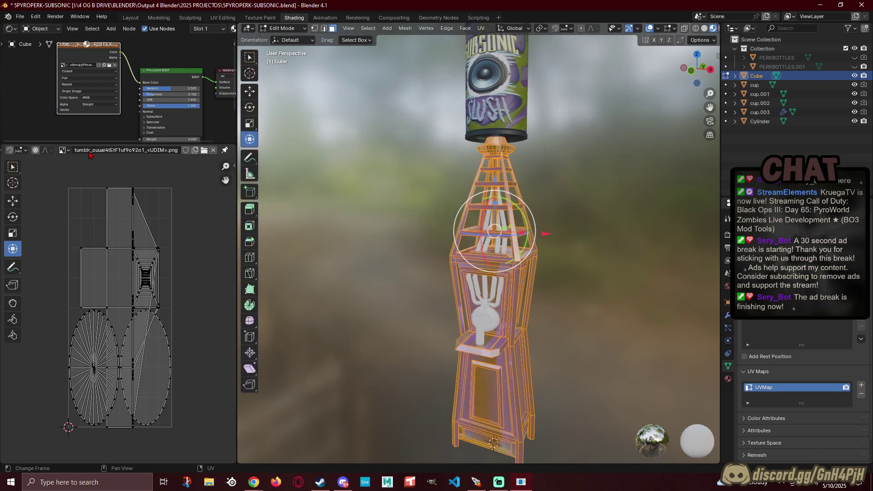
pyautogui.click(64, 150)
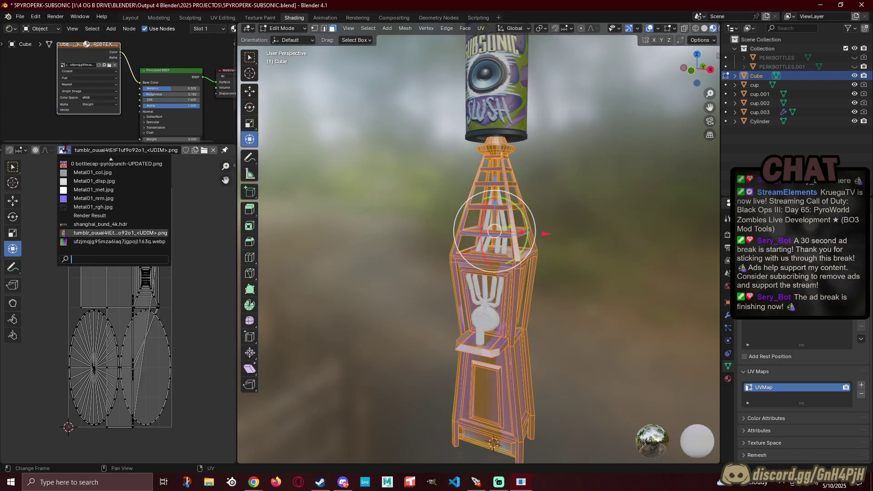
pyautogui.click(109, 241)
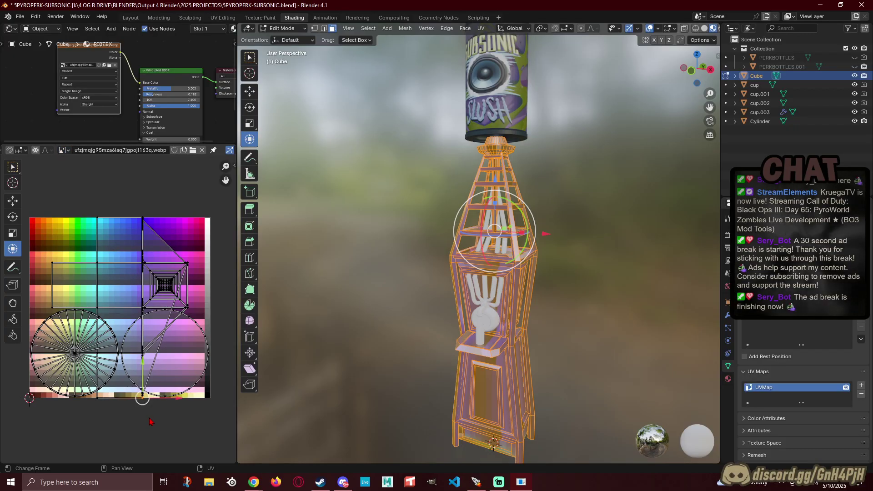
# Step: Select all of the tower's UVs and collapse them to a single point with a scale of 0
pyautogui.press('s')
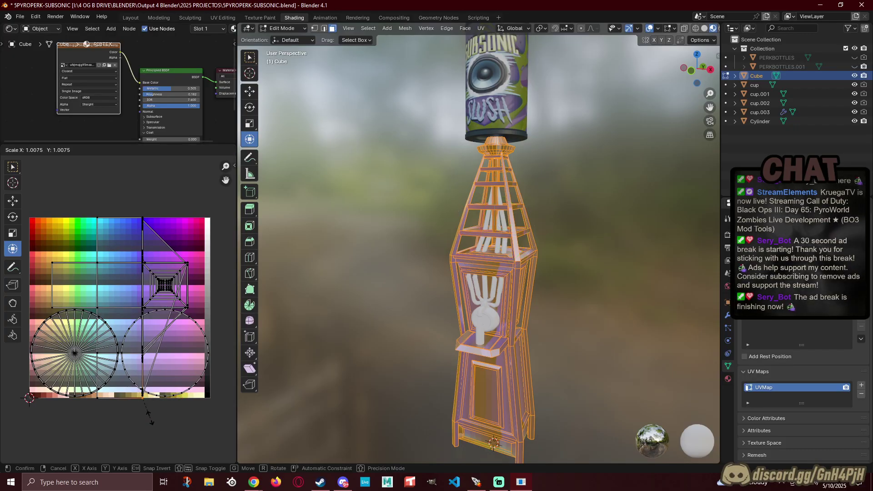
pyautogui.click(150, 418)
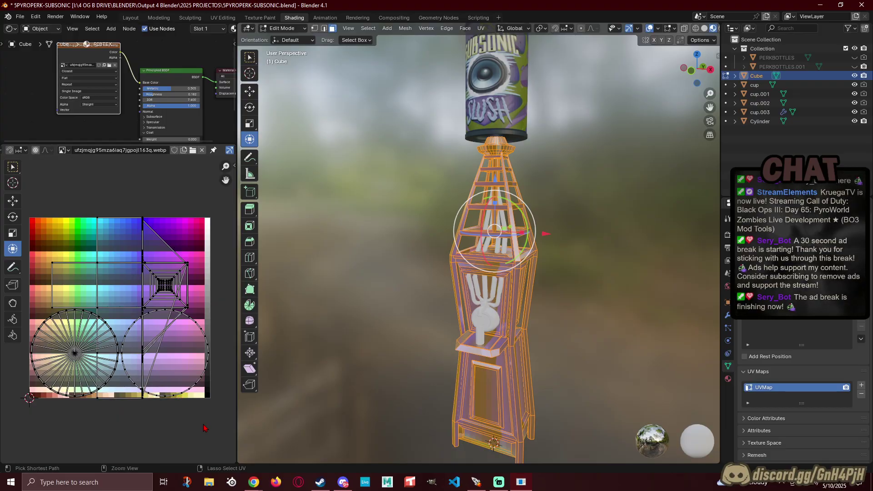
pyautogui.press('a')
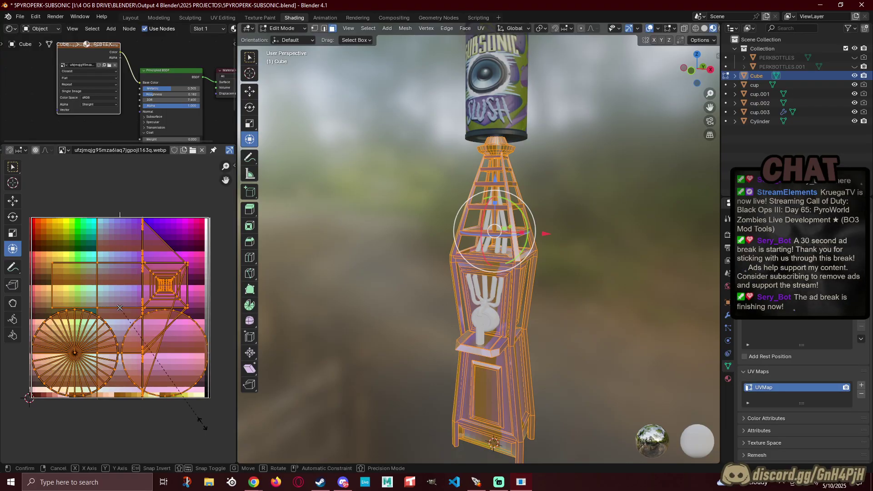
pyautogui.press('s')
pyautogui.press('0')
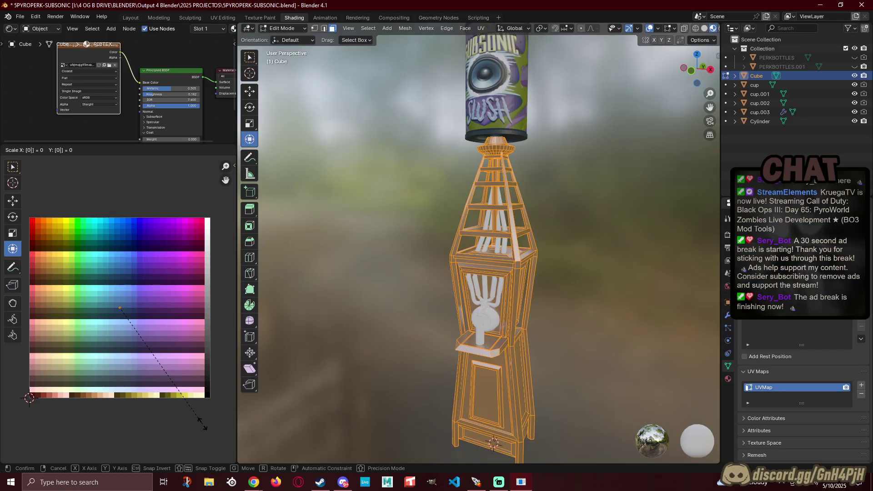
pyautogui.click(203, 427)
# Step: Move the collapsed UV point onto the black swatch at the lower end of the palette's greyscale column
pyautogui.click(142, 349)
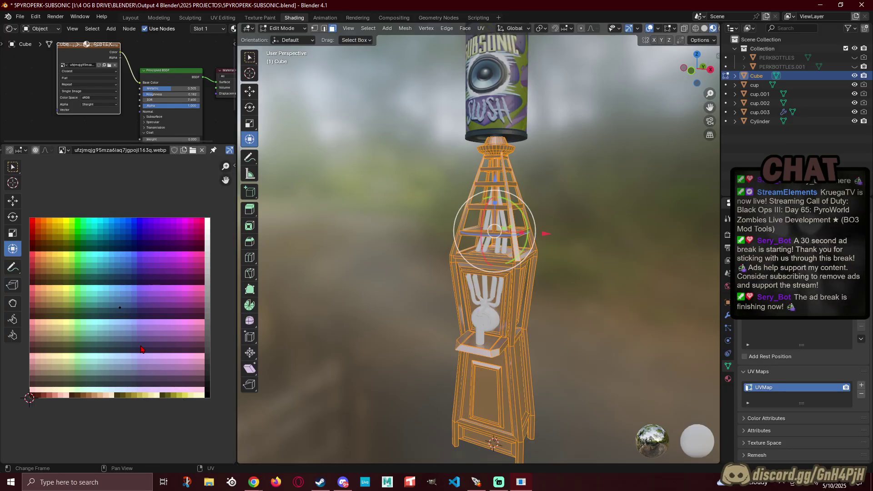
pyautogui.click(121, 307)
pyautogui.press('g')
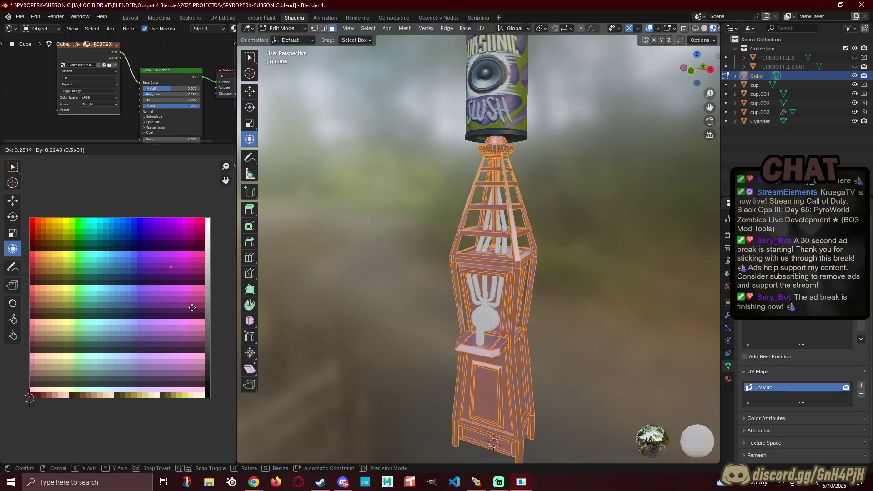
pyautogui.click(227, 434)
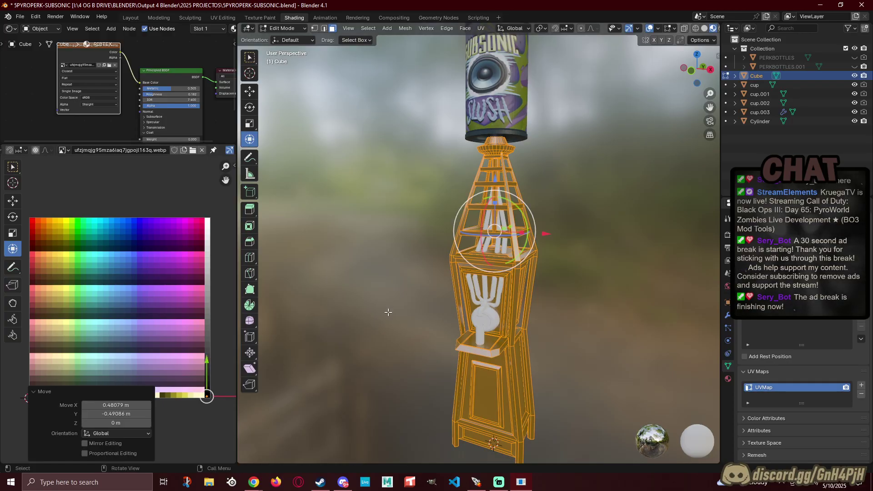
# Step: Deselect the tower mesh to examine its colour from several sides, and reselect all its faces
pyautogui.click(388, 312)
pyautogui.moveTo(388, 312); pyautogui.dragTo(305, 272, button='middle')
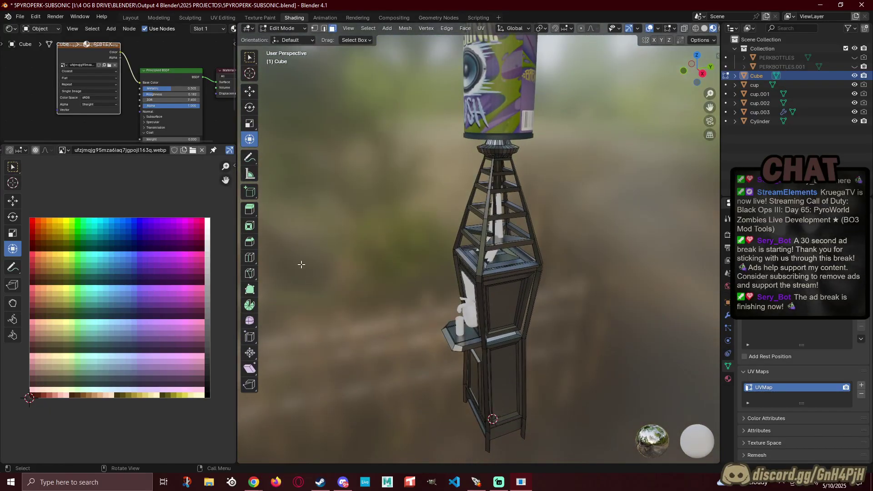
pyautogui.moveTo(396, 261); pyautogui.dragTo(408, 246, button='middle')
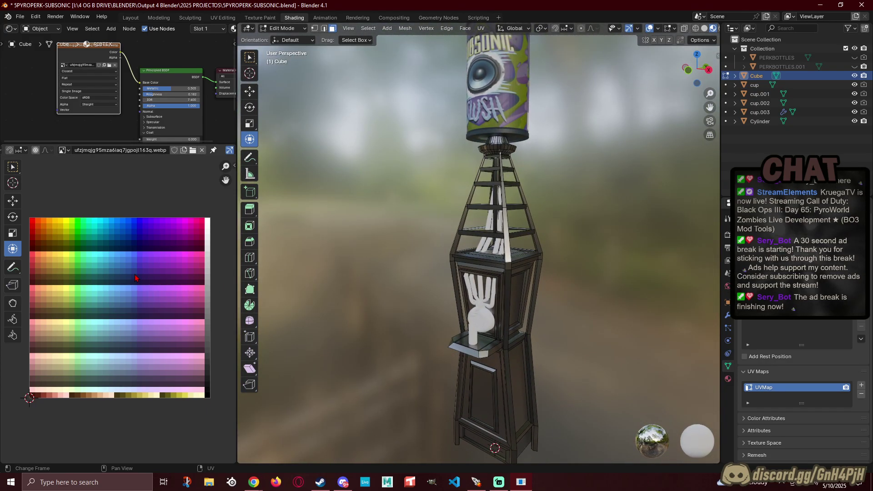
pyautogui.press('a')
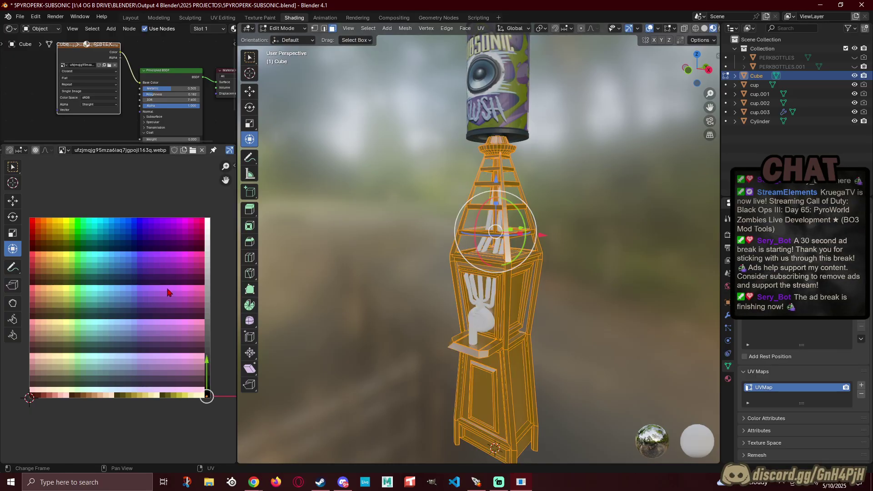
# Step: Move all of the tower mesh's UVs onto the dark violet-blue swatch of the palette and deselect the mesh
pyautogui.press('g')
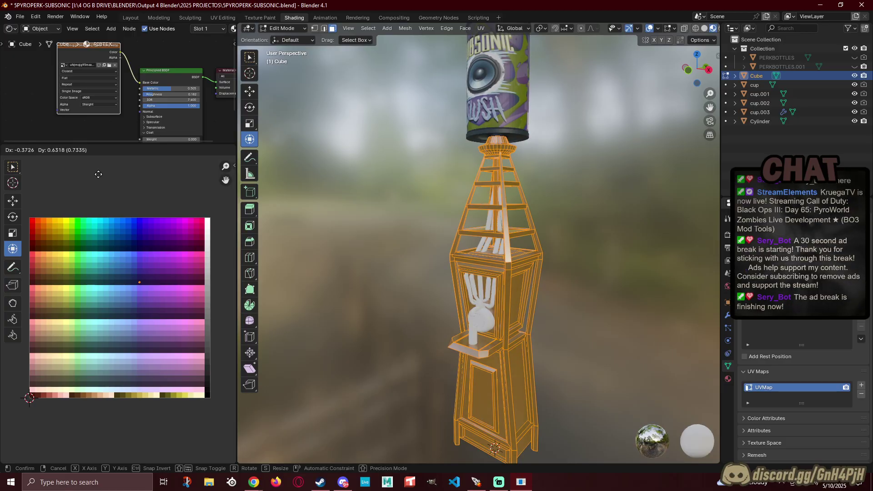
pyautogui.click(99, 174)
pyautogui.click(351, 229)
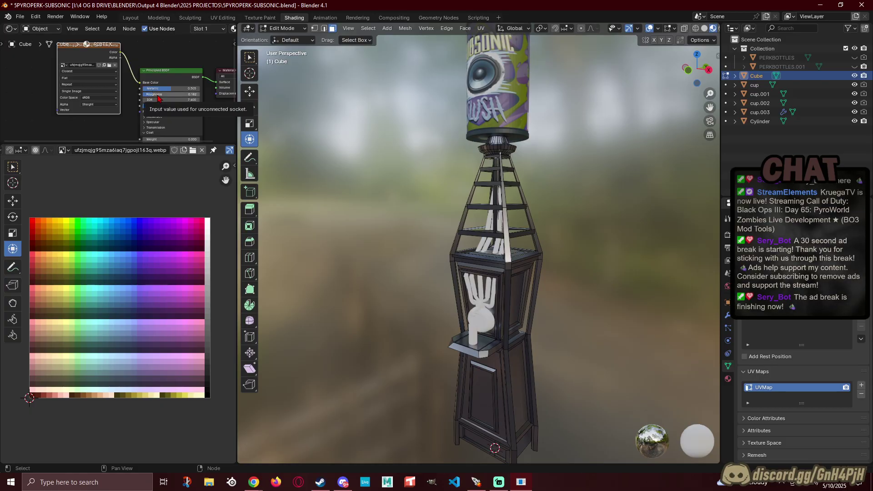
# Step: Raise the RIBTEX material's roughness to 1.000 and inspect the tower in Object Mode
pyautogui.scroll(-4, 200, 29)
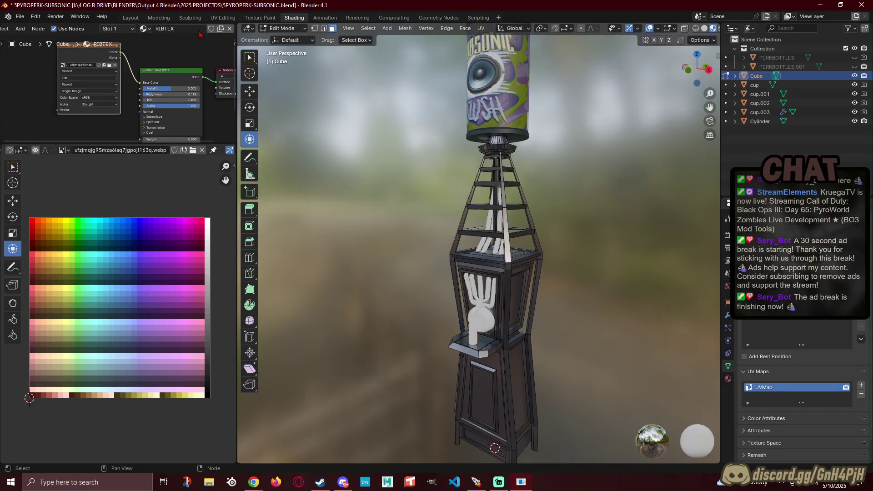
pyautogui.moveTo(155, 98); pyautogui.dragTo(200, 94)
pyautogui.moveTo(345, 228); pyautogui.dragTo(403, 275, button='middle')
pyautogui.press('Tab')
pyautogui.click(367, 236)
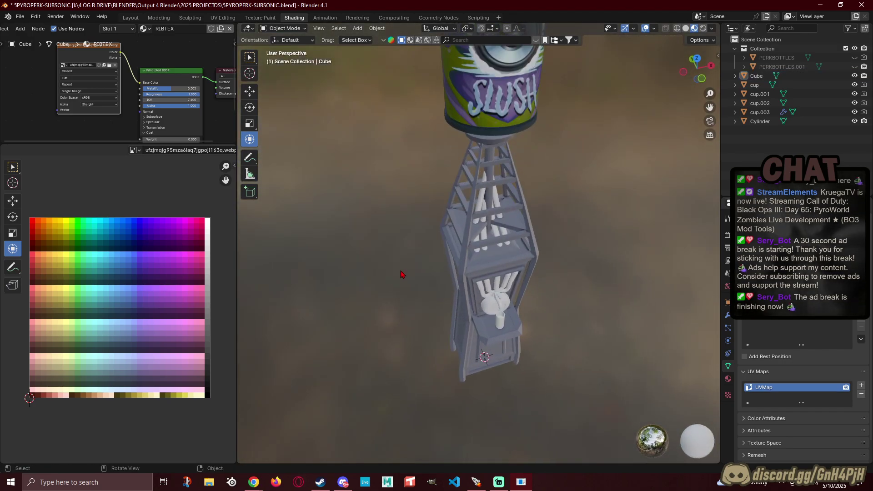
pyautogui.scroll(-2, 405, 276)
pyautogui.moveTo(585, 324); pyautogui.dragTo(546, 298, button='middle')
pyautogui.moveTo(425, 233); pyautogui.dragTo(444, 231, button='middle')
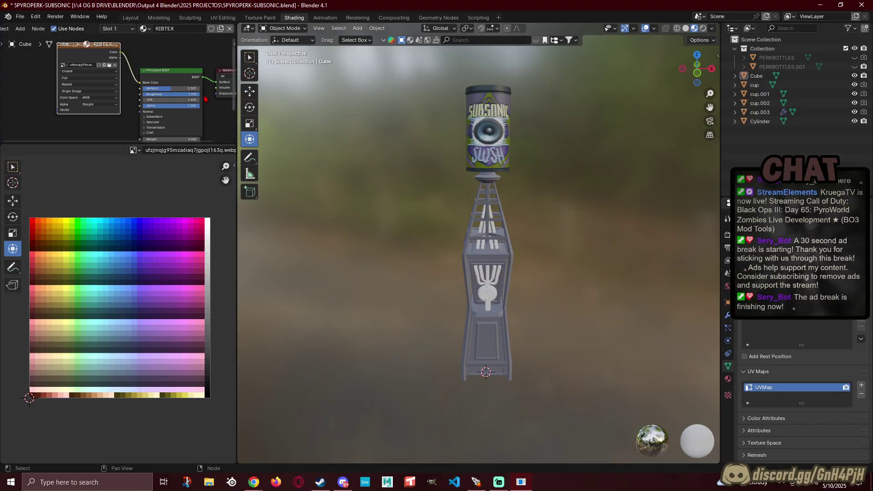
# Step: Leave the palette image unchanged and put the tower mesh back into Edit Mode
pyautogui.click(106, 65)
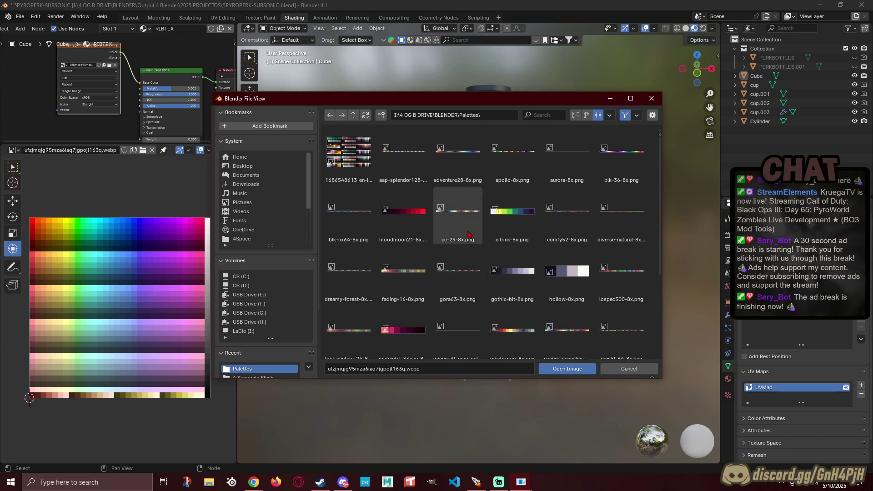
pyautogui.click(625, 369)
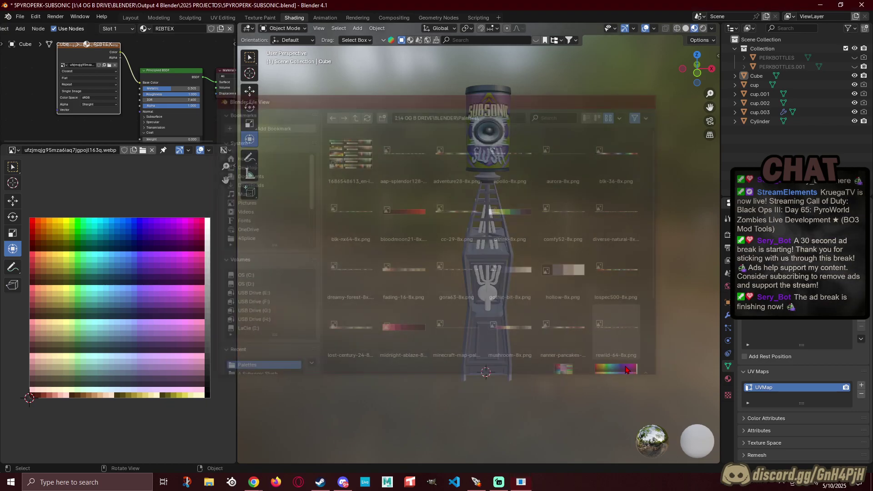
pyautogui.click(481, 337)
pyautogui.press('Tab')
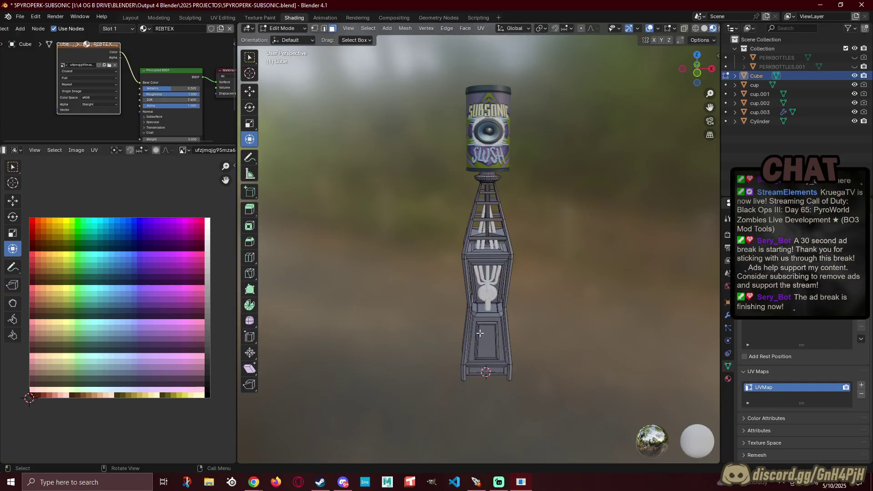
pyautogui.scroll(5, 445, 287)
pyautogui.moveTo(440, 339); pyautogui.dragTo(412, 351, button='middle')
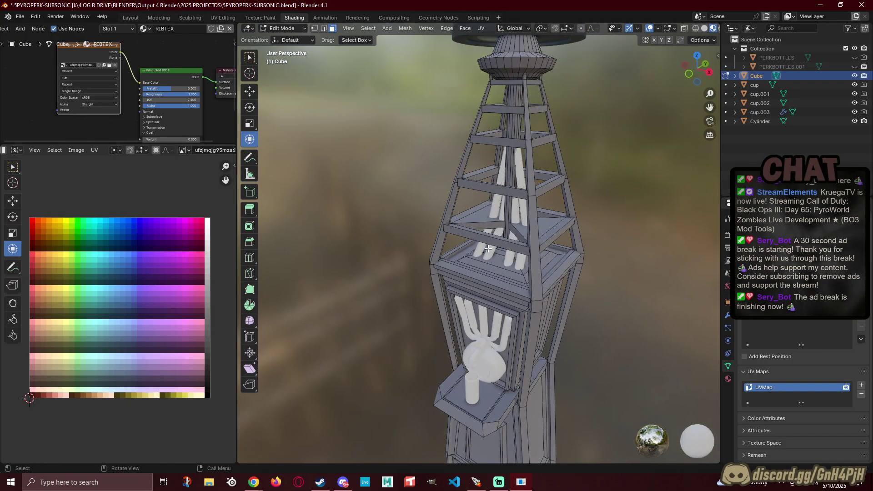
pyautogui.press('l')
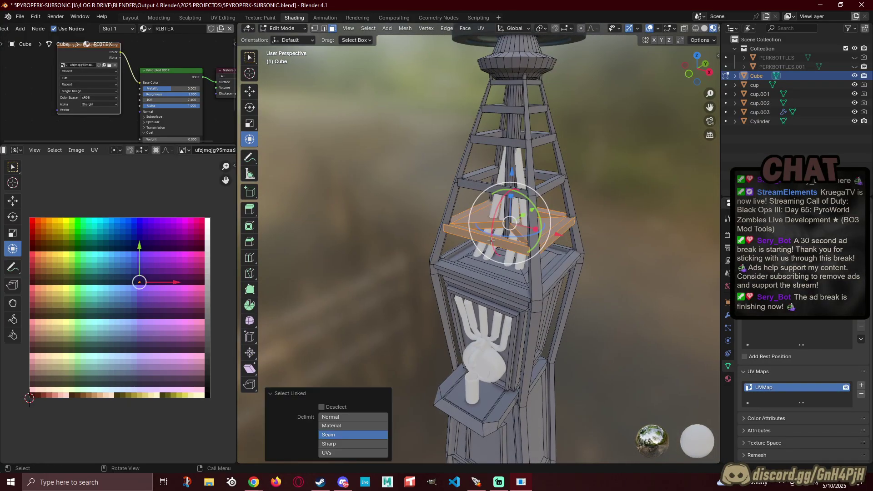
pyautogui.press('l')
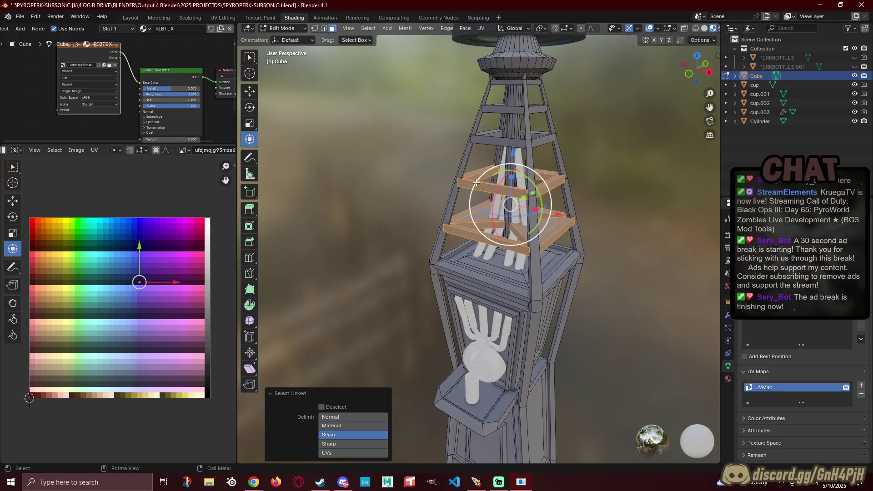
pyautogui.press('l')
pyautogui.press('l')
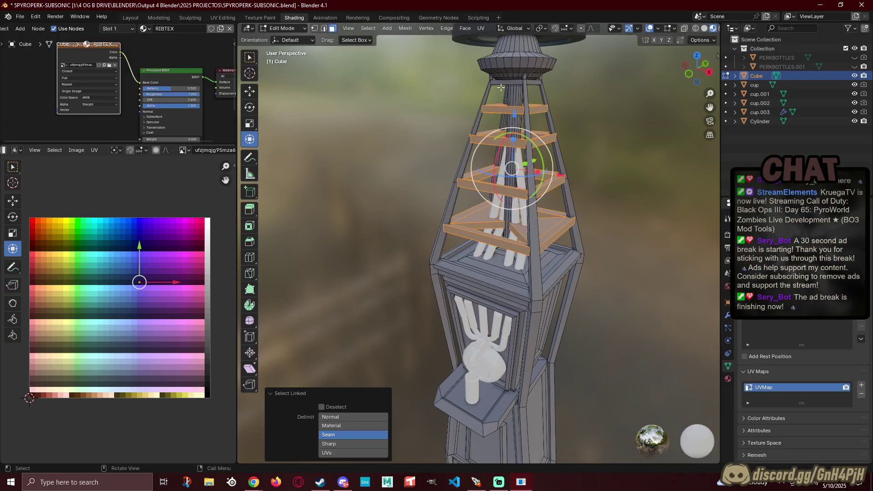
pyautogui.press('l')
pyautogui.press('l')
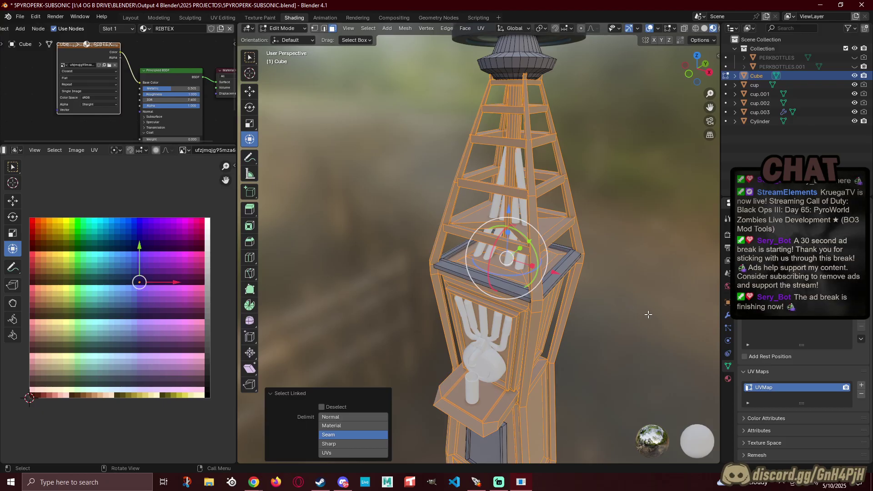
pyautogui.moveTo(641, 313); pyautogui.dragTo(595, 306, button='middle')
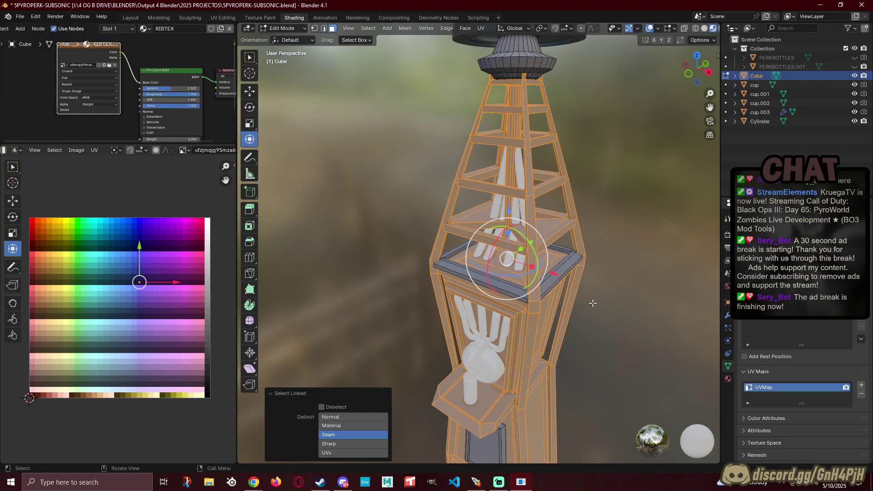
pyautogui.click(627, 290)
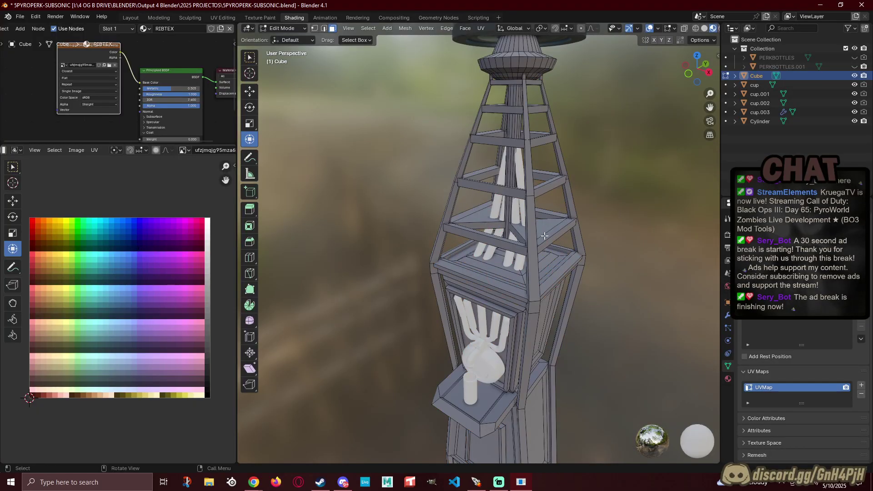
# Step: Select the linked geometry of the tower's horizontal brace rings and the rim around the cabinet top
pyautogui.press('l')
pyautogui.press('l')
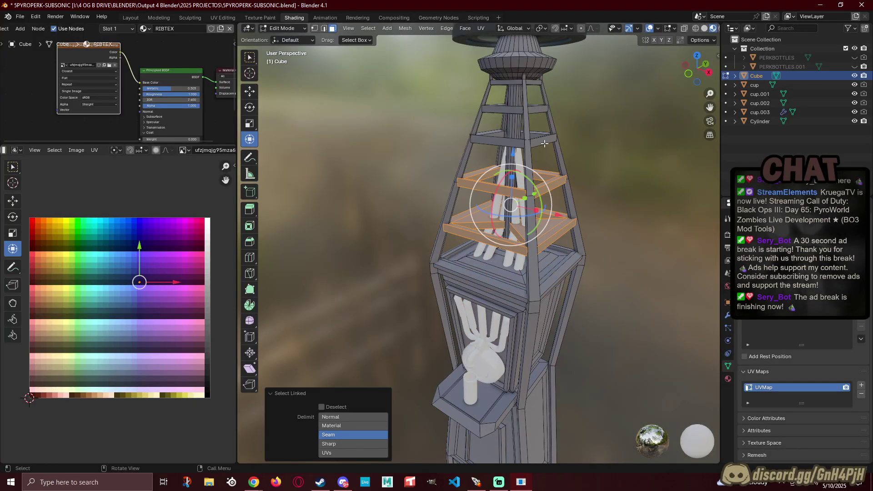
pyautogui.press('l')
pyautogui.press('l')
pyautogui.press('l')
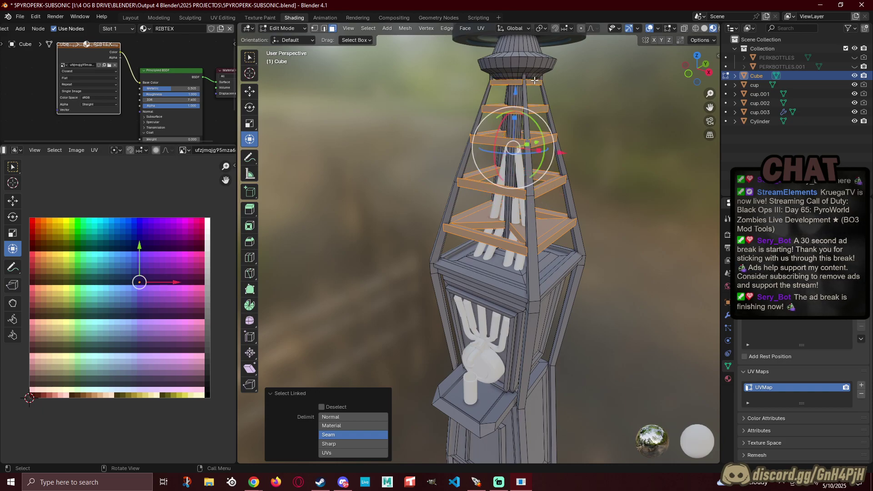
pyautogui.press('l')
pyautogui.moveTo(533, 77); pyautogui.dragTo(476, 127, button='middle')
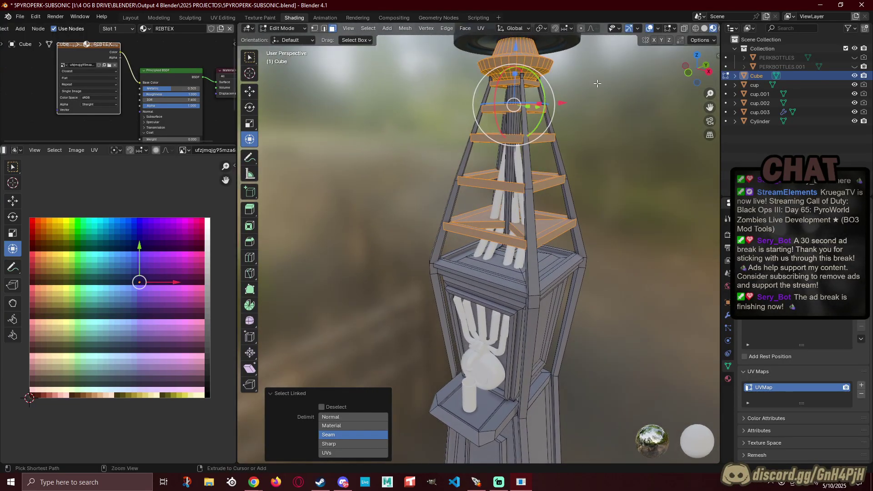
pyautogui.hotkey('ctrl', 'z')
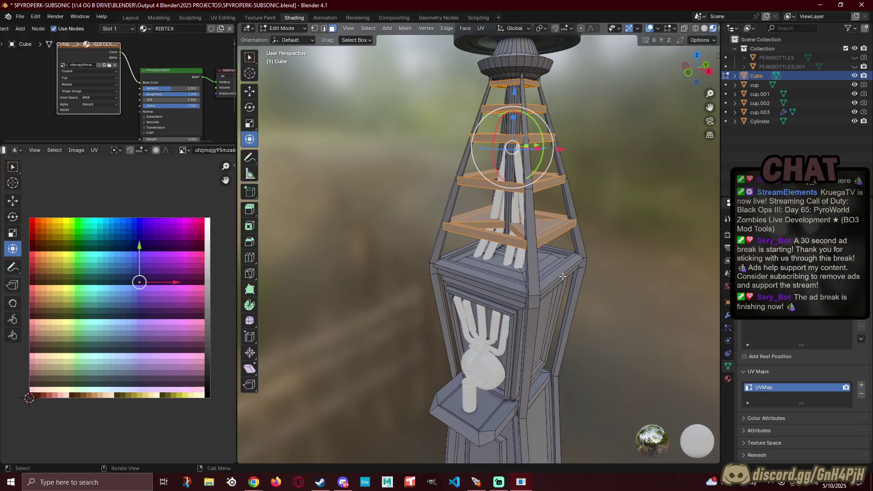
pyautogui.press('l')
# Step: Move the UVs of the selected braces and rim onto the black swatch in the palette's corner
pyautogui.click(196, 307)
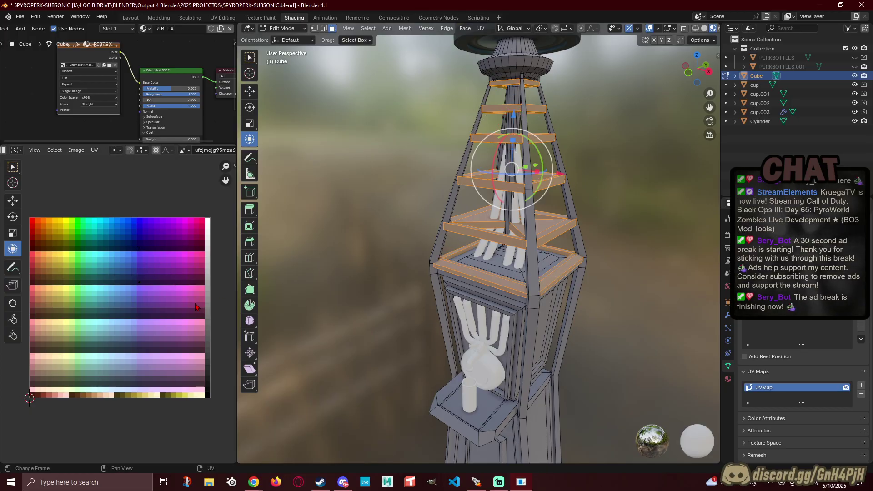
pyautogui.press('a')
pyautogui.press('g')
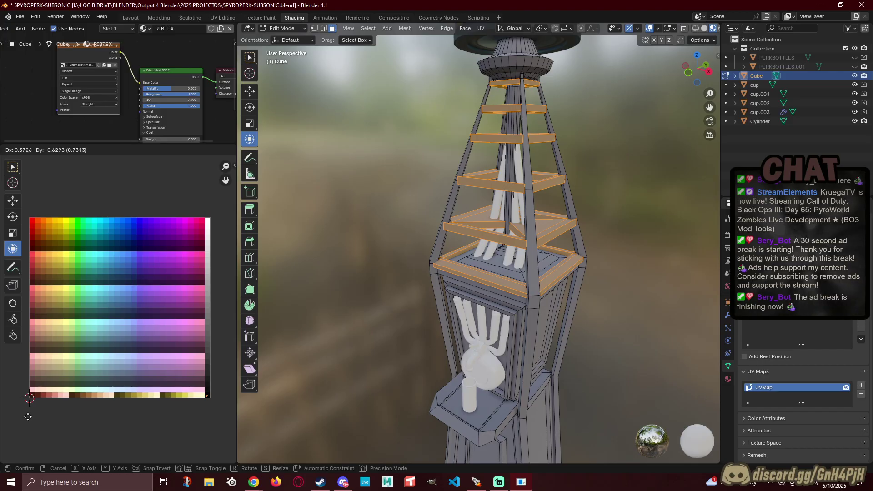
pyautogui.click(31, 421)
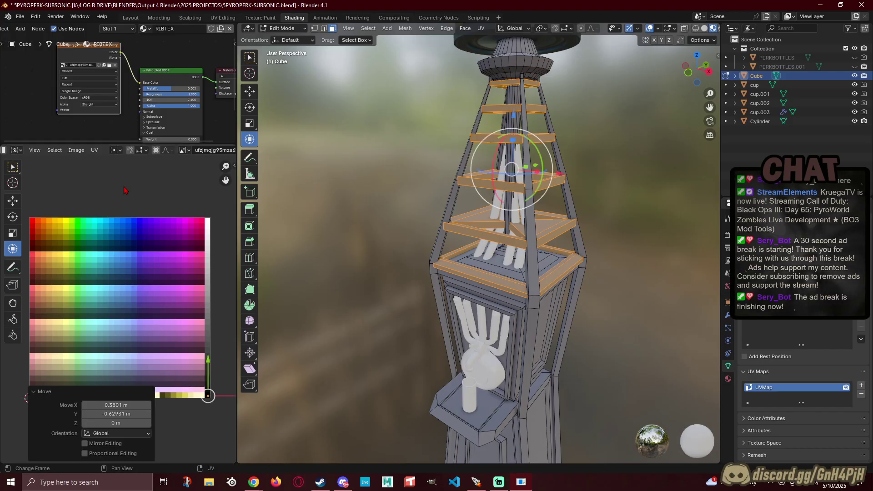
# Step: Set the Principled BSDF's IOR to 1.000, leaving the coat tint as it is
pyautogui.moveTo(121, 130); pyautogui.dragTo(120, 74, button='middle')
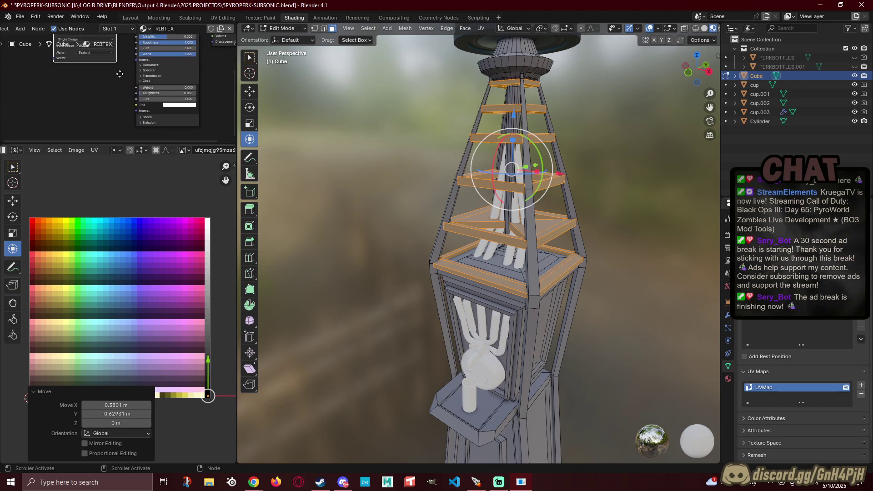
pyautogui.click(171, 105)
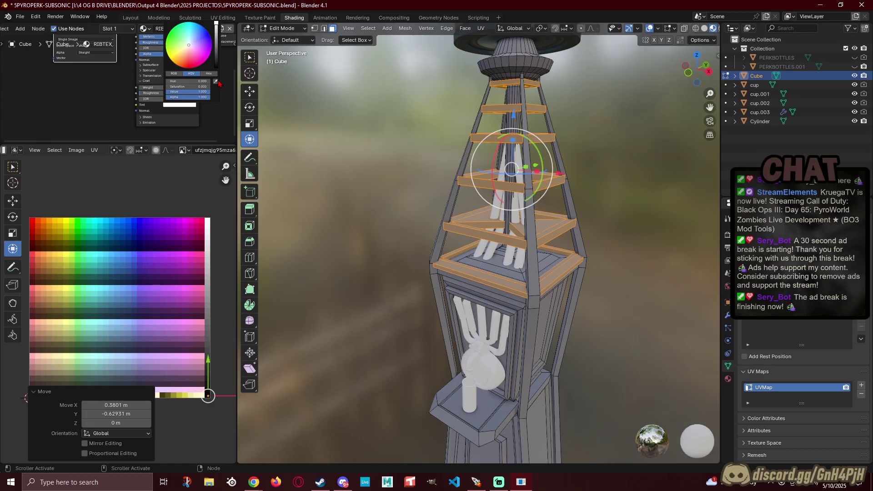
pyautogui.click(99, 107)
pyautogui.moveTo(102, 103); pyautogui.dragTo(132, 36, button='middle')
pyautogui.moveTo(169, 100); pyautogui.dragTo(122, 101)
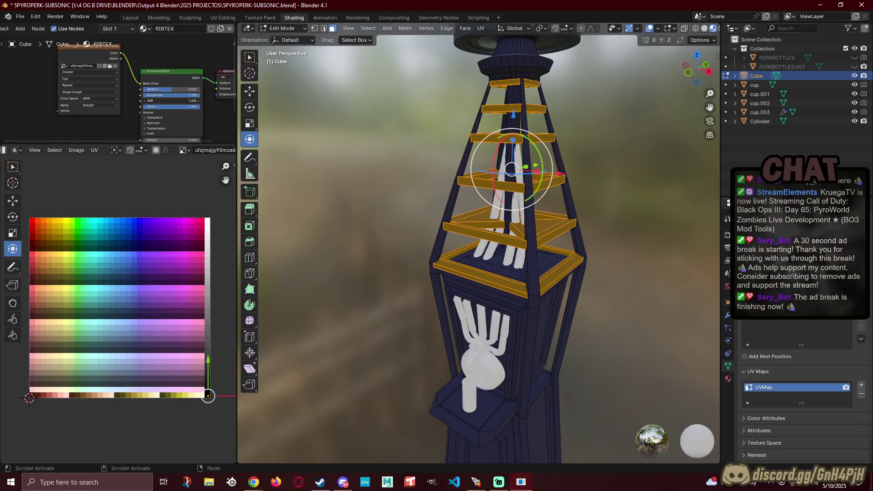
# Step: Try a shinier finish on the tower material with metallic at 1.000 and roughness at 0.227
pyautogui.moveTo(173, 95)
pyautogui.mouseDown()
pyautogui.moveTo(143, 101)
pyautogui.moveTo(156, 101)
pyautogui.mouseUp()
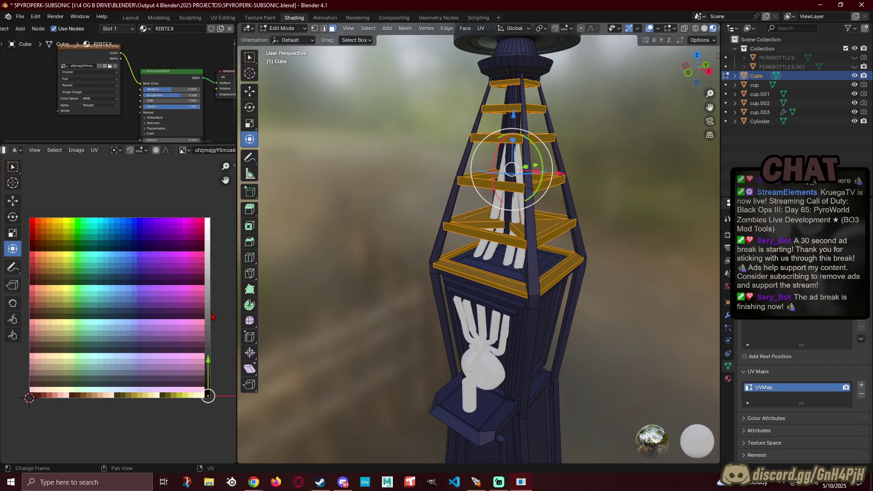
pyautogui.click(322, 217)
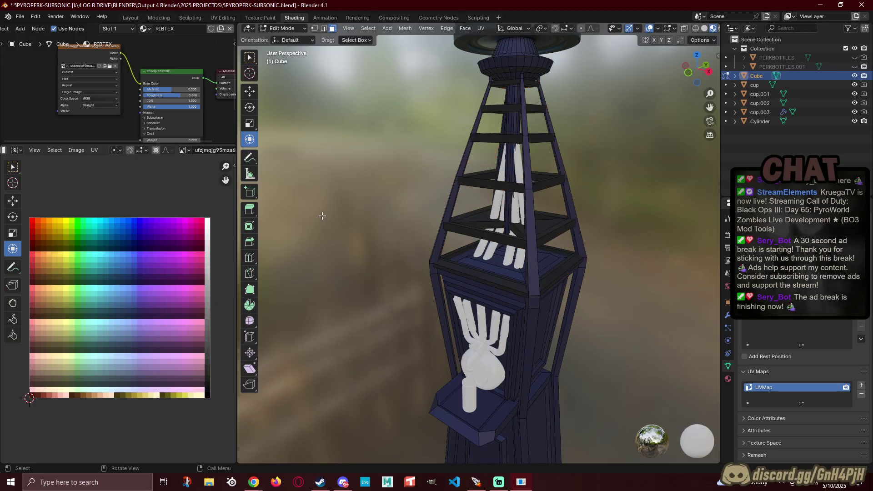
pyautogui.moveTo(337, 201); pyautogui.dragTo(382, 196, button='middle')
pyautogui.moveTo(168, 101)
pyautogui.mouseDown()
pyautogui.moveTo(148, 101)
pyautogui.moveTo(182, 101)
pyautogui.moveTo(147, 101)
pyautogui.moveTo(173, 101)
pyautogui.moveTo(145, 90)
pyautogui.moveTo(199, 90)
pyautogui.mouseUp()
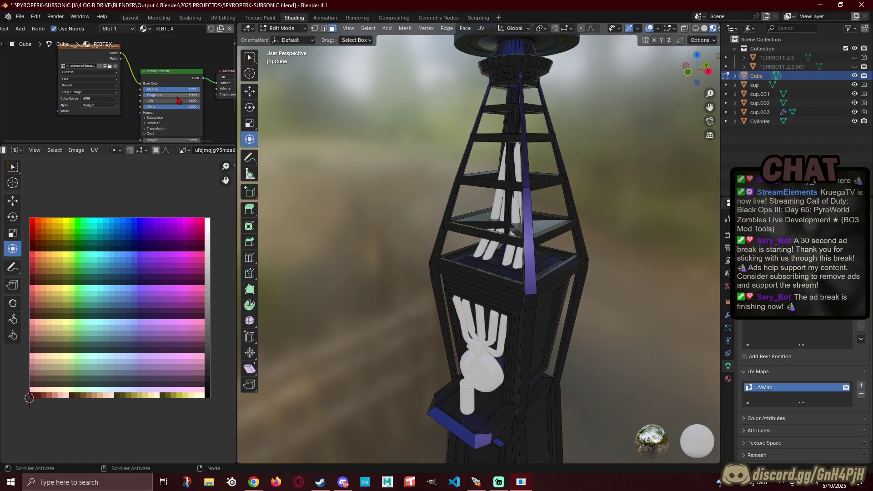
pyautogui.moveTo(455, 182); pyautogui.dragTo(587, 255, button='middle')
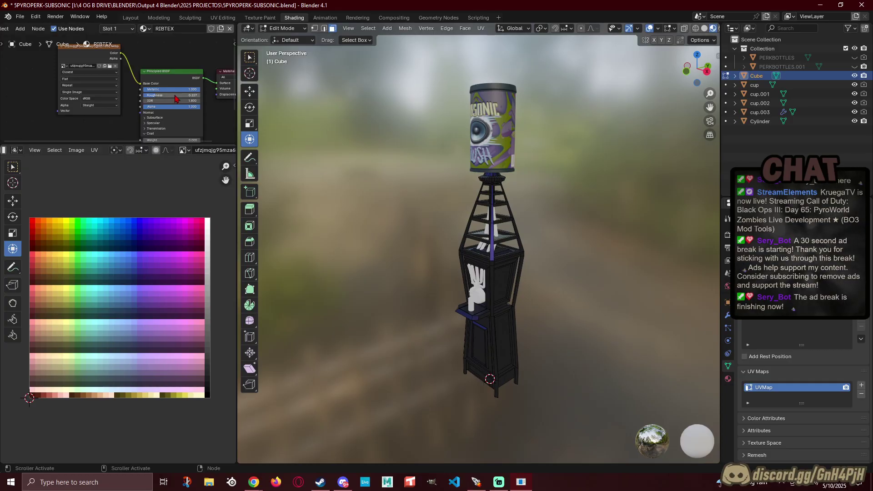
# Step: Set the tower material's metallic to 0.000, and its roughness and IOR to 1.000
pyautogui.moveTo(184, 90); pyautogui.dragTo(146, 91)
pyautogui.moveTo(412, 224); pyautogui.dragTo(565, 242, button='middle')
pyautogui.scroll(2, 438, 229)
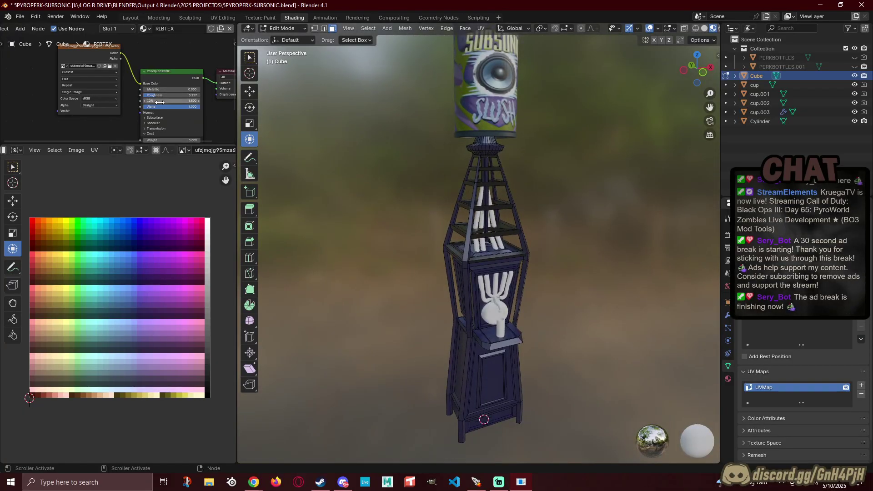
pyautogui.moveTo(157, 96)
pyautogui.mouseDown()
pyautogui.moveTo(143, 96)
pyautogui.moveTo(196, 96)
pyautogui.moveTo(150, 101)
pyautogui.mouseUp()
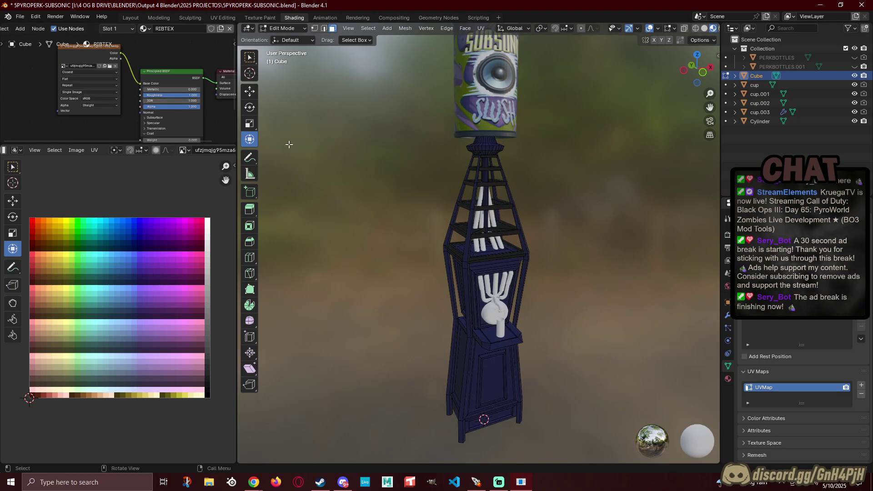
# Step: Try the tower material with its alpha at 0.000, check the whole tower, and raise the alpha partway
pyautogui.moveTo(180, 108); pyautogui.dragTo(155, 107)
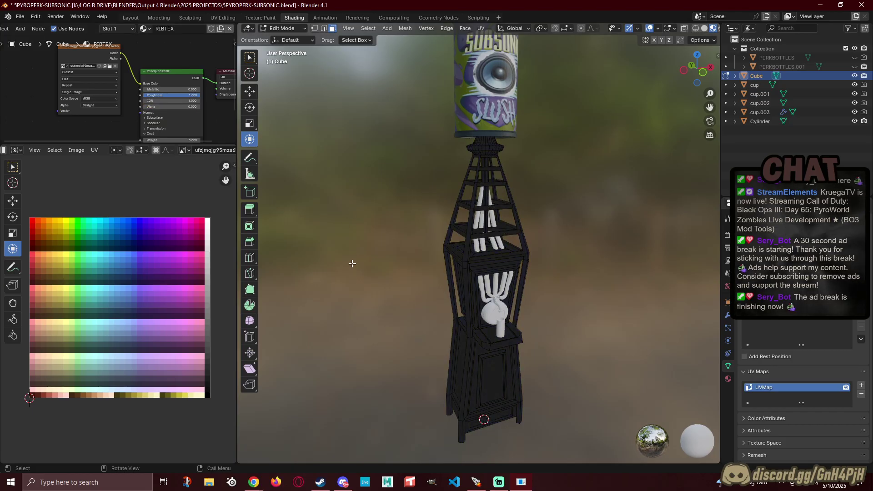
pyautogui.moveTo(377, 259); pyautogui.dragTo(328, 245, button='middle')
pyautogui.press('Tab')
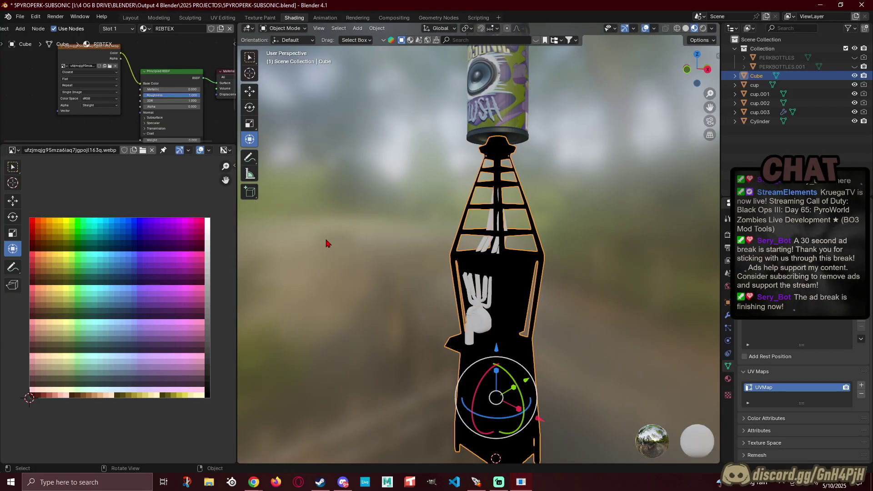
pyautogui.click(326, 244)
pyautogui.scroll(-3, 347, 246)
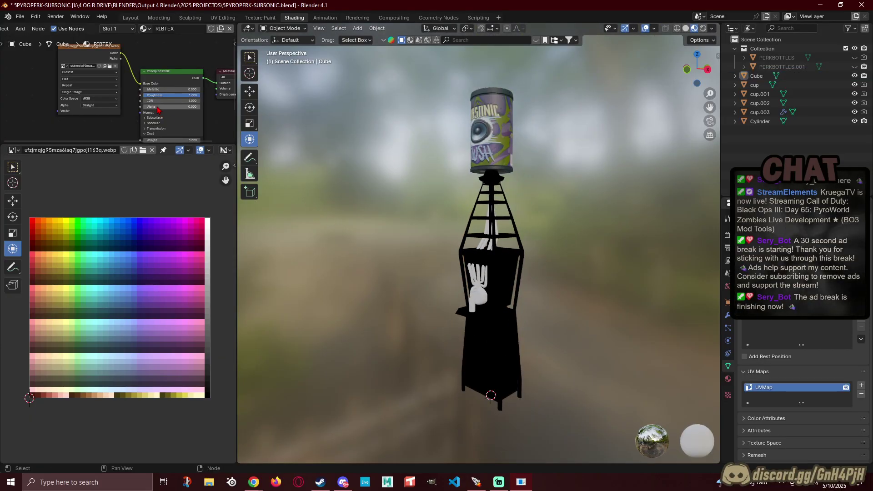
pyautogui.moveTo(172, 107); pyautogui.dragTo(180, 106)
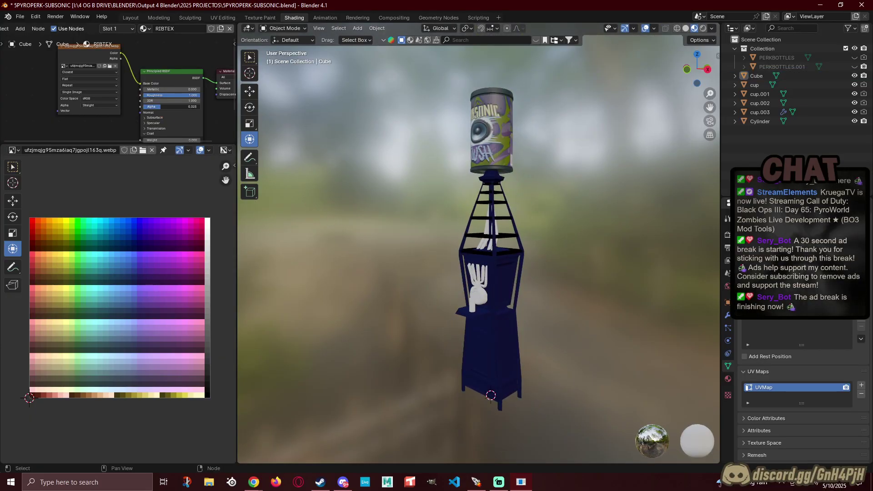
# Step: Undo the latest alpha change and step back through the earlier material and selection edits
pyautogui.hotkey('ctrl', 'z')
pyautogui.hotkey('ctrl', 'z')
pyautogui.hotkey('ctrl', 'z')
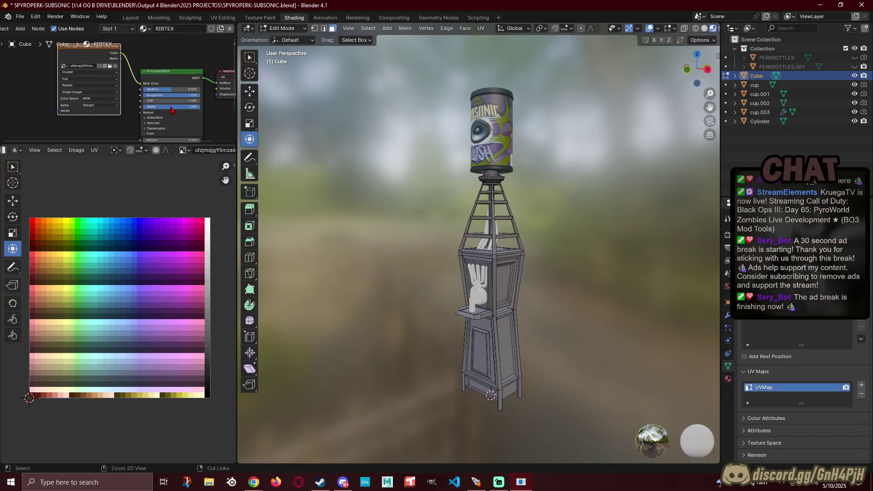
pyautogui.hotkey('ctrl', 'z')
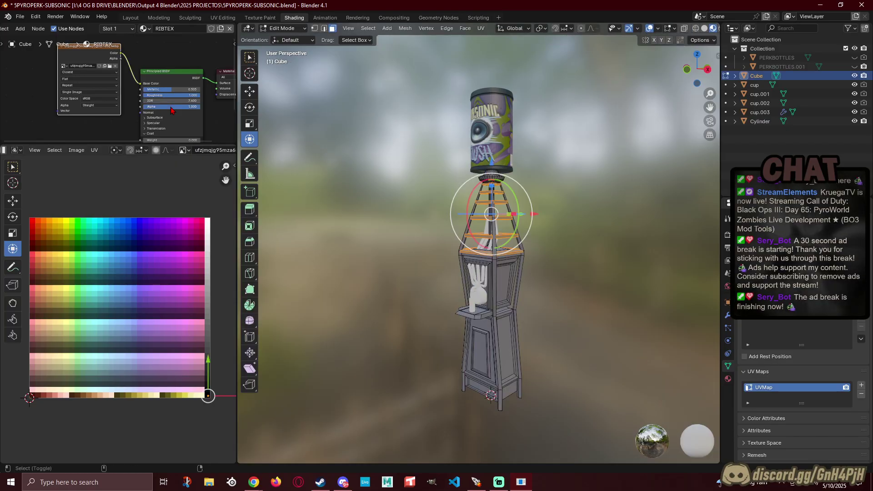
pyautogui.hotkey('ctrl', 'z')
pyautogui.hotkey('ctrl', 'z')
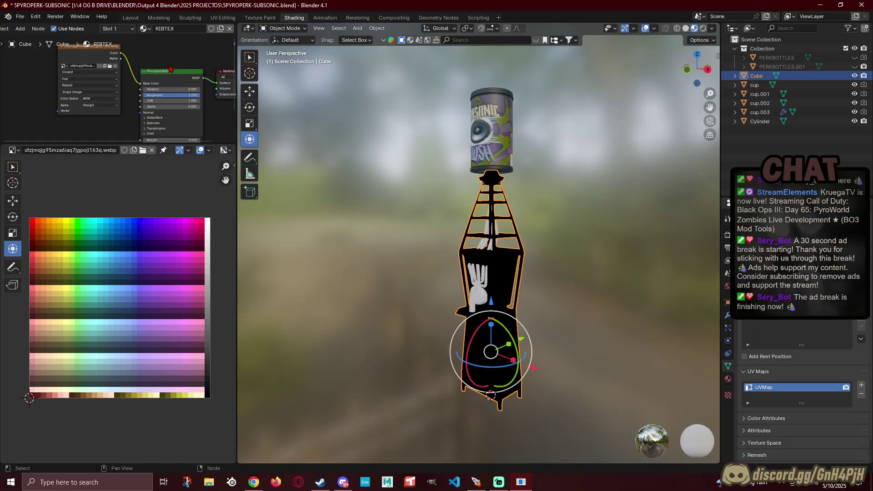
# Step: Unlink the RIBTEX material from the tower and assign the existing PYROHEAD material instead
pyautogui.click(230, 29)
pyautogui.click(101, 28)
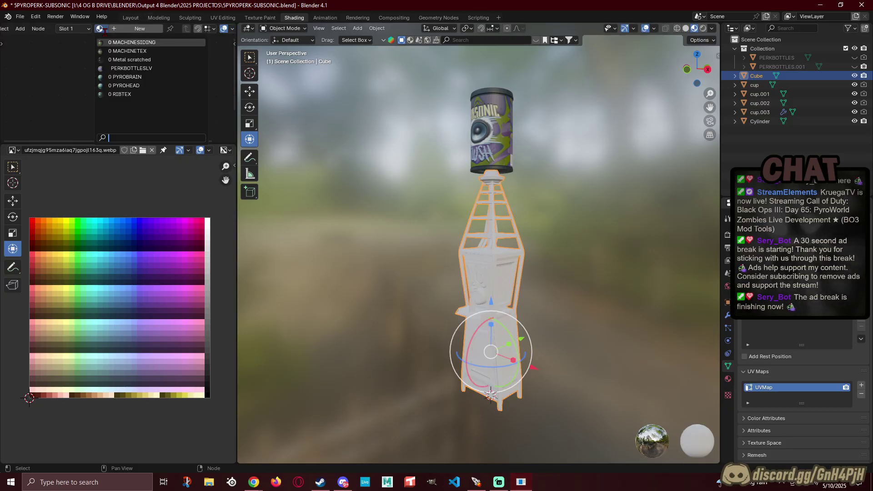
pyautogui.click(127, 95)
pyautogui.click(101, 29)
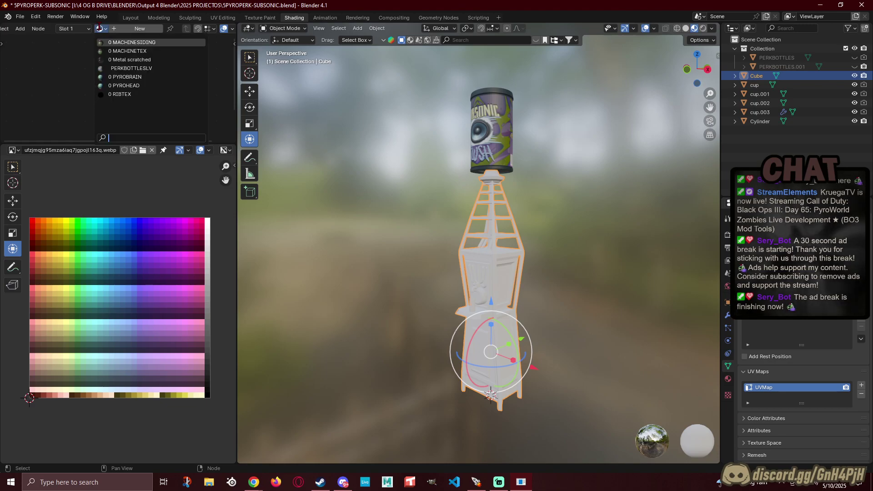
pyautogui.click(115, 86)
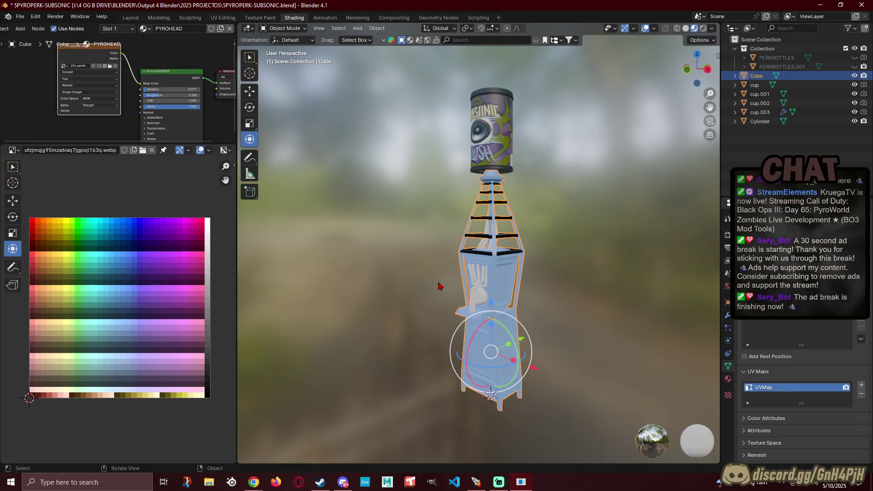
# Step: Select all of the tower's faces to show their UVs on the palette, and switch the UV editor to the Move tool
pyautogui.press('Tab')
pyautogui.press('a')
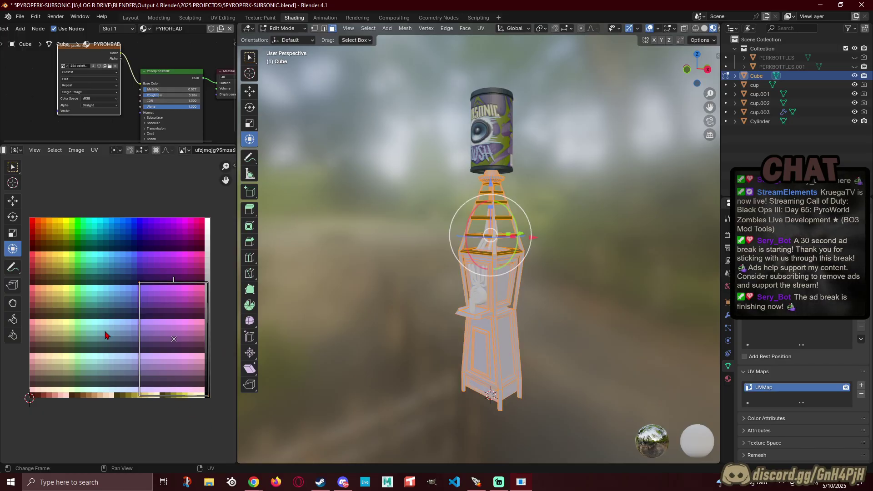
pyautogui.click(13, 201)
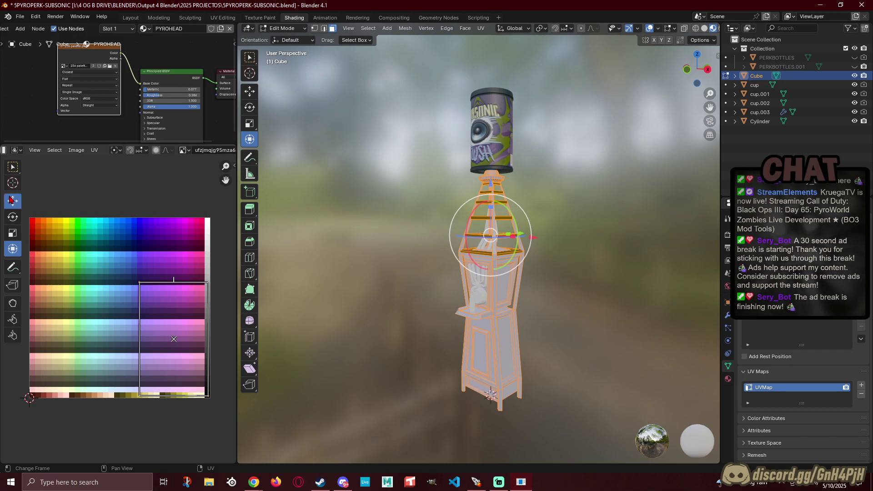
pyautogui.click(158, 424)
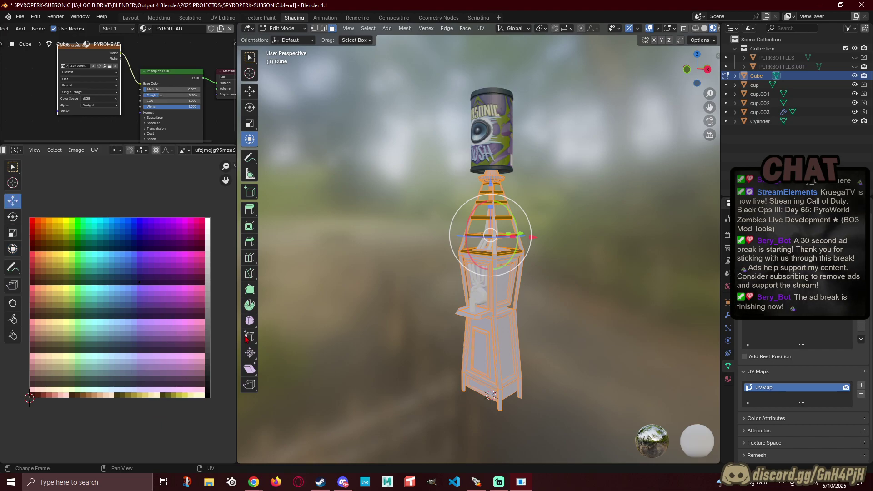
pyautogui.press('Tab')
pyautogui.click(326, 309)
pyautogui.moveTo(332, 312); pyautogui.dragTo(386, 319, button='middle')
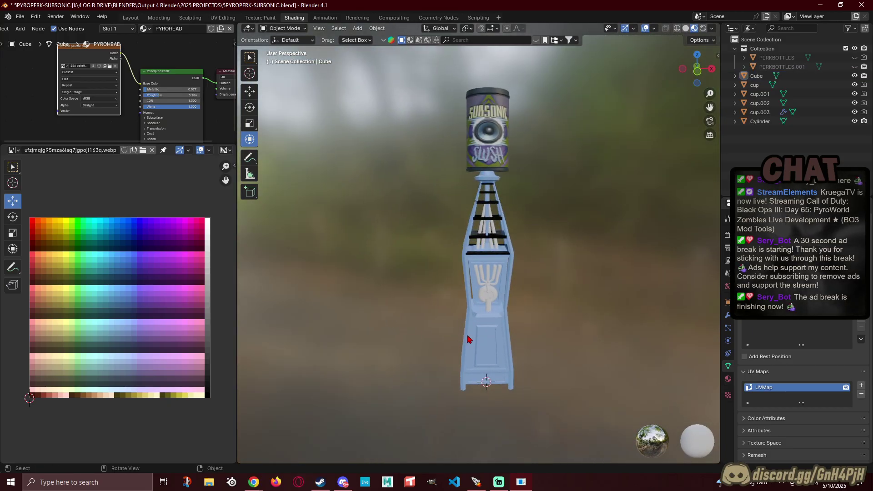
# Step: Set the PYROHEAD material's image texture to ufzjmqjg95mza6iaq7jgpojl163q.webp and check the tower from several angles
pyautogui.click(474, 339)
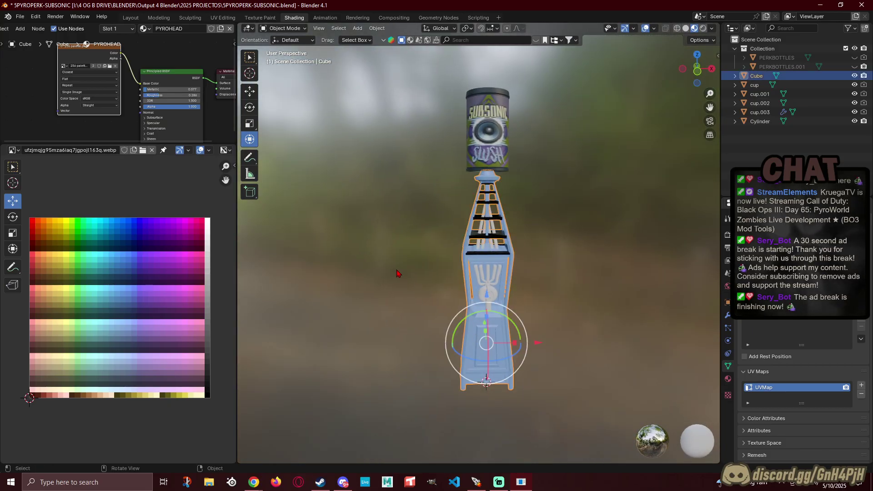
pyautogui.click(67, 66)
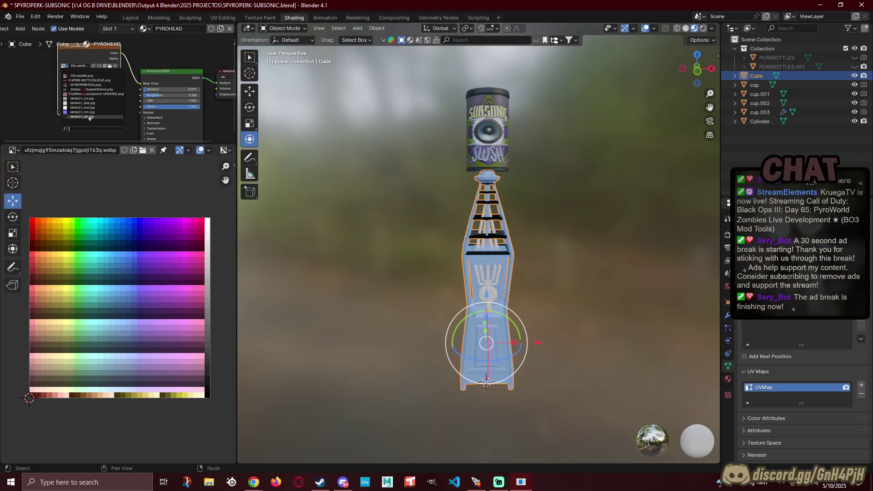
pyautogui.scroll(-3, 85, 91)
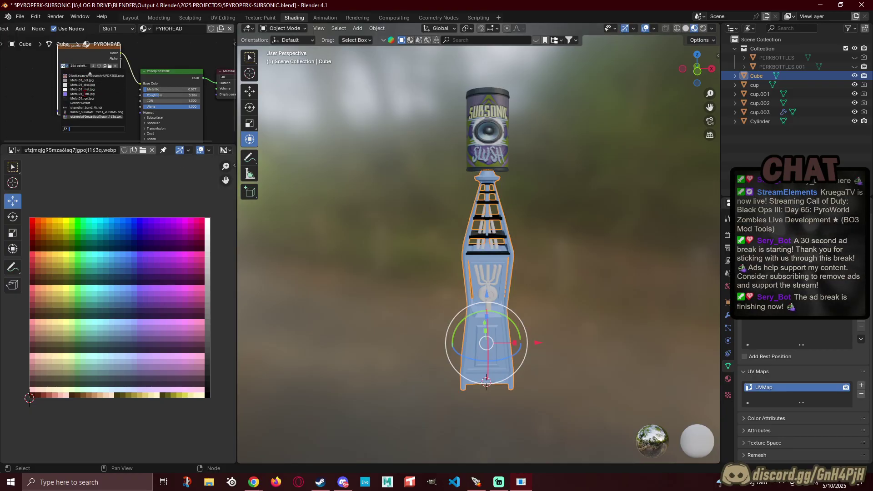
pyautogui.click(91, 117)
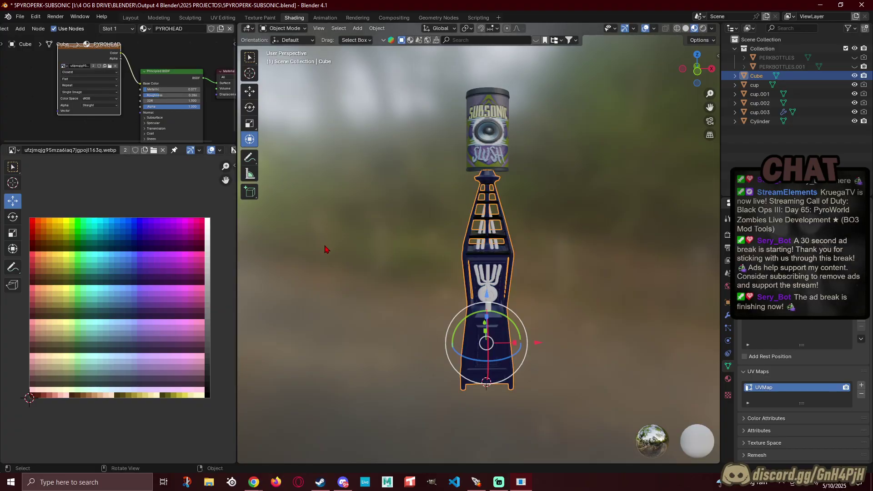
pyautogui.click(367, 281)
pyautogui.moveTo(407, 276); pyautogui.dragTo(338, 262, button='middle')
pyautogui.scroll(-2, 399, 263)
pyautogui.scroll(-3, 399, 262)
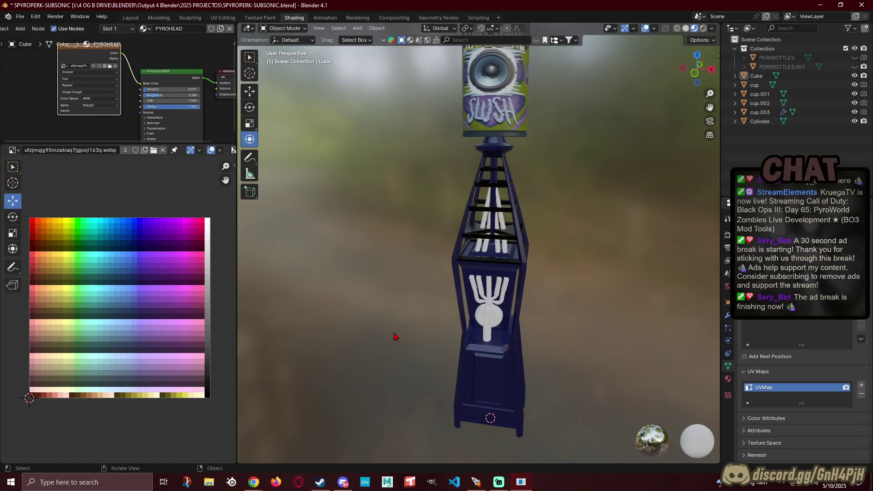
pyautogui.moveTo(412, 344); pyautogui.dragTo(422, 321, button='middle')
pyautogui.moveTo(385, 324); pyautogui.dragTo(224, 117, button='middle')
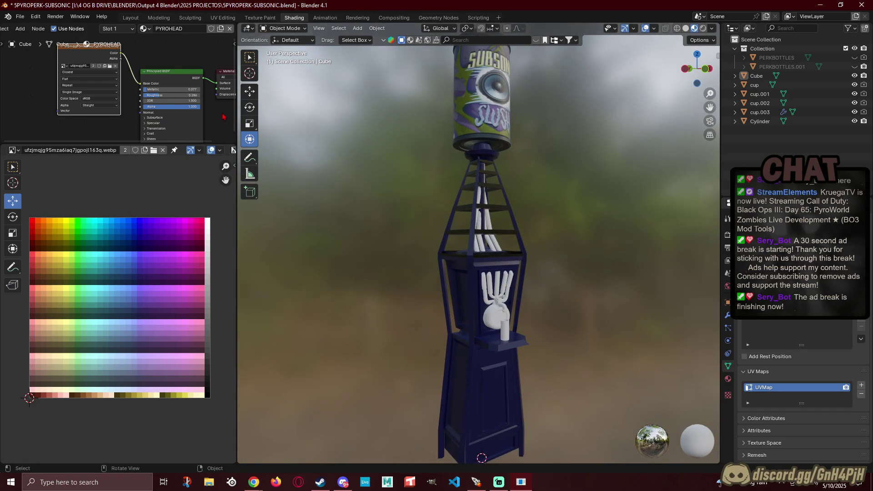
# Step: Try the MACHINESIDING and MACHINETEX materials on the tower, and assign PERKBOTTLESLV in their place
pyautogui.click(143, 29)
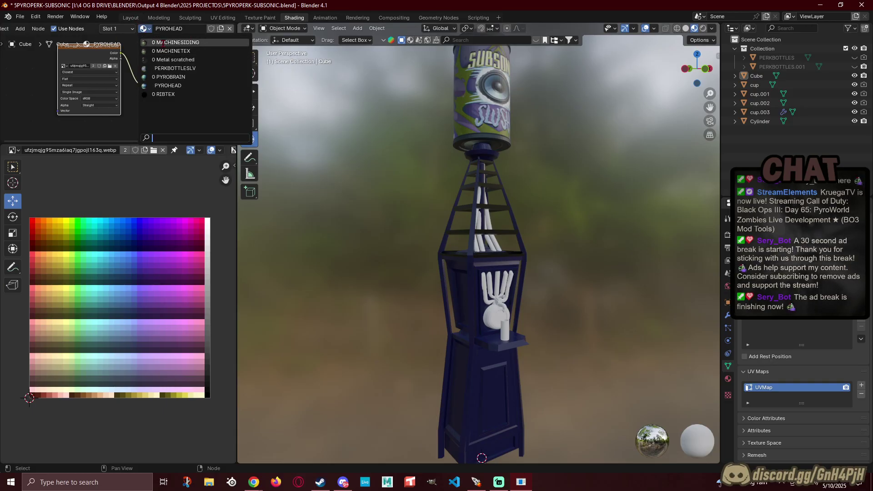
pyautogui.click(196, 43)
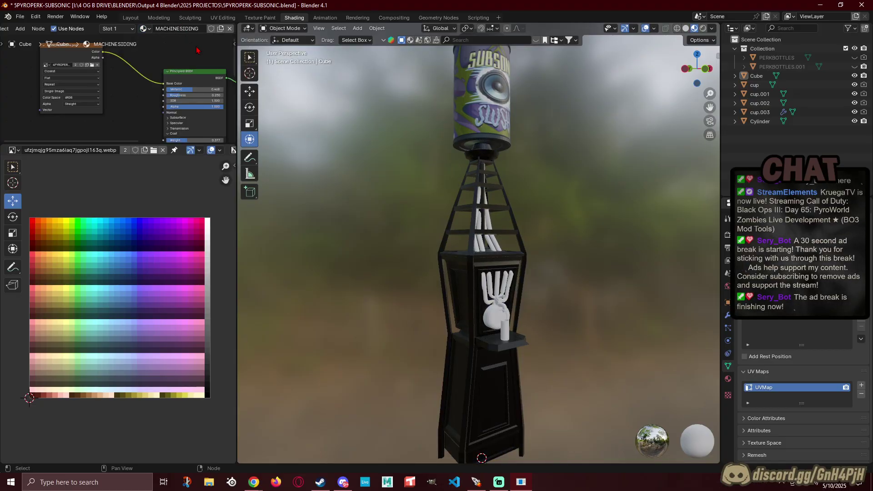
pyautogui.click(143, 28)
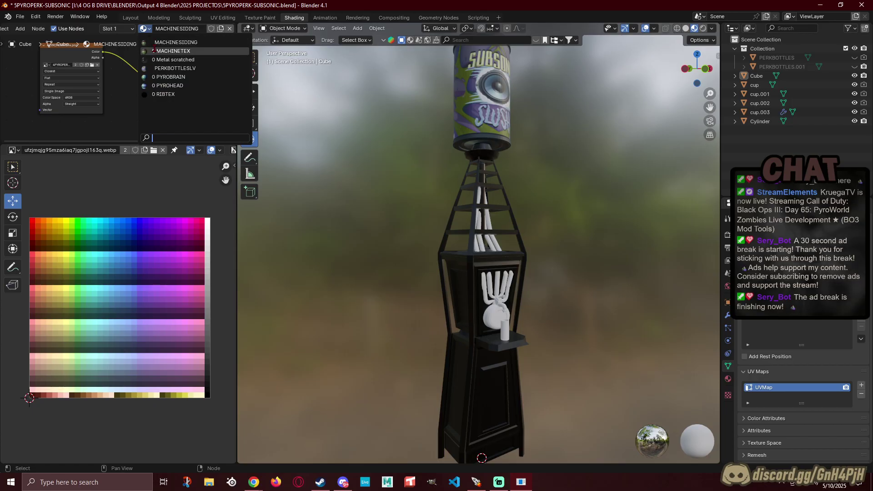
pyautogui.click(155, 50)
pyautogui.click(144, 29)
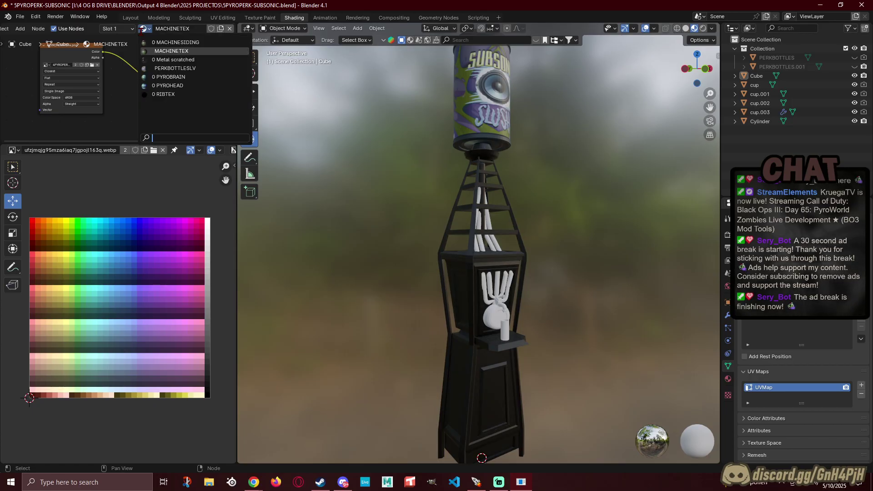
pyautogui.click(156, 68)
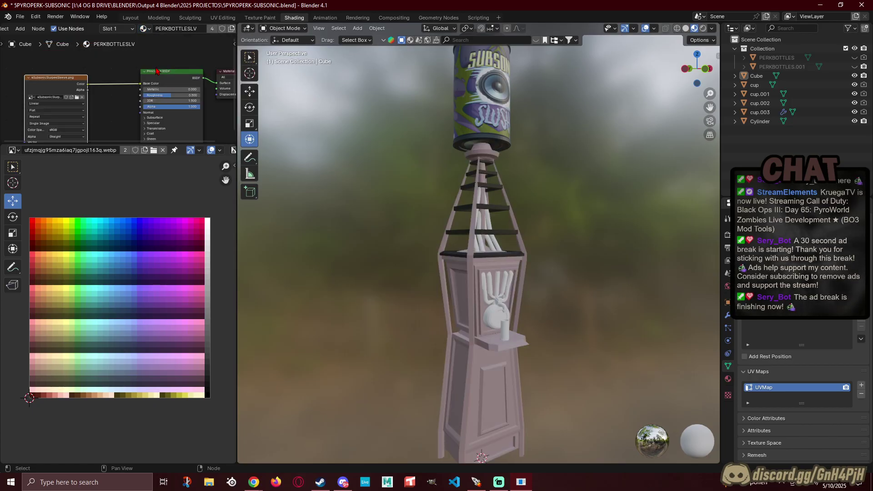
# Step: Open the tower mesh for editing and display 4SubsonicSlurpeeSleeve.png in the UV editor
pyautogui.keyDown('shift'); pyautogui.moveTo(396, 222); pyautogui.dragTo(349, 198, button='middle'); pyautogui.keyUp('shift')
pyautogui.click(455, 342)
pyautogui.press('Tab')
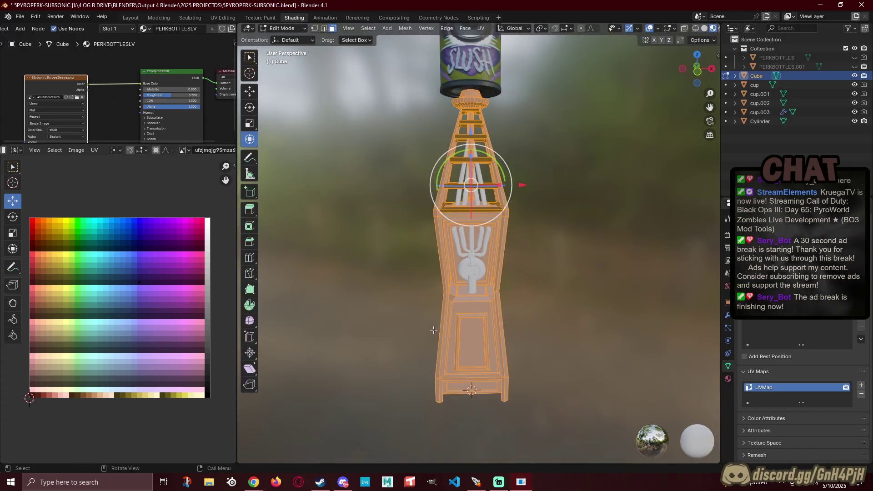
pyautogui.click(185, 151)
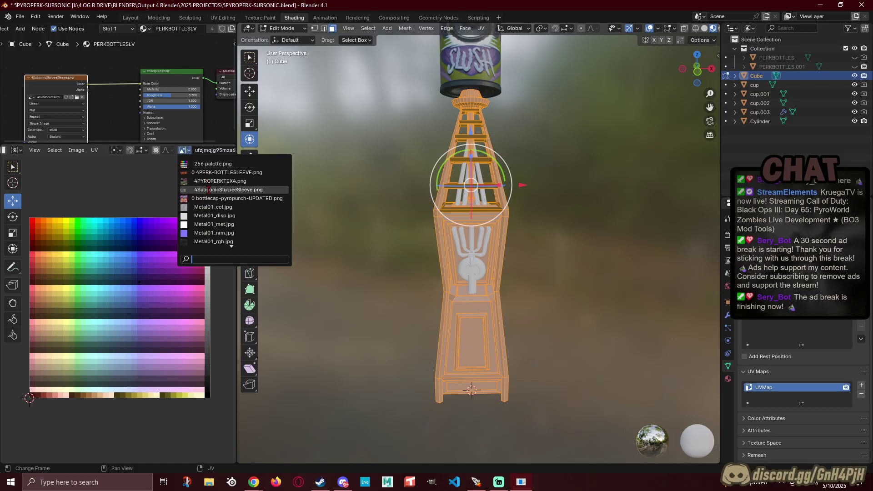
pyautogui.click(211, 190)
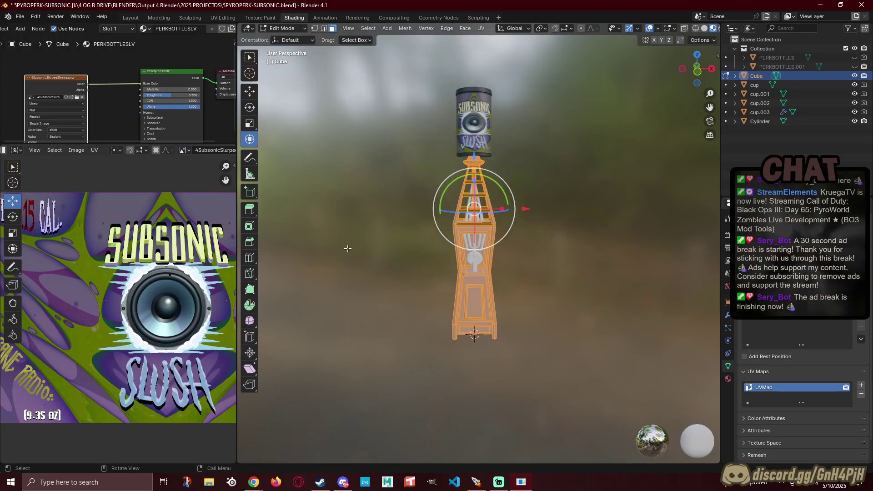
# Step: Clear the selection and select the faces of the shelf that projects from the tower's front
pyautogui.moveTo(416, 263); pyautogui.dragTo(453, 326, button='middle')
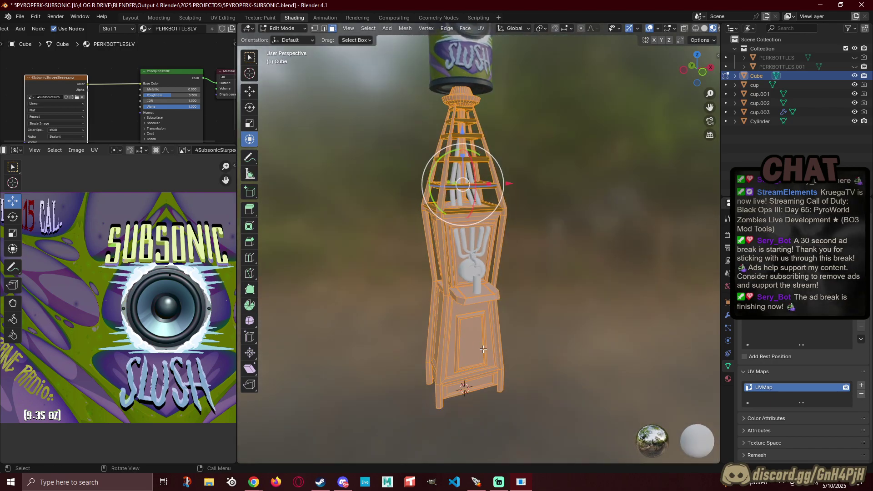
pyautogui.hotkey('alt', 'a')
pyautogui.moveTo(583, 343); pyautogui.dragTo(468, 337, button='middle')
pyautogui.scroll(6, 464, 318)
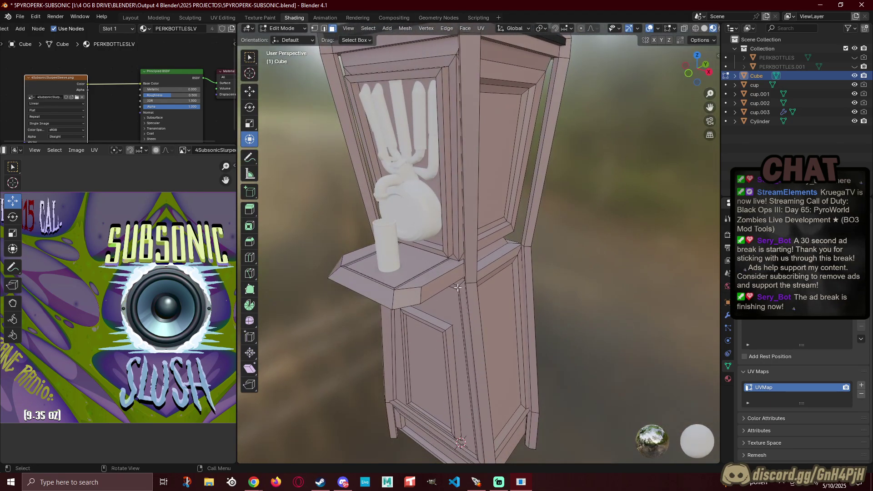
pyautogui.click(458, 288)
pyautogui.moveTo(459, 287); pyautogui.dragTo(437, 275, button='middle')
pyautogui.keyDown('ctrl'); pyautogui.click(372, 301); pyautogui.keyUp('ctrl')
pyautogui.keyDown('ctrl'); pyautogui.click(415, 359); pyautogui.keyUp('ctrl')
pyautogui.keyDown('shift'); pyautogui.click(540, 294); pyautogui.keyUp('shift')
pyautogui.scroll(6, 439, 254)
pyautogui.keyDown('shift'); pyautogui.moveTo(449, 107); pyautogui.dragTo(505, 198, button='middle'); pyautogui.keyUp('shift')
pyautogui.scroll(3, 482, 223)
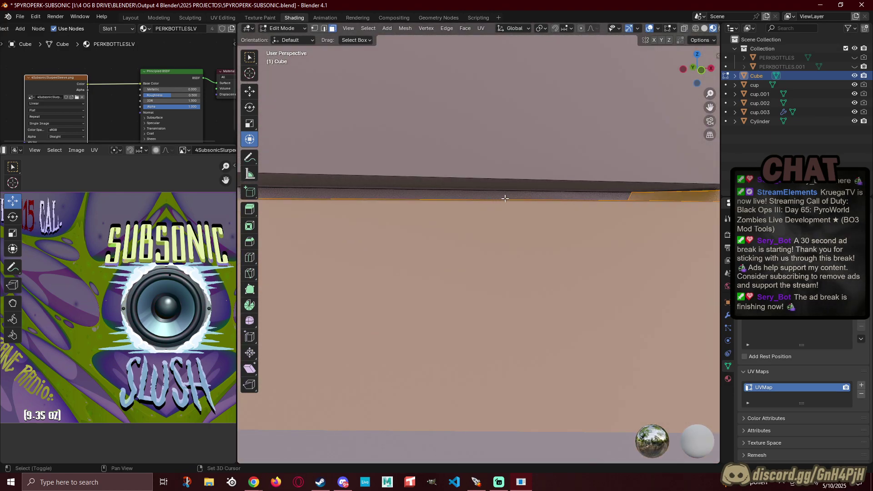
pyautogui.keyDown('shift'); pyautogui.moveTo(393, 219); pyautogui.dragTo(589, 249, button='middle'); pyautogui.keyUp('shift')
pyautogui.press('KP_Decimal')
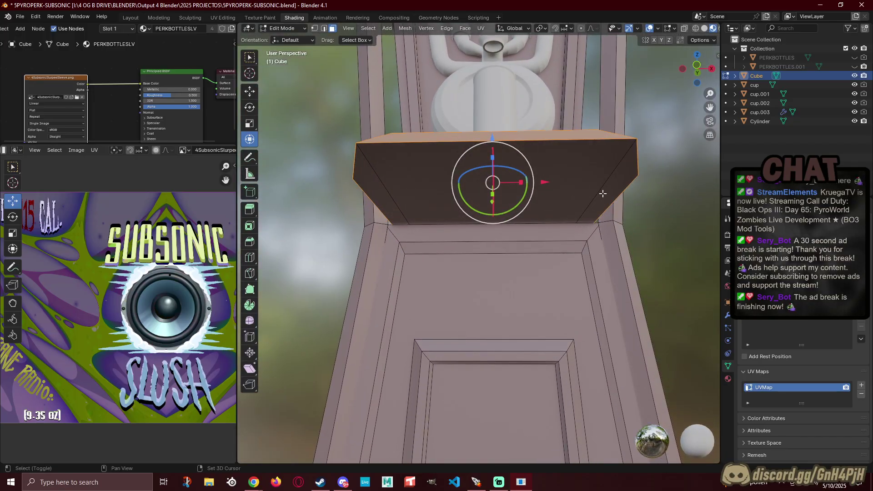
pyautogui.moveTo(440, 200); pyautogui.dragTo(521, 275, button='middle')
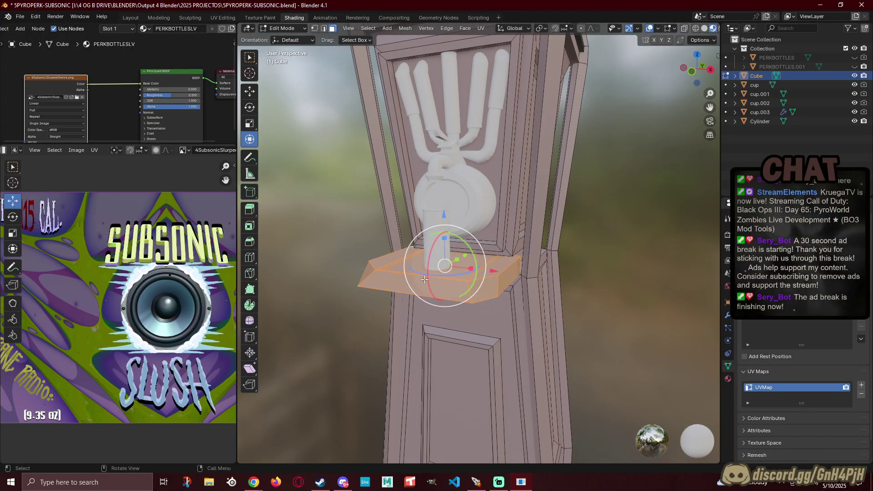
# Step: Move the shelf faces' UVs about 0.040 m in X and 0.075 m in Y onto the black patch inside the O of the SUBSONIC lettering
pyautogui.scroll(-4, 154, 291)
pyautogui.scroll(2, 98, 314)
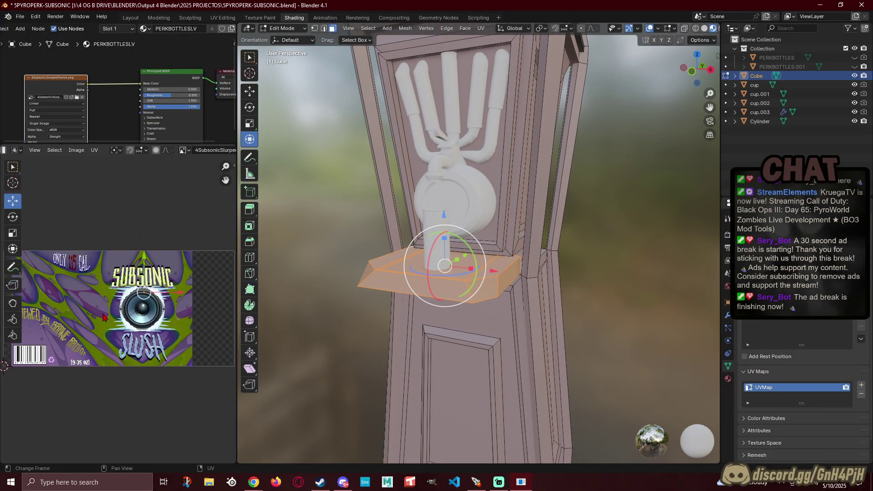
pyautogui.scroll(7, 138, 324)
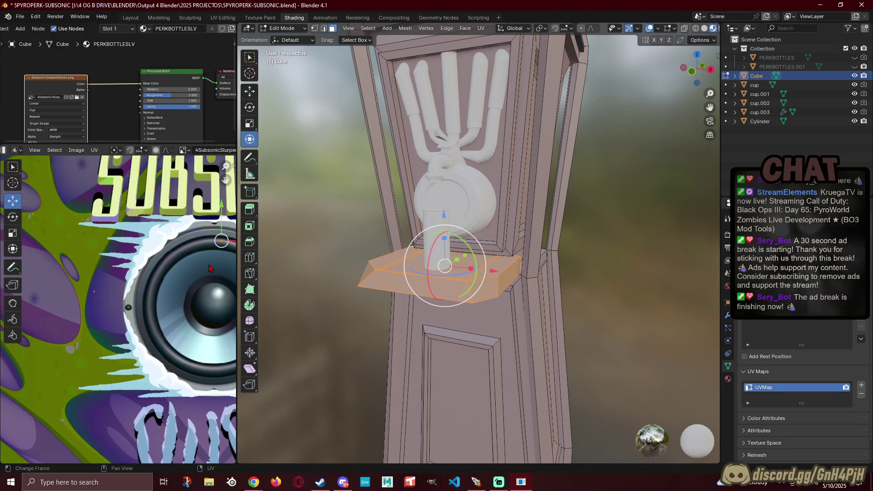
pyautogui.scroll(-5, 125, 257)
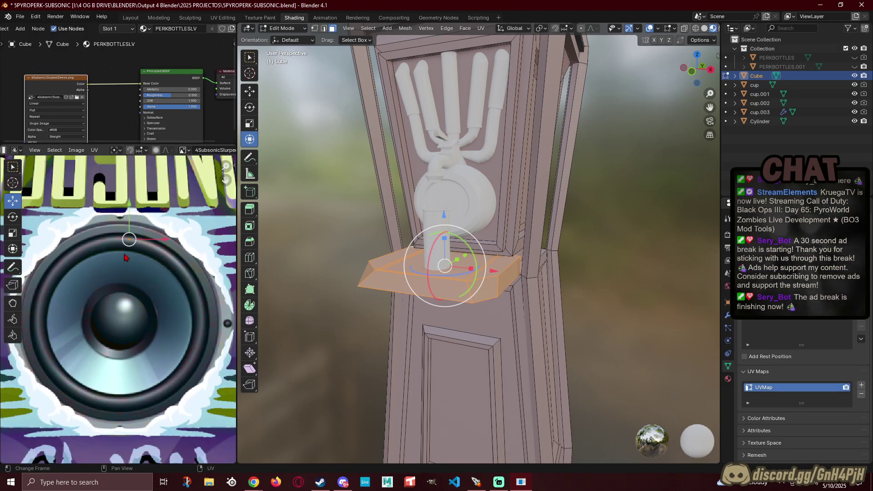
pyautogui.scroll(5, 114, 227)
pyautogui.scroll(-3, 107, 216)
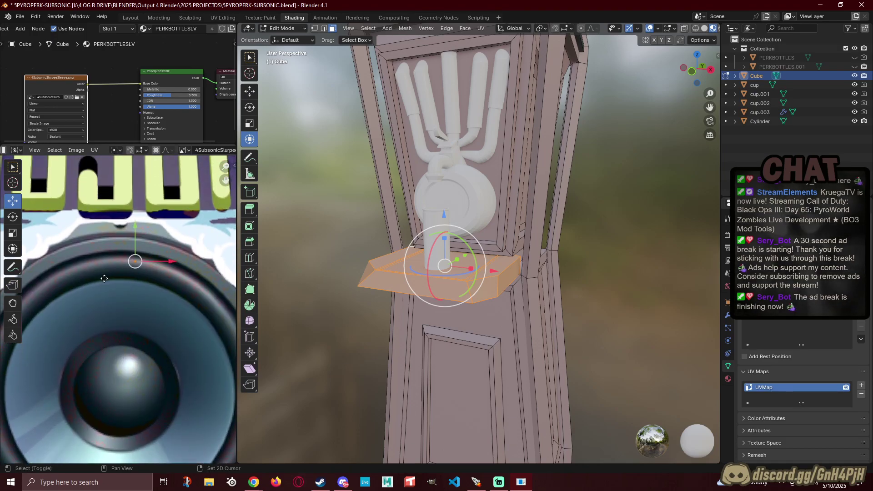
pyautogui.scroll(2, 88, 332)
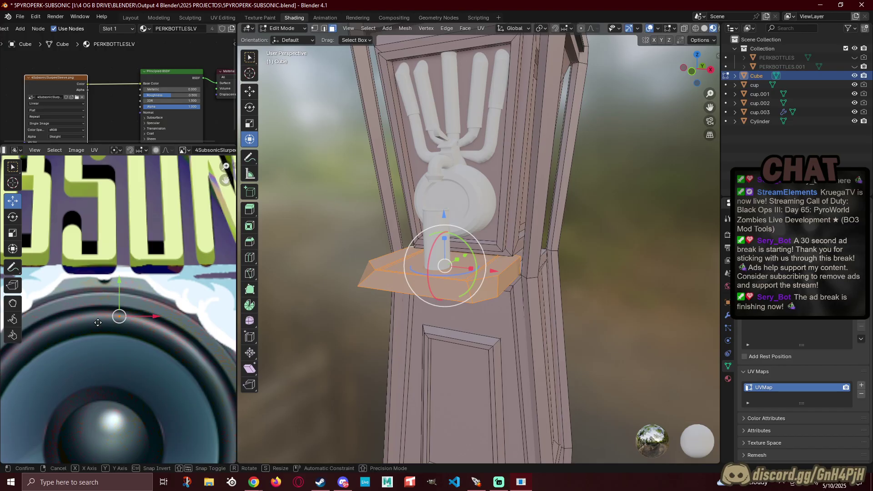
pyautogui.press('g')
pyautogui.click(136, 257)
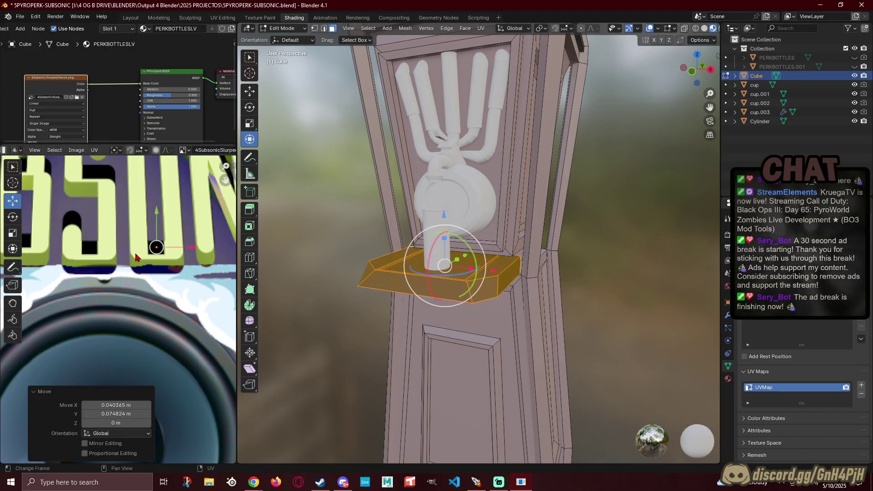
pyautogui.click(328, 252)
# Step: Select the linked faces of all the horizontal crossbars on the tower's tapered upper frame, including the triangular platform pieces
pyautogui.moveTo(304, 244); pyautogui.dragTo(363, 244, button='middle')
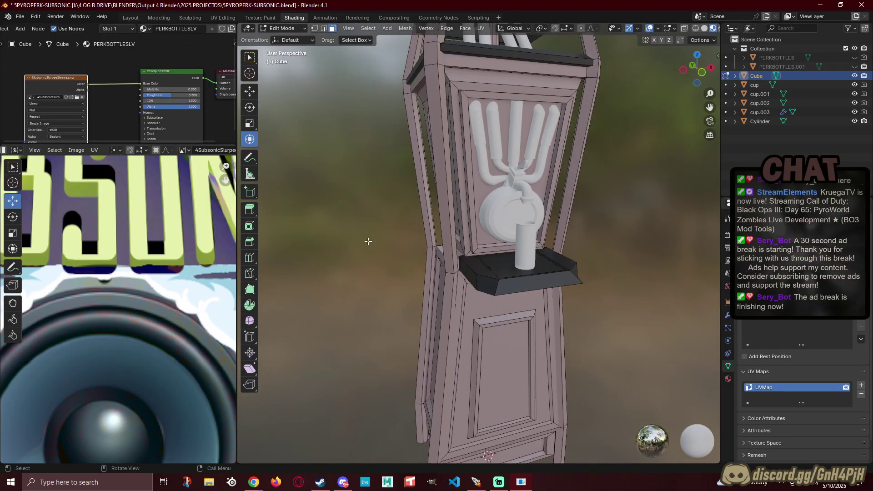
pyautogui.moveTo(501, 201); pyautogui.dragTo(443, 262, button='middle')
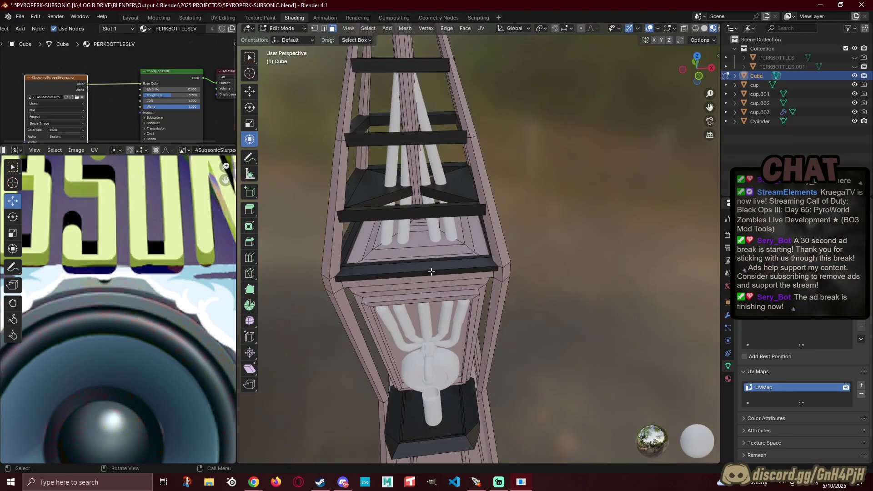
pyautogui.click(442, 264)
pyautogui.hotkey('ctrl', 'l')
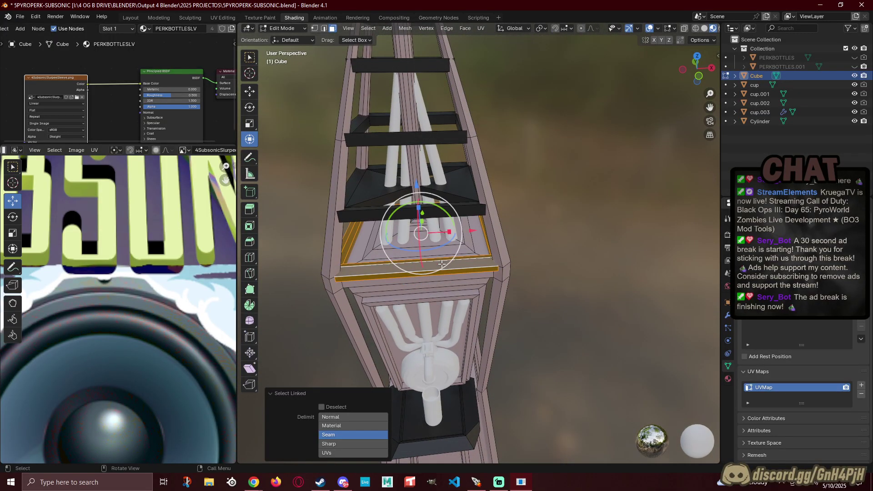
pyautogui.click(623, 261)
pyautogui.press('l')
pyautogui.press('l')
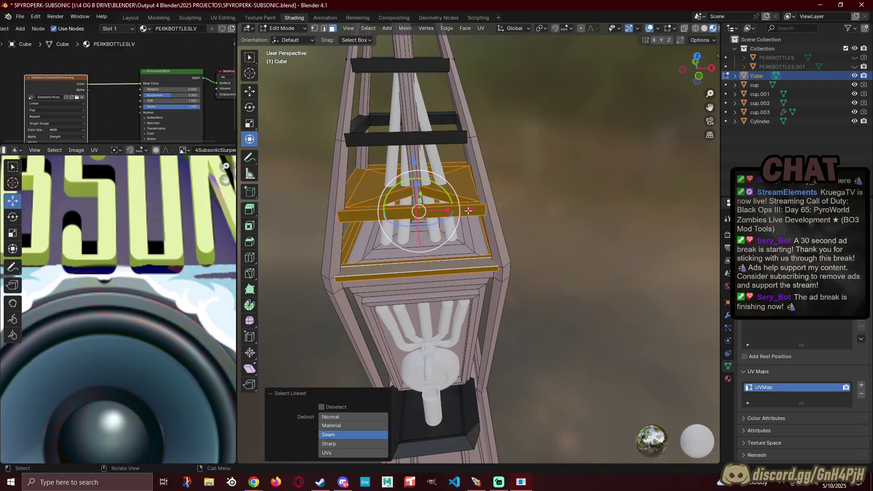
pyautogui.press('l')
pyautogui.press('l')
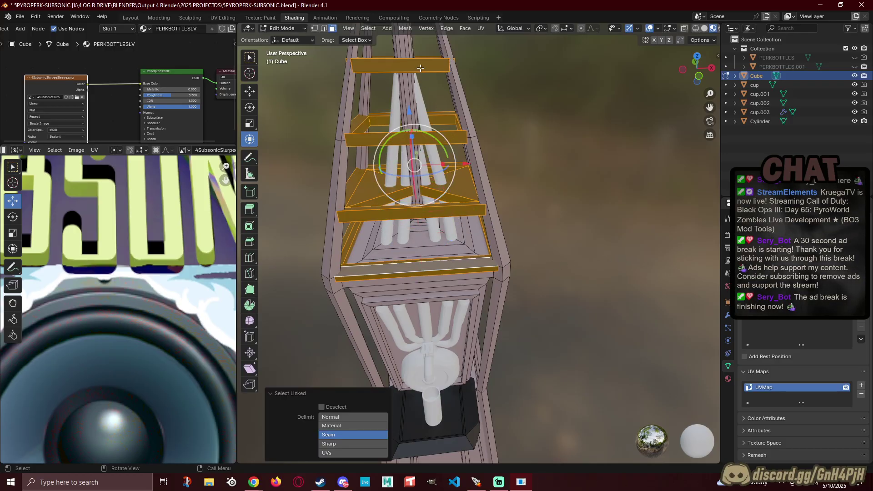
pyautogui.scroll(-3, 421, 71)
pyautogui.press('l')
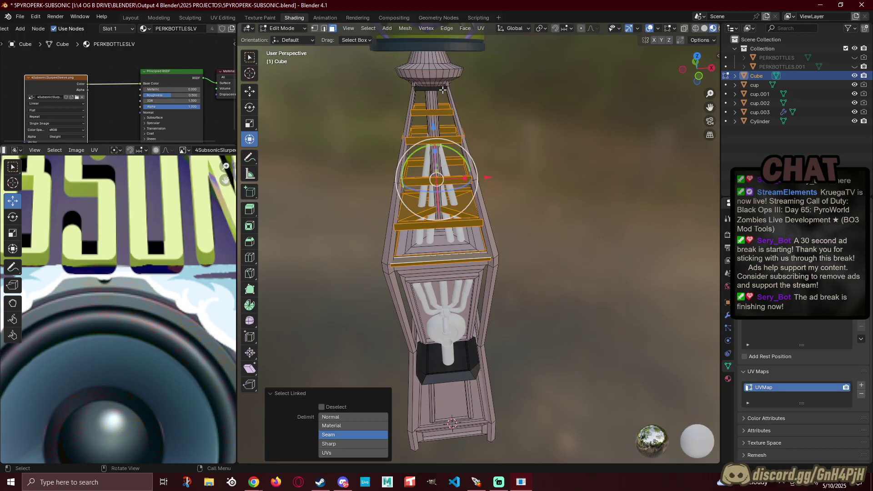
pyautogui.press('l')
# Step: Move all the crossbar UVs onto the black patch inside the O of the SUBSONIC lettering and clear the selection
pyautogui.scroll(-6, 136, 333)
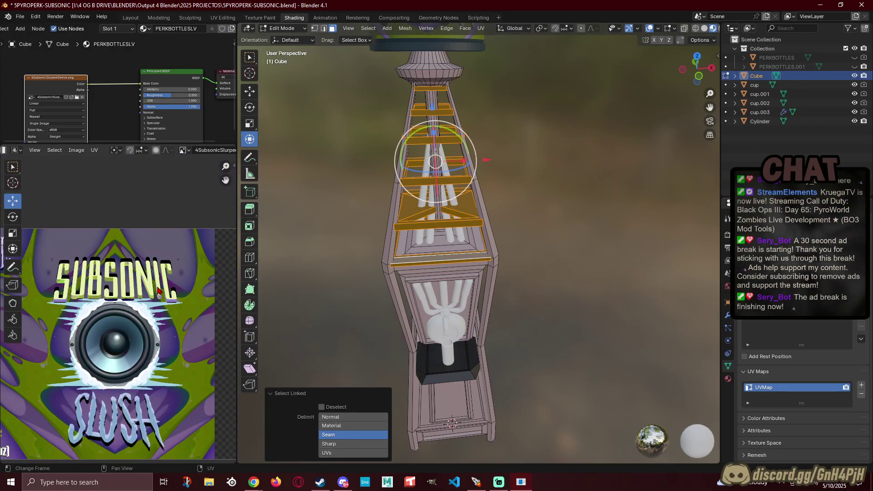
pyautogui.press('a')
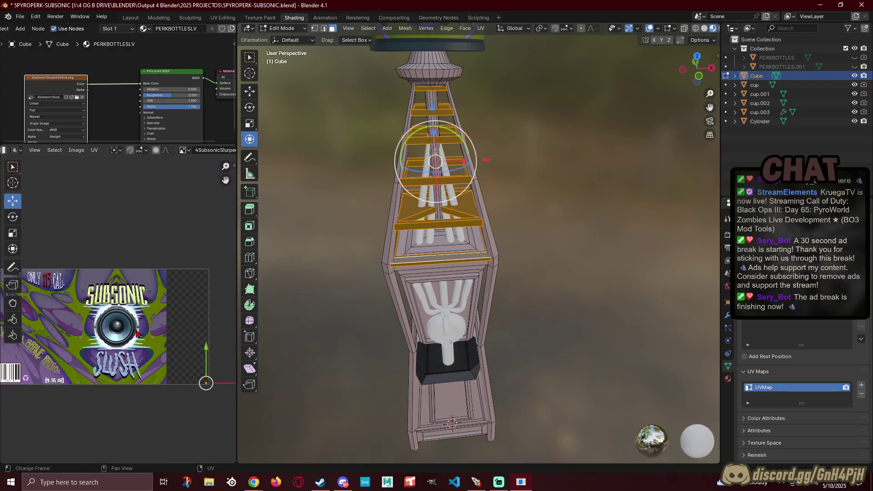
pyautogui.press('g')
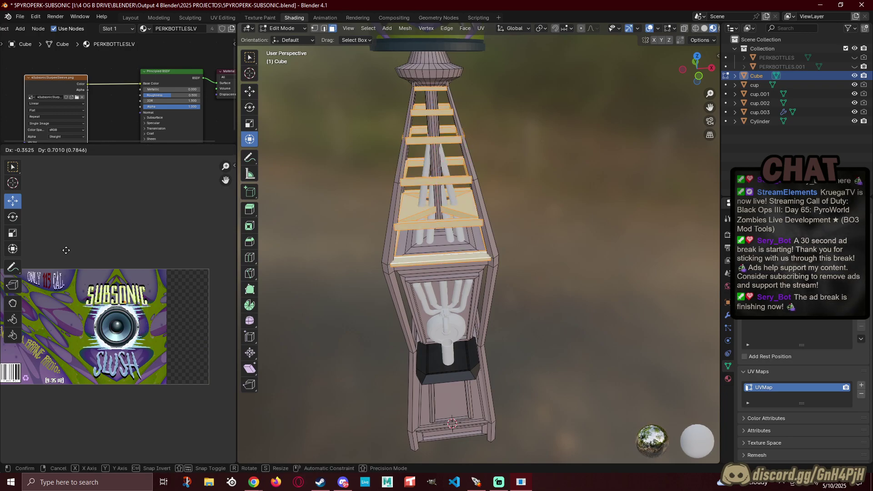
pyautogui.click(66, 250)
pyautogui.scroll(8, 95, 273)
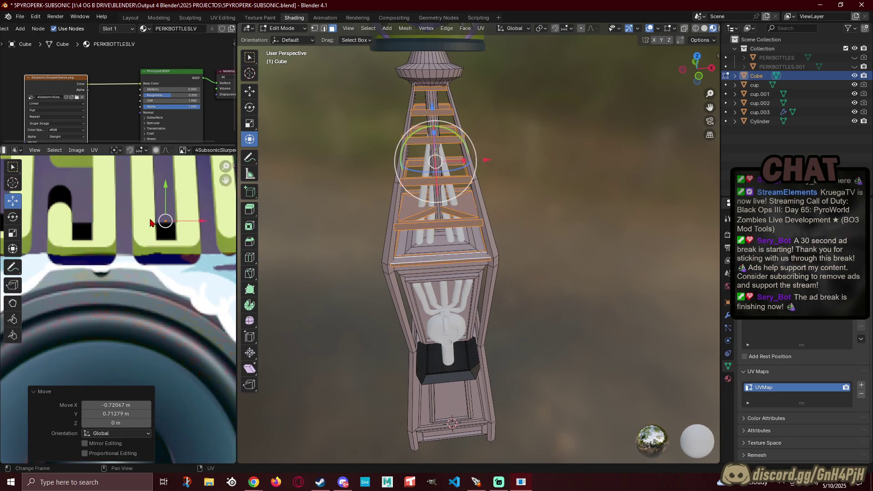
pyautogui.moveTo(168, 217); pyautogui.dragTo(168, 229)
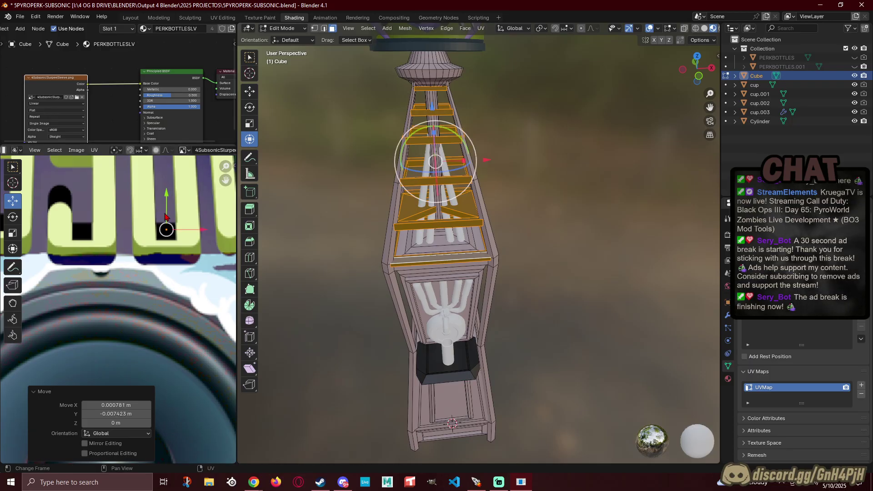
pyautogui.click(332, 227)
pyautogui.moveTo(314, 233); pyautogui.dragTo(378, 230, button='middle')
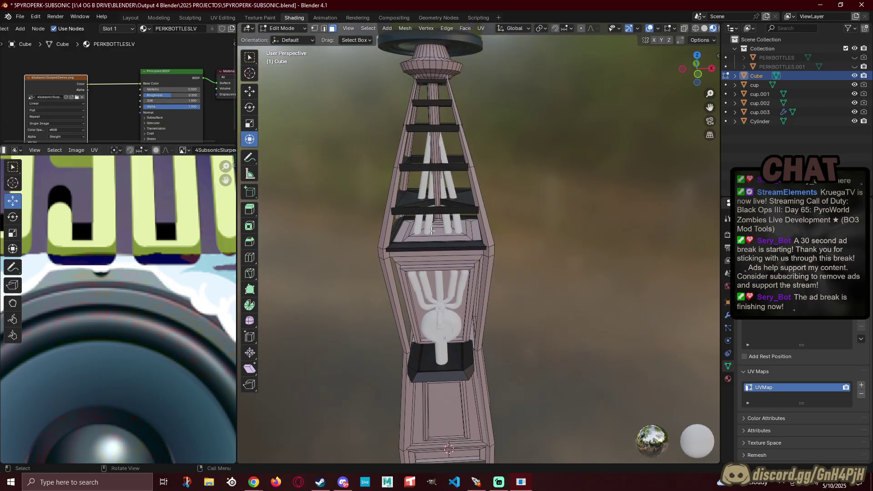
pyautogui.click(434, 234)
pyautogui.press('l')
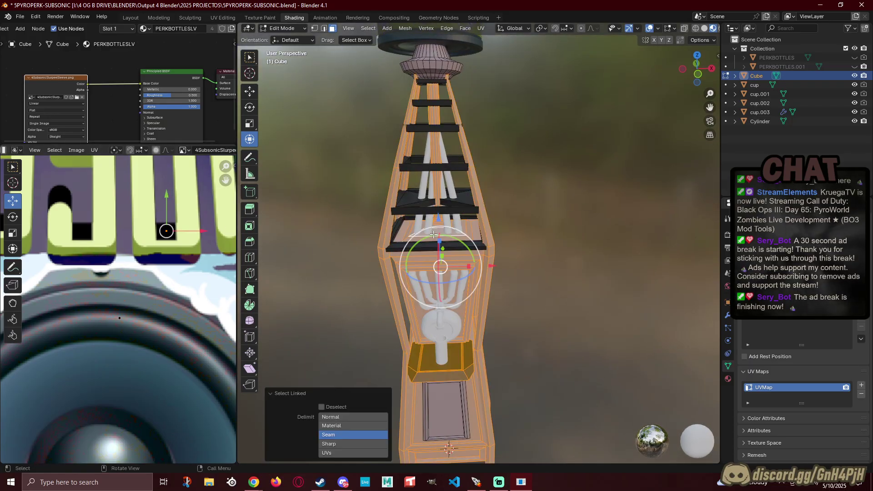
pyautogui.click(580, 258)
# Step: Select the border faces around the pyramid base inside the lowest crossbar frame and move their UVs onto the same black patch in the O
pyautogui.click(476, 236)
pyautogui.moveTo(476, 236); pyautogui.dragTo(471, 255, button='middle')
pyautogui.scroll(4, 421, 277)
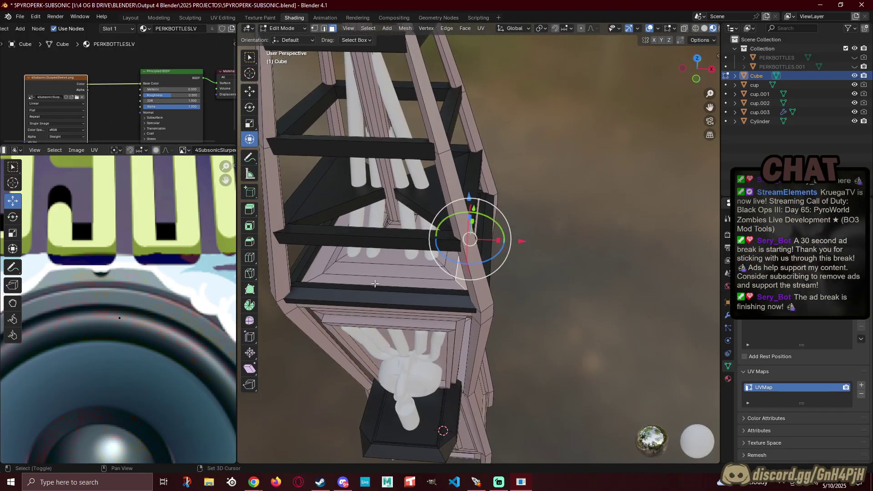
pyautogui.keyDown('shift'); pyautogui.click(369, 283); pyautogui.keyUp('shift')
pyautogui.keyDown('shift'); pyautogui.click(325, 262); pyautogui.keyUp('shift')
pyautogui.moveTo(541, 234); pyautogui.dragTo(482, 201, button='middle')
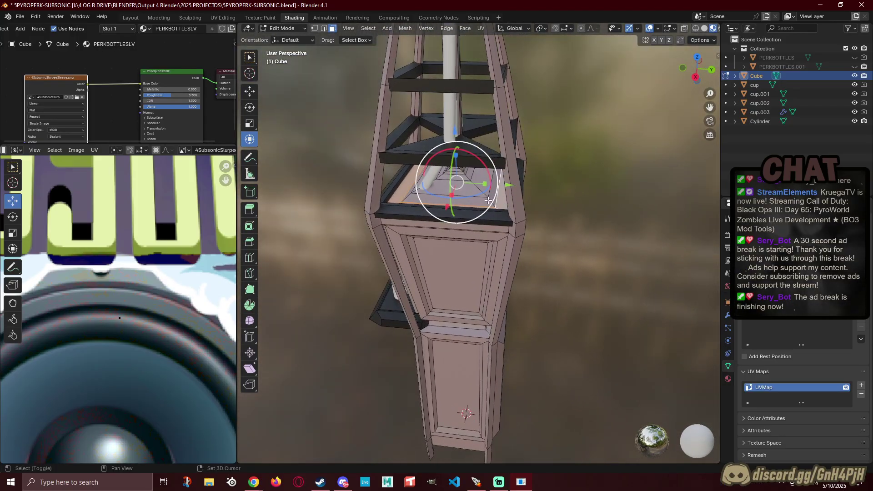
pyautogui.scroll(6, 473, 228)
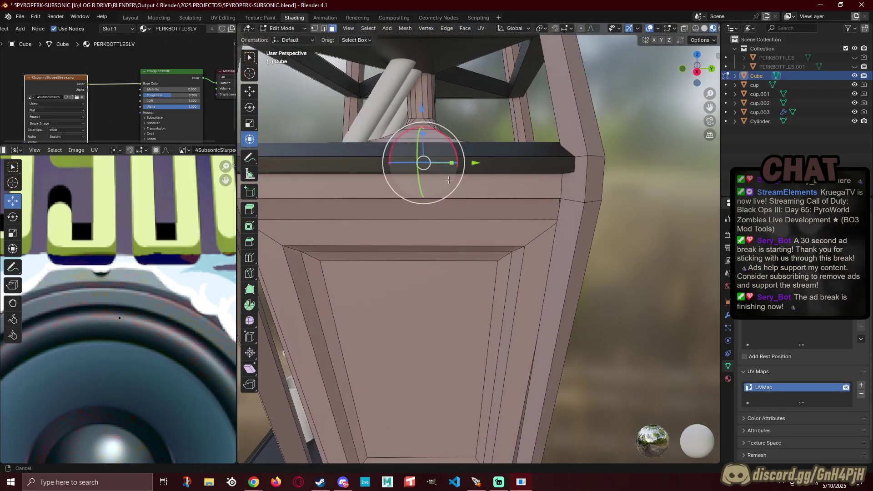
pyautogui.moveTo(462, 263); pyautogui.dragTo(411, 288, button='middle')
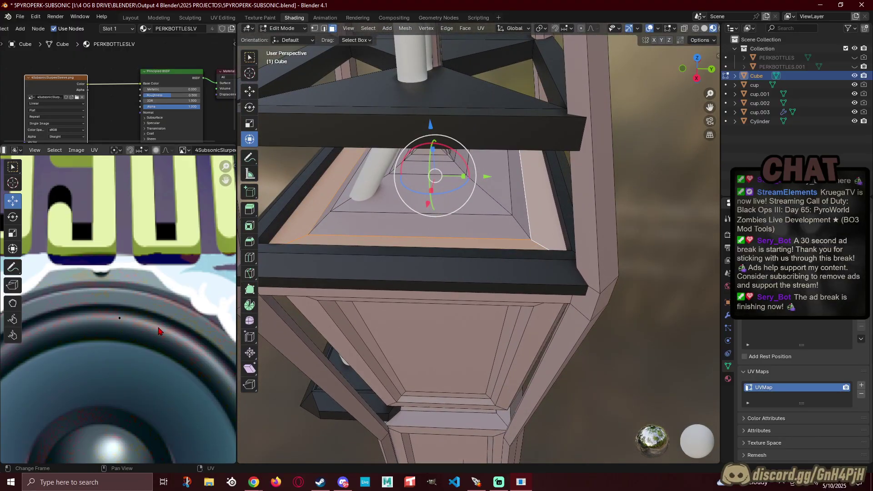
pyautogui.press('g')
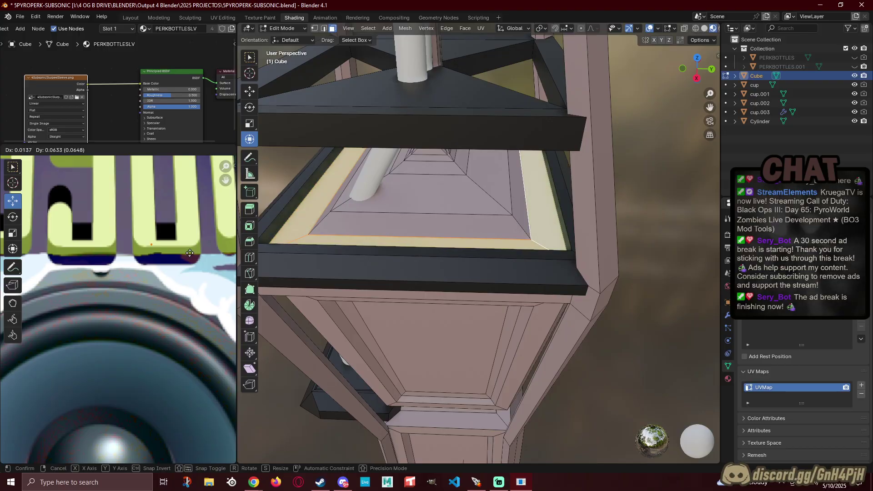
pyautogui.click(208, 244)
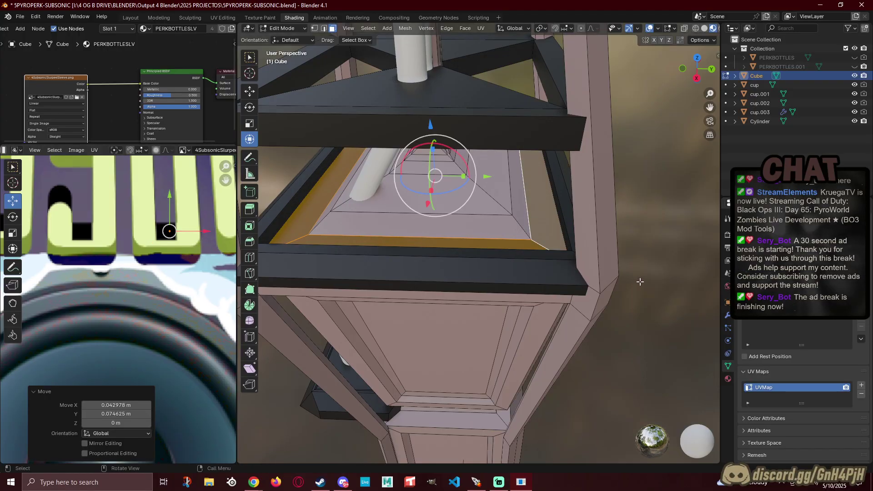
# Step: Leave mesh editing and examine the tower's colours from several angles and distances
pyautogui.press('Tab')
pyautogui.scroll(-5, 637, 284)
pyautogui.moveTo(514, 284); pyautogui.dragTo(610, 248, button='middle')
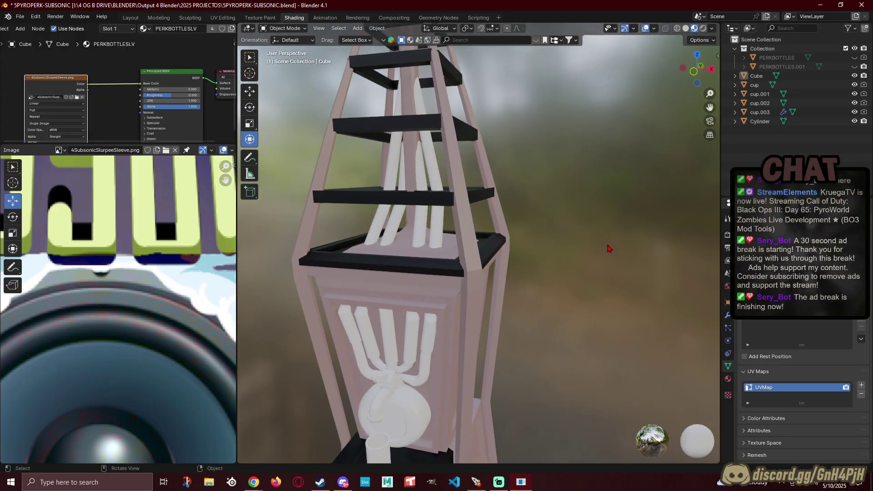
pyautogui.scroll(-5, 609, 248)
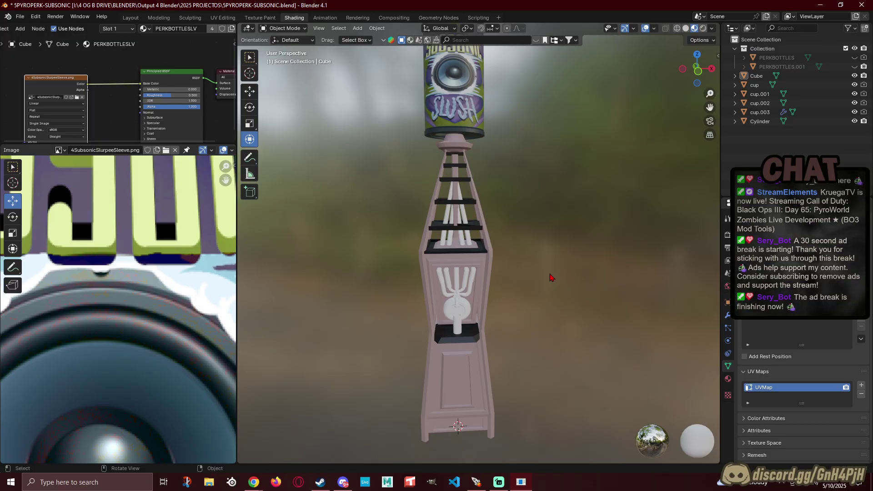
pyautogui.moveTo(528, 288); pyautogui.dragTo(440, 278, button='middle')
pyautogui.moveTo(441, 279); pyautogui.dragTo(468, 276, button='middle')
pyautogui.scroll(-3, 408, 241)
pyautogui.moveTo(406, 240); pyautogui.dragTo(313, 223, button='middle')
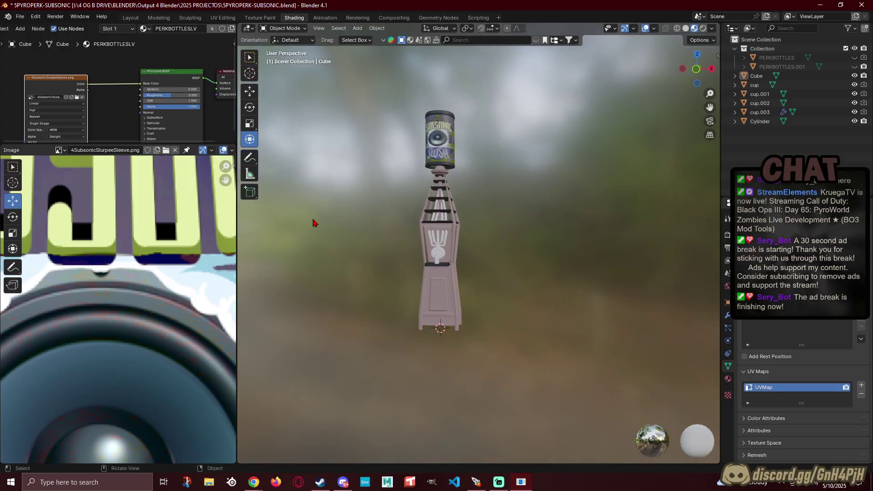
pyautogui.moveTo(455, 223); pyautogui.dragTo(480, 258, button='middle')
pyautogui.scroll(6, 484, 217)
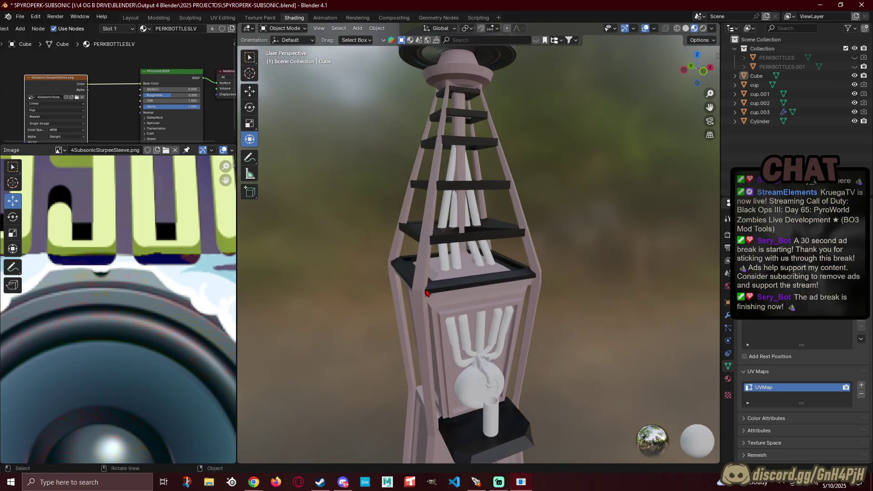
# Step: Reopen the tower mesh for editing and select the band faces directly below the lowest crossbar on one side, including the adjoining corners
pyautogui.click(429, 291)
pyautogui.press('Tab')
pyautogui.scroll(3, 429, 293)
pyautogui.moveTo(429, 294); pyautogui.dragTo(469, 300, button='middle')
pyautogui.moveTo(452, 309); pyautogui.dragTo(538, 308, button='middle')
pyautogui.scroll(5, 553, 316)
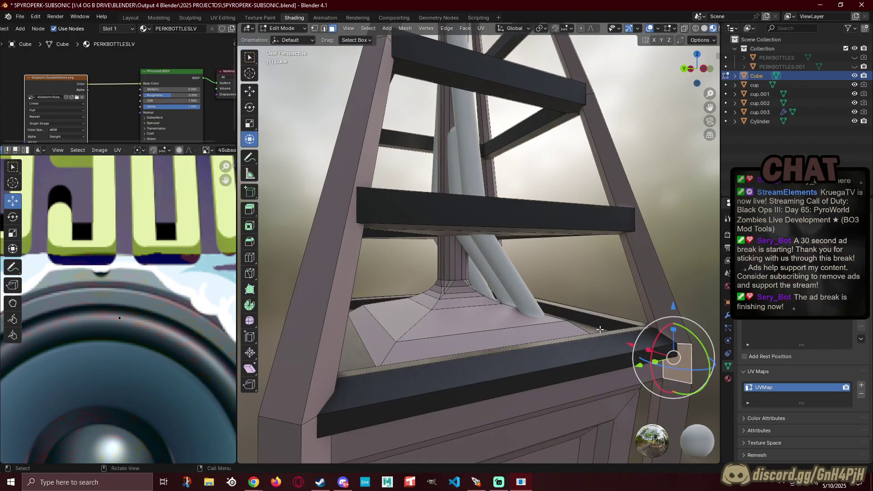
pyautogui.moveTo(585, 293); pyautogui.dragTo(370, 218, button='middle')
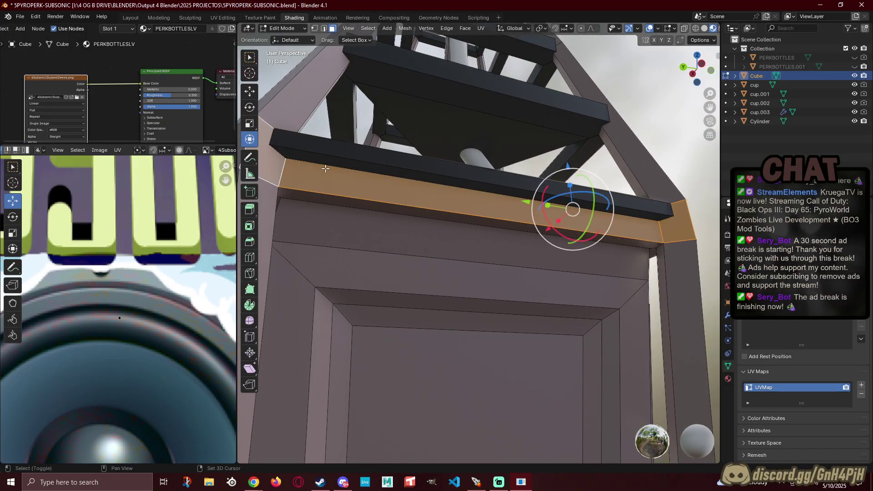
# Step: Add the band faces and corner faces below the lowest crossbar on the tower's remaining sides to the selection
pyautogui.moveTo(325, 169); pyautogui.dragTo(461, 184, button='middle')
pyautogui.moveTo(554, 192); pyautogui.dragTo(660, 297, button='middle')
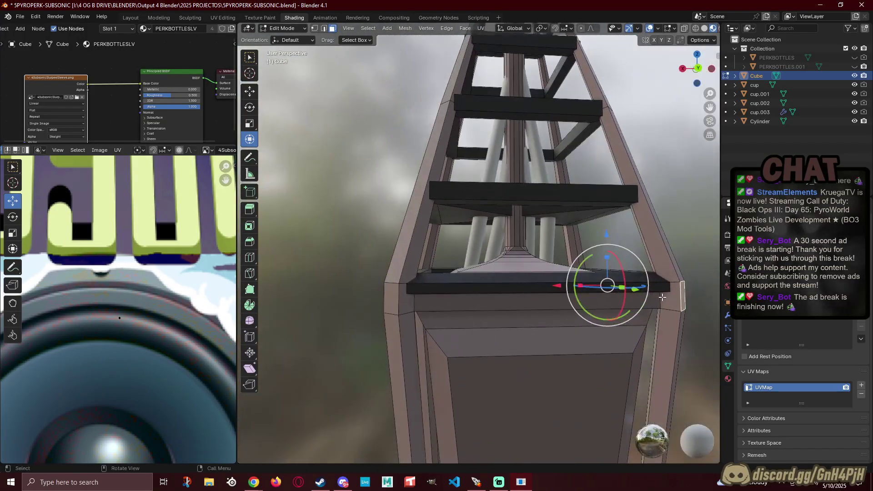
pyautogui.keyDown('ctrl'); pyautogui.click(406, 299); pyautogui.keyUp('ctrl')
pyautogui.moveTo(406, 299); pyautogui.dragTo(665, 305, button='middle')
pyautogui.moveTo(588, 306); pyautogui.dragTo(459, 272, button='middle')
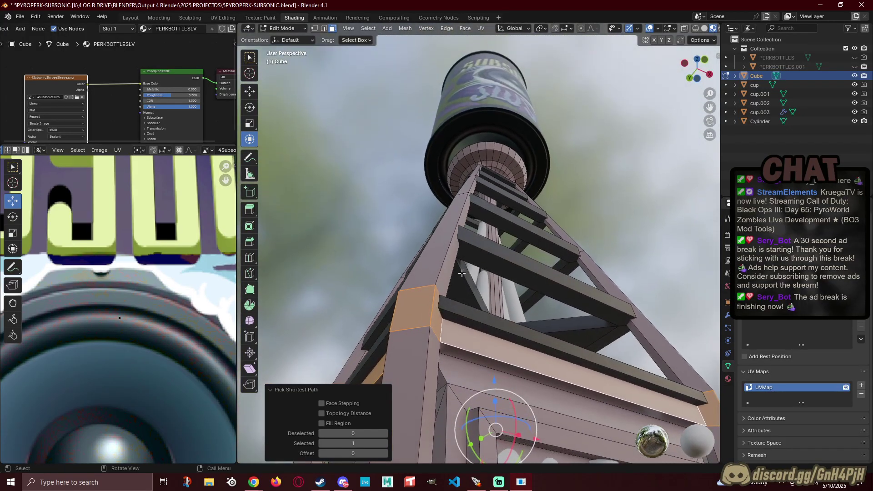
pyautogui.moveTo(571, 368); pyautogui.dragTo(418, 327, button='middle')
pyautogui.keyDown('shift'); pyautogui.click(468, 326); pyautogui.keyUp('shift')
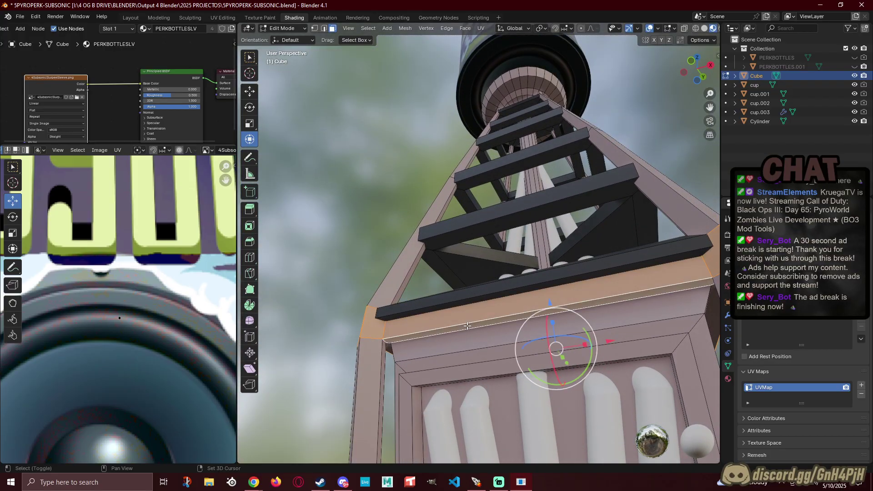
pyautogui.moveTo(601, 297); pyautogui.dragTo(358, 302, button='middle')
pyautogui.moveTo(474, 321); pyautogui.dragTo(540, 285, button='middle')
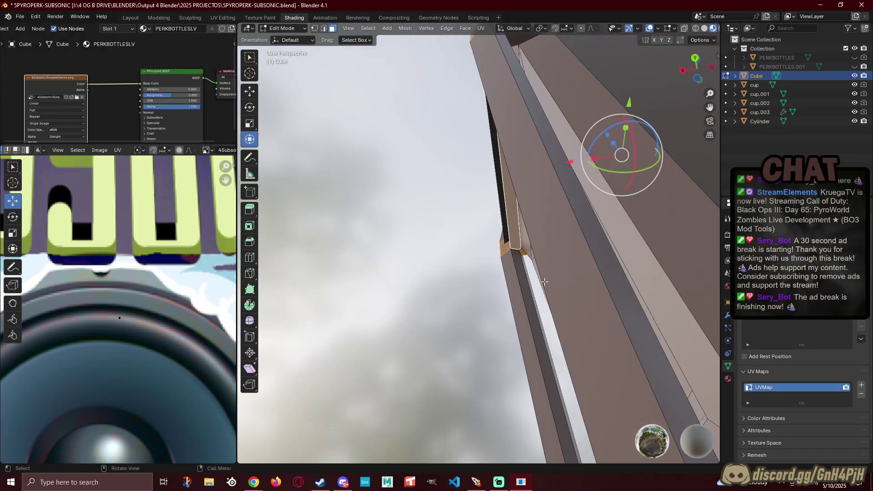
# Step: Extend the selection up the outer faces of one sloping corner post, from the band past the crossbars
pyautogui.scroll(-4, 539, 285)
pyautogui.moveTo(563, 137); pyautogui.dragTo(464, 235, button='middle')
pyautogui.moveTo(495, 292); pyautogui.dragTo(266, 320, button='middle')
pyautogui.keyDown('shift'); pyautogui.click(498, 329); pyautogui.keyUp('shift')
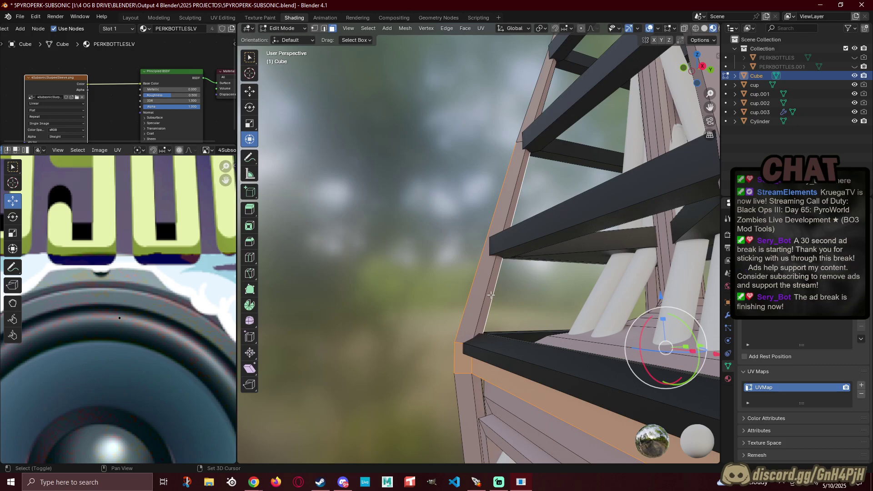
pyautogui.keyDown('shift'); pyautogui.click(542, 100); pyautogui.keyUp('shift')
pyautogui.moveTo(544, 100); pyautogui.dragTo(683, 154, button='middle')
pyautogui.moveTo(476, 187); pyautogui.dragTo(541, 196, button='middle')
pyautogui.keyDown('shift'); pyautogui.click(526, 199); pyautogui.keyUp('shift')
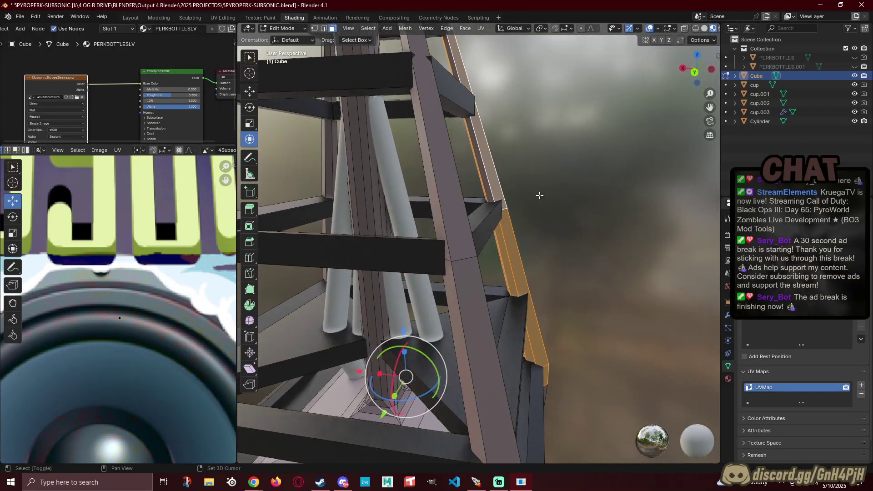
# Step: Add the faces of the far sloping corner post visible between the crossbars to the selection
pyautogui.moveTo(488, 187); pyautogui.dragTo(503, 272, button='middle')
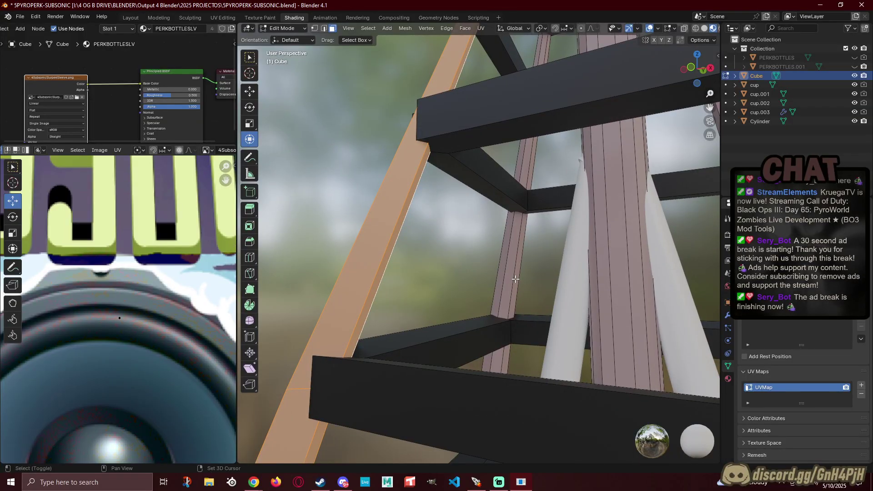
pyautogui.keyDown('shift'); pyautogui.click(511, 279); pyautogui.keyUp('shift')
pyautogui.keyDown('shift'); pyautogui.click(501, 279); pyautogui.keyUp('shift')
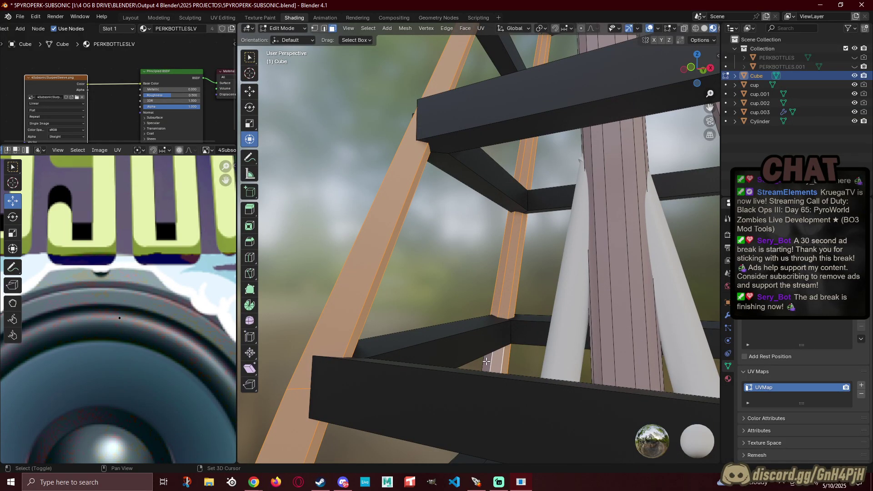
pyautogui.moveTo(475, 340); pyautogui.dragTo(643, 340, button='middle')
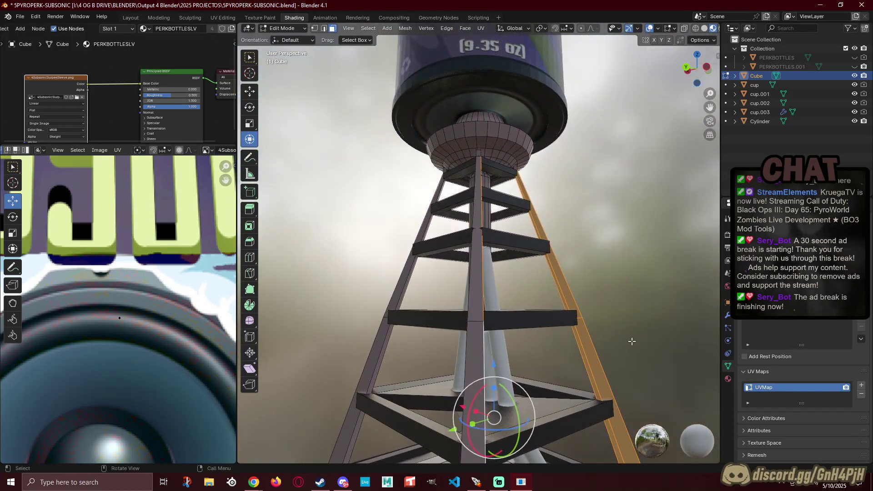
# Step: Add the outer faces of the sloping posts at the remaining tower corners to the selection
pyautogui.keyDown('shift'); pyautogui.click(476, 351); pyautogui.keyUp('shift')
pyautogui.keyDown('shift'); pyautogui.click(475, 304); pyautogui.keyUp('shift')
pyautogui.moveTo(452, 319); pyautogui.dragTo(553, 317, button='middle')
pyautogui.keyDown('shift'); pyautogui.click(418, 279); pyautogui.keyUp('shift')
pyautogui.keyDown('shift'); pyautogui.click(450, 382); pyautogui.keyUp('shift')
pyautogui.moveTo(409, 390); pyautogui.dragTo(431, 274, button='middle')
pyautogui.scroll(-2, 427, 273)
pyautogui.moveTo(453, 333); pyautogui.dragTo(396, 340, button='middle')
# Step: Add the inward-facing strips of the two rear sloping posts seen through the crossbar frame to the selection
pyautogui.moveTo(291, 323); pyautogui.dragTo(353, 300, button='middle')
pyautogui.keyDown('shift'); pyautogui.click(349, 328); pyautogui.keyUp('shift')
pyautogui.keyDown('shift'); pyautogui.click(379, 181); pyautogui.keyUp('shift')
pyautogui.keyDown('shift'); pyautogui.click(371, 173); pyautogui.keyUp('shift')
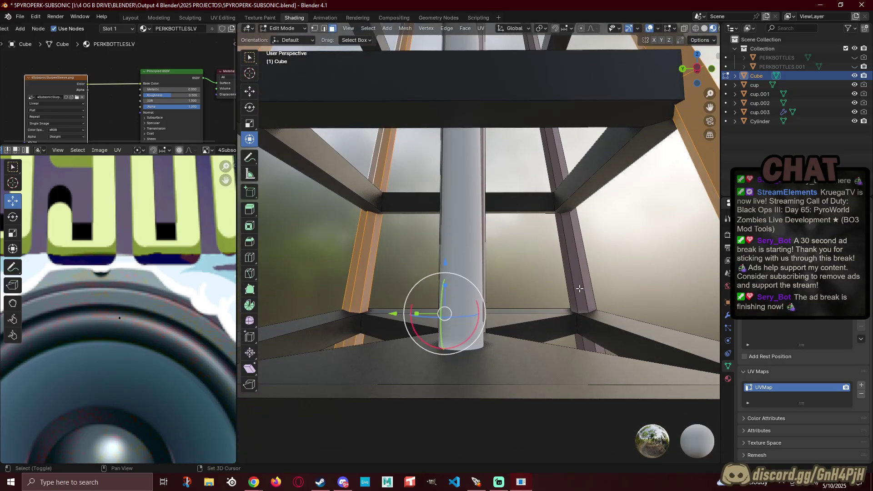
pyautogui.keyDown('shift'); pyautogui.click(585, 282); pyautogui.keyUp('shift')
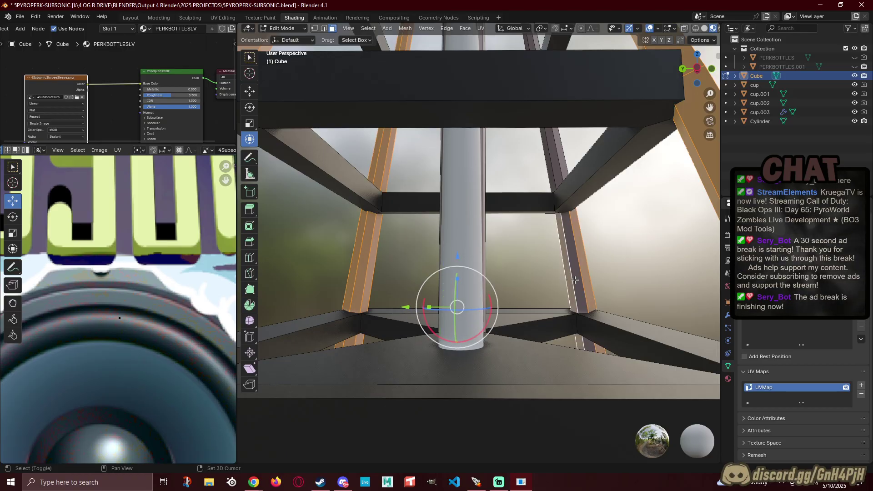
pyautogui.keyDown('shift'); pyautogui.click(563, 164); pyautogui.keyUp('shift')
pyautogui.keyDown('shift'); pyautogui.click(556, 165); pyautogui.keyUp('shift')
pyautogui.keyDown('shift'); pyautogui.click(549, 167); pyautogui.keyUp('shift')
pyautogui.moveTo(549, 168); pyautogui.dragTo(403, 203, button='middle')
pyautogui.scroll(-5, 528, 181)
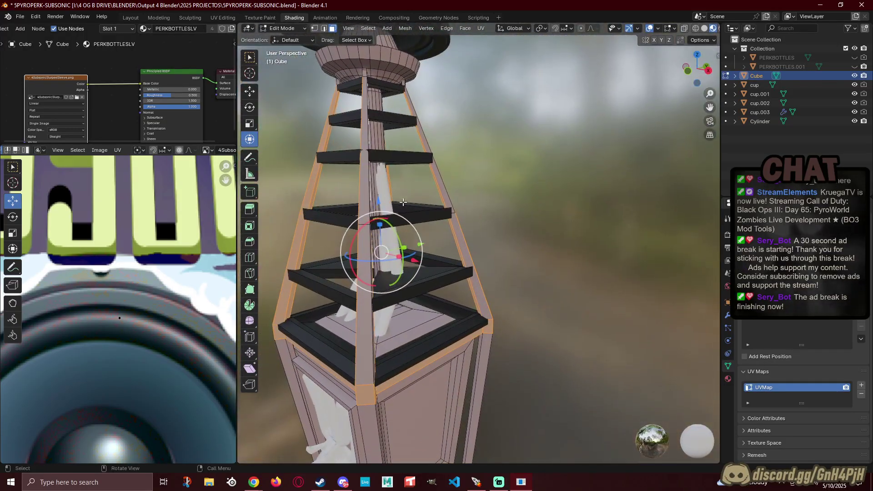
# Step: Complete the sloping post selection with the faces still missed on the near corner and between the upper crossbars
pyautogui.keyDown('shift'); pyautogui.click(360, 351); pyautogui.keyUp('shift')
pyautogui.keyDown('shift'); pyautogui.click(364, 192); pyautogui.keyUp('shift')
pyautogui.moveTo(364, 192); pyautogui.dragTo(403, 236, button='middle')
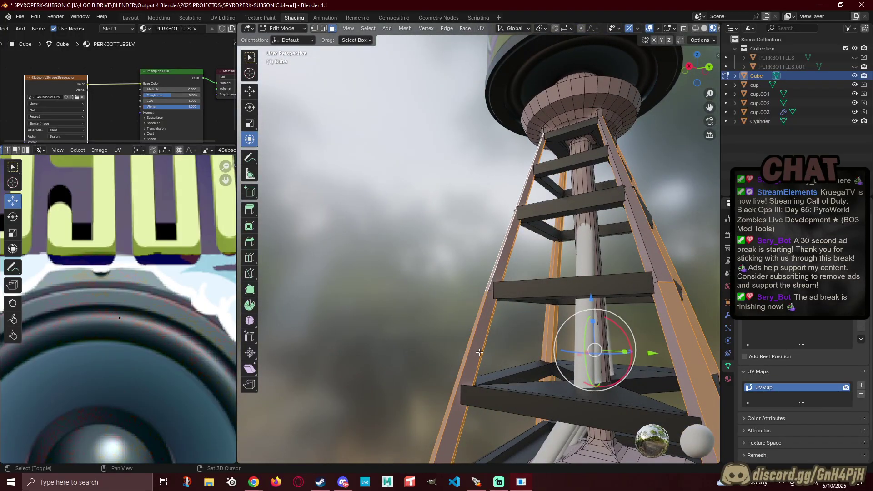
pyautogui.keyDown('shift'); pyautogui.click(505, 261); pyautogui.keyUp('shift')
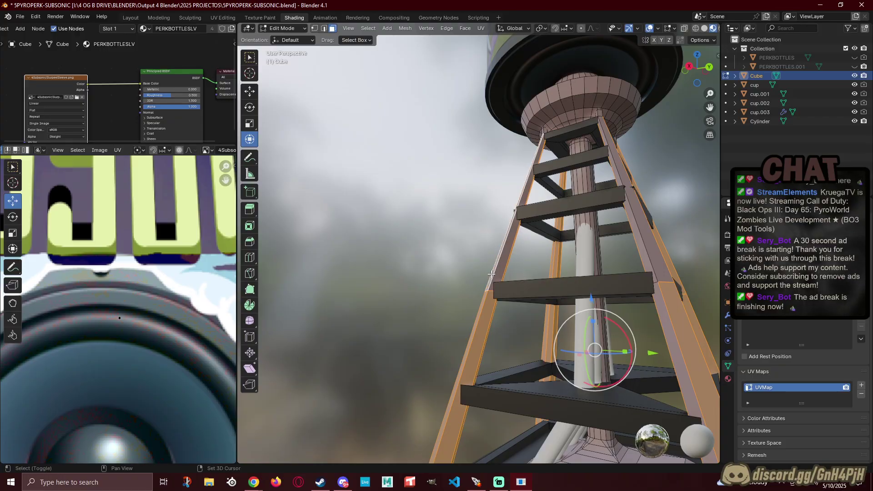
pyautogui.keyDown('shift'); pyautogui.click(646, 257); pyautogui.keyUp('shift')
pyautogui.keyDown('shift'); pyautogui.click(640, 253); pyautogui.keyUp('shift')
pyautogui.keyDown('shift'); pyautogui.click(661, 321); pyautogui.keyUp('shift')
pyautogui.moveTo(564, 340); pyautogui.dragTo(633, 375, button='middle')
pyautogui.scroll(-3, 587, 372)
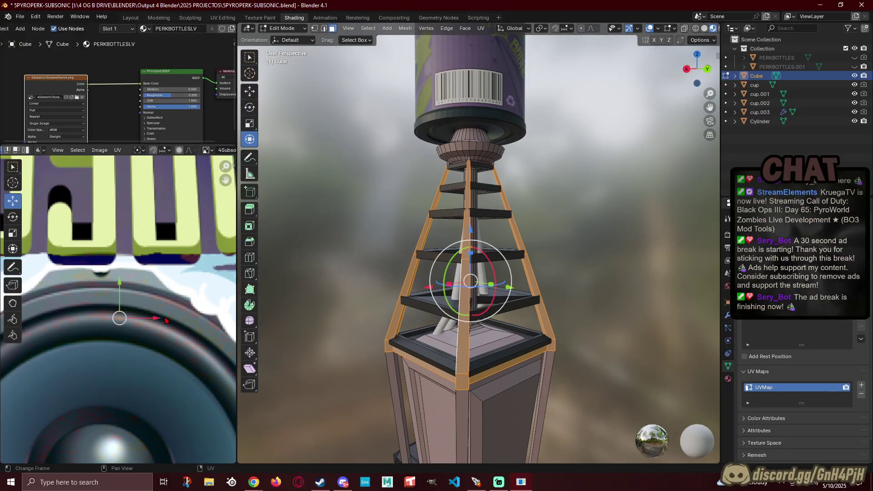
# Step: Move the selected band and post UVs onto the black patch in the O, then leave mesh editing and check the tower
pyautogui.press('g')
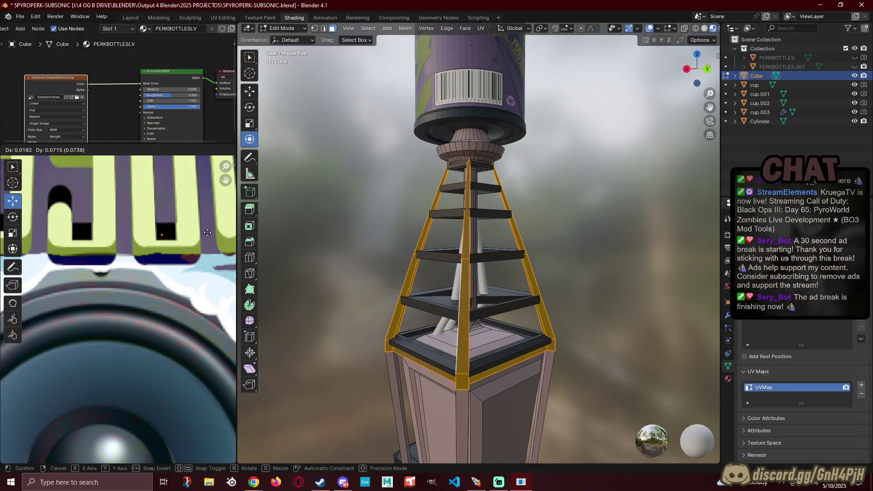
pyautogui.click(211, 231)
pyautogui.press('Tab')
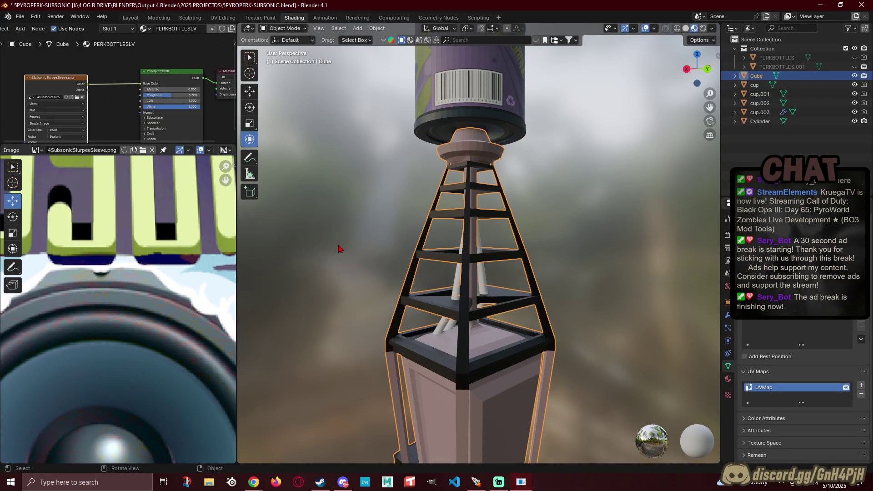
pyautogui.click(337, 255)
pyautogui.scroll(-4, 336, 257)
pyautogui.moveTo(331, 281); pyautogui.dragTo(516, 294, button='middle')
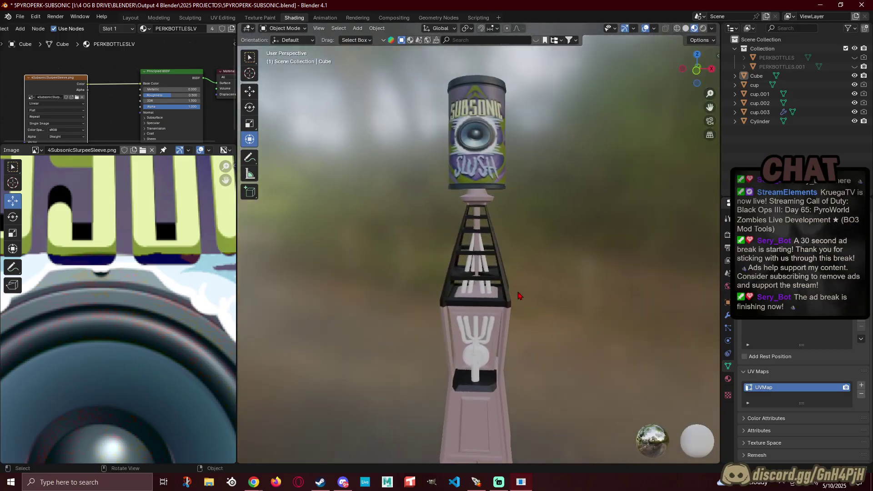
pyautogui.scroll(-3, 532, 324)
pyautogui.moveTo(531, 325); pyautogui.dragTo(511, 300, button='middle')
pyautogui.scroll(1, 506, 368)
pyautogui.scroll(1, 506, 366)
# Step: Reopen the tower mesh for editing and select the outer and adjoining faces of one corner post beside the pipe panel
pyautogui.click(470, 232)
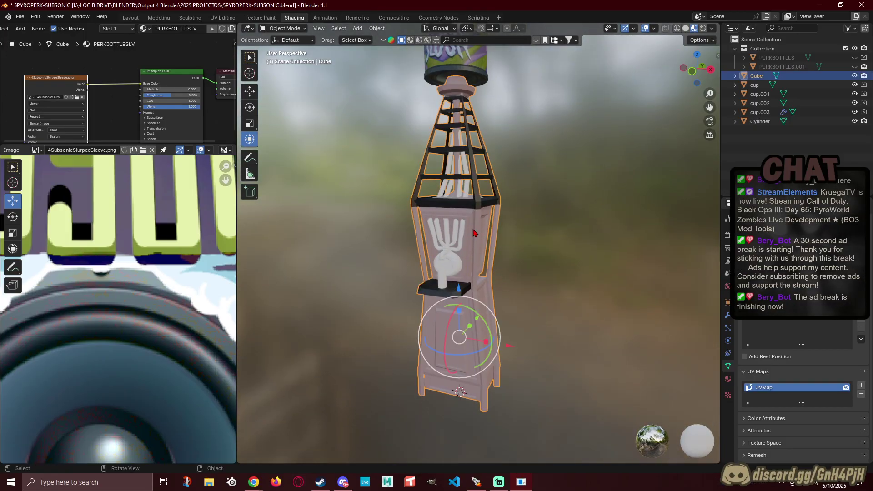
pyautogui.press('Tab')
pyautogui.scroll(2, 471, 231)
pyautogui.moveTo(471, 231); pyautogui.dragTo(485, 281, button='middle')
pyautogui.scroll(2, 449, 258)
pyautogui.click(439, 259)
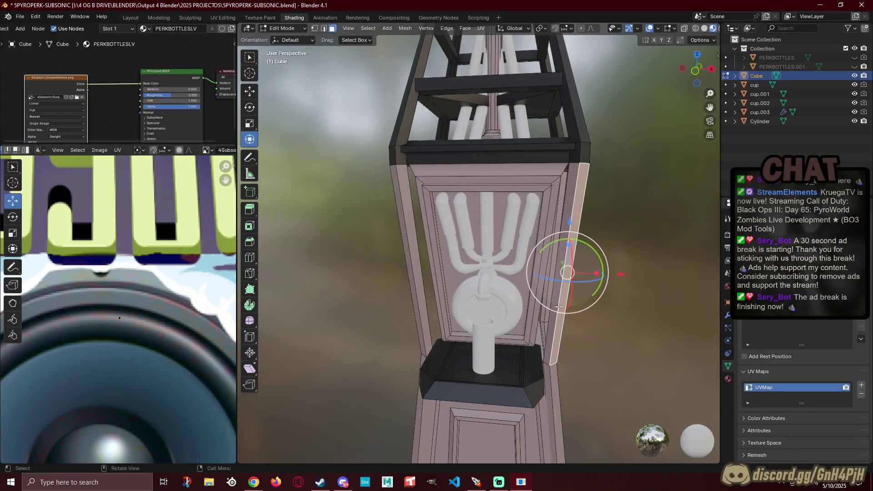
pyautogui.scroll(3, 557, 307)
pyautogui.keyDown('shift'); pyautogui.moveTo(556, 307); pyautogui.dragTo(473, 280, button='middle'); pyautogui.keyUp('shift')
pyautogui.scroll(1, 433, 268)
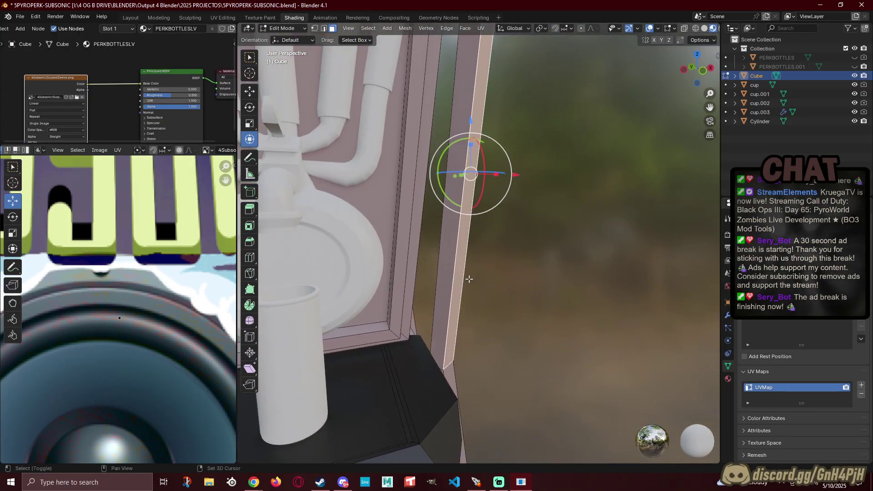
pyautogui.keyDown('shift'); pyautogui.click(449, 272); pyautogui.keyUp('shift')
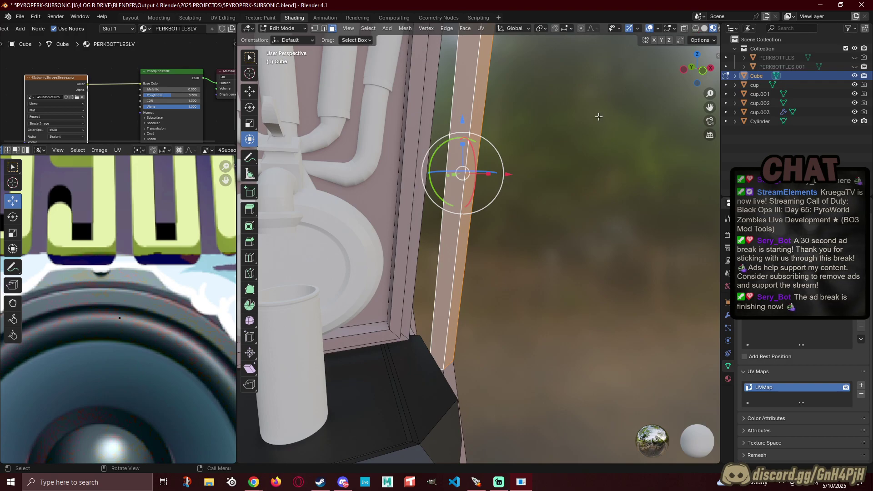
# Step: Switch the viewport's lighting environment from the forest scene to the dark studio one
pyautogui.scroll(-2, 708, 29)
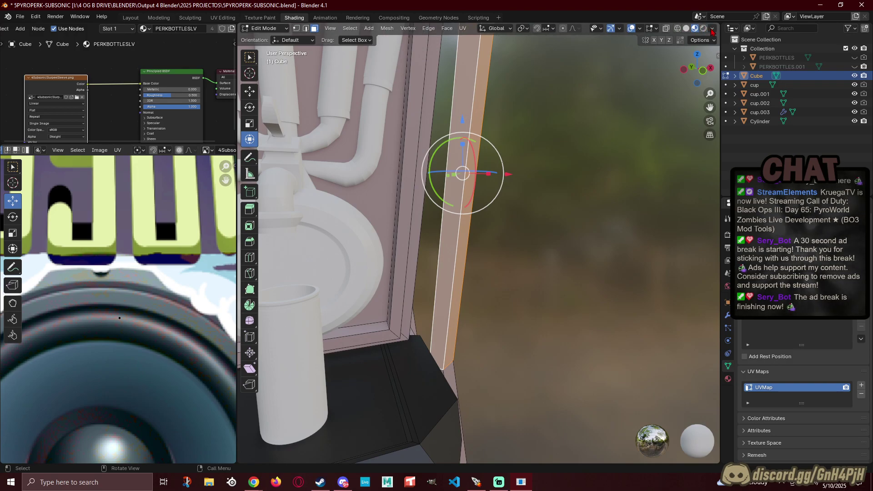
pyautogui.click(712, 29)
pyautogui.click(705, 121)
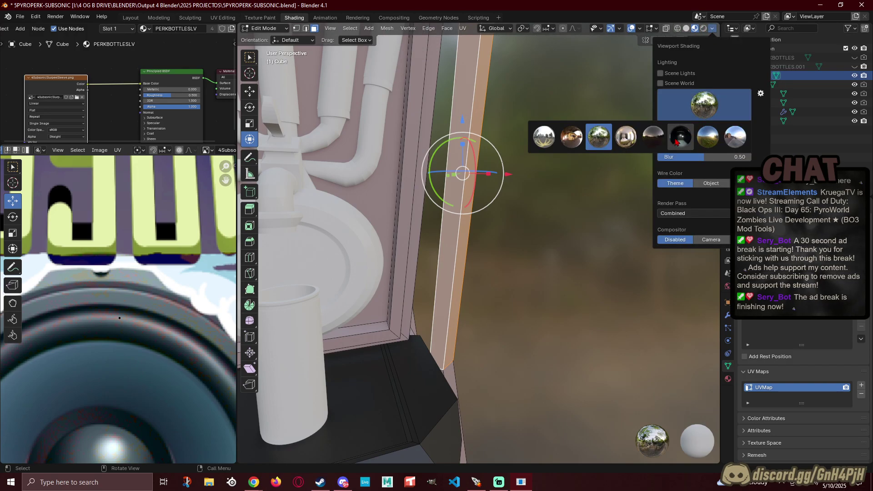
pyautogui.click(676, 142)
# Step: Add the remaining faces of both corner posts flanking the pipe panel to the selection
pyautogui.moveTo(517, 236)
pyautogui.mouseDown(button='middle')
pyautogui.moveTo(436, 239)
pyautogui.moveTo(646, 237)
pyautogui.moveTo(380, 234)
pyautogui.moveTo(595, 239)
pyautogui.moveTo(457, 251)
pyautogui.mouseUp(button='middle')
pyautogui.scroll(5, 456, 251)
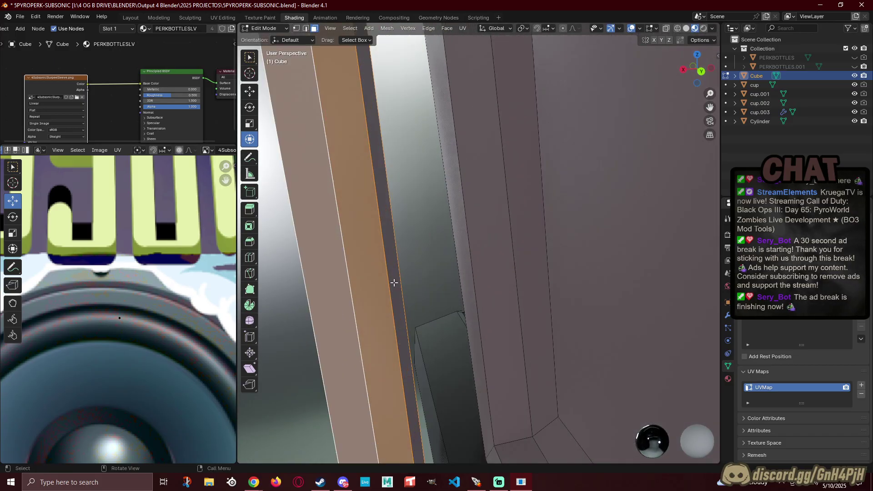
pyautogui.moveTo(399, 302); pyautogui.dragTo(539, 297, button='middle')
pyautogui.moveTo(455, 296); pyautogui.dragTo(535, 300, button='middle')
pyautogui.scroll(-4, 450, 302)
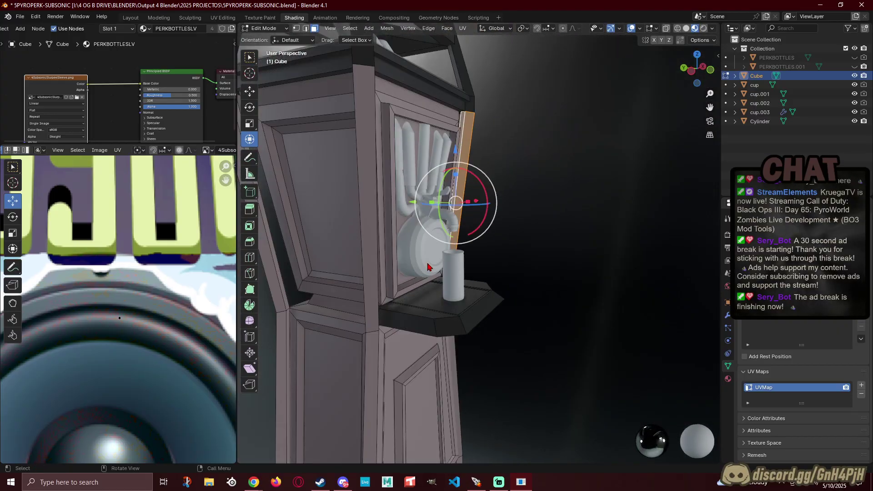
pyautogui.keyDown('shift'); pyautogui.moveTo(428, 266); pyautogui.dragTo(508, 287, button='middle'); pyautogui.keyUp('shift')
pyautogui.keyDown('shift'); pyautogui.click(449, 193); pyautogui.keyUp('shift')
pyautogui.moveTo(450, 193); pyautogui.dragTo(523, 203, button='middle')
pyautogui.keyDown('shift'); pyautogui.click(582, 185); pyautogui.keyUp('shift')
pyautogui.keyDown('shift'); pyautogui.click(575, 179); pyautogui.keyUp('shift')
pyautogui.moveTo(523, 203); pyautogui.dragTo(452, 193, button='middle')
pyautogui.keyDown('shift'); pyautogui.click(453, 193); pyautogui.keyUp('shift')
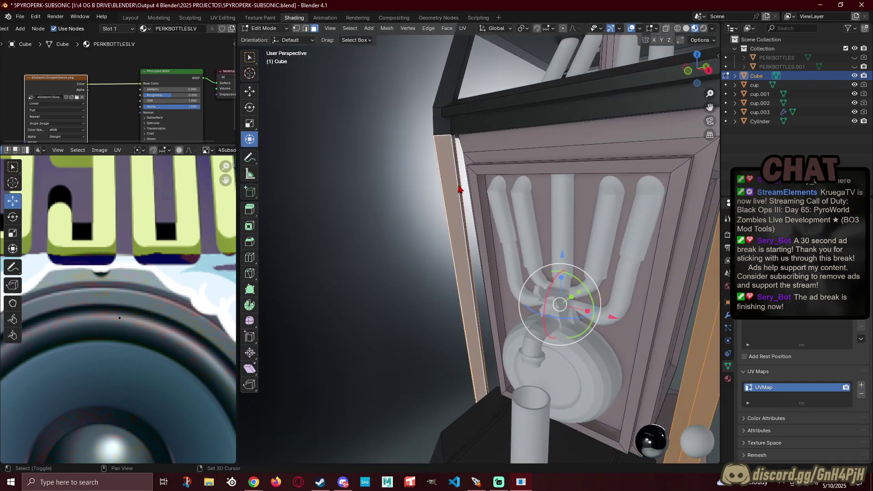
# Step: Add the two outer faces of one base leg and the post face directly above it to the selection
pyautogui.moveTo(411, 241); pyautogui.dragTo(517, 239, button='middle')
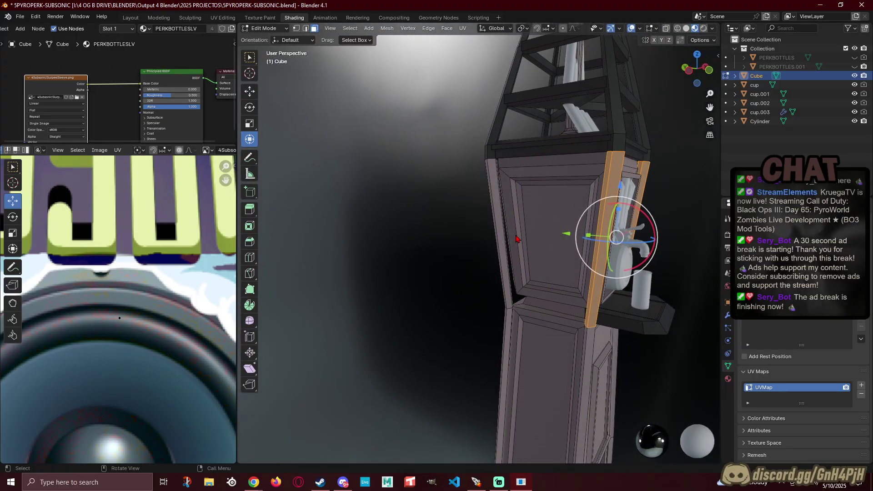
pyautogui.moveTo(517, 238); pyautogui.dragTo(422, 224, button='middle')
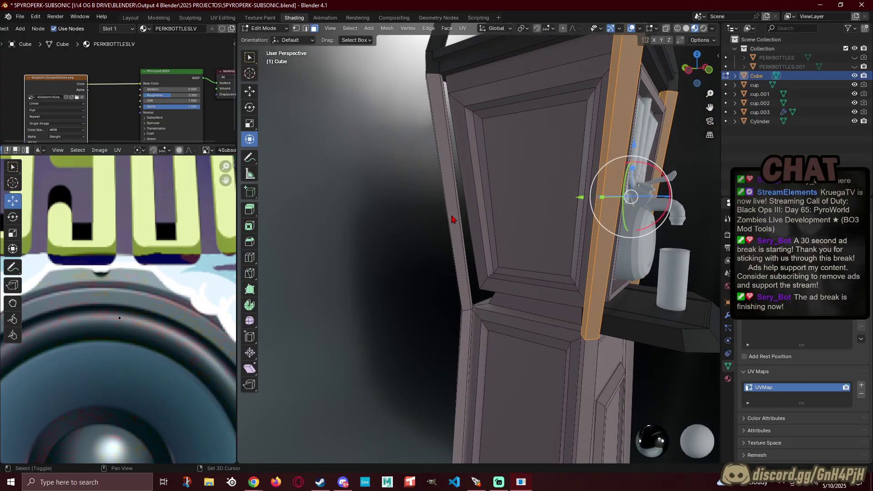
pyautogui.keyDown('shift'); pyautogui.moveTo(609, 387); pyautogui.dragTo(498, 214, button='middle'); pyautogui.keyUp('shift')
pyautogui.moveTo(513, 262); pyautogui.dragTo(448, 222, button='middle')
pyautogui.keyDown('shift'); pyautogui.moveTo(497, 291); pyautogui.dragTo(460, 95, button='middle'); pyautogui.keyUp('shift')
pyautogui.moveTo(442, 219); pyautogui.dragTo(415, 170, button='middle')
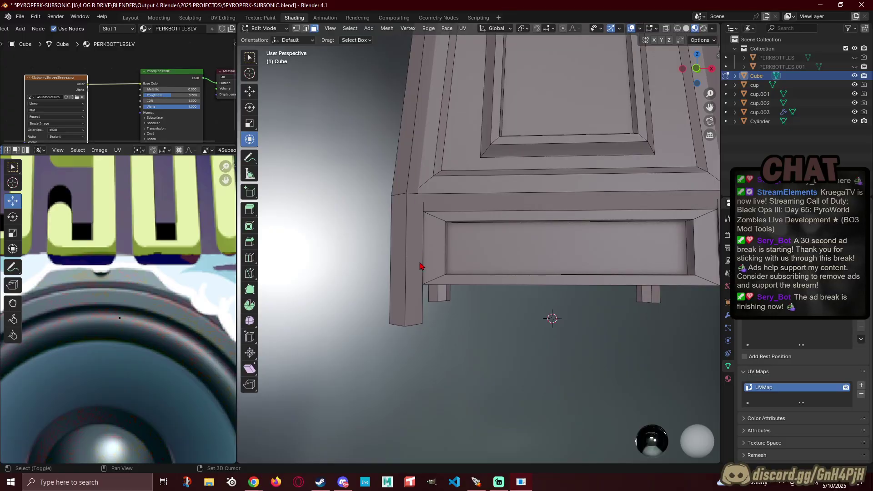
pyautogui.keyDown('shift'); pyautogui.click(410, 280); pyautogui.keyUp('shift')
pyautogui.keyDown('shift'); pyautogui.click(394, 287); pyautogui.keyUp('shift')
pyautogui.keyDown('shift'); pyautogui.click(411, 175); pyautogui.keyUp('shift')
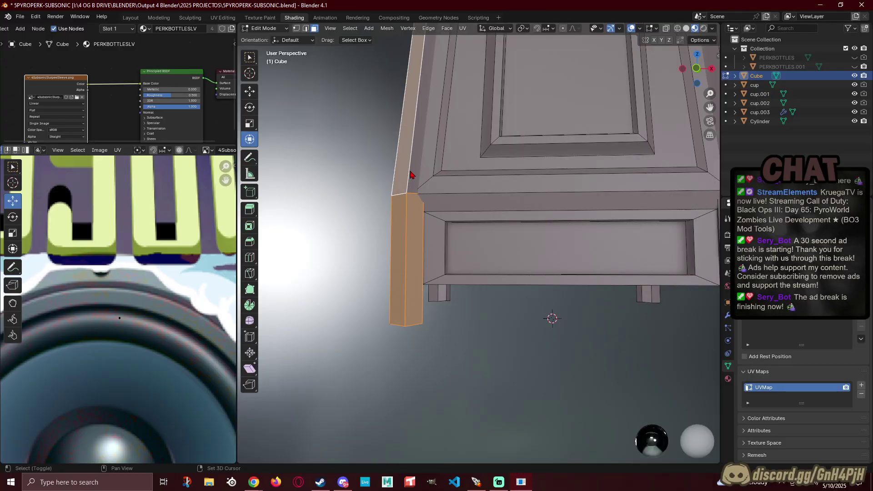
# Step: Add the remaining side faces of the base leg and the adjoining faces of the post above it to the selection
pyautogui.moveTo(415, 173); pyautogui.dragTo(540, 218, button='middle')
pyautogui.keyDown('shift'); pyautogui.click(540, 195); pyautogui.keyUp('shift')
pyautogui.keyDown('shift'); pyautogui.click(541, 184); pyautogui.keyUp('shift')
pyautogui.moveTo(541, 184); pyautogui.dragTo(572, 200, button='middle')
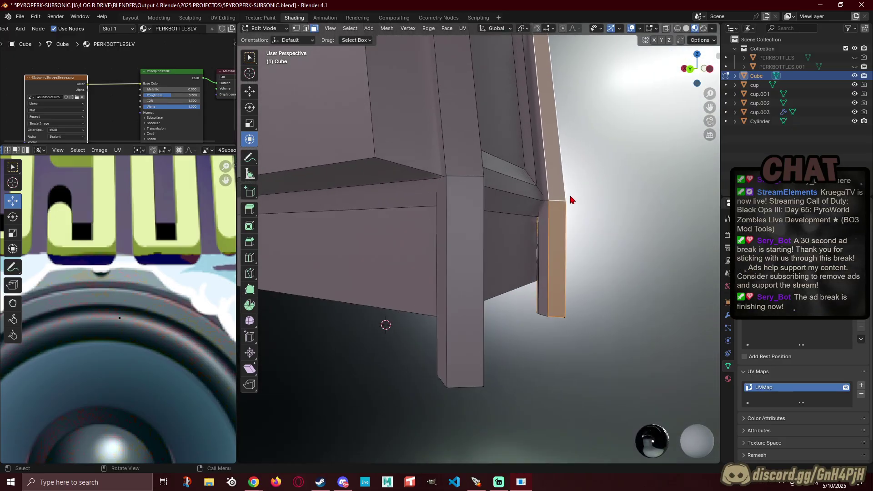
pyautogui.keyDown('shift'); pyautogui.click(543, 190); pyautogui.keyUp('shift')
pyautogui.keyDown('shift'); pyautogui.click(541, 231); pyautogui.keyUp('shift')
pyautogui.moveTo(541, 231); pyautogui.dragTo(496, 318, button='middle')
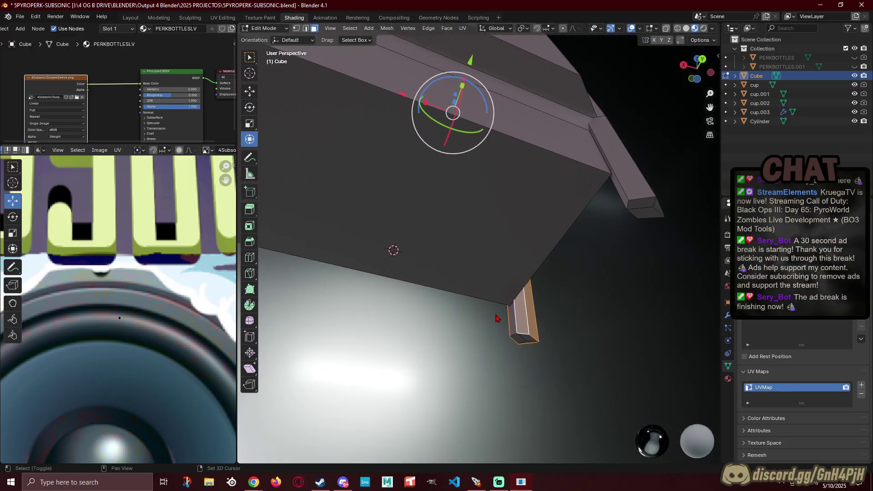
# Step: Add the underside faces of all the tower's base legs to the selection
pyautogui.keyDown('shift'); pyautogui.click(523, 342); pyautogui.keyUp('shift')
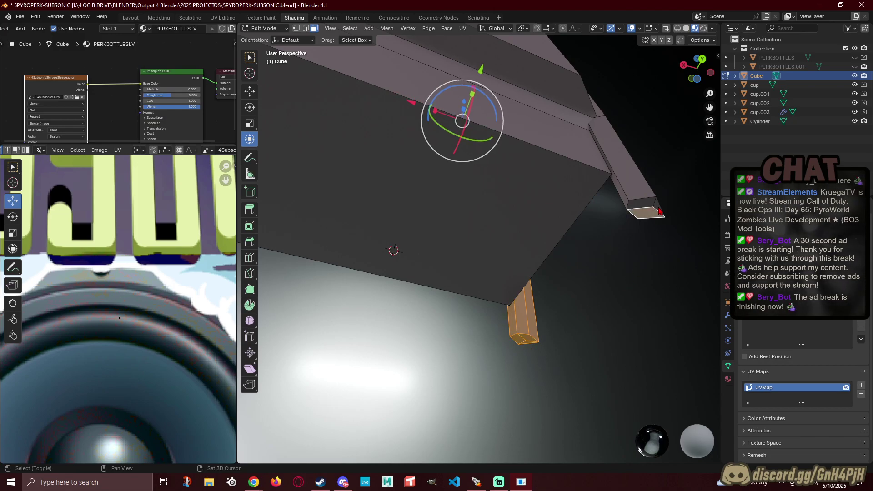
pyautogui.moveTo(550, 236); pyautogui.dragTo(586, 204, button='middle')
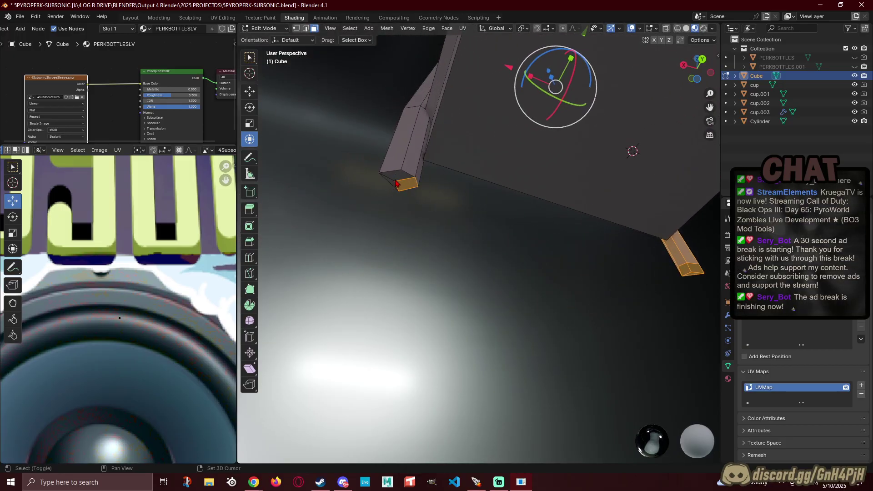
pyautogui.moveTo(394, 180); pyautogui.dragTo(430, 177, button='middle')
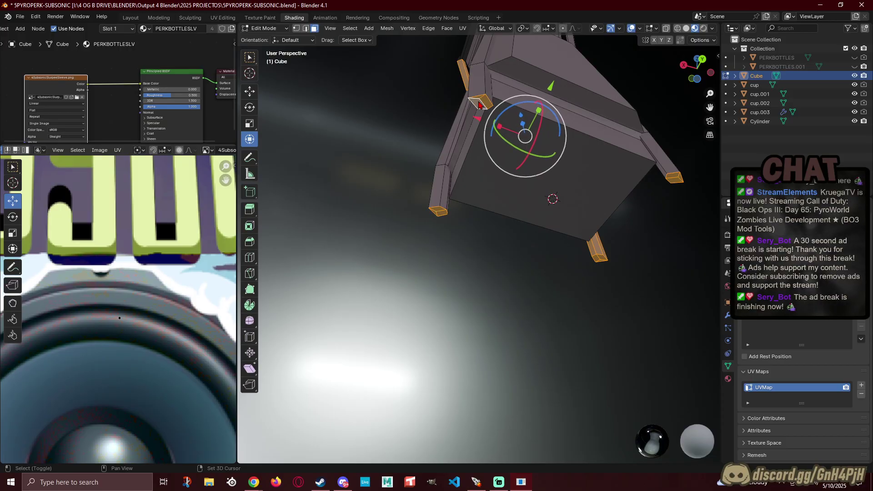
pyautogui.moveTo(486, 169); pyautogui.dragTo(464, 244, button='middle')
# Step: Add the faces of the lower corner post beside the recessed front panel, just below the black tray, to the selection
pyautogui.scroll(5, 417, 245)
pyautogui.scroll(-4, 320, 250)
pyautogui.scroll(3, 459, 241)
pyautogui.keyDown('shift'); pyautogui.moveTo(541, 227); pyautogui.dragTo(427, 269, button='middle'); pyautogui.keyUp('shift')
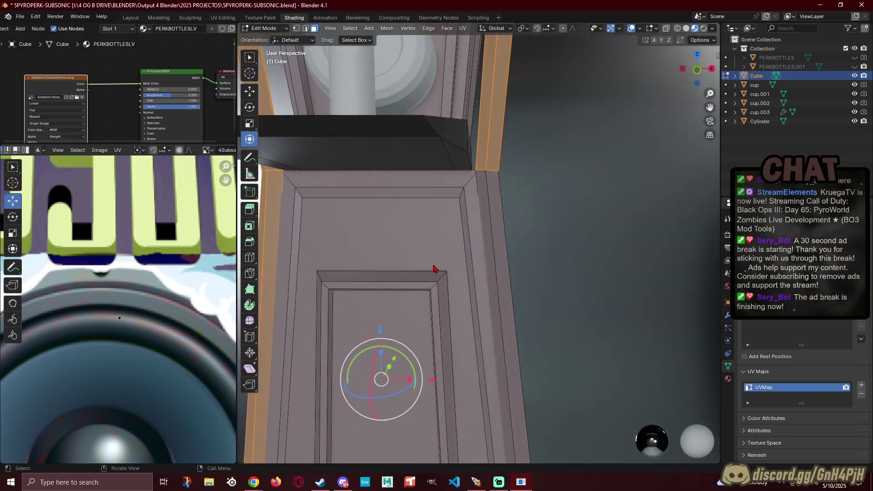
pyautogui.keyDown('shift'); pyautogui.click(494, 194); pyautogui.keyUp('shift')
pyautogui.moveTo(482, 189)
pyautogui.mouseDown(button='middle')
pyautogui.moveTo(468, 194)
pyautogui.moveTo(483, 196)
pyautogui.mouseUp(button='middle')
pyautogui.moveTo(446, 337)
pyautogui.keyDown('shift'); pyautogui.mouseDown(button='middle')
pyautogui.moveTo(590, 297)
pyautogui.moveTo(631, 323)
pyautogui.moveTo(564, 368)
pyautogui.moveTo(436, 410)
pyautogui.moveTo(293, 276)
pyautogui.moveTo(410, 249)
pyautogui.moveTo(366, 255)
pyautogui.moveTo(304, 376)
pyautogui.moveTo(590, 313)
pyautogui.moveTo(499, 413)
pyautogui.moveTo(429, 340)
pyautogui.mouseUp(button='middle'); pyautogui.keyUp('shift')
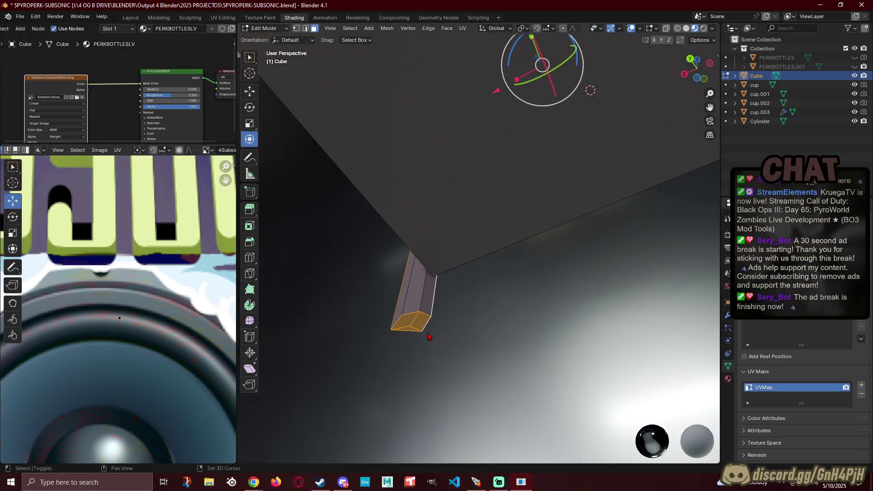
# Step: Add the side faces of the next base leg and the inner face of its post to the selection
pyautogui.keyDown('ctrl'); pyautogui.click(400, 315); pyautogui.keyUp('ctrl')
pyautogui.moveTo(400, 315); pyautogui.dragTo(460, 374, button='middle')
pyautogui.keyDown('shift'); pyautogui.click(495, 226); pyautogui.keyUp('shift')
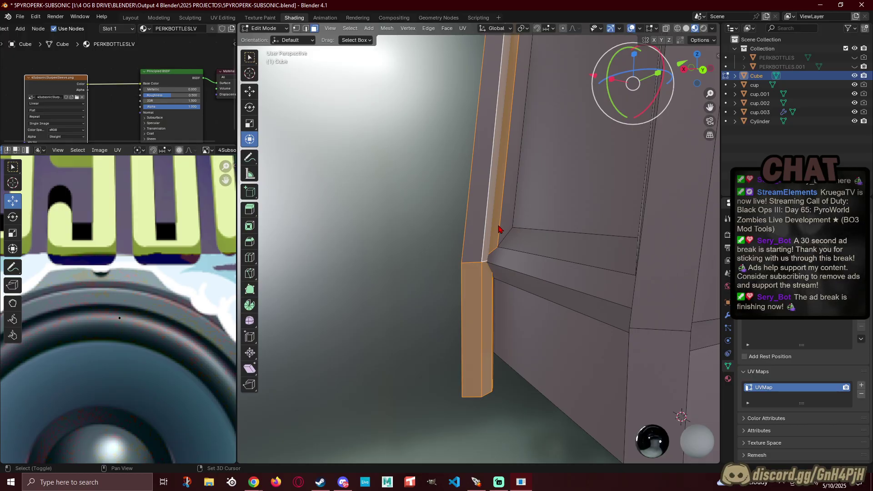
pyautogui.moveTo(479, 232)
pyautogui.keyDown('shift'); pyautogui.mouseDown(button='middle')
pyautogui.moveTo(460, 277)
pyautogui.moveTo(466, 295)
pyautogui.moveTo(483, 239)
pyautogui.mouseUp(button='middle'); pyautogui.keyUp('shift')
# Step: Add the unselected upper corner post faces on the far edge of the side panel to the selection
pyautogui.scroll(5, 476, 377)
pyautogui.moveTo(474, 376); pyautogui.dragTo(524, 322, button='middle')
pyautogui.moveTo(536, 239); pyautogui.dragTo(413, 321, button='middle')
pyautogui.keyDown('shift'); pyautogui.moveTo(360, 259); pyautogui.dragTo(439, 286, button='middle'); pyautogui.keyUp('shift')
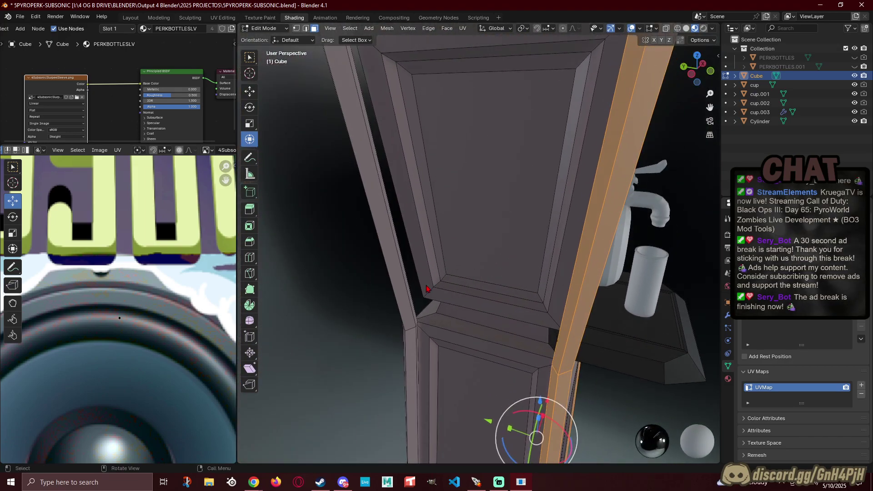
pyautogui.scroll(3, 359, 306)
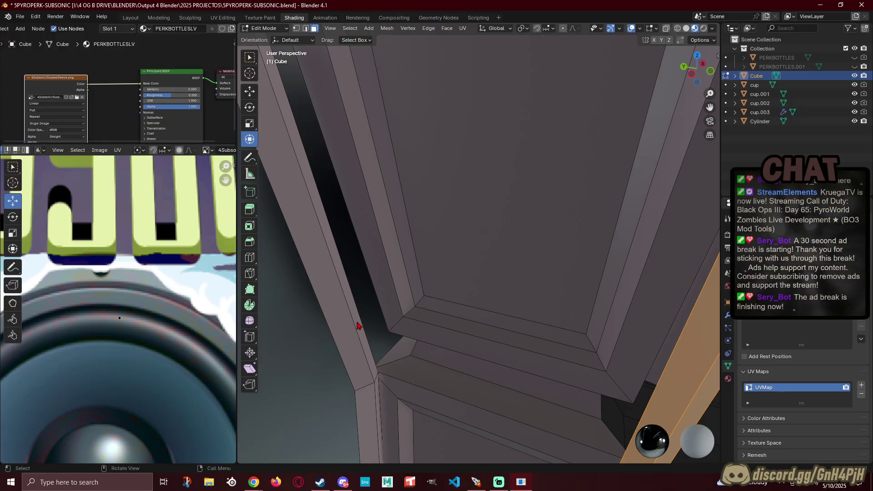
pyautogui.keyDown('shift'); pyautogui.click(345, 332); pyautogui.keyUp('shift')
pyautogui.moveTo(345, 332); pyautogui.dragTo(508, 377, button='middle')
pyautogui.moveTo(650, 301); pyautogui.dragTo(239, 313, button='middle')
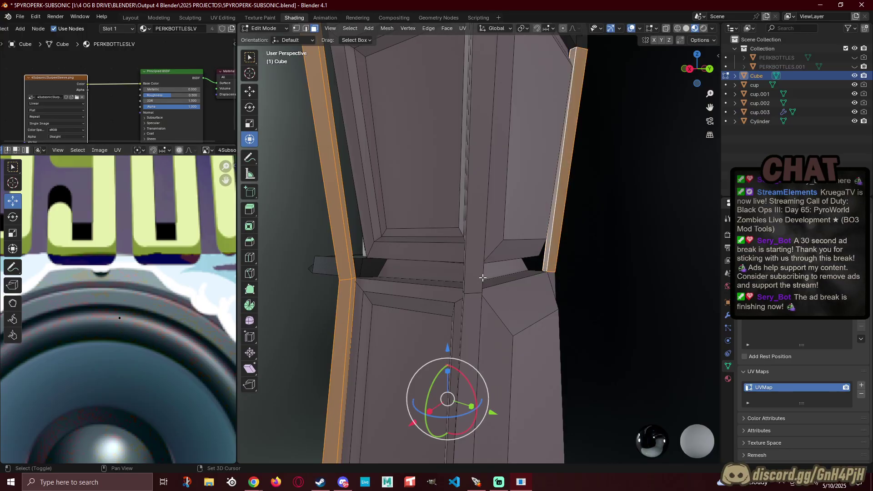
# Step: Add the remaining rear corner post faces above and below the tower's waist joint to the selection
pyautogui.moveTo(477, 271); pyautogui.dragTo(300, 263, button='middle')
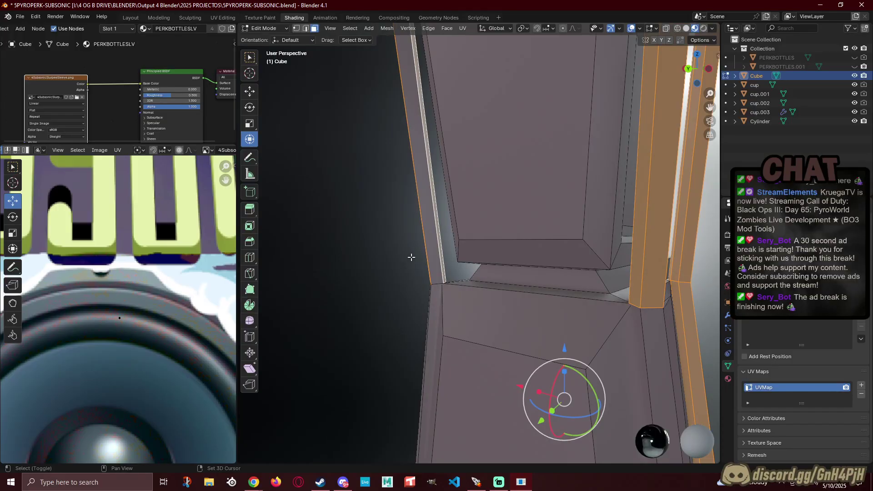
pyautogui.keyDown('shift'); pyautogui.click(433, 252); pyautogui.keyUp('shift')
pyautogui.keyDown('shift'); pyautogui.click(433, 304); pyautogui.keyUp('shift')
pyautogui.moveTo(394, 331); pyautogui.dragTo(465, 217, button='middle')
pyautogui.keyDown('shift'); pyautogui.click(516, 309); pyautogui.keyUp('shift')
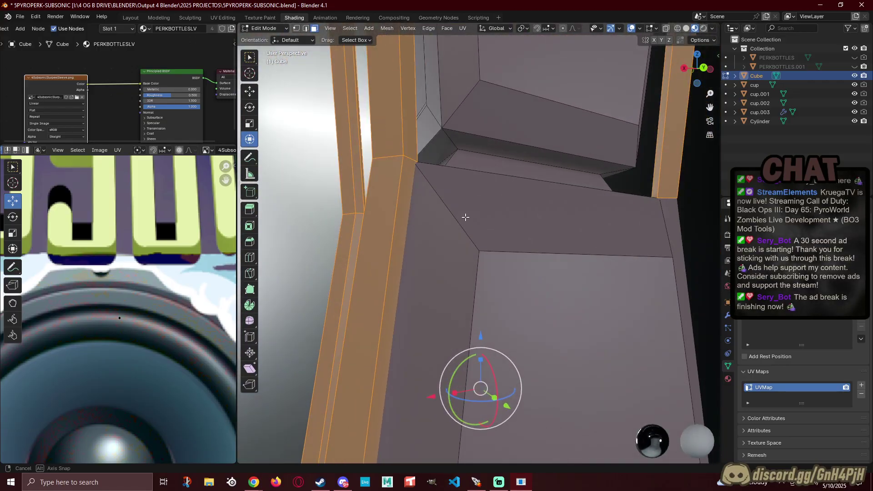
pyautogui.moveTo(405, 318); pyautogui.dragTo(447, 289, button='middle')
pyautogui.scroll(1, 449, 275)
pyautogui.scroll(-1, 460, 262)
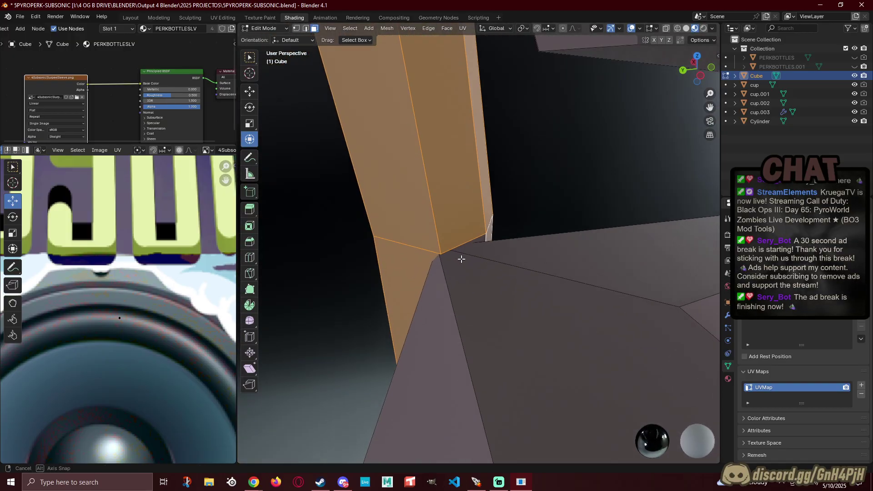
pyautogui.moveTo(450, 249); pyautogui.dragTo(557, 258, button='middle')
pyautogui.scroll(-3, 536, 251)
# Step: Add the outer and adjoining faces of the unselected rear base leg to the selection
pyautogui.keyDown('shift'); pyautogui.moveTo(482, 359); pyautogui.dragTo(487, 182, button='middle'); pyautogui.keyUp('shift')
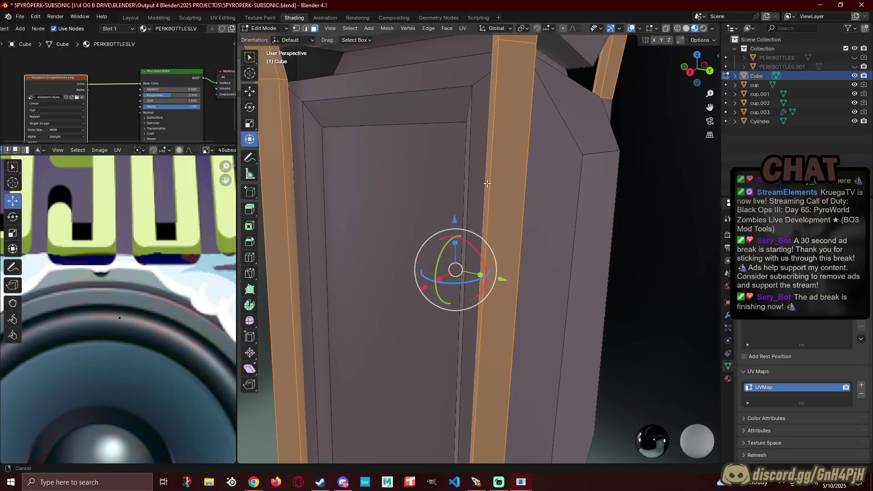
pyautogui.moveTo(433, 374); pyautogui.dragTo(514, 183, button='middle')
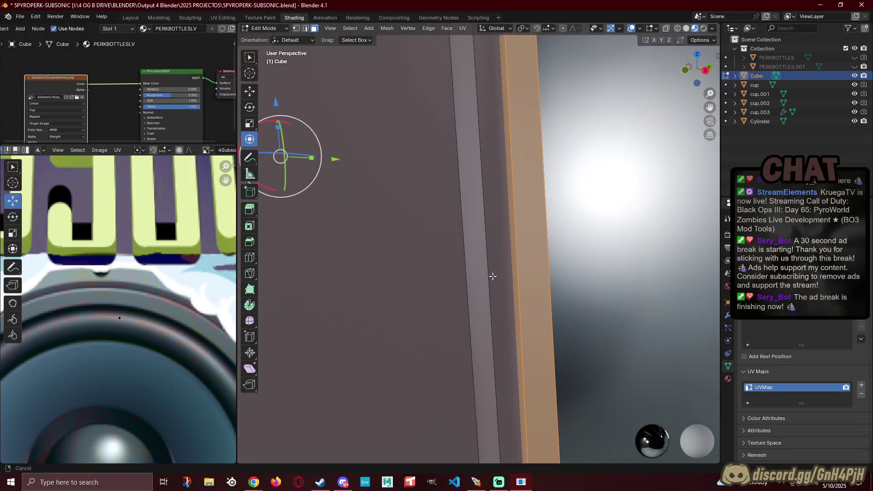
pyautogui.keyDown('shift'); pyautogui.moveTo(501, 296); pyautogui.dragTo(426, 140, button='middle'); pyautogui.keyUp('shift')
pyautogui.moveTo(457, 357); pyautogui.dragTo(528, 289, button='middle')
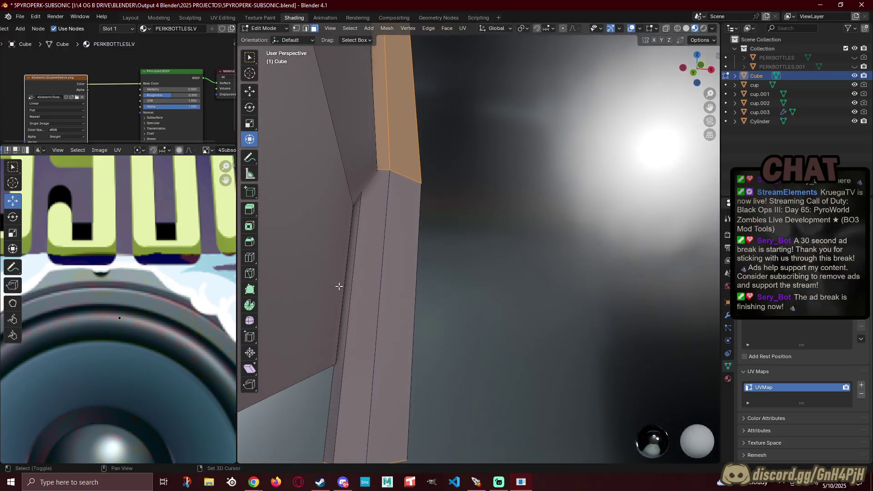
pyautogui.moveTo(408, 312); pyautogui.dragTo(273, 322, button='middle')
pyautogui.keyDown('ctrl'); pyautogui.click(403, 311); pyautogui.keyUp('ctrl')
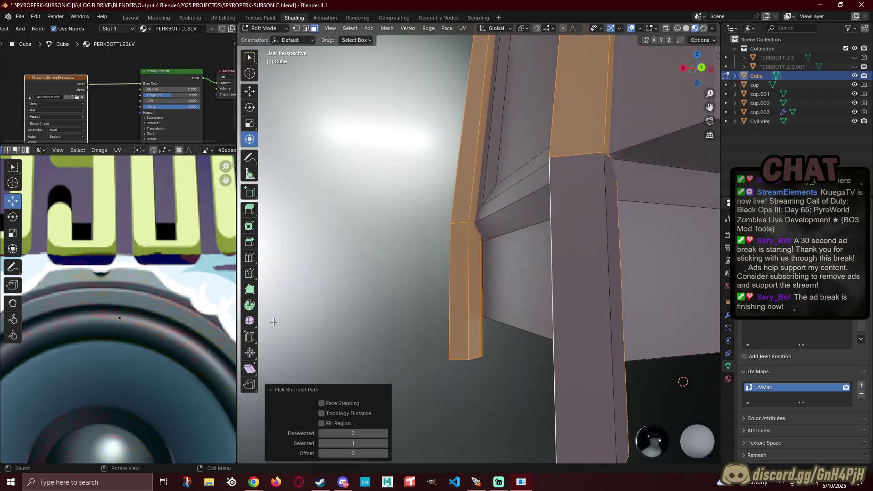
pyautogui.keyDown('ctrl'); pyautogui.click(597, 303); pyautogui.keyUp('ctrl')
pyautogui.moveTo(591, 304); pyautogui.dragTo(357, 299, button='middle')
# Step: Add the remaining faces of the last base leg and the lower post faces directly above it to the selection
pyautogui.keyDown('shift'); pyautogui.click(455, 295); pyautogui.keyUp('shift')
pyautogui.moveTo(436, 258); pyautogui.dragTo(440, 363, button='middle')
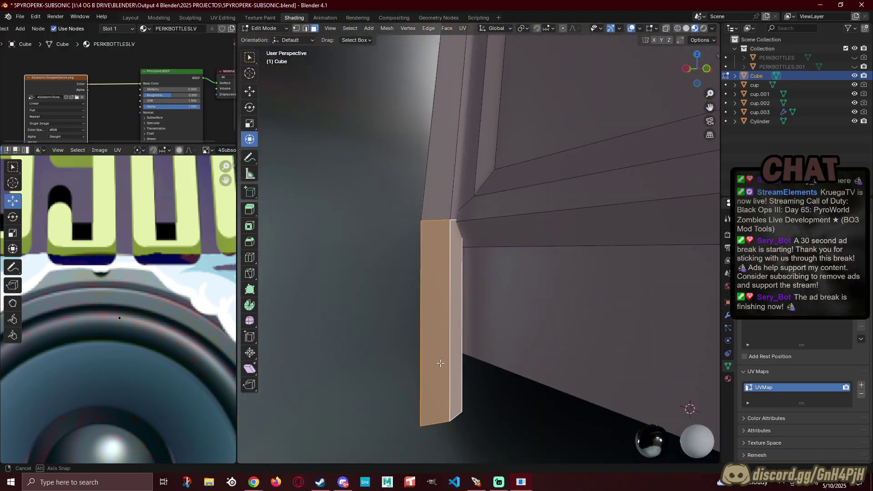
pyautogui.keyDown('shift'); pyautogui.click(439, 194); pyautogui.keyUp('shift')
pyautogui.moveTo(393, 242); pyautogui.dragTo(566, 282, button='middle')
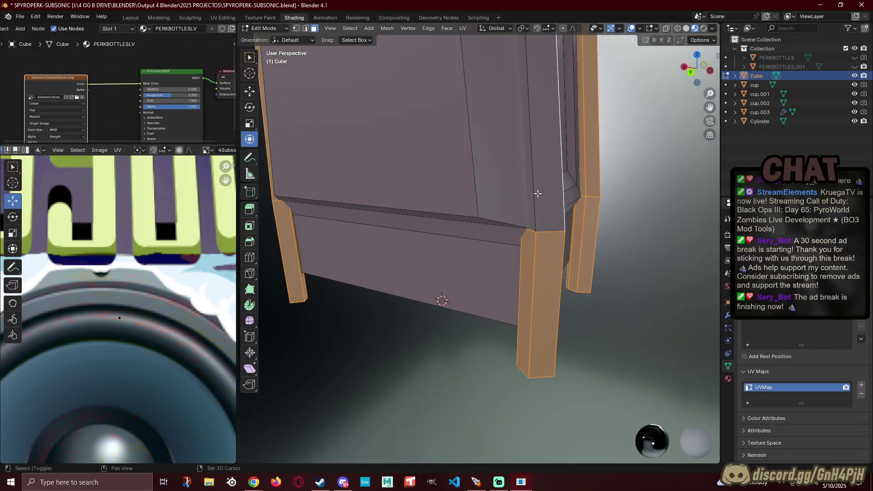
pyautogui.keyDown('shift'); pyautogui.click(538, 193); pyautogui.keyUp('shift')
pyautogui.moveTo(531, 197); pyautogui.dragTo(409, 273, button='middle')
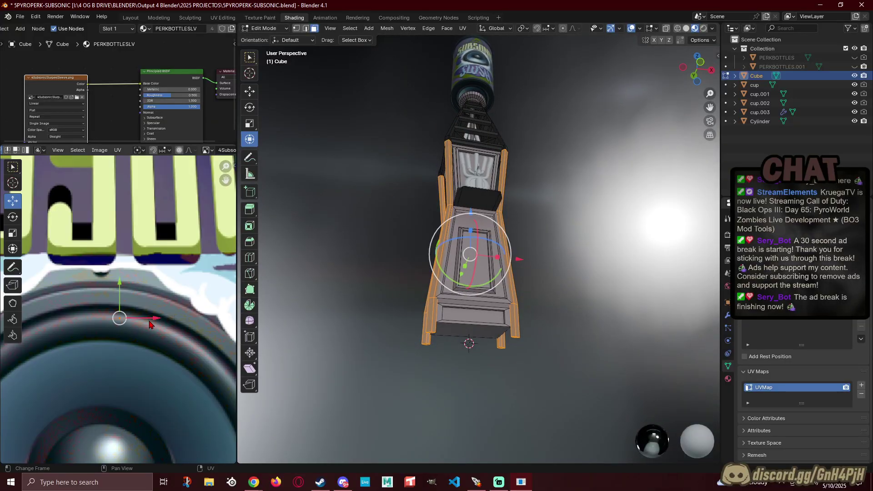
# Step: Move the selected post and leg UVs onto a black area of the logo lettering and leave mesh editing
pyautogui.click(194, 234)
pyautogui.press('Tab')
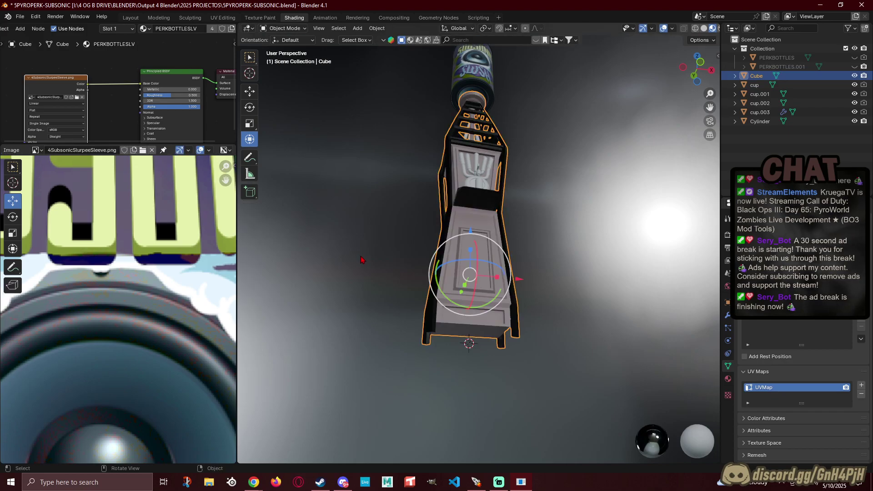
pyautogui.moveTo(381, 223); pyautogui.dragTo(370, 252, button='middle')
pyautogui.moveTo(400, 303); pyautogui.dragTo(436, 262, button='middle')
# Step: Reopen the tower mesh for editing and select the outer faces of the small support blocks beneath the round collar
pyautogui.press('Tab')
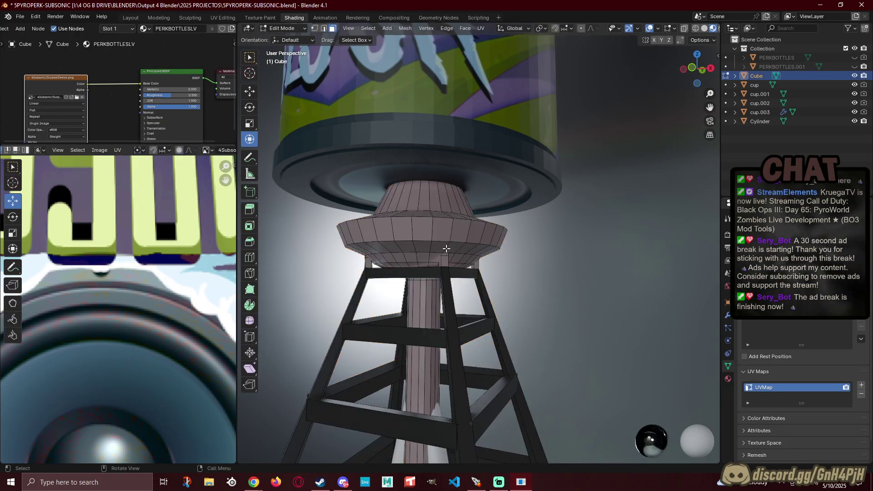
pyautogui.scroll(6, 447, 253)
pyautogui.keyDown('shift'); pyautogui.moveTo(363, 331); pyautogui.dragTo(590, 275, button='middle'); pyautogui.keyUp('shift')
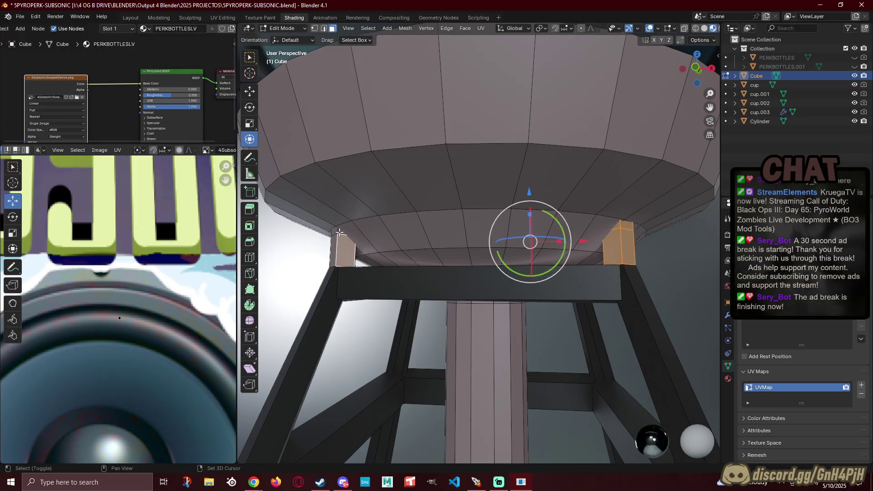
pyautogui.moveTo(341, 277); pyautogui.dragTo(558, 252, button='middle')
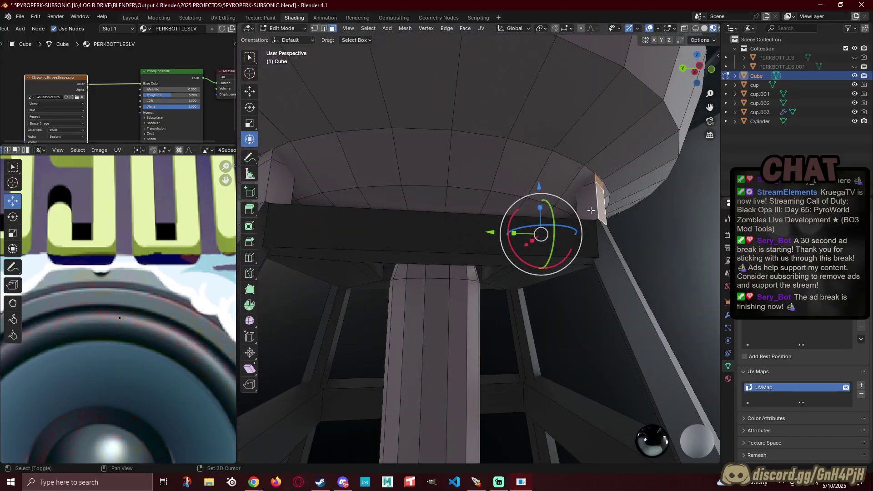
pyautogui.keyDown('shift'); pyautogui.moveTo(418, 250); pyautogui.dragTo(359, 294, button='middle'); pyautogui.keyUp('shift')
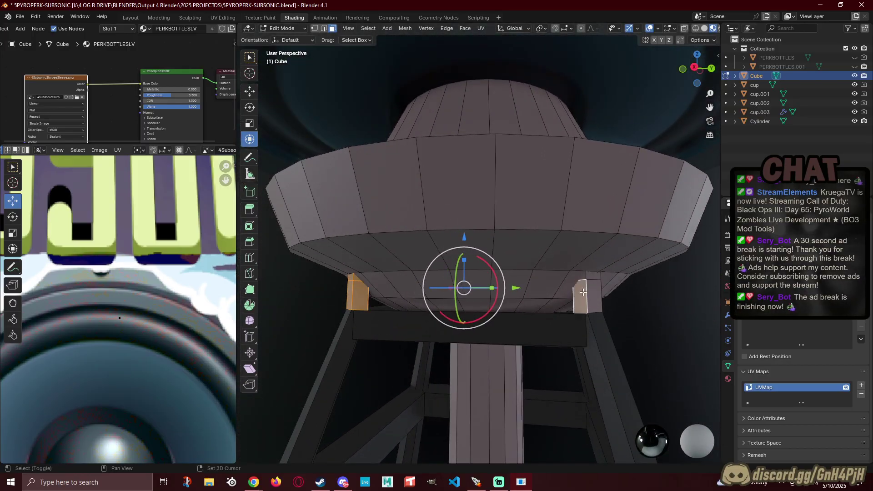
pyautogui.moveTo(571, 287); pyautogui.dragTo(505, 291, button='middle')
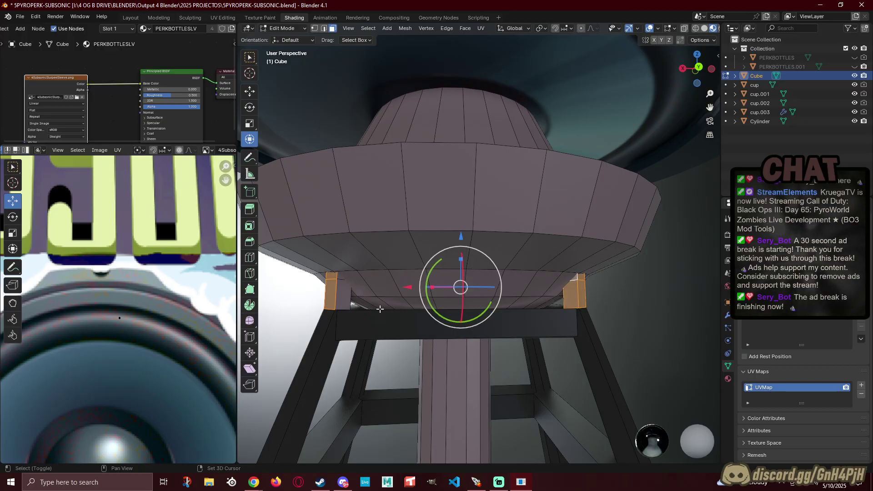
# Step: Add the remaining inner and side faces of the support blocks beneath the collar to the selection
pyautogui.moveTo(453, 308); pyautogui.dragTo(691, 307, button='middle')
pyautogui.scroll(5, 686, 308)
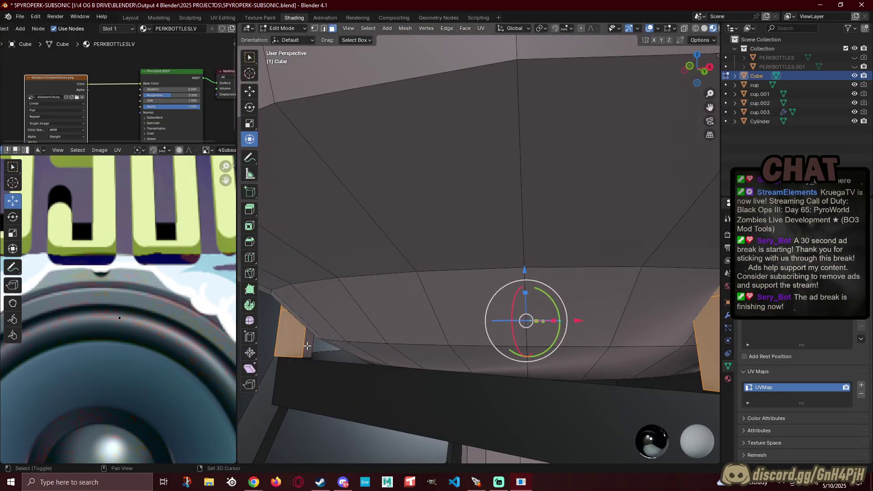
pyautogui.moveTo(432, 362); pyautogui.dragTo(414, 318, button='middle')
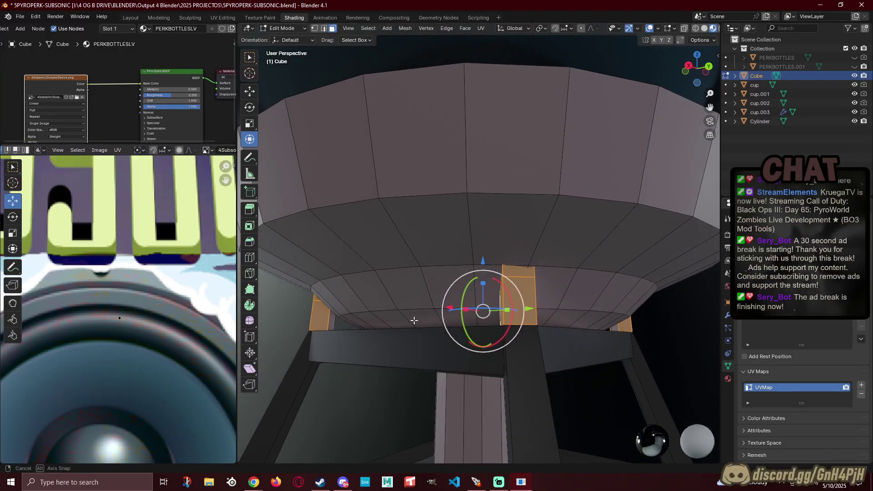
pyautogui.keyDown('shift'); pyautogui.click(615, 328); pyautogui.keyUp('shift')
pyautogui.moveTo(332, 321); pyautogui.dragTo(366, 316, button='middle')
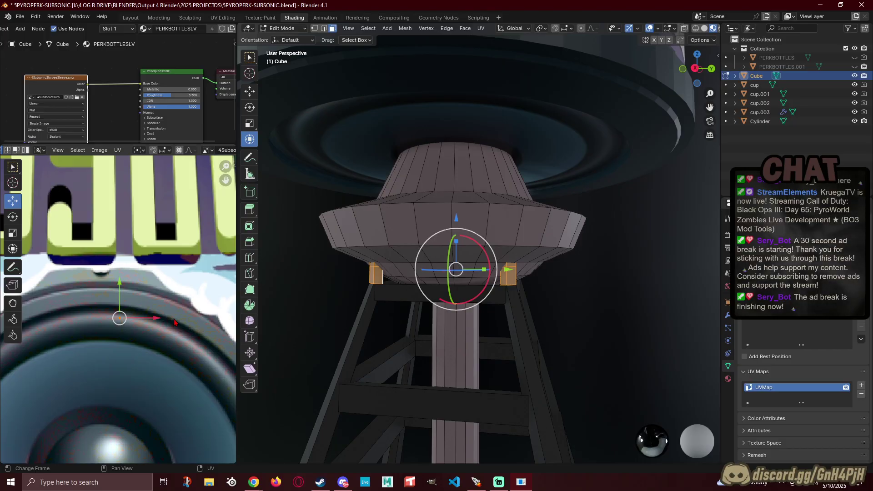
# Step: Move the support blocks' UVs onto the black square inside the logo letter, leave mesh editing and deselect the tower
pyautogui.moveTo(120, 318); pyautogui.dragTo(167, 232)
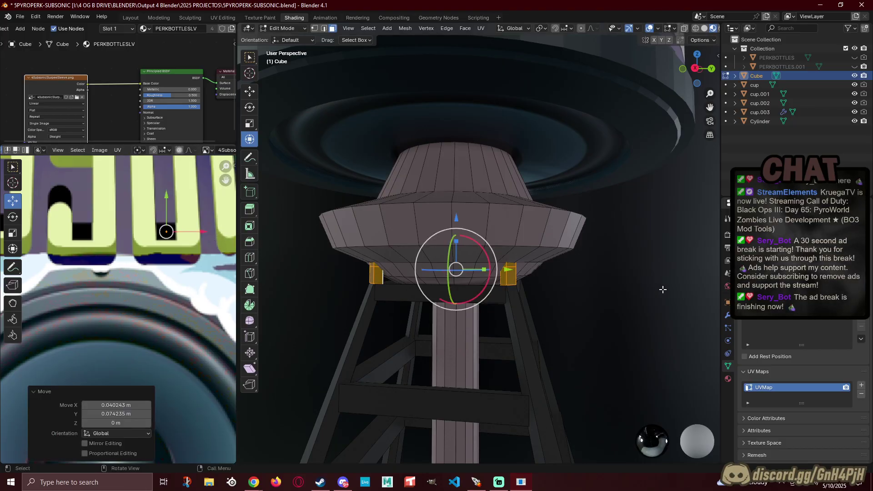
pyautogui.press('Tab')
pyautogui.scroll(-6, 636, 295)
pyautogui.click(610, 302)
pyautogui.moveTo(609, 307); pyautogui.dragTo(665, 339, button='middle')
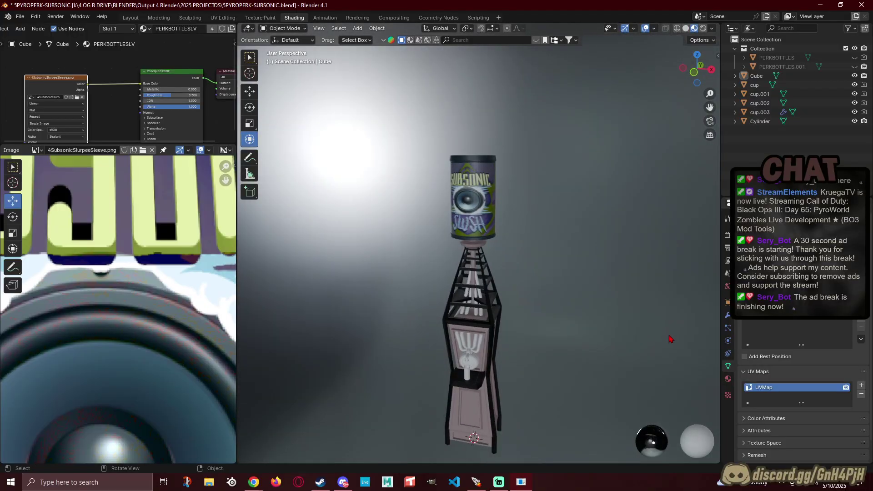
pyautogui.moveTo(540, 353); pyautogui.dragTo(529, 333, button='middle')
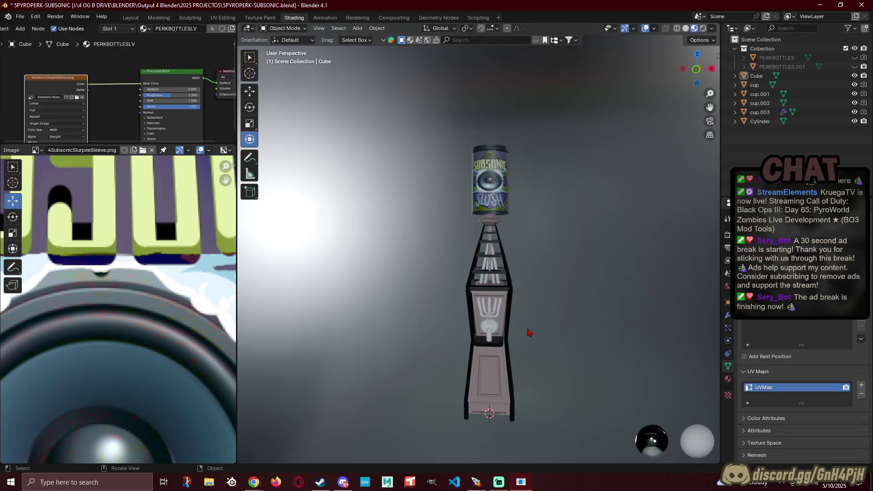
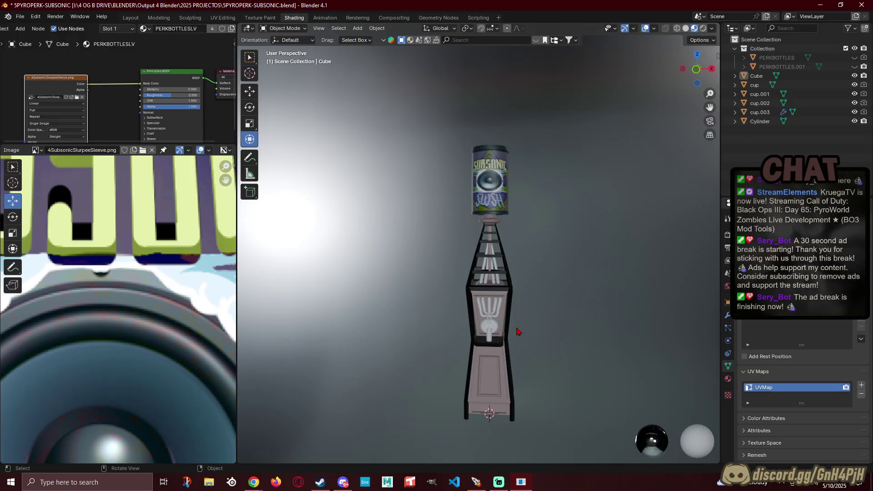
# Step: Save the tower file and open the recent file SubsonicSlurpee.blend
pyautogui.click(20, 16)
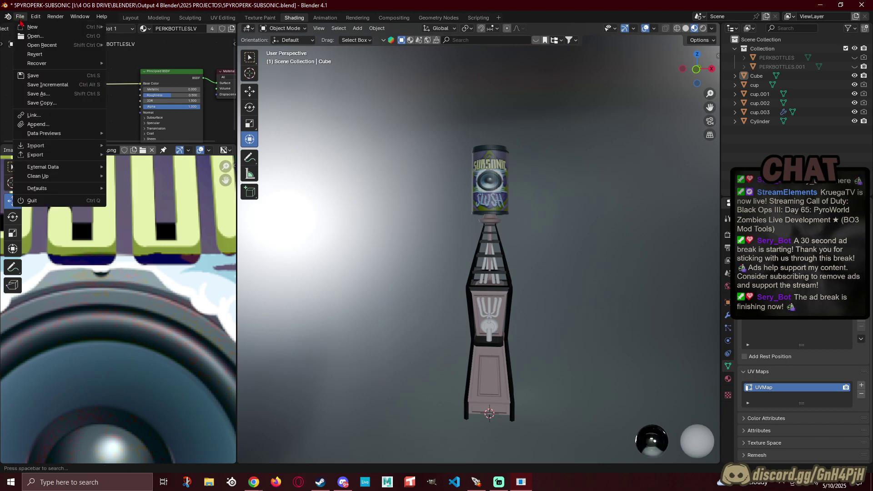
pyautogui.click(33, 80)
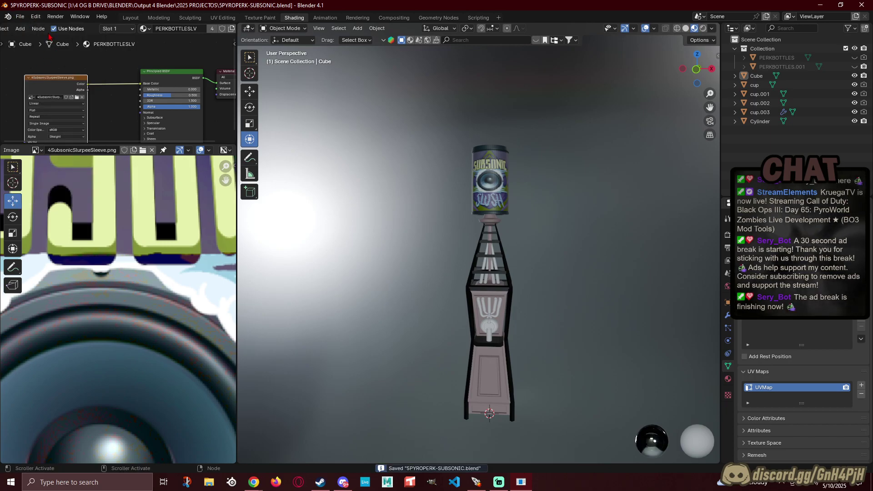
pyautogui.click(20, 17)
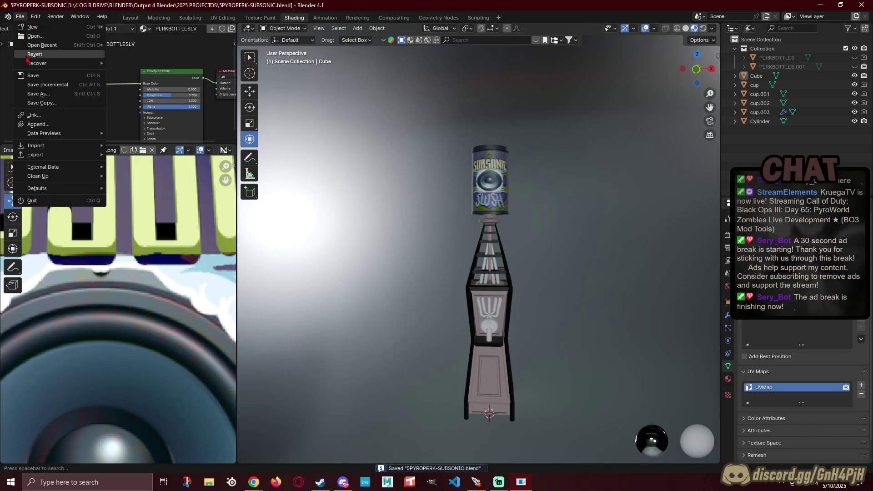
pyautogui.click(36, 75)
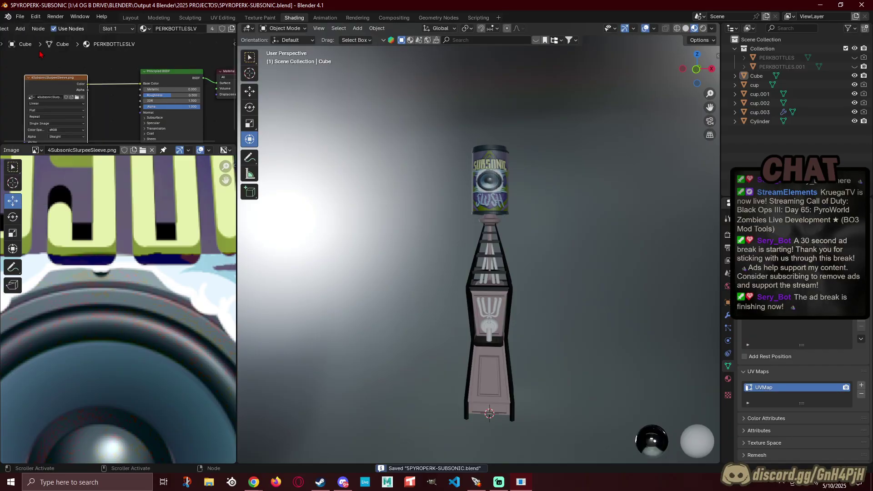
pyautogui.click(20, 17)
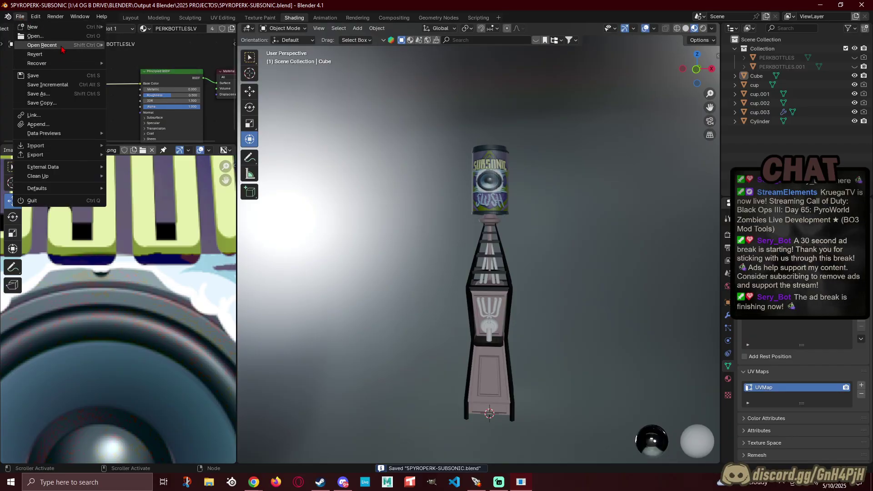
pyautogui.moveTo(91, 45)
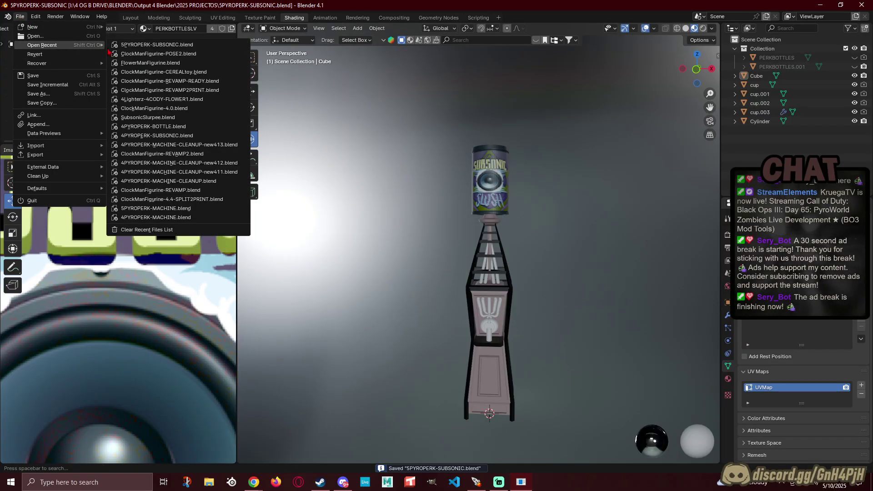
pyautogui.click(161, 121)
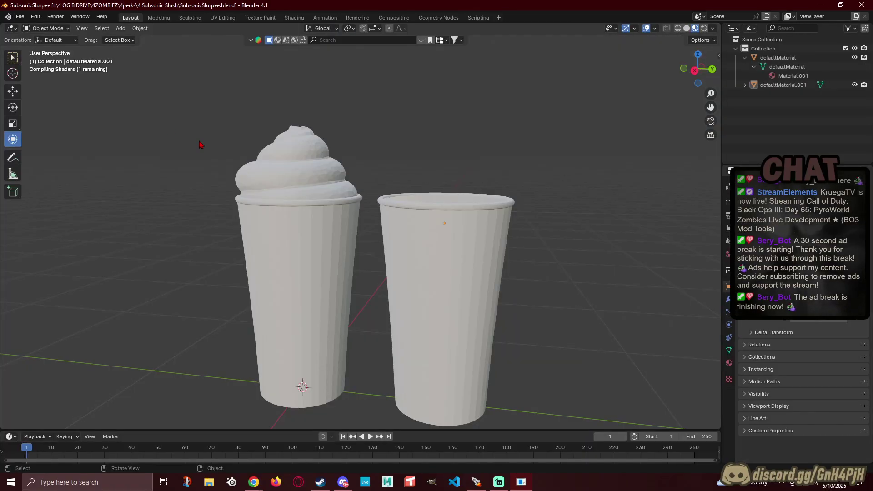
# Step: Select both Subsonic Slush cups, the one with green topping and the plain one, and copy them
pyautogui.click(287, 273)
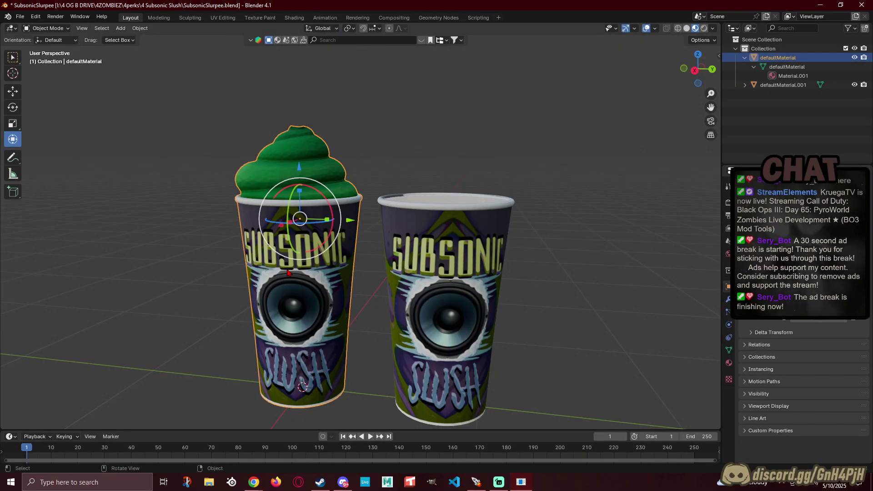
pyautogui.click(206, 260)
pyautogui.click(279, 271)
pyautogui.keyDown('shift'); pyautogui.click(427, 262); pyautogui.keyUp('shift')
pyautogui.rightClick(197, 231)
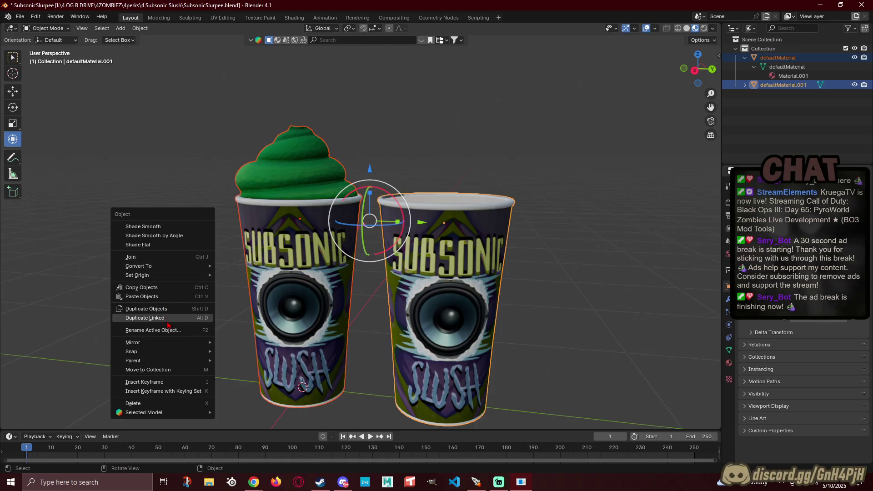
pyautogui.click(160, 289)
# Step: Reopen the recent file 5PYROPERK-SUBSONIC.blend without saving the cup file, and paste the copied cups into the tower scene
pyautogui.click(20, 17)
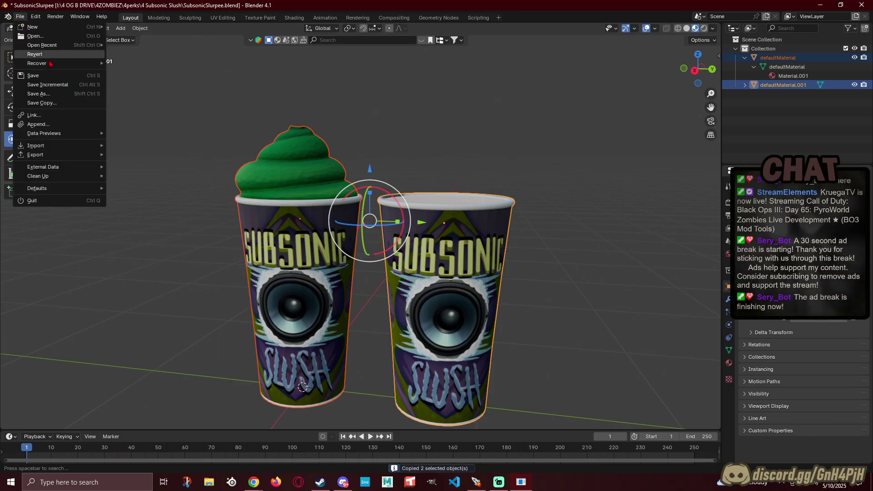
pyautogui.moveTo(78, 44)
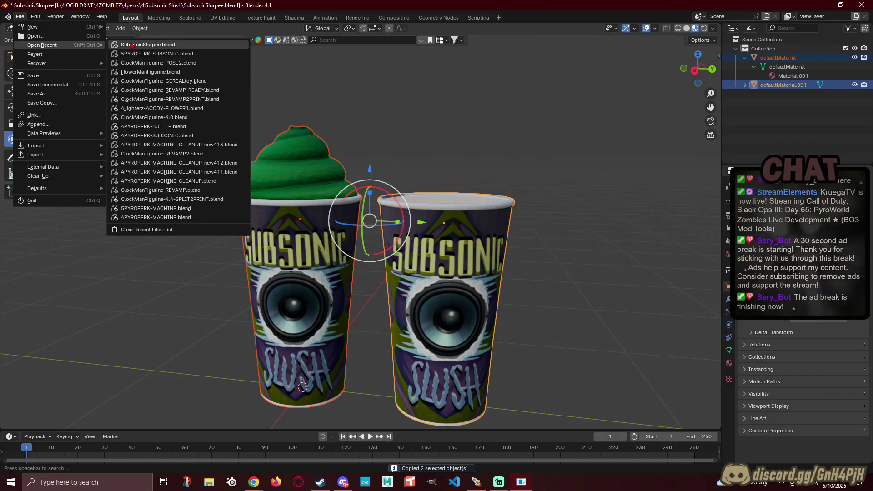
pyautogui.click(153, 59)
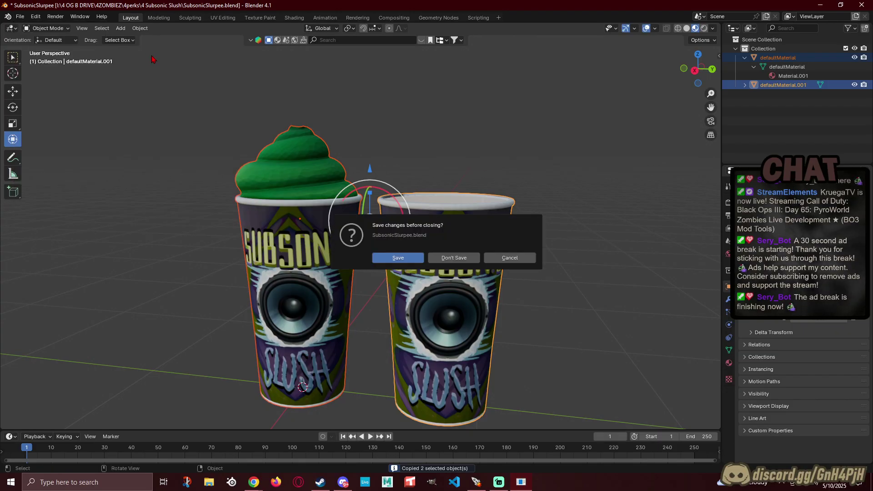
pyautogui.click(456, 260)
pyautogui.rightClick(433, 283)
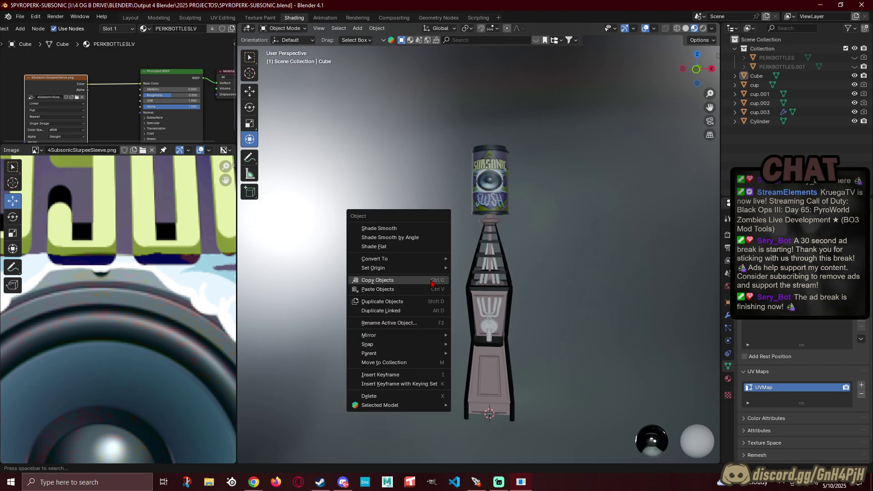
pyautogui.click(409, 290)
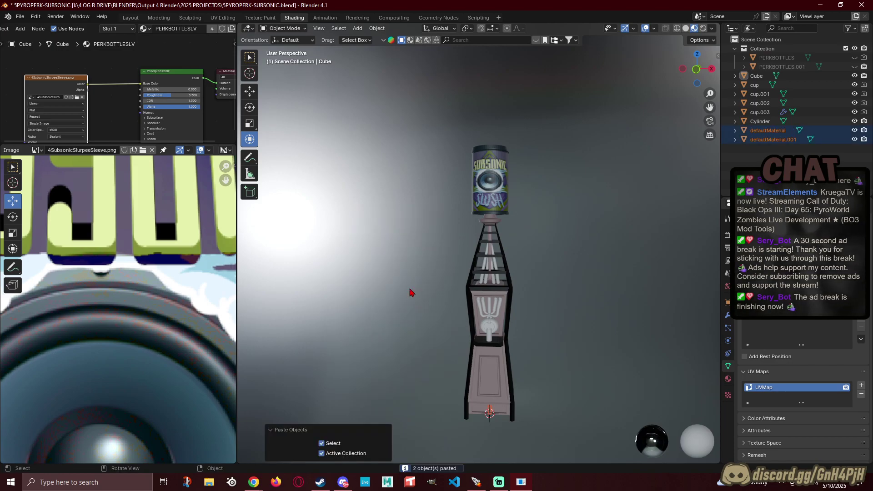
# Step: Raise the two pasted cups about 16.28 m along Z to the height of the tower's shelf
pyautogui.scroll(-1, 428, 305)
pyautogui.scroll(2, 504, 411)
pyautogui.keyDown('shift'); pyautogui.moveTo(488, 397); pyautogui.dragTo(417, 233, button='middle'); pyautogui.keyUp('shift')
pyautogui.moveTo(457, 267); pyautogui.dragTo(406, 250, button='middle')
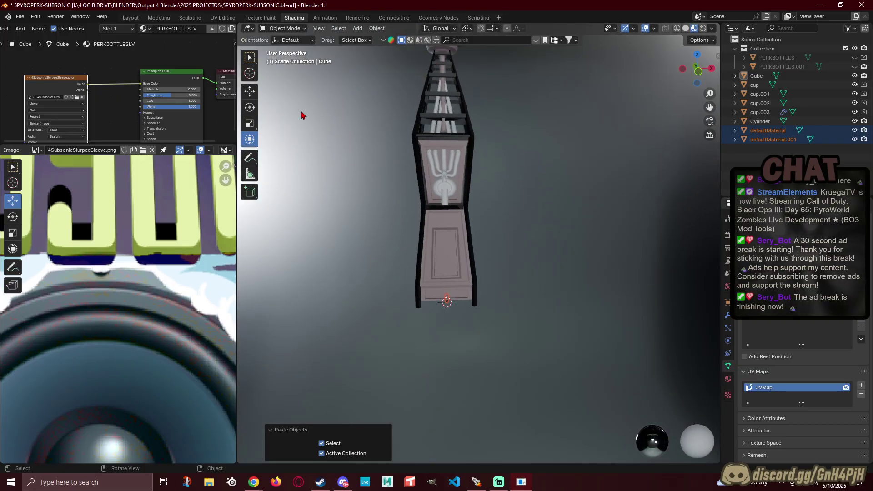
pyautogui.click(249, 95)
pyautogui.moveTo(448, 266); pyautogui.dragTo(444, 159)
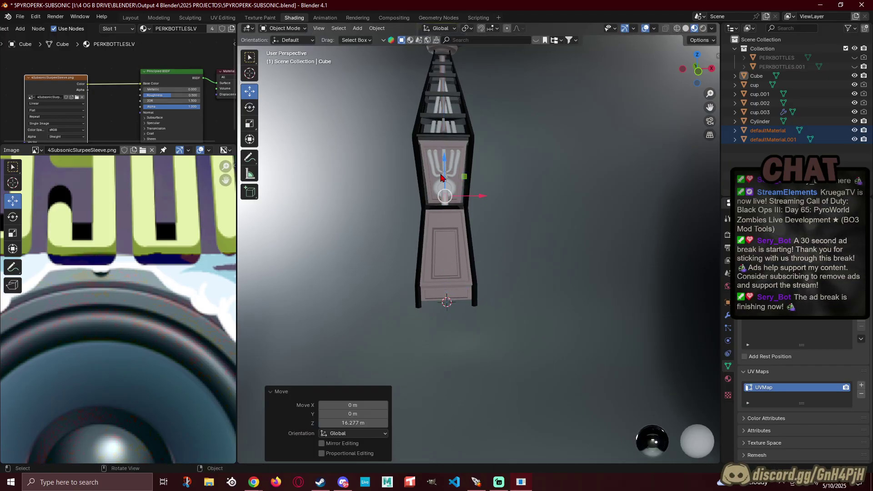
# Step: Move both cups about -5.4 m along Y onto the tower's black shelf
pyautogui.scroll(4, 444, 160)
pyautogui.moveTo(450, 173); pyautogui.dragTo(480, 225, button='middle')
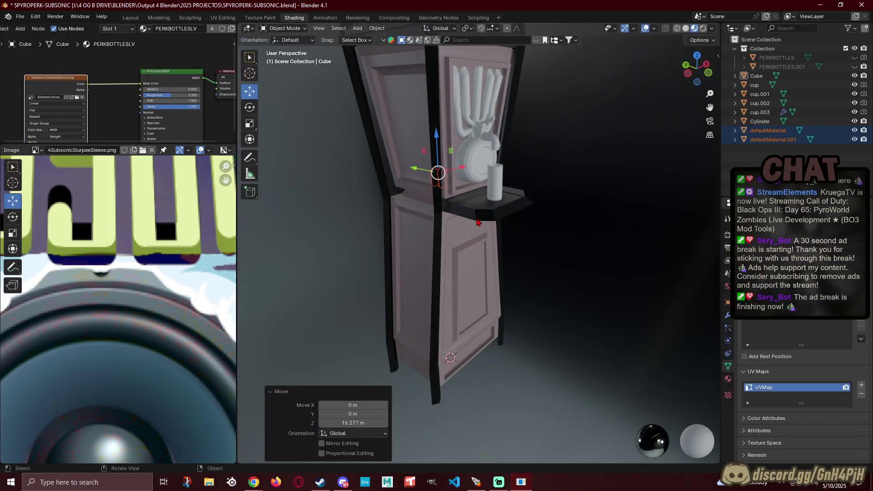
pyautogui.moveTo(419, 171); pyautogui.dragTo(471, 186)
pyautogui.scroll(4, 560, 210)
pyautogui.moveTo(548, 214); pyautogui.dragTo(480, 225, button='middle')
pyautogui.moveTo(530, 236); pyautogui.dragTo(503, 228, button='middle')
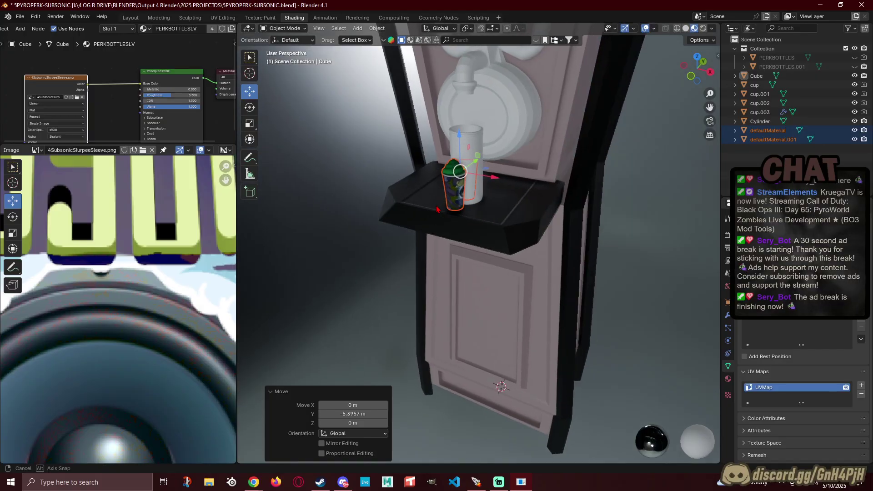
# Step: Rotate both cups by -90° about the global Z axis and switch to the front orthographic view
pyautogui.scroll(3, 501, 227)
pyautogui.scroll(3, 394, 173)
pyautogui.keyDown('shift'); pyautogui.moveTo(394, 172); pyautogui.dragTo(400, 228, button='middle'); pyautogui.keyUp('shift')
pyautogui.moveTo(400, 227); pyautogui.dragTo(384, 189, button='middle')
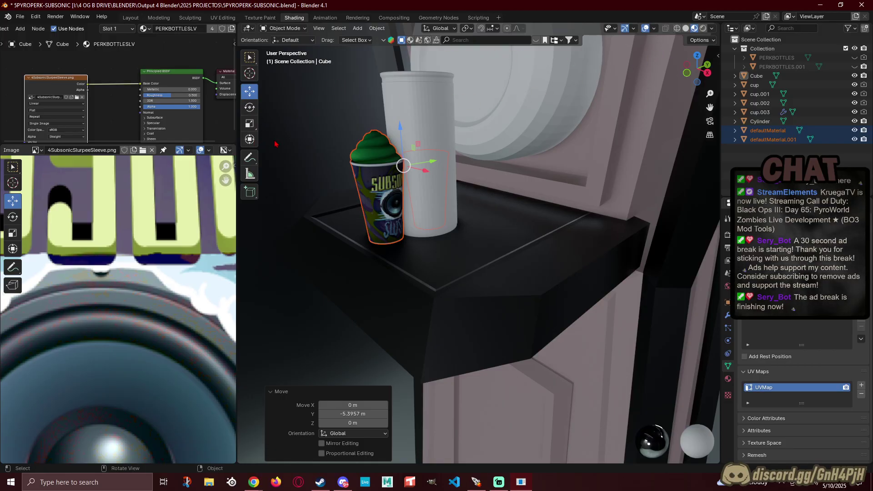
pyautogui.click(250, 139)
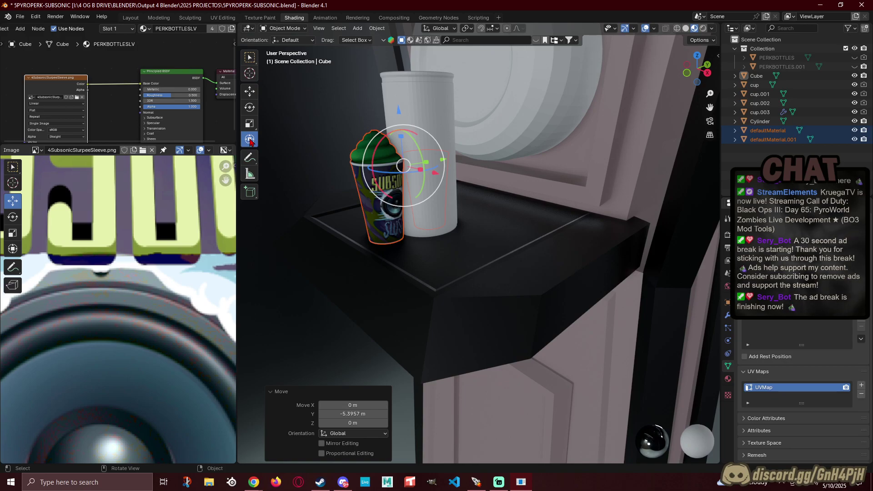
pyautogui.moveTo(426, 172); pyautogui.dragTo(377, 63)
pyautogui.click(341, 412)
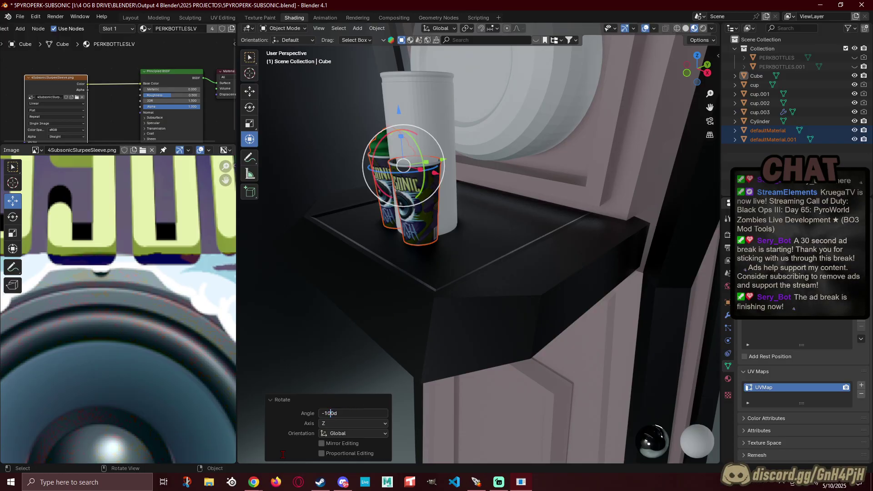
pyautogui.press('Return')
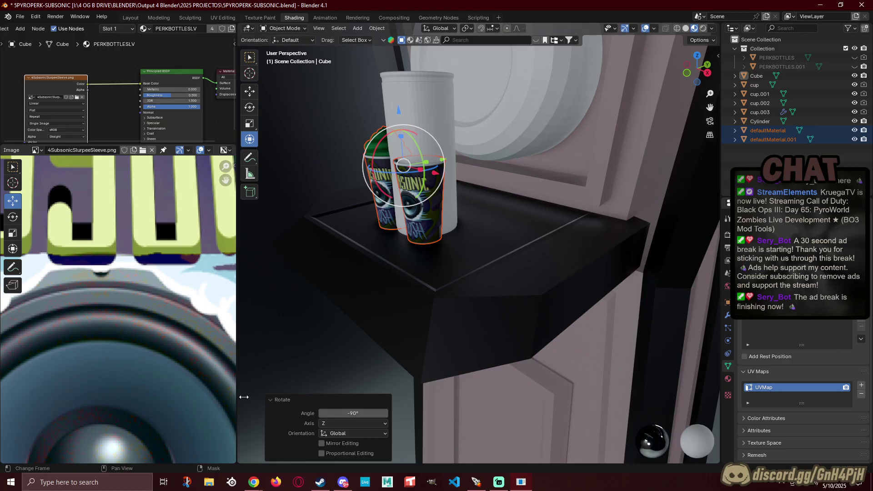
pyautogui.moveTo(391, 286); pyautogui.dragTo(460, 291, button='middle')
pyautogui.moveTo(528, 267); pyautogui.dragTo(630, 153, button='middle')
pyautogui.click(694, 79)
pyautogui.keyDown('shift'); pyautogui.moveTo(544, 159); pyautogui.dragTo(519, 230, button='middle'); pyautogui.keyUp('shift')
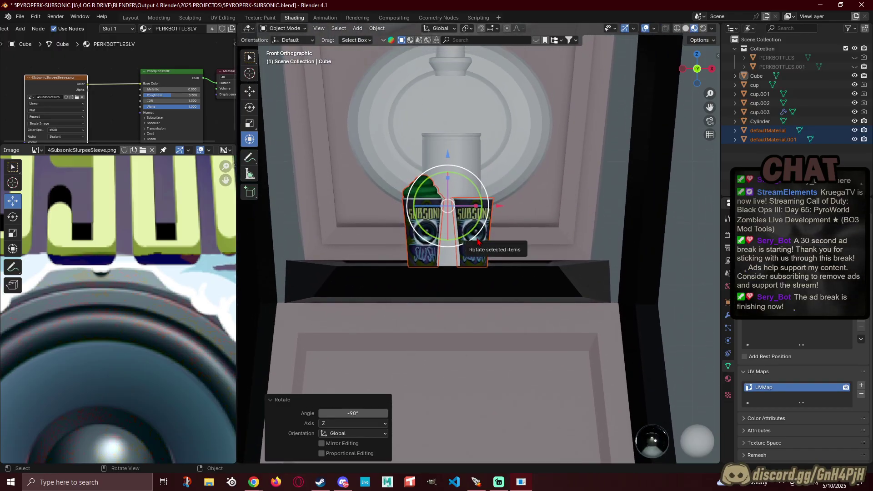
pyautogui.click(475, 241)
pyautogui.moveTo(435, 225); pyautogui.dragTo(424, 224)
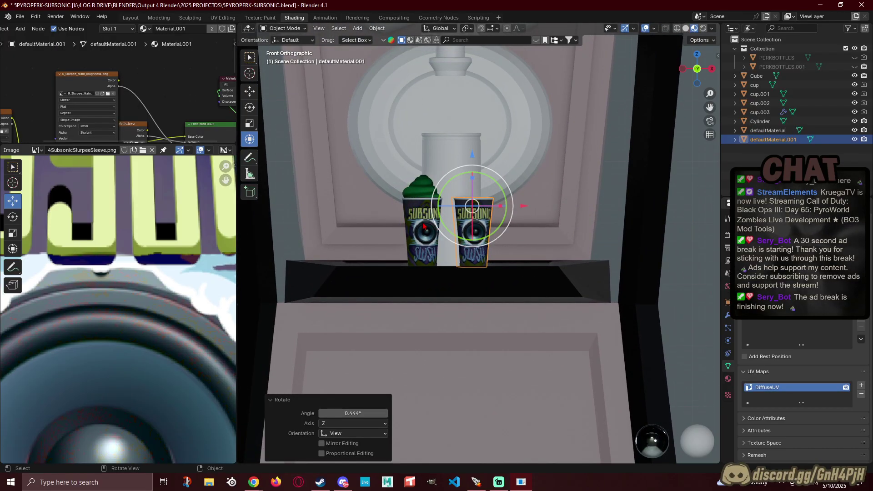
pyautogui.hotkey('ctrl', 'z')
pyautogui.keyDown('shift'); pyautogui.click(410, 212); pyautogui.keyUp('shift')
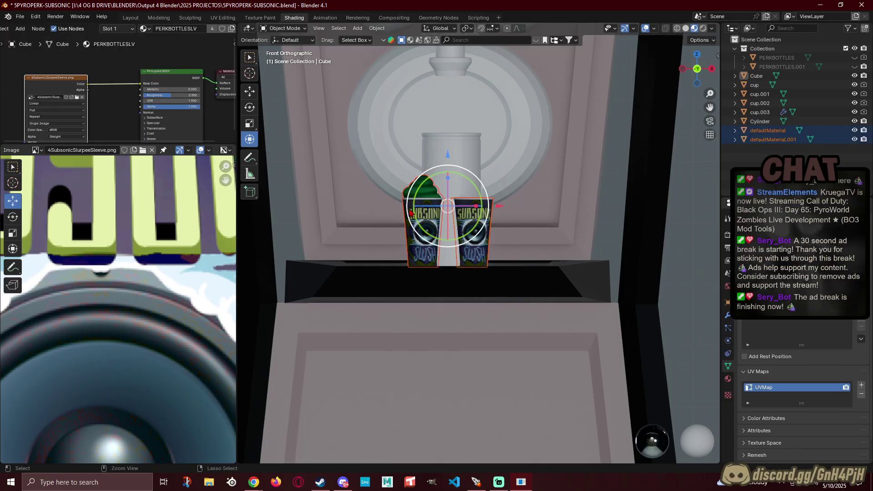
# Step: Move the green-topped cup aside along X, and shift the plain cup about -0.35 m along X in front of the white placeholder cup
pyautogui.click(411, 212)
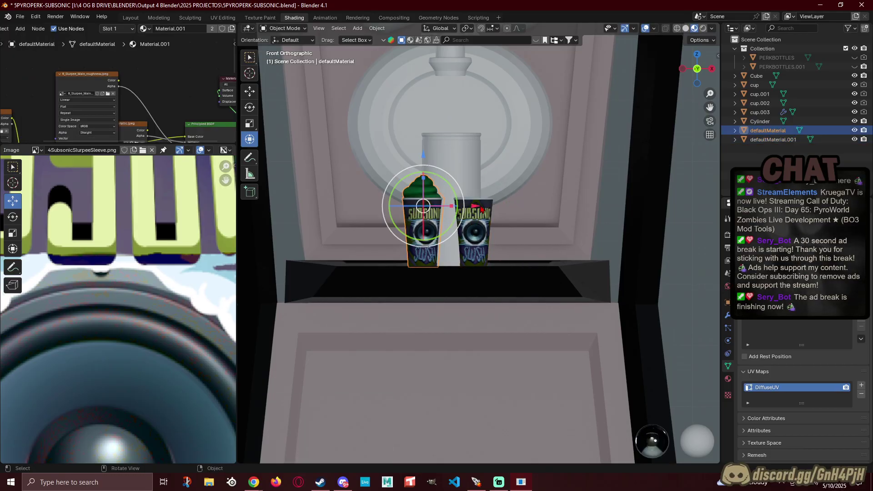
pyautogui.moveTo(475, 209); pyautogui.dragTo(405, 208)
pyautogui.click(473, 223)
pyautogui.moveTo(525, 208); pyautogui.dragTo(501, 210)
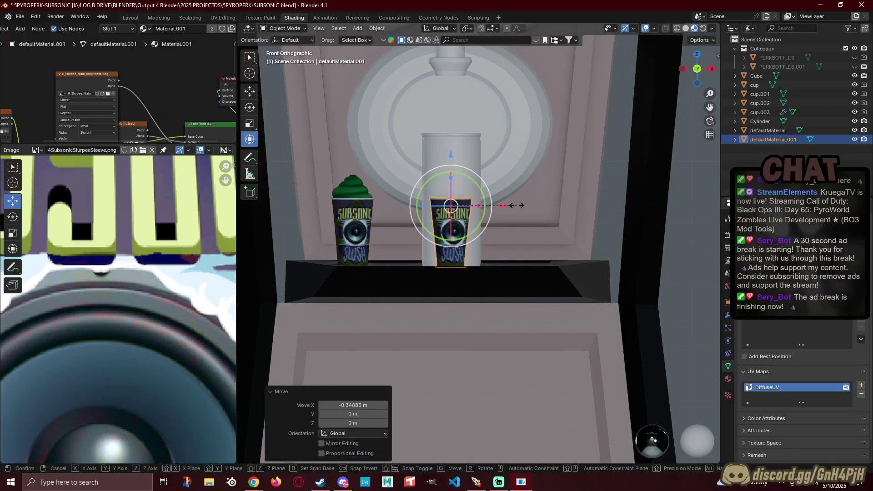
# Step: Scale the plain cup by about 1.57 and raise it about 0.99 m along Z
pyautogui.press('s')
pyautogui.click(529, 199)
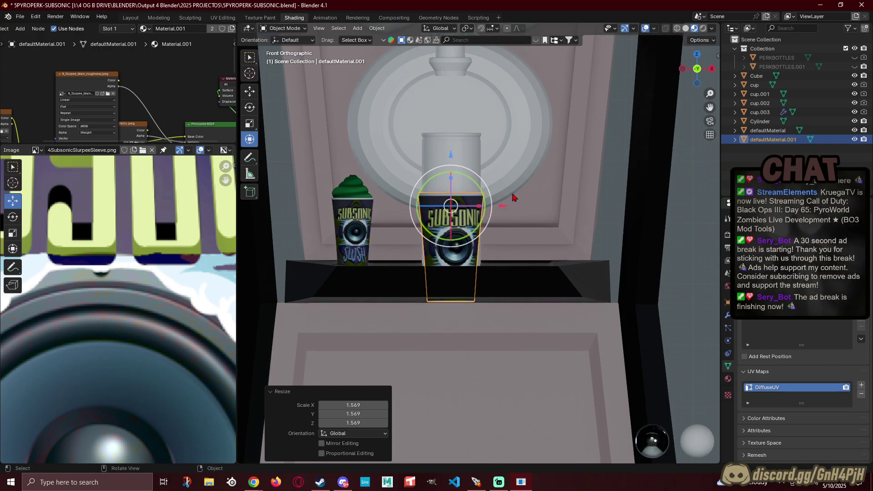
pyautogui.moveTo(453, 163); pyautogui.dragTo(457, 90)
# Step: Enlarge the plain cup by 1.153, lower it about 0.02 m, and scale it by 1.077 to match the white placeholder cup
pyautogui.press('s')
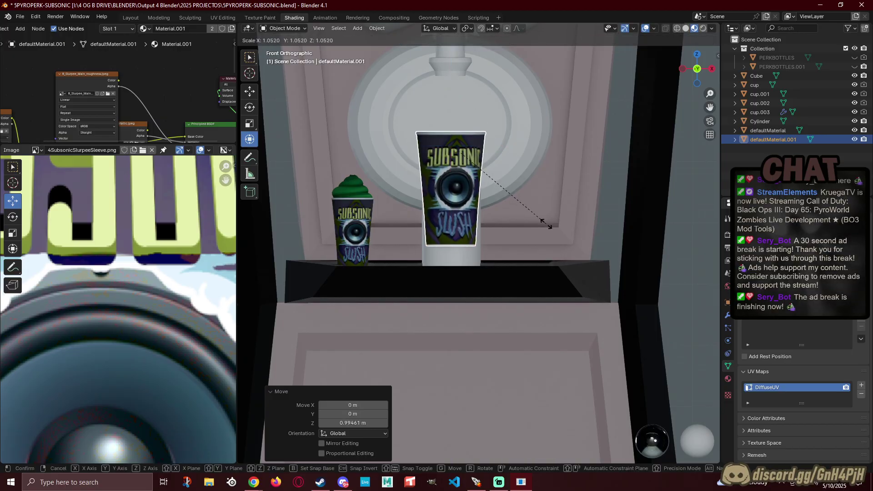
pyautogui.click(553, 240)
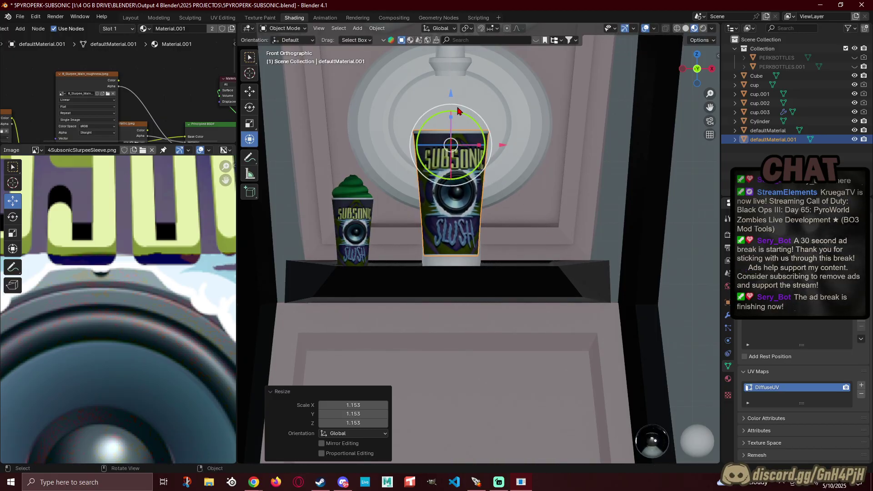
pyautogui.moveTo(451, 95)
pyautogui.mouseDown()
pyautogui.moveTo(451, 107)
pyautogui.moveTo(452, 97)
pyautogui.mouseUp()
pyautogui.press('s')
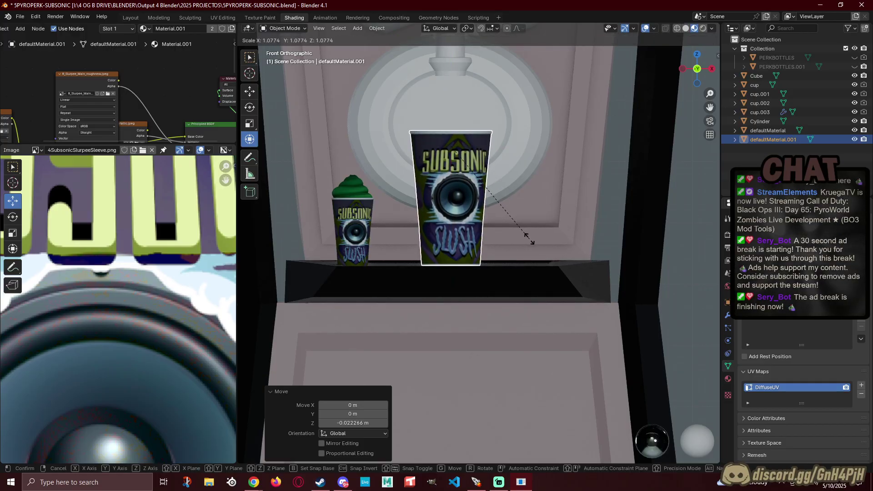
pyautogui.click(529, 239)
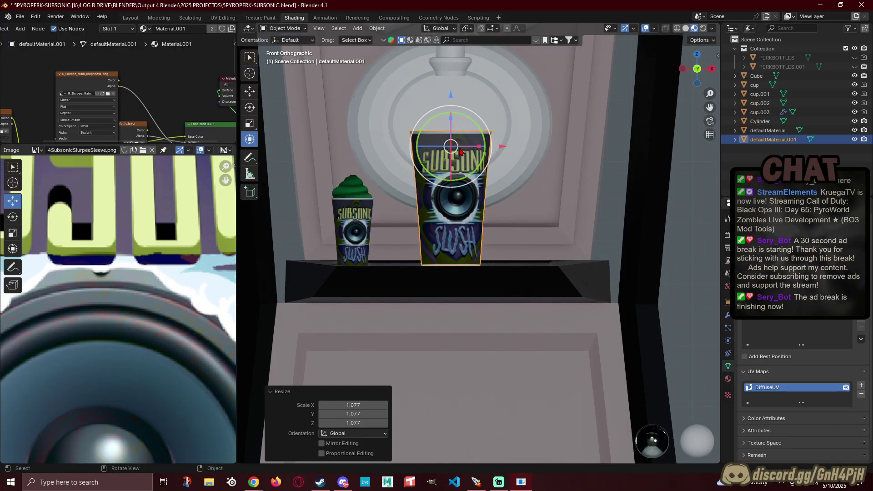
# Step: Reselect the enlarged plain cup and raise it about 0.01 m along Z above the shelf
pyautogui.click(452, 101)
pyautogui.moveTo(505, 233); pyautogui.dragTo(484, 252, button='middle')
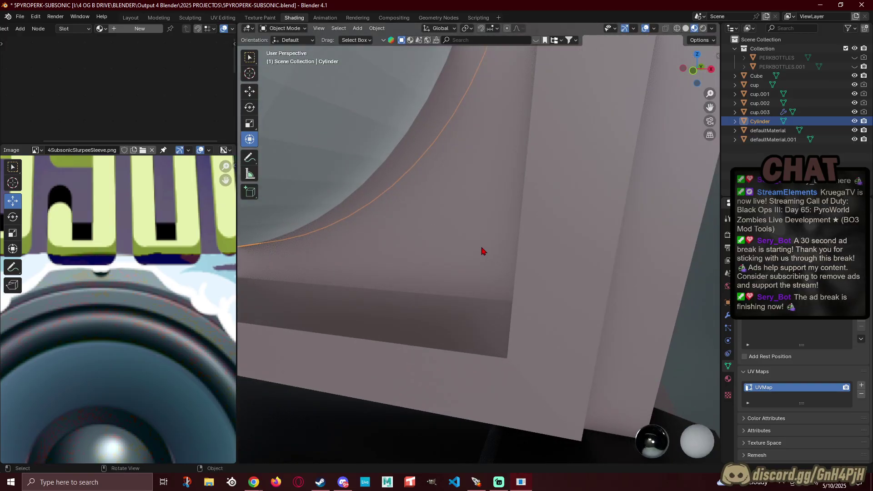
pyautogui.scroll(-5, 485, 252)
pyautogui.moveTo(530, 278); pyautogui.dragTo(552, 302, button='middle')
pyautogui.click(589, 337)
pyautogui.keyDown('shift'); pyautogui.moveTo(426, 314); pyautogui.dragTo(448, 281, button='middle'); pyautogui.keyUp('shift')
pyautogui.scroll(4, 450, 291)
pyautogui.moveTo(448, 281)
pyautogui.mouseDown(button='middle')
pyautogui.moveTo(467, 283)
pyautogui.moveTo(435, 291)
pyautogui.mouseUp(button='middle')
pyautogui.click(365, 262)
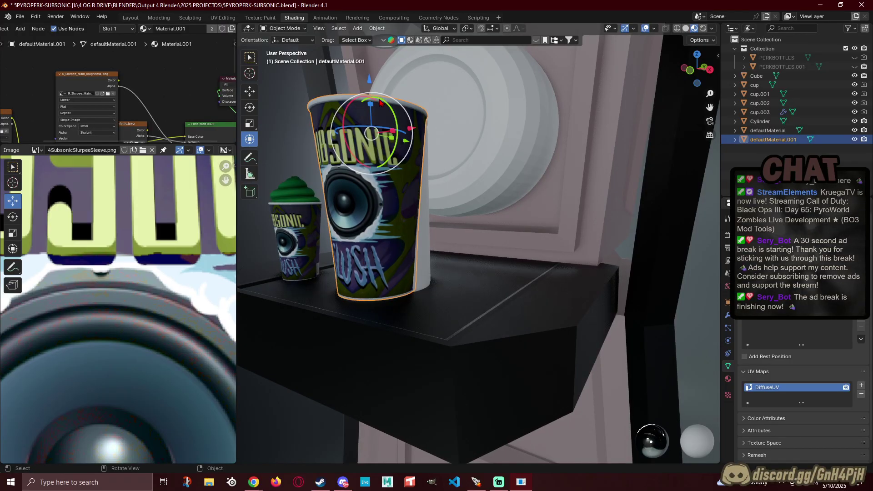
pyautogui.moveTo(370, 82); pyautogui.dragTo(370, 81)
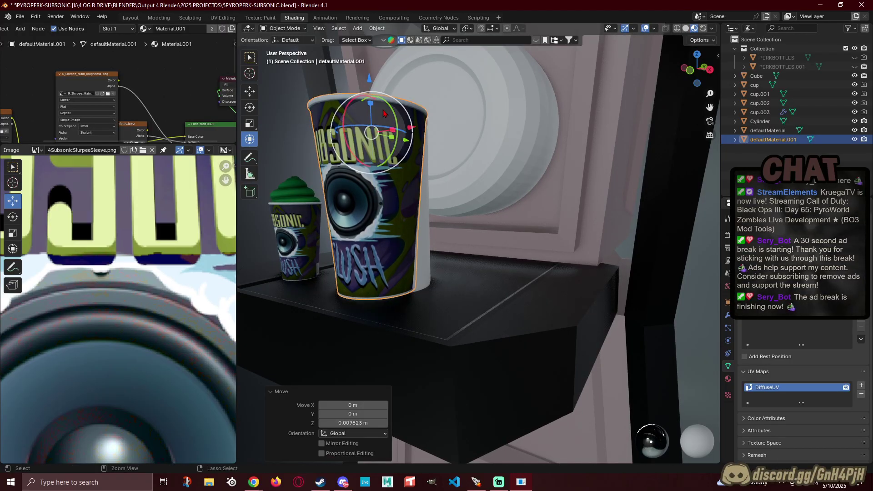
# Step: Undo the last raise of the plain cup and shift it about 0.14 m along Y toward the white placeholder cup
pyautogui.hotkey('ctrl', 'z')
pyautogui.moveTo(456, 230); pyautogui.dragTo(413, 248, button='middle')
pyautogui.keyDown('shift'); pyautogui.moveTo(337, 268); pyautogui.dragTo(427, 281, button='middle'); pyautogui.keyUp('shift')
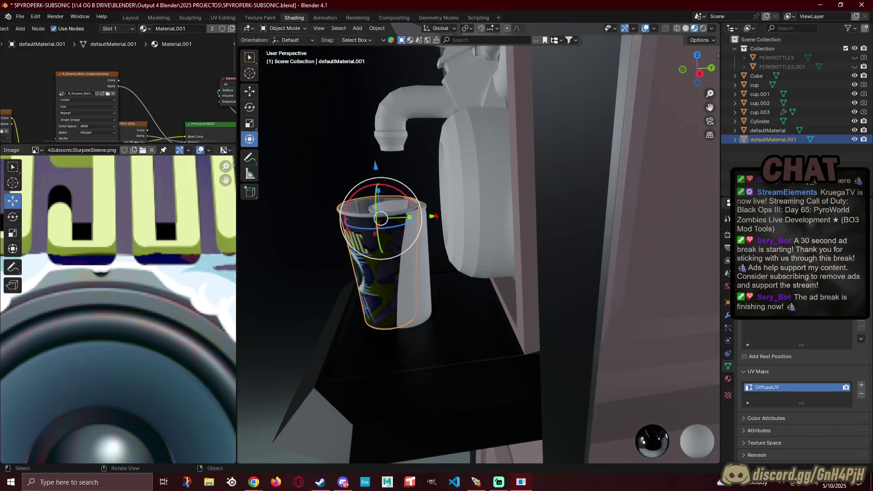
pyautogui.moveTo(432, 217); pyautogui.dragTo(445, 213)
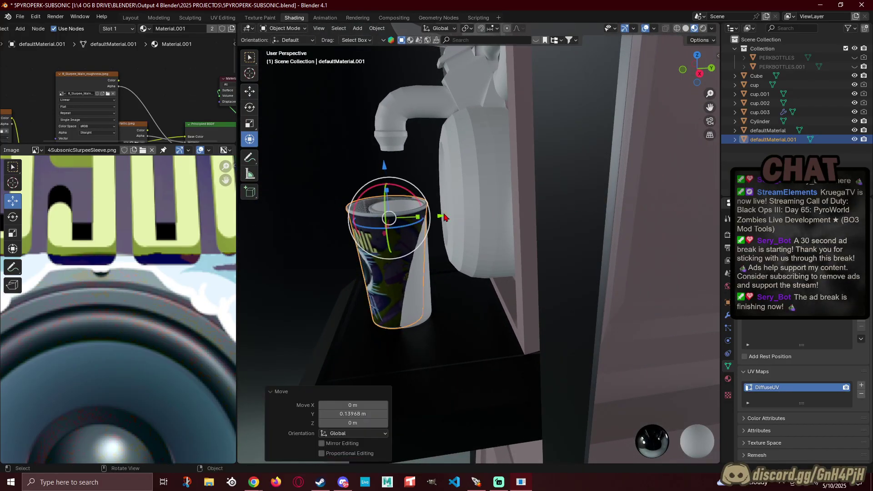
# Step: Hide the white placeholder cup on the shelf
pyautogui.click(427, 298)
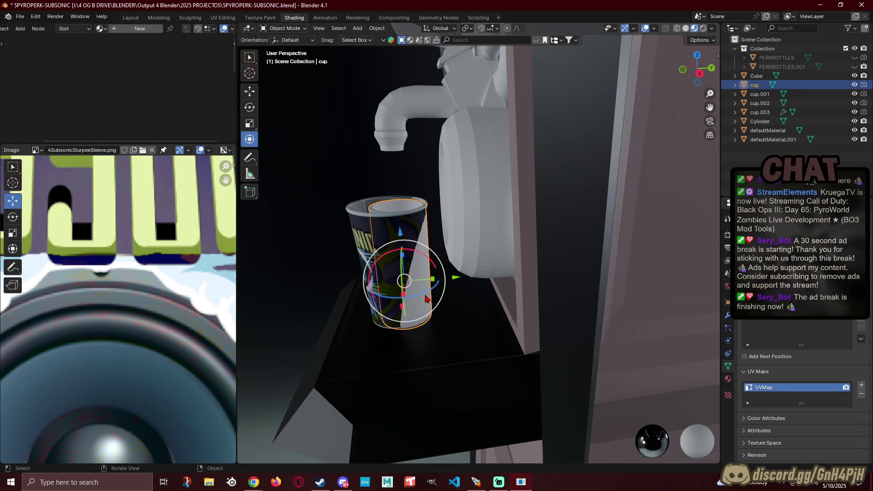
pyautogui.click(855, 85)
pyautogui.moveTo(532, 242); pyautogui.dragTo(555, 256, button='middle')
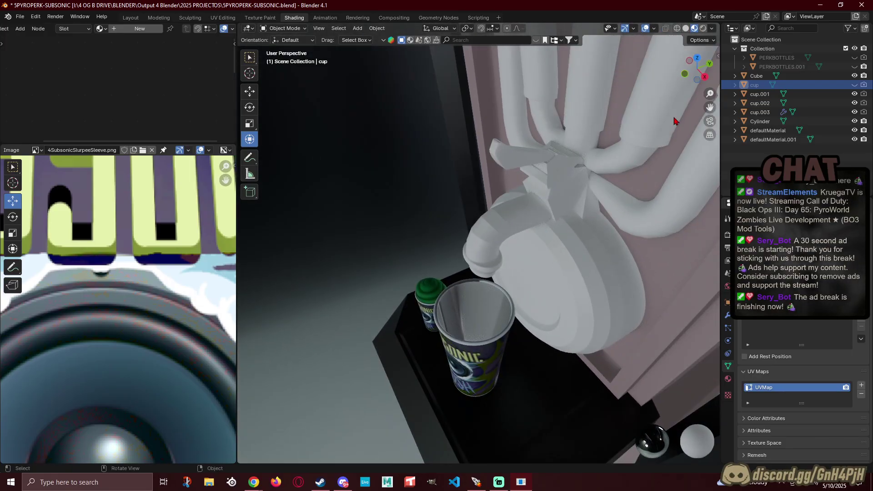
# Step: Find the large sleeve-textured cup.001 above the tower and hide it
pyautogui.click(760, 94)
pyautogui.scroll(-8, 532, 240)
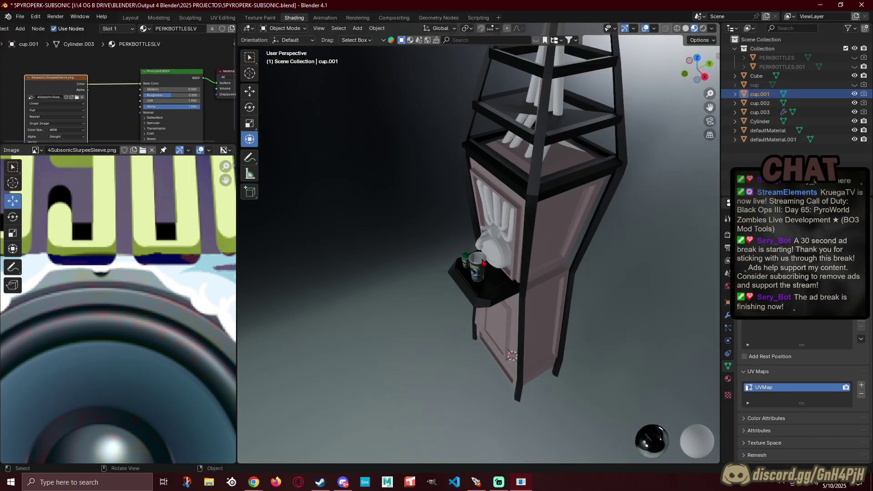
pyautogui.press('KP_Decimal')
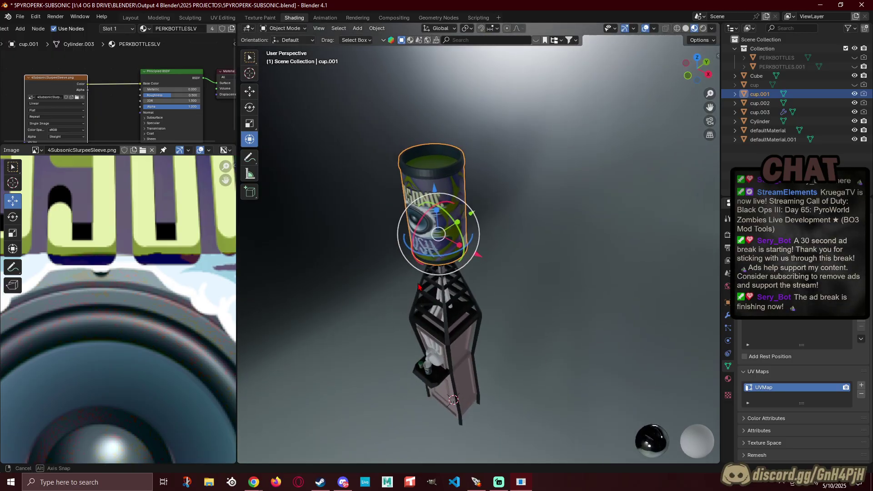
pyautogui.click(855, 94)
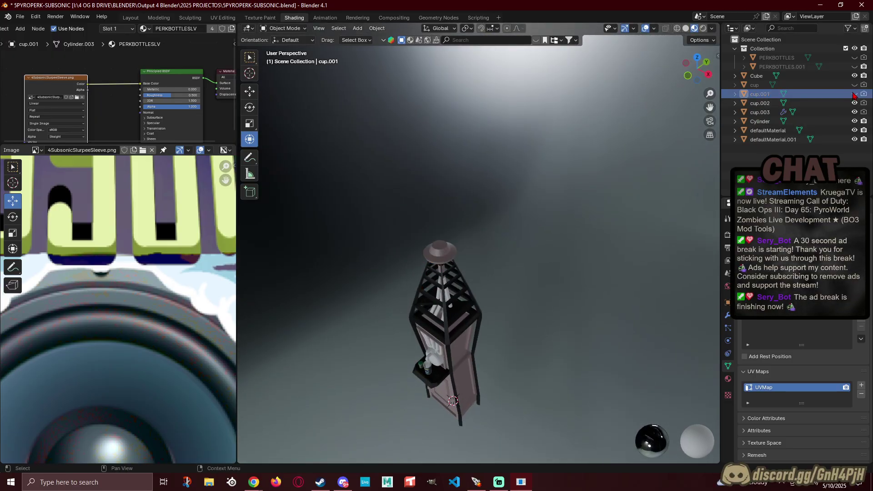
# Step: Identify cup.002 and cup.003 by toggling their visibility, and rename cup.003 as piprs
pyautogui.click(854, 104)
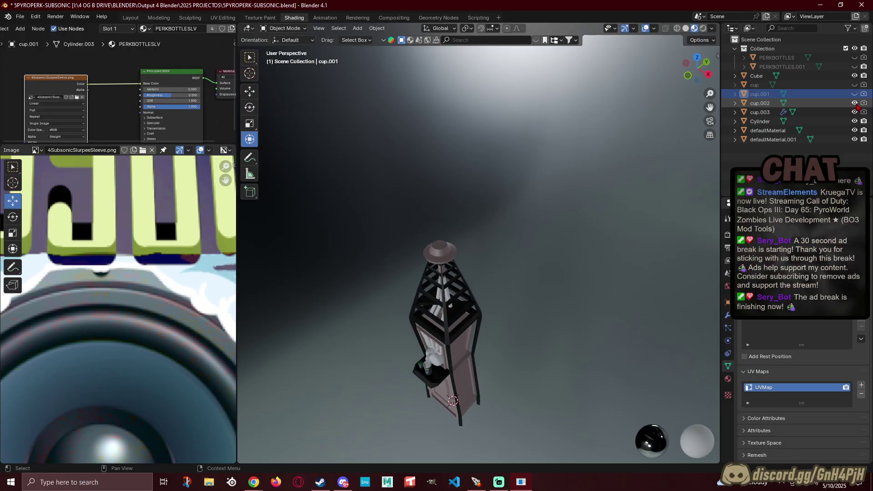
pyautogui.click(855, 112)
pyautogui.click(855, 112)
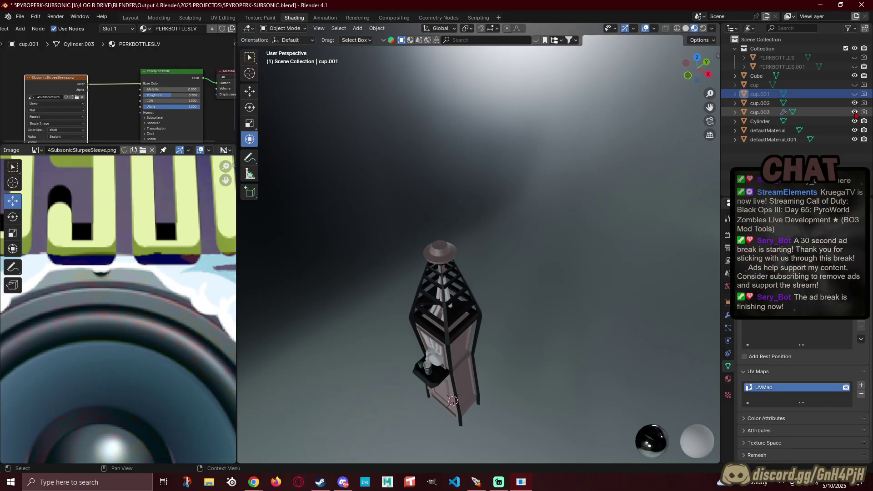
pyautogui.doubleClick(759, 111)
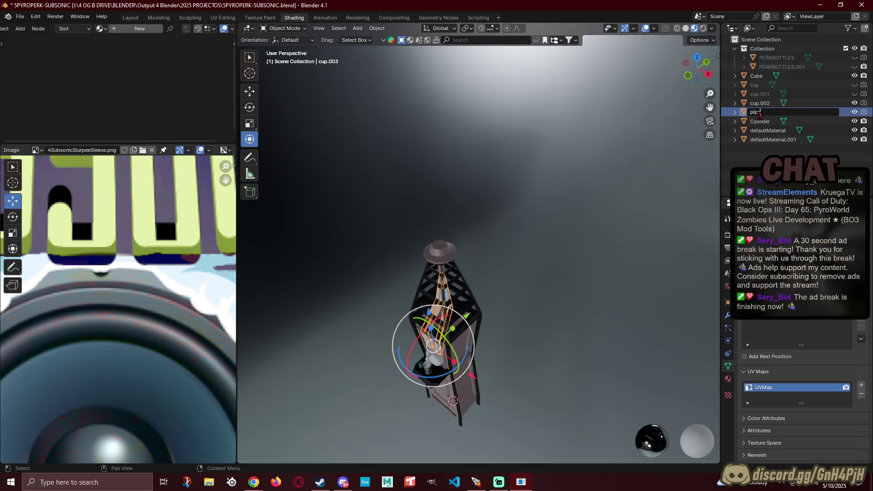
pyautogui.write('piprs')
pyautogui.press('Return')
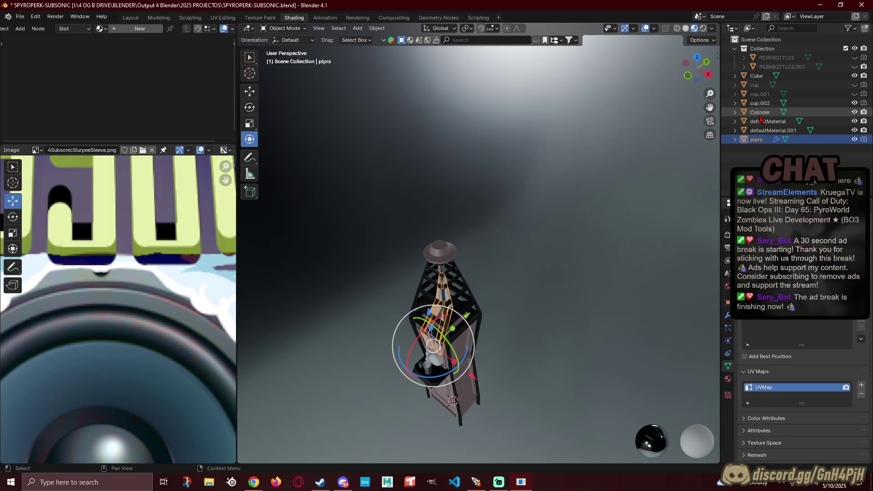
# Step: Rename cup.002 as nozzle
pyautogui.click(767, 105)
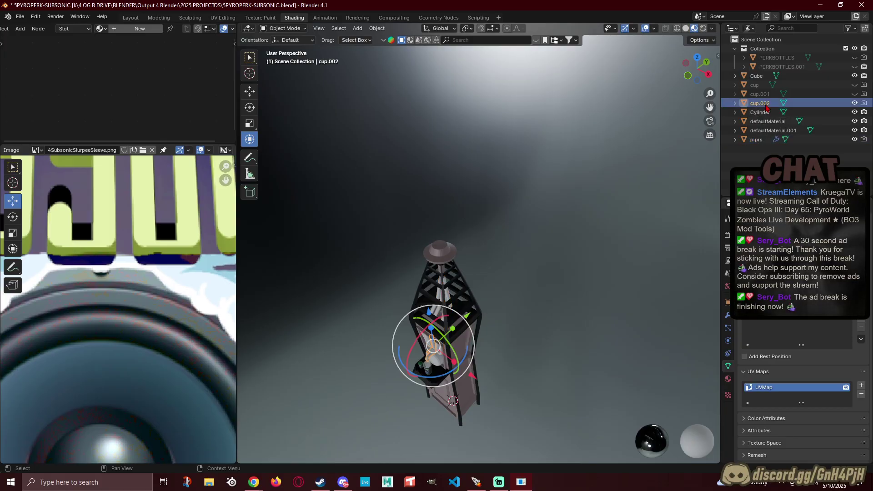
pyautogui.doubleClick(766, 105)
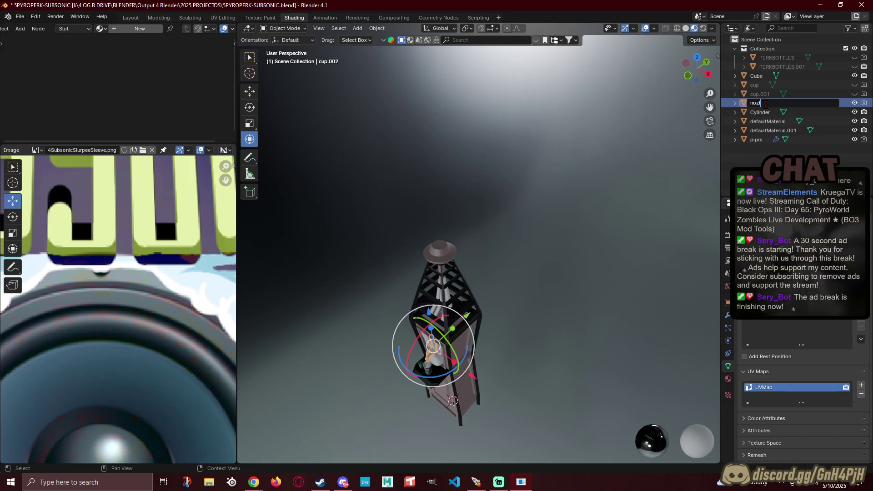
pyautogui.write('nozzle')
pyautogui.press('Return')
# Step: Correct the misspelled name of the piprs object to pipes
pyautogui.click(757, 140)
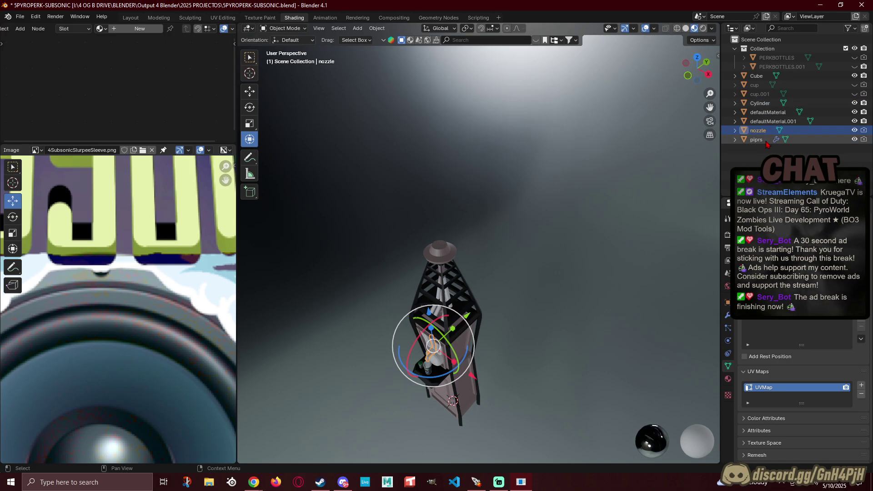
pyautogui.doubleClick(756, 140)
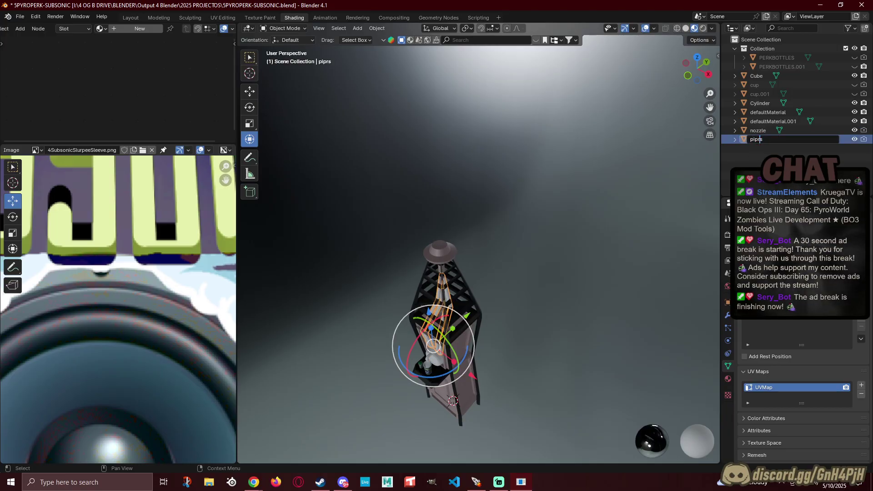
pyautogui.press('BackSpace')
pyautogui.write('e')
pyautogui.press('Return')
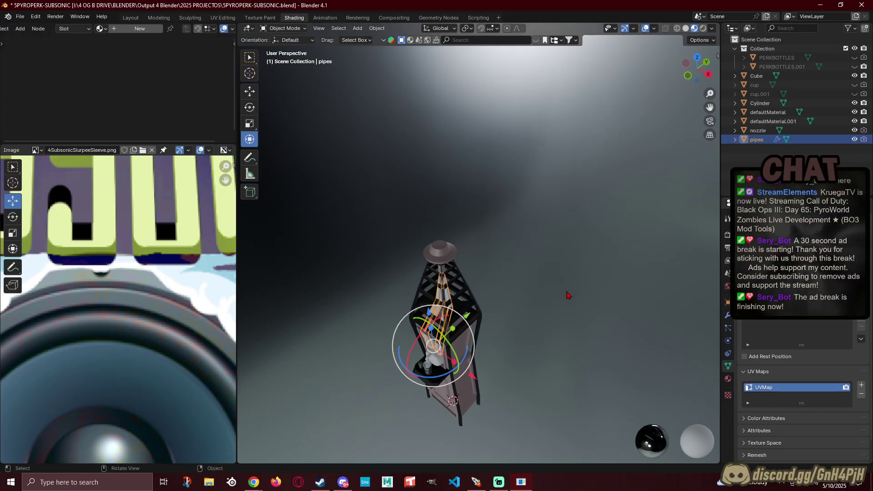
# Step: Select the small green-topped cup on the shelf and raise it 23 m along Z to the tower's top in front view
pyautogui.moveTo(495, 360); pyautogui.dragTo(540, 321, button='middle')
pyautogui.scroll(3, 540, 322)
pyautogui.keyDown('shift'); pyautogui.moveTo(487, 339); pyautogui.dragTo(347, 296, button='middle'); pyautogui.keyUp('shift')
pyautogui.click(336, 285)
pyautogui.scroll(3, 391, 300)
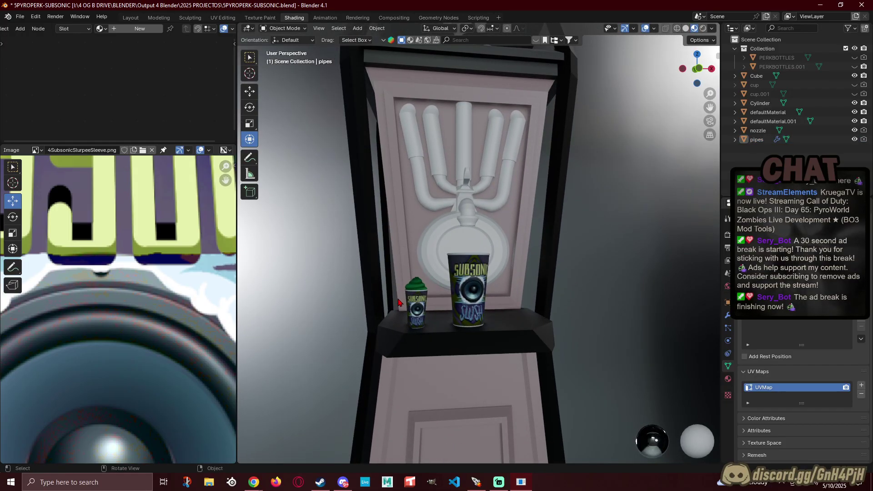
pyautogui.click(422, 298)
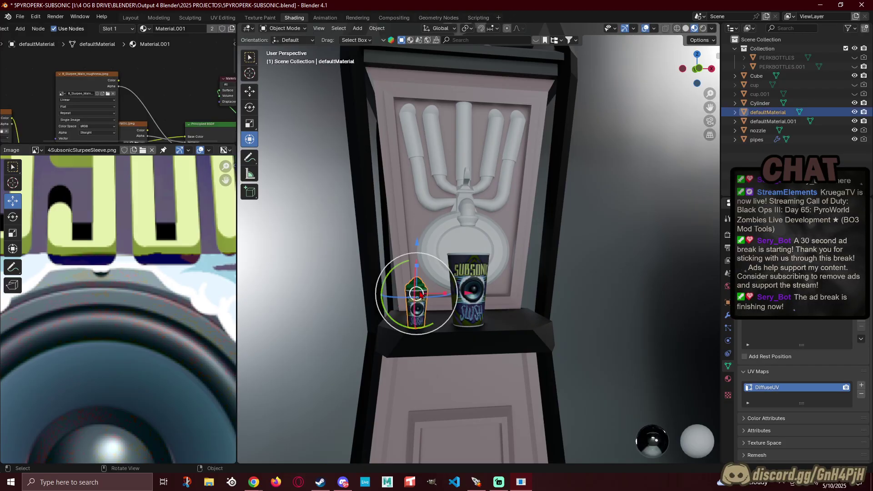
pyautogui.click(702, 73)
pyautogui.keyDown('shift'); pyautogui.moveTo(541, 132); pyautogui.dragTo(542, 244, button='middle'); pyautogui.keyUp('shift')
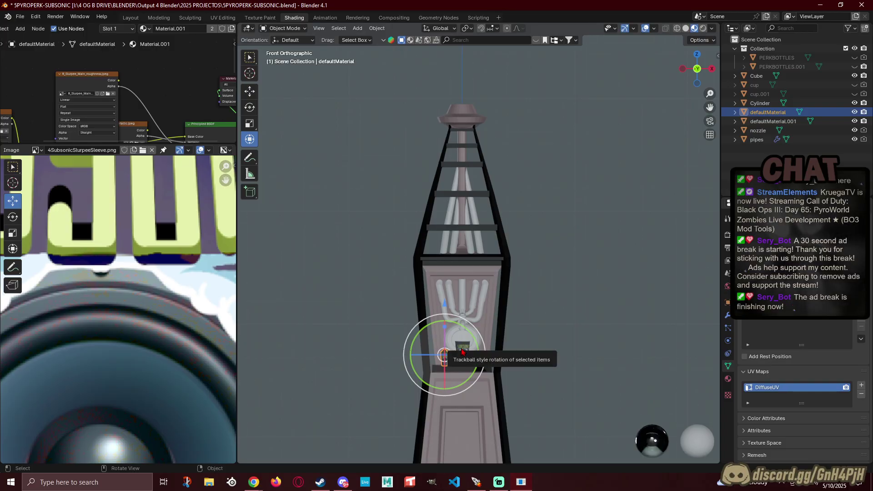
pyautogui.moveTo(448, 310); pyautogui.dragTo(497, 47)
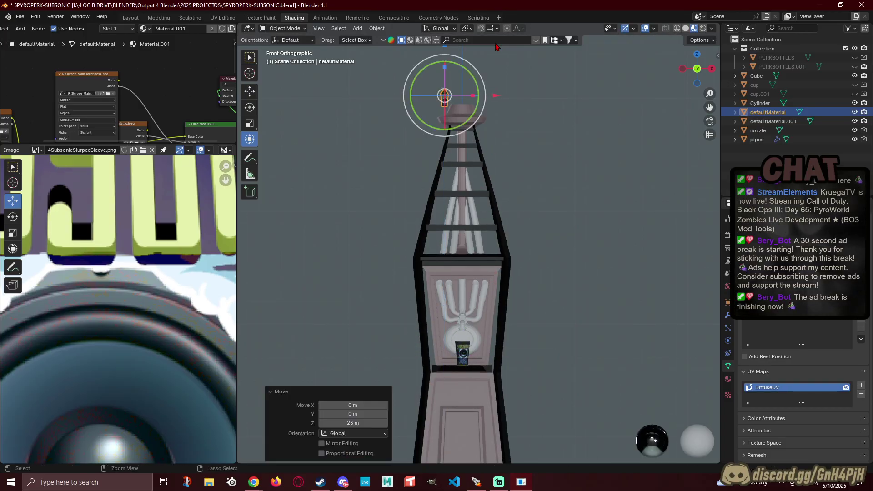
# Step: Centre the green-topped cup over the tower's cap by shifting it about 1.53 m along X and 5 m along Y
pyautogui.moveTo(495, 99); pyautogui.dragTo(515, 94)
pyautogui.scroll(4, 419, 231)
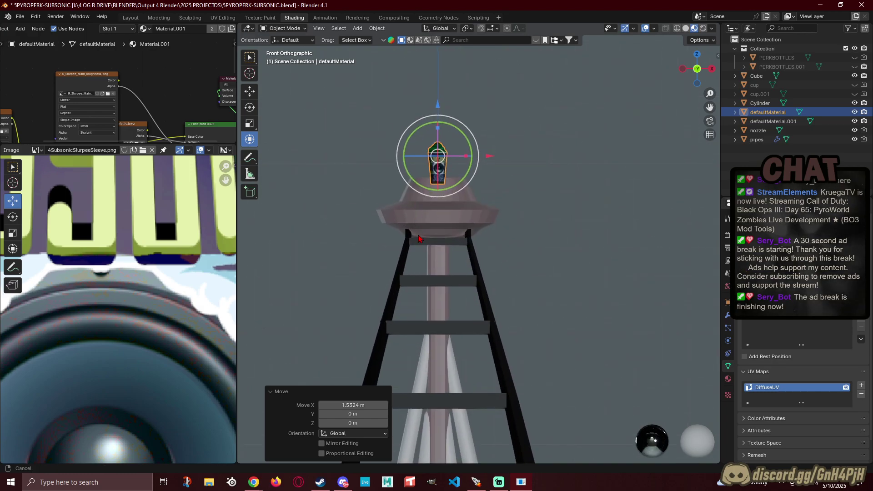
pyautogui.keyDown('shift'); pyautogui.moveTo(418, 231); pyautogui.dragTo(381, 319, button='middle'); pyautogui.keyUp('shift')
pyautogui.scroll(3, 409, 314)
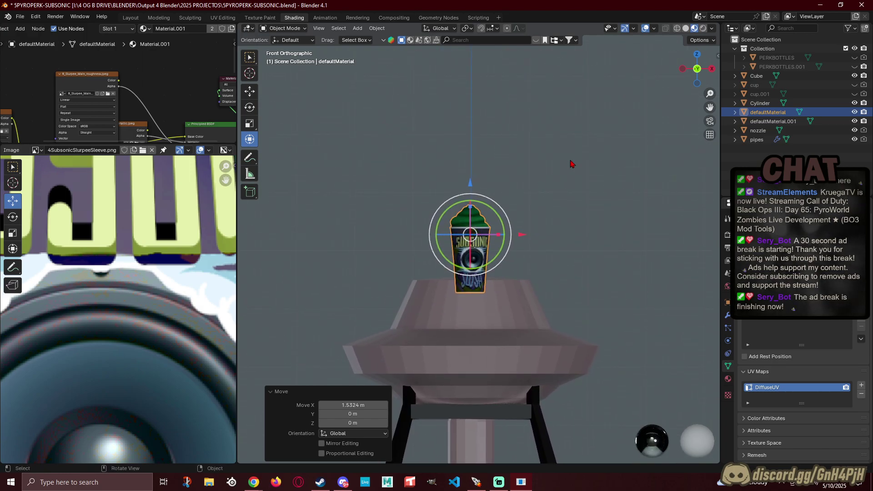
pyautogui.click(682, 69)
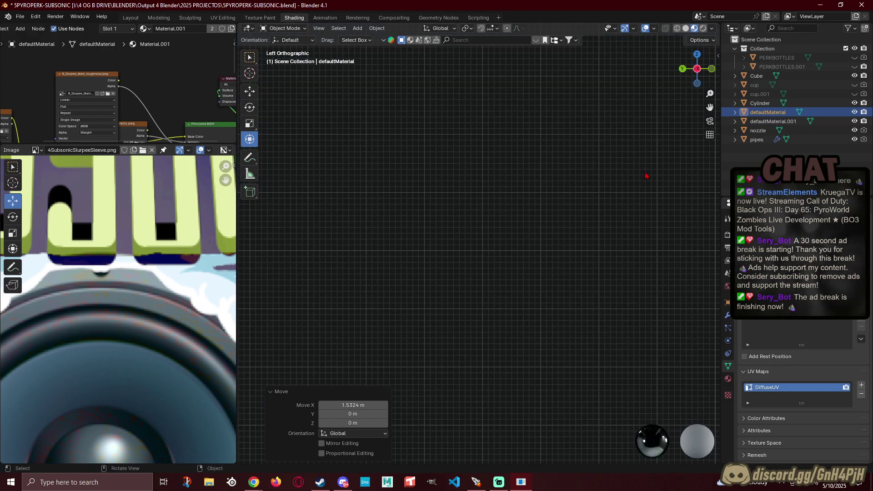
pyautogui.keyDown('shift'); pyautogui.moveTo(649, 174); pyautogui.dragTo(591, 205, button='middle'); pyautogui.keyUp('shift')
pyautogui.scroll(3, 568, 227)
pyautogui.keyDown('shift'); pyautogui.moveTo(464, 209); pyautogui.dragTo(509, 268, button='middle'); pyautogui.keyUp('shift')
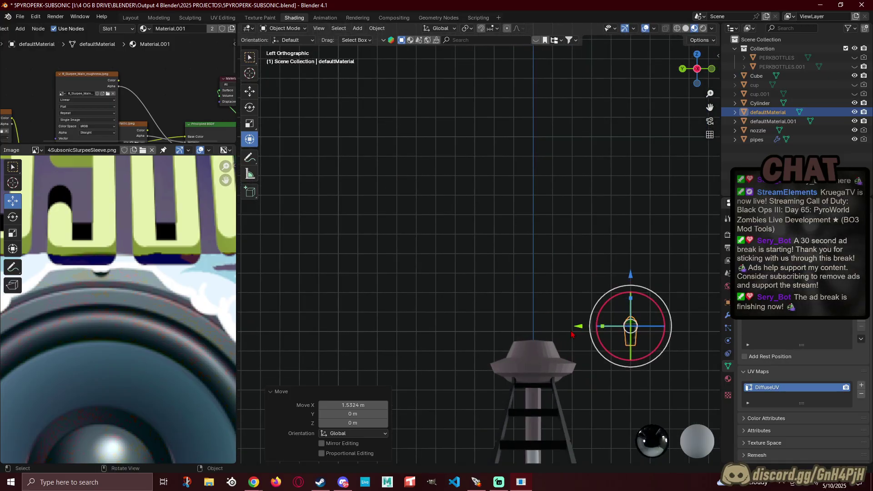
pyautogui.moveTo(578, 326); pyautogui.dragTo(487, 323)
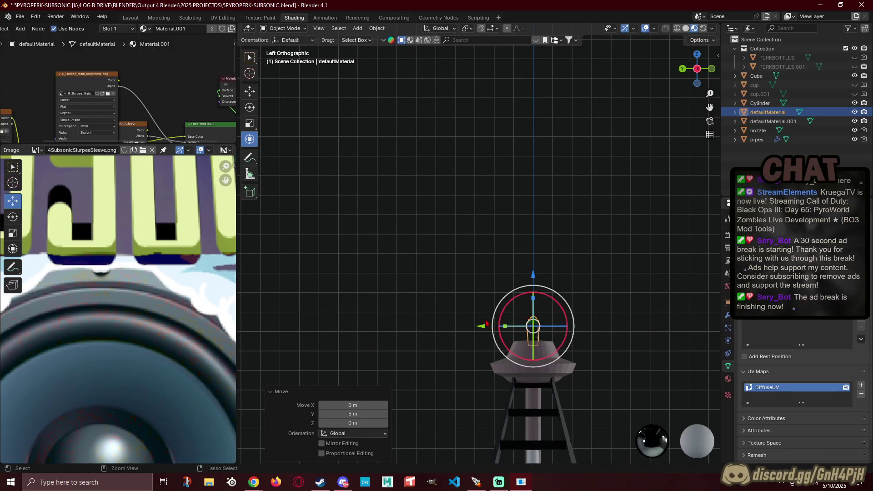
pyautogui.moveTo(487, 324); pyautogui.dragTo(340, 292, button='middle')
# Step: Rotate the green-topped cup -10.4° about Z to face its artwork forward, and raise it 0.3 m above the tower's cap
pyautogui.click(696, 69)
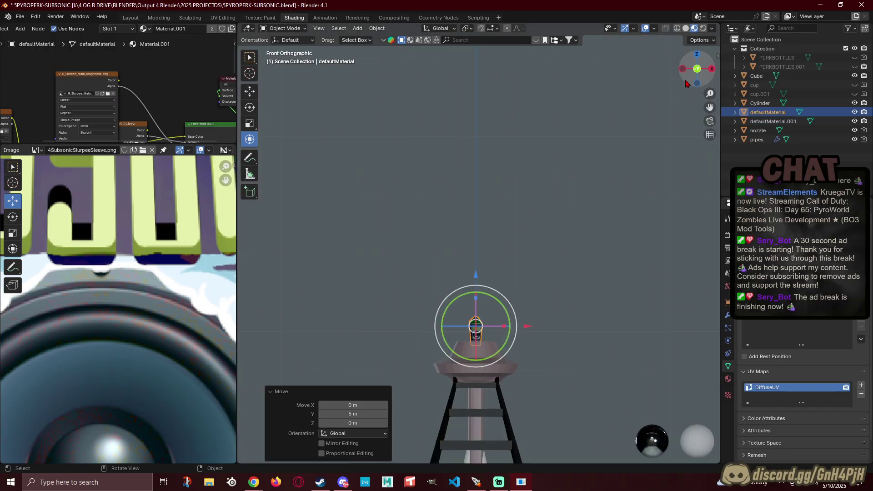
pyautogui.scroll(5, 491, 324)
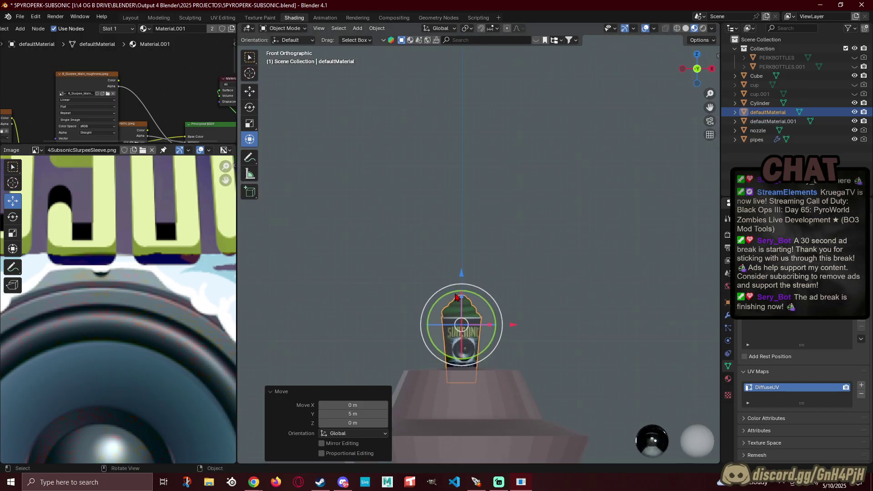
pyautogui.keyDown('shift'); pyautogui.moveTo(435, 409); pyautogui.dragTo(456, 276, button='middle'); pyautogui.keyUp('shift')
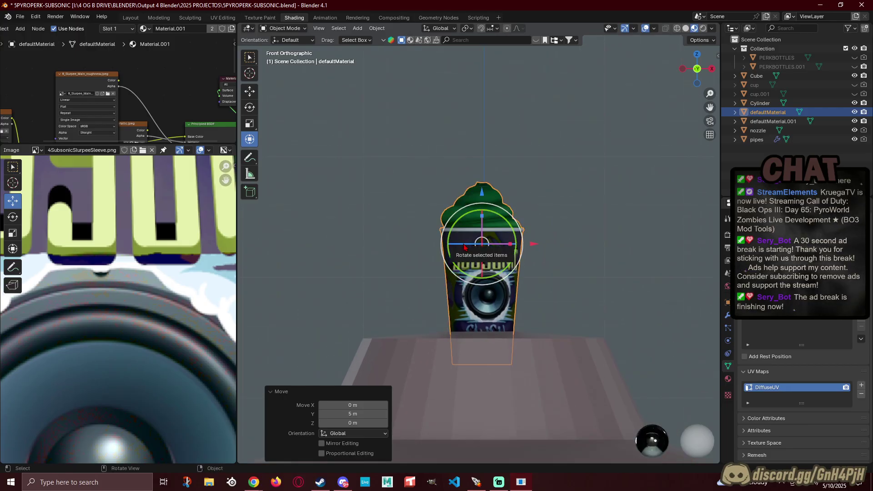
pyautogui.press('r')
pyautogui.press('z')
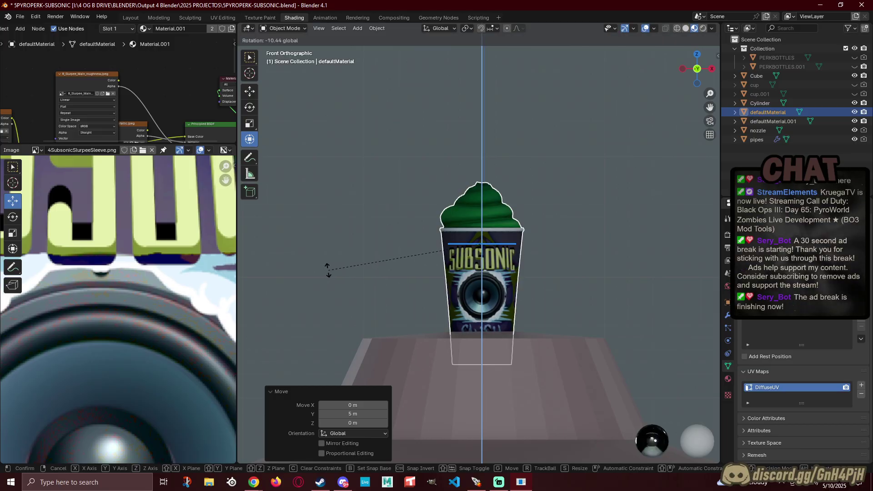
pyautogui.click(328, 269)
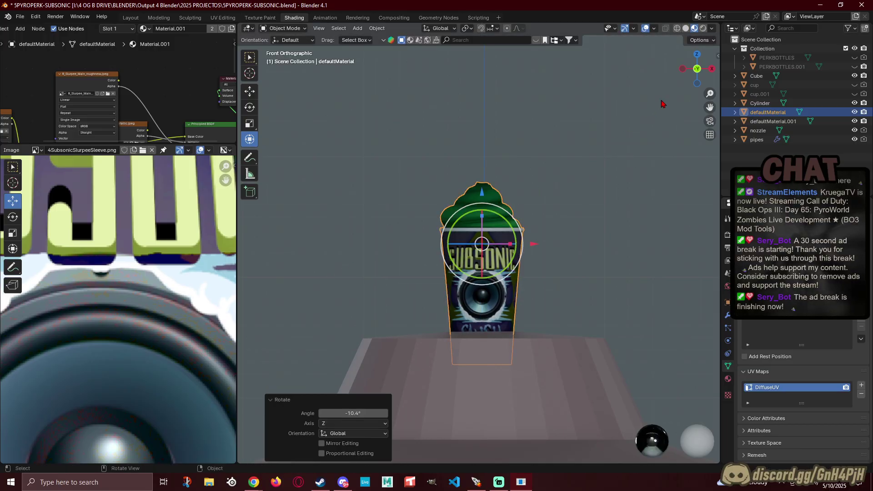
pyautogui.scroll(-2, 491, 253)
pyautogui.moveTo(481, 197); pyautogui.dragTo(485, 167)
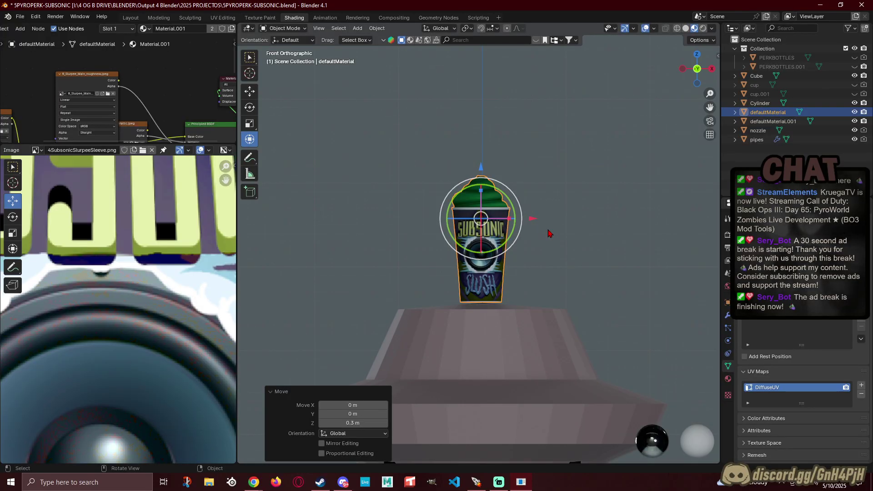
# Step: Scale the green-topped cup uniformly by about 4.023
pyautogui.scroll(-4, 549, 229)
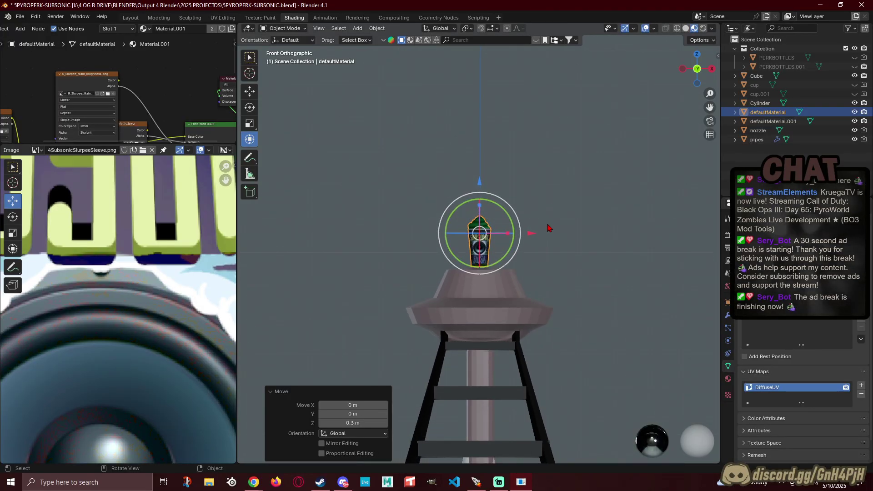
pyautogui.scroll(-4, 550, 229)
pyautogui.scroll(5, 553, 249)
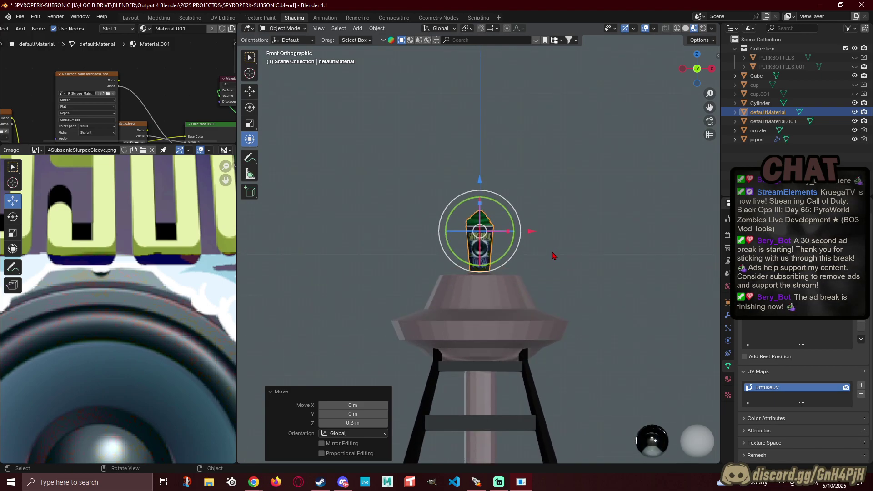
pyautogui.press('s')
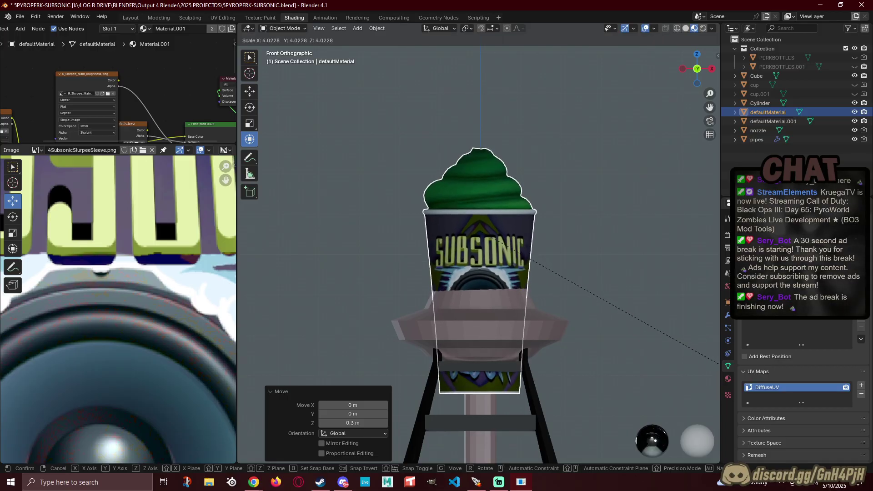
pyautogui.press('Return')
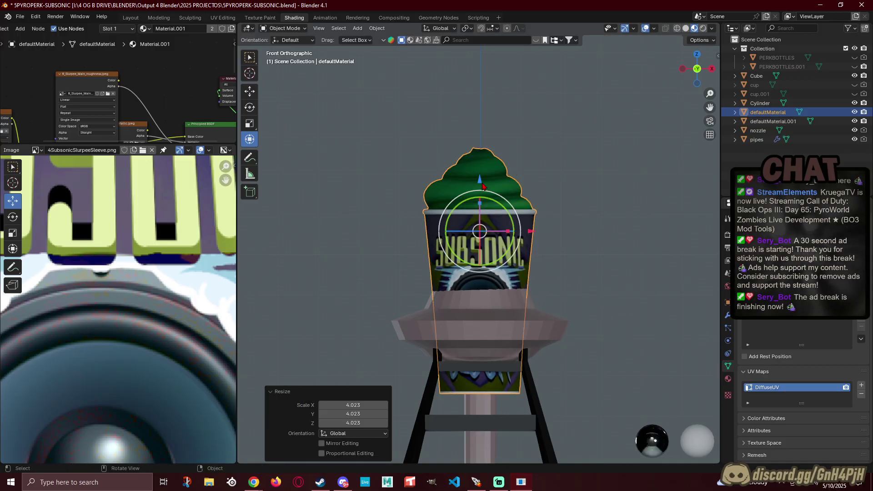
# Step: Raise the green-topped cup 2.9486 m along Z above the tower's cap and scale it uniformly by 2.155
pyautogui.moveTo(483, 184); pyautogui.dragTo(467, 59)
pyautogui.scroll(-3, 419, 243)
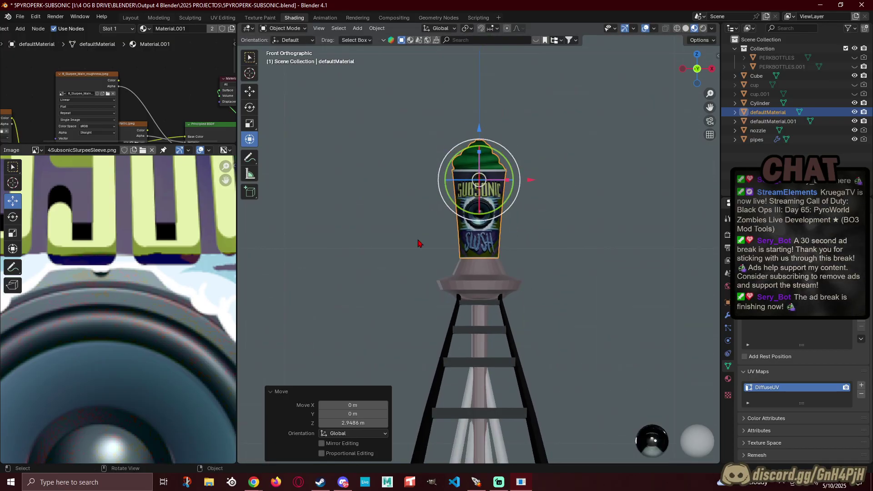
pyautogui.scroll(-1, 419, 246)
pyautogui.scroll(-2, 419, 272)
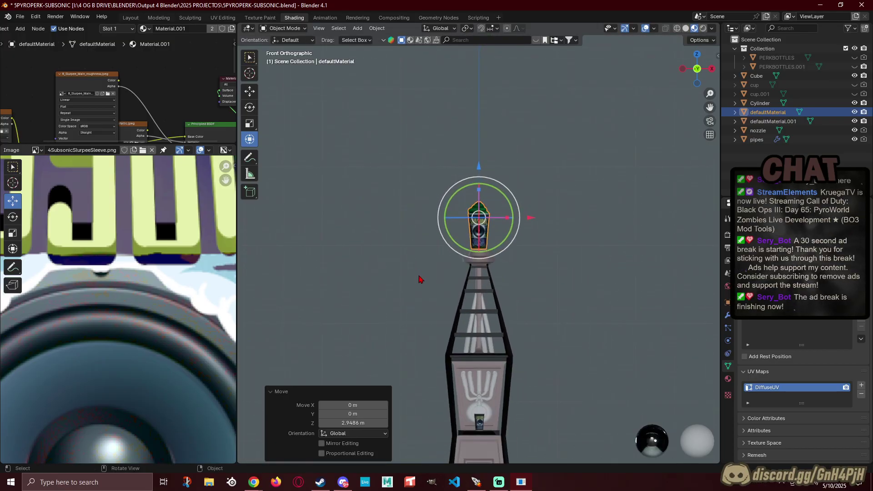
pyautogui.press('s')
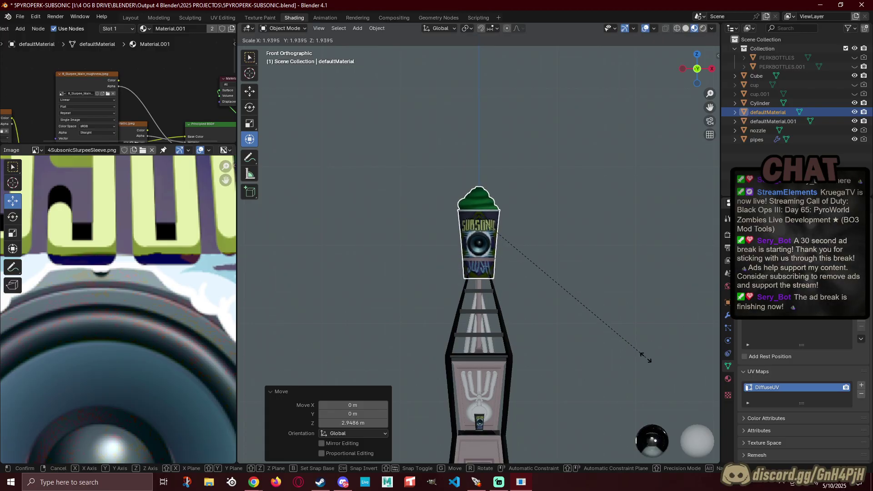
pyautogui.click(663, 372)
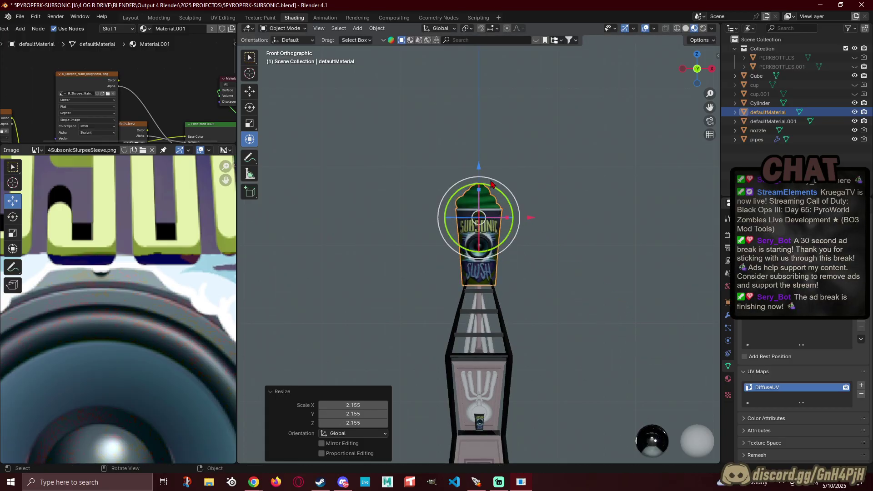
# Step: Enlarge the green-topped cup slightly more and raise it along Z, finishing with a 0.3875 m lift
pyautogui.press('s')
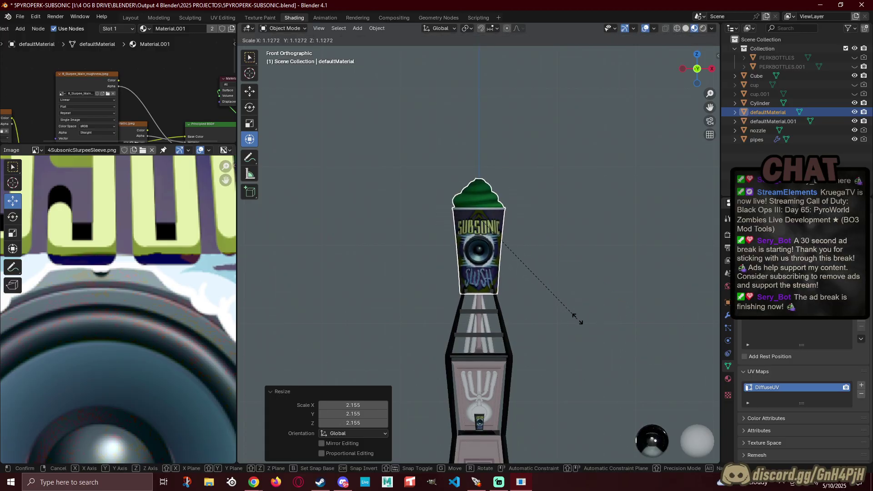
pyautogui.click(599, 339)
pyautogui.moveTo(478, 169); pyautogui.dragTo(477, 148)
pyautogui.click(552, 330)
pyautogui.moveTo(552, 329); pyautogui.dragTo(515, 258, button='middle')
pyautogui.click(461, 200)
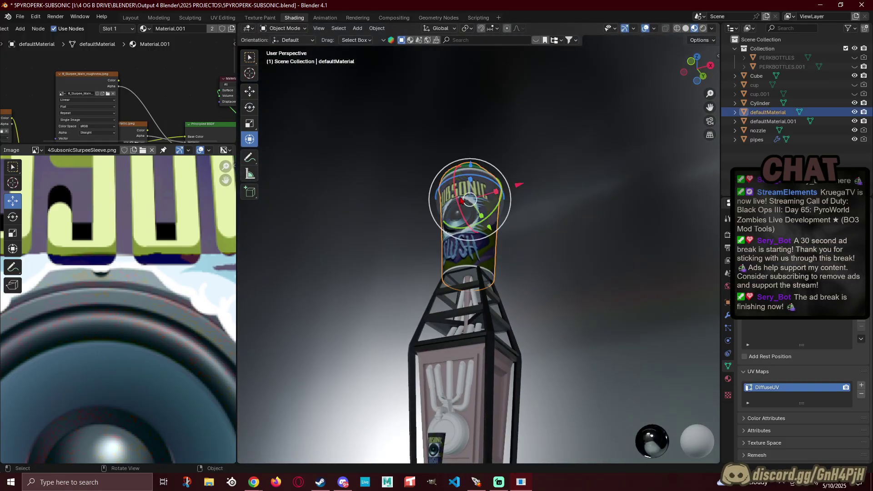
pyautogui.moveTo(474, 168); pyautogui.dragTo(469, 160)
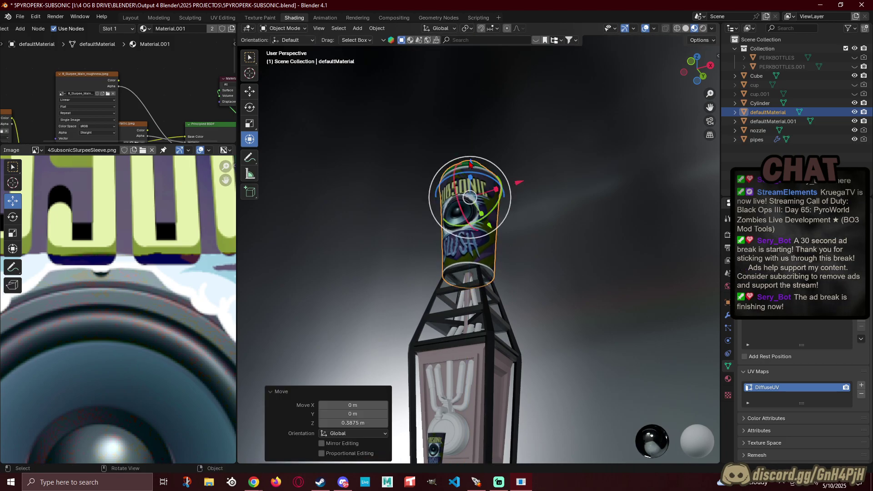
pyautogui.click(548, 299)
pyautogui.moveTo(548, 299); pyautogui.dragTo(507, 337, button='middle')
pyautogui.moveTo(409, 316); pyautogui.dragTo(441, 321, button='middle')
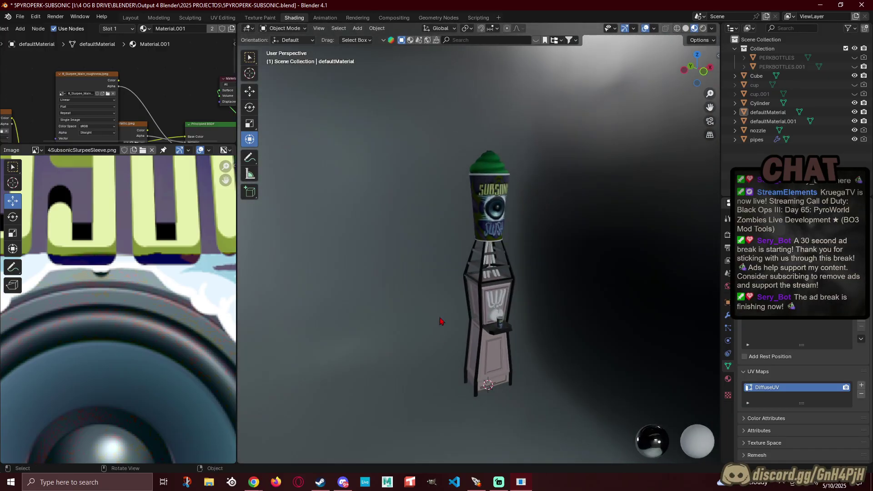
# Step: Raise the green-topped cup 5.111 m along Z, and in front view lift it another 1 m above the tower's cap
pyautogui.click(490, 201)
pyautogui.moveTo(490, 129); pyautogui.dragTo(496, 99)
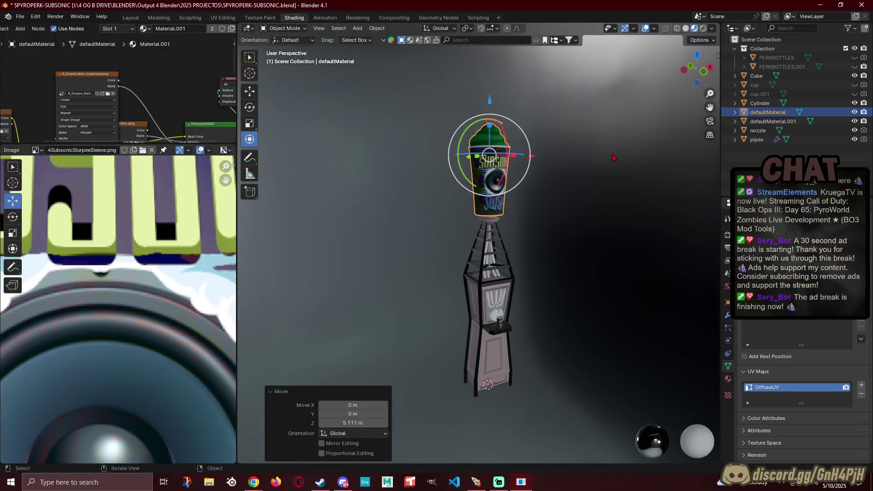
pyautogui.click(704, 71)
pyautogui.scroll(4, 486, 136)
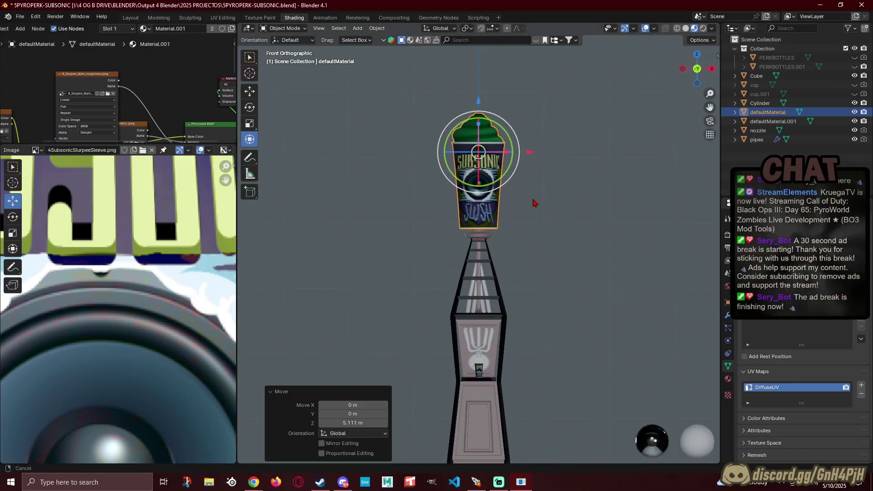
pyautogui.moveTo(480, 119); pyautogui.dragTo(476, 114)
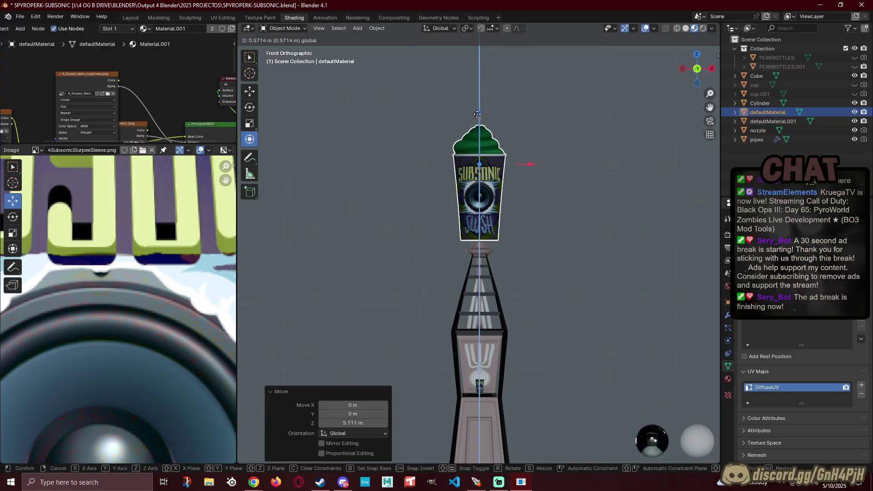
pyautogui.moveTo(479, 112); pyautogui.dragTo(482, 116)
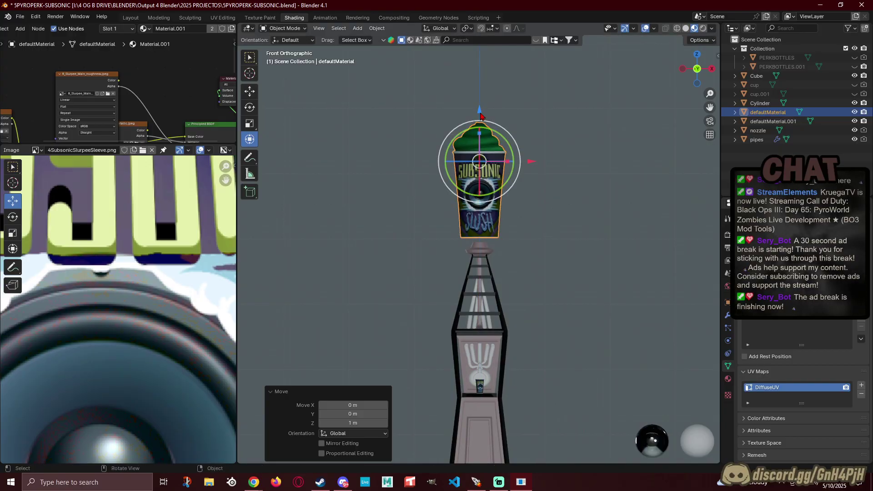
pyautogui.click(526, 287)
pyautogui.scroll(-3, 530, 291)
pyautogui.keyDown('shift'); pyautogui.moveTo(539, 318); pyautogui.dragTo(453, 298, button='middle'); pyautogui.keyUp('shift')
# Step: Try squashing the green-topped cup to 0.797 along Z, and undo the resize
pyautogui.click(459, 180)
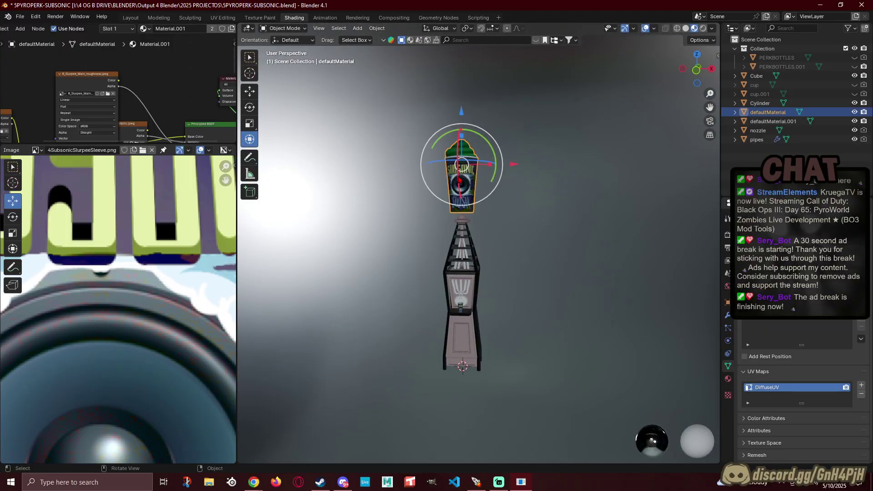
pyautogui.moveTo(463, 138); pyautogui.dragTo(467, 139)
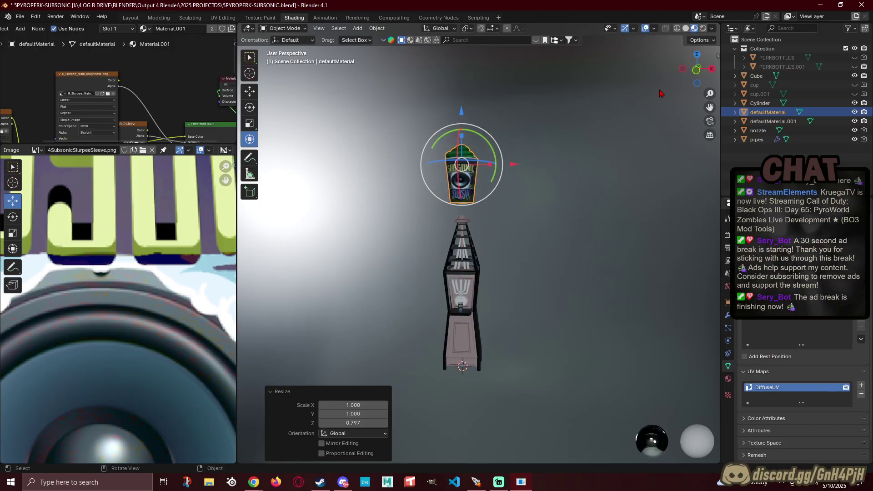
pyautogui.click(698, 74)
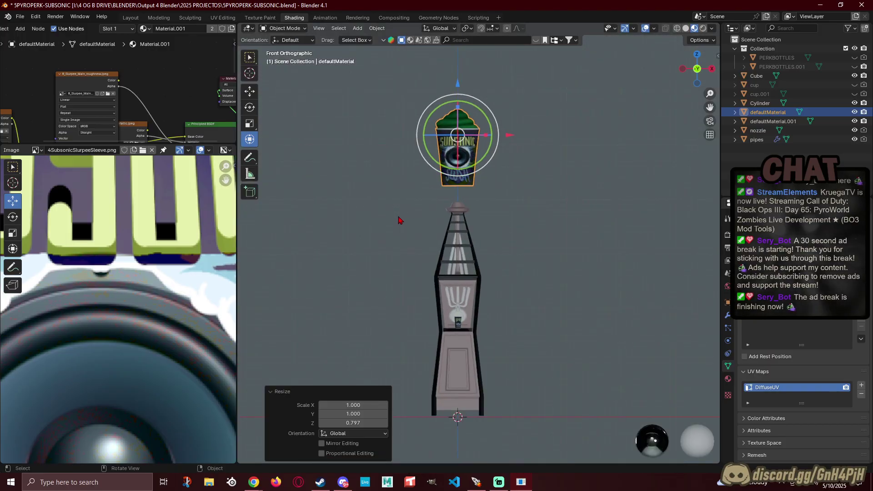
pyautogui.click(394, 220)
pyautogui.scroll(1, 441, 207)
pyautogui.keyDown('shift'); pyautogui.moveTo(441, 203); pyautogui.dragTo(422, 223, button='middle'); pyautogui.keyUp('shift')
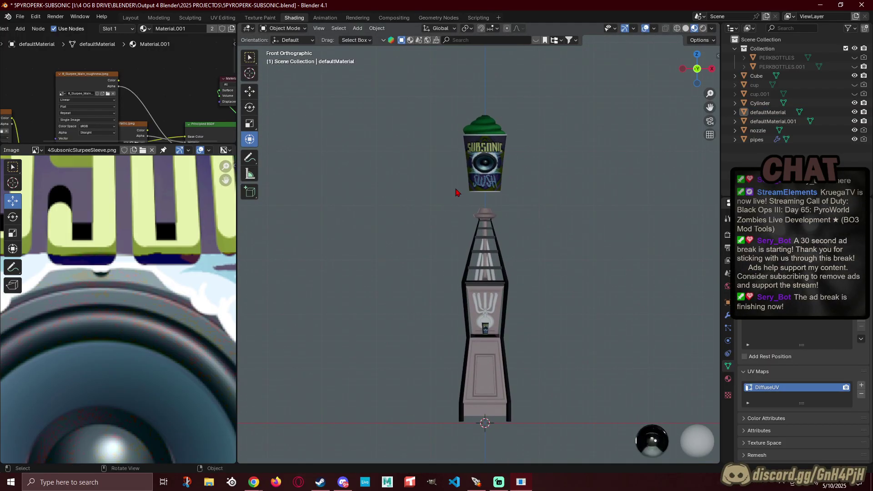
pyautogui.hotkey('ctrl', 'z')
pyautogui.hotkey('ctrl', 'z')
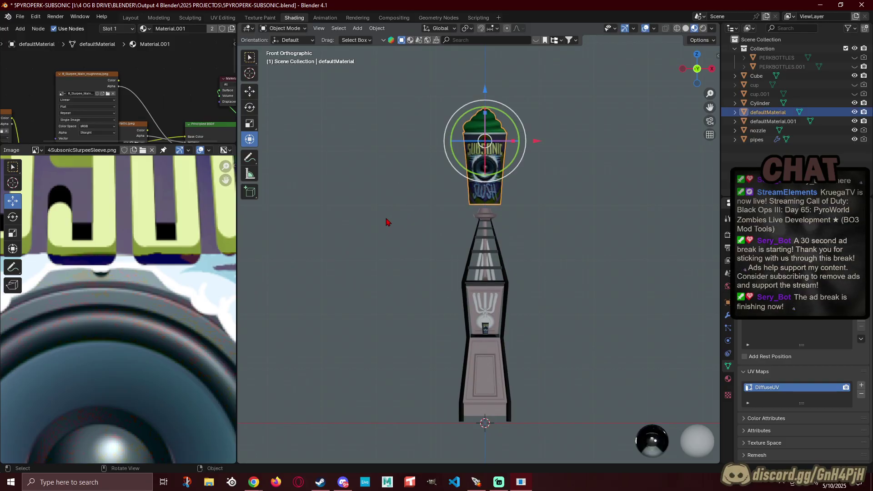
# Step: Select all of the tower's faces in Edit Mode and move the panels' UVs onto the yellow-green lettering in the sleeve image
pyautogui.click(388, 222)
pyautogui.moveTo(387, 222); pyautogui.dragTo(411, 296, button='middle')
pyautogui.click(408, 278)
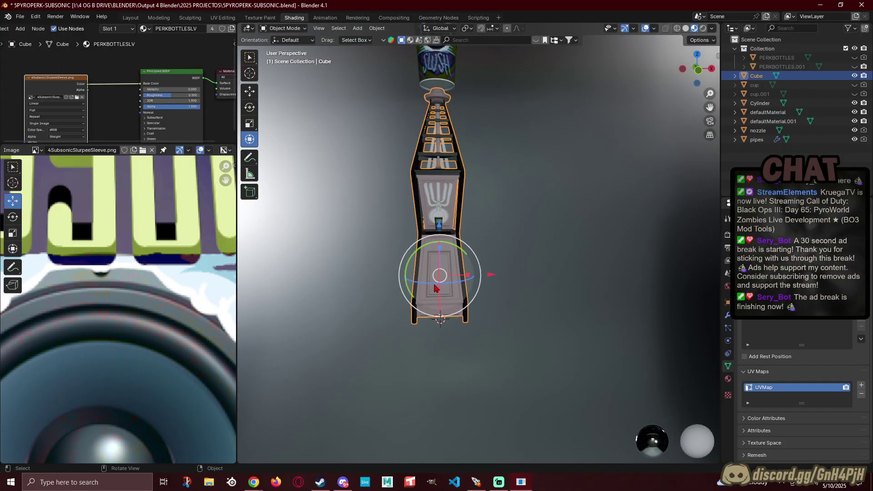
pyautogui.press('Tab')
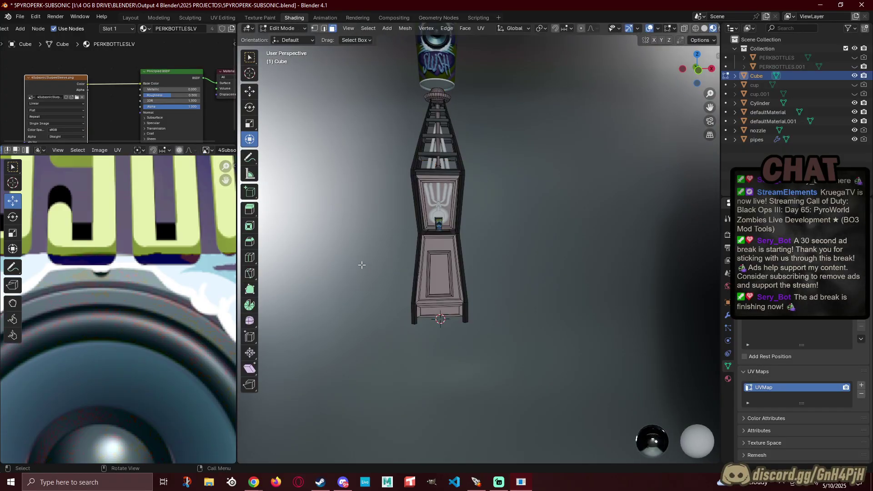
pyautogui.press('a')
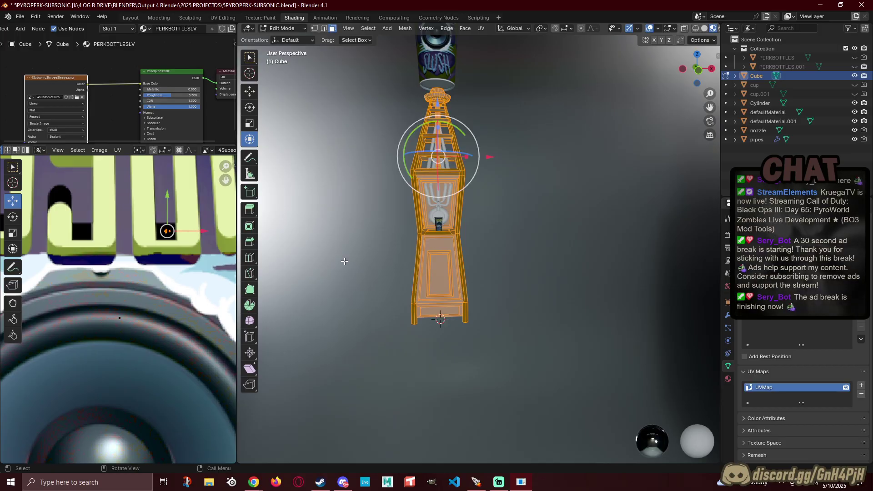
pyautogui.click(124, 319)
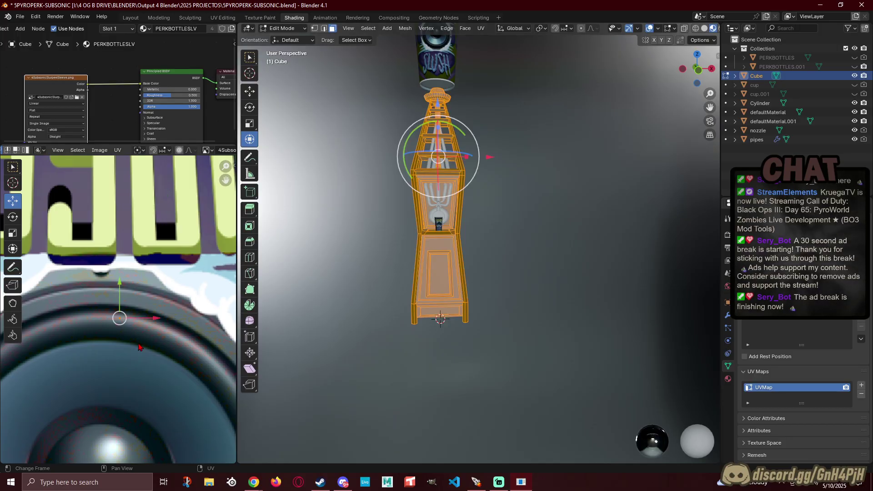
pyautogui.press('g')
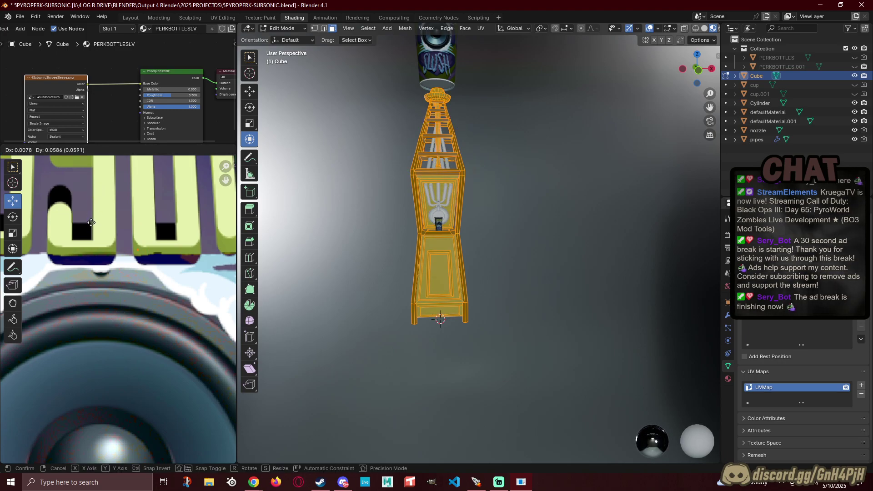
pyautogui.click(91, 222)
pyautogui.click(331, 222)
pyautogui.press('Tab')
pyautogui.click(319, 179)
pyautogui.moveTo(319, 179); pyautogui.dragTo(462, 157, button='middle')
pyautogui.moveTo(445, 291); pyautogui.dragTo(404, 243, button='middle')
# Step: Select the tower's lower body through the mesh with X-ray in front view and shift its UVs -0.13987 along Y onto the speaker
pyautogui.click(480, 229)
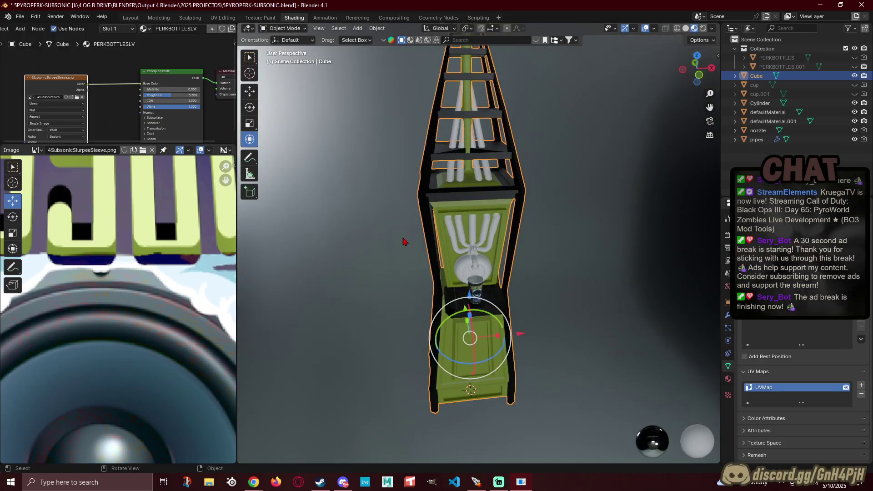
pyautogui.press('Tab')
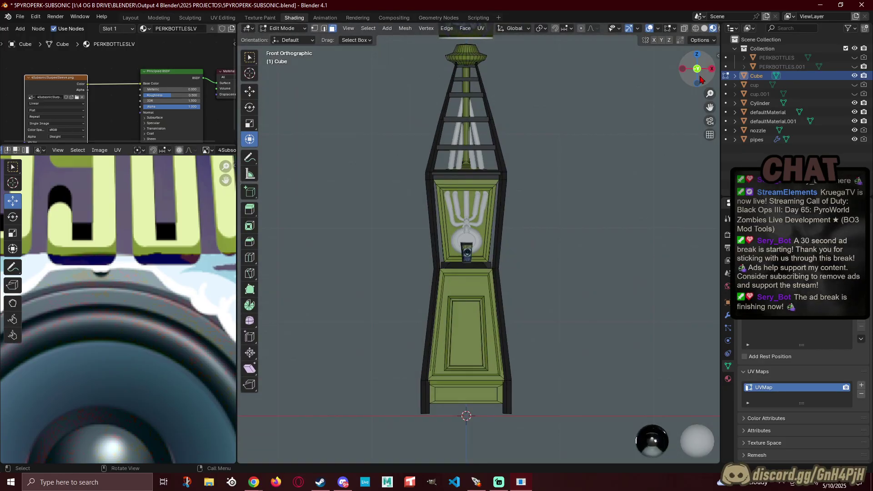
pyautogui.click(699, 75)
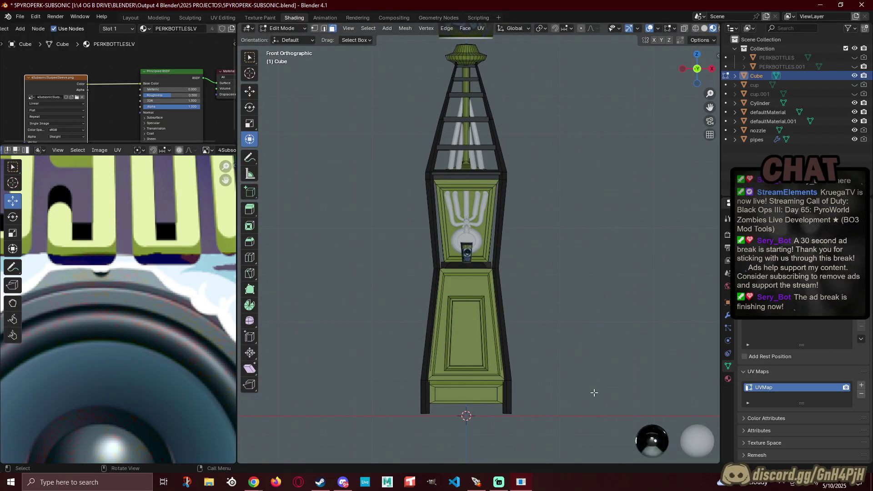
pyautogui.click(683, 29)
pyautogui.moveTo(566, 438); pyautogui.dragTo(361, 178)
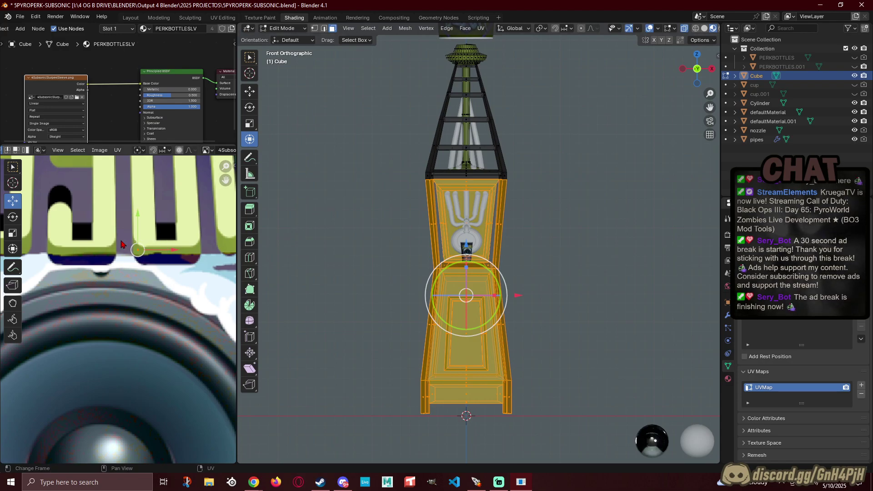
pyautogui.moveTo(139, 219); pyautogui.dragTo(140, 319)
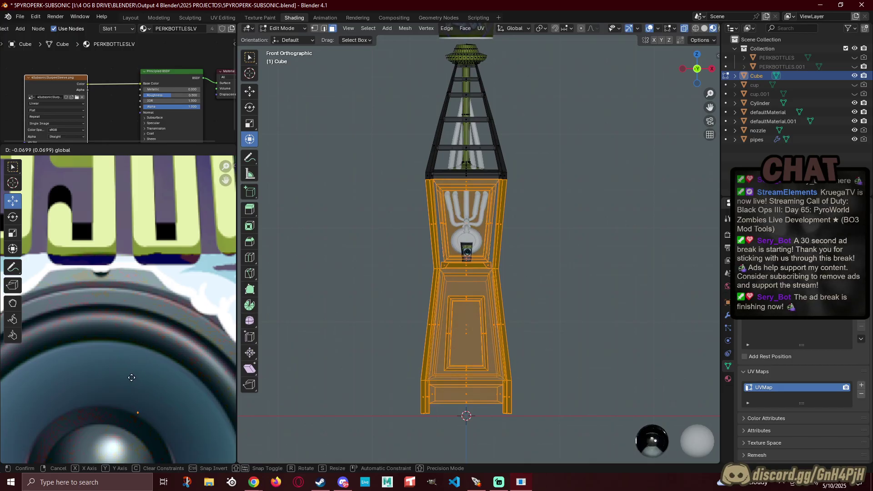
pyautogui.moveTo(131, 378); pyautogui.dragTo(199, 421)
pyautogui.moveTo(168, 387); pyautogui.dragTo(197, 209, button='middle')
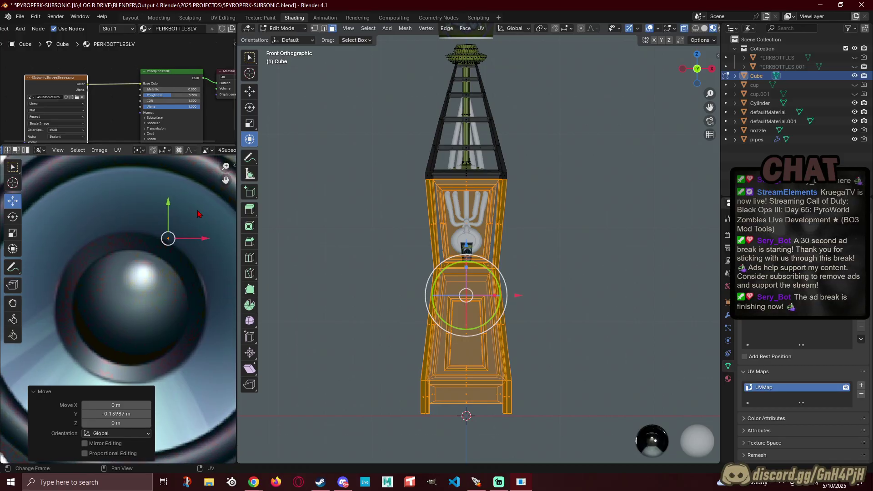
# Step: Shift the lower body's UVs -0.014847 along Y and slightly along X onto the dark blue area of the speaker dome
pyautogui.moveTo(168, 205); pyautogui.dragTo(169, 224)
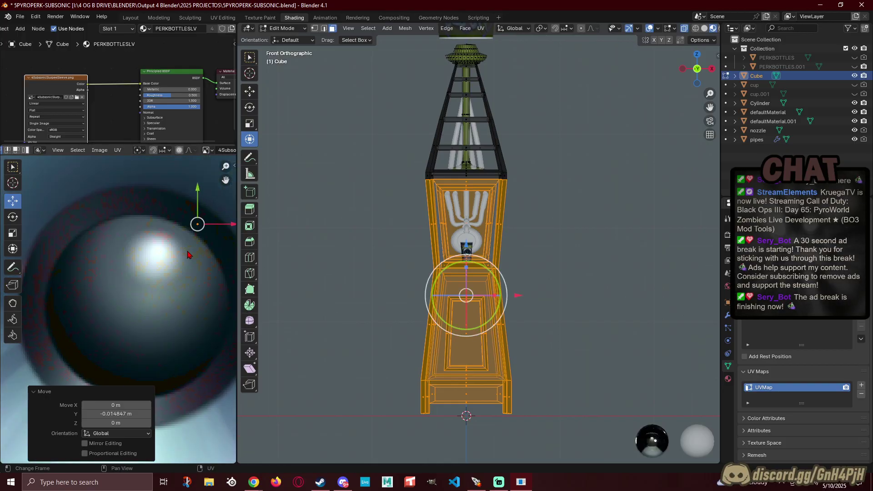
pyautogui.scroll(5, 189, 248)
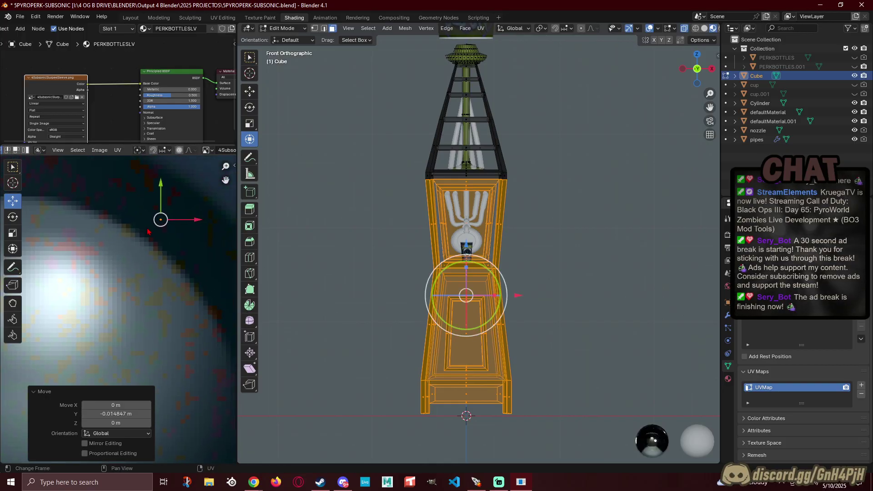
pyautogui.moveTo(198, 219); pyautogui.dragTo(225, 227)
pyautogui.press('Tab')
# Step: Leave Edit Mode and examine the darkened lower body and the whole tower from several angles
pyautogui.moveTo(360, 263); pyautogui.dragTo(375, 280, button='middle')
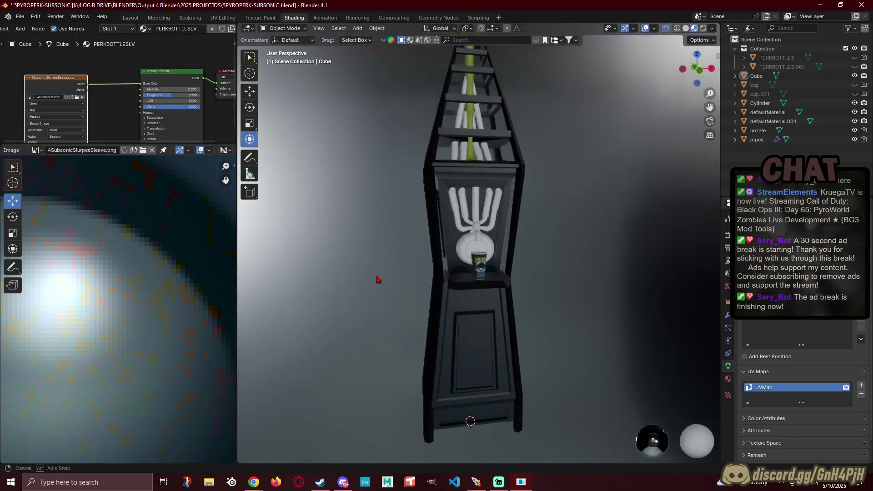
pyautogui.scroll(-6, 375, 279)
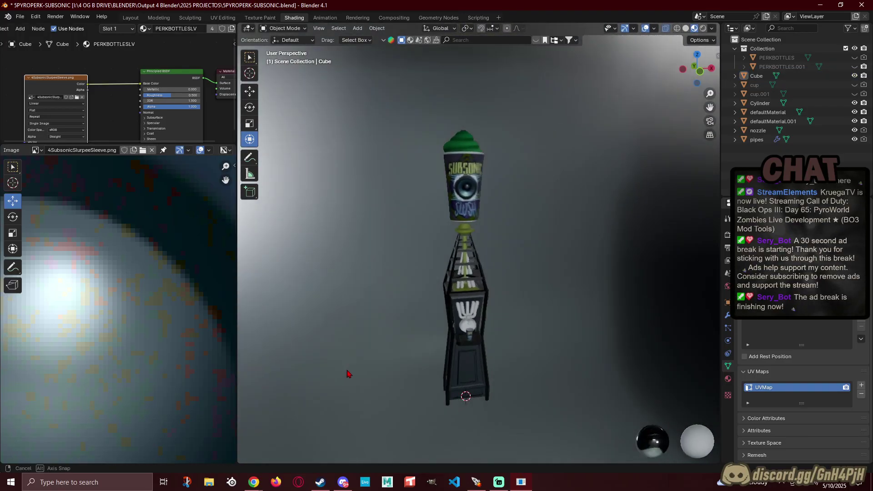
pyautogui.moveTo(348, 373); pyautogui.dragTo(364, 360, button='middle')
pyautogui.scroll(6, 377, 345)
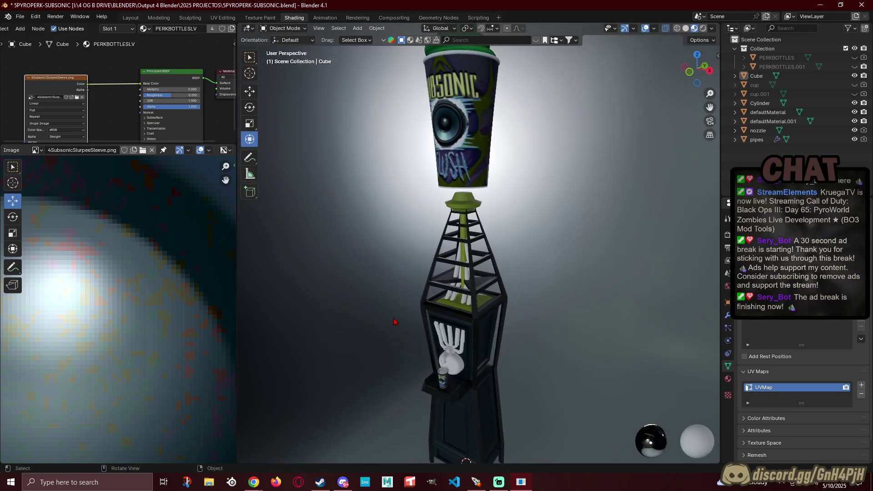
# Step: Open the tower in Edit Mode at its green cap and turn X-ray off
pyautogui.scroll(5, 409, 273)
pyautogui.moveTo(450, 245); pyautogui.dragTo(472, 246, button='middle')
pyautogui.scroll(2, 473, 217)
pyautogui.click(474, 202)
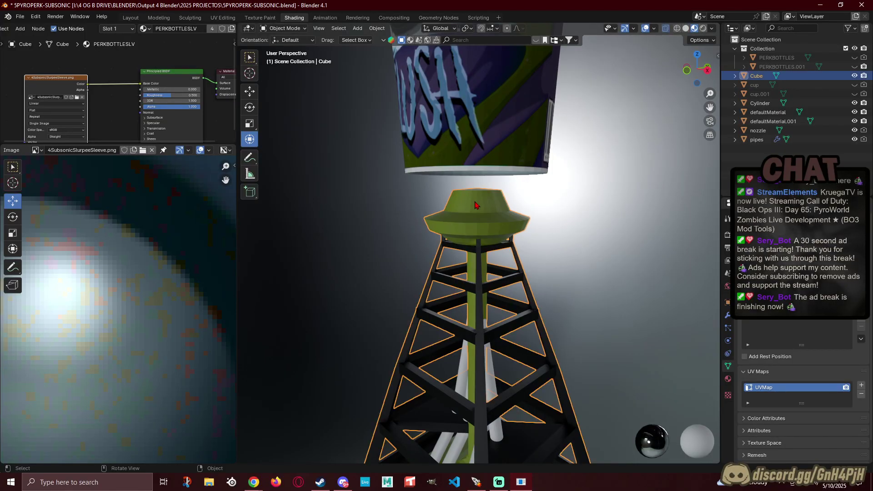
pyautogui.press('Tab')
pyautogui.moveTo(475, 202); pyautogui.dragTo(444, 215, button='middle')
pyautogui.scroll(5, 436, 227)
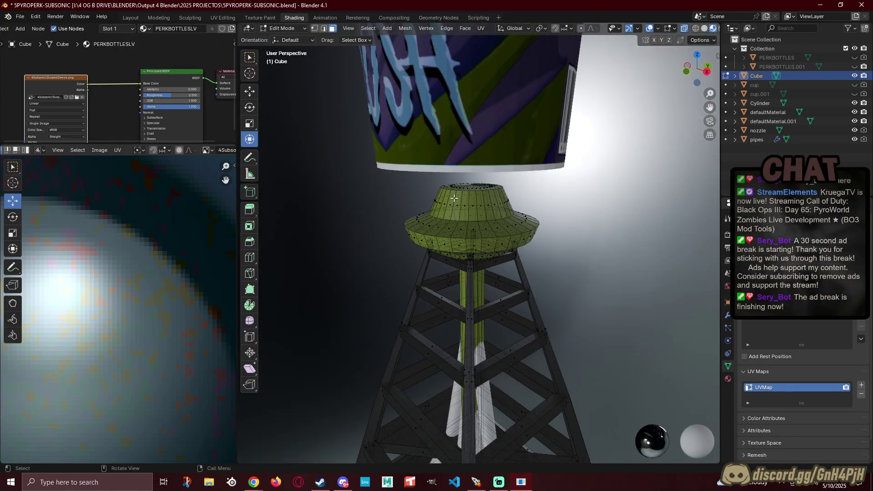
pyautogui.moveTo(409, 250); pyautogui.dragTo(419, 250, button='middle')
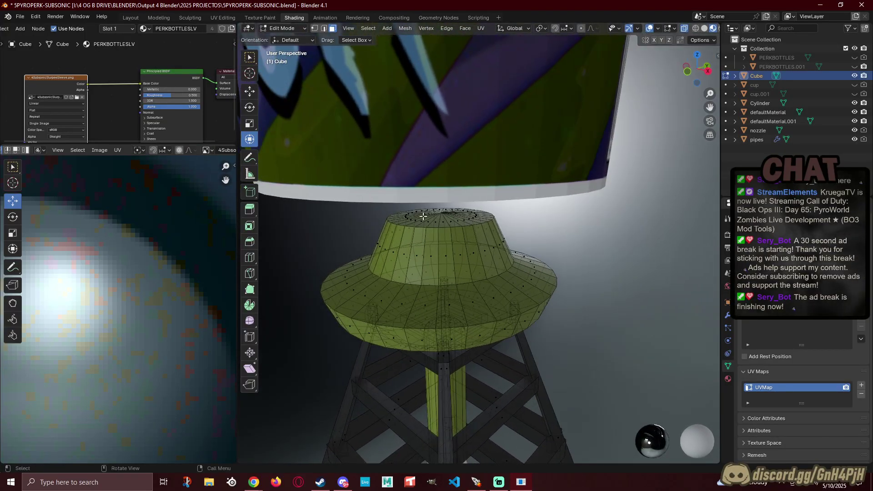
pyautogui.moveTo(439, 217)
pyautogui.mouseDown(button='middle')
pyautogui.moveTo(480, 224)
pyautogui.moveTo(436, 219)
pyautogui.mouseUp(button='middle')
pyautogui.click(685, 29)
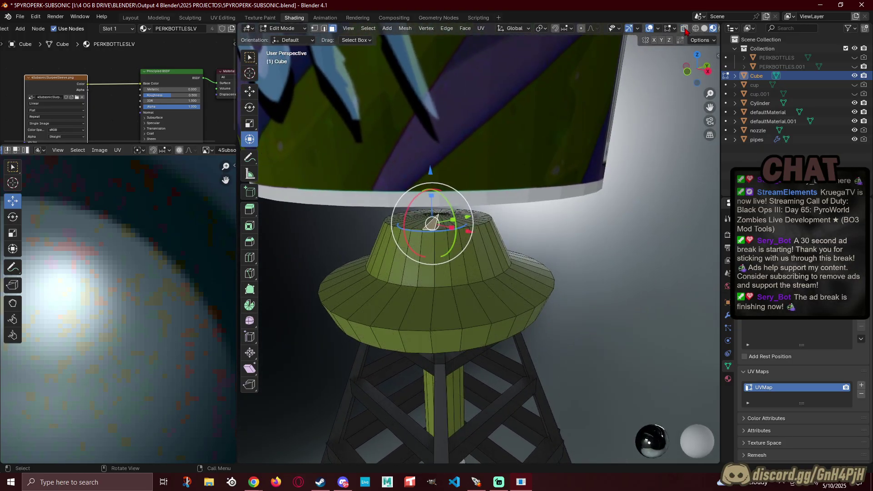
# Step: Select all the flat faces on top of the green cap and extrude them 0.37056 m upward
pyautogui.click(442, 212)
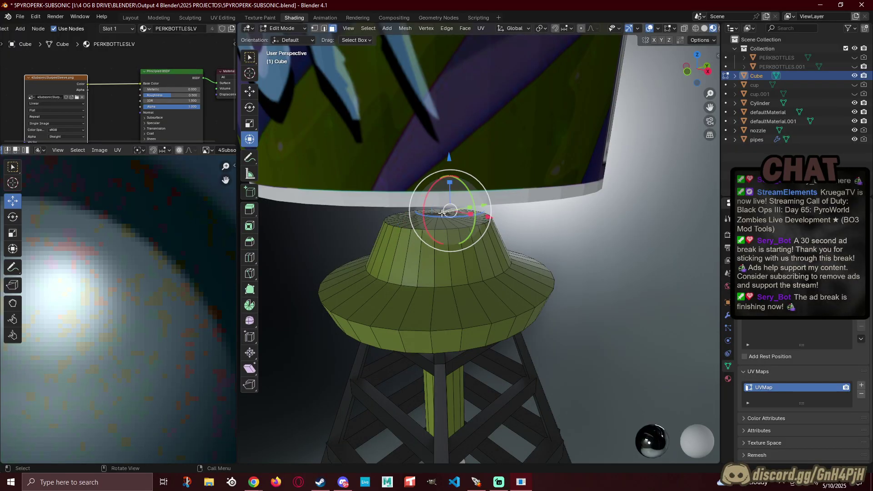
pyautogui.keyDown('ctrl'); pyautogui.click(435, 223); pyautogui.keyUp('ctrl')
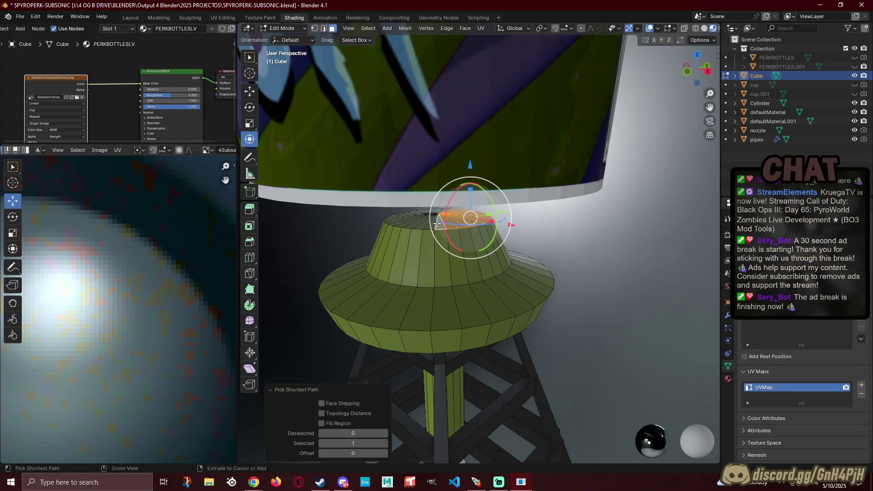
pyautogui.keyDown('ctrl'); pyautogui.click(399, 221); pyautogui.keyUp('ctrl')
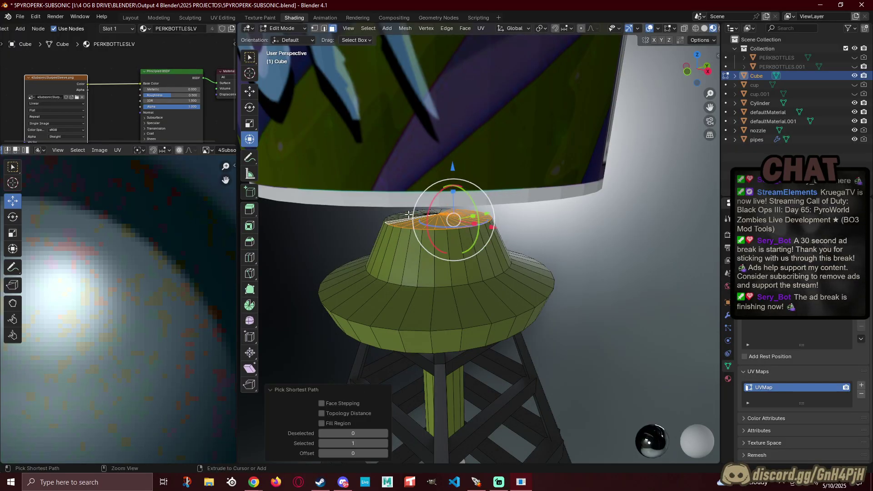
pyautogui.keyDown('ctrl'); pyautogui.click(439, 210); pyautogui.keyUp('ctrl')
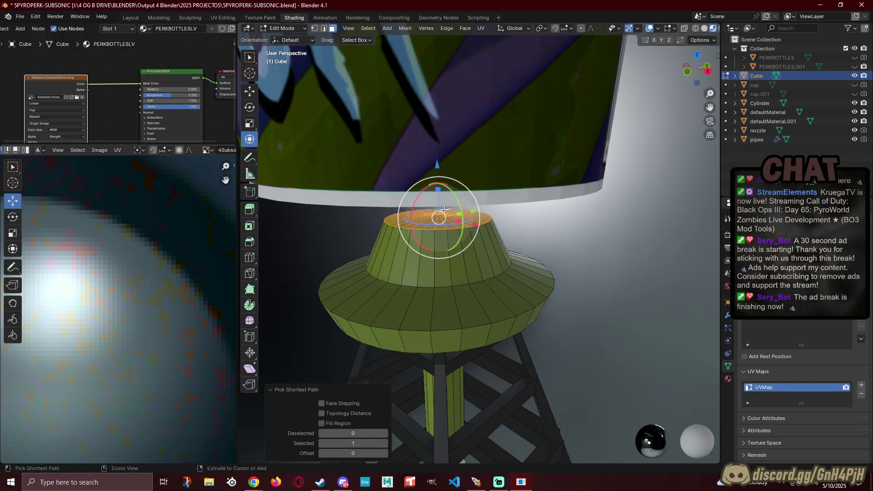
pyautogui.press('e')
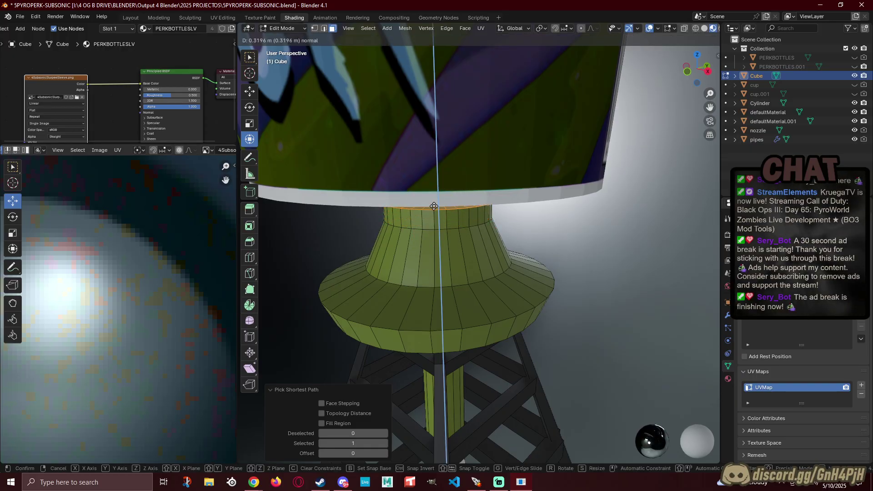
pyautogui.click(434, 206)
pyautogui.scroll(-5, 405, 259)
pyautogui.moveTo(346, 246); pyautogui.dragTo(442, 132, button='middle')
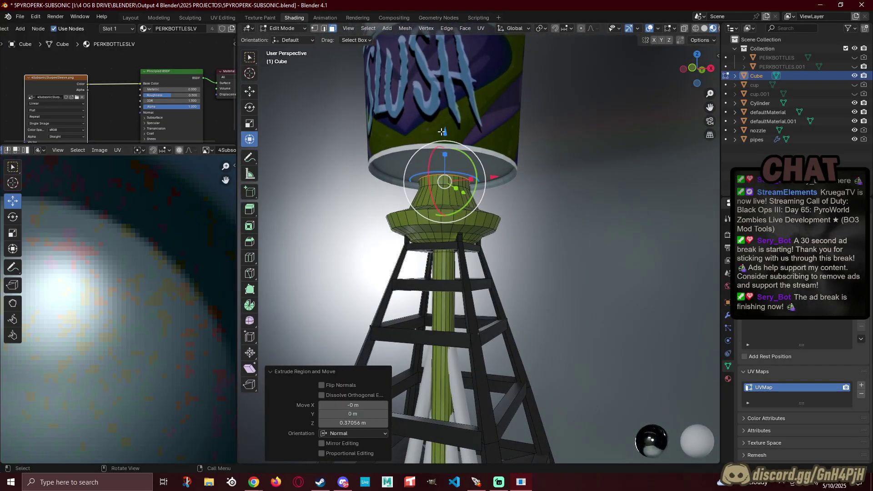
# Step: Raise the extruded top of the cap 0.38404 m along Z and scale it to 0.727
pyautogui.moveTo(442, 132)
pyautogui.mouseDown()
pyautogui.moveTo(445, 110)
pyautogui.moveTo(445, 123)
pyautogui.mouseUp()
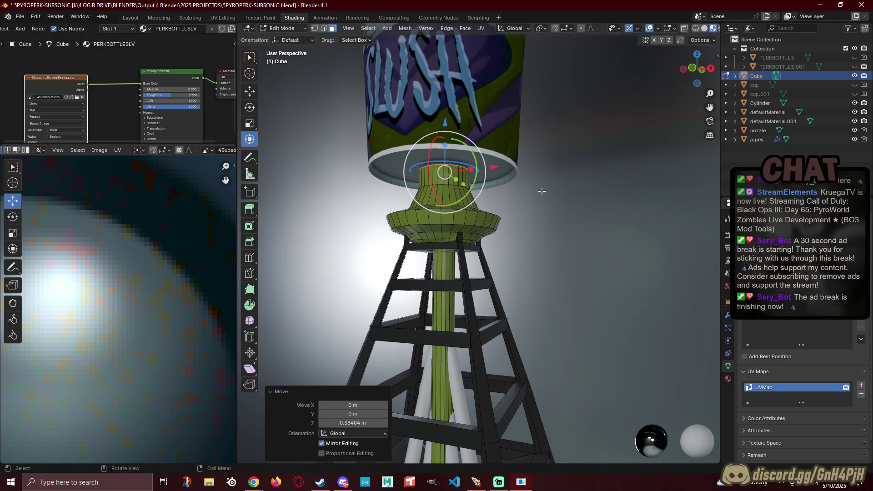
pyautogui.press('s')
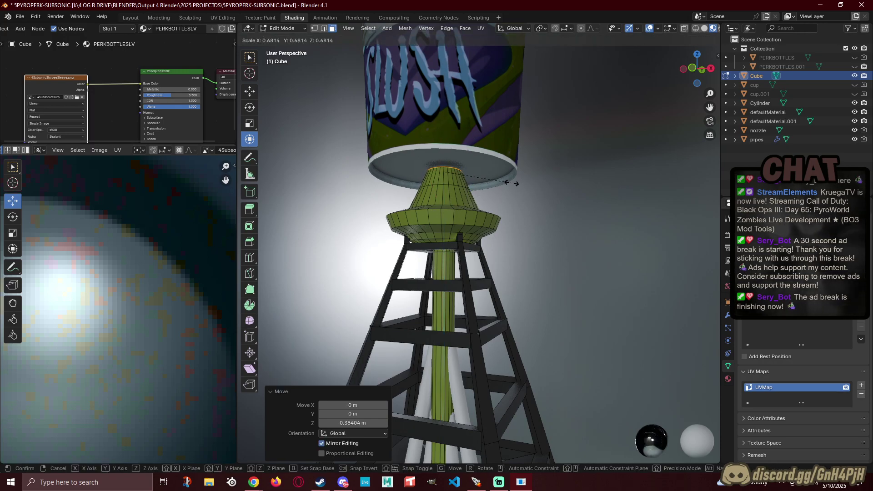
pyautogui.click(517, 183)
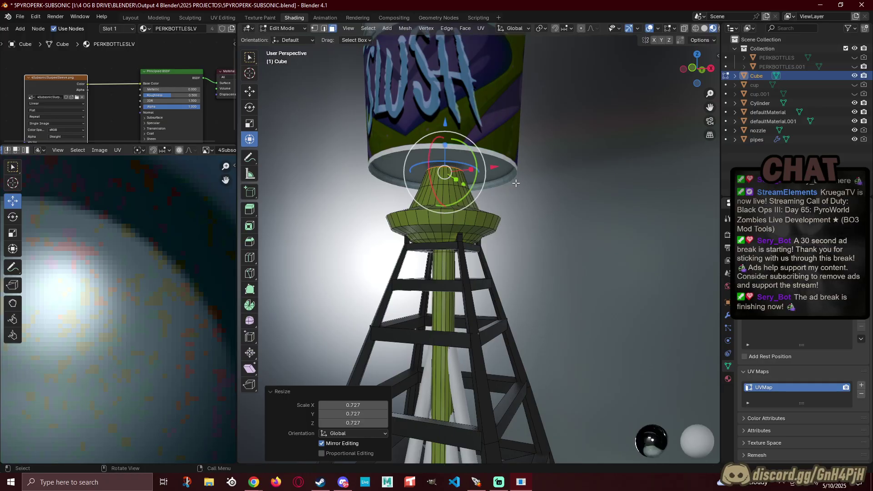
# Step: Lower the narrowed cap top 0.20232 m along Z and extrude it 0.22242 m upward as a short collar
pyautogui.moveTo(444, 124); pyautogui.dragTo(444, 129)
pyautogui.press('e')
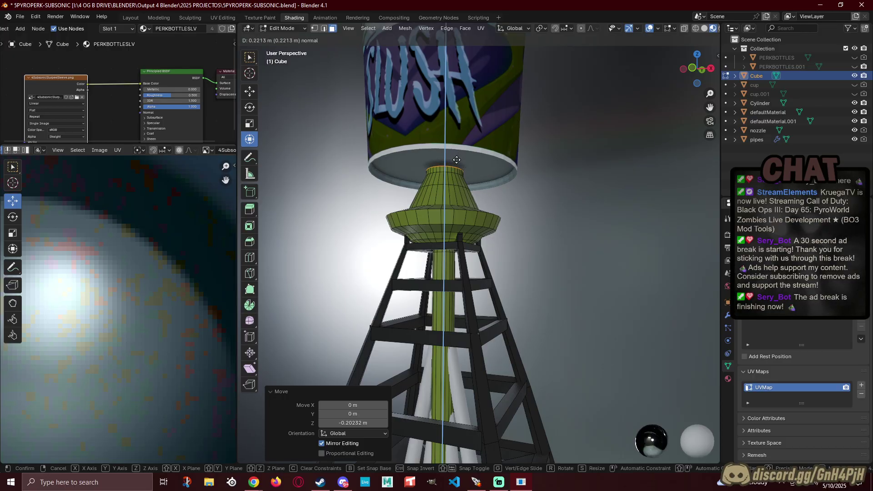
pyautogui.click(458, 159)
# Step: Try extruding the collar's top another 0.2231 m and flaring it with a scale of 1.698
pyautogui.press('e')
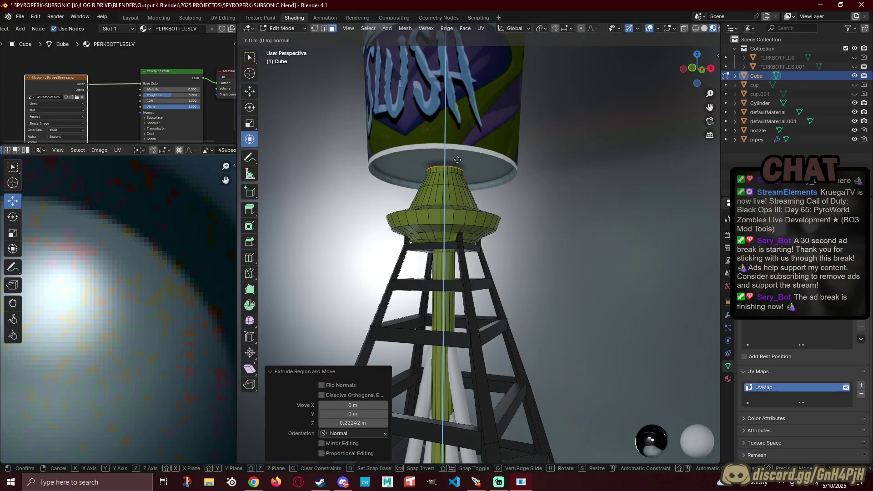
pyautogui.click(460, 156)
pyautogui.press('s')
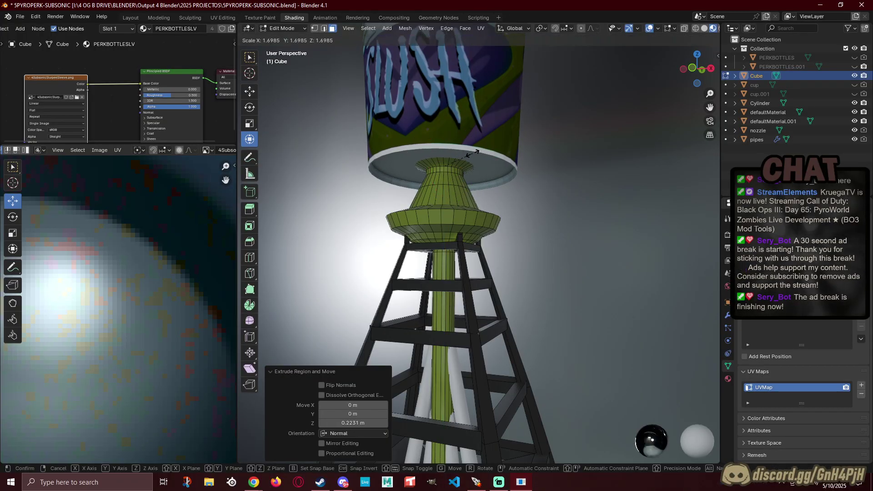
pyautogui.click(473, 153)
pyautogui.keyDown('shift'); pyautogui.moveTo(426, 170); pyautogui.dragTo(427, 190, button='middle'); pyautogui.keyUp('shift')
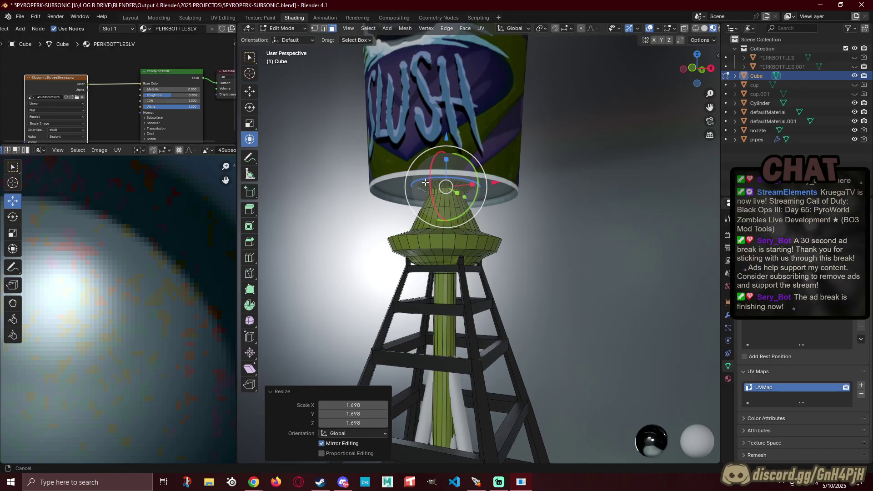
pyautogui.scroll(6, 427, 190)
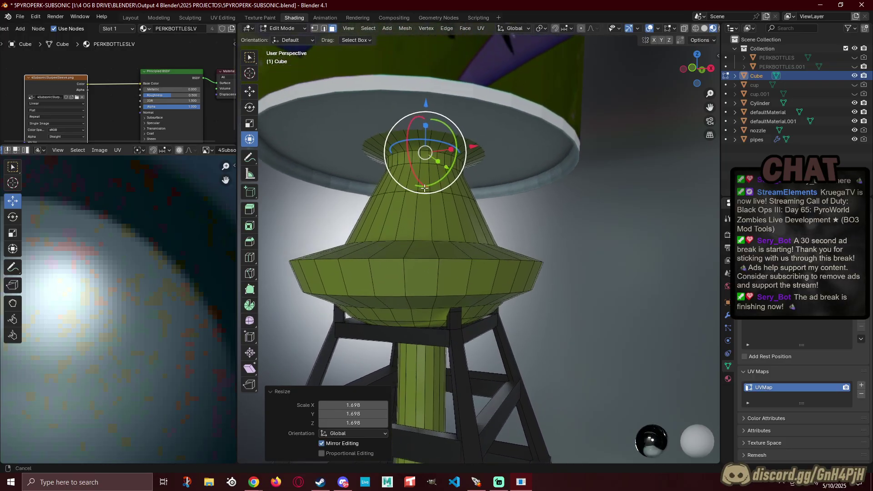
pyautogui.scroll(3, 401, 162)
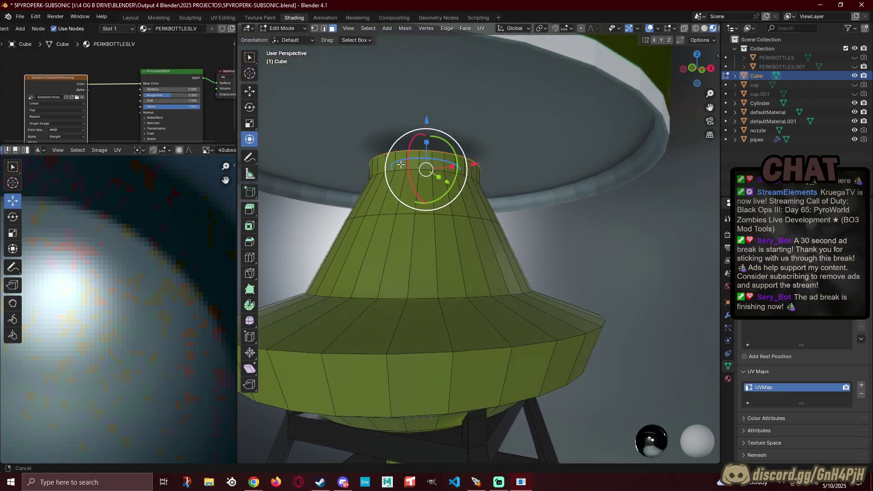
# Step: Select the ring of side faces around the collar beneath the cup
pyautogui.moveTo(401, 163); pyautogui.dragTo(369, 202, button='middle')
pyautogui.keyDown('shift'); pyautogui.moveTo(321, 249); pyautogui.dragTo(537, 208, button='middle'); pyautogui.keyUp('shift')
pyautogui.keyDown('ctrl'); pyautogui.click(471, 199); pyautogui.keyUp('ctrl')
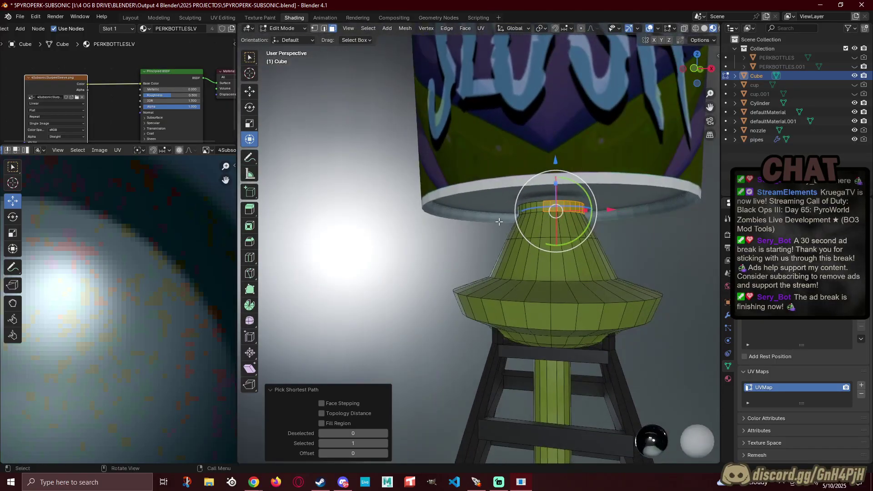
pyautogui.keyDown('ctrl'); pyautogui.click(539, 207); pyautogui.keyUp('ctrl')
# Step: Extrude the collar's side faces in place and scale them to 1.213 so they project beyond the neck
pyautogui.moveTo(602, 225); pyautogui.dragTo(568, 235, button='middle')
pyautogui.press('e')
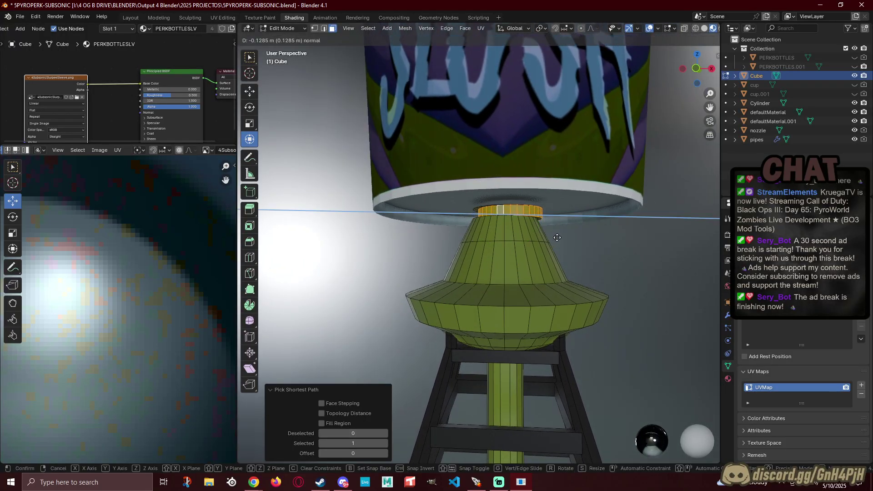
pyautogui.rightClick(567, 237)
pyautogui.press('s')
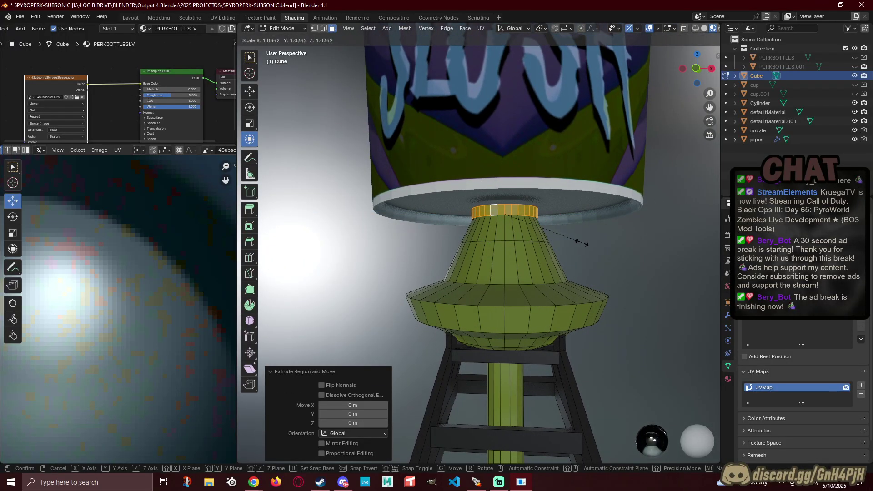
pyautogui.click(595, 245)
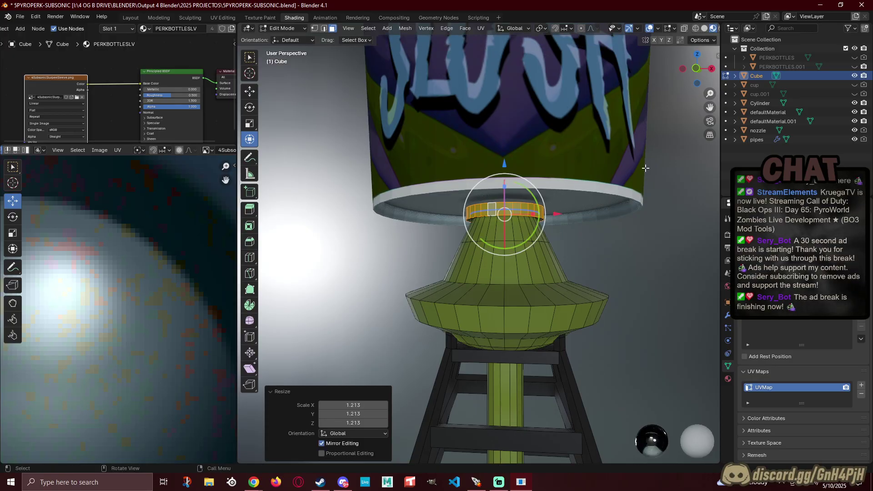
# Step: Raise the widened collar 0.076143 m along Z and scale it by a further 1.065
pyautogui.moveTo(591, 230); pyautogui.dragTo(462, 240, button='middle')
pyautogui.scroll(3, 575, 224)
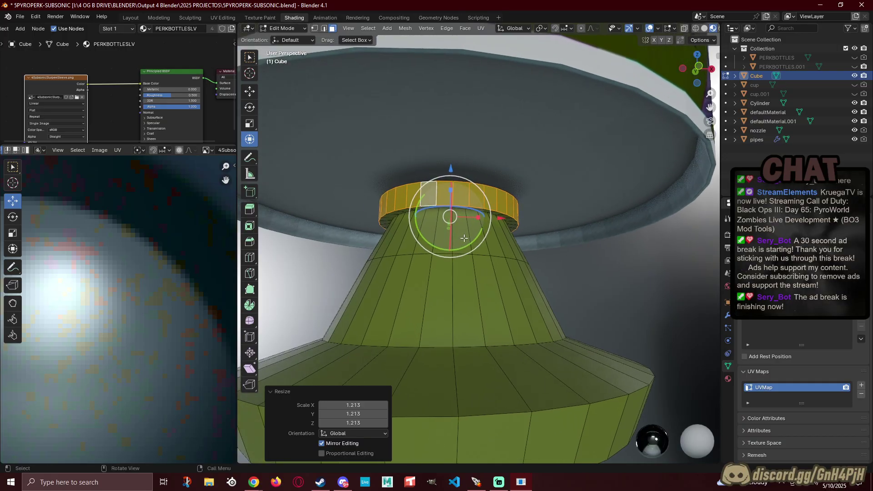
pyautogui.moveTo(452, 168); pyautogui.dragTo(457, 160)
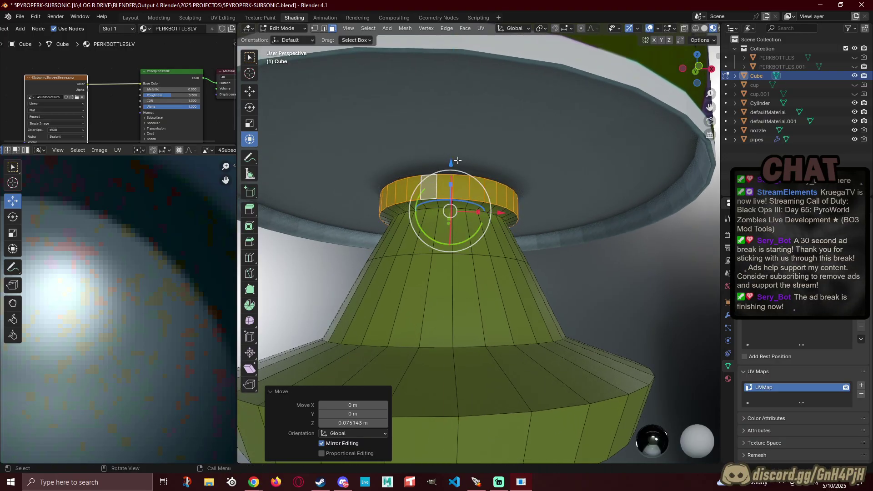
pyautogui.press('s')
pyautogui.click(573, 224)
# Step: Move the collar up about 0.087 m along Z against the cup's underside and leave Edit Mode
pyautogui.moveTo(509, 234); pyautogui.dragTo(459, 209, button='middle')
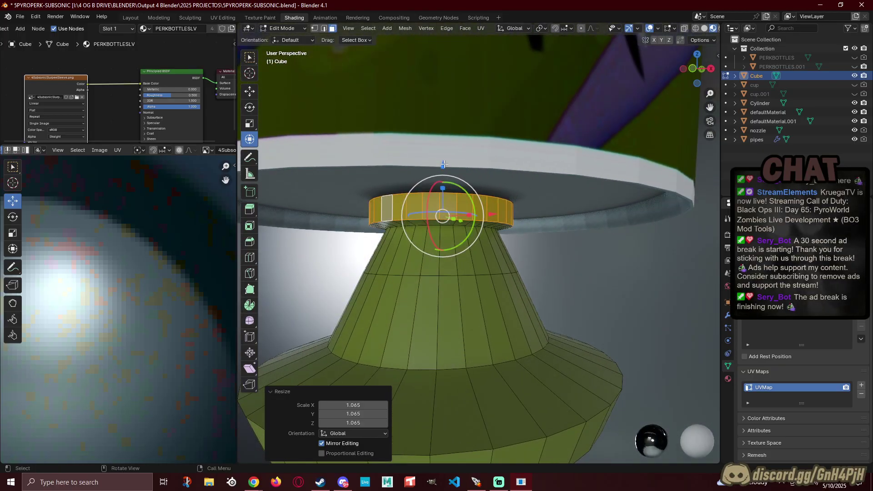
pyautogui.press('g')
pyautogui.press('z')
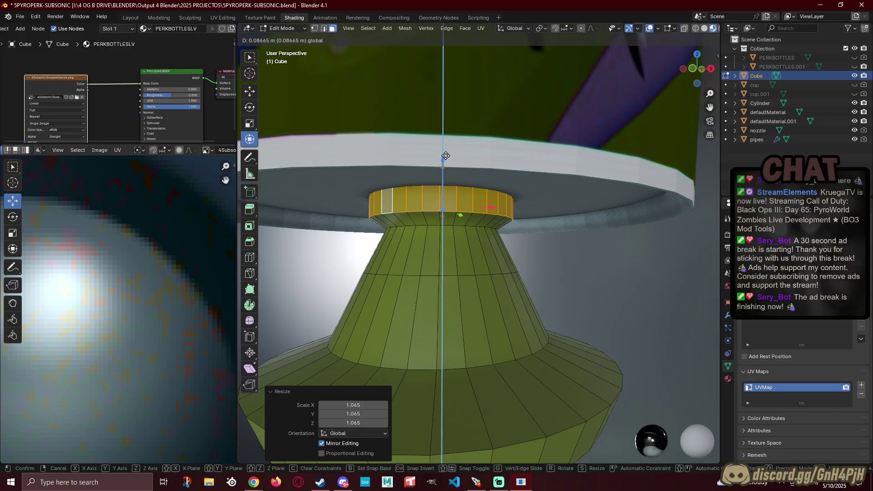
pyautogui.click(446, 156)
pyautogui.scroll(-4, 449, 200)
pyautogui.scroll(-2, 588, 311)
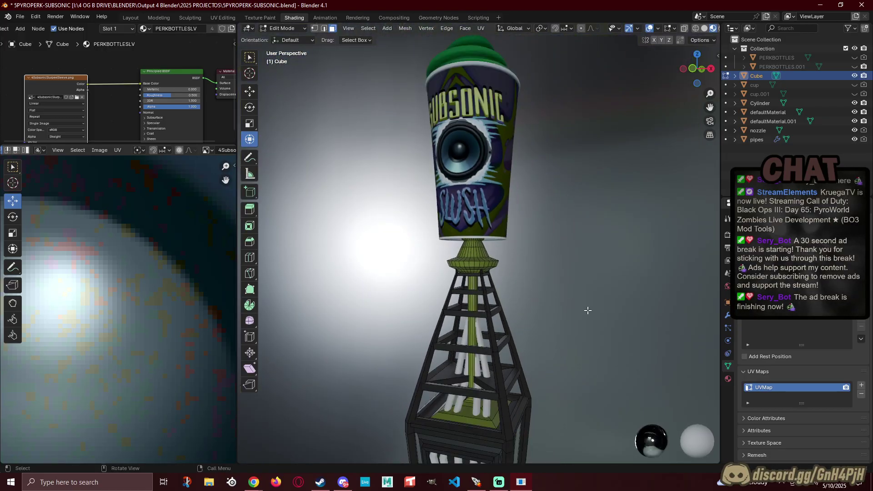
pyautogui.press('Tab')
# Step: Review the whole tower, the sleeve image, and the join between the cap's collar and the cup
pyautogui.moveTo(579, 323); pyautogui.dragTo(556, 308, button='middle')
pyautogui.scroll(-6, 573, 295)
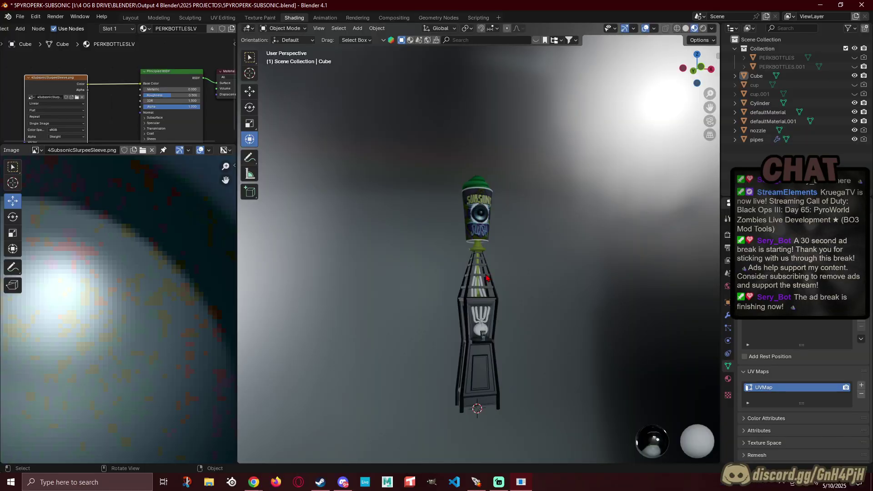
pyautogui.scroll(-8, 158, 285)
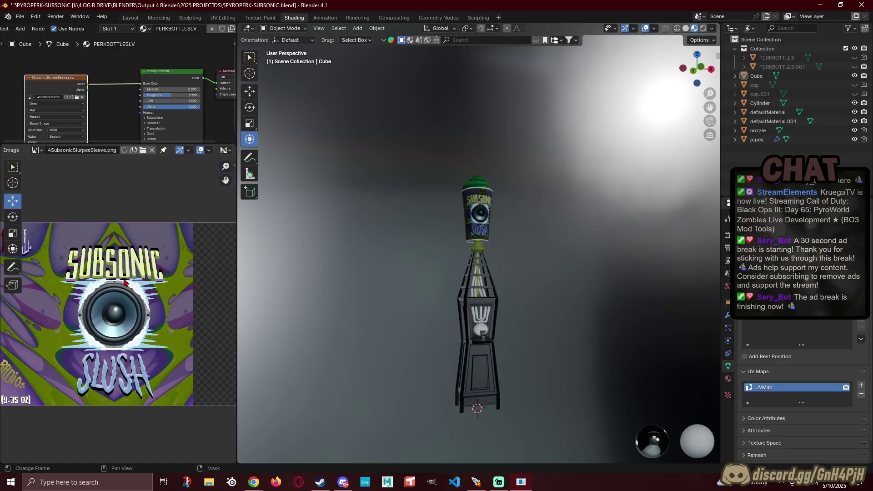
pyautogui.scroll(6, 444, 226)
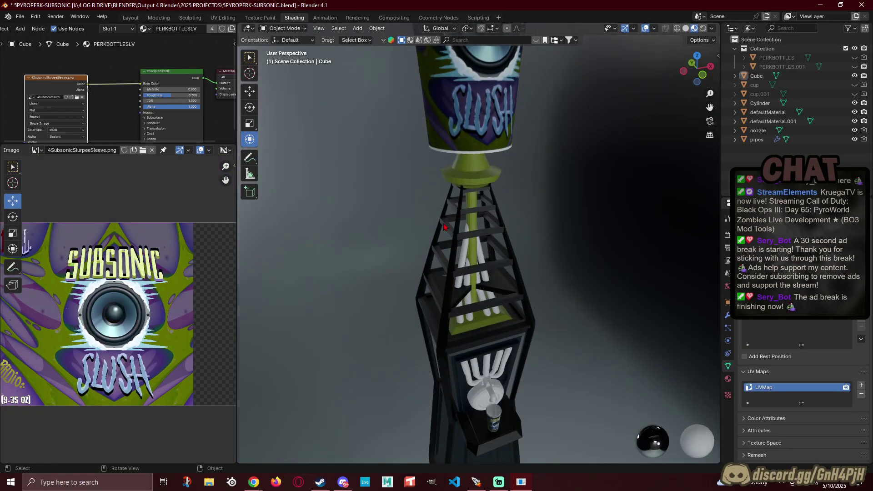
pyautogui.scroll(4, 445, 227)
pyautogui.keyDown('shift'); pyautogui.moveTo(443, 219); pyautogui.dragTo(458, 278, button='middle'); pyautogui.keyUp('shift')
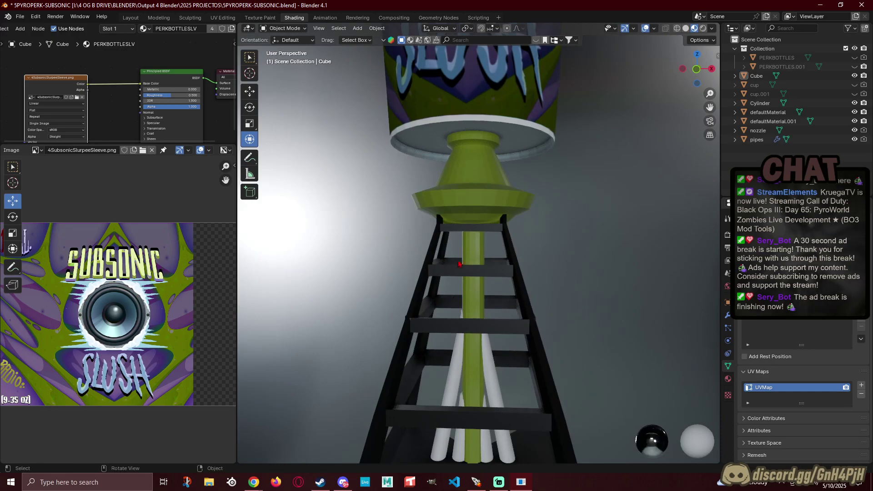
# Step: In Edit Mode on the tower mesh, select the outer side faces around the front of the green cap's wide flange
pyautogui.click(462, 197)
pyautogui.press('Tab')
pyautogui.click(455, 199)
pyautogui.moveTo(456, 199); pyautogui.dragTo(537, 218, button='middle')
pyautogui.keyDown('ctrl'); pyautogui.click(433, 215); pyautogui.keyUp('ctrl')
pyautogui.keyDown('ctrl'); pyautogui.click(528, 214); pyautogui.keyUp('ctrl')
pyautogui.hotkey('ctrl', 'z')
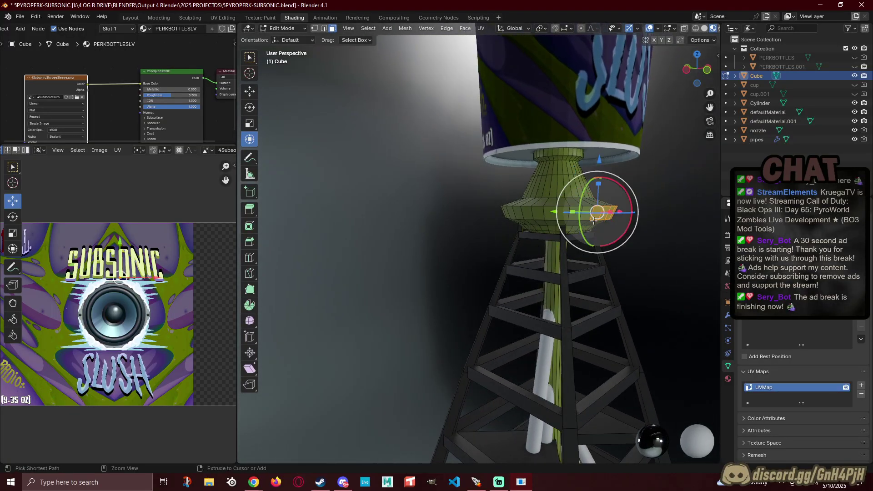
pyautogui.keyDown('ctrl'); pyautogui.click(570, 213); pyautogui.keyUp('ctrl')
pyautogui.hotkey('ctrl', 'z')
pyautogui.keyDown('shift'); pyautogui.click(585, 215); pyautogui.keyUp('shift')
pyautogui.keyDown('shift'); pyautogui.click(539, 214); pyautogui.keyUp('shift')
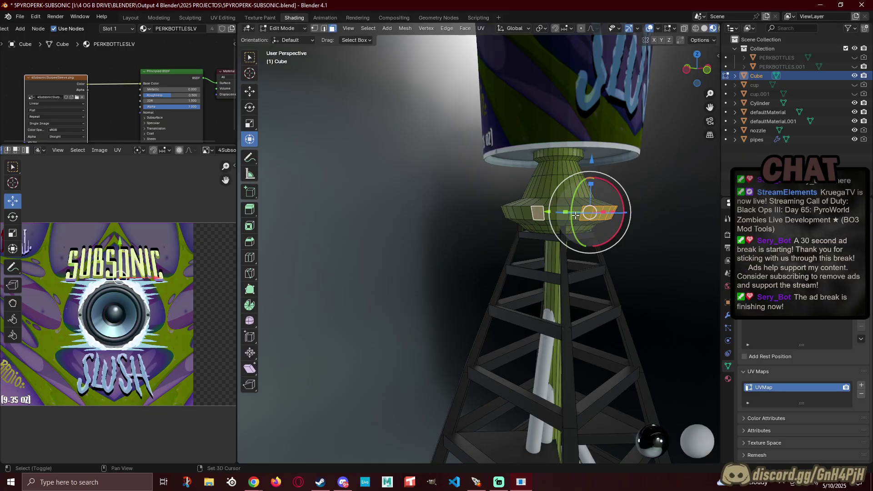
pyautogui.keyDown('ctrl'); pyautogui.click(563, 213); pyautogui.keyUp('ctrl')
# Step: Extend the face selection around the back of the flange to complete its outer side ring
pyautogui.moveTo(499, 212); pyautogui.dragTo(556, 210, button='middle')
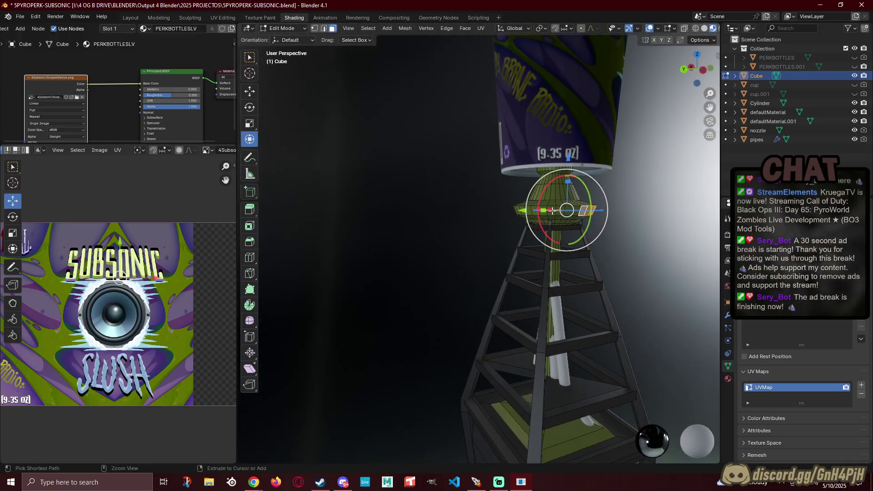
pyautogui.keyDown('ctrl'); pyautogui.click(532, 211); pyautogui.keyUp('ctrl')
pyautogui.moveTo(503, 217); pyautogui.dragTo(434, 224, button='middle')
pyautogui.scroll(2, 437, 226)
pyautogui.keyDown('ctrl'); pyautogui.click(496, 250); pyautogui.keyUp('ctrl')
pyautogui.keyDown('ctrl'); pyautogui.click(474, 247); pyautogui.keyUp('ctrl')
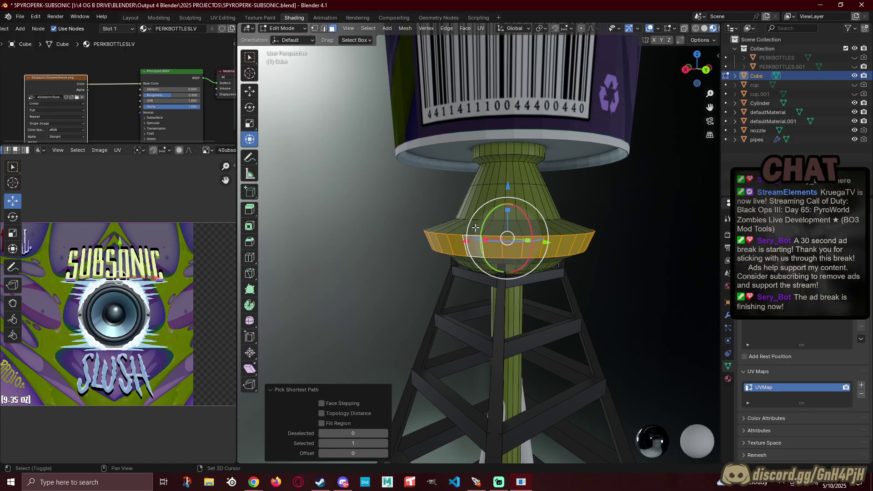
# Step: Add the ring of sloping faces on top of the flange to the selection
pyautogui.keyDown('shift'); pyautogui.click(476, 228); pyautogui.keyUp('shift')
pyautogui.moveTo(583, 249); pyautogui.dragTo(538, 250, button='middle')
pyautogui.keyDown('ctrl'); pyautogui.click(688, 240); pyautogui.keyUp('ctrl')
pyautogui.keyDown('shift'); pyautogui.moveTo(688, 240); pyautogui.dragTo(459, 255, button='middle'); pyautogui.keyUp('shift')
pyautogui.moveTo(459, 255); pyautogui.dragTo(387, 267, button='middle')
pyautogui.keyDown('ctrl'); pyautogui.click(480, 248); pyautogui.keyUp('ctrl')
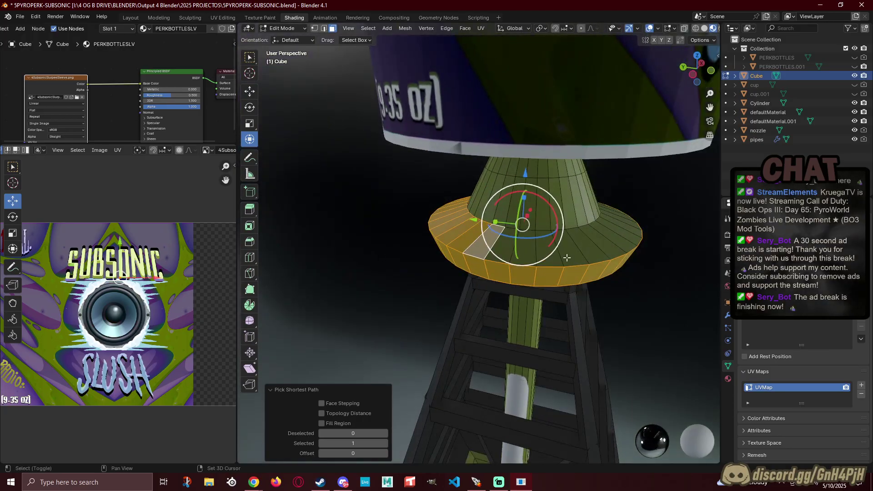
pyautogui.keyDown('shift'); pyautogui.click(613, 241); pyautogui.keyUp('shift')
pyautogui.hotkey('ctrl', 'z')
pyautogui.keyDown('ctrl'); pyautogui.click(600, 239); pyautogui.keyUp('ctrl')
pyautogui.moveTo(599, 239); pyautogui.dragTo(465, 277, button='middle')
pyautogui.keyDown('ctrl'); pyautogui.click(675, 314); pyautogui.keyUp('ctrl')
# Step: Add the ring of faces on the flange's underside to the selection
pyautogui.keyDown('shift'); pyautogui.click(508, 200); pyautogui.keyUp('shift')
pyautogui.moveTo(508, 200); pyautogui.dragTo(492, 226, button='middle')
pyautogui.keyDown('ctrl'); pyautogui.click(515, 246); pyautogui.keyUp('ctrl')
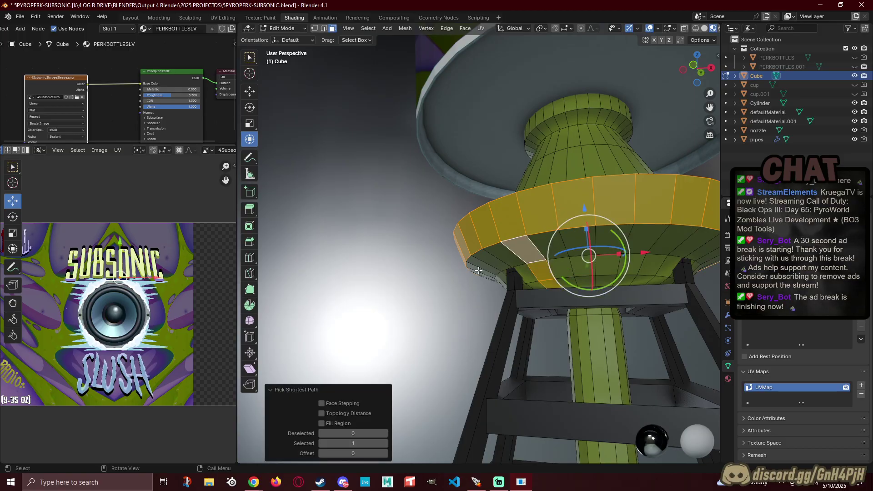
pyautogui.hotkey('ctrl', 'z')
pyautogui.keyDown('ctrl'); pyautogui.click(653, 239); pyautogui.keyUp('ctrl')
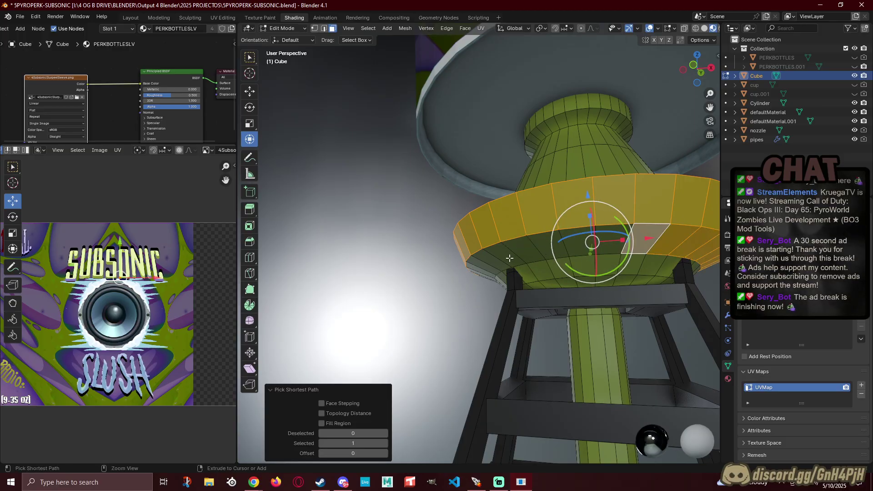
pyautogui.moveTo(498, 256); pyautogui.dragTo(412, 266, button='middle')
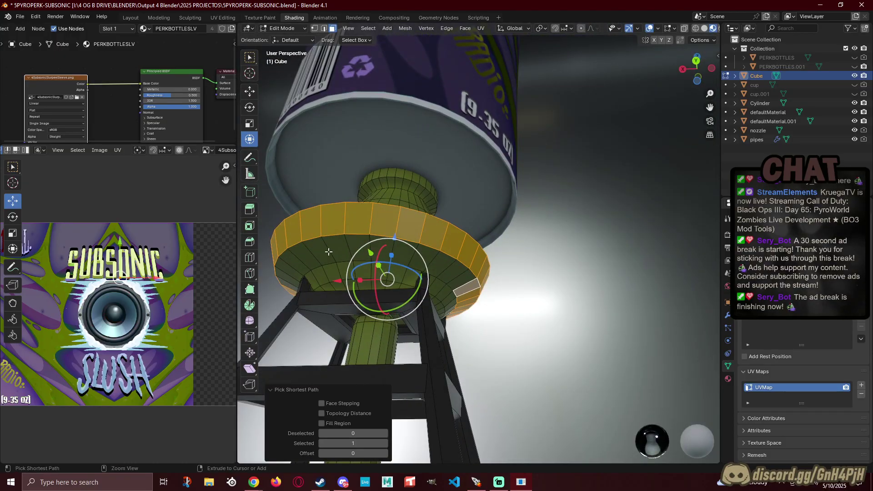
pyautogui.moveTo(302, 257); pyautogui.dragTo(372, 260, button='middle')
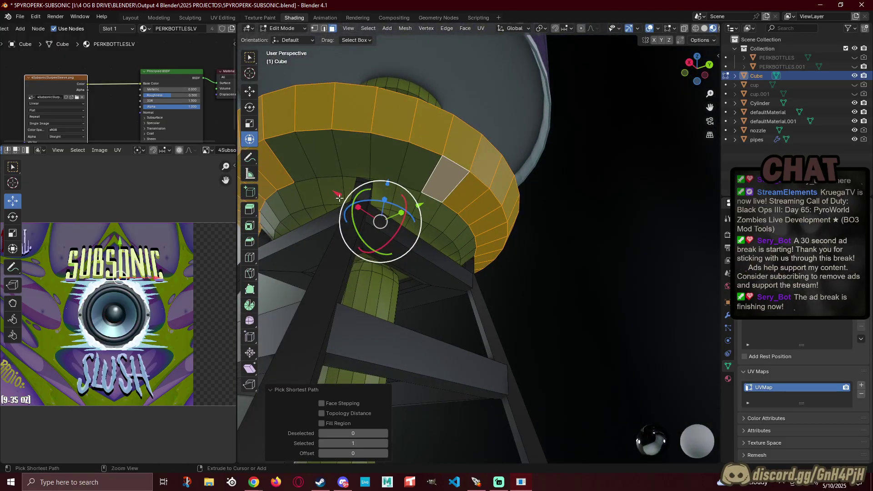
pyautogui.keyDown('alt'); pyautogui.keyDown('shift'); pyautogui.click(404, 202); pyautogui.keyUp('shift'); pyautogui.keyUp('alt')
pyautogui.moveTo(404, 203); pyautogui.dragTo(332, 223, button='middle')
# Step: Move the flange's UVs 0.023247 m in X and 0.014652 m in Y onto the black patch of the sleeve image
pyautogui.scroll(8, 128, 282)
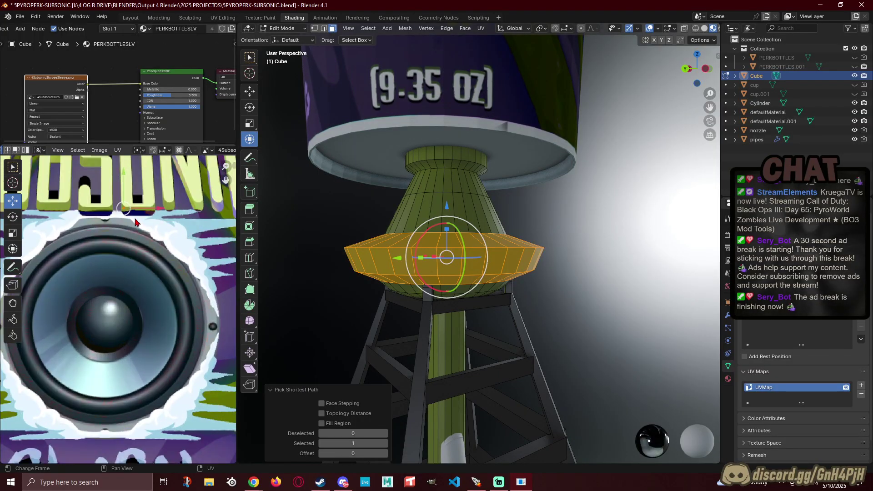
pyautogui.moveTo(129, 282); pyautogui.dragTo(124, 375, button='middle')
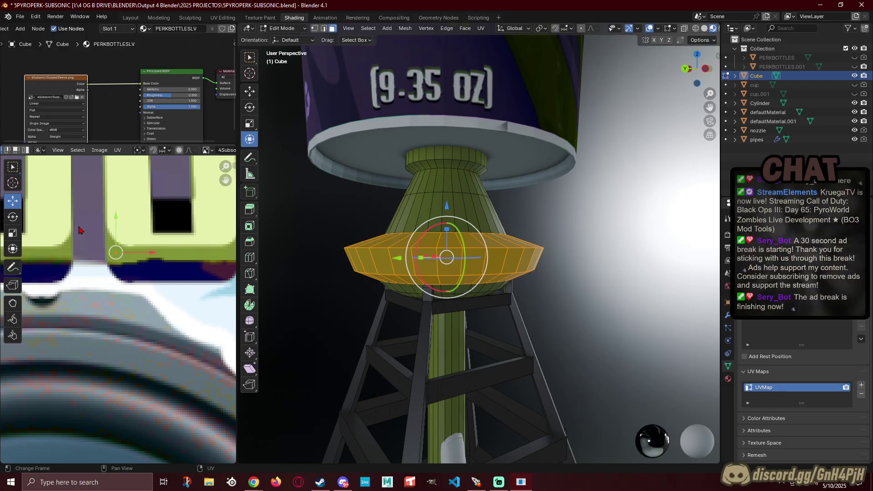
pyautogui.press('g')
pyautogui.click(132, 193)
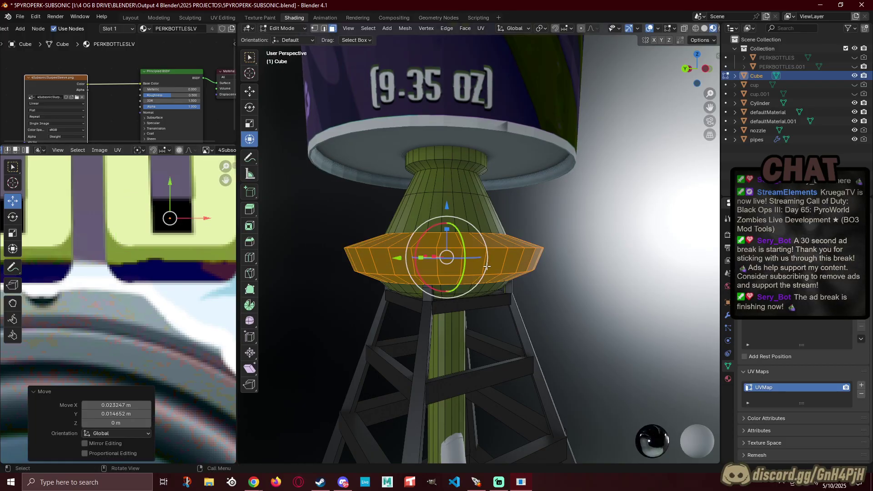
# Step: Clear the selection and select the full ring of green faces directly beneath the black flange
pyautogui.hotkey('alt', 'a')
pyautogui.moveTo(469, 266); pyautogui.dragTo(495, 263, button='middle')
pyautogui.scroll(3, 523, 279)
pyautogui.moveTo(564, 326); pyautogui.dragTo(490, 324, button='middle')
pyautogui.click(484, 319)
pyautogui.keyDown('ctrl'); pyautogui.click(663, 329); pyautogui.keyUp('ctrl')
pyautogui.moveTo(662, 329); pyautogui.dragTo(552, 317, button='middle')
pyautogui.moveTo(695, 256); pyautogui.dragTo(456, 277, button='middle')
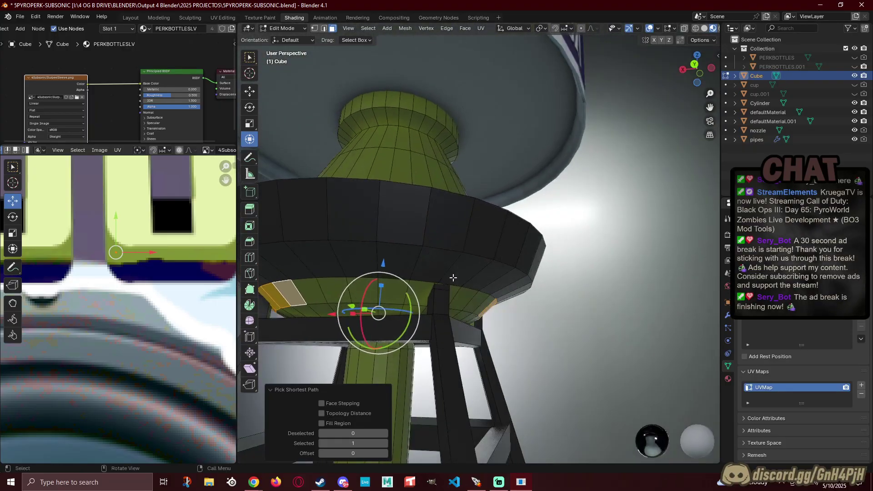
pyautogui.keyDown('ctrl'); pyautogui.click(485, 304); pyautogui.keyUp('ctrl')
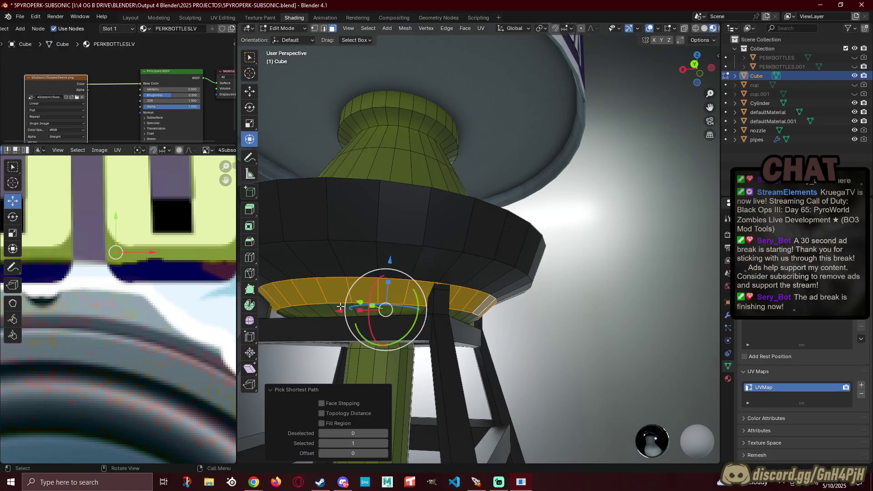
# Step: Try the light green lettering for the lower ring's UVs, undo it, and move them onto the black patch instead
pyautogui.moveTo(115, 252); pyautogui.dragTo(41, 220)
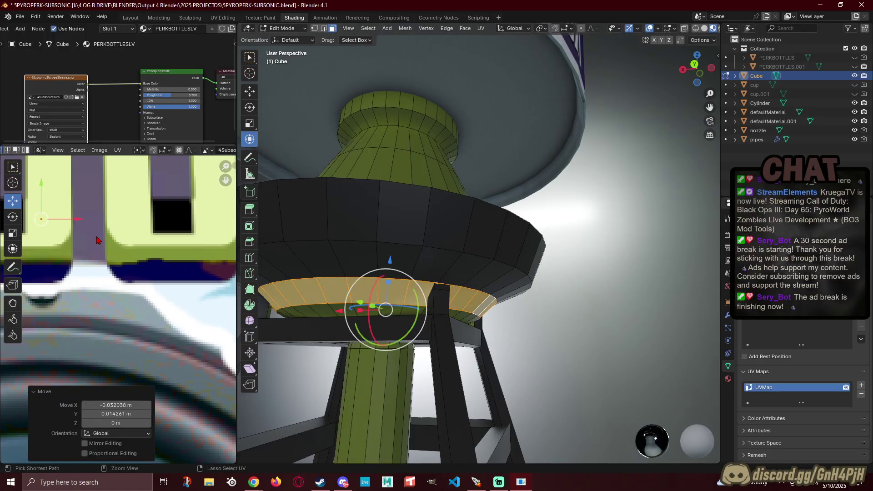
pyautogui.hotkey('ctrl', 'z')
pyautogui.moveTo(101, 242); pyautogui.dragTo(153, 210)
# Step: Select the whole ring of flared faces at the base of the green neck, directly above the black flange
pyautogui.click(542, 312)
pyautogui.scroll(-4, 542, 312)
pyautogui.moveTo(543, 312); pyautogui.dragTo(462, 292, button='middle')
pyautogui.scroll(5, 554, 291)
pyautogui.click(521, 296)
pyautogui.moveTo(520, 296); pyautogui.dragTo(581, 280, button='middle')
pyautogui.keyDown('ctrl'); pyautogui.click(464, 301); pyautogui.keyUp('ctrl')
pyautogui.keyDown('ctrl'); pyautogui.click(576, 284); pyautogui.keyUp('ctrl')
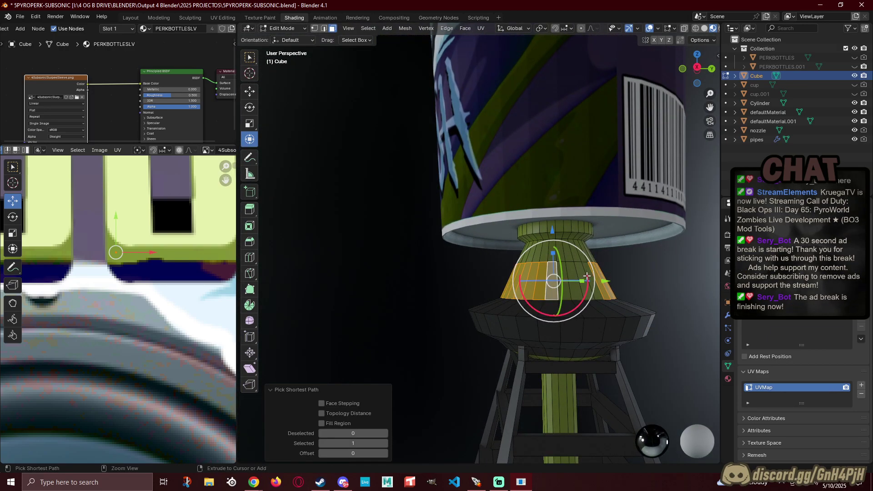
pyautogui.keyDown('ctrl'); pyautogui.click(596, 282); pyautogui.keyUp('ctrl')
# Step: Scale the neck's flared ring to 0.842 and flatten it to 0.340 along Z
pyautogui.press('s')
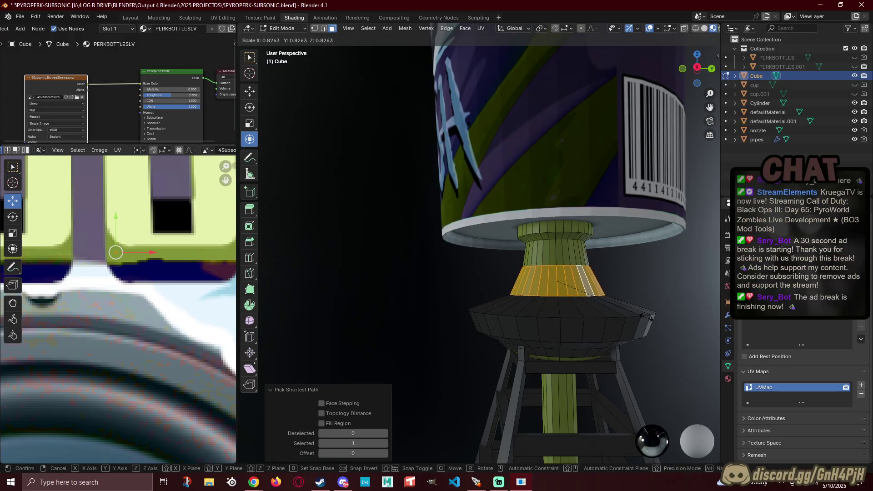
pyautogui.click(654, 319)
pyautogui.moveTo(654, 320); pyautogui.dragTo(514, 308, button='middle')
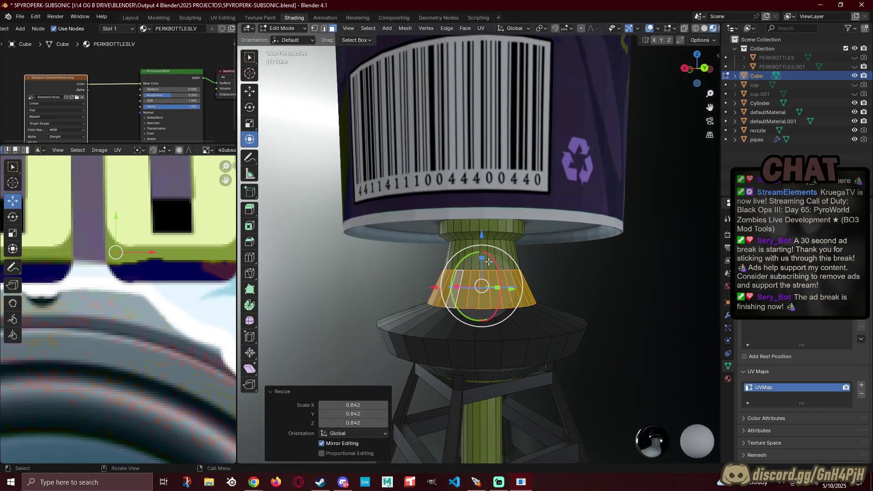
pyautogui.moveTo(481, 260); pyautogui.dragTo(484, 277)
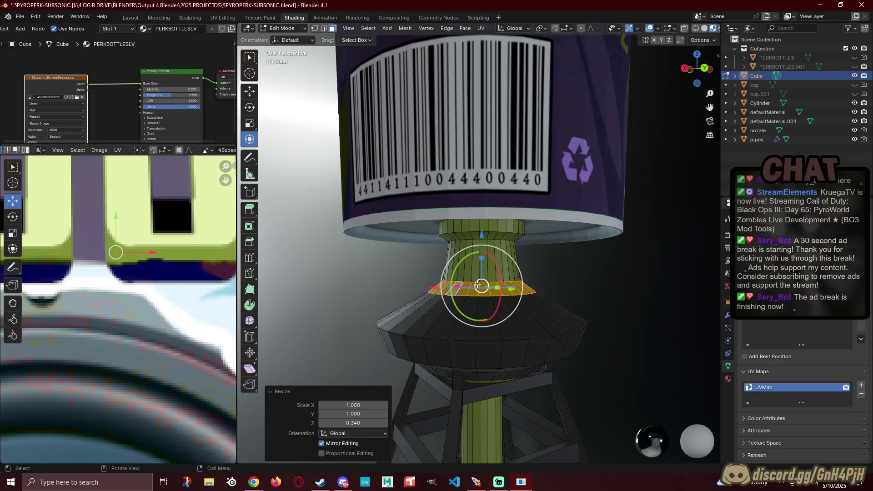
pyautogui.moveTo(483, 234); pyautogui.dragTo(481, 253)
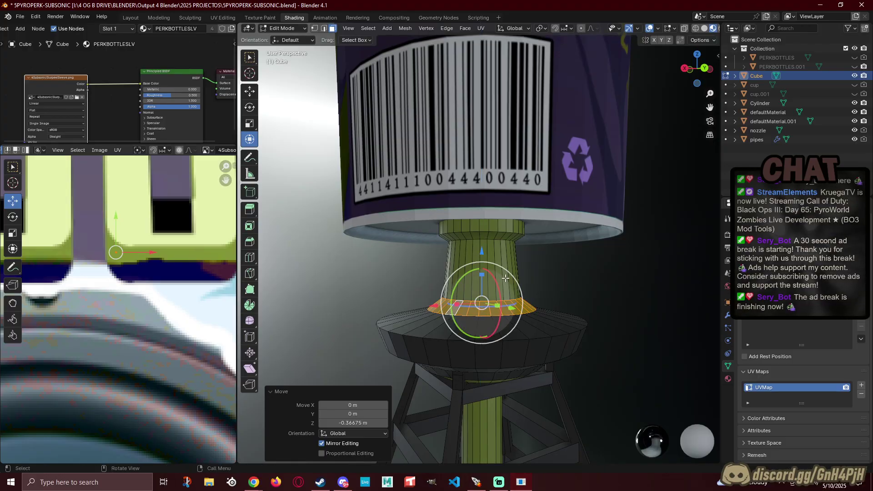
pyautogui.press('i')
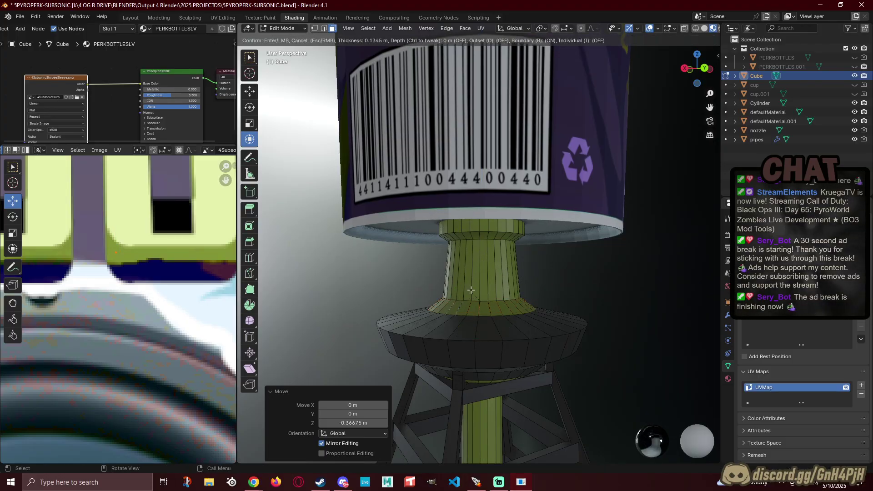
pyautogui.press('Escape')
pyautogui.hotkey('ctrl', 'z')
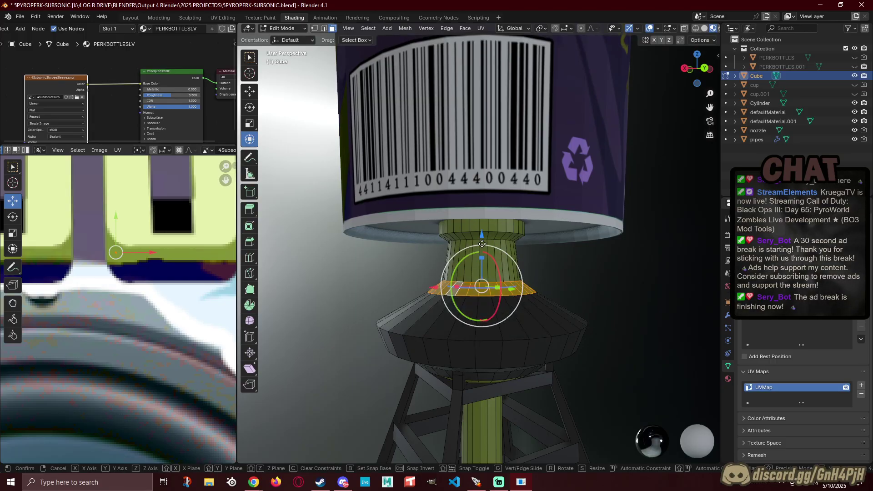
# Step: Lower the flattened ring 0.34687 m along Z, extrude it in place and scale the extrusion outward over the flange
pyautogui.moveTo(482, 237); pyautogui.dragTo(484, 257)
pyautogui.press('Escape')
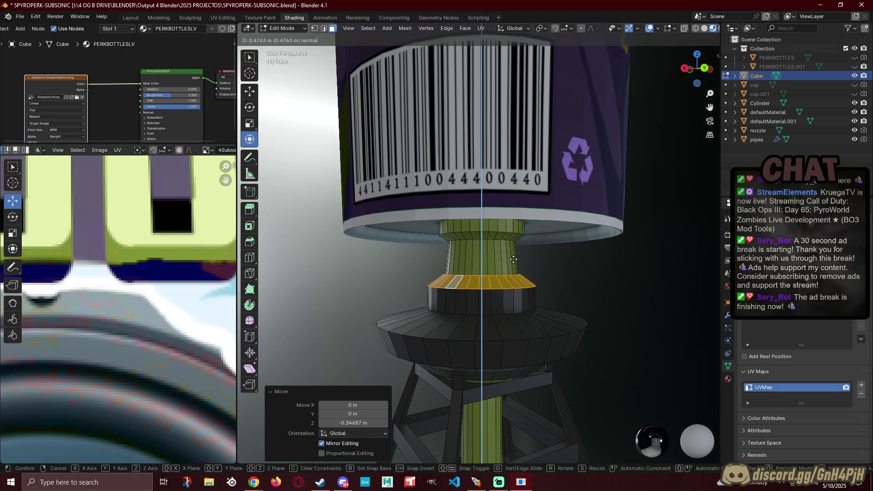
pyautogui.press('s')
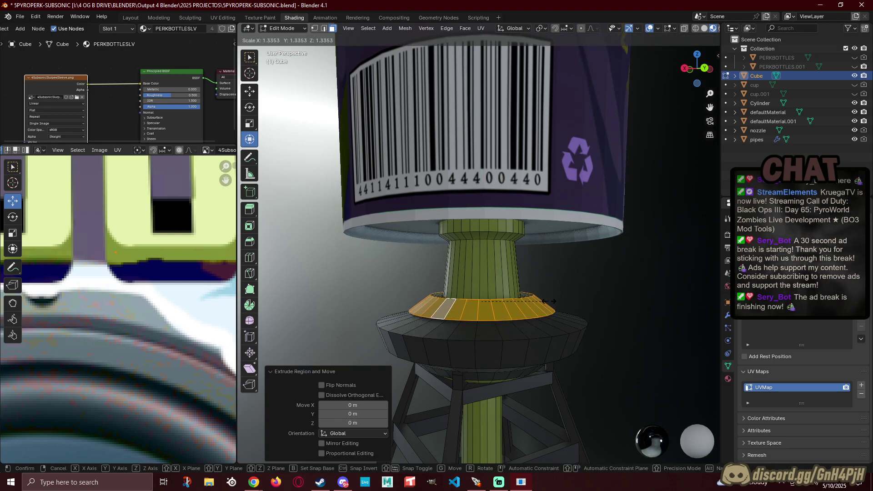
# Step: Enlarge the extruded ring of faces at the base of the green neck to about 1.34 times its size
pyautogui.click(552, 301)
pyautogui.moveTo(484, 251)
pyautogui.mouseDown()
pyautogui.moveTo(487, 223)
pyautogui.moveTo(498, 254)
pyautogui.mouseUp()
pyautogui.click(648, 346)
pyautogui.scroll(-7, 648, 345)
pyautogui.press('Tab')
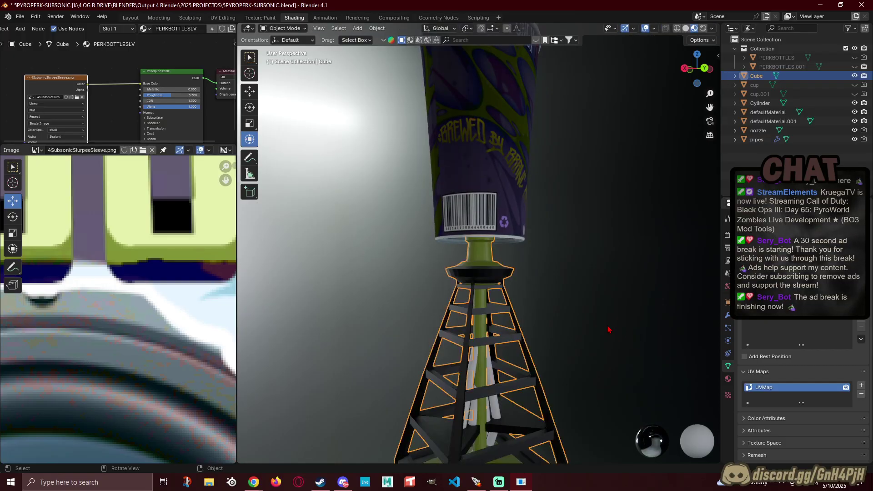
# Step: Undo the last changes to the ring of faces at the base of the green neck
pyautogui.moveTo(609, 329); pyautogui.dragTo(567, 317, button='middle')
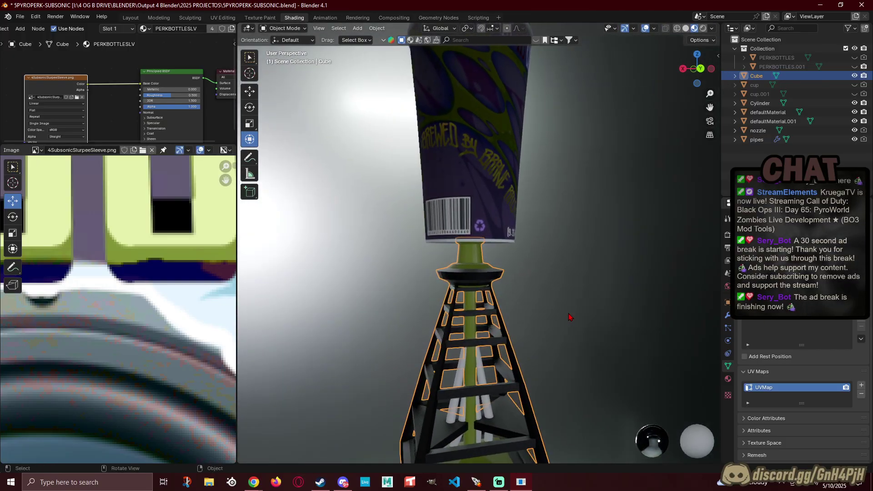
pyautogui.press('Tab')
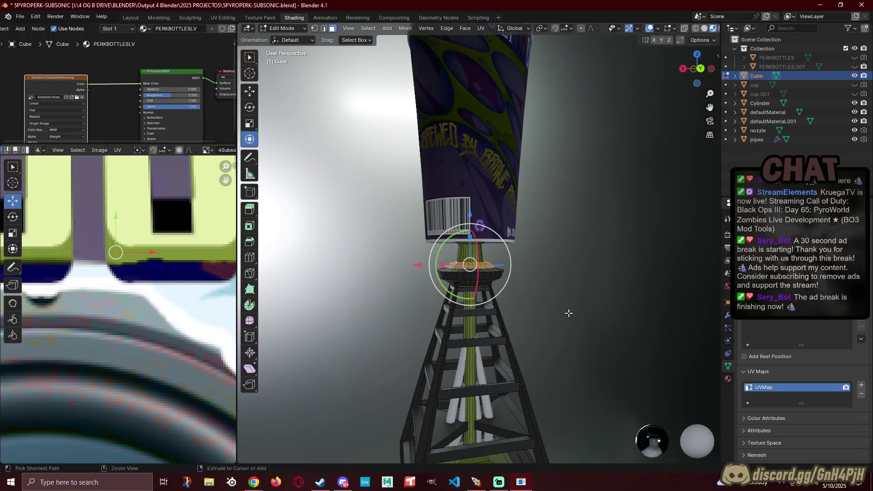
pyautogui.hotkey('ctrl', 'z')
pyautogui.hotkey('ctrl', 'z')
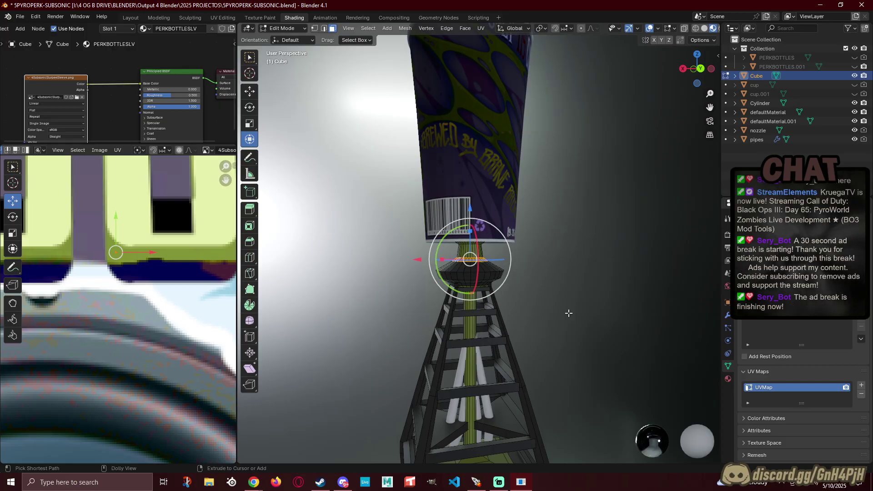
# Step: Extrude the selected ring of faces at the neck's base by about 0.18 m, leave Edit Mode and deselect the tower
pyautogui.press('e')
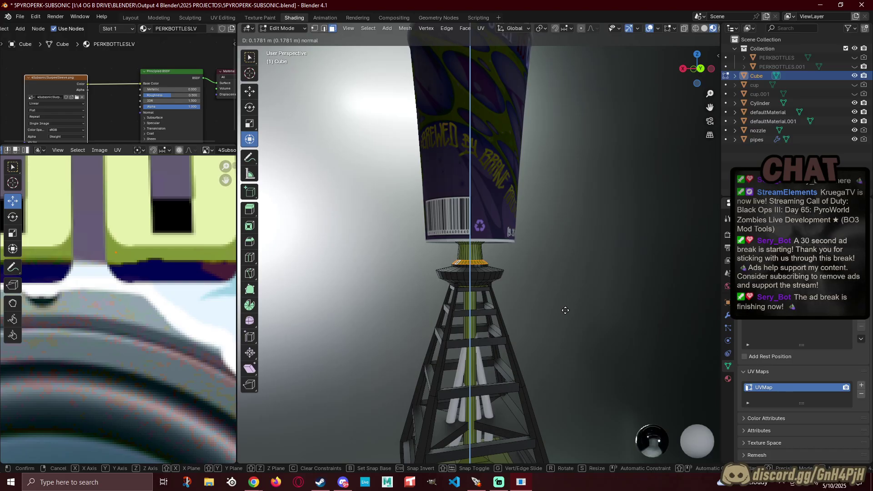
pyautogui.click(564, 310)
pyautogui.click(565, 310)
pyautogui.press('Tab')
pyautogui.click(567, 313)
# Step: Examine the cup, neck and tower from the front and as a whole
pyautogui.moveTo(584, 313); pyautogui.dragTo(287, 318, button='middle')
pyautogui.scroll(-5, 562, 307)
pyautogui.scroll(8, 532, 296)
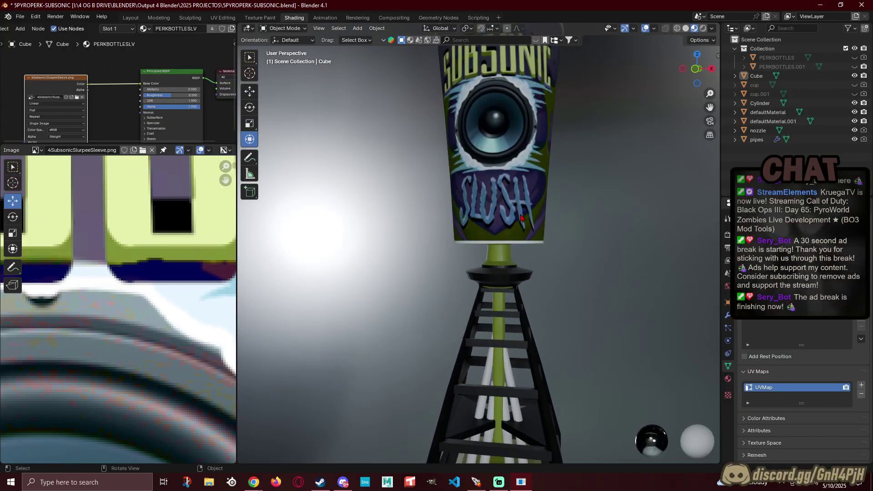
pyautogui.moveTo(531, 296); pyautogui.dragTo(574, 312, button='middle')
pyautogui.scroll(-11, 503, 345)
pyautogui.moveTo(574, 312); pyautogui.dragTo(486, 309, button='middle')
pyautogui.scroll(5, 514, 320)
pyautogui.scroll(-2, 514, 320)
pyautogui.scroll(-2, 523, 286)
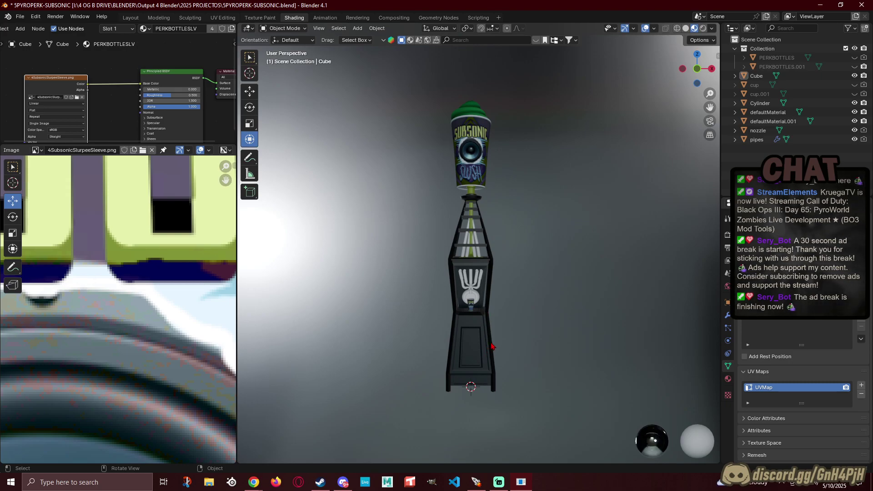
# Step: Examine the pipes, nozzle and small cup in the dispenser bay and the overall proportions of the machine
pyautogui.scroll(2, 442, 337)
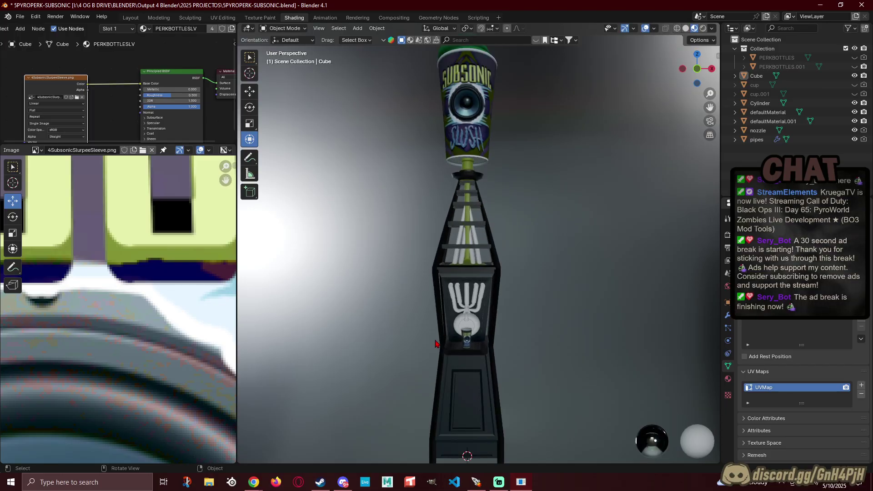
pyautogui.keyDown('shift'); pyautogui.moveTo(438, 339); pyautogui.dragTo(417, 294, button='middle'); pyautogui.keyUp('shift')
pyautogui.scroll(4, 417, 293)
pyautogui.keyDown('shift'); pyautogui.moveTo(429, 337); pyautogui.dragTo(518, 296, button='middle'); pyautogui.keyUp('shift')
pyautogui.scroll(2, 432, 305)
pyautogui.scroll(2, 518, 296)
pyautogui.scroll(2, 564, 313)
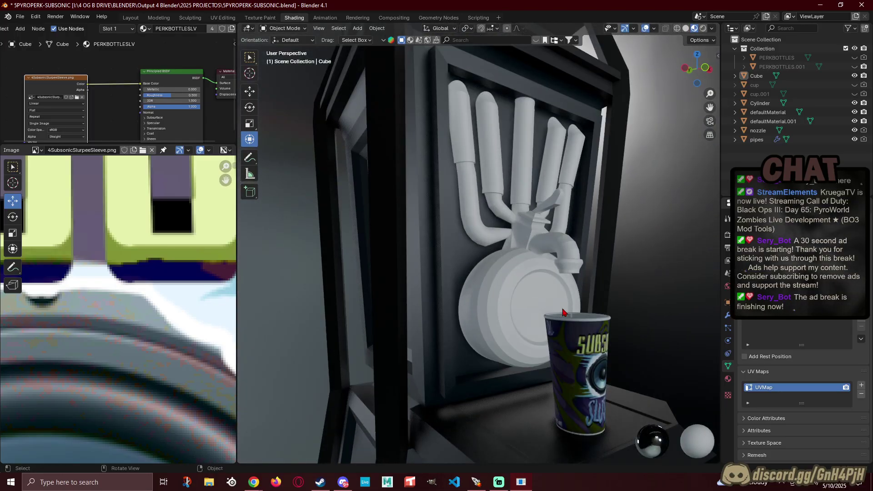
pyautogui.scroll(-10, 565, 313)
pyautogui.moveTo(559, 301); pyautogui.dragTo(491, 339, button='middle')
pyautogui.scroll(4, 489, 306)
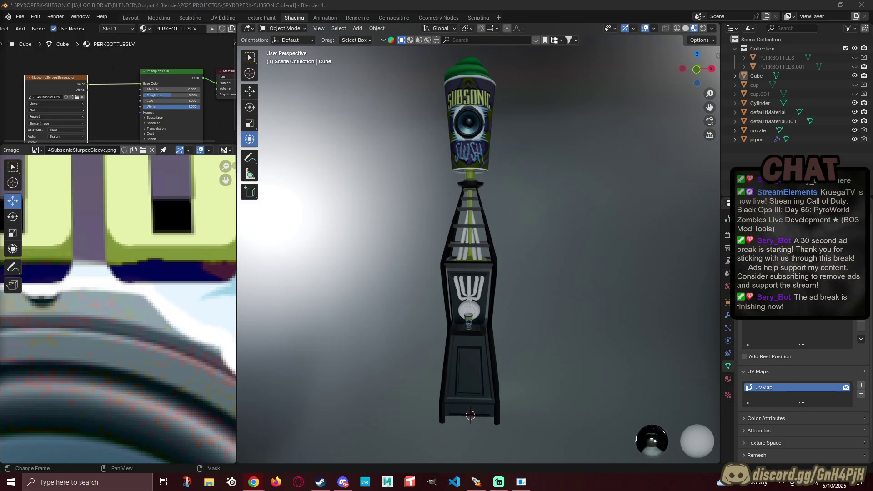
pyautogui.click(363, 4)
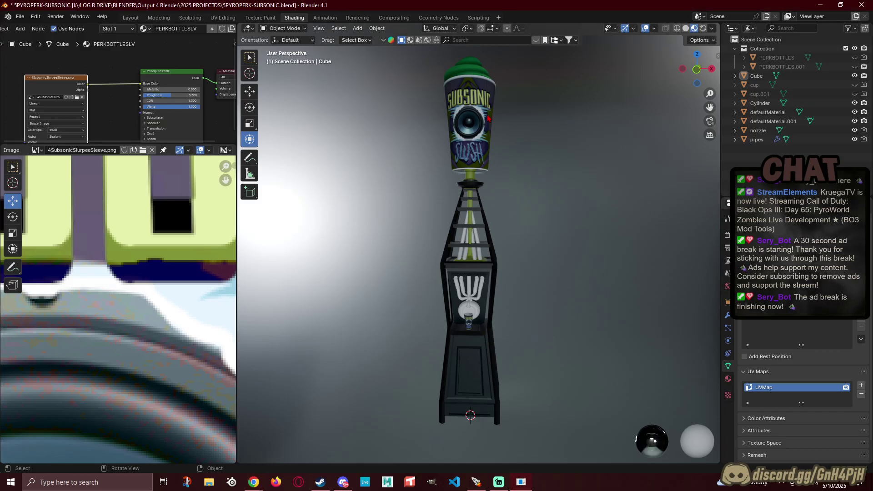
pyautogui.moveTo(403, 278); pyautogui.dragTo(403, 259, button='middle')
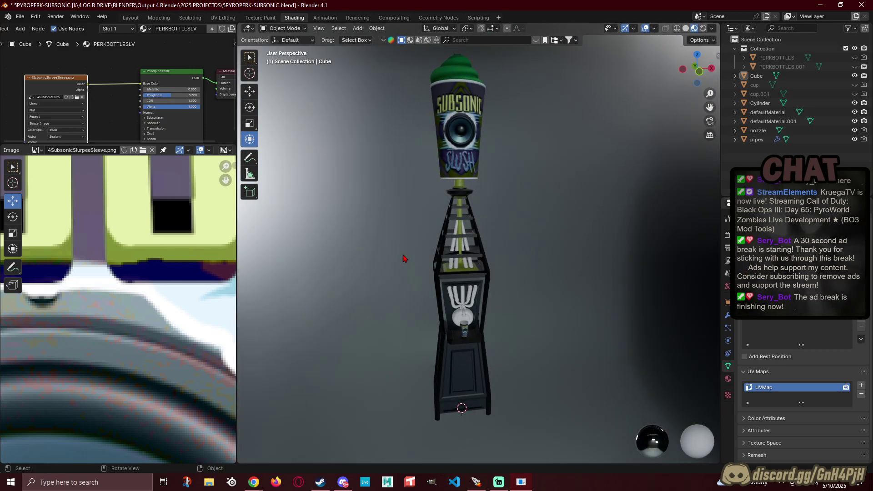
# Step: Scale the large Subsonic cup on top of the tower to 0.804 and lower it about 1.94 m
pyautogui.click(458, 130)
pyautogui.press('s')
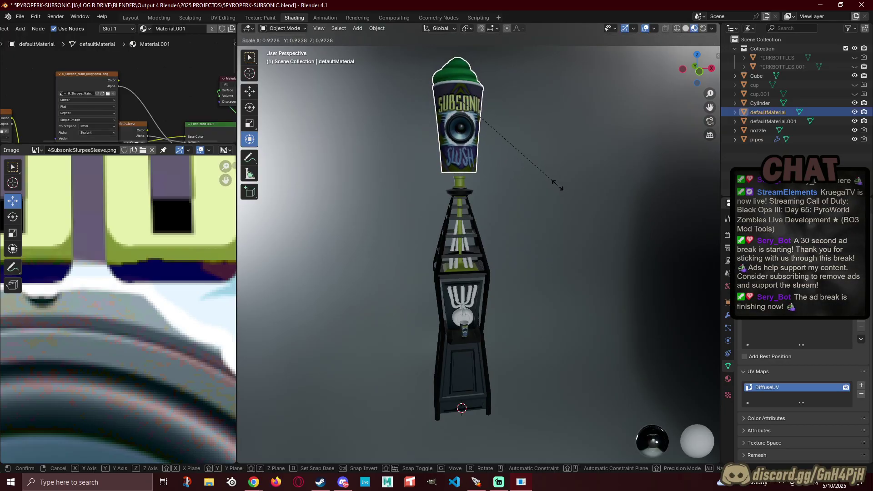
pyautogui.click(541, 183)
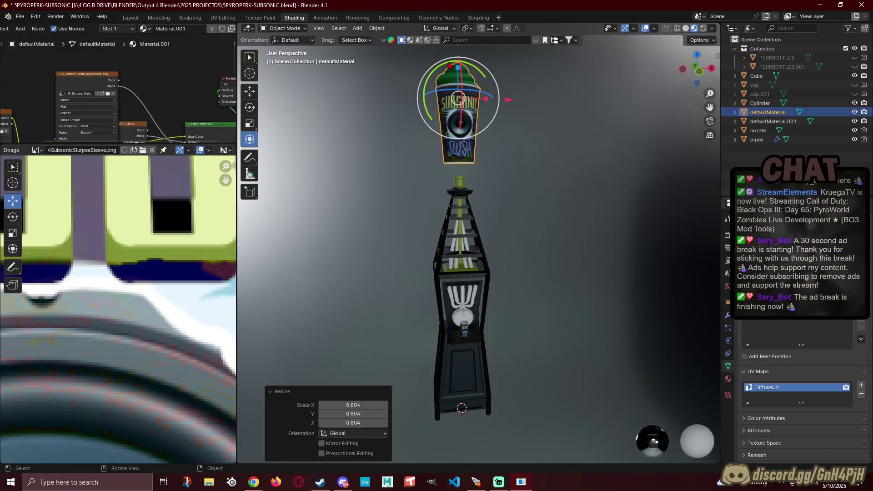
pyautogui.moveTo(445, 106); pyautogui.dragTo(457, 67, button='middle')
pyautogui.moveTo(461, 67); pyautogui.dragTo(458, 79)
# Step: Scale the large cup by another 0.82 and lower it about 2.04 m along Z onto the green neck
pyautogui.scroll(7, 463, 204)
pyautogui.keyDown('shift'); pyautogui.moveTo(423, 237); pyautogui.dragTo(369, 160, button='middle'); pyautogui.keyUp('shift')
pyautogui.keyDown('shift'); pyautogui.moveTo(396, 203); pyautogui.dragTo(424, 244, button='middle'); pyautogui.keyUp('shift')
pyautogui.moveTo(370, 160); pyautogui.dragTo(395, 202, button='middle')
pyautogui.moveTo(501, 246); pyautogui.dragTo(515, 306, button='middle')
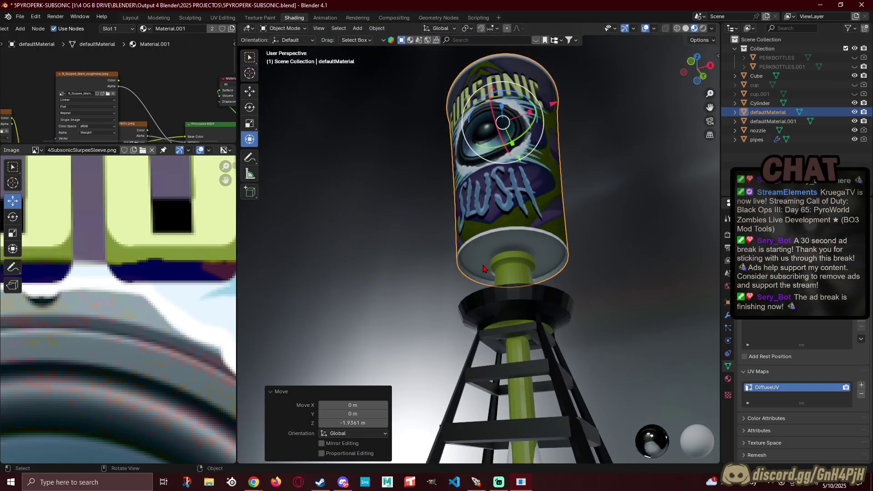
pyautogui.press('s')
pyautogui.click(598, 253)
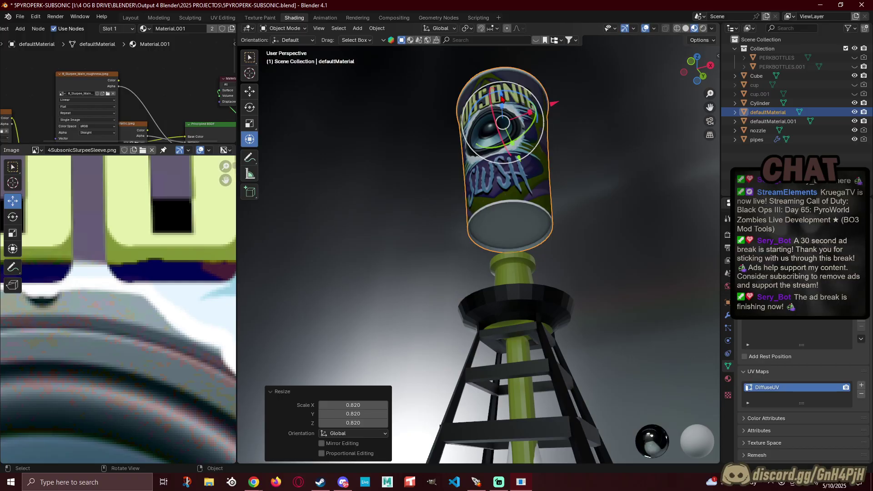
pyautogui.press('g')
pyautogui.press('z')
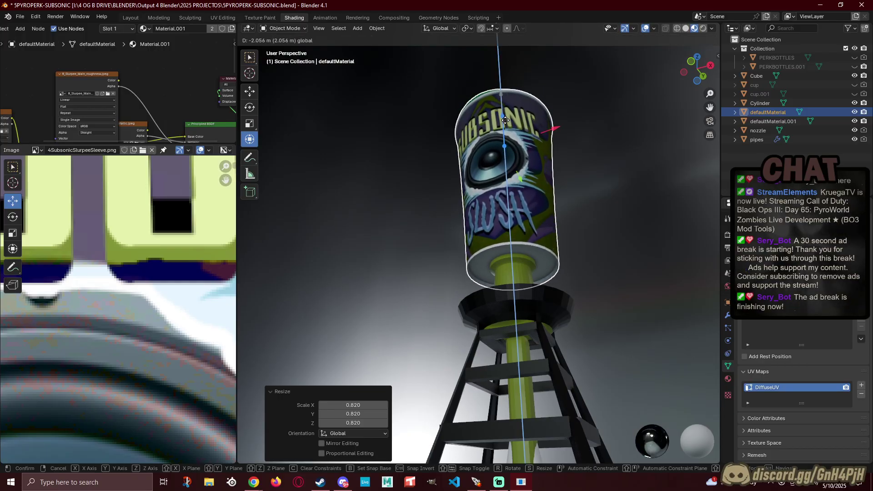
pyautogui.click(506, 120)
# Step: Raise the large cup about 0.12 m along Z over the neck
pyautogui.scroll(8, 522, 221)
pyautogui.scroll(-5, 522, 221)
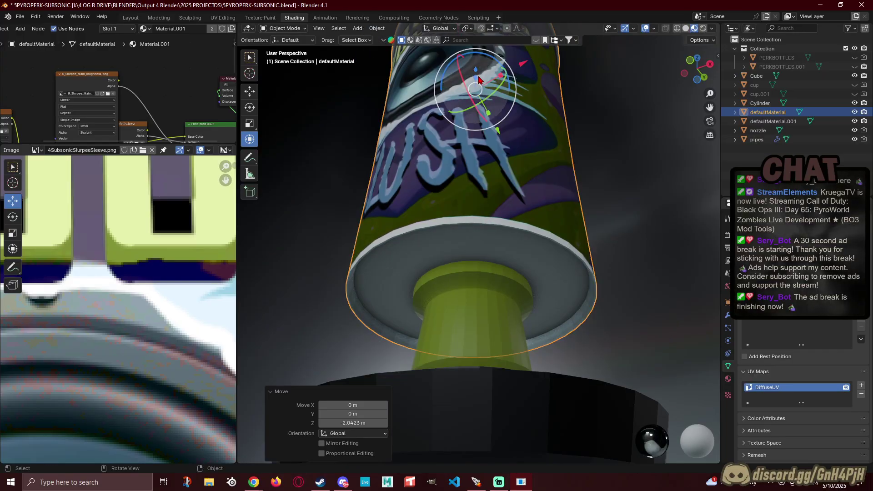
pyautogui.moveTo(477, 70); pyautogui.dragTo(469, 64)
pyautogui.moveTo(483, 264); pyautogui.dragTo(507, 279, button='middle')
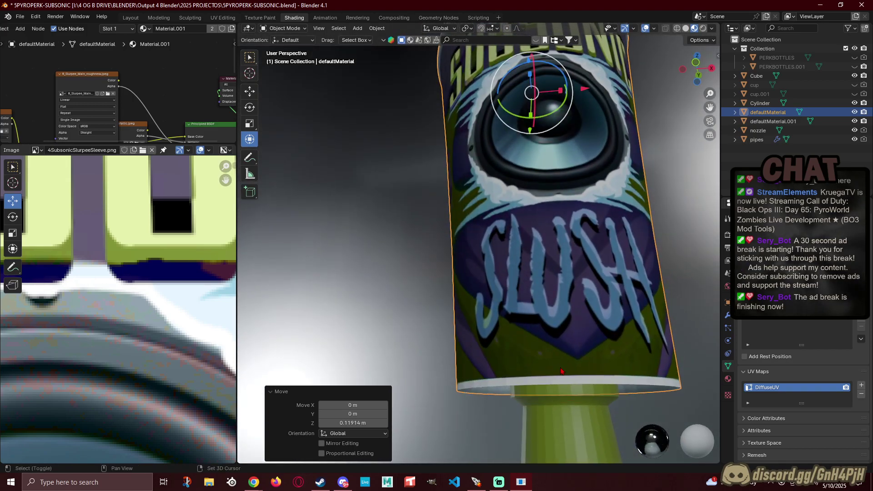
# Step: Try undoing the cup's last height adjustment while checking where the neck meets the cup's base
pyautogui.keyDown('shift'); pyautogui.moveTo(582, 387); pyautogui.dragTo(527, 314, button='middle'); pyautogui.keyUp('shift')
pyautogui.scroll(8, 528, 317)
pyautogui.moveTo(530, 273); pyautogui.dragTo(505, 283, button='middle')
pyautogui.hotkey('ctrl', 'z')
pyautogui.scroll(-3, 500, 303)
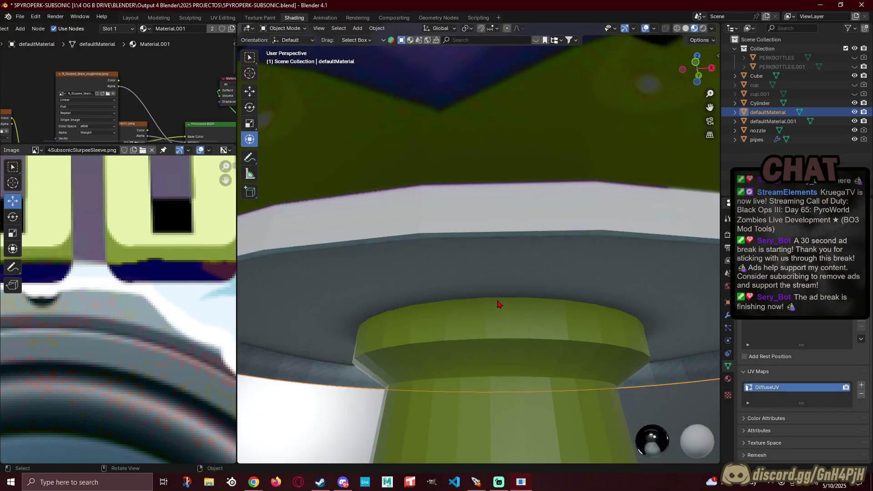
pyautogui.scroll(4, 500, 317)
pyautogui.moveTo(517, 322); pyautogui.dragTo(434, 241, button='middle')
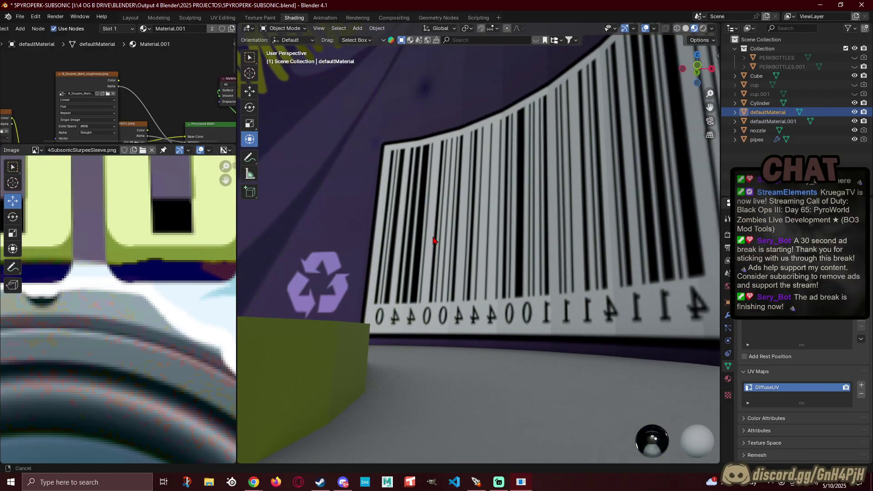
pyautogui.hotkey('ctrl', 'z')
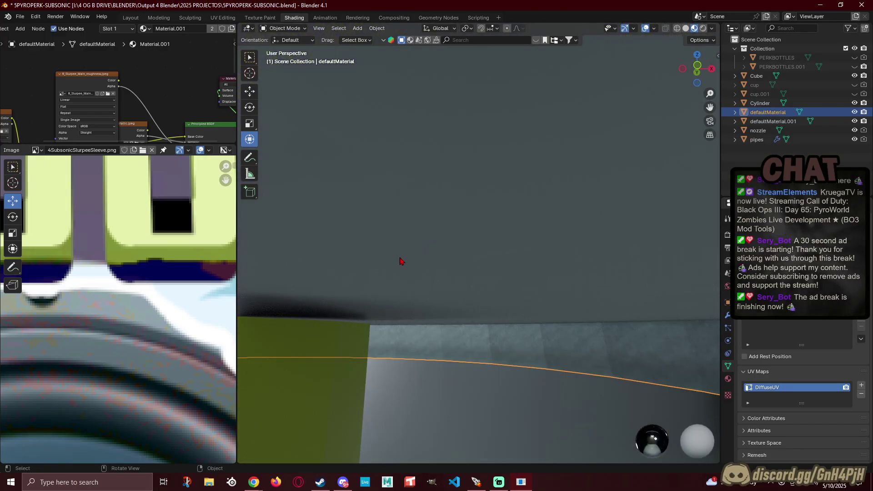
pyautogui.scroll(-8, 407, 257)
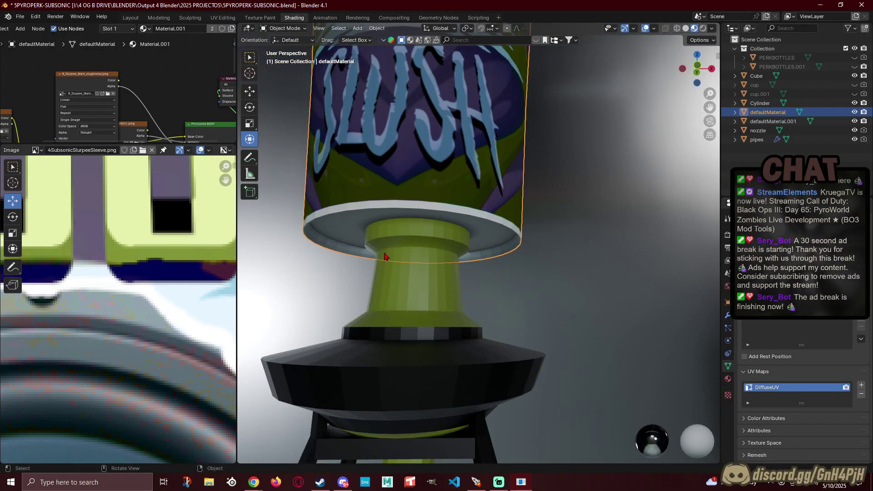
# Step: Check the cup's interior floor and lower the cup about 0.02 m along Z
pyautogui.moveTo(395, 252); pyautogui.dragTo(431, 311, button='middle')
pyautogui.scroll(8, 404, 263)
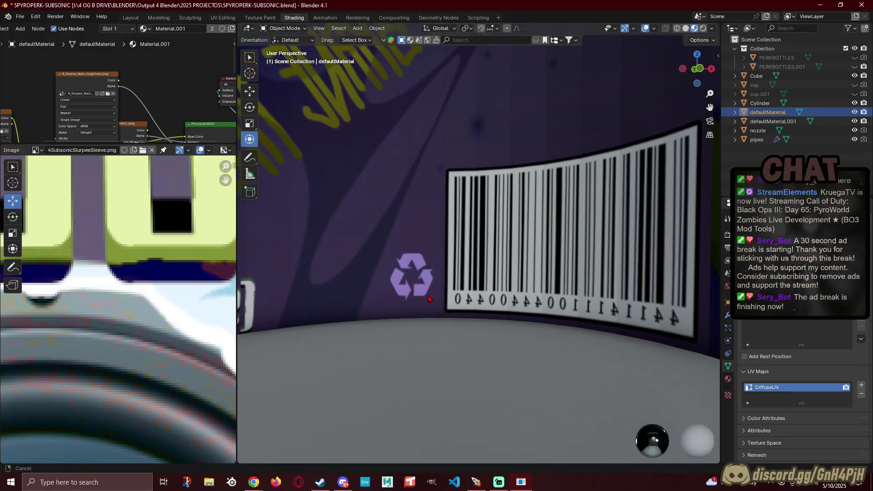
pyautogui.scroll(10, 431, 311)
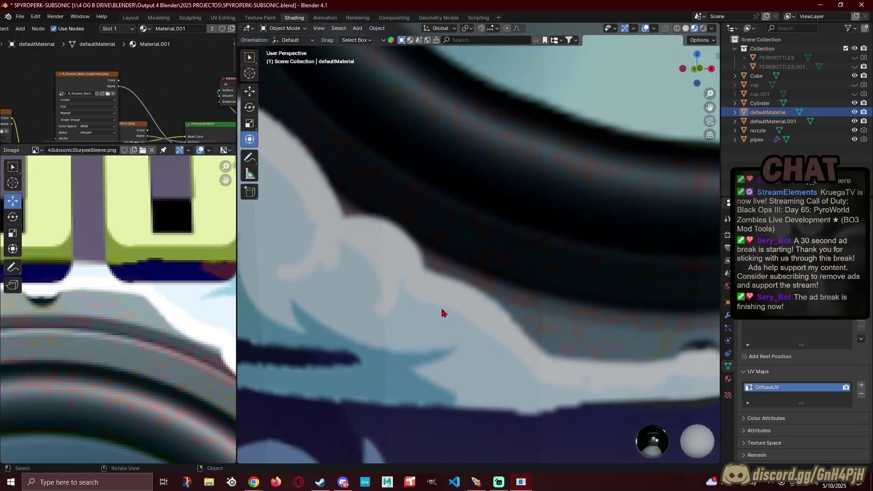
pyautogui.scroll(-3, 442, 310)
pyautogui.keyDown('shift'); pyautogui.moveTo(442, 310); pyautogui.dragTo(451, 110, button='middle'); pyautogui.keyUp('shift')
pyautogui.moveTo(509, 257); pyautogui.dragTo(490, 253, button='middle')
pyautogui.keyDown('shift'); pyautogui.moveTo(488, 291); pyautogui.dragTo(505, 182, button='middle'); pyautogui.keyUp('shift')
pyautogui.keyDown('shift'); pyautogui.moveTo(529, 355); pyautogui.dragTo(513, 251, button='middle'); pyautogui.keyUp('shift')
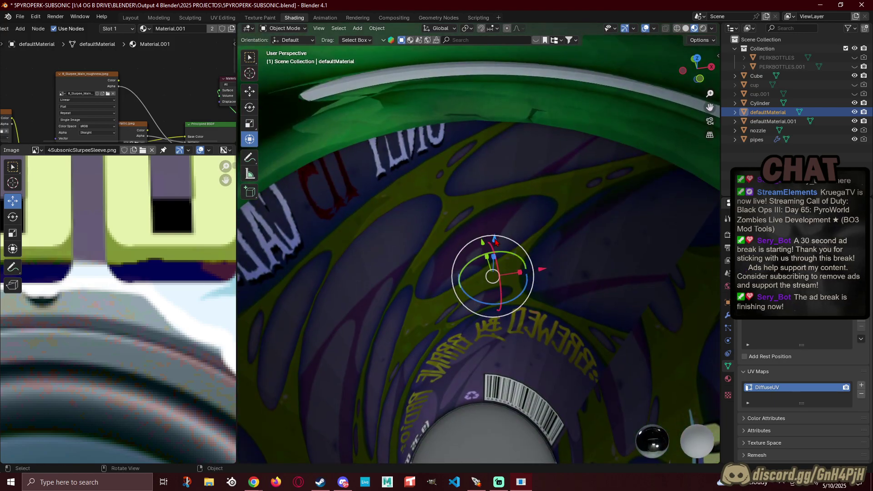
pyautogui.moveTo(496, 243); pyautogui.dragTo(510, 241)
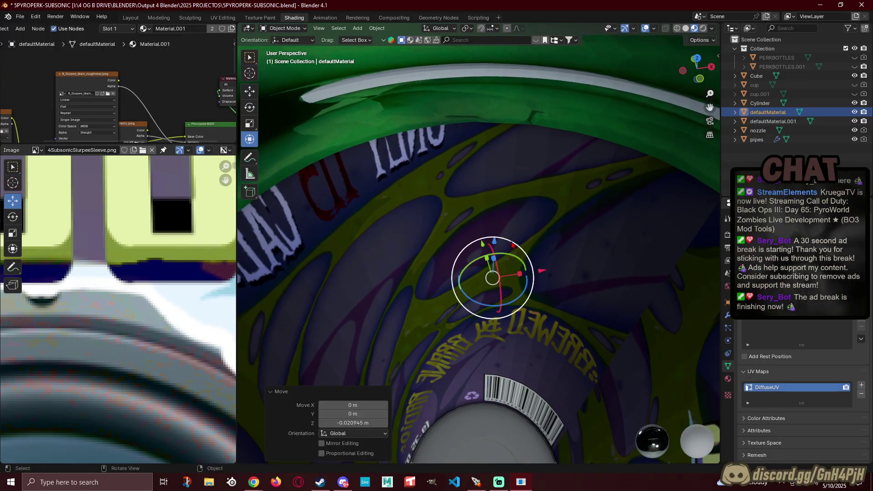
# Step: Examine how the cup's underside meets the neck from inside and outside
pyautogui.keyDown('shift'); pyautogui.moveTo(514, 241); pyautogui.dragTo(564, 200, button='middle'); pyautogui.keyUp('shift')
pyautogui.scroll(4, 561, 205)
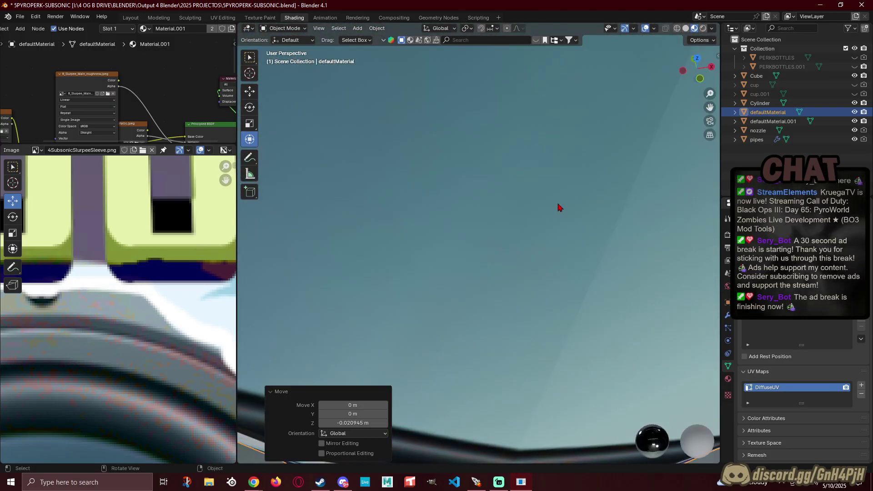
pyautogui.keyDown('shift'); pyautogui.moveTo(539, 242); pyautogui.dragTo(296, 75, button='middle'); pyautogui.keyUp('shift')
pyautogui.scroll(-2, 441, 232)
pyautogui.moveTo(441, 232); pyautogui.dragTo(337, 219, button='middle')
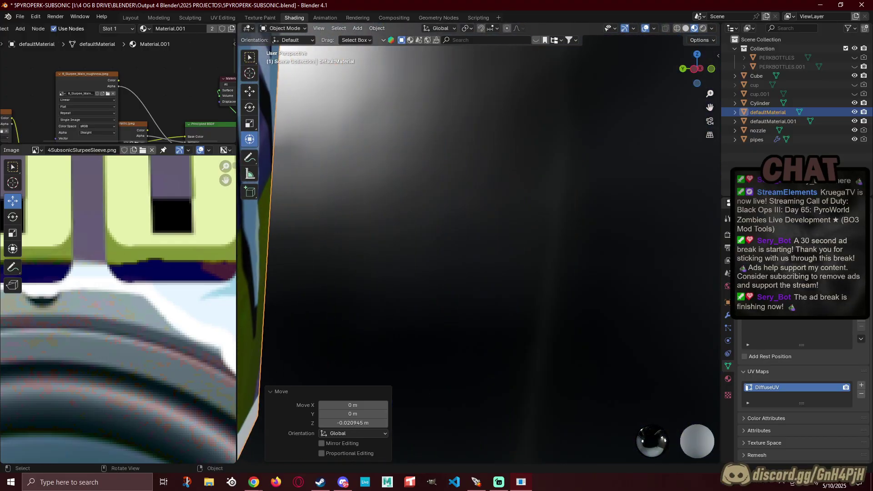
pyautogui.scroll(-11, 529, 265)
pyautogui.moveTo(618, 222); pyautogui.dragTo(578, 266, button='middle')
pyautogui.scroll(4, 578, 266)
pyautogui.keyDown('shift'); pyautogui.moveTo(410, 350); pyautogui.dragTo(392, 266, button='middle'); pyautogui.keyUp('shift')
pyautogui.keyDown('shift'); pyautogui.moveTo(662, 258); pyautogui.dragTo(565, 257, button='middle'); pyautogui.keyUp('shift')
pyautogui.scroll(3, 517, 288)
pyautogui.moveTo(495, 313); pyautogui.dragTo(462, 329, button='middle')
# Step: Select the tower mesh and open it in Edit Mode at the neck below the cup
pyautogui.click(492, 308)
pyautogui.scroll(5, 556, 370)
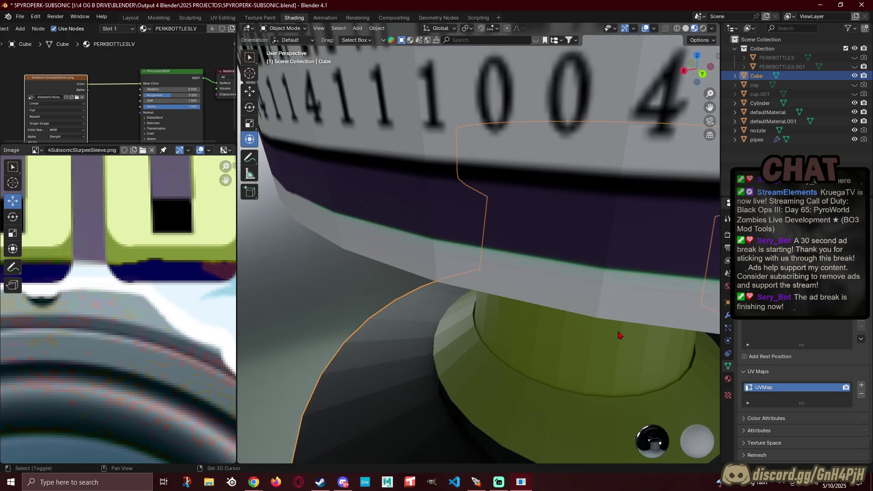
pyautogui.moveTo(619, 335); pyautogui.dragTo(389, 303, button='middle')
pyautogui.scroll(3, 359, 314)
pyautogui.moveTo(328, 321); pyautogui.dragTo(601, 304, button='middle')
pyautogui.scroll(-6, 601, 303)
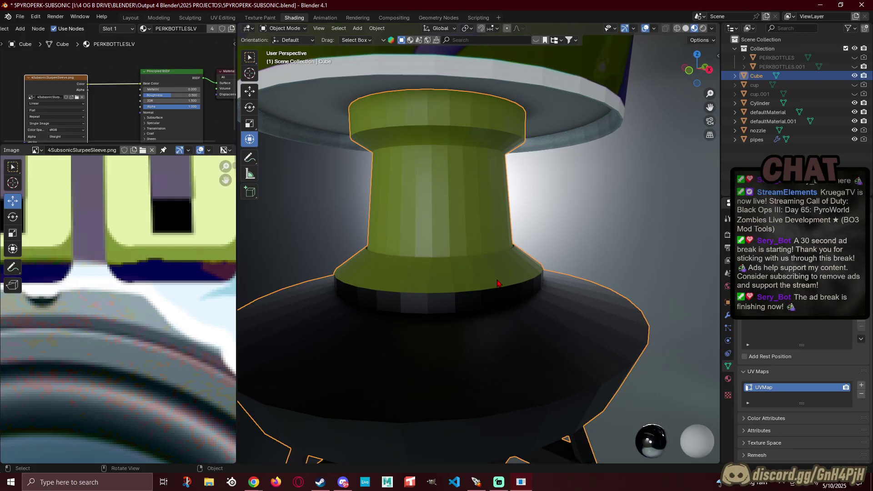
pyautogui.press('Tab')
# Step: Select the full ring of sloped green faces around the foot of the neck and scale it up to about 1.148
pyautogui.moveTo(541, 262); pyautogui.dragTo(464, 279, button='middle')
pyautogui.click(464, 281)
pyautogui.moveTo(551, 263); pyautogui.dragTo(631, 259, button='middle')
pyautogui.keyDown('ctrl'); pyautogui.click(562, 267); pyautogui.keyUp('ctrl')
pyautogui.click(513, 281)
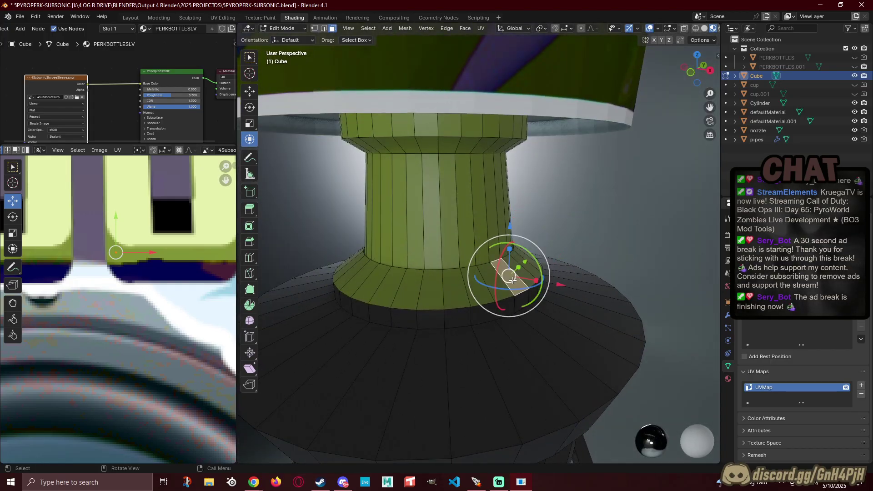
pyautogui.click(526, 259)
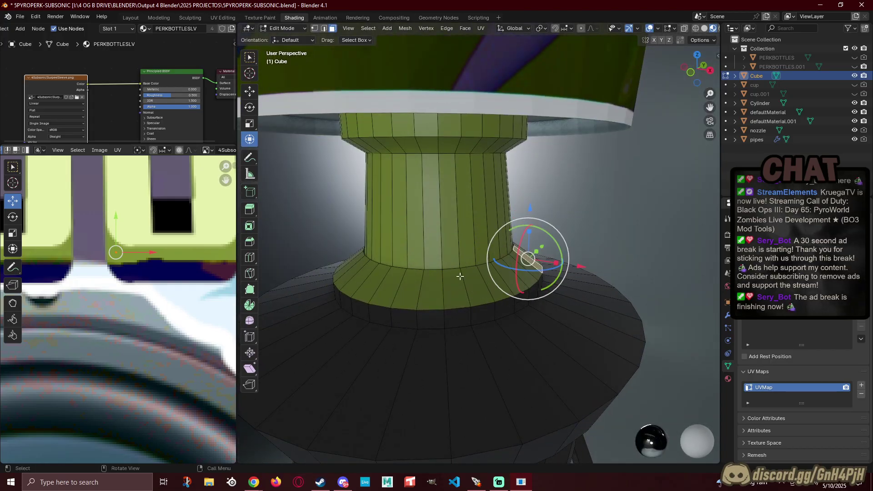
pyautogui.keyDown('ctrl'); pyautogui.click(342, 268); pyautogui.keyUp('ctrl')
pyautogui.moveTo(341, 268); pyautogui.dragTo(501, 275, button='middle')
pyautogui.hotkey('ctrl', 'z')
pyautogui.keyDown('ctrl'); pyautogui.click(366, 289); pyautogui.keyUp('ctrl')
pyautogui.keyDown('ctrl'); pyautogui.click(499, 304); pyautogui.keyUp('ctrl')
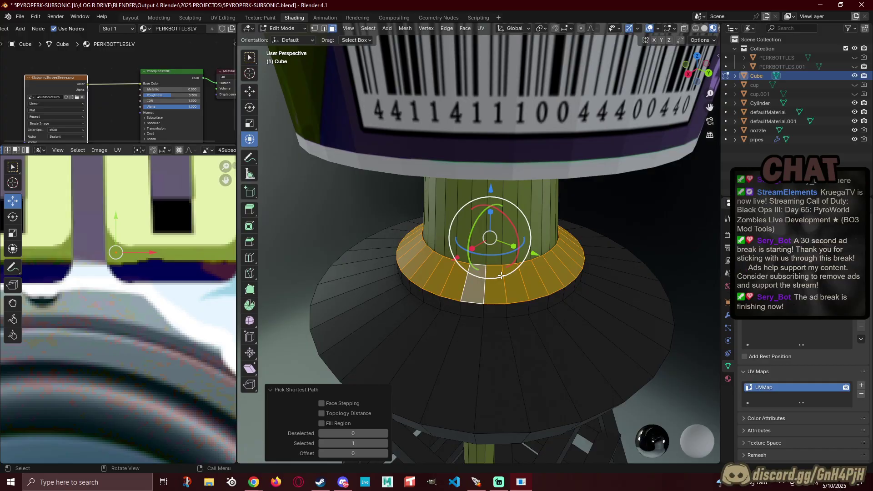
pyautogui.press('s')
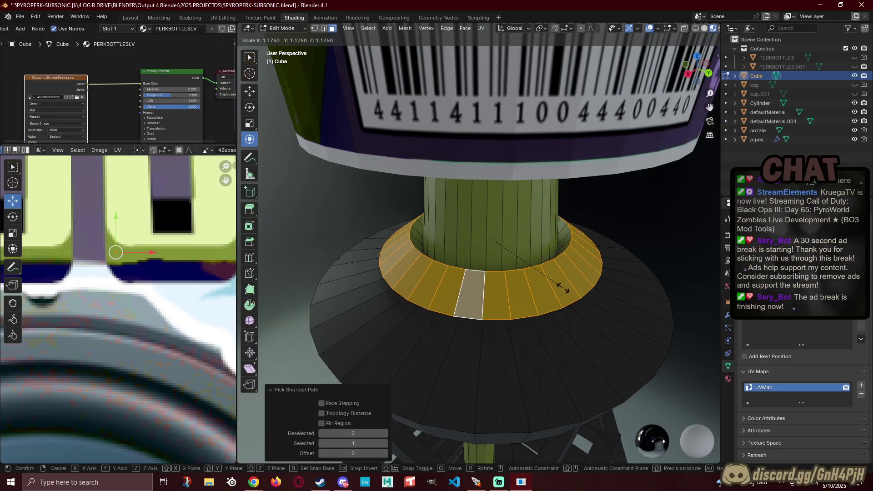
pyautogui.click(561, 287)
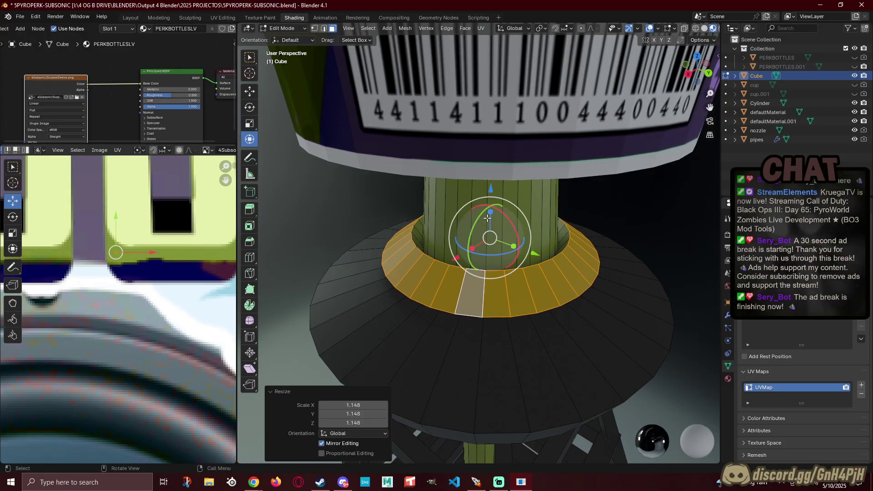
# Step: Stretch the selected ring of faces along Z to about 1.944, and enlarge it uniformly by about 1.263
pyautogui.press('s')
pyautogui.press('z')
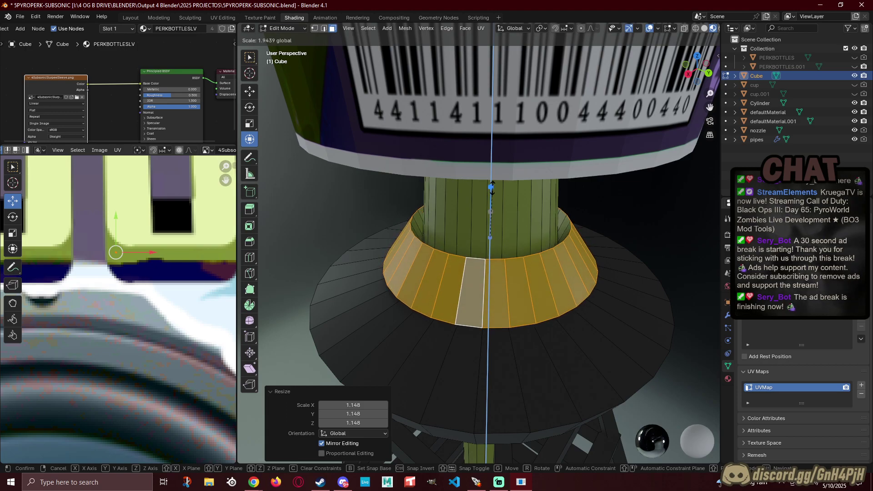
pyautogui.click(536, 214)
pyautogui.press('s')
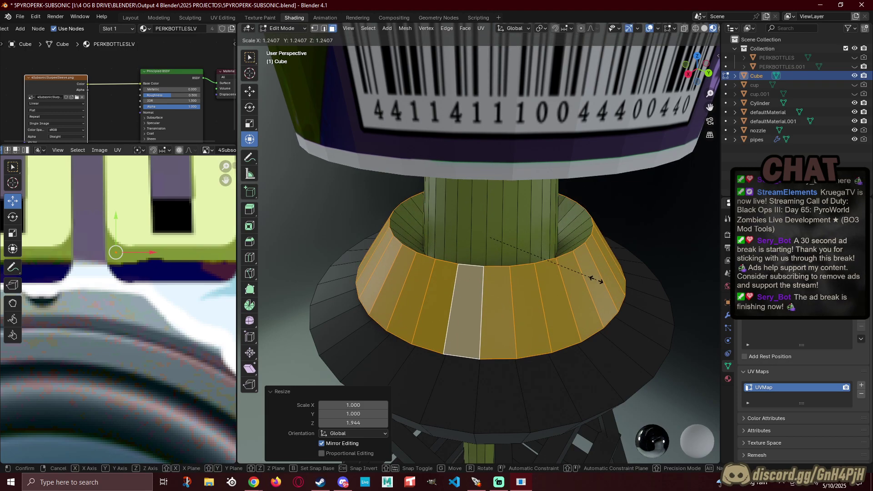
pyautogui.click(594, 287)
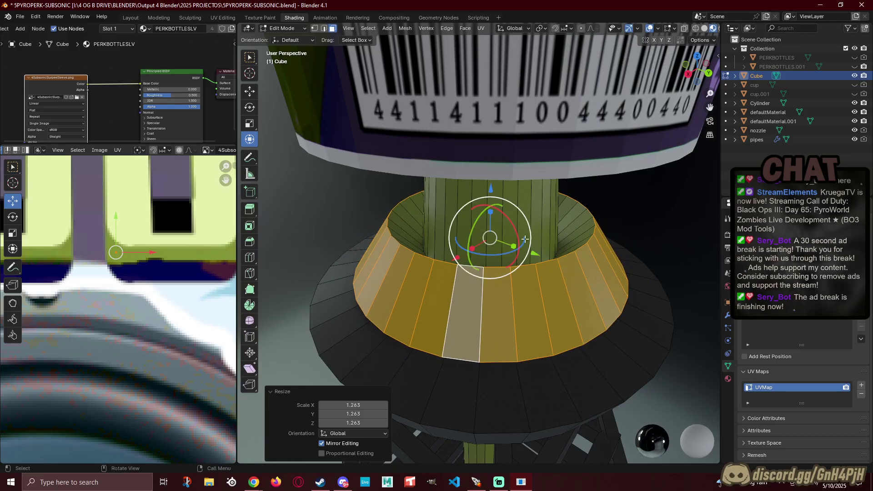
# Step: Flatten the ring along Z to about 0.337 and try lowering it about 0.022 m
pyautogui.moveTo(492, 212); pyautogui.dragTo(491, 236)
pyautogui.moveTo(491, 236); pyautogui.dragTo(561, 269, button='middle')
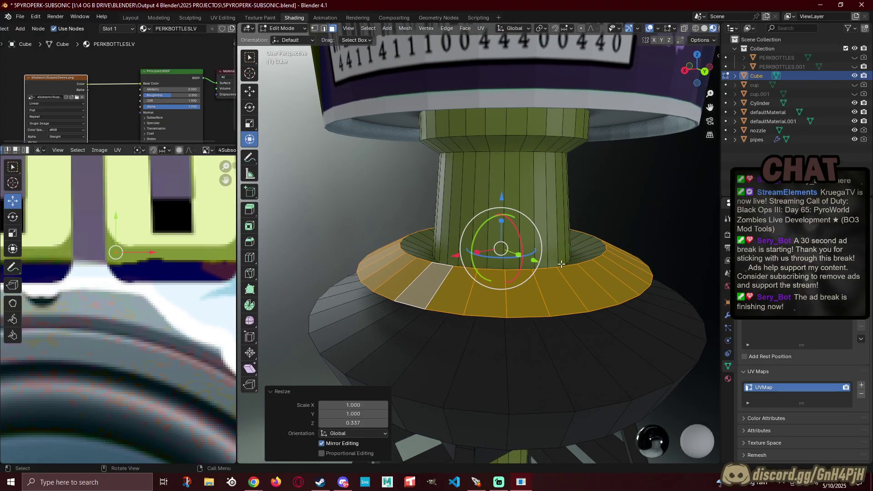
pyautogui.moveTo(501, 200)
pyautogui.mouseDown()
pyautogui.moveTo(510, 215)
pyautogui.moveTo(504, 203)
pyautogui.mouseUp()
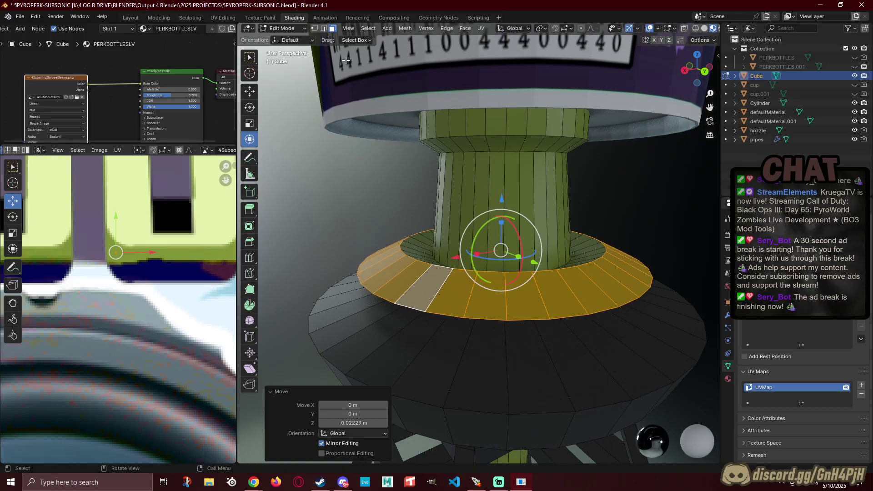
pyautogui.hotkey('ctrl', 'z')
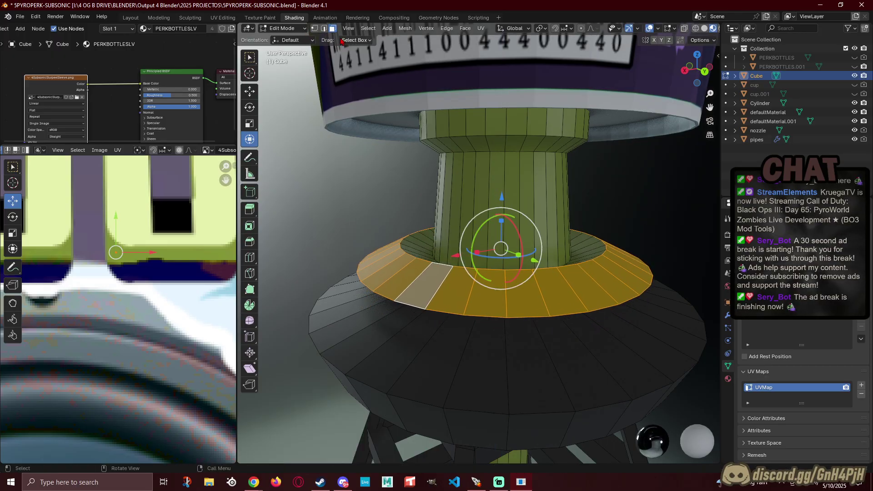
# Step: Select the vertex loop along the collar's lower outer edge and scale it in to about 0.751
pyautogui.click(316, 28)
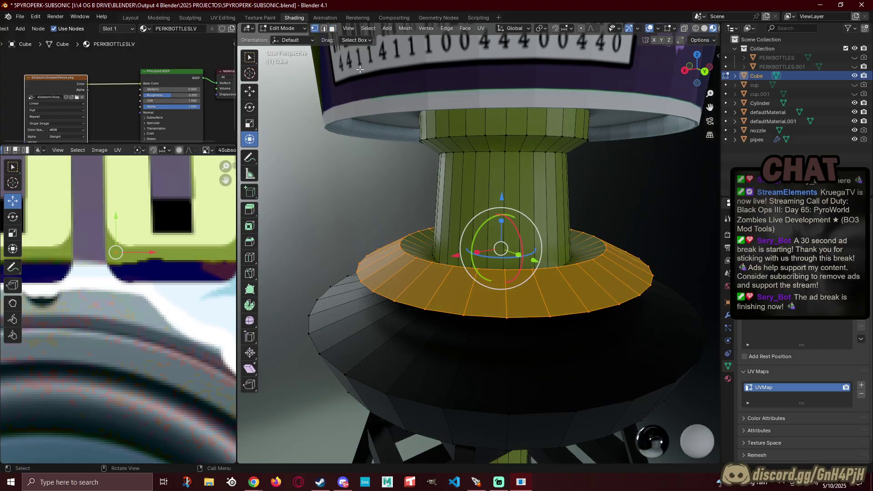
pyautogui.click(425, 306)
pyautogui.keyDown('ctrl'); pyautogui.click(653, 282); pyautogui.keyUp('ctrl')
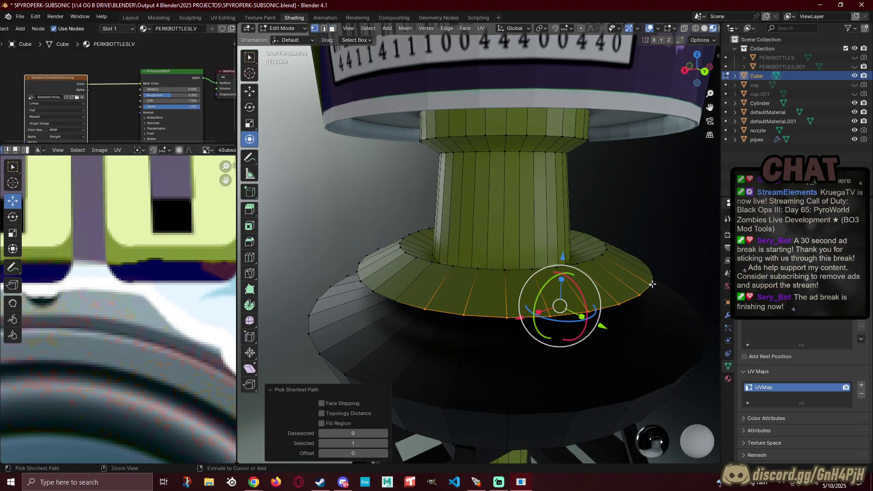
pyautogui.moveTo(434, 300); pyautogui.dragTo(319, 309, button='middle')
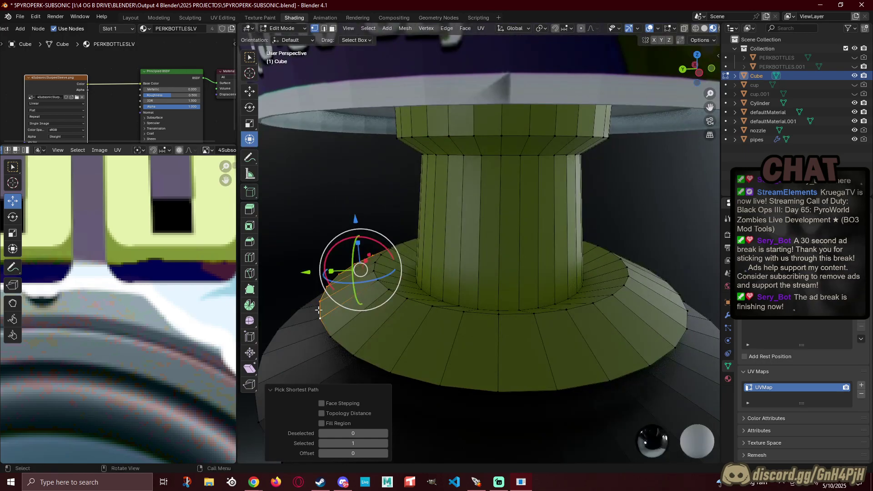
pyautogui.keyDown('ctrl'); pyautogui.click(557, 385); pyautogui.keyUp('ctrl')
pyautogui.moveTo(533, 372); pyautogui.dragTo(436, 366, button='middle')
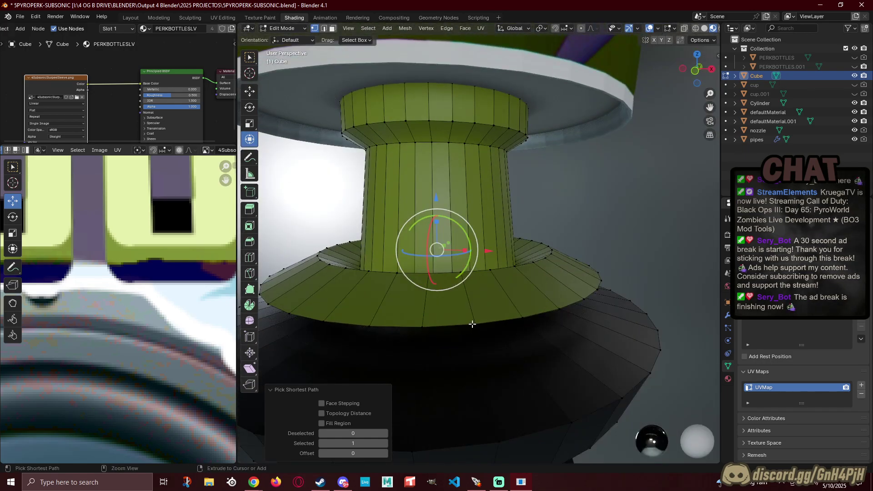
pyautogui.moveTo(473, 324); pyautogui.dragTo(506, 321, button='middle')
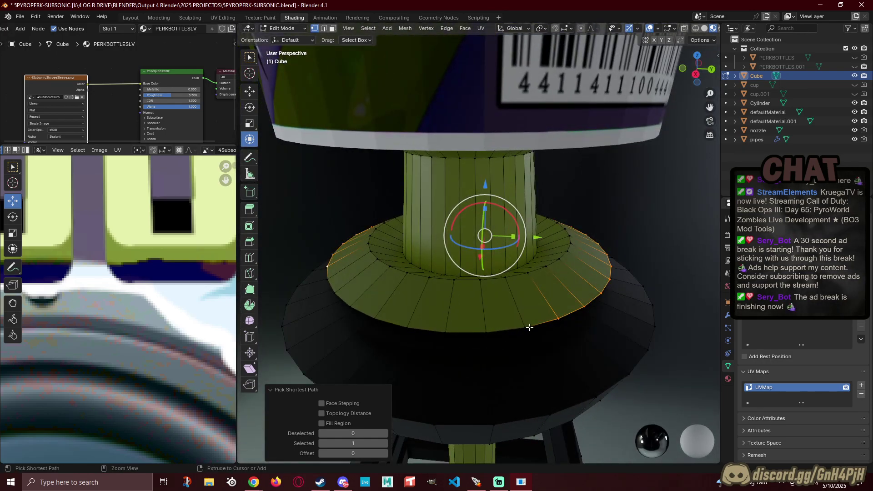
pyautogui.keyDown('ctrl'); pyautogui.click(527, 328); pyautogui.keyUp('ctrl')
pyautogui.press('s')
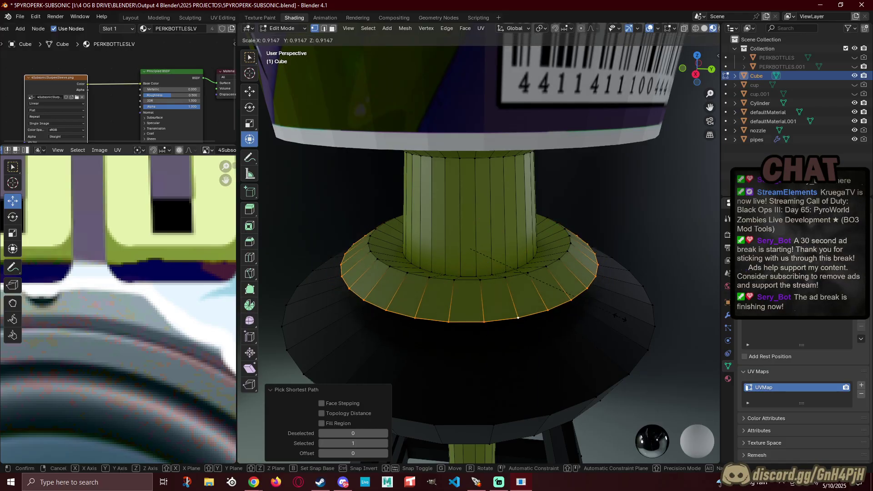
pyautogui.click(594, 306)
pyautogui.moveTo(584, 306); pyautogui.dragTo(549, 298, button='middle')
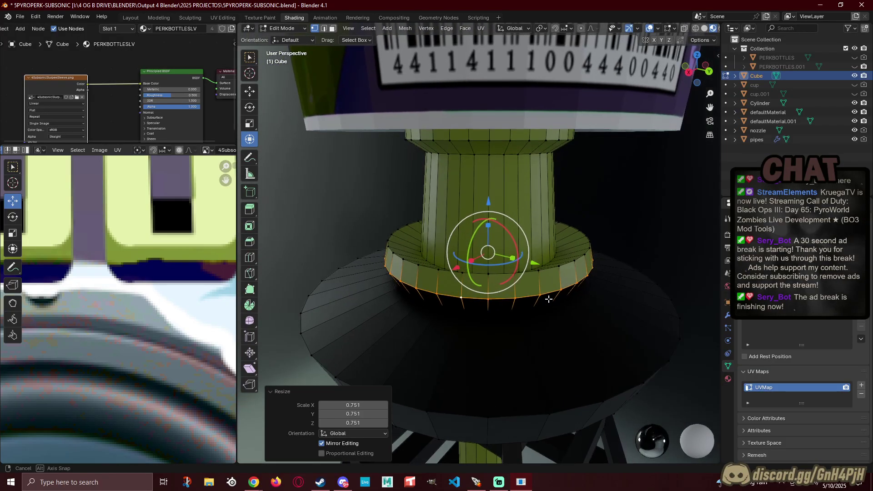
# Step: Select the collar's upper outer vertex loop, lower it about 0.15 m along Z and scale it to about 0.894
pyautogui.click(561, 269)
pyautogui.moveTo(562, 269); pyautogui.dragTo(358, 266, button='middle')
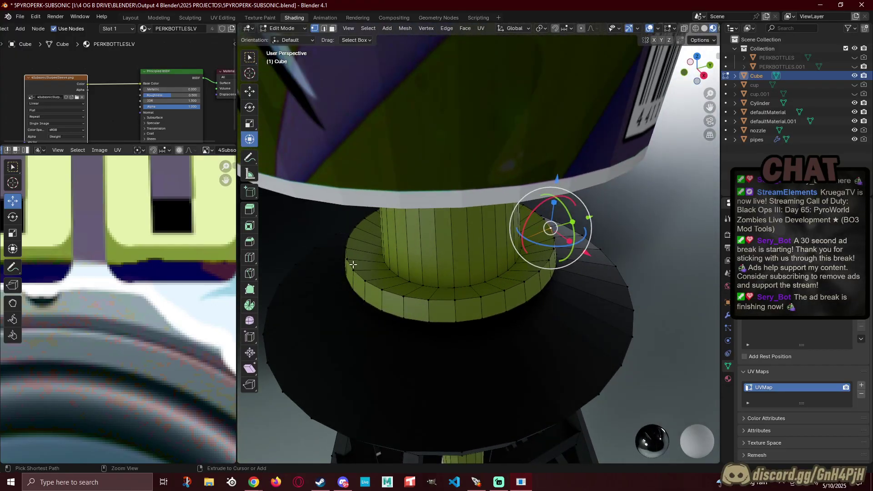
pyautogui.keyDown('ctrl'); pyautogui.click(349, 263); pyautogui.keyUp('ctrl')
pyautogui.hotkey('ctrl', 'z')
pyautogui.keyDown('ctrl'); pyautogui.click(383, 289); pyautogui.keyUp('ctrl')
pyautogui.moveTo(383, 290); pyautogui.dragTo(444, 324, button='middle')
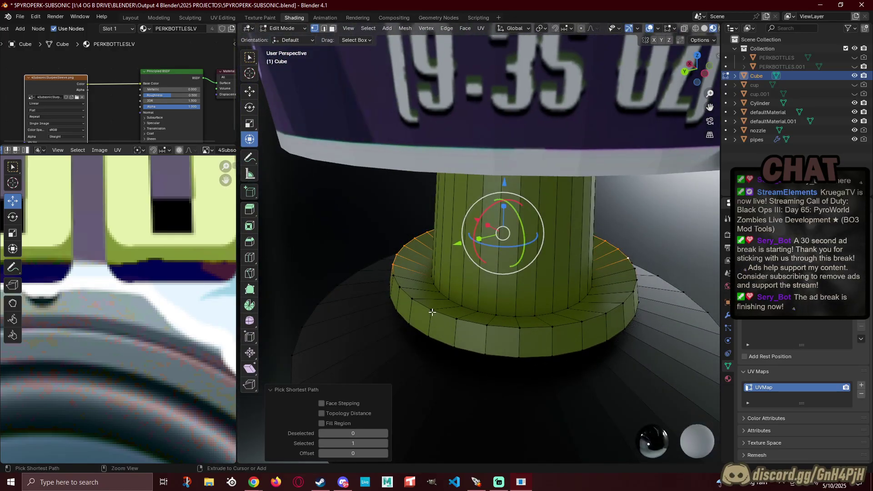
pyautogui.keyDown('ctrl'); pyautogui.click(432, 310); pyautogui.keyUp('ctrl')
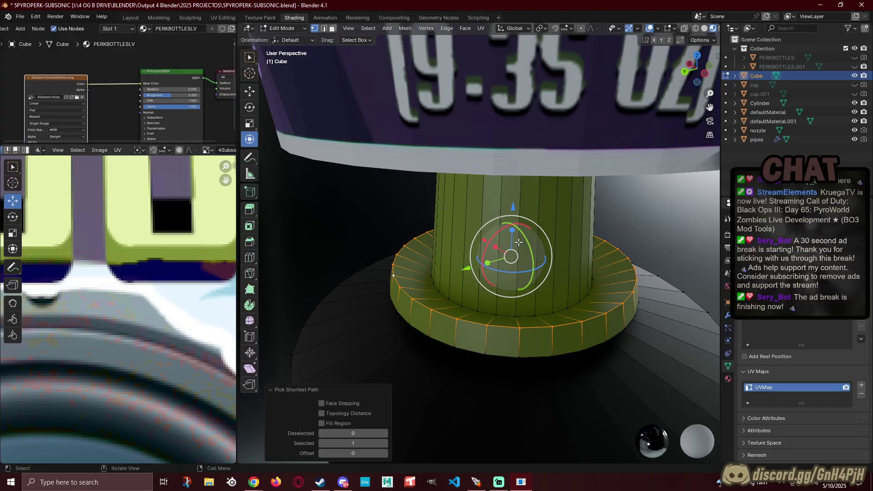
pyautogui.moveTo(394, 276); pyautogui.dragTo(489, 209, button='middle')
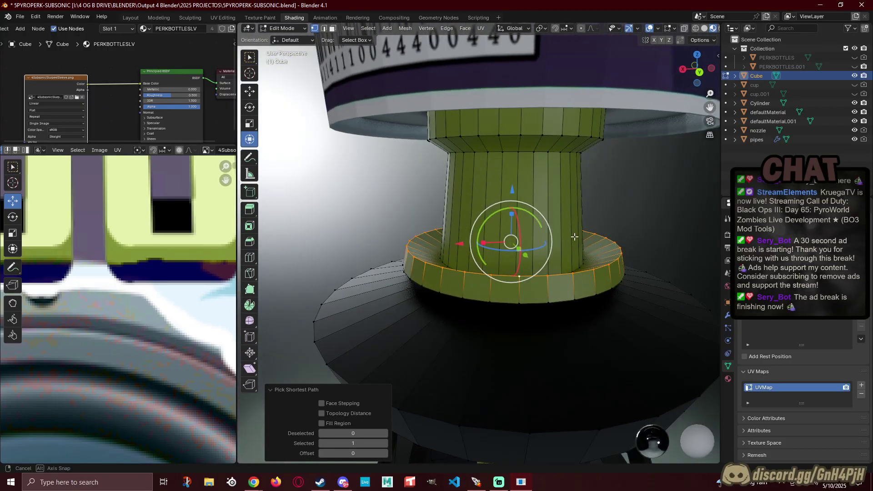
pyautogui.moveTo(512, 191); pyautogui.dragTo(517, 205)
pyautogui.press('s')
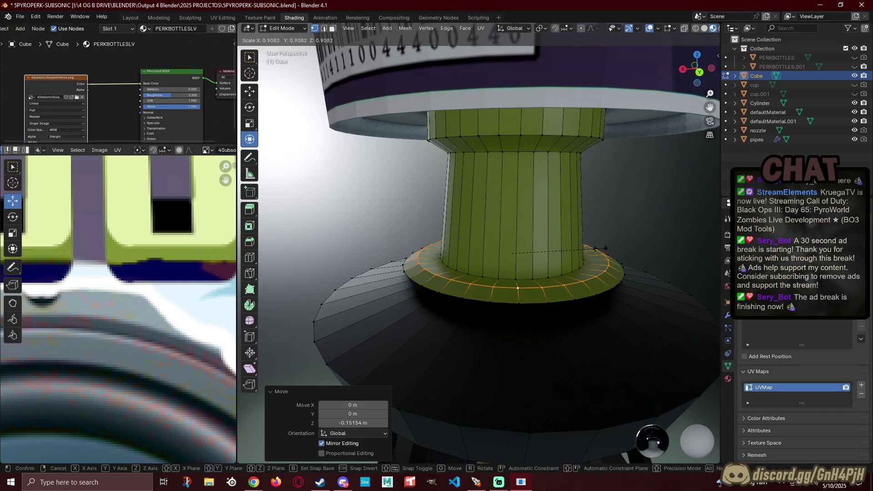
pyautogui.click(599, 250)
# Step: Select the black base's top vertex loop beneath the green collar and scale it out to about 1.23
pyautogui.moveTo(599, 250); pyautogui.dragTo(474, 241, button='middle')
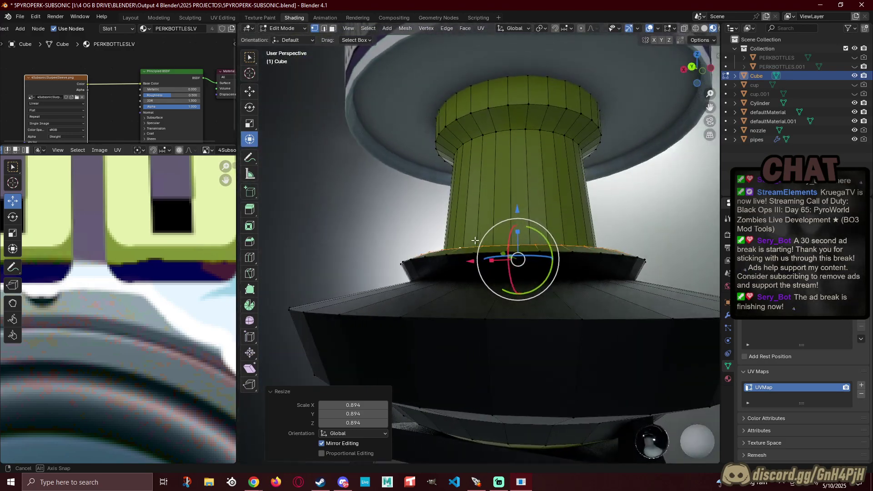
pyautogui.click(451, 275)
pyautogui.moveTo(545, 273); pyautogui.dragTo(556, 309, button='middle')
pyautogui.keyDown('ctrl'); pyautogui.click(482, 289); pyautogui.keyUp('ctrl')
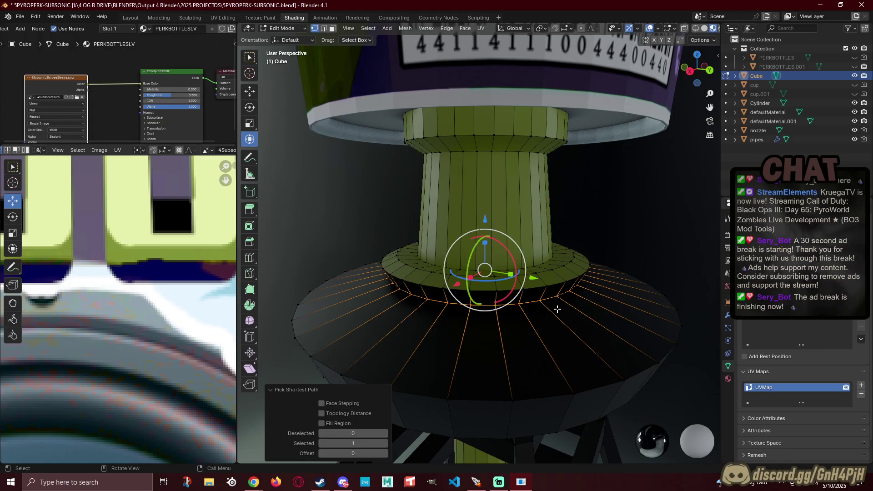
pyautogui.press('s')
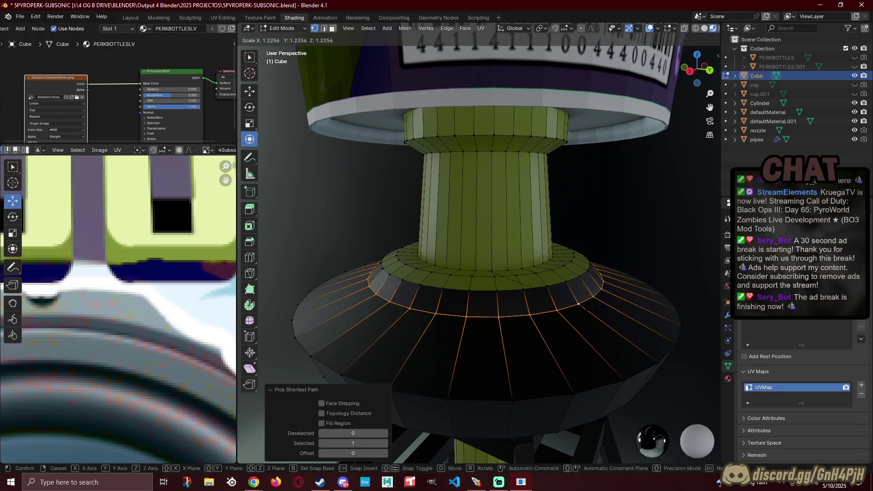
pyautogui.click(576, 304)
# Step: Select the vertex loop where the neck meets the collar and raise it about 0.078 m along Z
pyautogui.scroll(-4, 592, 361)
pyautogui.moveTo(588, 306); pyautogui.dragTo(693, 297, button='middle')
pyautogui.scroll(-4, 424, 307)
pyautogui.moveTo(425, 307); pyautogui.dragTo(507, 240, button='middle')
pyautogui.scroll(8, 507, 239)
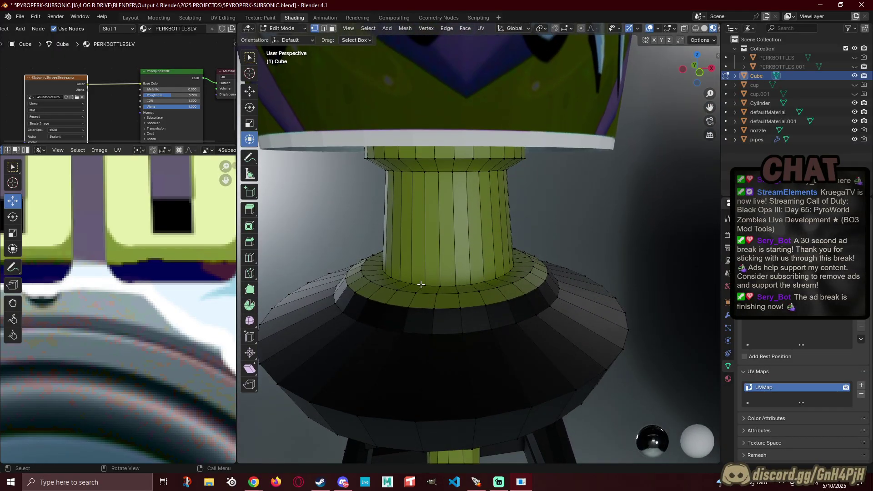
pyautogui.click(421, 285)
pyautogui.moveTo(421, 285); pyautogui.dragTo(453, 271, button='middle')
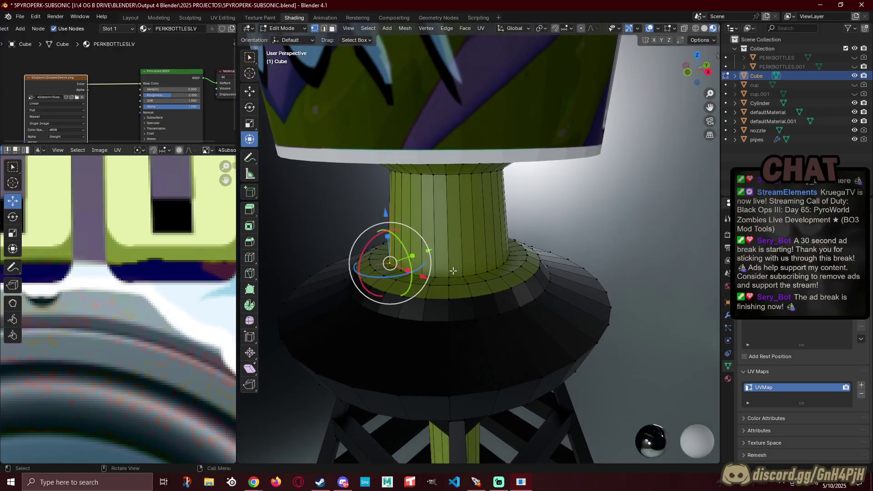
pyautogui.keyDown('ctrl'); pyautogui.click(505, 260); pyautogui.keyUp('ctrl')
pyautogui.moveTo(507, 258); pyautogui.dragTo(439, 279, button='middle')
pyautogui.keyDown('ctrl'); pyautogui.click(551, 263); pyautogui.keyUp('ctrl')
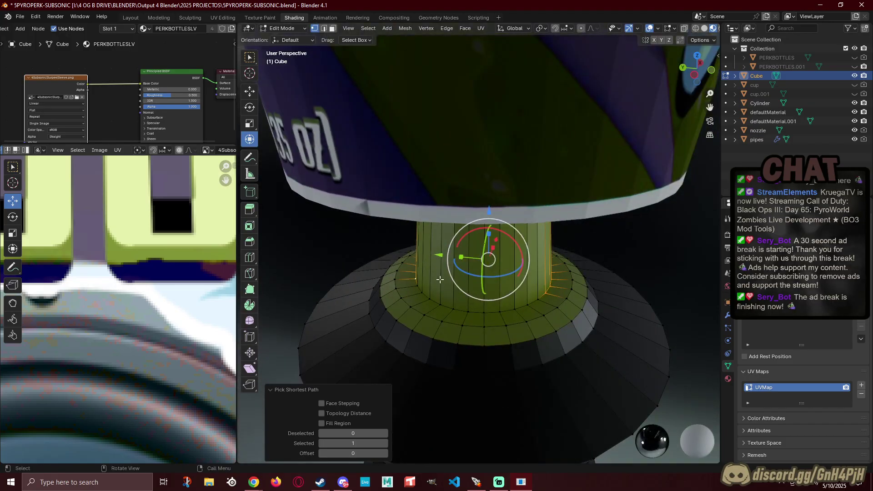
pyautogui.keyDown('ctrl'); pyautogui.click(517, 305); pyautogui.keyUp('ctrl')
pyautogui.keyDown('ctrl'); pyautogui.click(539, 301); pyautogui.keyUp('ctrl')
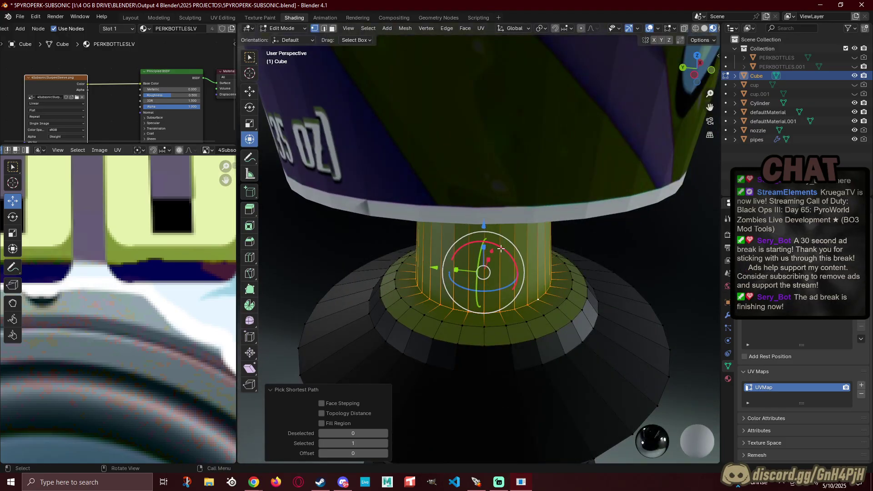
pyautogui.moveTo(484, 225); pyautogui.dragTo(484, 213)
# Step: Clear the vertex selection and examine the reshaped neck and collar from a distance and in front orthographic view
pyautogui.moveTo(483, 214); pyautogui.dragTo(446, 236, button='middle')
pyautogui.scroll(-6, 487, 235)
pyautogui.moveTo(565, 263); pyautogui.dragTo(545, 258, button='middle')
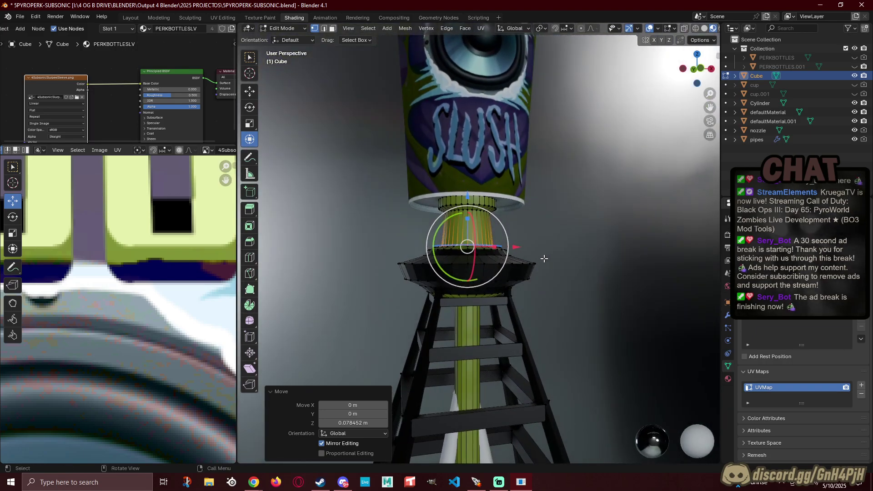
pyautogui.click(375, 275)
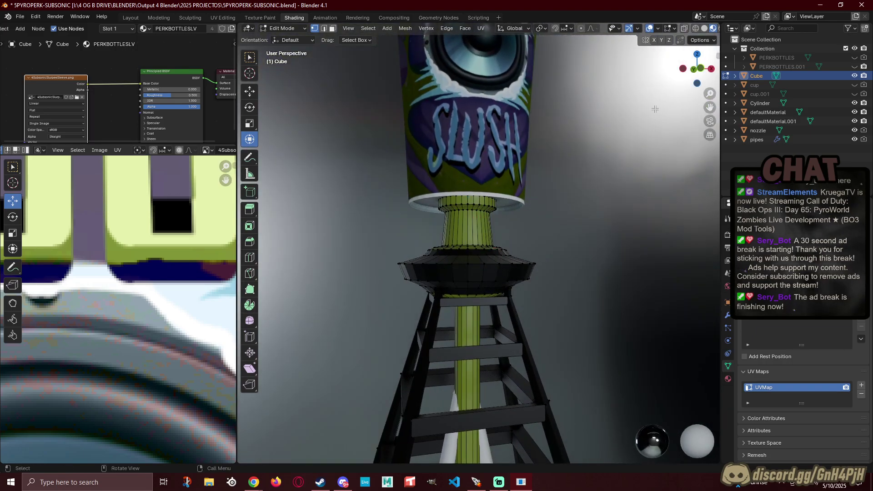
pyautogui.click(699, 69)
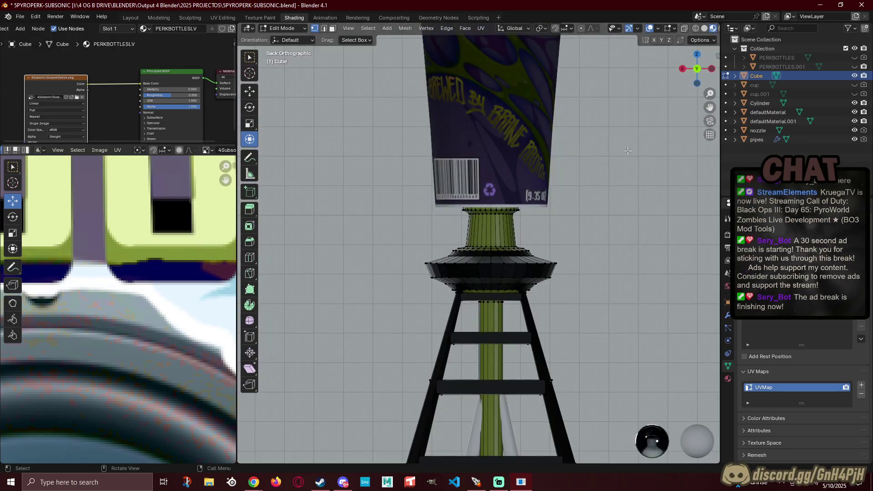
pyautogui.click(713, 71)
pyautogui.click(713, 71)
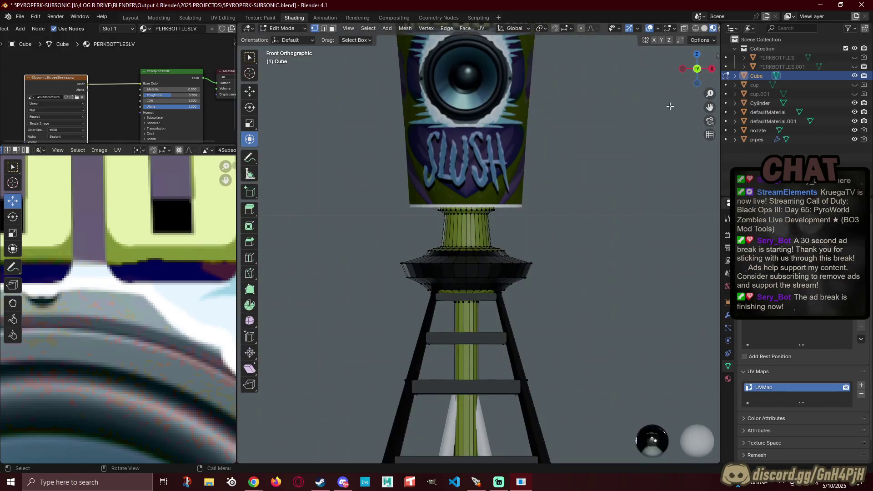
pyautogui.scroll(2, 511, 269)
pyautogui.scroll(2, 489, 271)
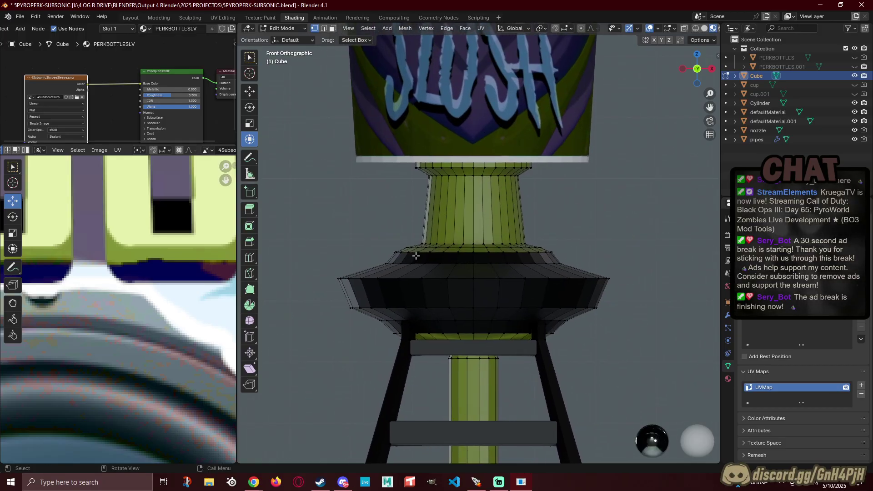
# Step: With X-ray on, select the lower neck, collar and upper base vertices and lower them about 0.126 m along Z
pyautogui.click(685, 28)
pyautogui.moveTo(627, 283); pyautogui.dragTo(338, 233)
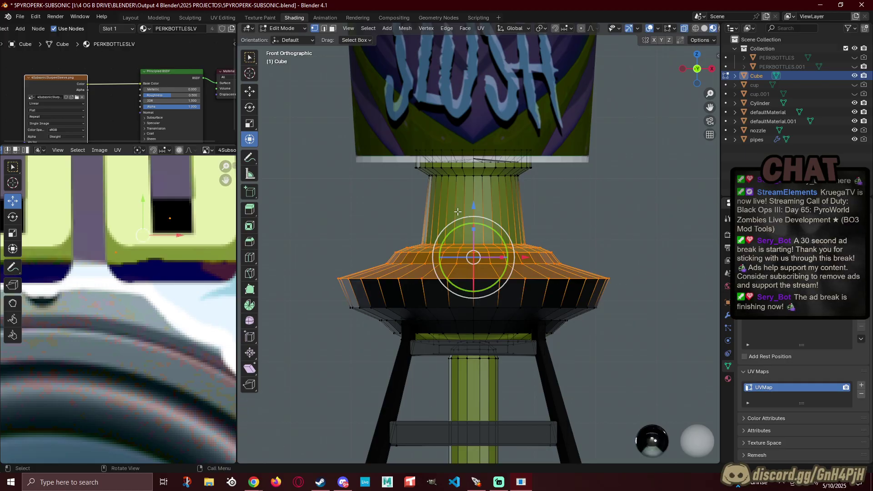
pyautogui.moveTo(475, 207); pyautogui.dragTo(472, 217)
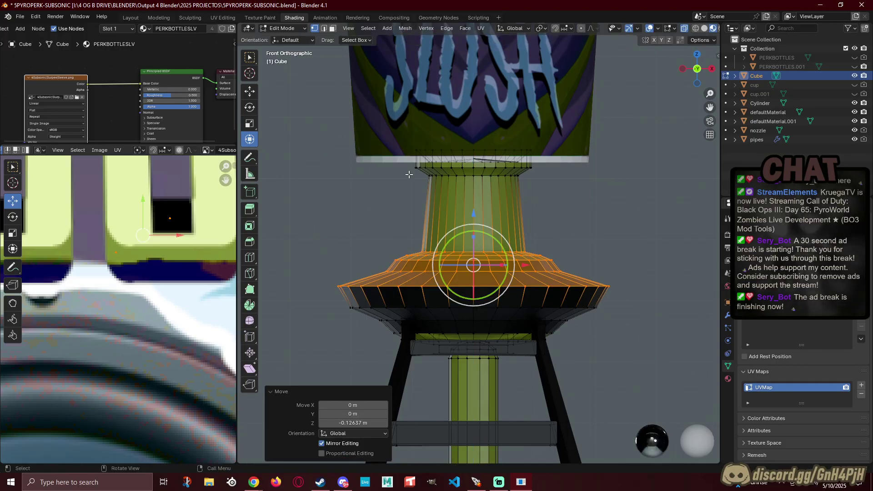
# Step: Select the neck's top rim vertices beneath the large cup and move their UVs onto the black patch of the texture
pyautogui.click(373, 175)
pyautogui.moveTo(365, 175); pyautogui.dragTo(562, 127)
pyautogui.click(363, 183)
pyautogui.moveTo(362, 183); pyautogui.dragTo(574, 123)
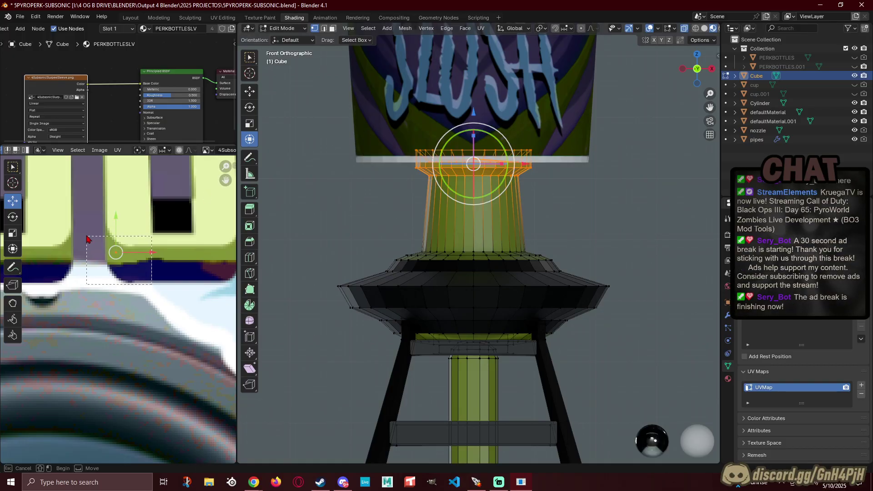
pyautogui.press('g')
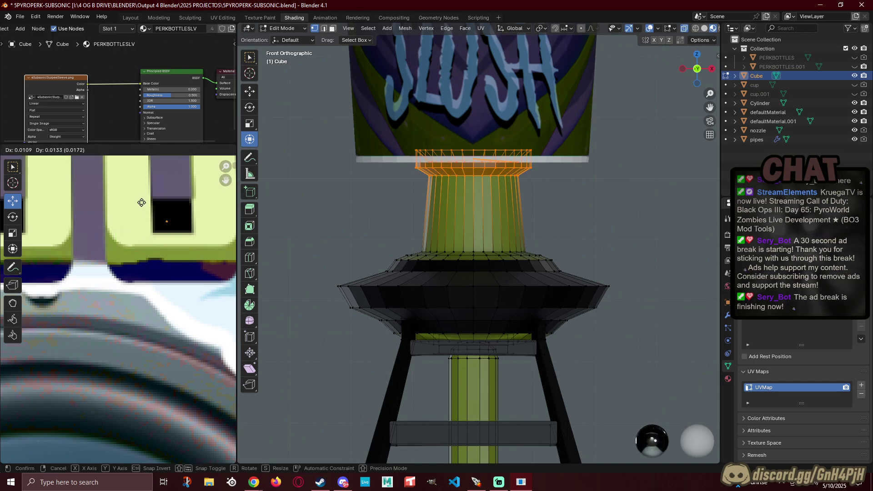
pyautogui.click(142, 204)
pyautogui.press('Tab')
# Step: Examine the whole machine from the front and in perspective, from the cup down to the cabinet base
pyautogui.scroll(-6, 305, 187)
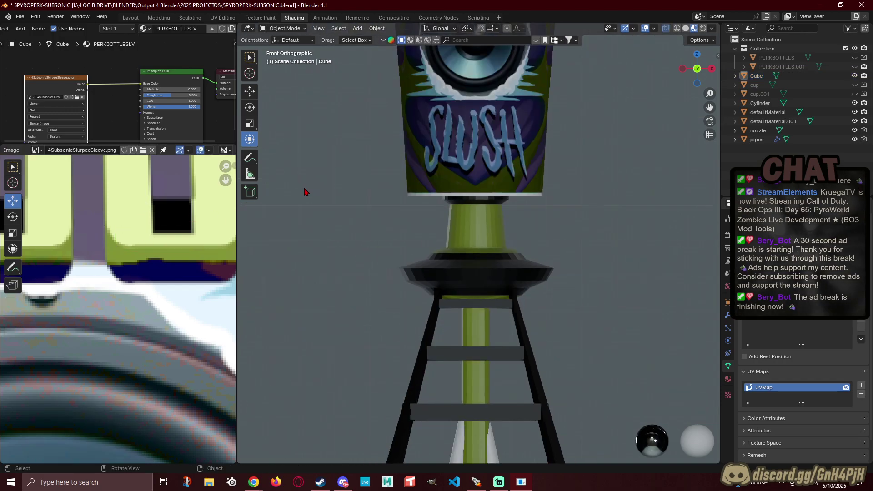
pyautogui.keyDown('shift'); pyautogui.moveTo(420, 271); pyautogui.dragTo(406, 247, button='middle'); pyautogui.keyUp('shift')
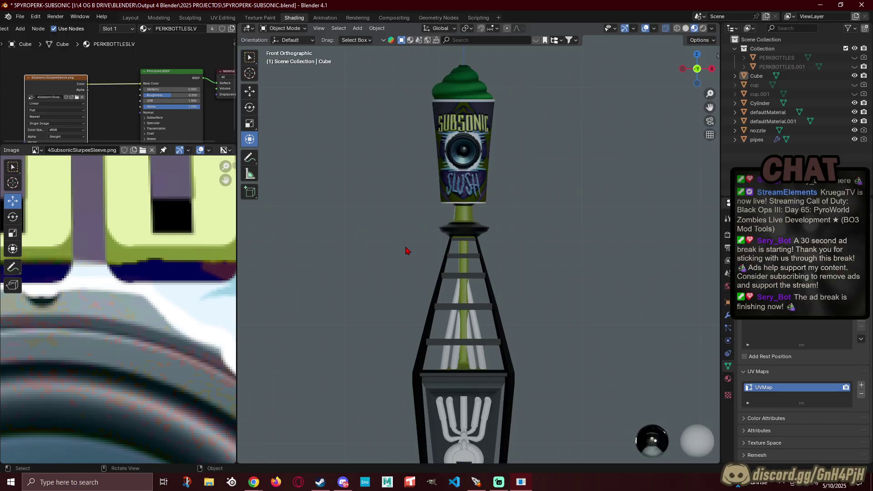
pyautogui.scroll(-2, 406, 250)
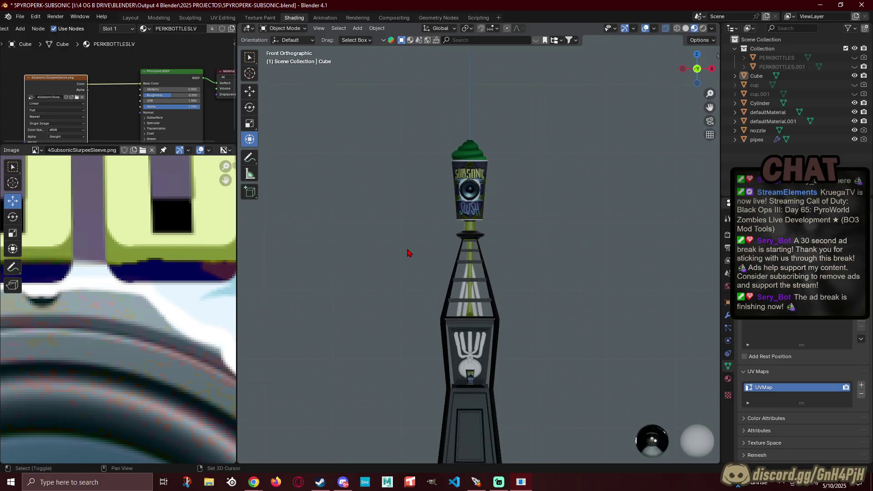
pyautogui.moveTo(404, 217); pyautogui.dragTo(481, 256, button='middle')
pyautogui.scroll(3, 501, 256)
pyautogui.scroll(2, 436, 236)
pyautogui.keyDown('shift'); pyautogui.moveTo(480, 255); pyautogui.dragTo(460, 280, button='middle'); pyautogui.keyUp('shift')
pyautogui.scroll(-3, 460, 280)
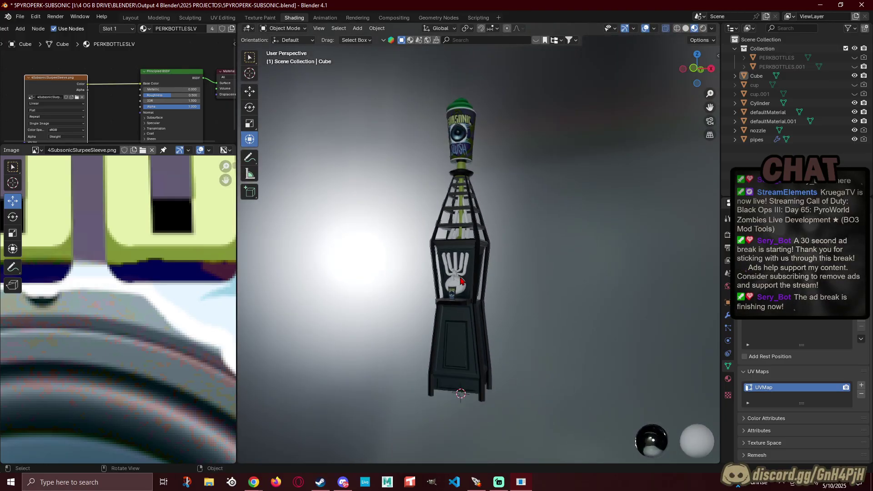
pyautogui.moveTo(386, 277); pyautogui.dragTo(455, 264, button='middle')
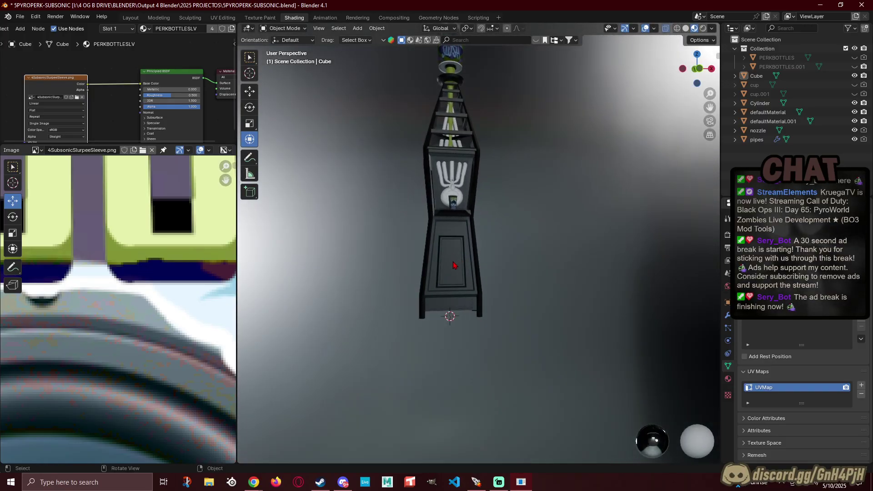
# Step: Select all of the tower mesh and move the cabinet panels' UVs by about -0.032 in X and 0.364 in Y
pyautogui.click(418, 275)
pyautogui.press('Tab')
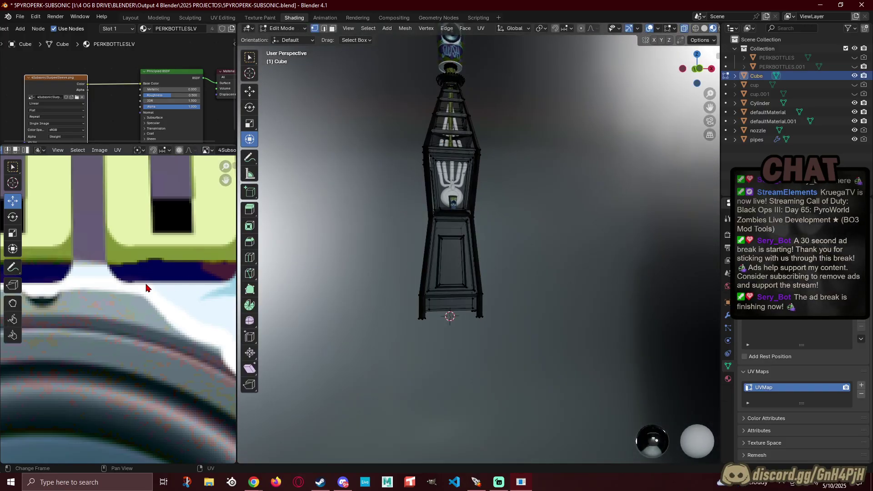
pyautogui.press('a')
pyautogui.scroll(-6, 136, 390)
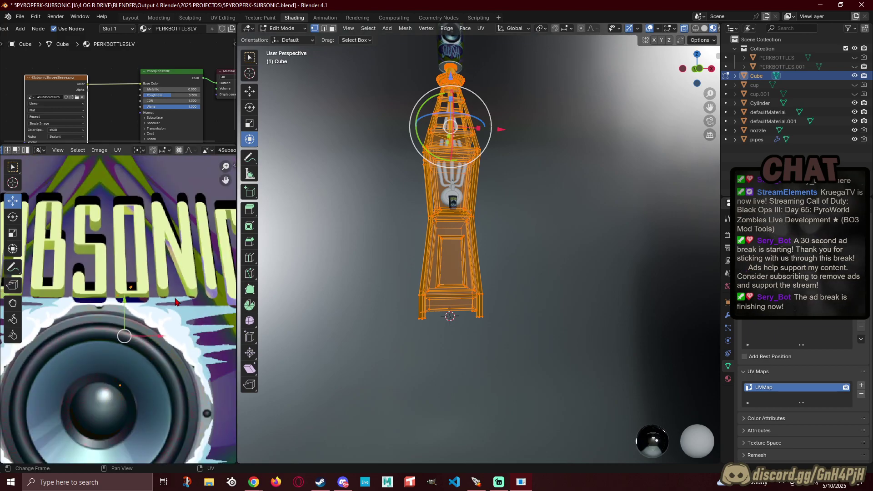
pyautogui.scroll(5, 118, 318)
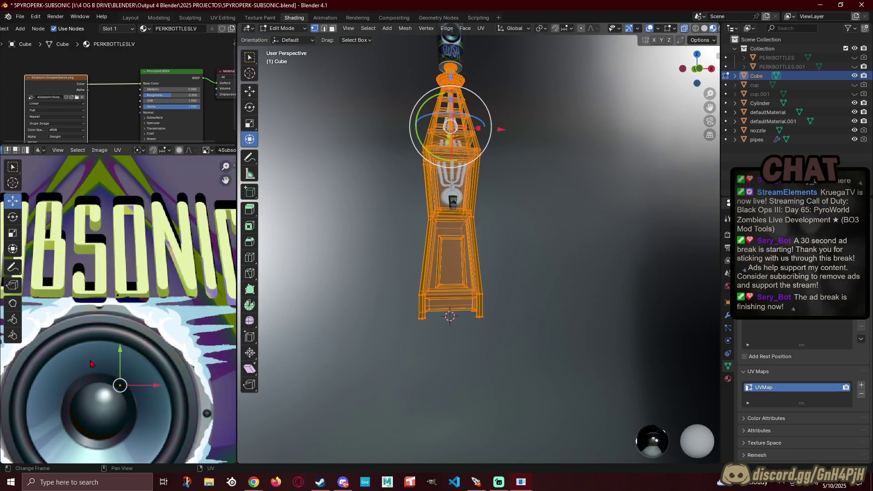
pyautogui.press('g')
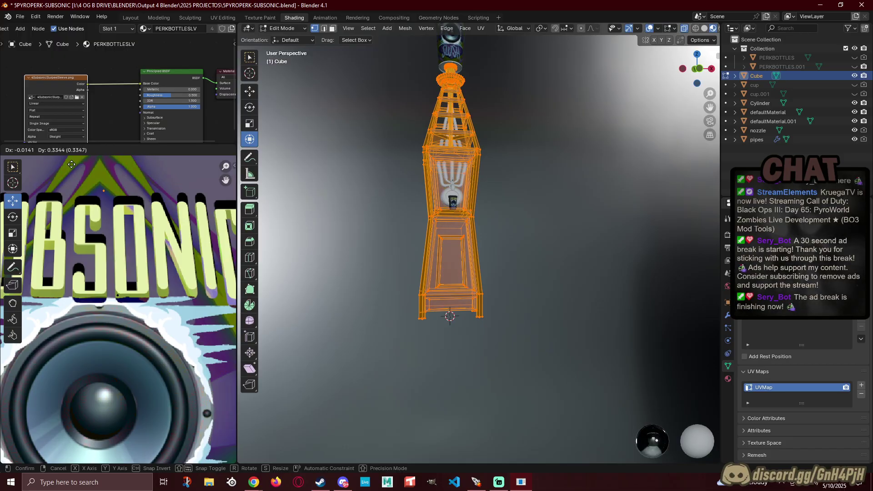
pyautogui.click(72, 455)
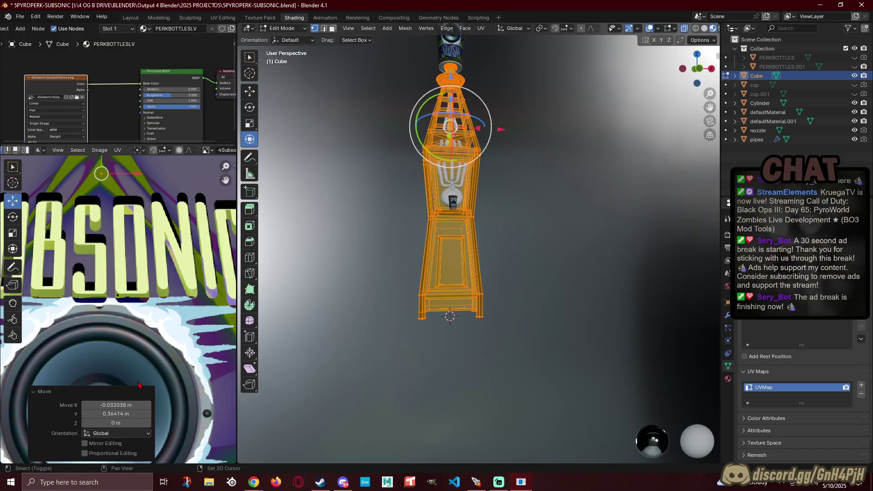
# Step: Move the cabinet panels' UVs beside the texture's speaker, by about -0.261 in X and -0.469 in Y
pyautogui.scroll(-6, 120, 260)
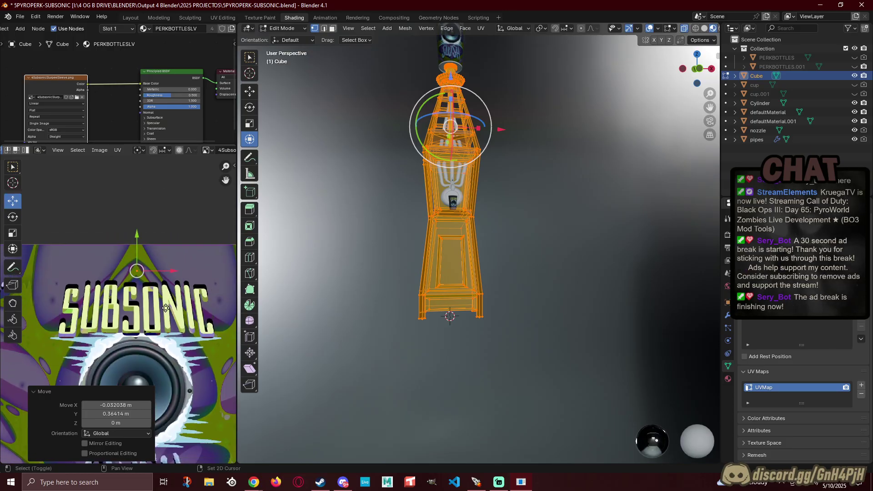
pyautogui.scroll(3, 5, 217)
pyautogui.moveTo(6, 217); pyautogui.dragTo(10, 252, button='middle')
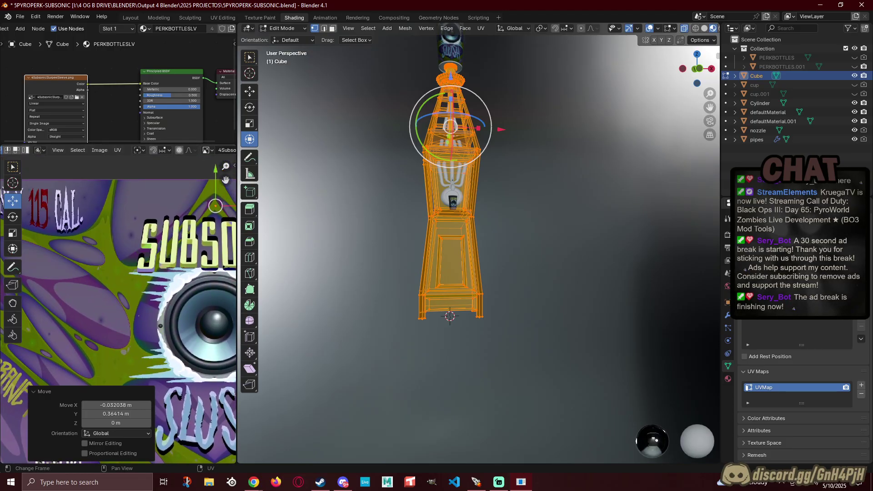
pyautogui.press('g')
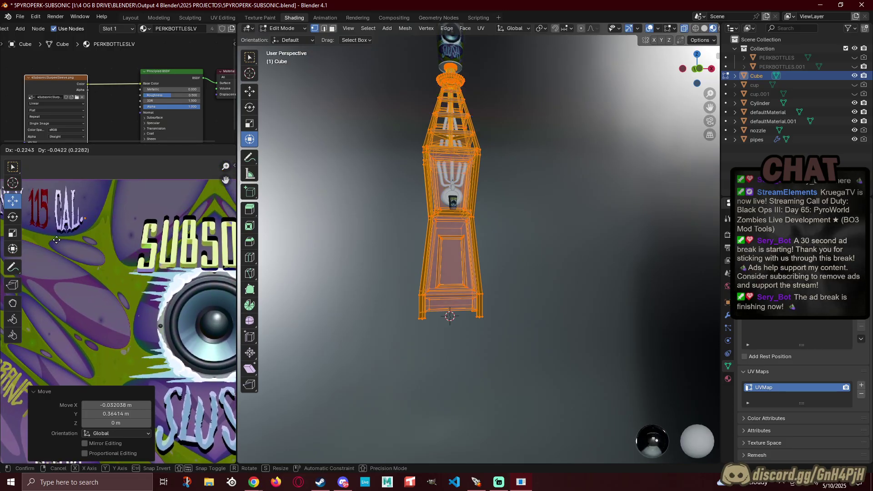
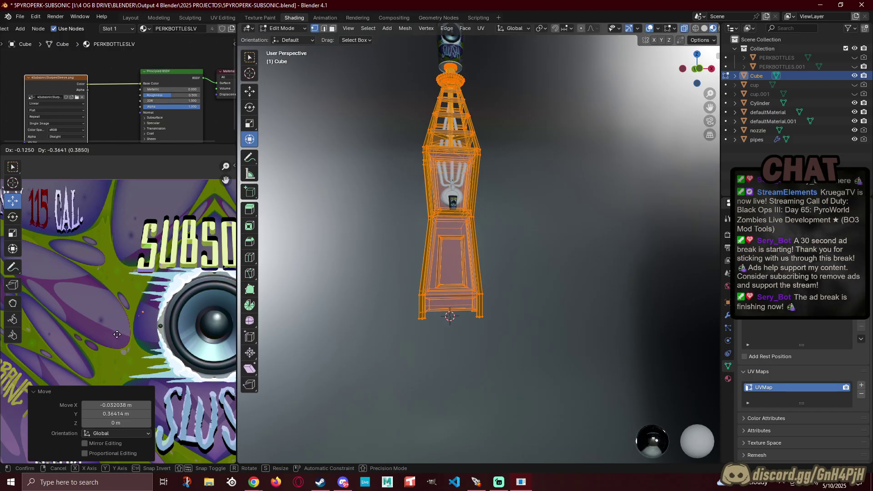
pyautogui.click(113, 364)
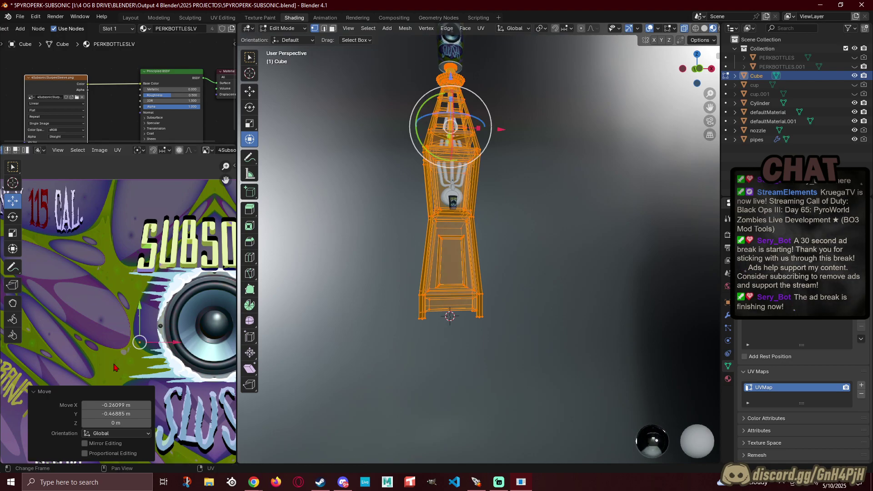
pyautogui.press('Tab')
# Step: Examine the recoloured cabinet panels, the tower frame and the pipe compartment in perspective
pyautogui.moveTo(344, 205); pyautogui.dragTo(399, 293, button='middle')
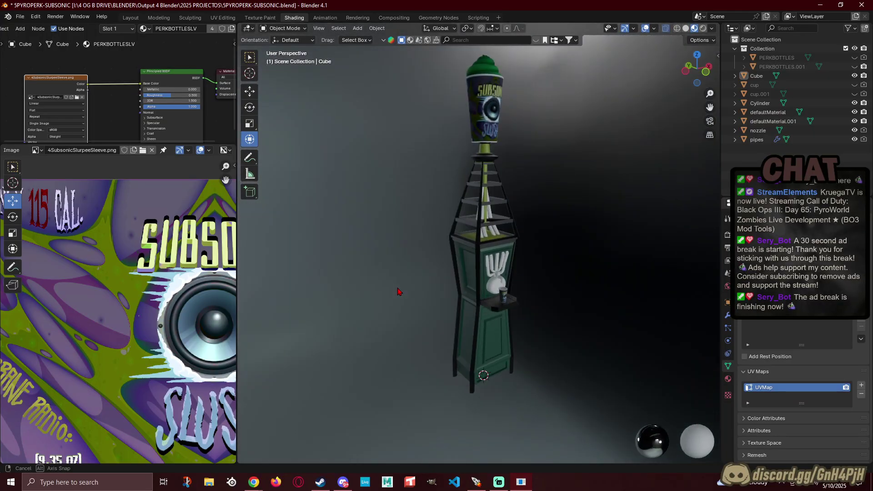
pyautogui.scroll(1, 435, 289)
pyautogui.keyDown('shift'); pyautogui.moveTo(448, 274); pyautogui.dragTo(455, 315, button='middle'); pyautogui.keyUp('shift')
pyautogui.scroll(2, 497, 288)
pyautogui.keyDown('shift'); pyautogui.moveTo(473, 356); pyautogui.dragTo(511, 328, button='middle'); pyautogui.keyUp('shift')
pyautogui.moveTo(510, 327); pyautogui.dragTo(490, 337, button='middle')
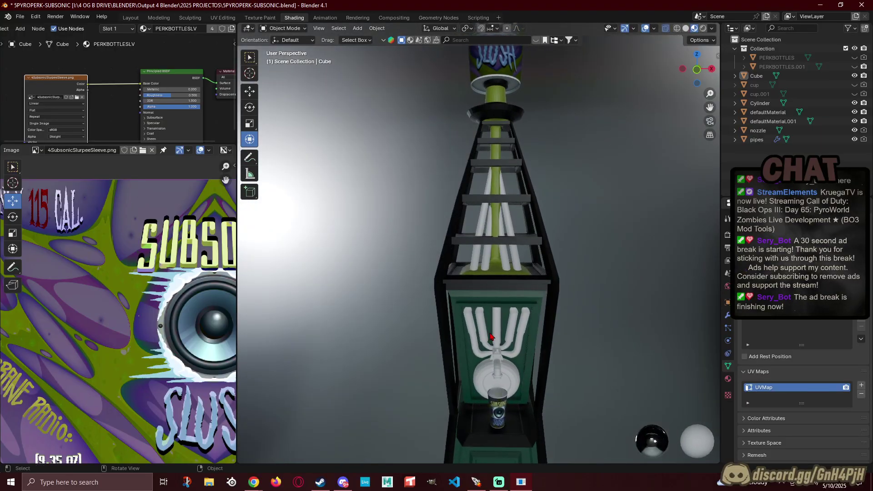
# Step: Inspect the nozzle's mesh up close in Edit Mode, including its joint with the surrounding pipes
pyautogui.click(498, 328)
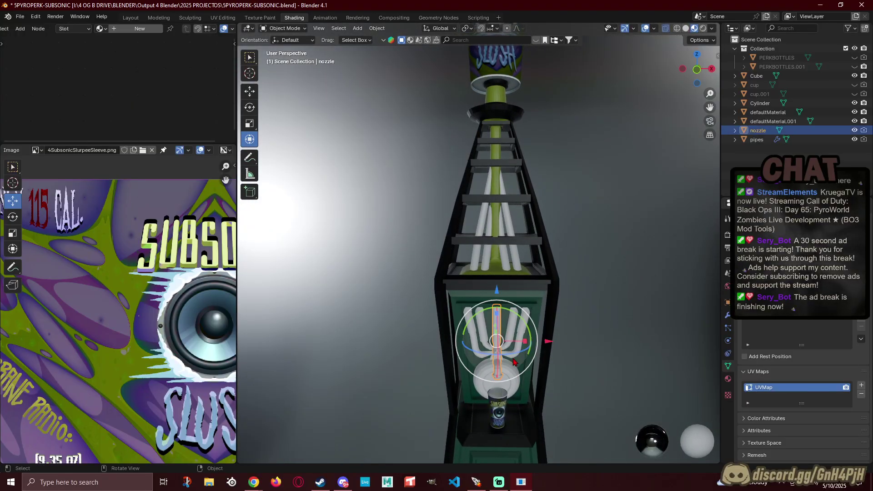
pyautogui.press('Tab')
pyautogui.scroll(4, 400, 340)
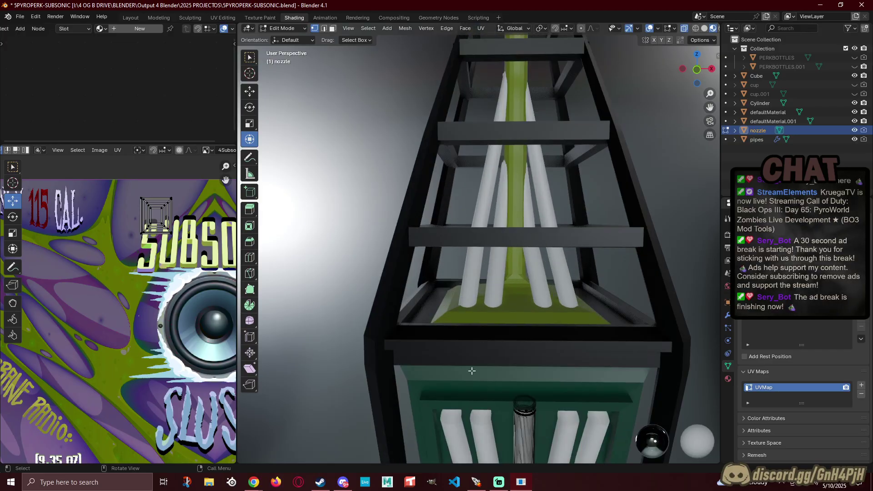
pyautogui.keyDown('shift'); pyautogui.moveTo(468, 363); pyautogui.dragTo(373, 254, button='middle'); pyautogui.keyUp('shift')
pyautogui.moveTo(509, 334); pyautogui.dragTo(564, 327, button='middle')
pyautogui.scroll(3, 564, 327)
pyautogui.keyDown('shift'); pyautogui.moveTo(618, 330); pyautogui.dragTo(534, 318, button='middle'); pyautogui.keyUp('shift')
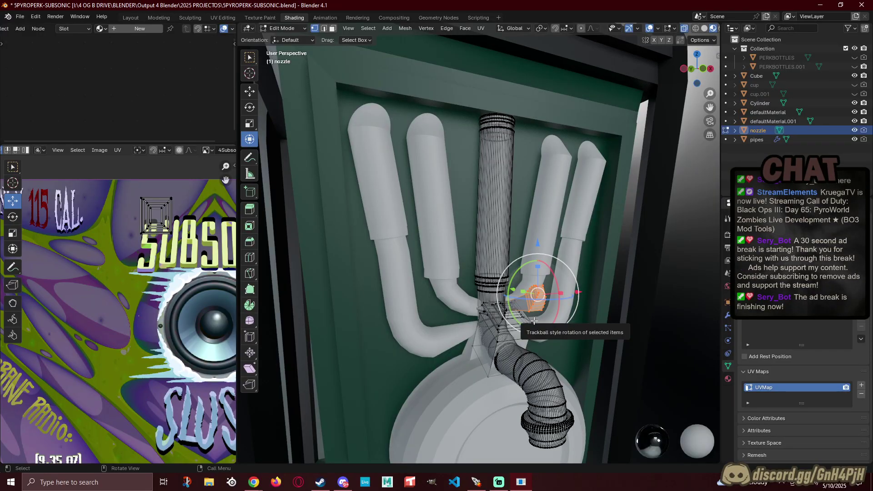
pyautogui.moveTo(519, 282); pyautogui.dragTo(448, 202, button='middle')
pyautogui.press('Tab')
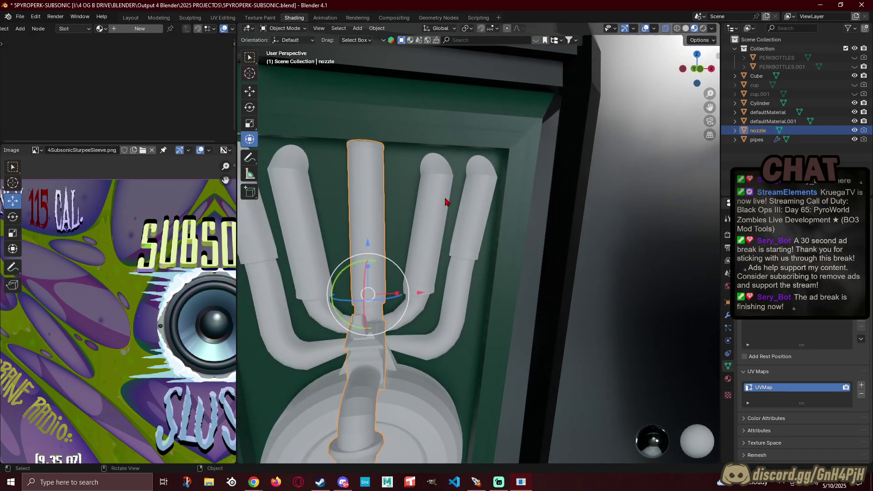
# Step: Compare the nozzle's straight upper tube with the four bent pipes around it in Object Mode
pyautogui.keyDown('shift'); pyautogui.moveTo(318, 187); pyautogui.dragTo(418, 202, button='middle'); pyautogui.keyUp('shift')
pyautogui.scroll(4, 409, 209)
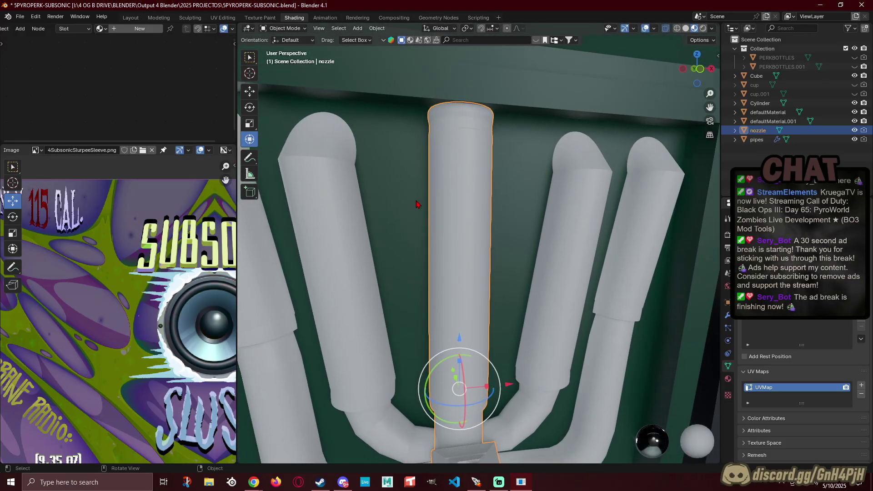
pyautogui.scroll(-3, 418, 207)
pyautogui.scroll(2, 423, 216)
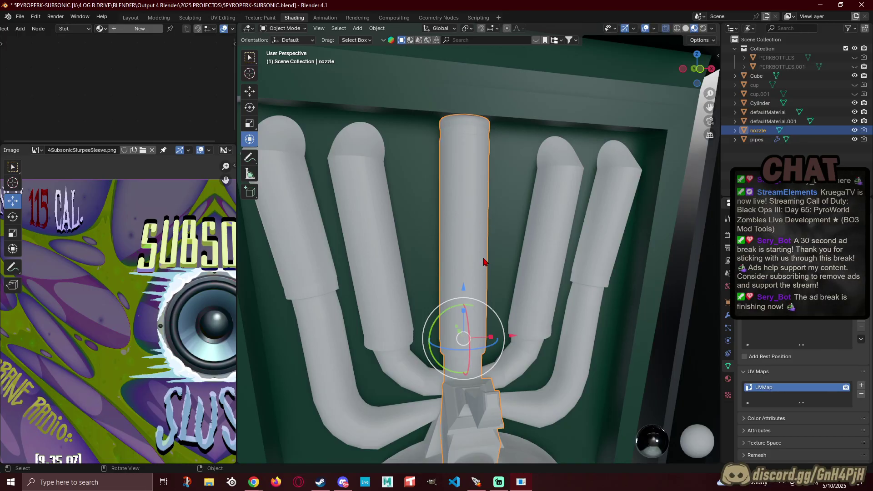
pyautogui.scroll(-5, 485, 263)
pyautogui.moveTo(485, 254); pyautogui.dragTo(475, 241, button='middle')
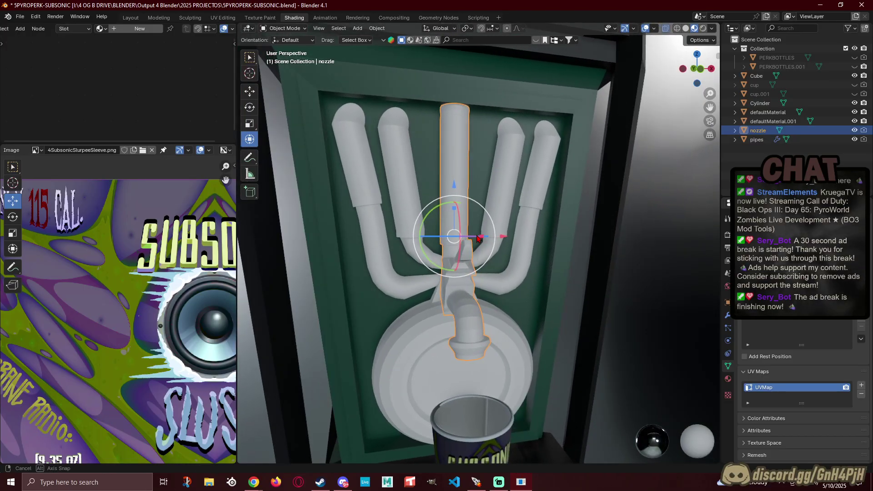
pyautogui.click(523, 259)
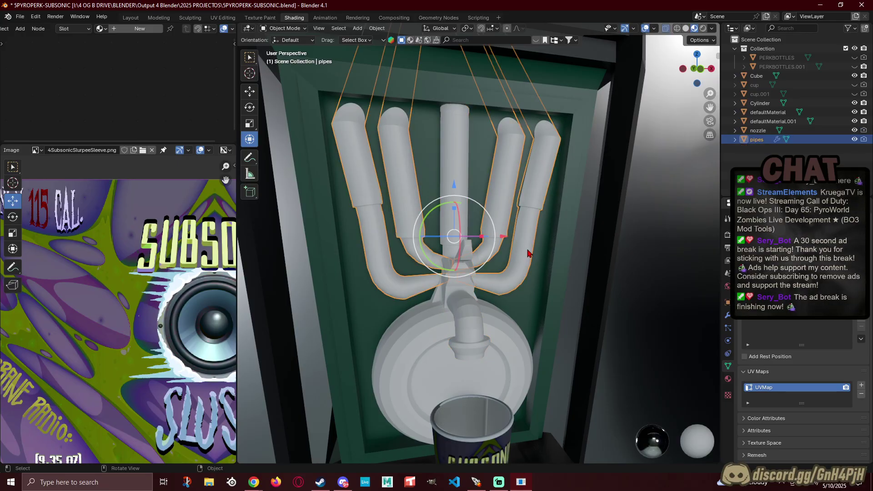
pyautogui.click(625, 256)
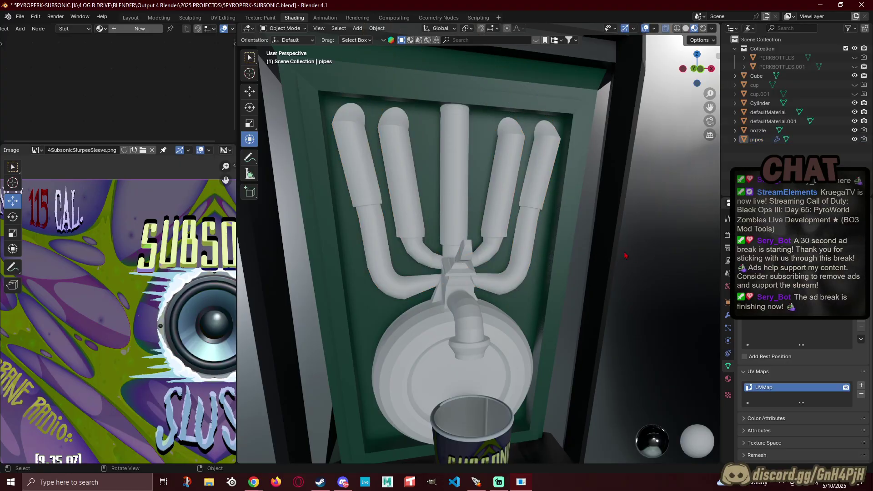
# Step: Open the nozzle's mesh for editing in front orthographic view, framed on its straight upper tube
pyautogui.click(458, 223)
pyautogui.press('Tab')
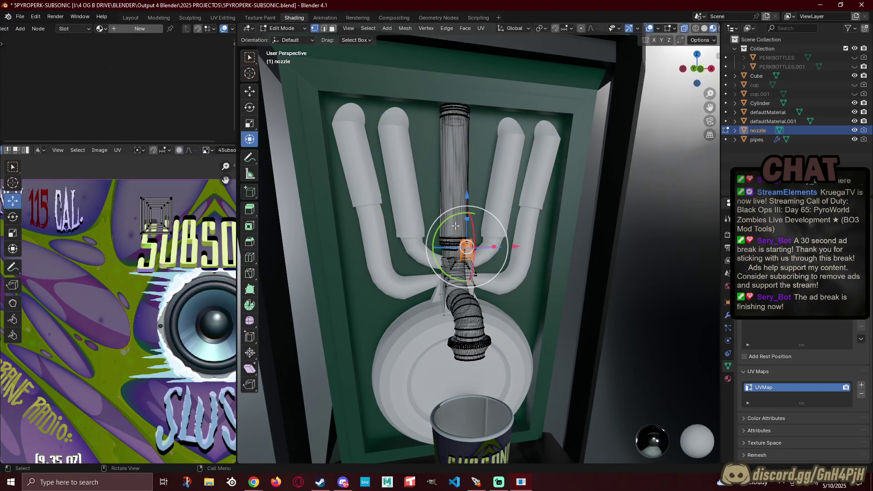
pyautogui.click(699, 68)
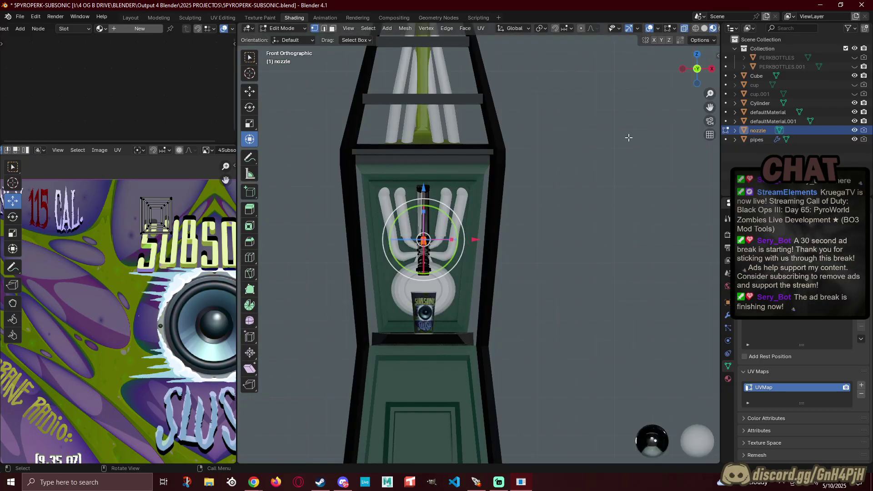
pyautogui.scroll(8, 409, 205)
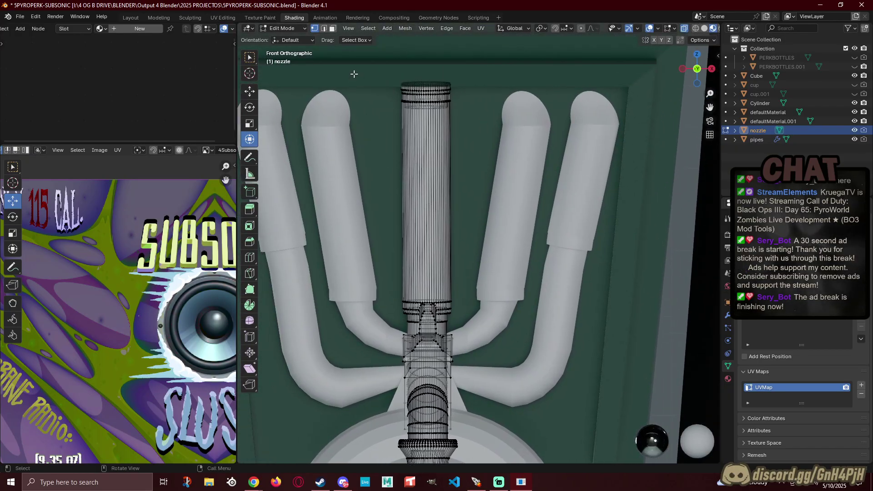
# Step: Try to collapse the UVs of the nozzle tube's upper rim into one point with a scale of 0
pyautogui.moveTo(354, 73); pyautogui.dragTo(514, 125)
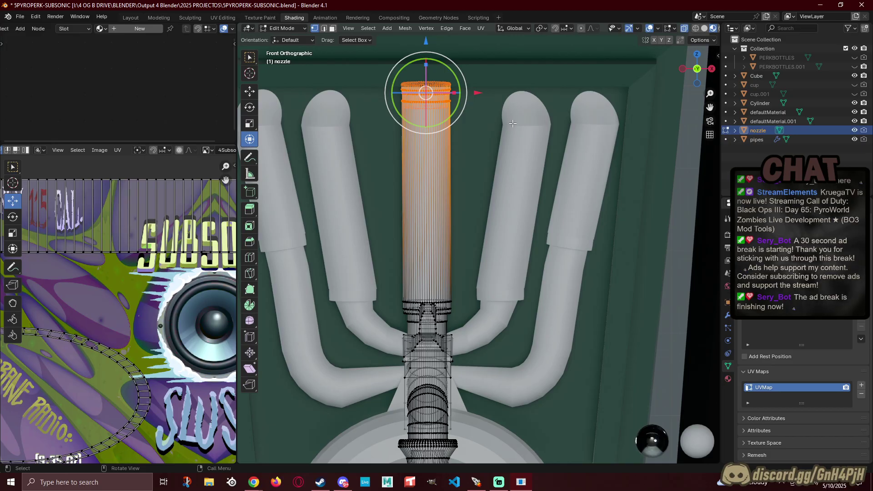
pyautogui.scroll(-3, 325, 164)
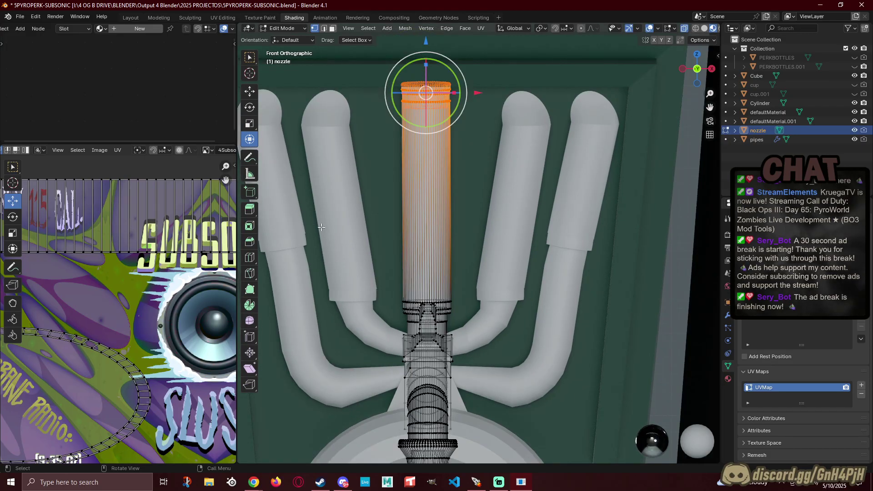
pyautogui.scroll(-3, 180, 334)
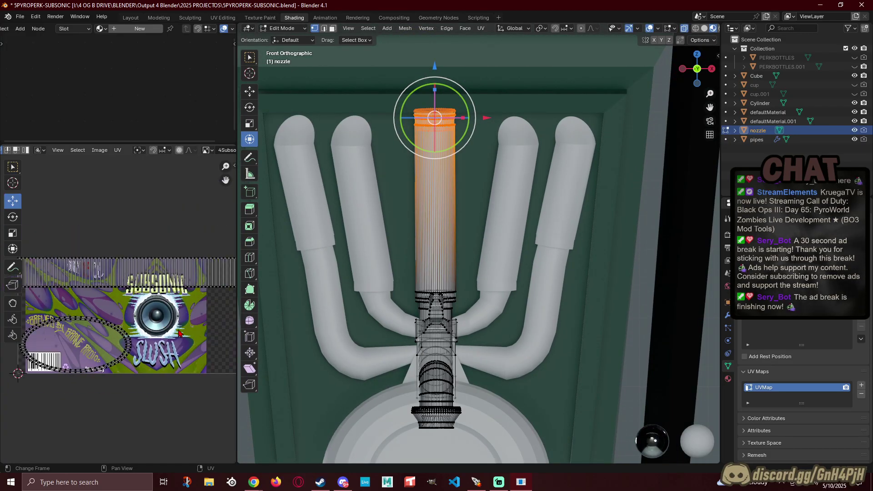
pyautogui.press('a')
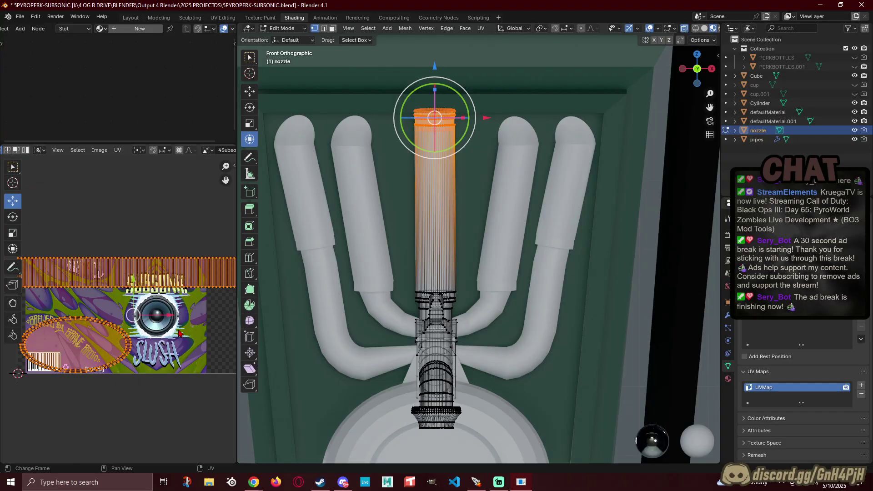
pyautogui.press('s')
pyautogui.press('0')
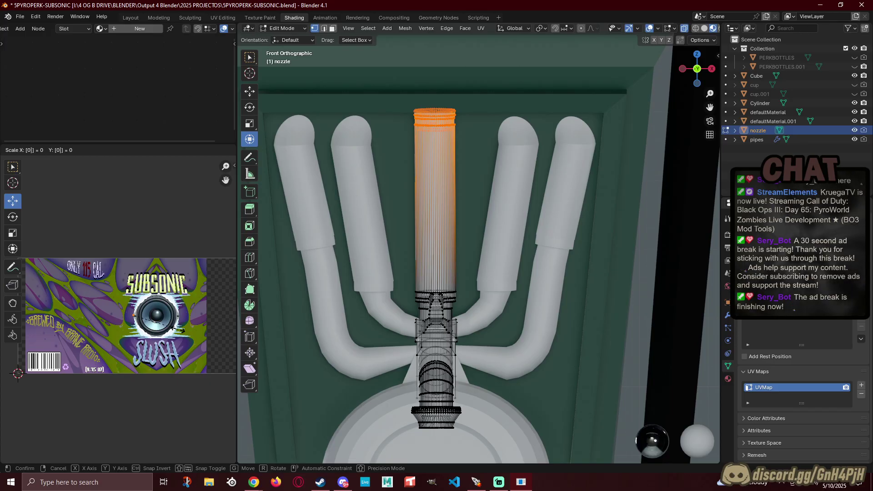
pyautogui.press('Return')
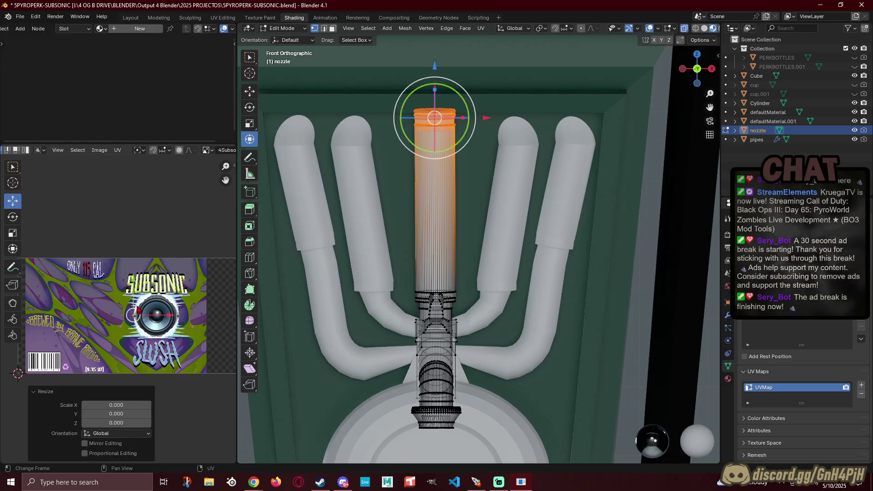
pyautogui.hotkey('ctrl', 'z')
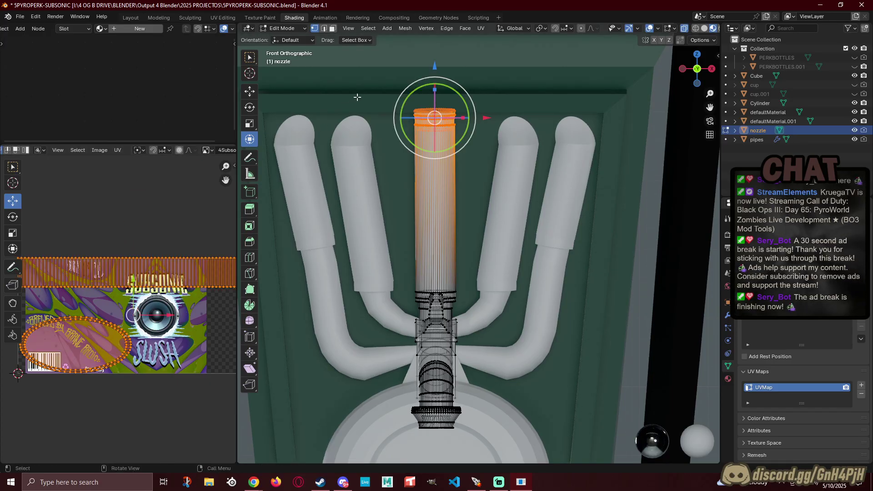
# Step: Assign the existing PERKBOTTLESLV material to the nozzle and return to editing its mesh
pyautogui.press('Tab')
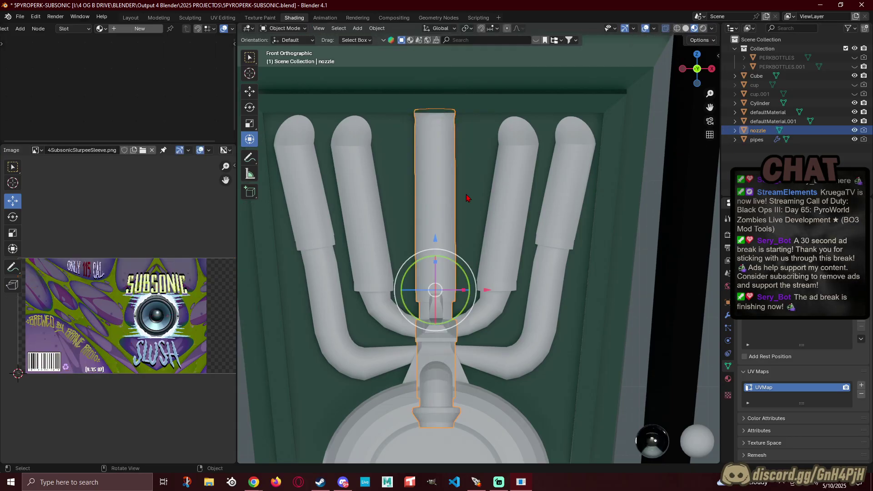
pyautogui.click(100, 29)
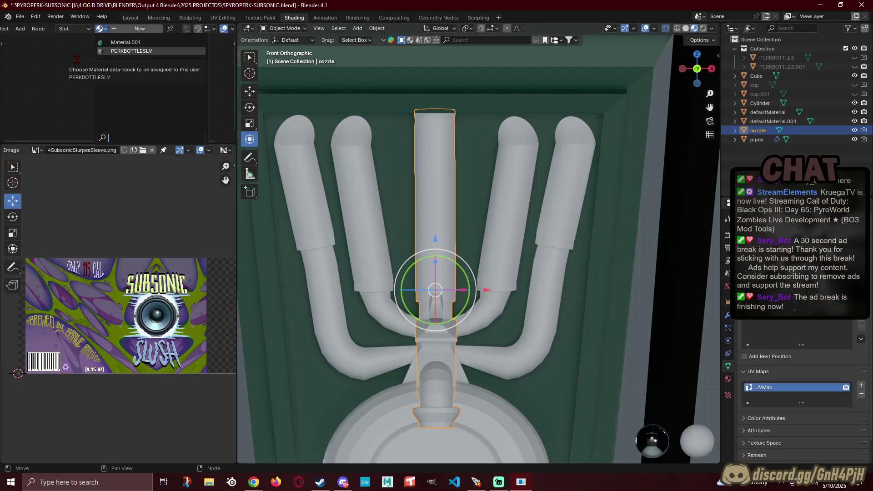
pyautogui.click(117, 51)
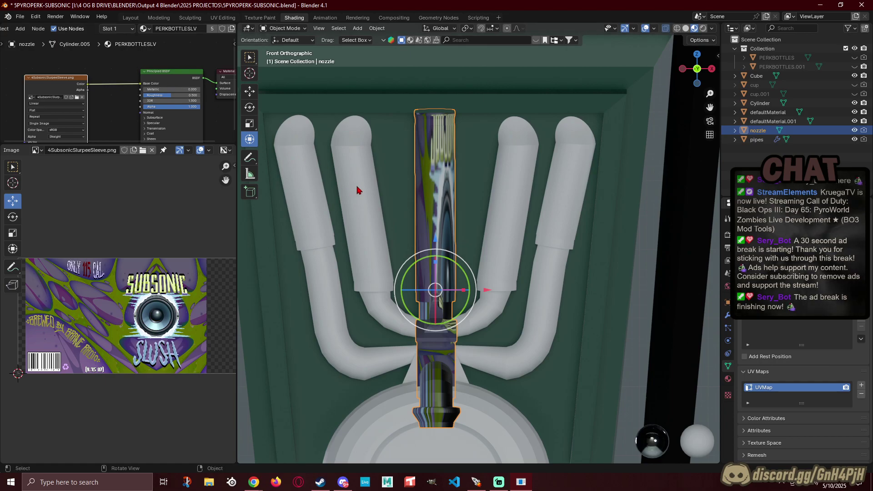
pyautogui.press('Tab')
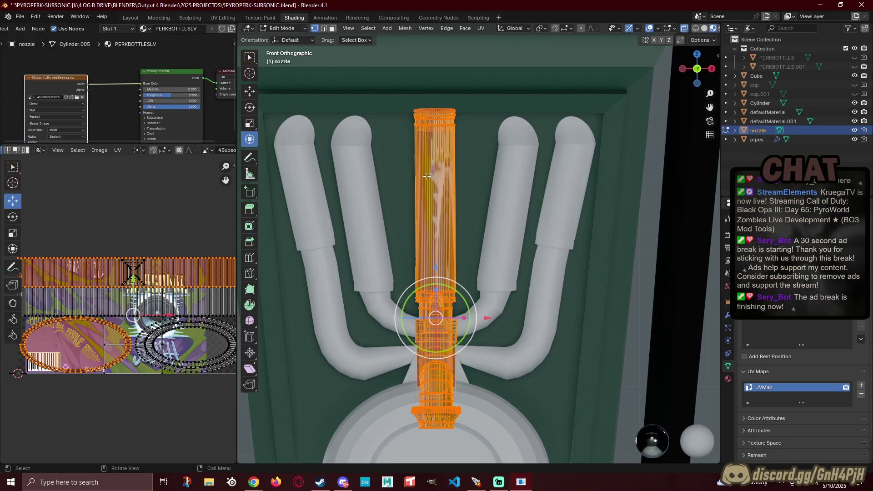
# Step: Try scaling the tube's upper rim to 0 on the mesh, and try the same scale on its UVs
pyautogui.hotkey('alt', 'a')
pyautogui.moveTo(375, 96); pyautogui.dragTo(487, 141)
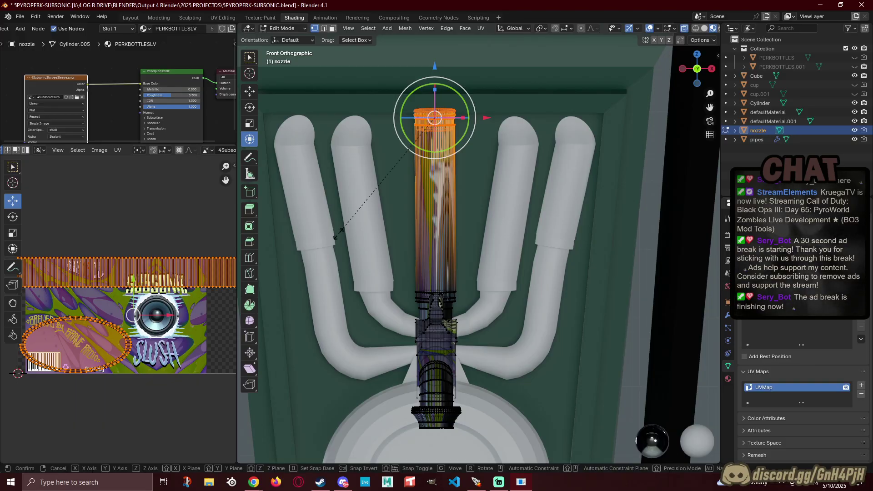
pyautogui.write('s0')
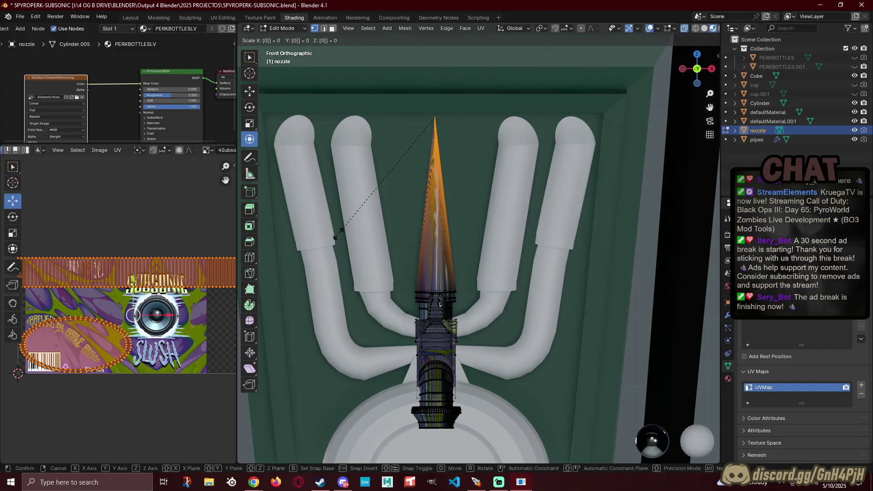
pyautogui.press('Return')
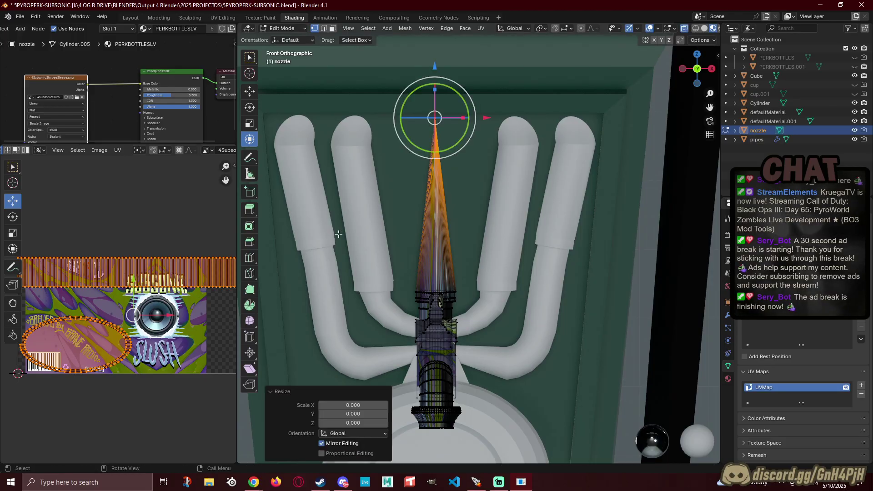
pyautogui.hotkey('ctrl', 'z')
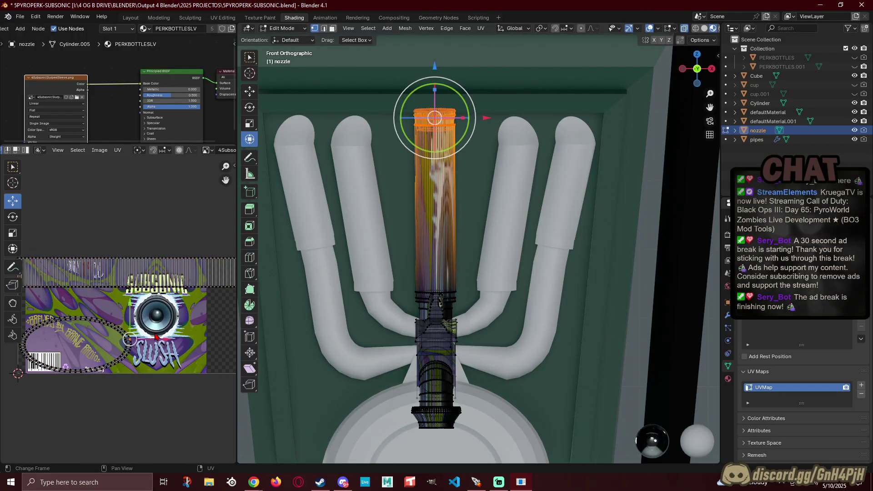
pyautogui.write('a')
pyautogui.write('s0')
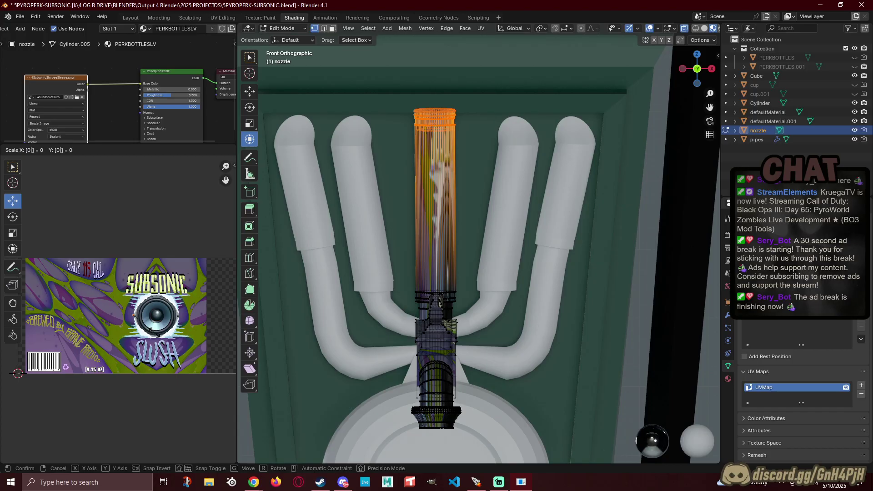
pyautogui.press('Return')
pyautogui.press('g')
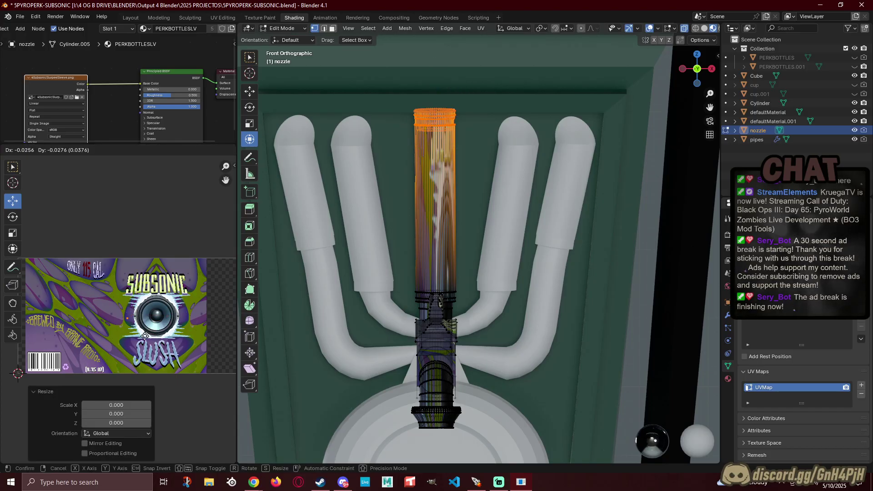
pyautogui.rightClick(174, 336)
pyautogui.hotkey('ctrl', 'z')
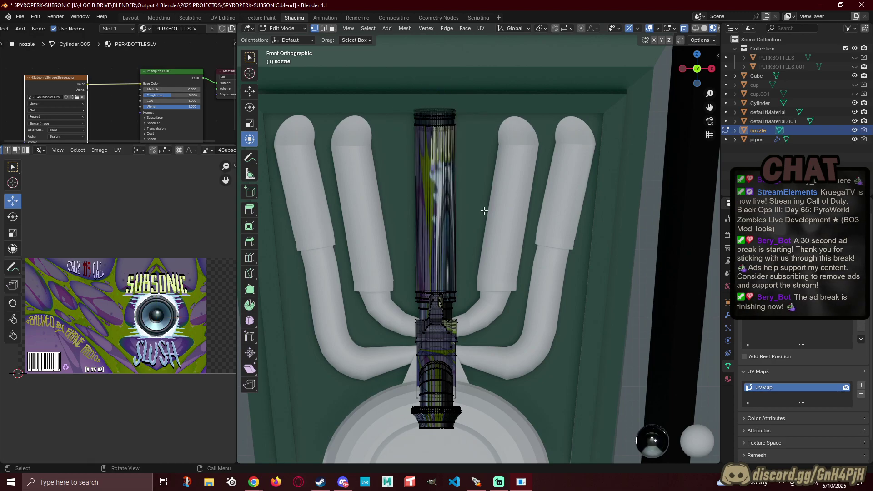
# Step: Select the long straight section of the nozzle's tube between its upper rim and lower collar
pyautogui.moveTo(408, 120); pyautogui.dragTo(457, 168)
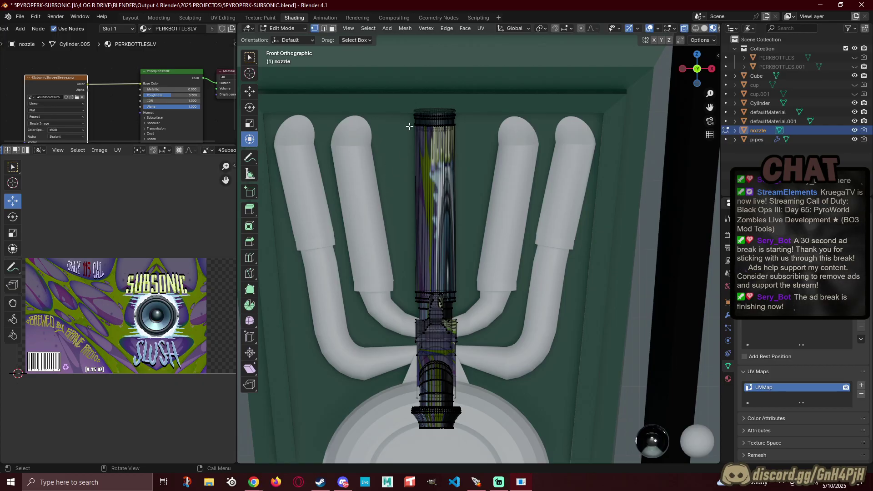
pyautogui.moveTo(409, 121); pyautogui.dragTo(471, 290)
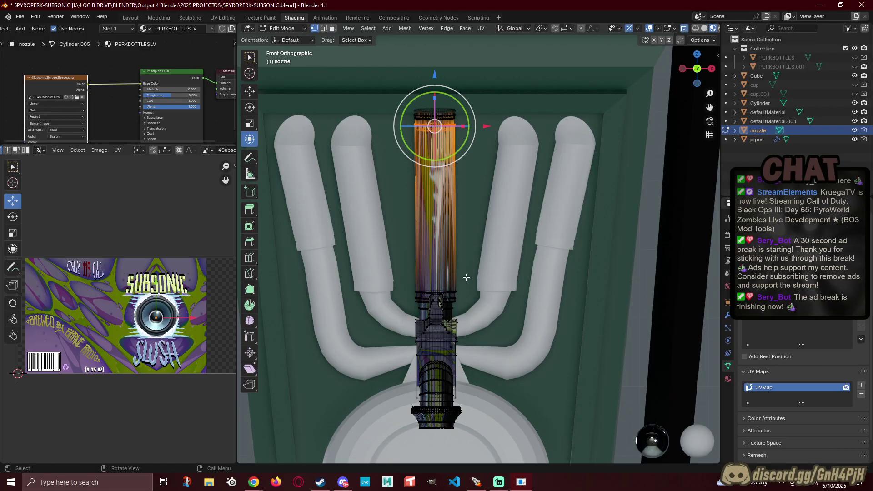
pyautogui.scroll(5, 464, 280)
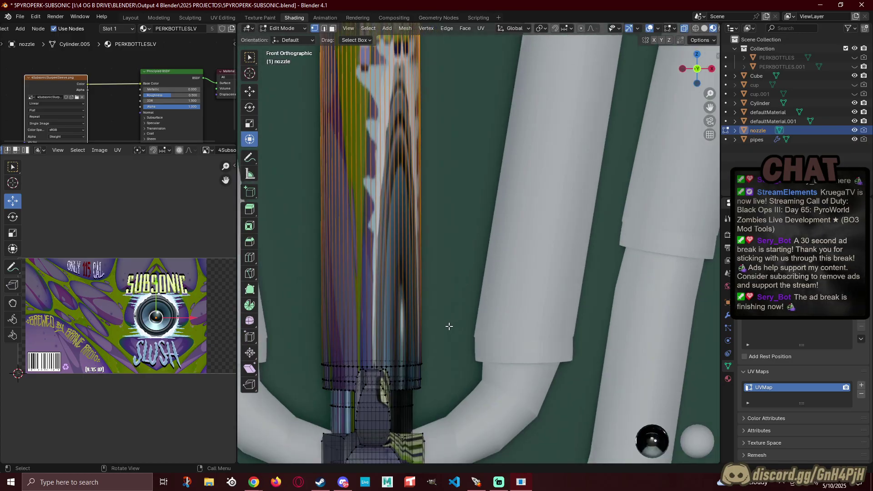
pyautogui.keyDown('shift'); pyautogui.moveTo(357, 322); pyautogui.dragTo(405, 267, button='middle'); pyautogui.keyUp('shift')
pyautogui.scroll(3, 401, 282)
pyautogui.moveTo(299, 267); pyautogui.dragTo(530, 319)
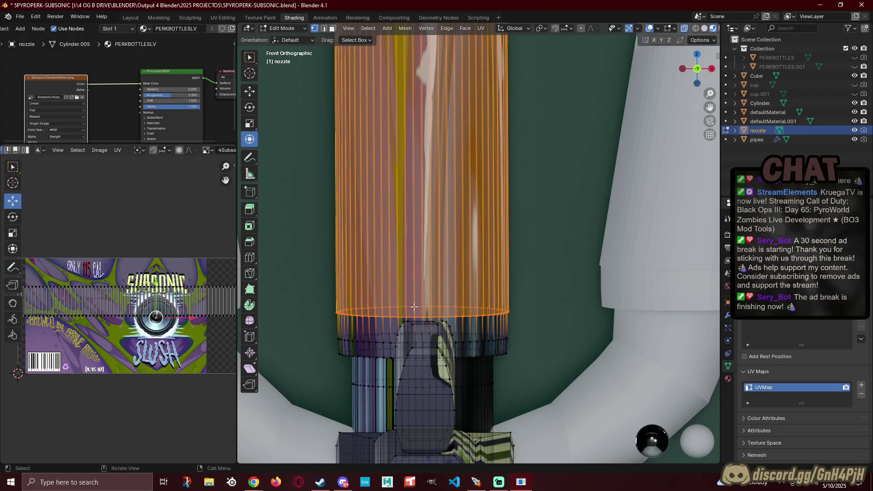
# Step: Collapse the straight tube's UVs to a point with scale 0 and move them about 0.232 in X and 0.079 in Y
pyautogui.press('a')
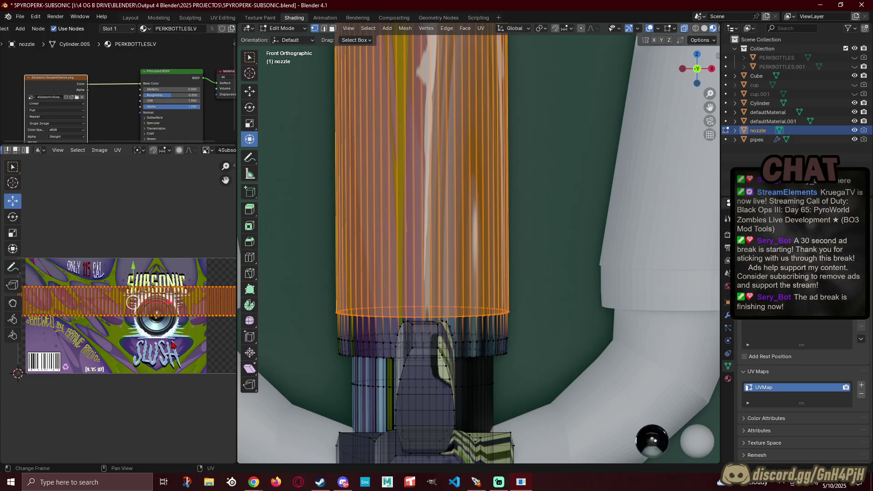
pyautogui.press('s')
pyautogui.press('0')
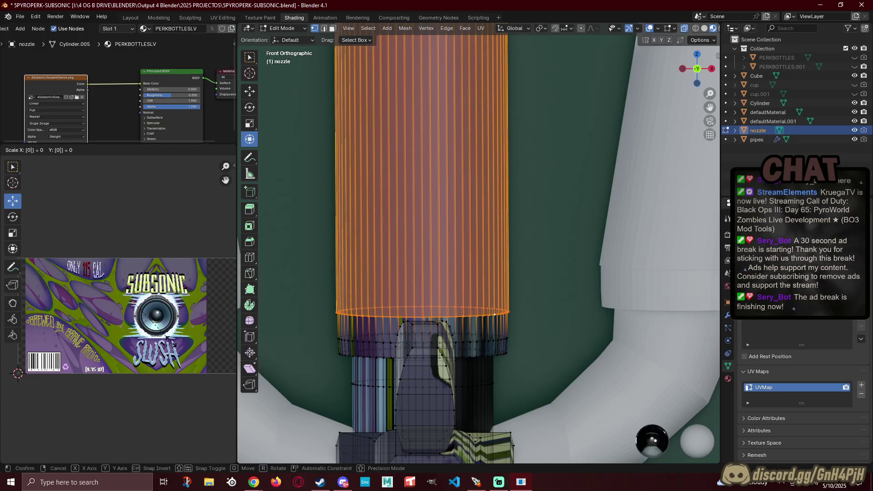
pyautogui.press('Return')
pyautogui.press('g')
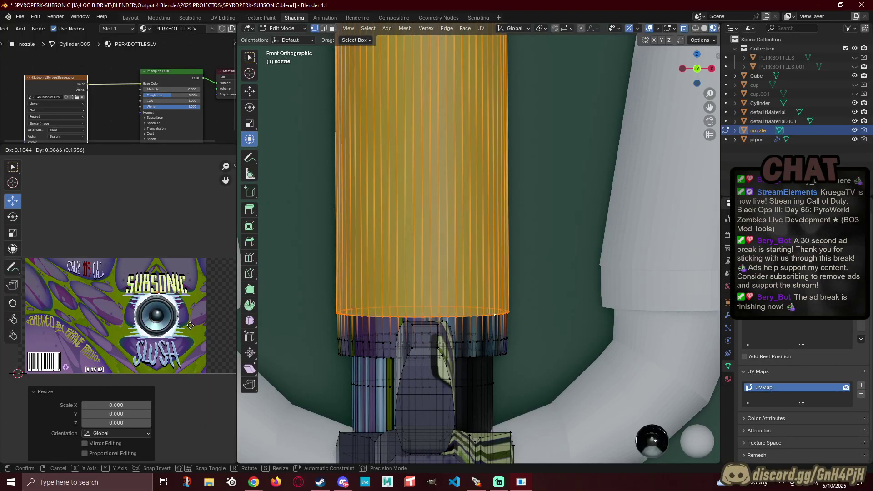
pyautogui.click(192, 326)
# Step: Nudge the tube's collapsed UVs about 0.005 along Y onto the green lower edge of the SUBSONIC lettering, and clear the selection
pyautogui.scroll(6, 188, 319)
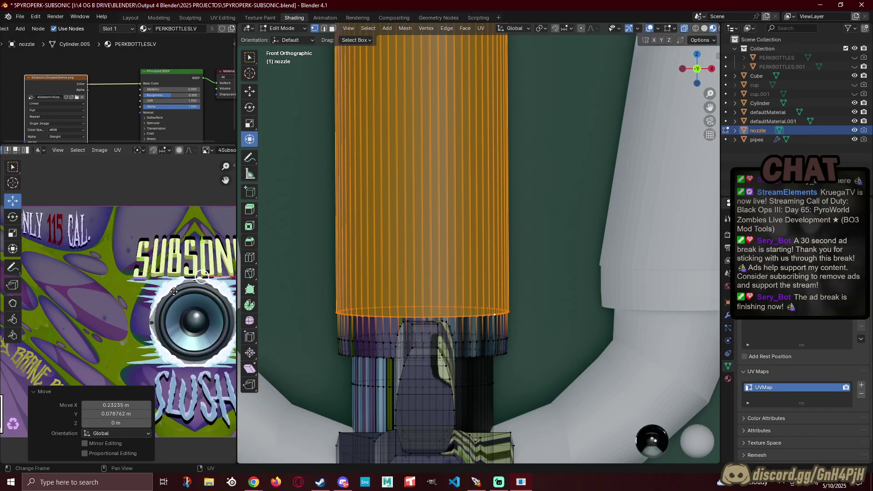
pyautogui.scroll(-3, 181, 284)
pyautogui.scroll(6, 102, 345)
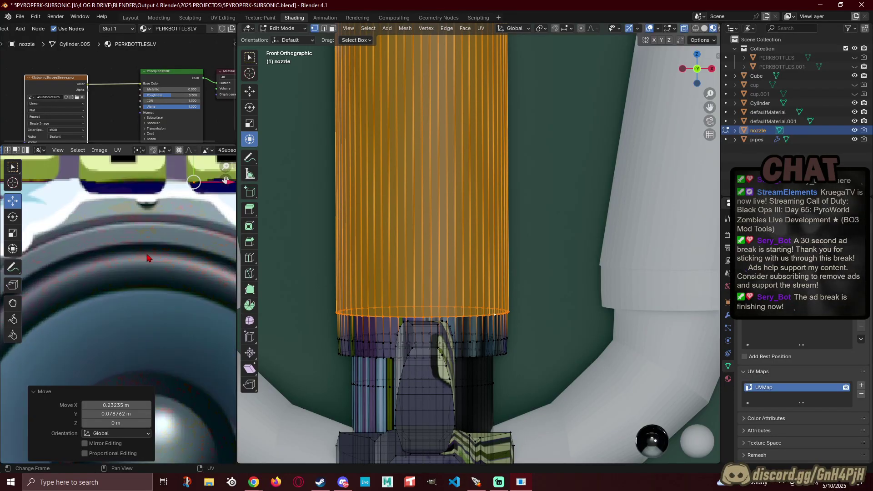
pyautogui.press('g')
pyautogui.press('y')
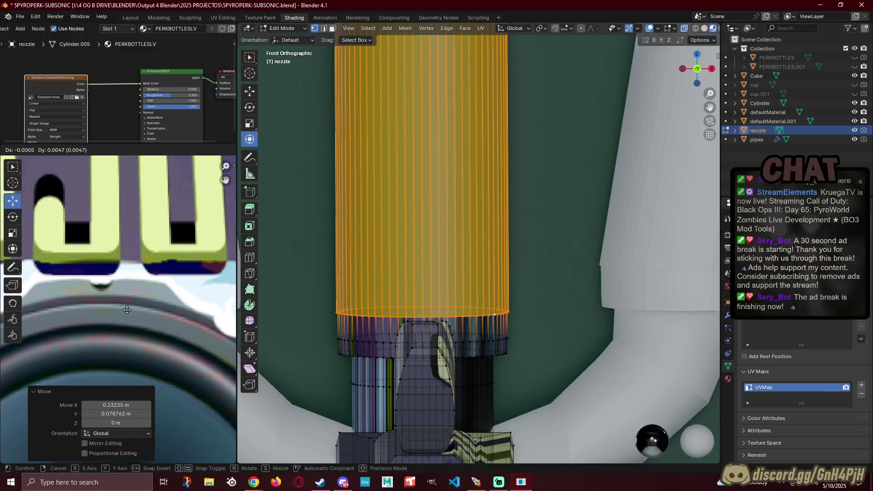
pyautogui.click(132, 313)
pyautogui.click(290, 247)
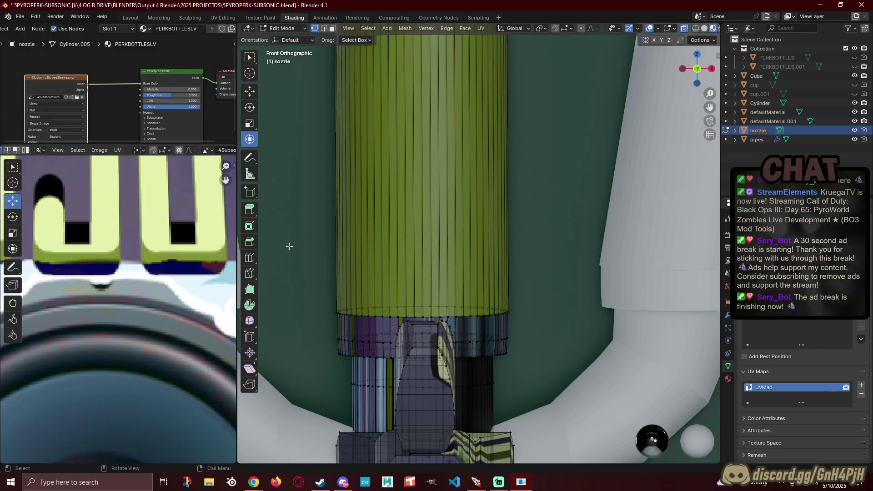
# Step: Examine the recoloured tube's lower collar and the neighbouring pipes in perspective, and reopen the nozzle's mesh for editing
pyautogui.scroll(-5, 295, 242)
pyautogui.press('Tab')
pyautogui.moveTo(336, 230); pyautogui.dragTo(446, 271, button='middle')
pyautogui.scroll(4, 499, 221)
pyautogui.scroll(2, 445, 272)
pyautogui.keyDown('shift'); pyautogui.moveTo(384, 289); pyautogui.dragTo(409, 293, button='middle'); pyautogui.keyUp('shift')
pyautogui.scroll(3, 409, 291)
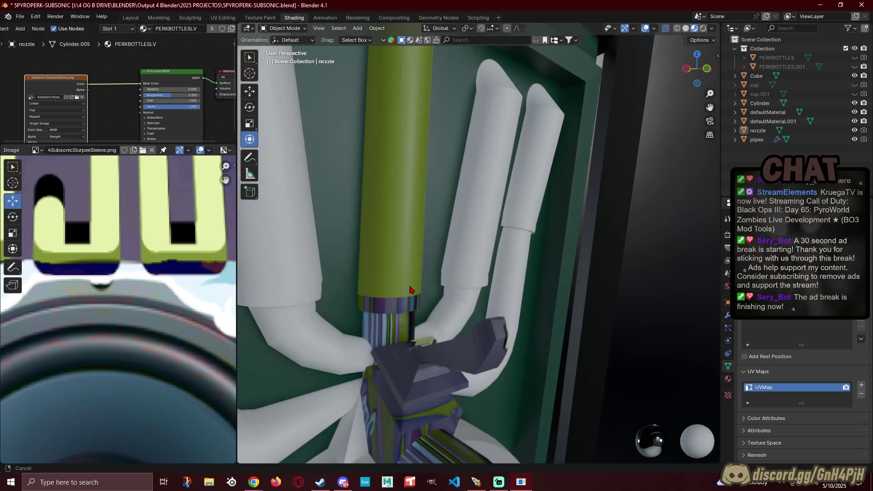
pyautogui.keyDown('shift'); pyautogui.moveTo(386, 346); pyautogui.dragTo(393, 295, button='middle'); pyautogui.keyUp('shift')
pyautogui.scroll(3, 386, 287)
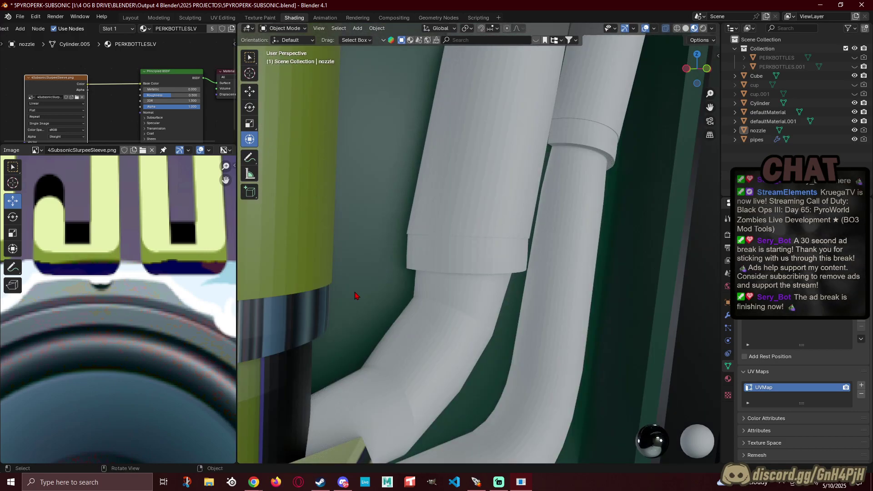
pyautogui.scroll(-3, 356, 296)
pyautogui.press('Tab')
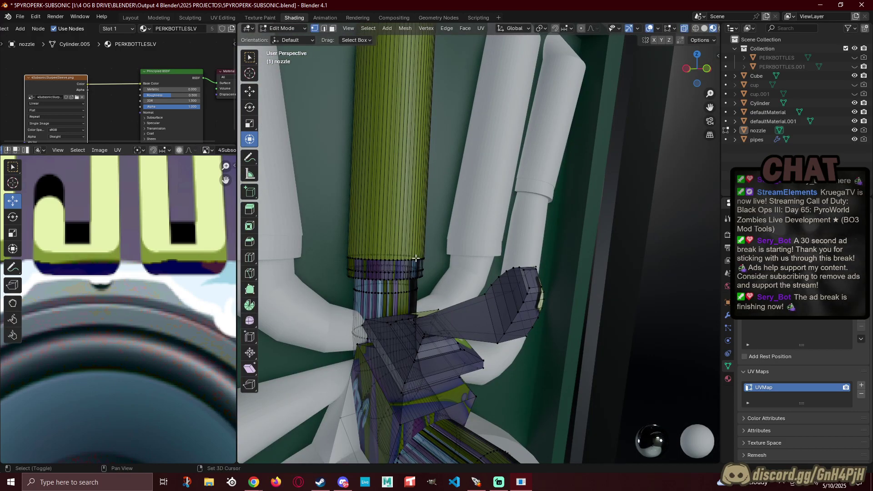
# Step: Select the nozzle tube's lower collar, from its upper edge down to where the narrower pipe begins
pyautogui.scroll(2, 416, 258)
pyautogui.scroll(3, 463, 233)
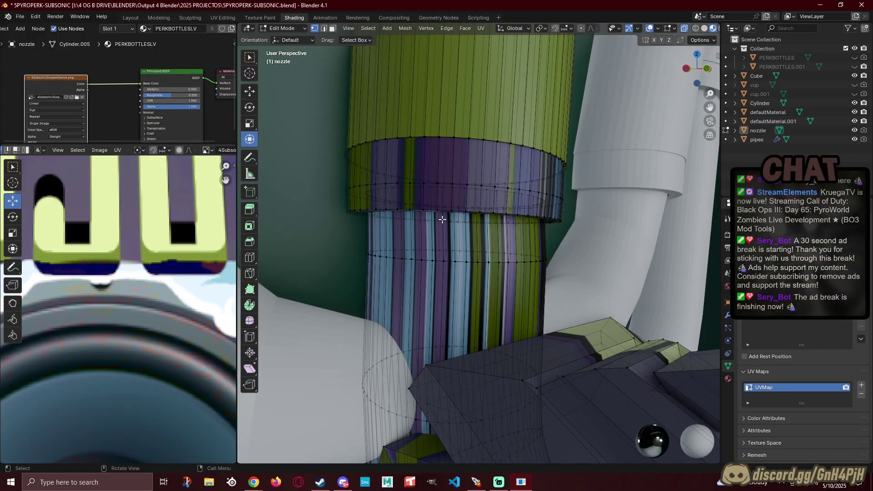
pyautogui.moveTo(300, 108); pyautogui.dragTo(599, 226)
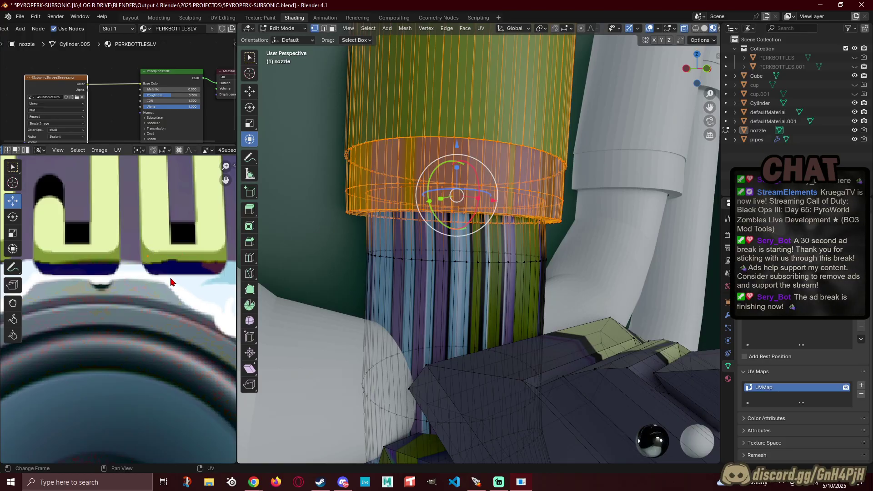
# Step: Try moving the collar's UVs about 0.025 in X and 0.014 in Y on the sleeve texture, and undo that move
pyautogui.press('g')
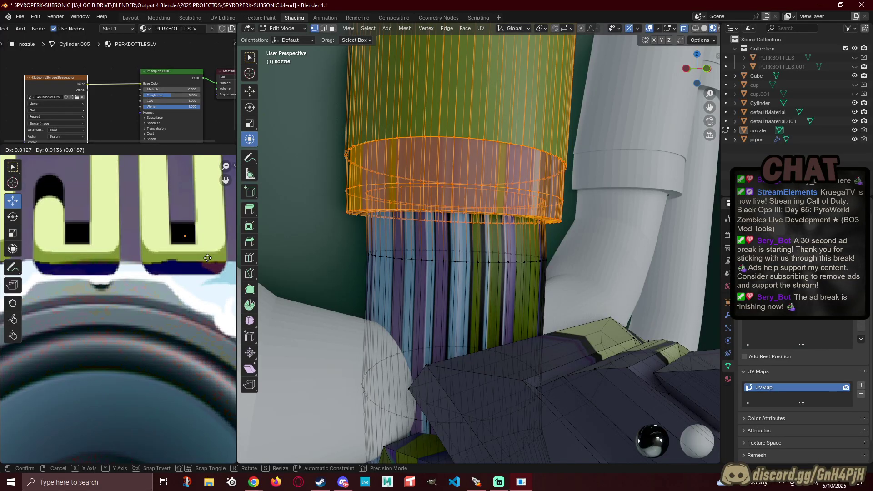
pyautogui.click(209, 260)
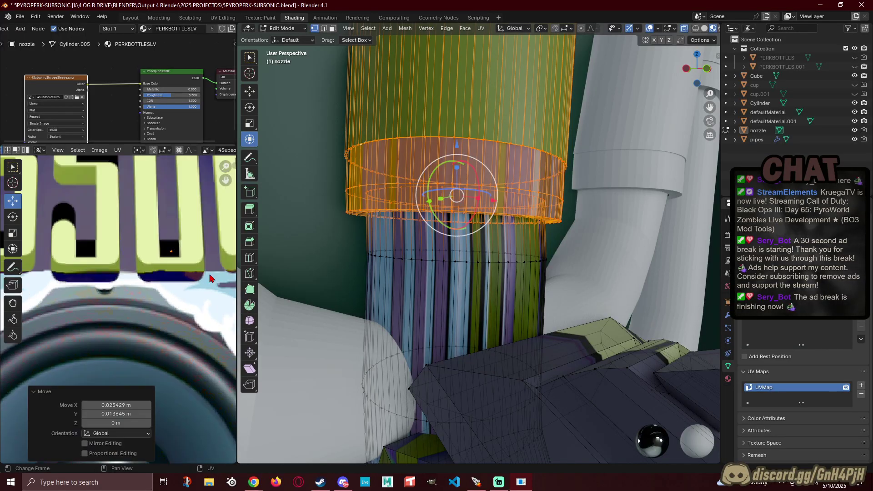
pyautogui.click(305, 221)
pyautogui.hotkey('ctrl', 'z')
pyautogui.moveTo(303, 228); pyautogui.dragTo(321, 261, button='middle')
pyautogui.scroll(-7, 285, 238)
pyautogui.hotkey('ctrl', 'z')
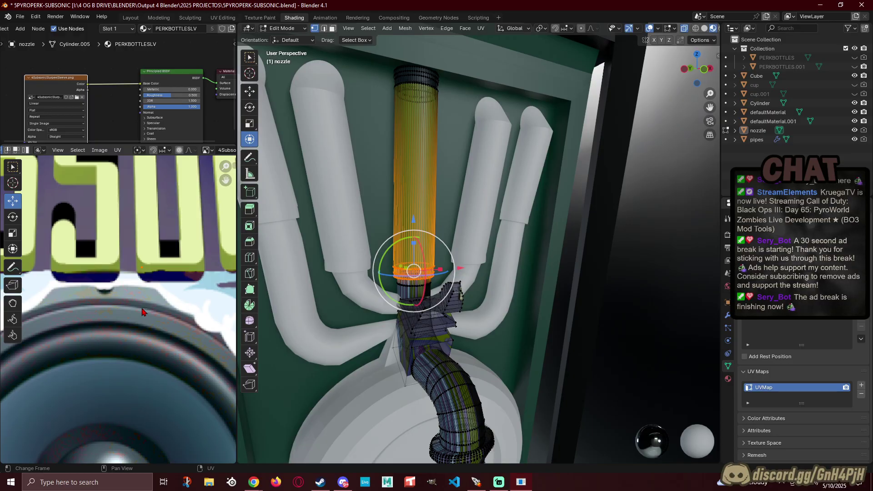
# Step: Collapse the lower collar's UVs with scale 0, place them on the black shadow of the SUBSONIC lettering, and clear the selection
pyautogui.press('s')
pyautogui.press('0')
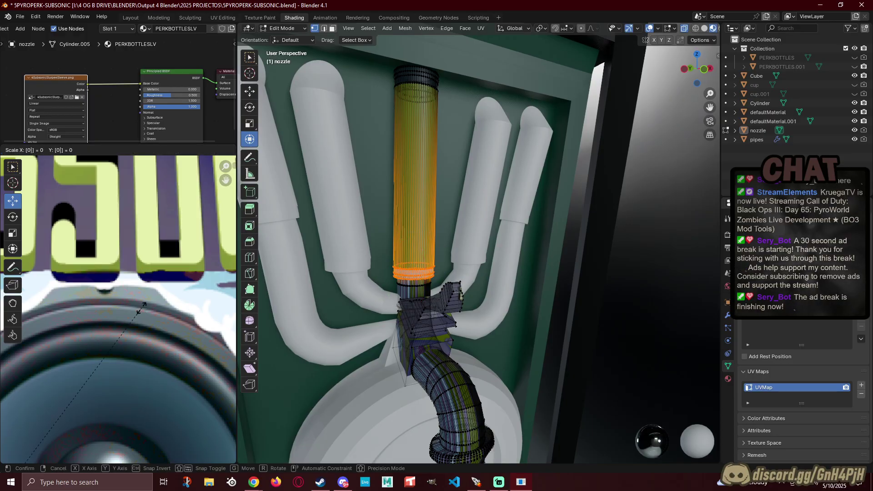
pyautogui.press('Return')
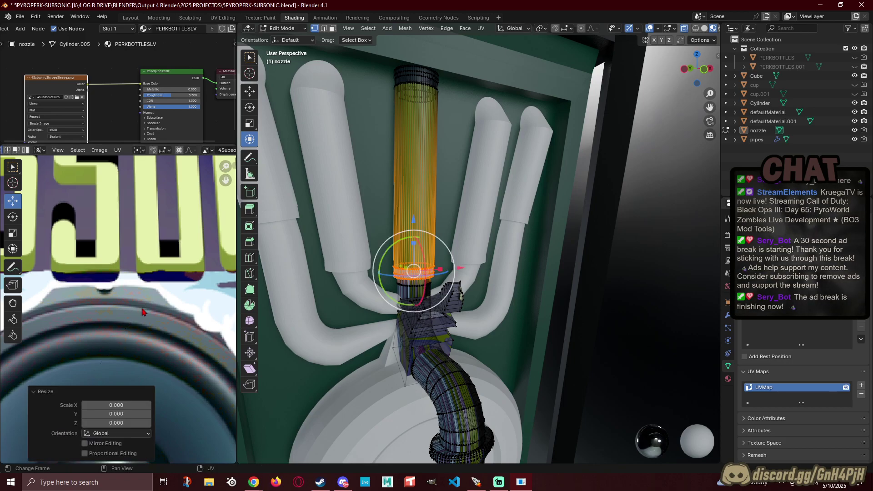
pyautogui.press('g')
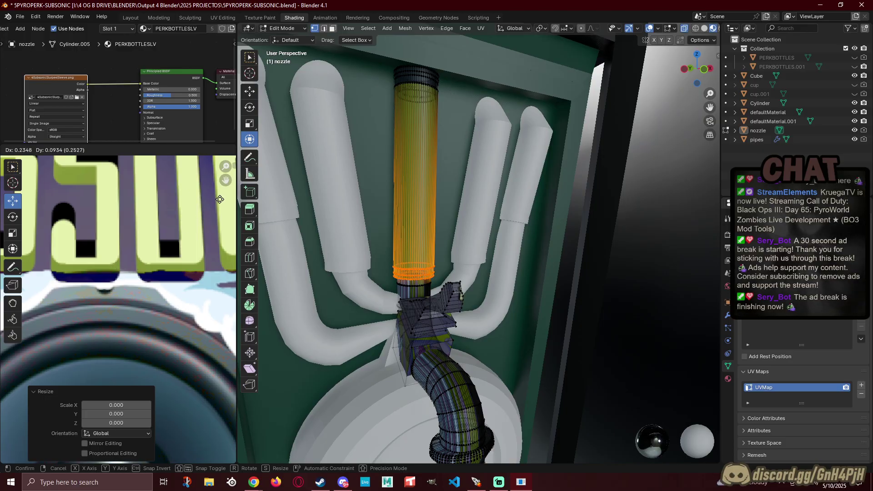
pyautogui.click(177, 225)
pyautogui.scroll(-5, 162, 269)
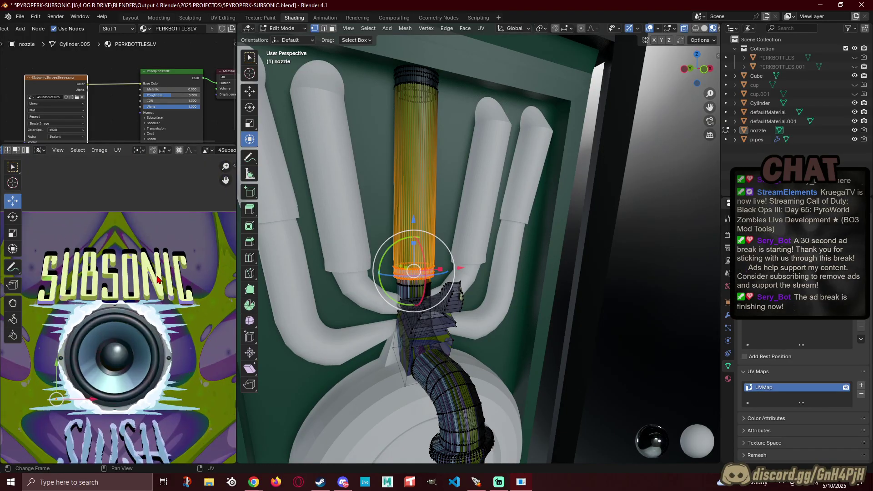
pyautogui.press('g')
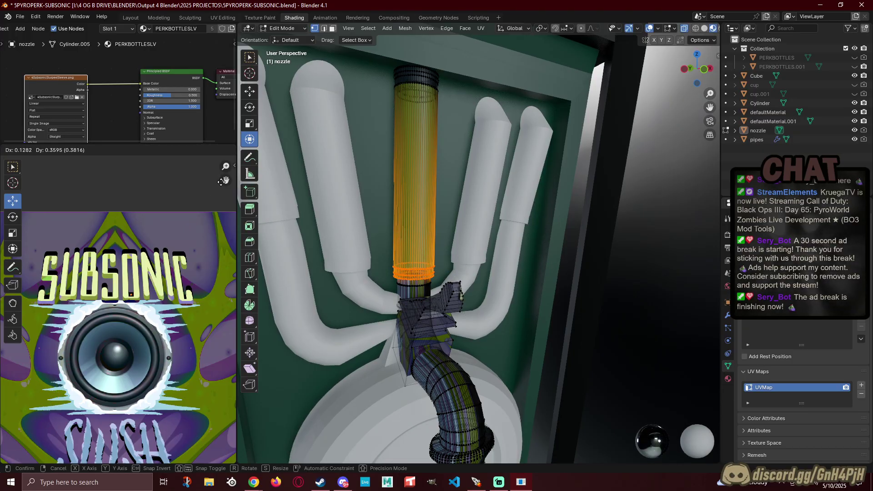
pyautogui.click(223, 182)
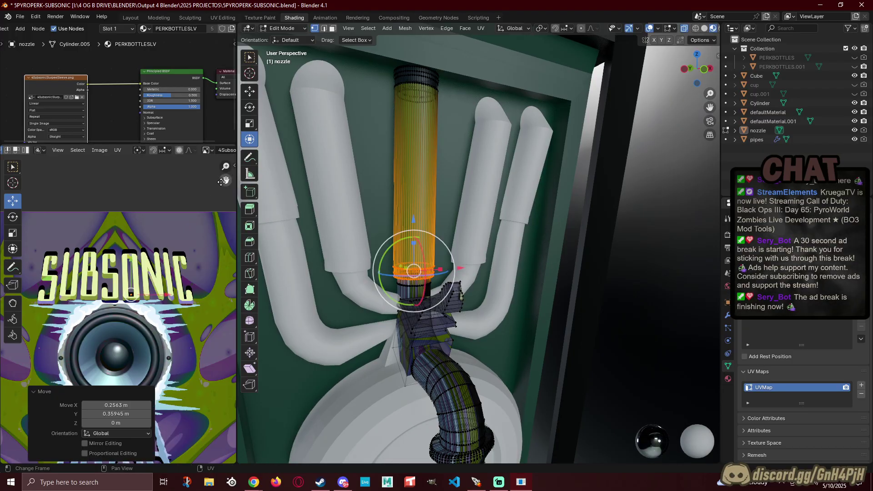
pyautogui.click(646, 263)
# Step: Select the tube's upper rim, move its UVs about 0.233 in Y onto the SUBSONIC lettering's black shadow, and finish editing the nozzle
pyautogui.keyDown('shift'); pyautogui.moveTo(411, 137); pyautogui.dragTo(455, 245, button='middle'); pyautogui.keyUp('shift')
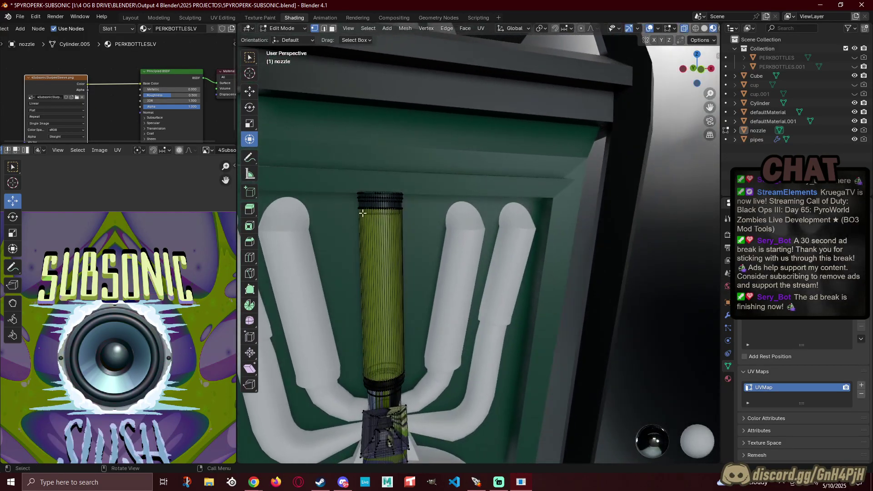
pyautogui.moveTo(322, 176); pyautogui.dragTo(437, 224)
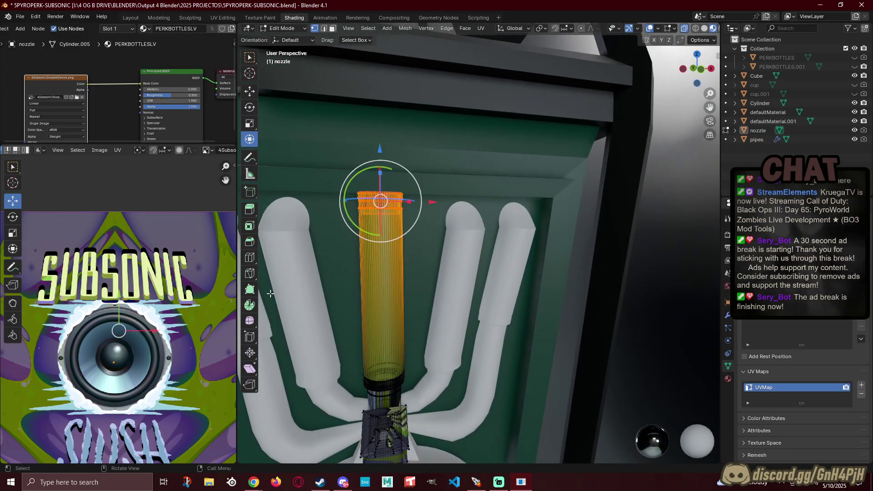
pyautogui.moveTo(143, 376); pyautogui.dragTo(95, 355)
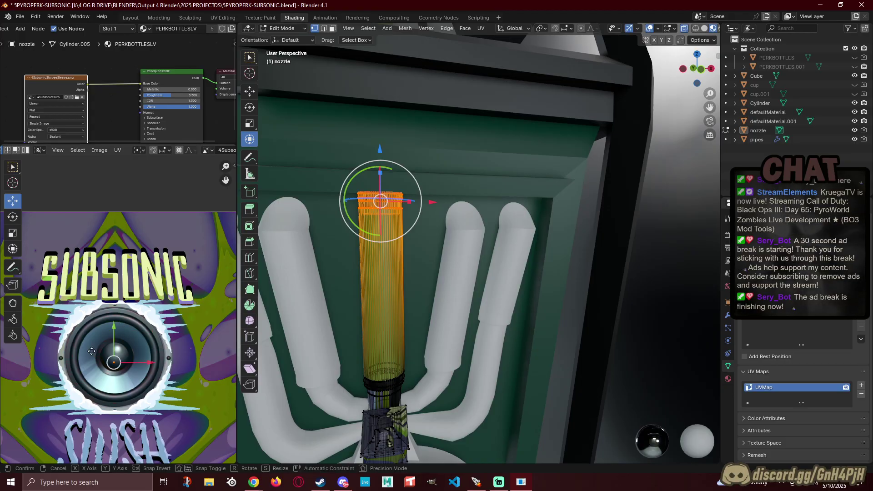
pyautogui.press('g')
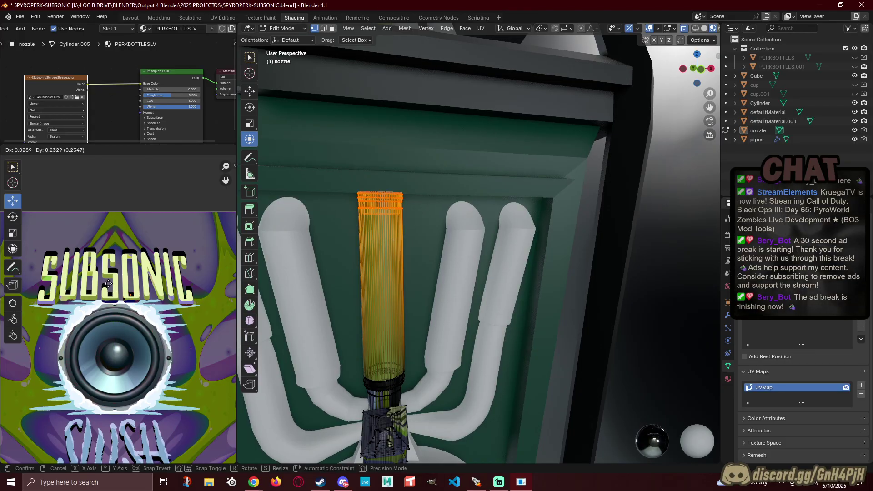
pyautogui.click(108, 284)
pyautogui.press('Tab')
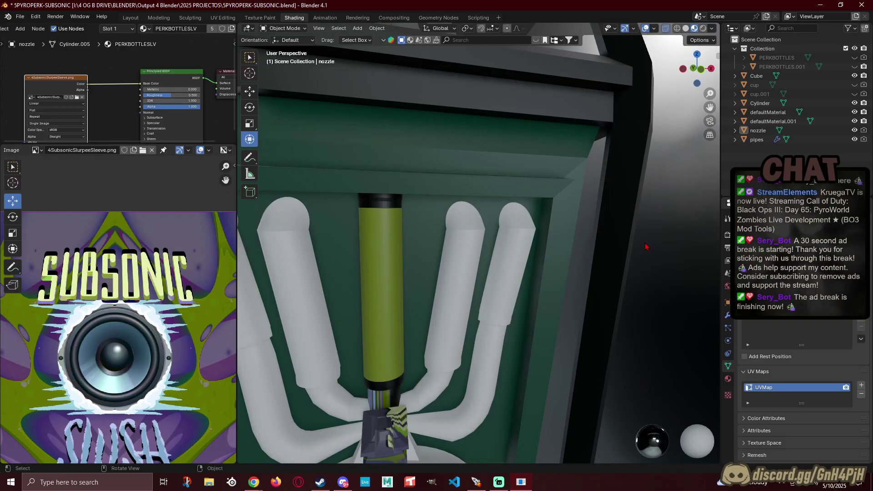
pyautogui.scroll(-5, 546, 264)
pyautogui.keyDown('shift'); pyautogui.moveTo(488, 276); pyautogui.dragTo(471, 246, button='middle'); pyautogui.keyUp('shift')
pyautogui.scroll(5, 524, 266)
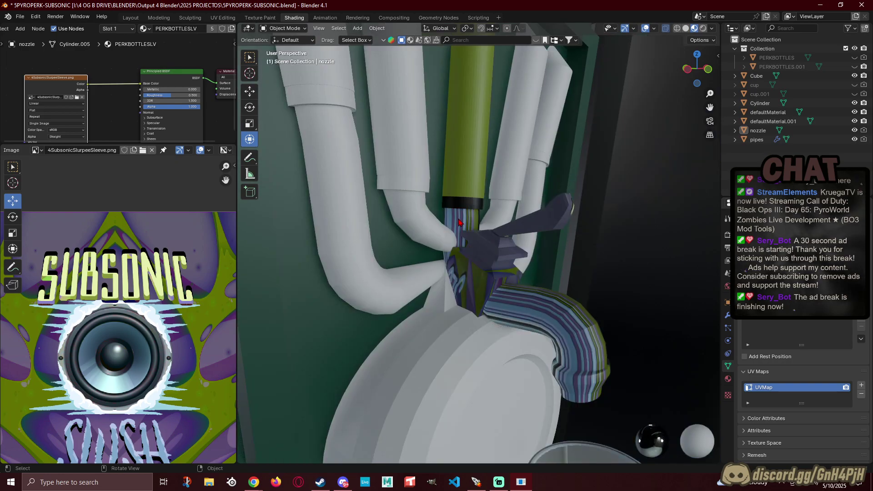
pyautogui.click(459, 222)
pyautogui.press('KP_Decimal')
pyautogui.press('Tab')
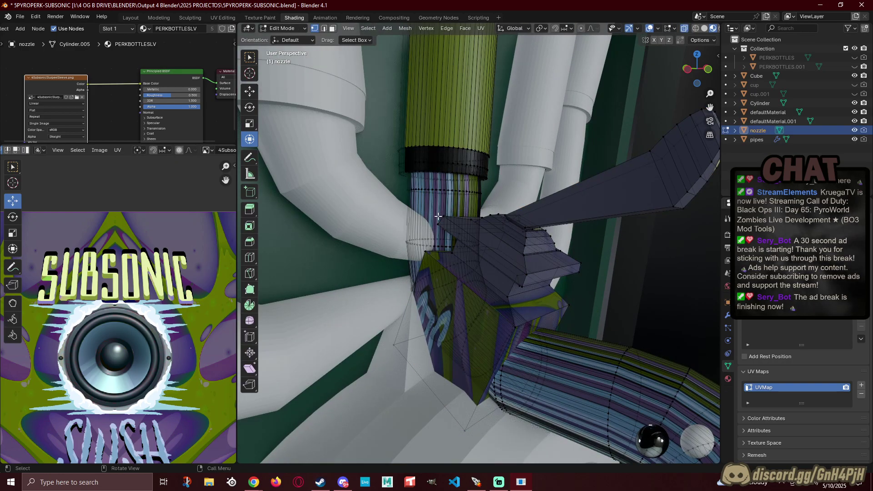
pyautogui.press('l')
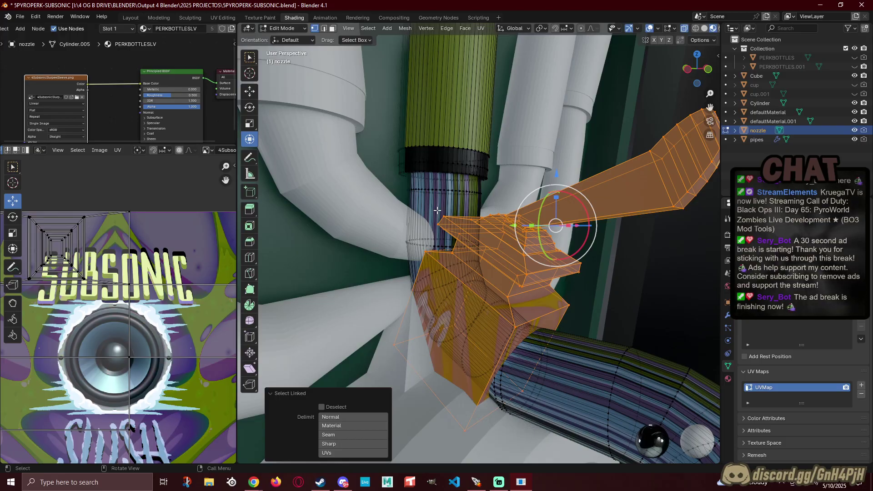
pyautogui.click(432, 196)
pyautogui.press('l')
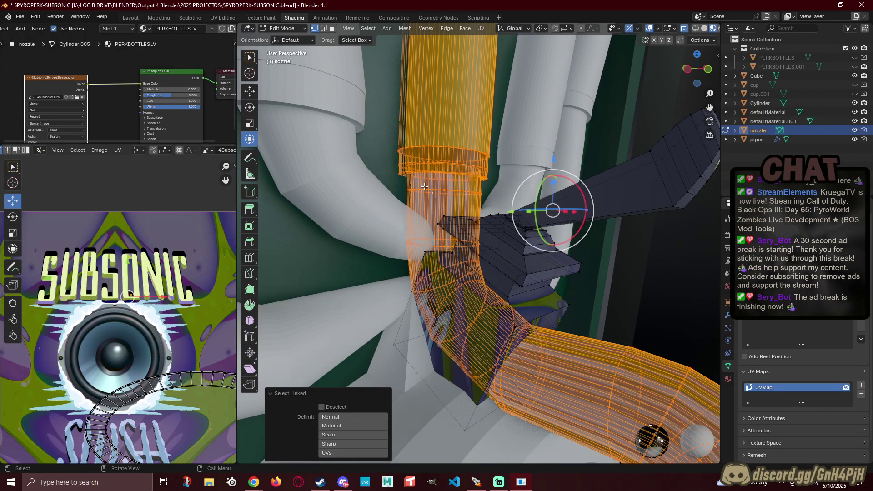
pyautogui.click(394, 192)
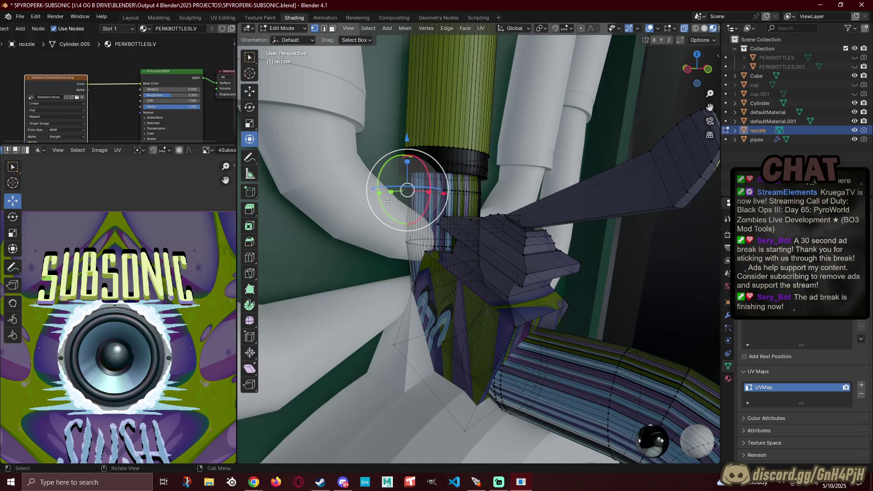
pyautogui.moveTo(391, 196); pyautogui.dragTo(465, 299, button='middle')
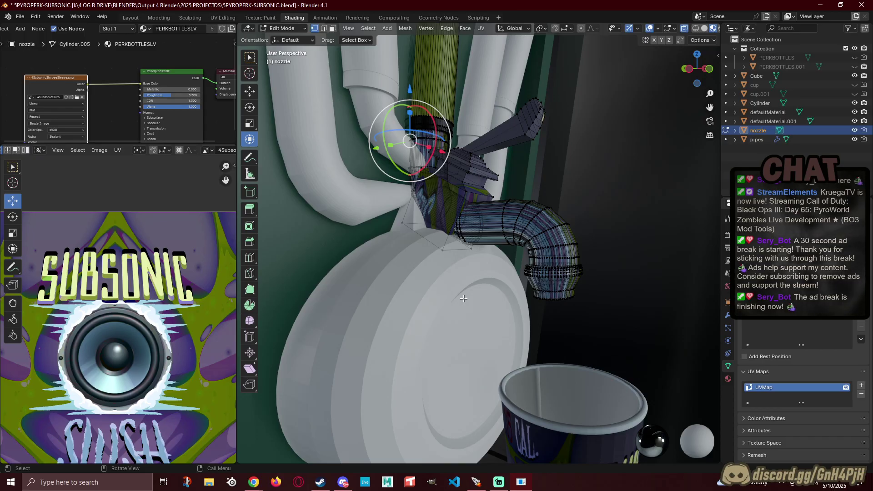
pyautogui.moveTo(505, 275); pyautogui.dragTo(561, 274, button='middle')
pyautogui.press('Tab')
# Step: Select the pipes object around the nozzle and assign it the existing PERKBOTTLESLV material
pyautogui.click(485, 270)
pyautogui.scroll(4, 311, 137)
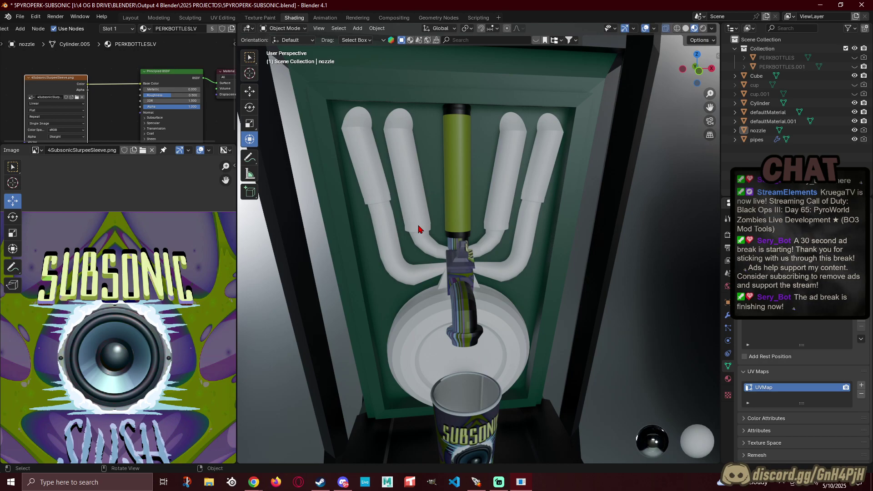
pyautogui.moveTo(398, 272); pyautogui.dragTo(400, 194, button='middle')
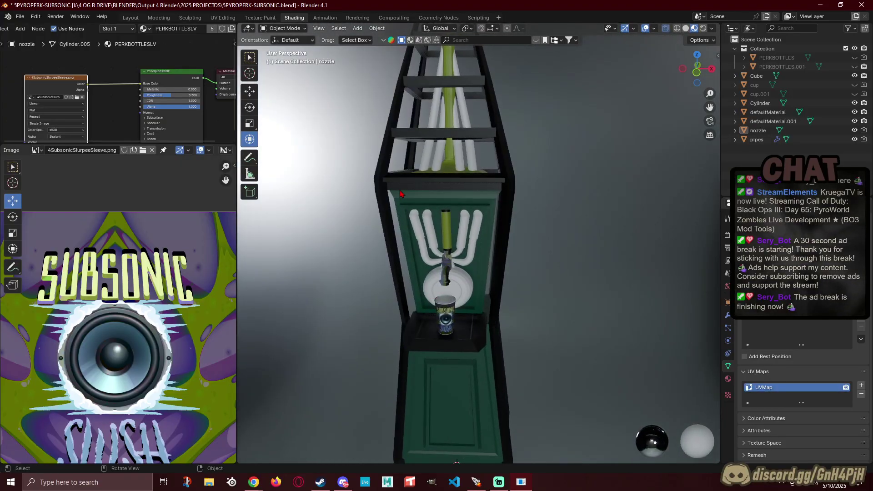
pyautogui.scroll(5, 400, 194)
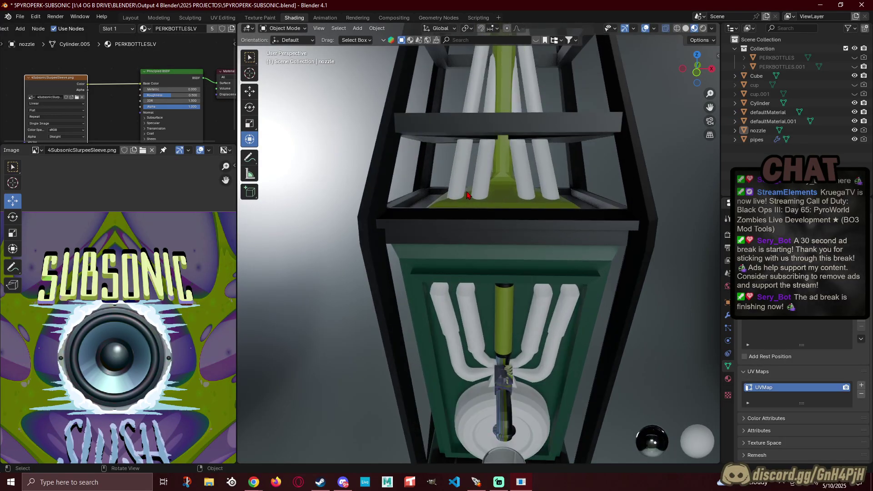
pyautogui.keyDown('shift'); pyautogui.moveTo(485, 174); pyautogui.dragTo(473, 201, button='middle'); pyautogui.keyUp('shift')
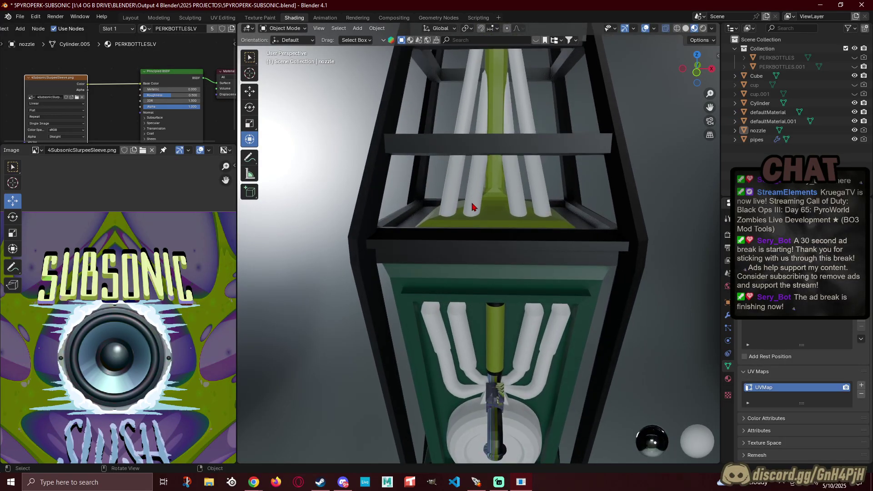
pyautogui.click(473, 207)
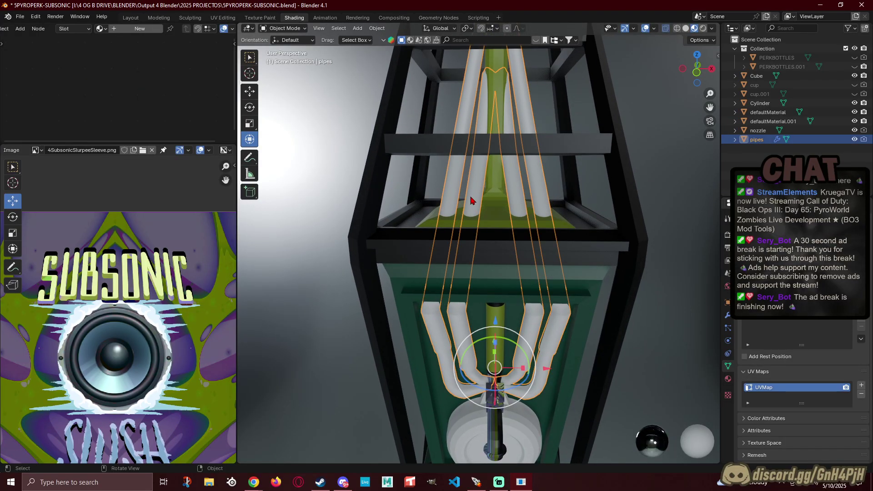
pyautogui.click(690, 233)
pyautogui.click(518, 207)
pyautogui.click(101, 29)
pyautogui.click(114, 51)
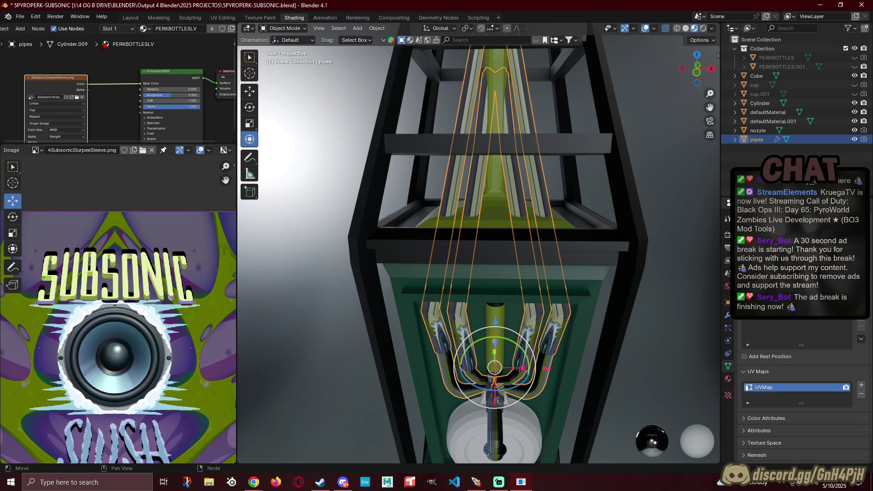
# Step: Open the pipes' mesh for editing and select only the long upper sections above the lower bends
pyautogui.press('Tab')
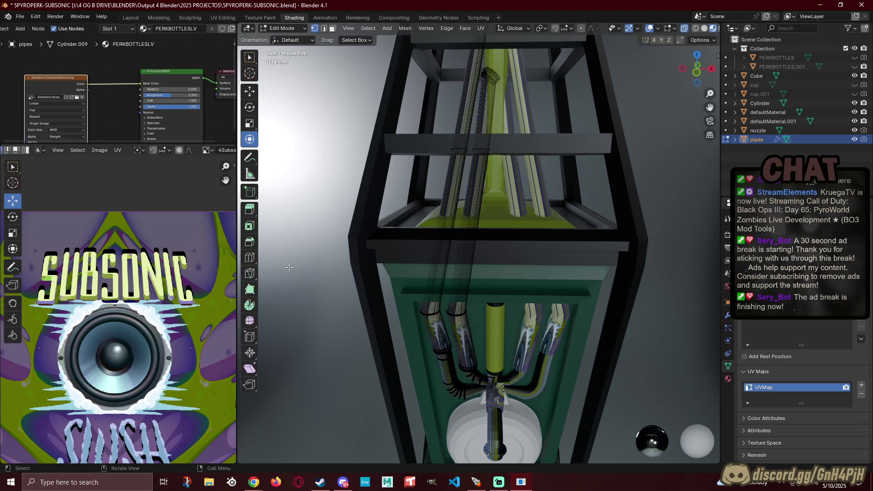
pyautogui.press('a')
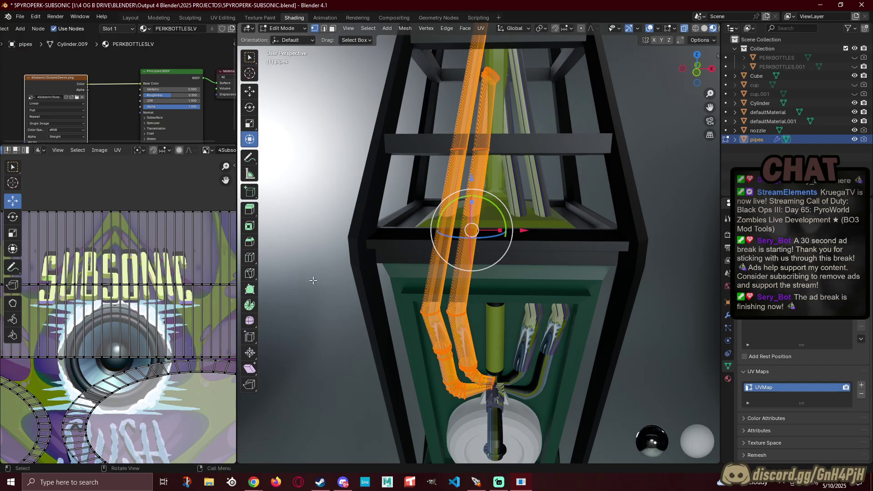
pyautogui.scroll(-2, 377, 189)
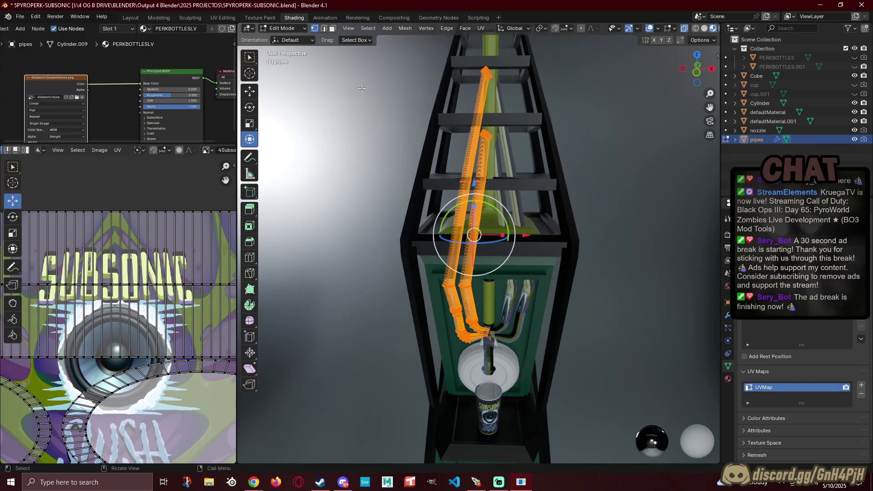
pyautogui.hotkey('alt', 'a')
pyautogui.moveTo(398, 48); pyautogui.dragTo(551, 290)
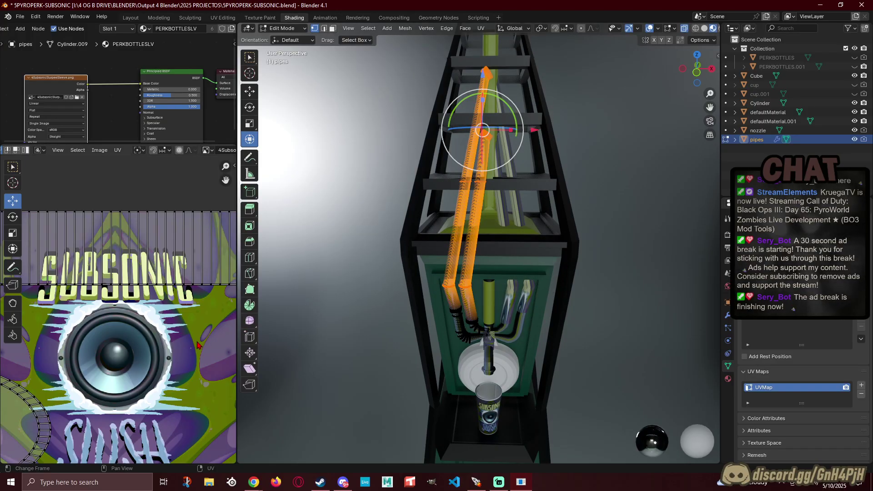
# Step: Collapse the UVs of the pipes' selected upper sections to a single point with scale 0
pyautogui.scroll(-2, 192, 346)
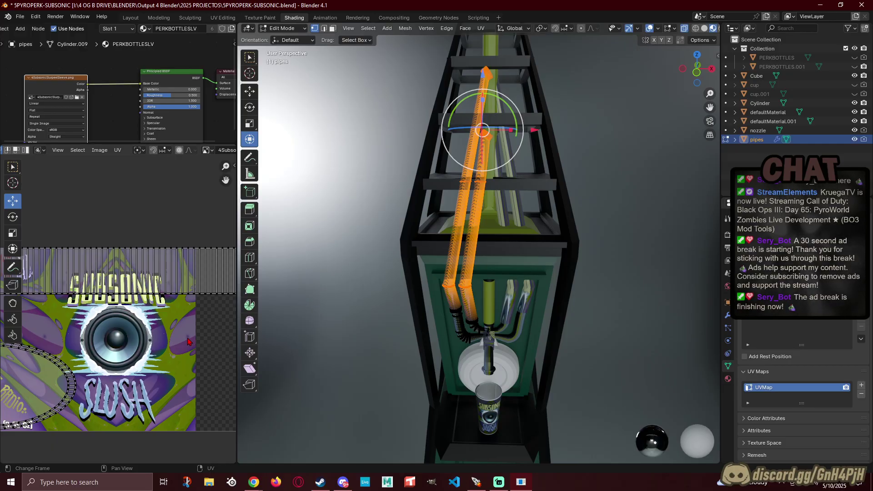
pyautogui.press('s')
pyautogui.press('0')
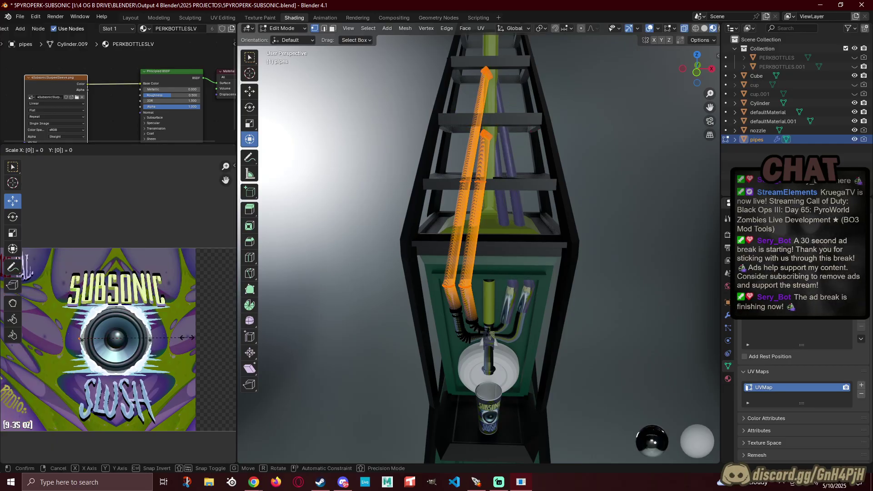
pyautogui.press('Return')
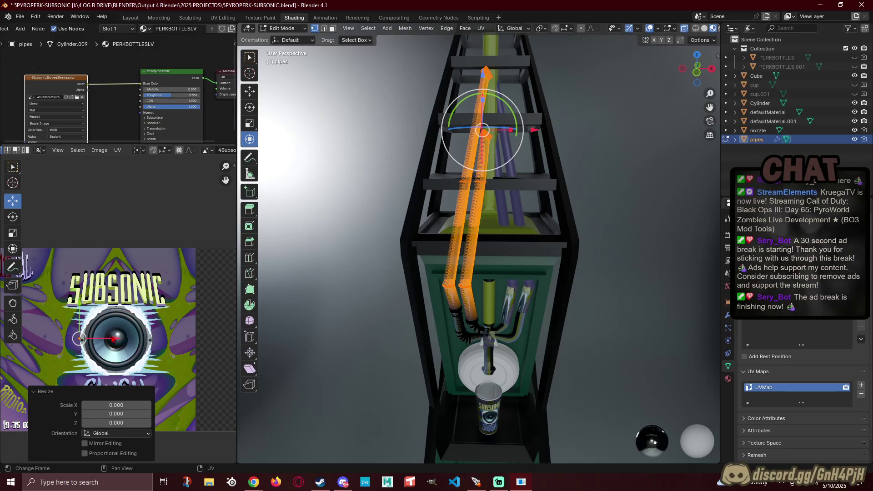
# Step: Try the green area beside the speaker as the pipes' colour by moving the selected upper sections' UVs there
pyautogui.press('g')
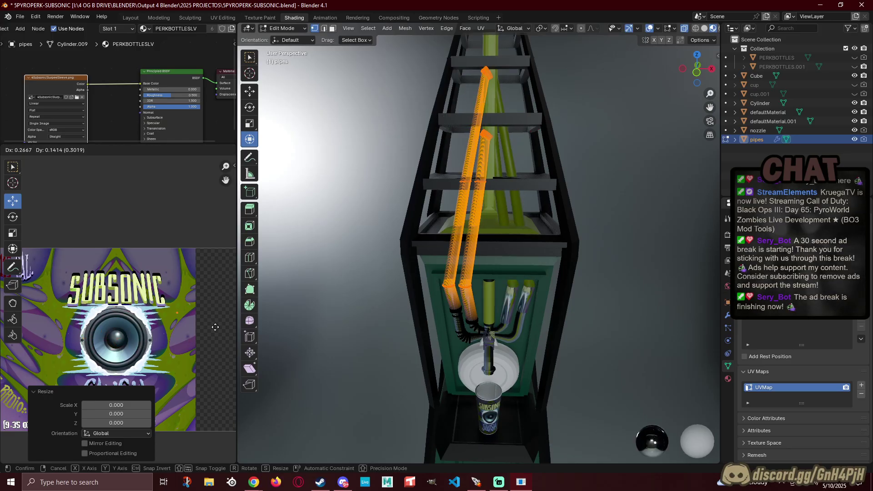
pyautogui.click(208, 331)
pyautogui.click(339, 188)
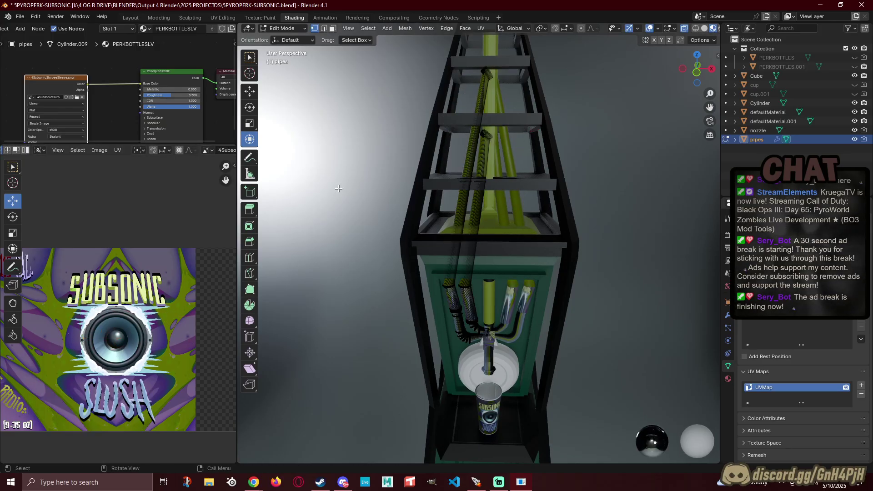
pyautogui.scroll(4, 398, 184)
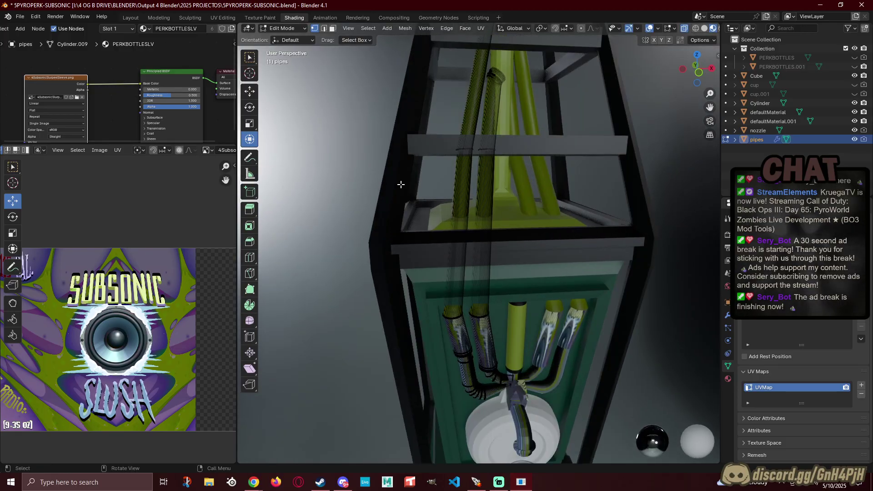
pyautogui.keyDown('shift'); pyautogui.moveTo(372, 172); pyautogui.dragTo(384, 189, button='middle'); pyautogui.keyUp('shift')
pyautogui.hotkey('ctrl', 'z')
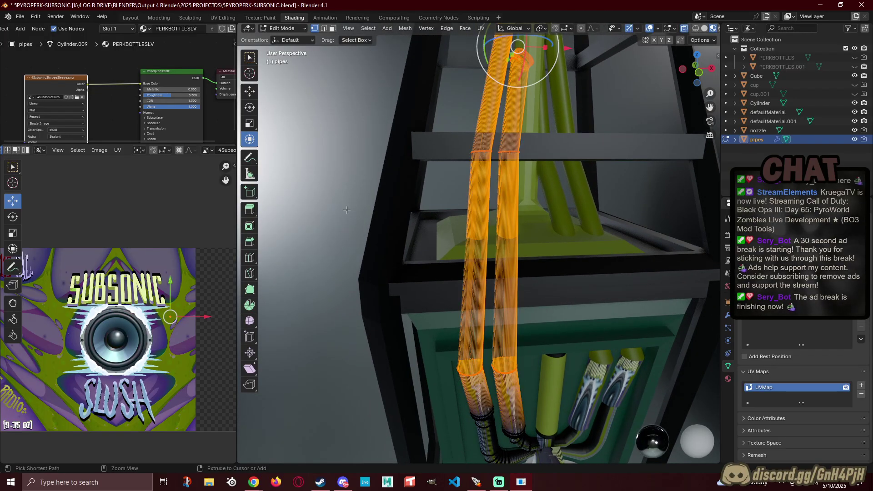
# Step: Move the selected upper sections' UVs about -0.330 in X and -0.189 in Y onto the light-blue glow below the speaker
pyautogui.press('g')
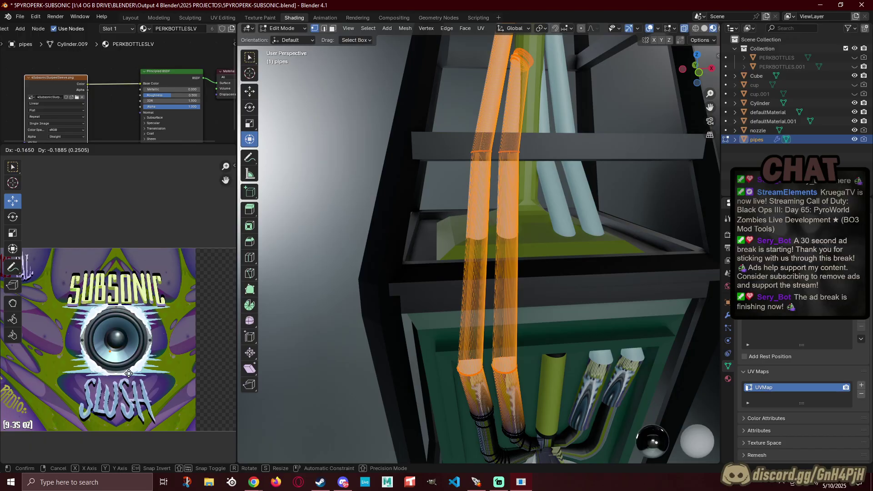
pyautogui.click(129, 373)
pyautogui.moveTo(372, 190); pyautogui.dragTo(374, 150, button='middle')
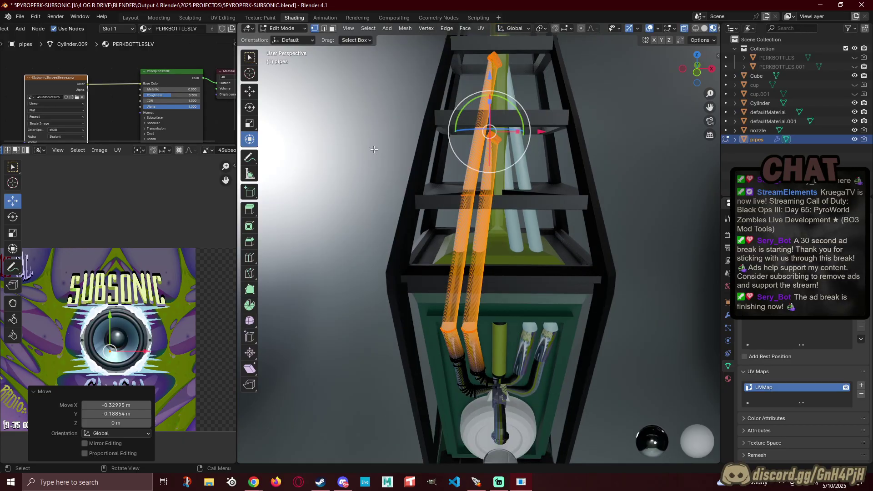
pyautogui.rightClick(432, 48)
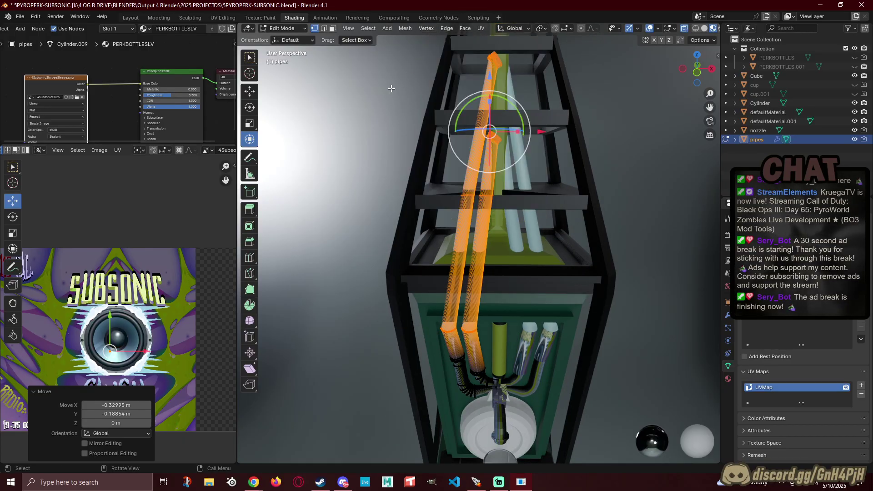
# Step: Select only the outer pipe's long upper section and move its UVs about 0.427 in X and 0.072 in Y onto the purple
pyautogui.moveTo(412, 41); pyautogui.dragTo(552, 92)
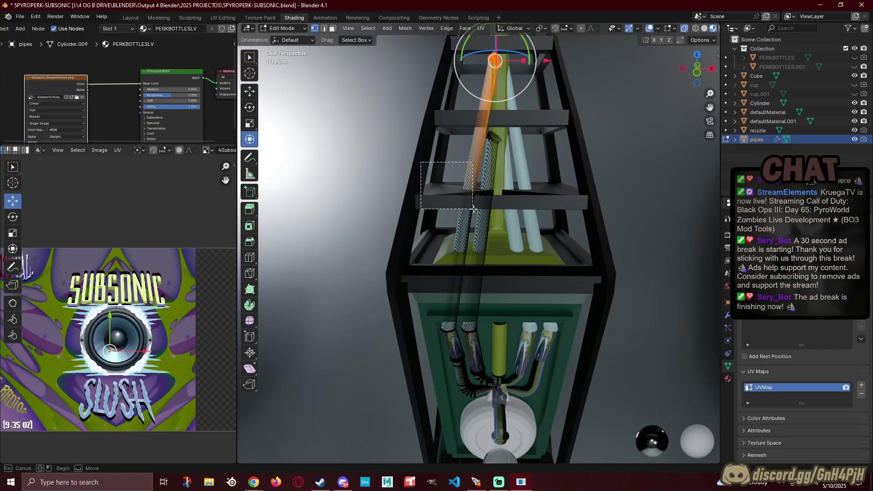
pyautogui.press('l')
pyautogui.scroll(6, 476, 209)
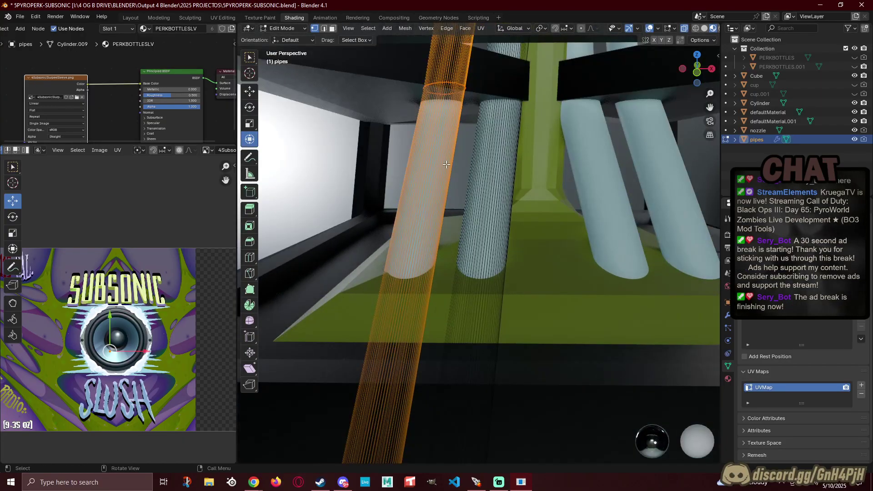
pyautogui.scroll(-1, 444, 159)
pyautogui.moveTo(390, 162); pyautogui.dragTo(473, 101)
pyautogui.moveTo(383, 222); pyautogui.dragTo(408, 237, button='middle')
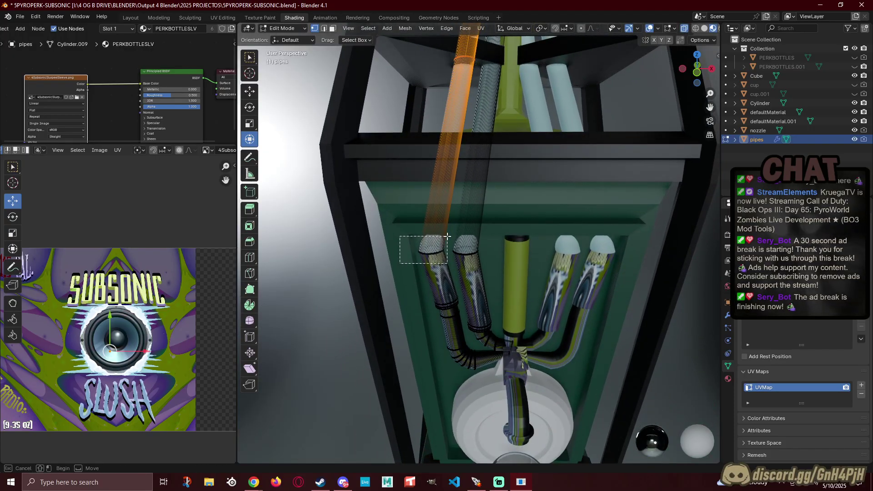
pyautogui.press('l')
pyautogui.scroll(-2, 448, 236)
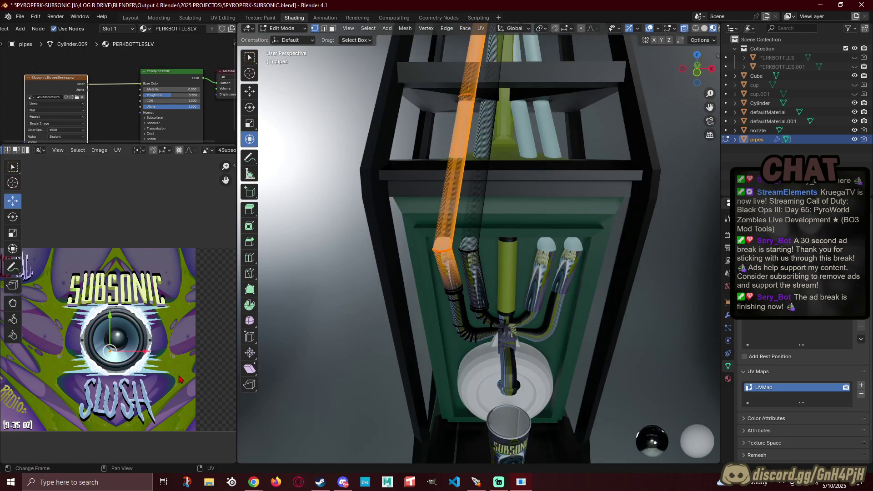
pyautogui.press('g')
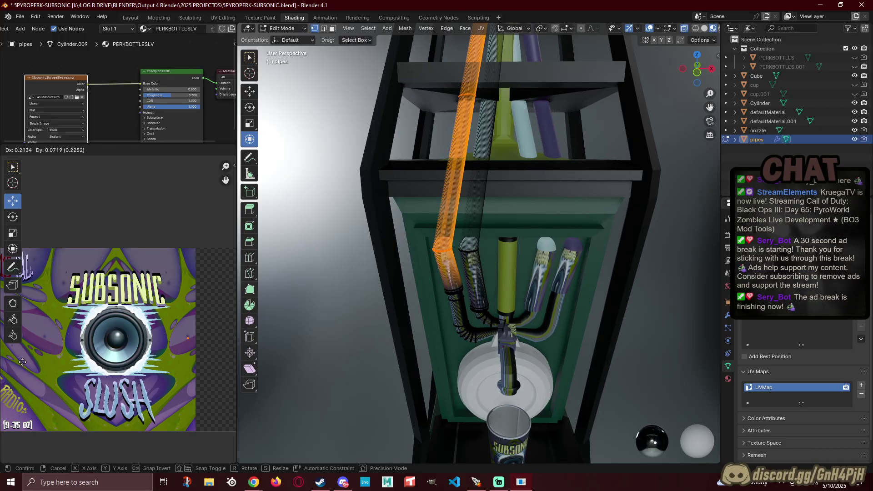
pyautogui.click(22, 363)
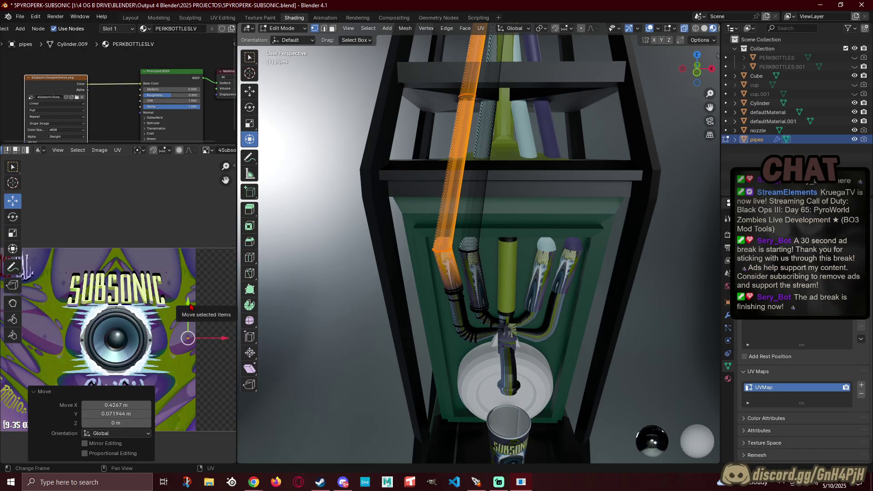
# Step: Try shifting the outer pipe section's UVs vertically, by about -0.025 in Y
pyautogui.press('g')
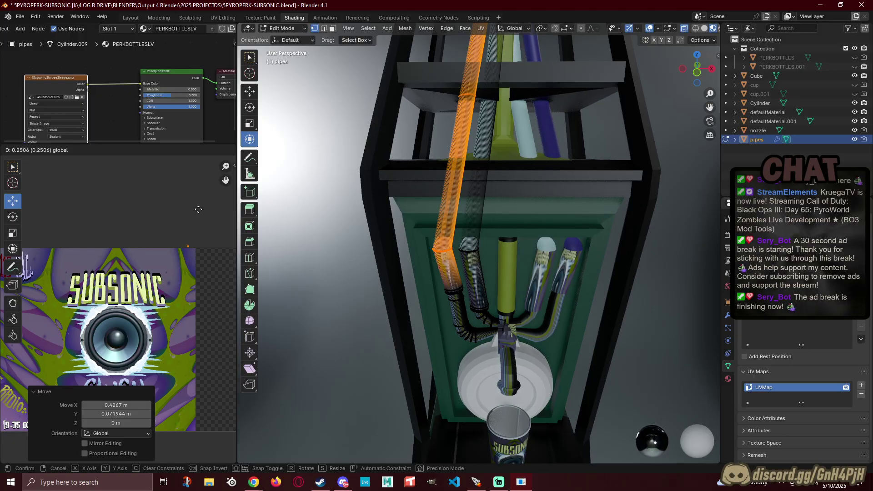
pyautogui.rightClick(199, 209)
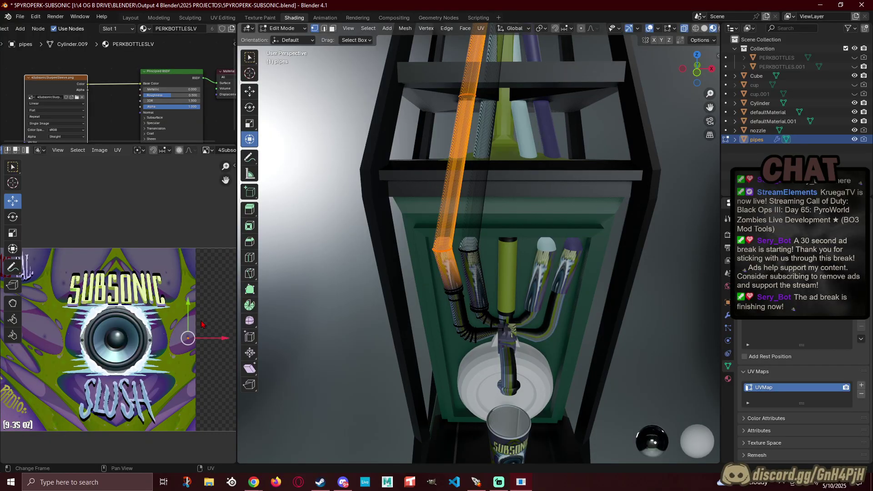
pyautogui.moveTo(189, 303); pyautogui.dragTo(190, 306)
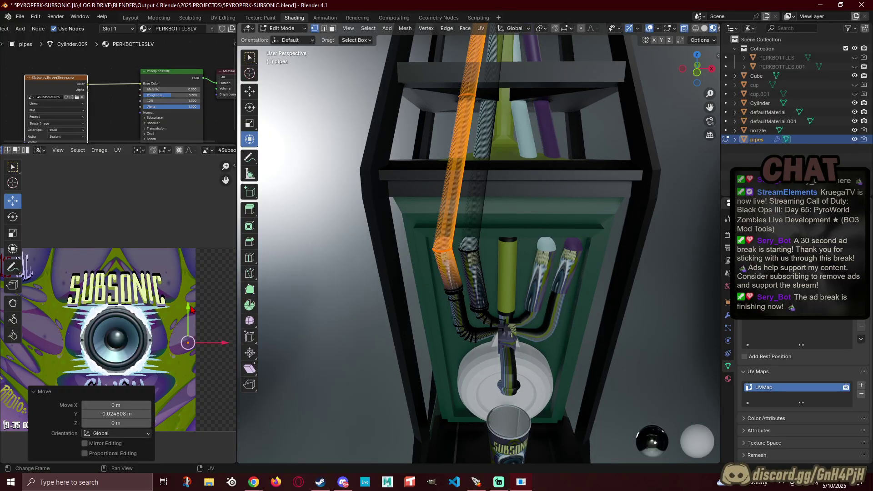
pyautogui.hotkey('ctrl', 'z')
# Step: Finish editing the pipes' mesh and deselect the object
pyautogui.scroll(-2, 335, 164)
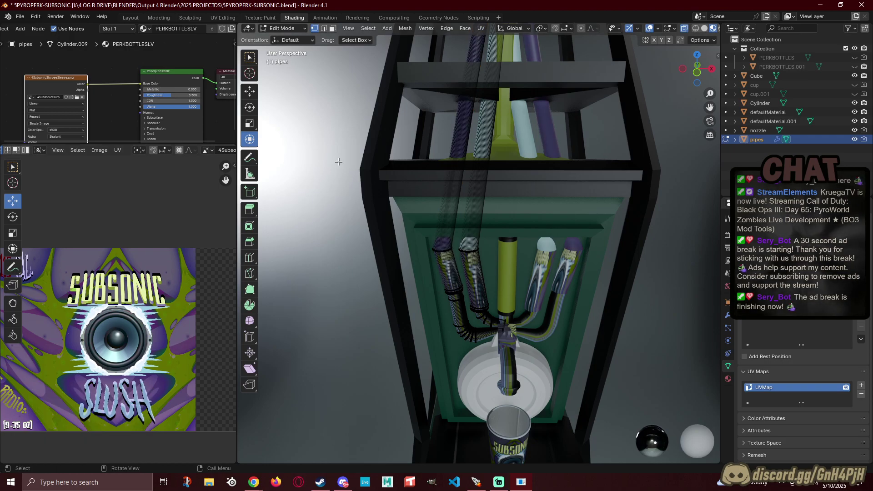
pyautogui.press('Tab')
pyautogui.click(338, 164)
pyautogui.scroll(-3, 338, 165)
pyautogui.moveTo(338, 164); pyautogui.dragTo(439, 255, button='middle')
pyautogui.scroll(2, 512, 311)
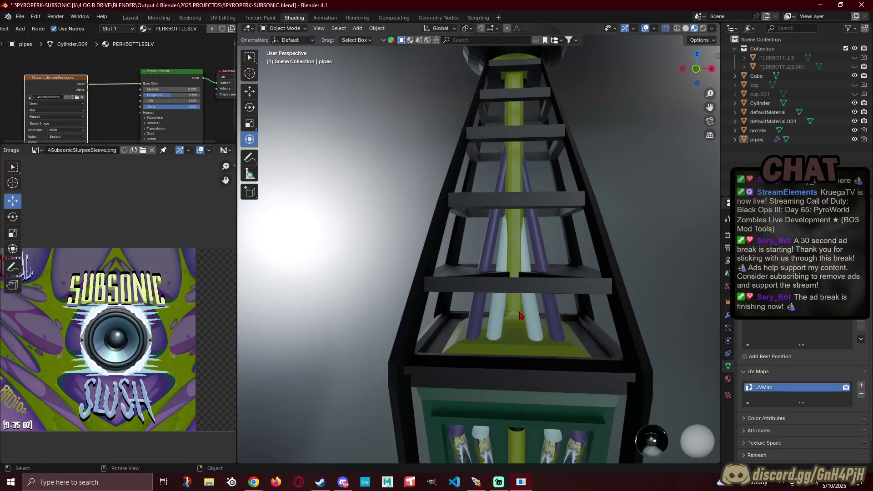
# Step: Select the tower object and open its mesh for editing in face selection mode at the green column's foot
pyautogui.click(510, 337)
pyautogui.press('Tab')
pyautogui.scroll(2, 483, 299)
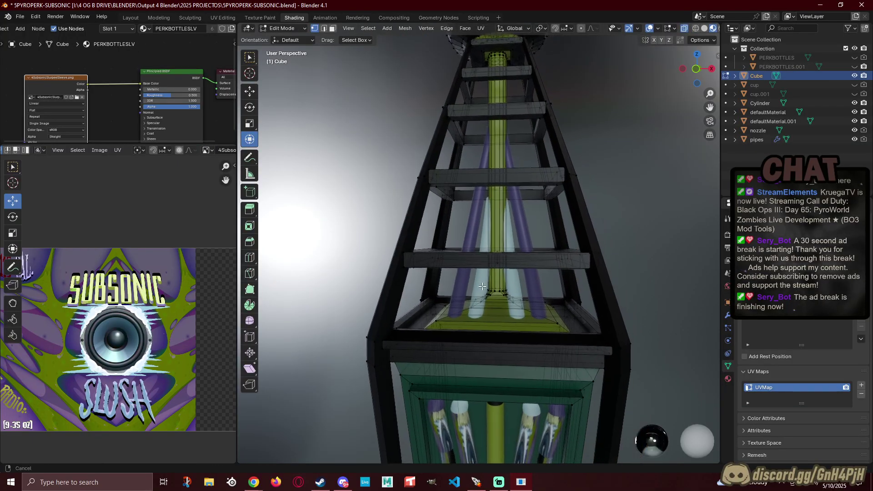
pyautogui.scroll(3, 483, 299)
pyautogui.moveTo(482, 300); pyautogui.dragTo(475, 309, button='middle')
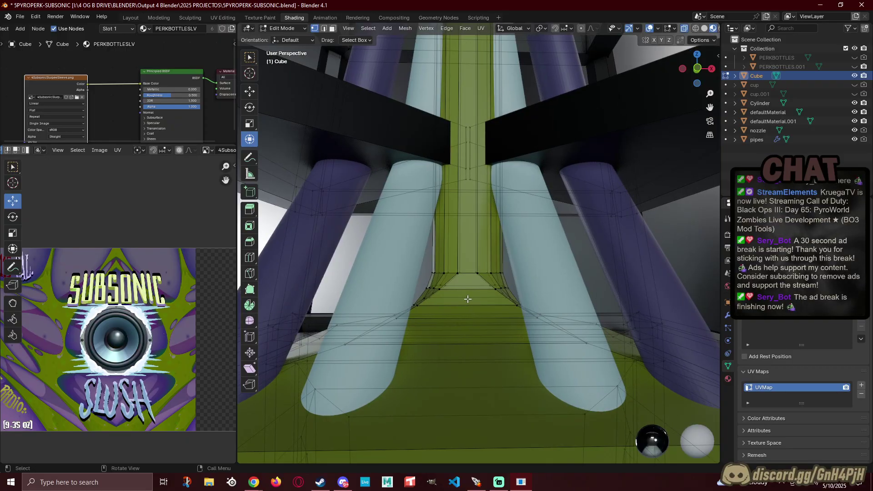
pyautogui.moveTo(437, 214); pyautogui.dragTo(421, 309, button='middle')
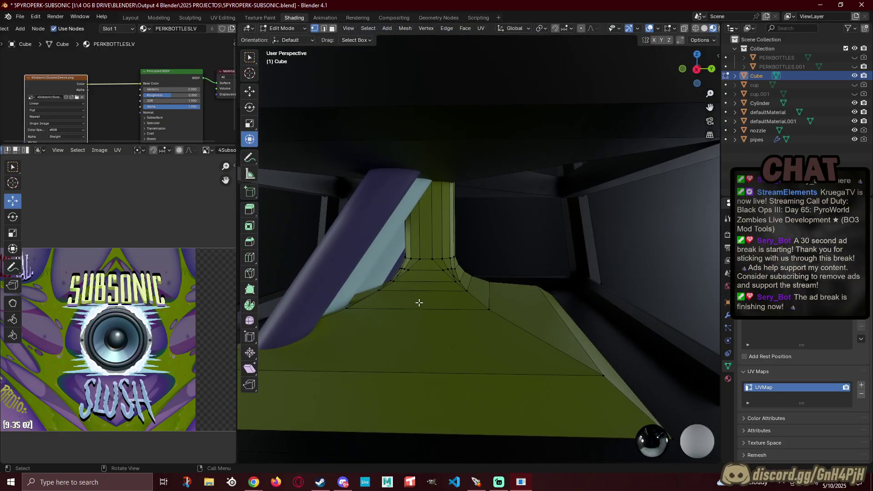
pyautogui.press('3')
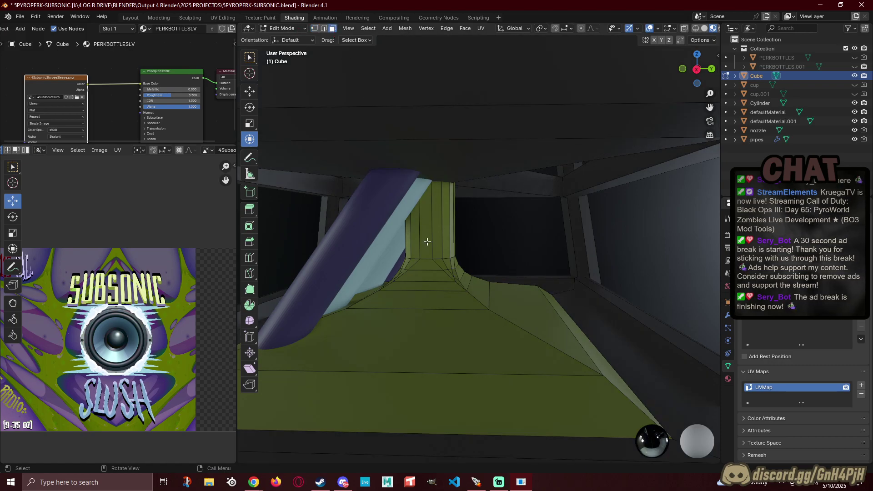
# Step: Select the first flared faces where the green column's foot meets its sloped base
pyautogui.click(417, 298)
pyautogui.moveTo(418, 298); pyautogui.dragTo(387, 289, button='middle')
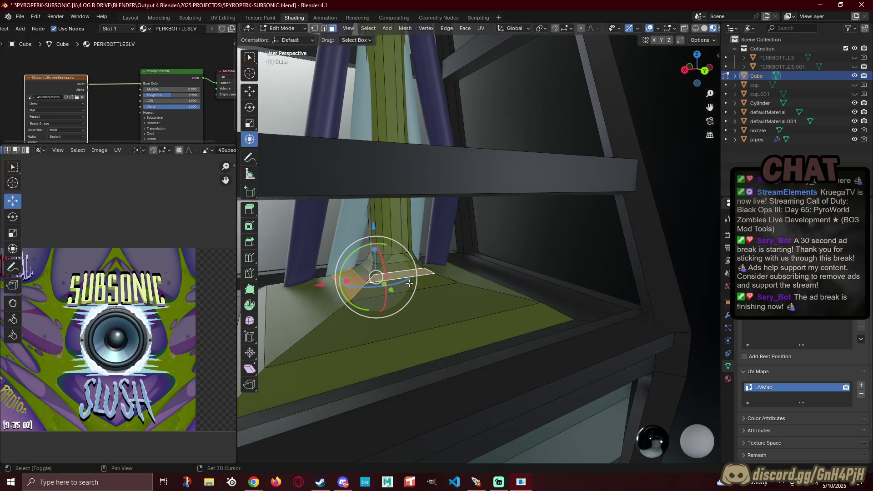
pyautogui.keyDown('shift'); pyautogui.click(391, 279); pyautogui.keyUp('shift')
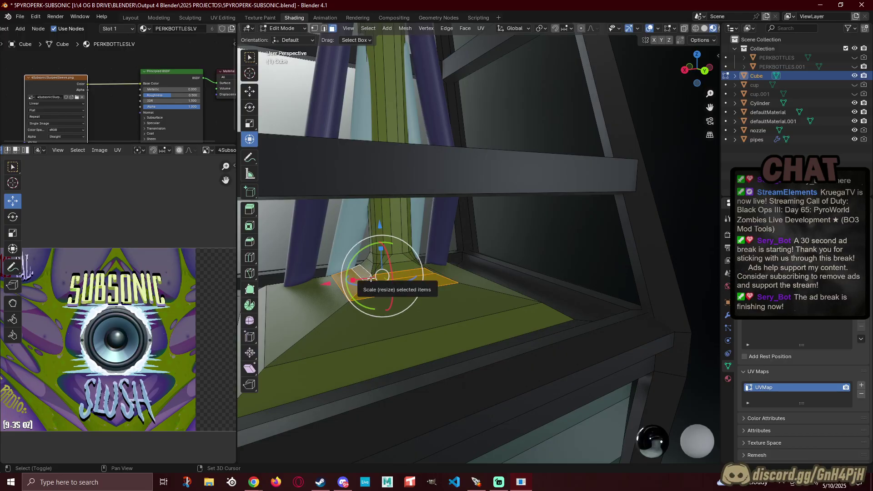
pyautogui.moveTo(384, 273); pyautogui.dragTo(419, 300, button='middle')
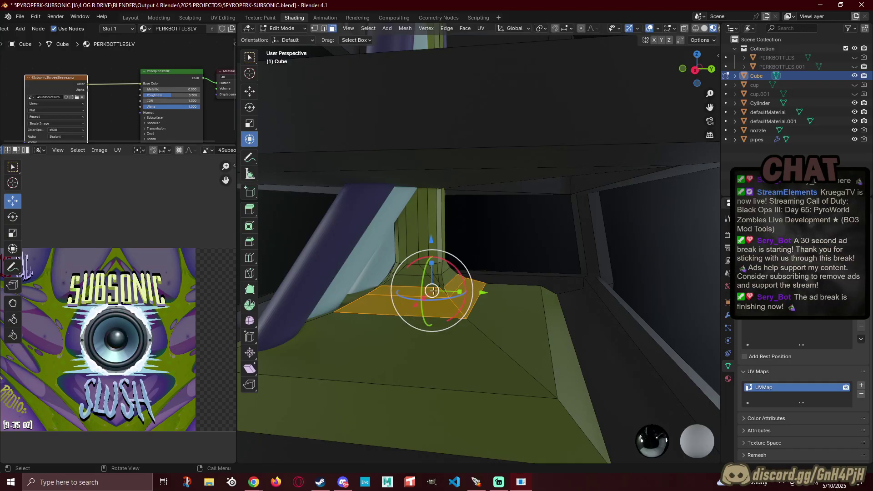
pyautogui.moveTo(432, 291); pyautogui.dragTo(485, 280, button='middle')
pyautogui.keyDown('ctrl'); pyautogui.click(398, 260); pyautogui.keyUp('ctrl')
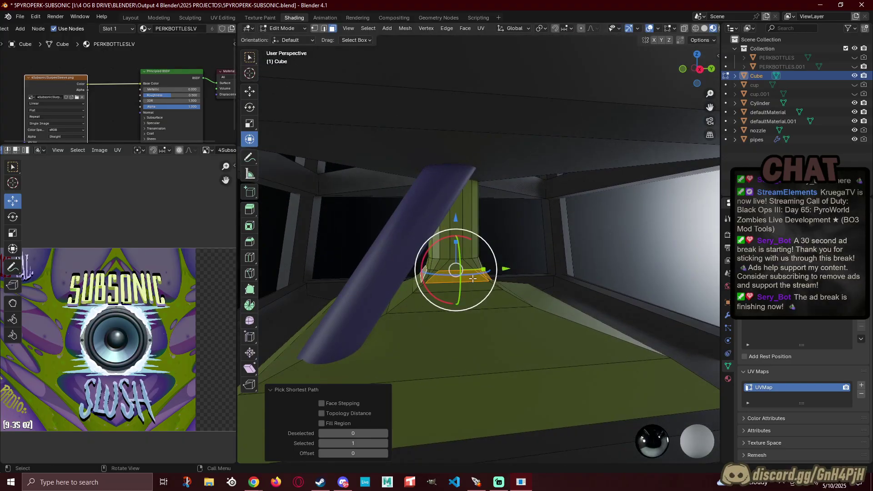
pyautogui.keyDown('ctrl'); pyautogui.click(431, 276); pyautogui.keyUp('ctrl')
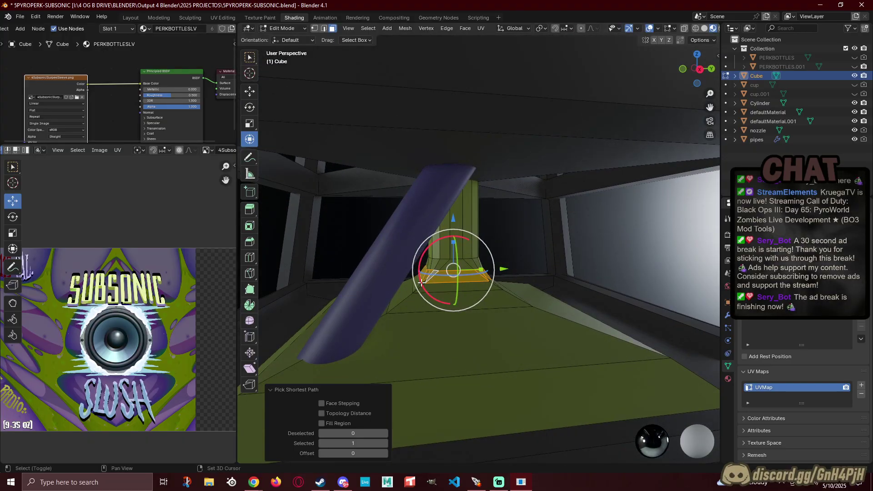
pyautogui.keyDown('shift'); pyautogui.click(421, 286); pyautogui.keyUp('shift')
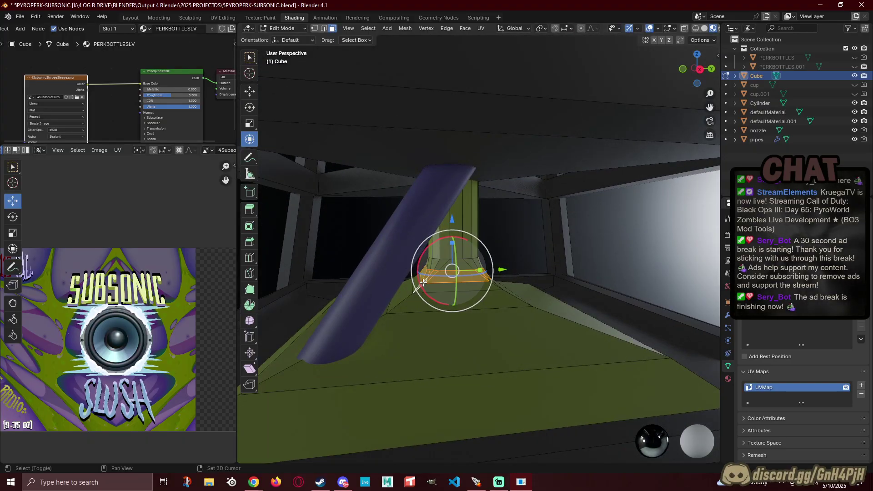
pyautogui.keyDown('ctrl'); pyautogui.click(464, 287); pyautogui.keyUp('ctrl')
# Step: Extend the face selection around the other side of the column's foot, including the flare's corner faces
pyautogui.moveTo(463, 287); pyautogui.dragTo(535, 271, button='middle')
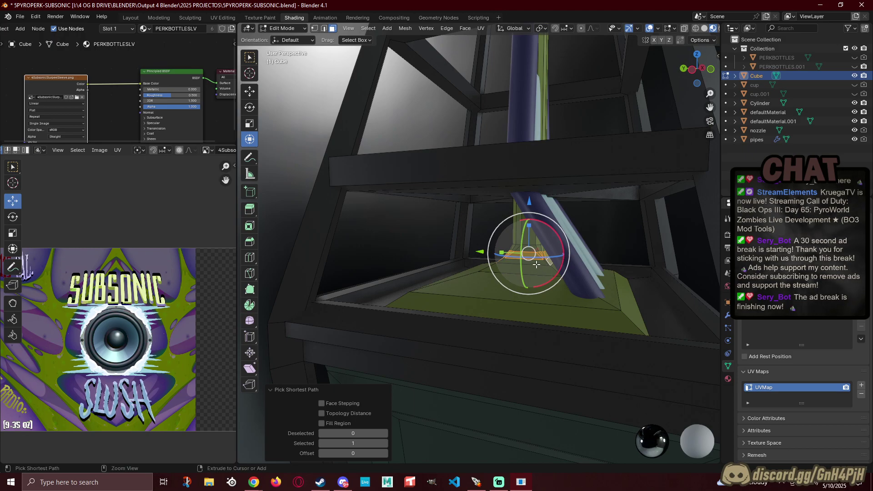
pyautogui.keyDown('ctrl'); pyautogui.click(527, 261); pyautogui.keyUp('ctrl')
pyautogui.moveTo(527, 261); pyautogui.dragTo(566, 260, button='middle')
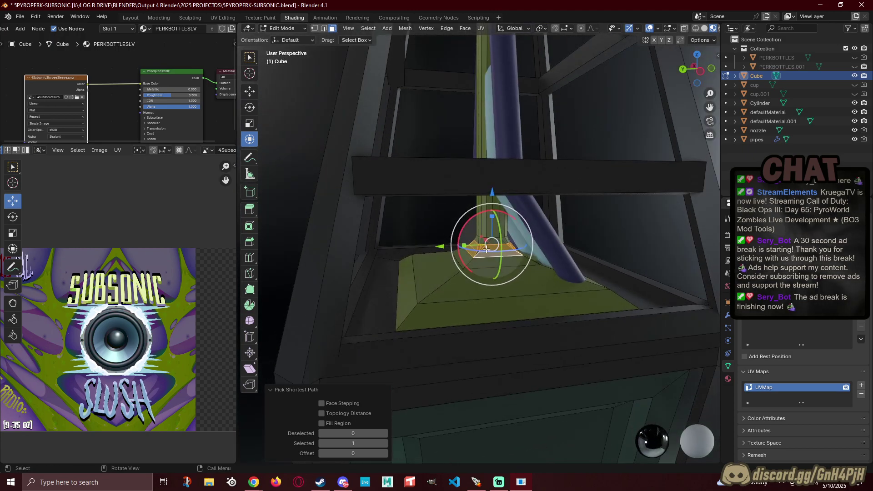
pyautogui.scroll(4, 464, 252)
pyautogui.keyDown('shift'); pyautogui.click(482, 265); pyautogui.keyUp('shift')
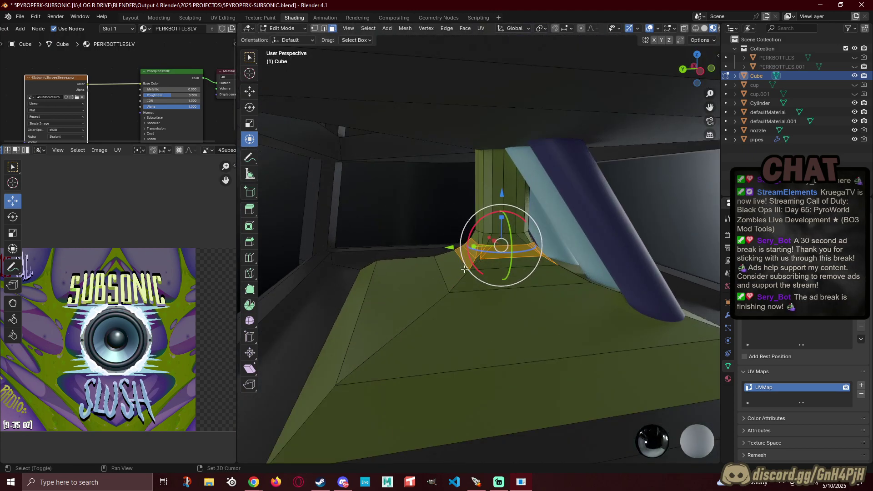
pyautogui.keyDown('shift'); pyautogui.click(482, 265); pyautogui.keyUp('shift')
pyautogui.keyDown('shift'); pyautogui.click(476, 262); pyautogui.keyUp('shift')
pyautogui.keyDown('shift'); pyautogui.click(454, 269); pyautogui.keyUp('shift')
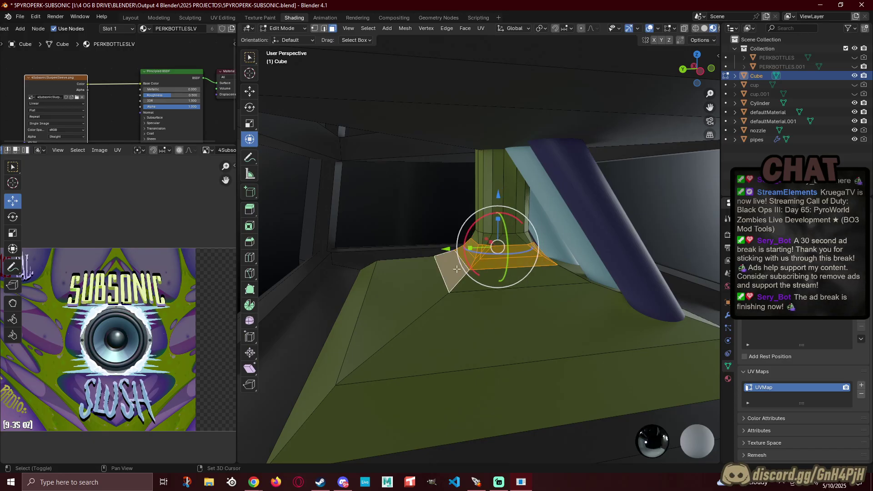
pyautogui.keyDown('shift'); pyautogui.click(536, 278); pyautogui.keyUp('shift')
# Step: Try extruding the selected flare faces upward along their normal by about 0.244 m
pyautogui.moveTo(608, 287); pyautogui.dragTo(455, 287, button='middle')
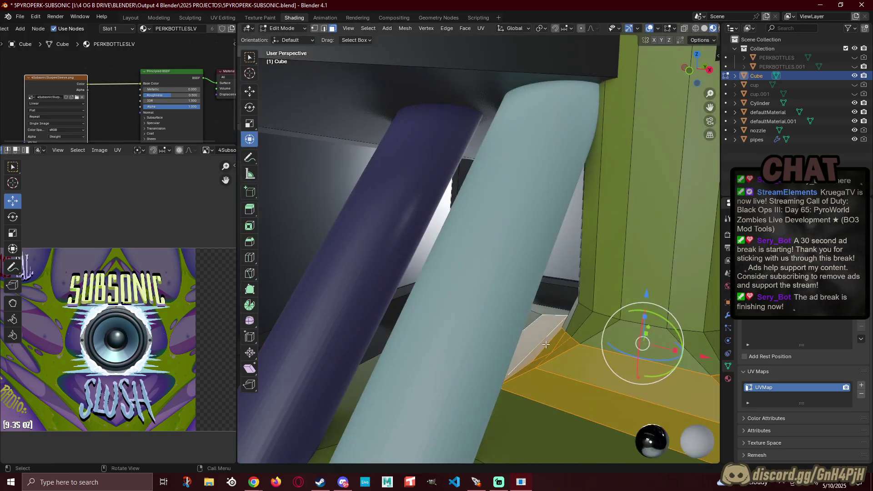
pyautogui.scroll(-3, 538, 398)
pyautogui.moveTo(546, 352); pyautogui.dragTo(490, 296, button='middle')
pyautogui.press('g')
pyautogui.press('z')
pyautogui.press('z')
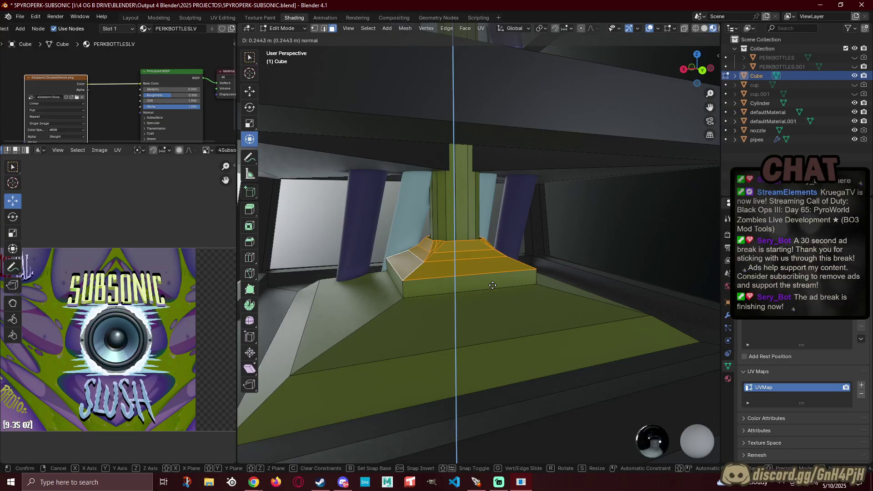
pyautogui.rightClick(495, 292)
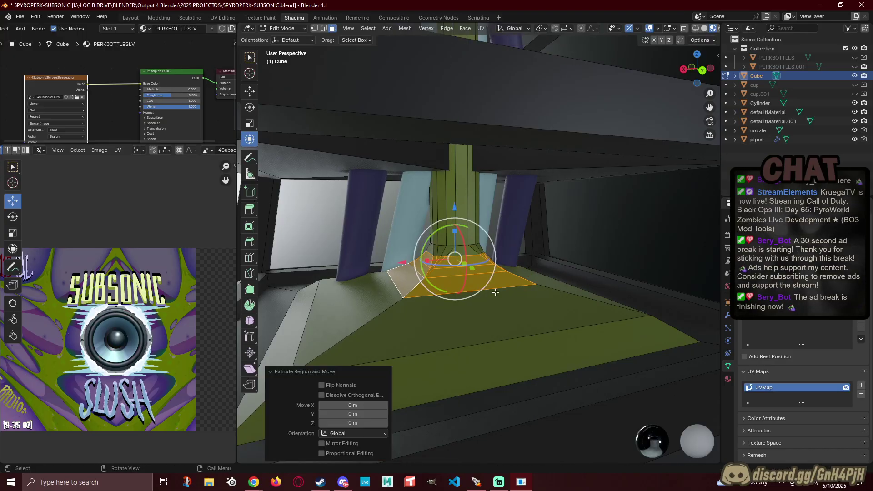
# Step: Try scaling the extruded flare faces by 1.219, raising them about 0.564 m and scaling them down to 0.78
pyautogui.press('s')
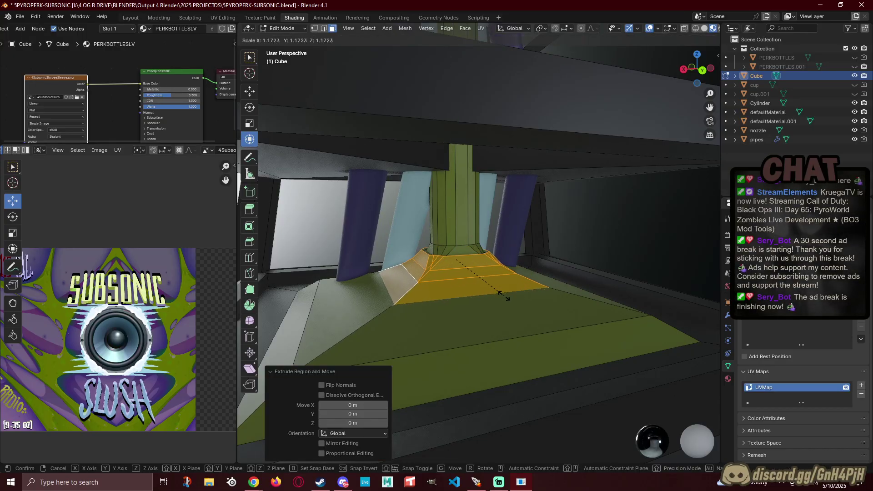
pyautogui.click(505, 298)
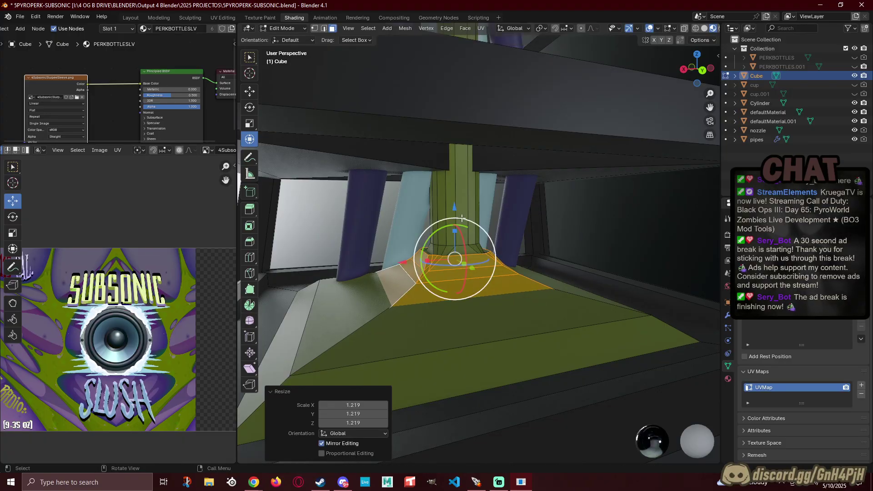
pyautogui.moveTo(455, 211); pyautogui.dragTo(467, 172)
pyautogui.moveTo(374, 233); pyautogui.dragTo(602, 264, button='middle')
pyautogui.press('s')
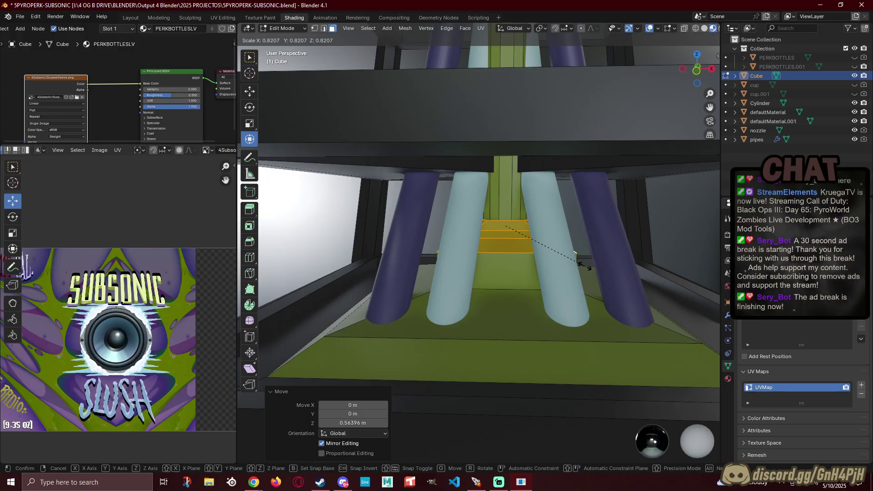
pyautogui.click(578, 270)
pyautogui.scroll(-5, 577, 271)
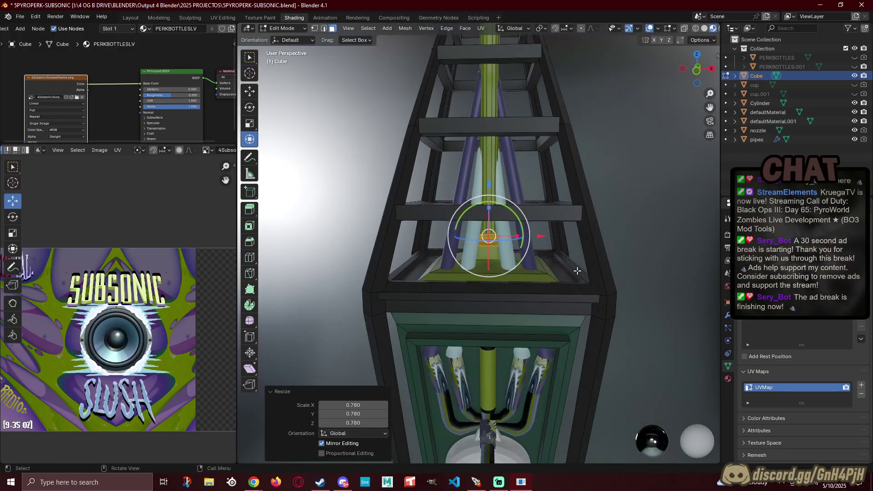
# Step: Check the tower outside mesh editing and undo the reshaping of the column's extruded flare
pyautogui.press('Tab')
pyautogui.scroll(-3, 644, 327)
pyautogui.moveTo(644, 328); pyautogui.dragTo(582, 309, button='middle')
pyautogui.hotkey('ctrl', 'z')
pyautogui.hotkey('ctrl', 'z')
pyautogui.hotkey('ctrl', 'z')
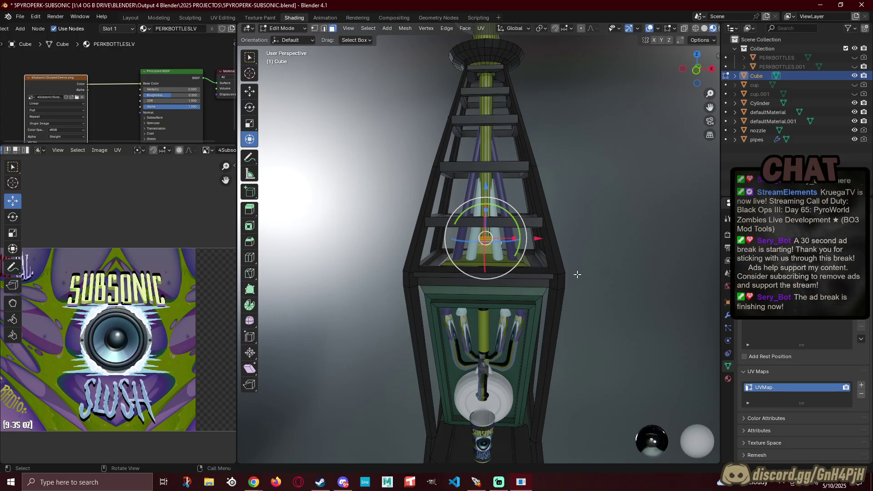
# Step: Remove the outermost sloped faces around the green column's foot from the selection
pyautogui.scroll(5, 564, 269)
pyautogui.keyDown('shift'); pyautogui.moveTo(454, 222); pyautogui.dragTo(435, 253, button='middle'); pyautogui.keyUp('shift')
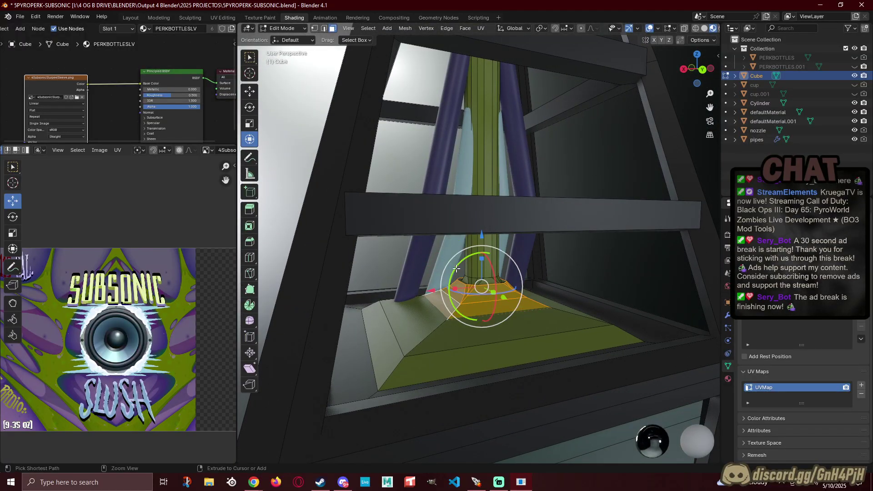
pyautogui.moveTo(498, 309); pyautogui.dragTo(471, 313, button='middle')
pyautogui.scroll(3, 469, 324)
pyautogui.moveTo(463, 344); pyautogui.dragTo(441, 323, button='middle')
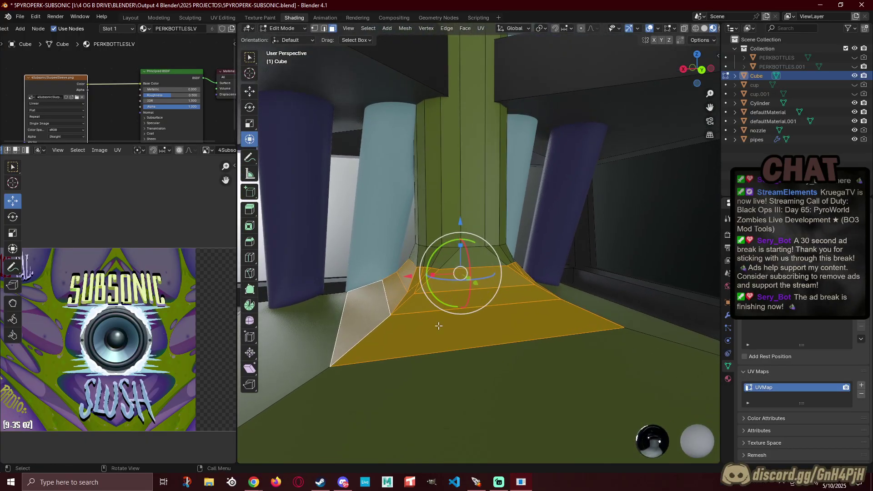
pyautogui.keyDown('shift'); pyautogui.click(433, 334); pyautogui.keyUp('shift')
pyautogui.keyDown('shift'); pyautogui.click(344, 321); pyautogui.keyUp('shift')
pyautogui.keyDown('shift'); pyautogui.click(483, 313); pyautogui.keyUp('shift')
# Step: Adjust the flare selection on the far sides of the column's foot, adding the missing face
pyautogui.moveTo(528, 341); pyautogui.dragTo(365, 310, button='middle')
pyautogui.moveTo(554, 302); pyautogui.dragTo(430, 287, button='middle')
pyautogui.moveTo(518, 267); pyautogui.dragTo(389, 265, button='middle')
pyautogui.keyDown('ctrl'); pyautogui.click(442, 268); pyautogui.keyUp('ctrl')
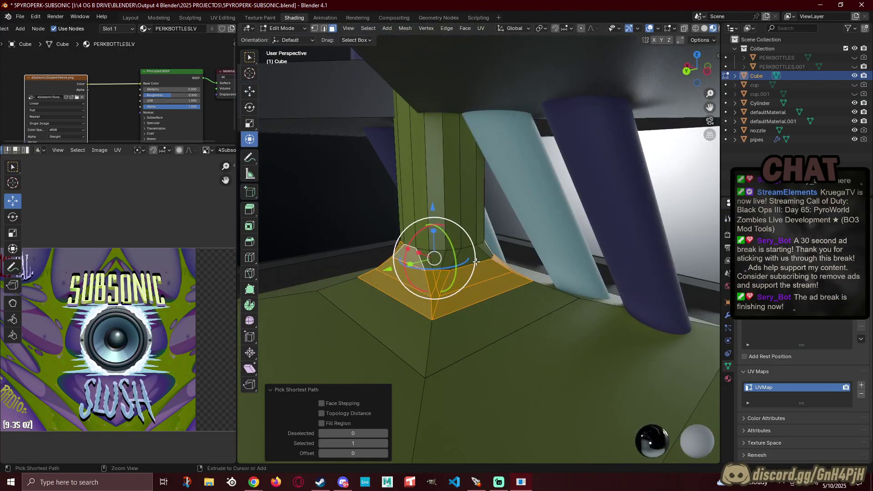
pyautogui.moveTo(476, 258); pyautogui.dragTo(338, 255, button='middle')
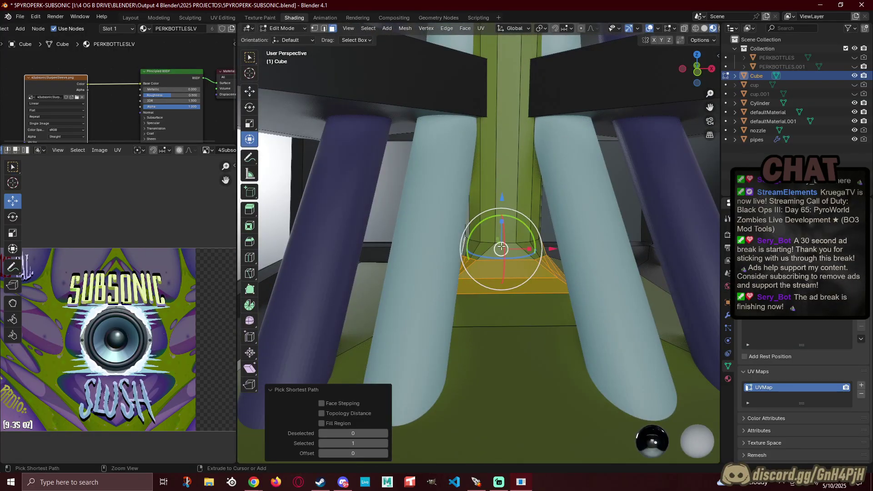
pyautogui.moveTo(508, 257)
pyautogui.mouseDown(button='middle')
pyautogui.moveTo(481, 258)
pyautogui.moveTo(506, 268)
pyautogui.mouseUp(button='middle')
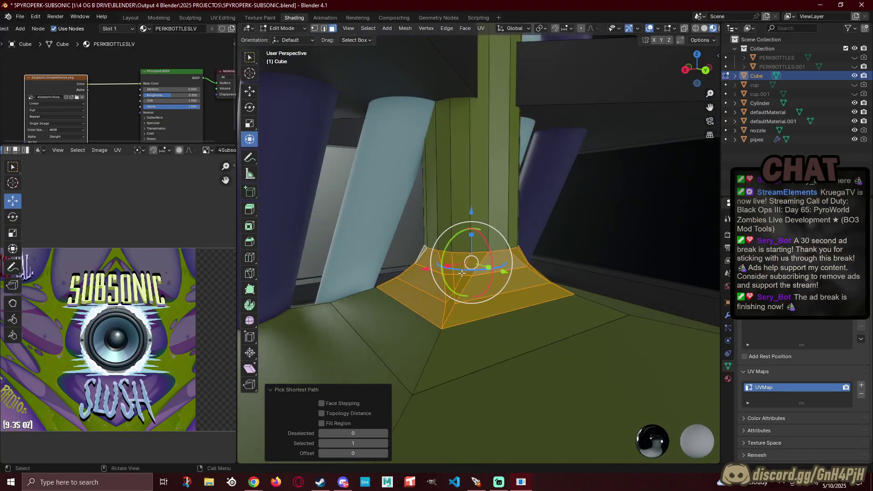
# Step: Extrude the selected flare faces in place and scale them outward by 1.321
pyautogui.press('e')
pyautogui.rightClick(522, 283)
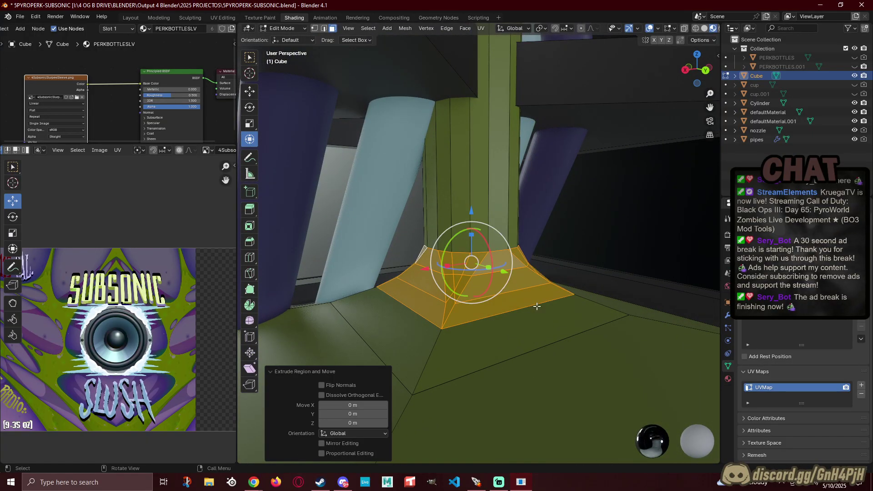
pyautogui.press('s')
pyautogui.click(568, 313)
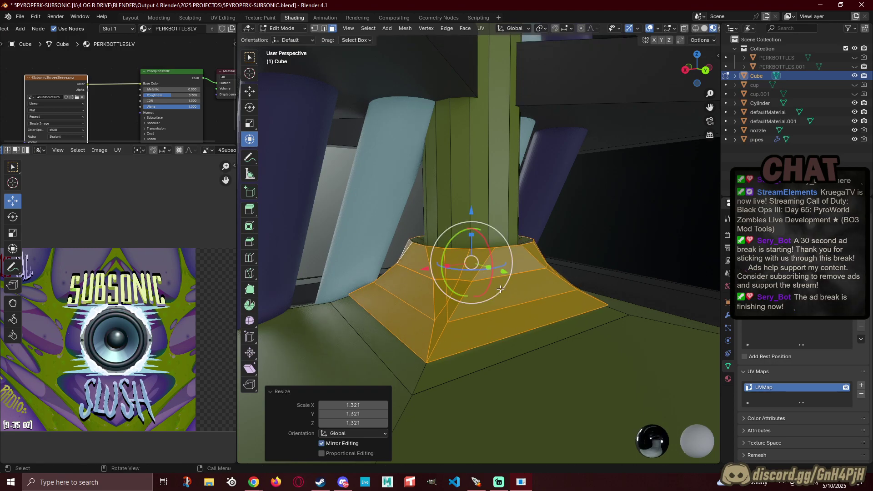
# Step: Flatten the extruded flare vertically to 0.581 and raise it about 0.249 m along Z
pyautogui.press('s')
pyautogui.press('z')
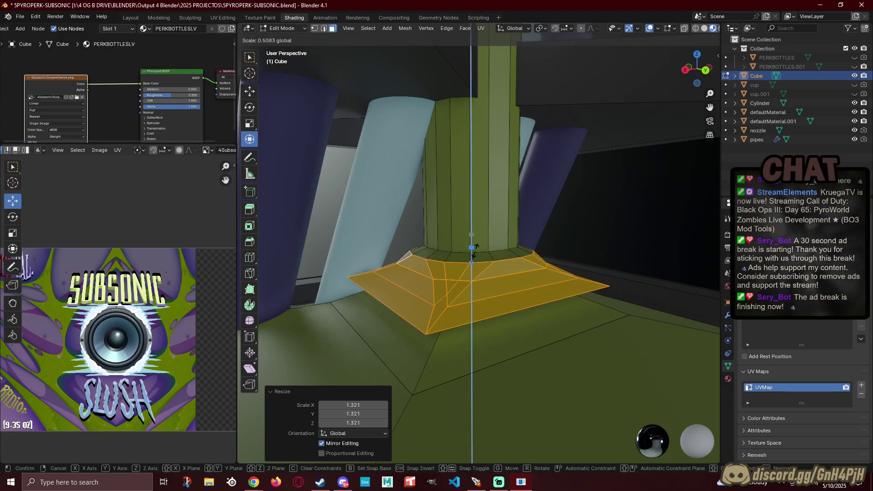
pyautogui.click(477, 248)
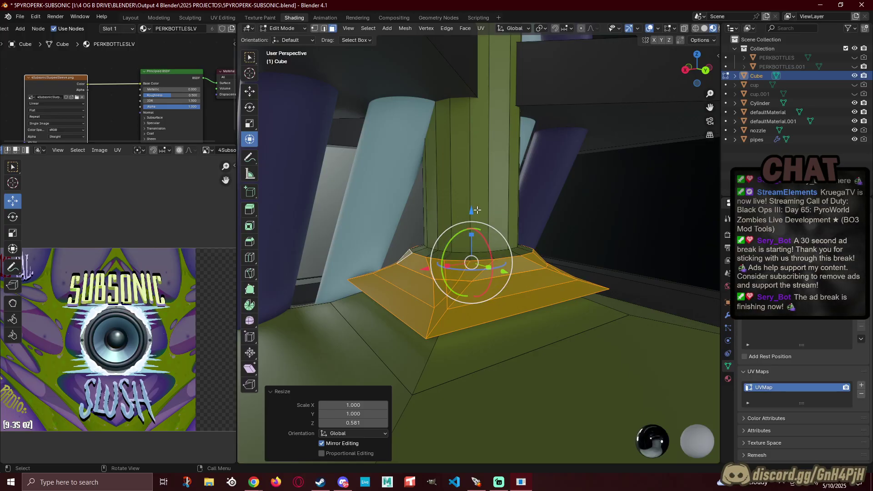
pyautogui.press('g')
pyautogui.press('z')
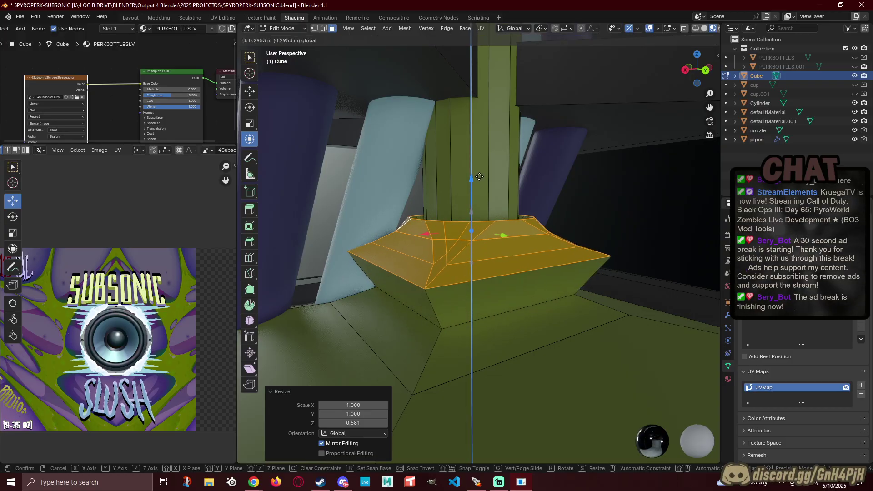
pyautogui.click(482, 181)
# Step: Scale the raised collar down to about 0.94 and finish editing the tower mesh with nothing selected
pyautogui.moveTo(482, 181); pyautogui.dragTo(455, 253, button='middle')
pyautogui.press('s')
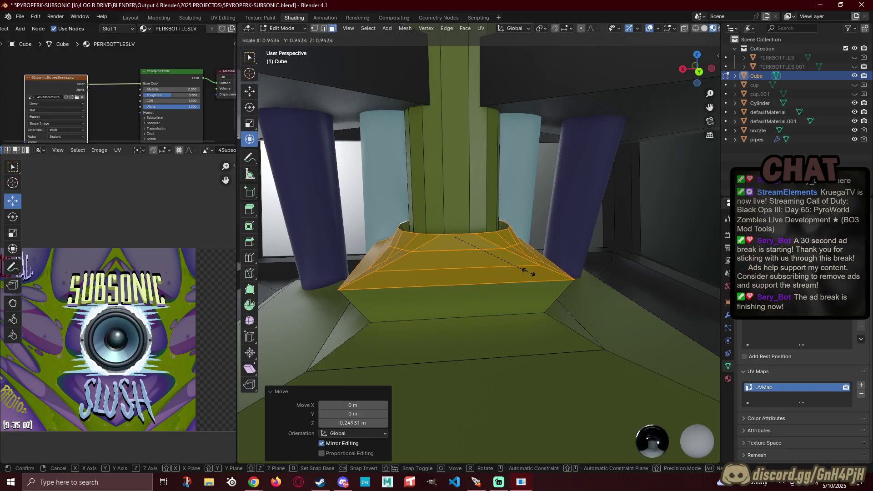
pyautogui.click(527, 272)
pyautogui.moveTo(527, 272); pyautogui.dragTo(421, 301, button='middle')
pyautogui.scroll(-5, 583, 269)
pyautogui.click(641, 264)
pyautogui.press('Tab')
pyautogui.click(625, 256)
# Step: Examine the whole machine and its dispenser alcove with the pipes, nozzle and cup from several sides
pyautogui.scroll(-1, 421, 301)
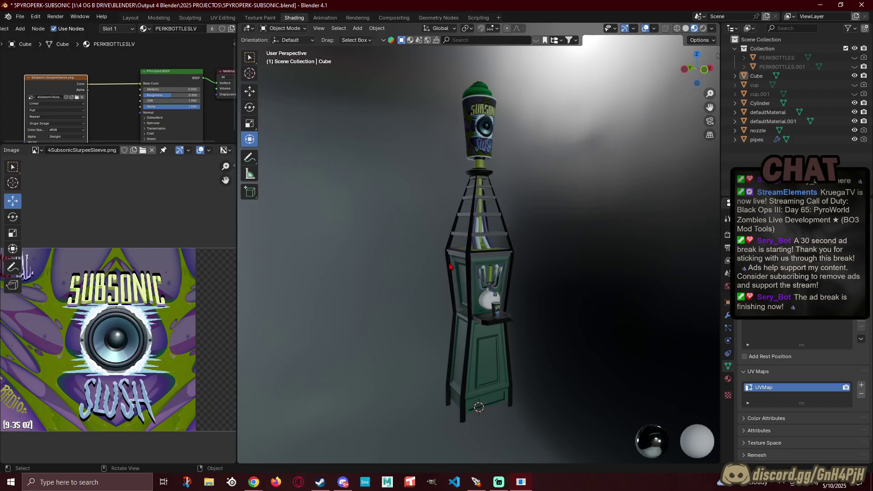
pyautogui.moveTo(439, 273)
pyautogui.mouseDown(button='middle')
pyautogui.moveTo(529, 277)
pyautogui.moveTo(428, 285)
pyautogui.mouseUp(button='middle')
pyautogui.moveTo(466, 253)
pyautogui.mouseDown(button='middle')
pyautogui.moveTo(423, 241)
pyautogui.moveTo(406, 247)
pyautogui.moveTo(404, 288)
pyautogui.moveTo(347, 279)
pyautogui.moveTo(376, 285)
pyautogui.moveTo(433, 325)
pyautogui.moveTo(406, 253)
pyautogui.moveTo(455, 255)
pyautogui.mouseUp(button='middle')
pyautogui.scroll(-2, 407, 246)
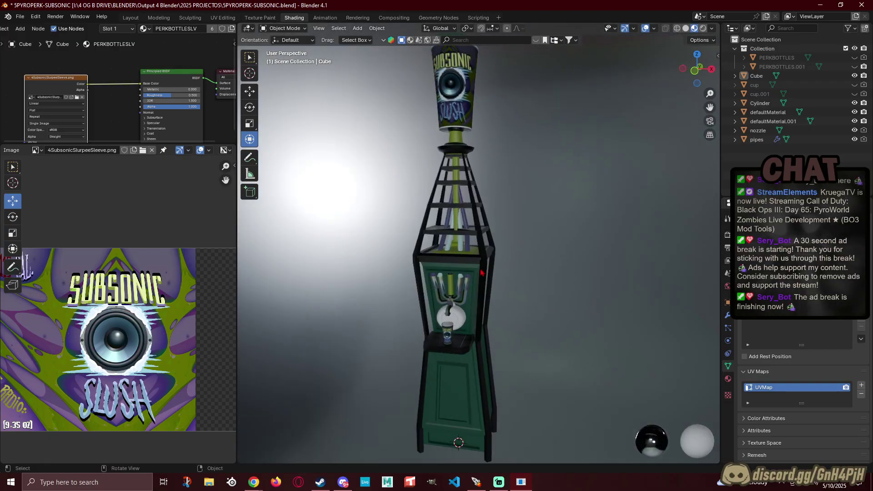
pyautogui.scroll(2, 427, 335)
pyautogui.keyDown('shift'); pyautogui.moveTo(424, 340); pyautogui.dragTo(489, 250, button='middle'); pyautogui.keyUp('shift')
pyautogui.moveTo(488, 250)
pyautogui.mouseDown(button='middle')
pyautogui.moveTo(524, 251)
pyautogui.moveTo(478, 260)
pyautogui.mouseUp(button='middle')
pyautogui.scroll(5, 524, 251)
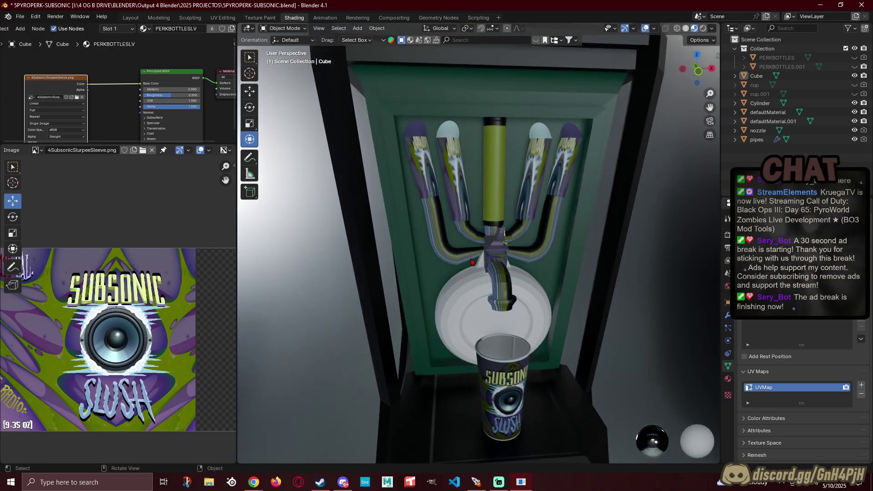
pyautogui.scroll(-3, 364, 274)
pyautogui.moveTo(363, 274); pyautogui.dragTo(442, 276, button='middle')
# Step: Open the cabinet mesh for editing and select all its faces except the upper side panel's centre
pyautogui.click(499, 243)
pyautogui.press('Tab')
pyautogui.moveTo(497, 240); pyautogui.dragTo(497, 236, button='middle')
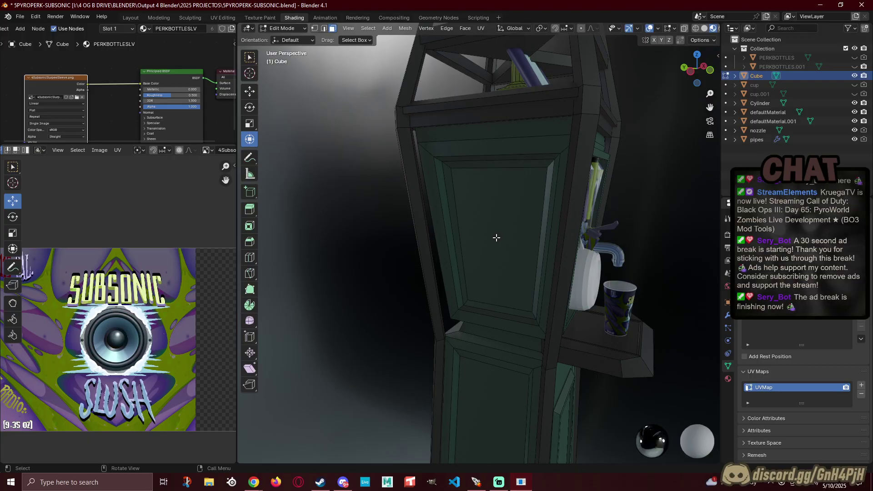
pyautogui.press('a')
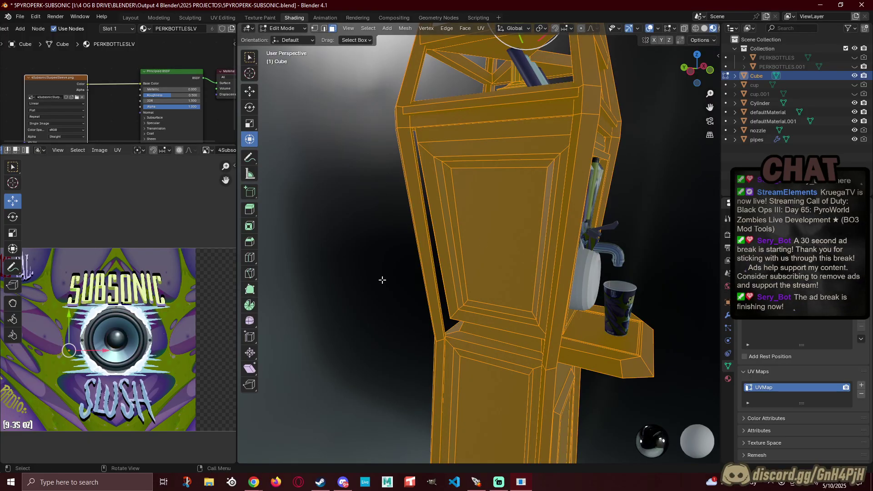
pyautogui.keyDown('shift'); pyautogui.click(499, 244); pyautogui.keyUp('shift')
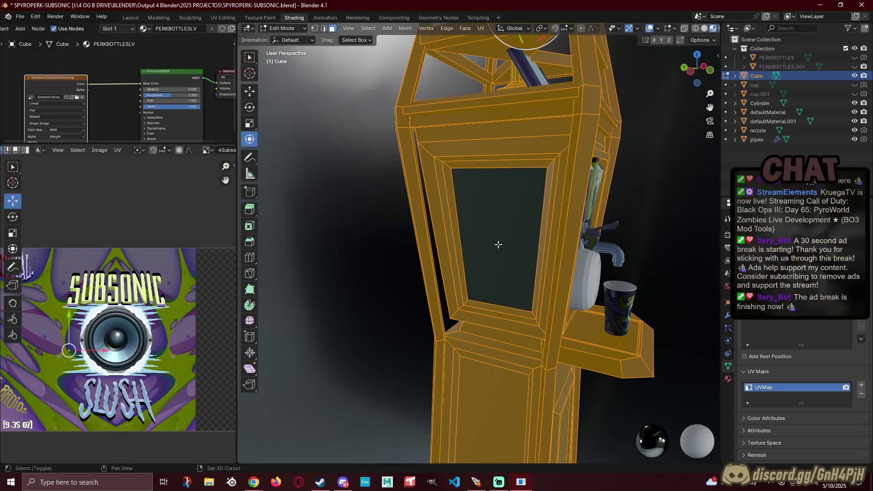
# Step: Exclude the remaining recessed panel faces around the cabinet, including the lower side panels, from the selection
pyautogui.moveTo(582, 277); pyautogui.dragTo(501, 251, button='middle')
pyautogui.moveTo(483, 188); pyautogui.dragTo(329, 214, button='middle')
pyautogui.keyDown('shift'); pyautogui.click(457, 215); pyautogui.keyUp('shift')
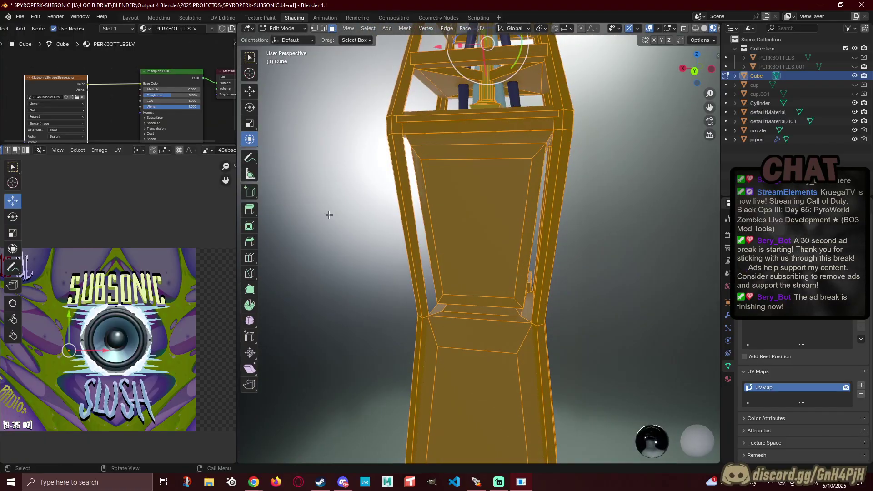
pyautogui.keyDown('shift'); pyautogui.click(468, 213); pyautogui.keyUp('shift')
pyautogui.moveTo(533, 221); pyautogui.dragTo(517, 239, button='middle')
pyautogui.moveTo(545, 178); pyautogui.dragTo(433, 209, button='middle')
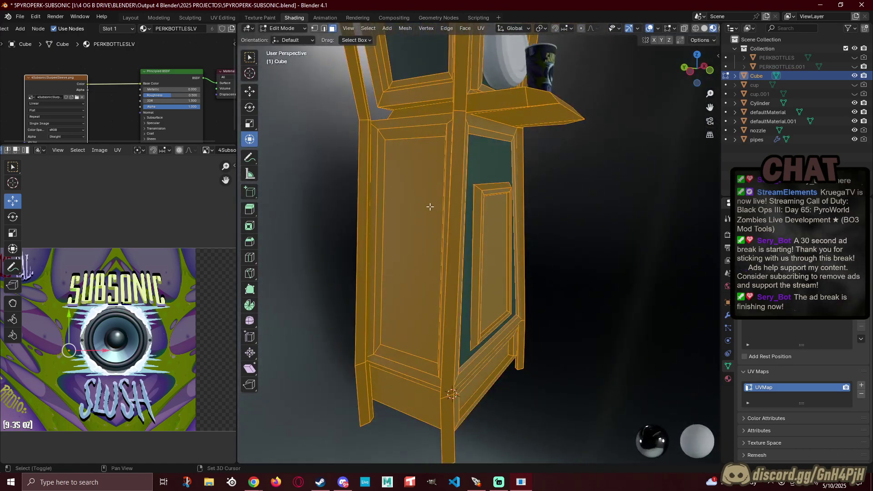
pyautogui.moveTo(376, 221); pyautogui.dragTo(513, 226, button='middle')
pyautogui.moveTo(461, 202); pyautogui.dragTo(477, 215, button='middle')
pyautogui.keyDown('shift'); pyautogui.click(543, 196); pyautogui.keyUp('shift')
# Step: Move the selected cabinet faces' UVs onto the Slush lettering area of the sleeve texture
pyautogui.scroll(-3, 478, 216)
pyautogui.keyDown('shift'); pyautogui.moveTo(464, 184); pyautogui.dragTo(490, 282, button='middle'); pyautogui.keyUp('shift')
pyautogui.moveTo(109, 378); pyautogui.dragTo(51, 340)
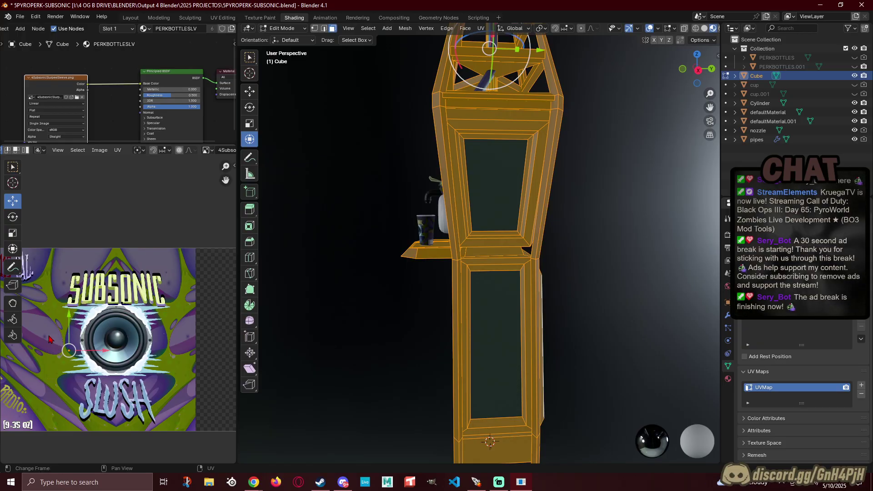
pyautogui.press('g')
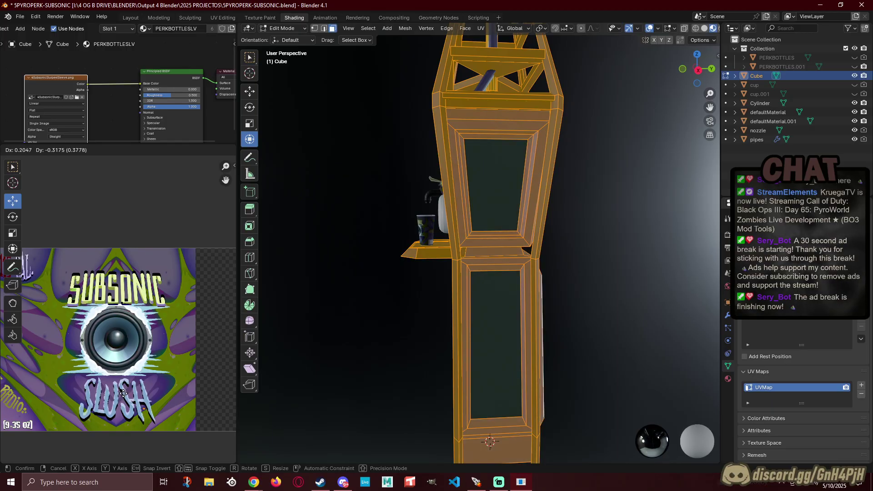
pyautogui.click(122, 393)
pyautogui.click(347, 188)
pyautogui.moveTo(347, 194); pyautogui.dragTo(489, 206, button='middle')
# Step: Shift all selected UVs by -0.628 in X and 0.122 in Y, plus further in negative X, onto the texture's purple
pyautogui.press('a')
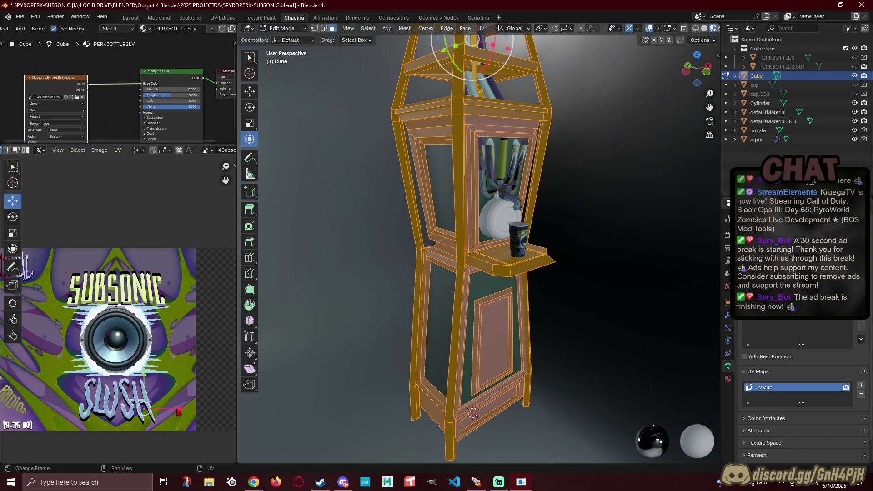
pyautogui.moveTo(177, 412); pyautogui.dragTo(64, 403)
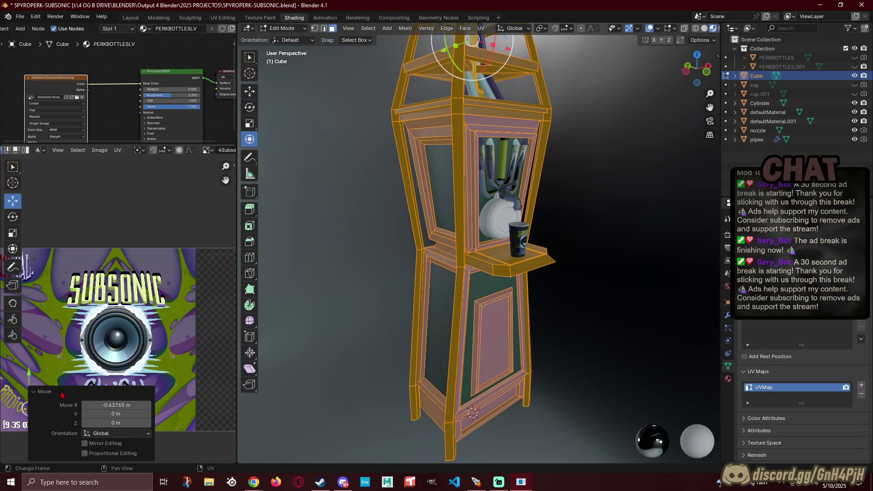
pyautogui.moveTo(62, 396); pyautogui.dragTo(217, 344, button='middle')
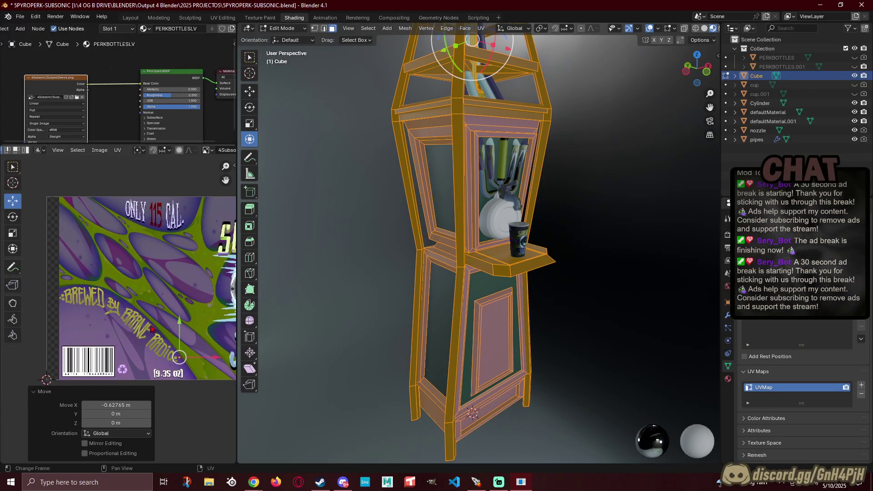
pyautogui.scroll(4, 146, 329)
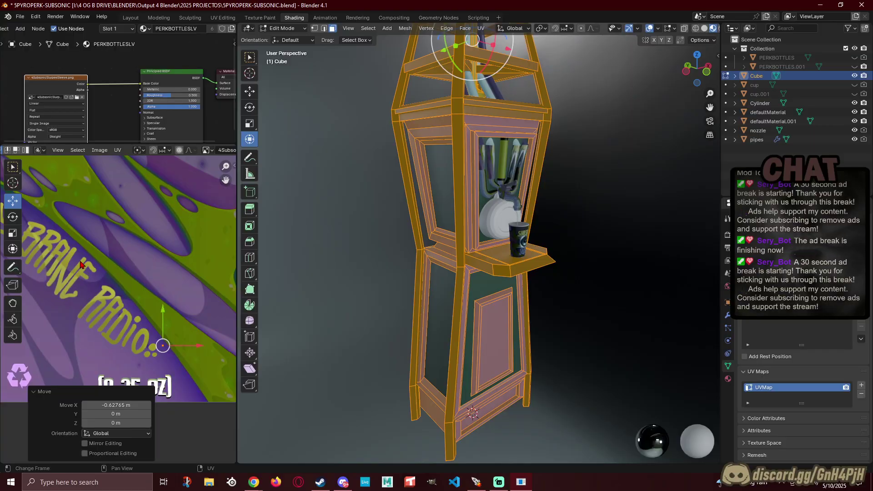
pyautogui.moveTo(162, 314); pyautogui.dragTo(136, 259)
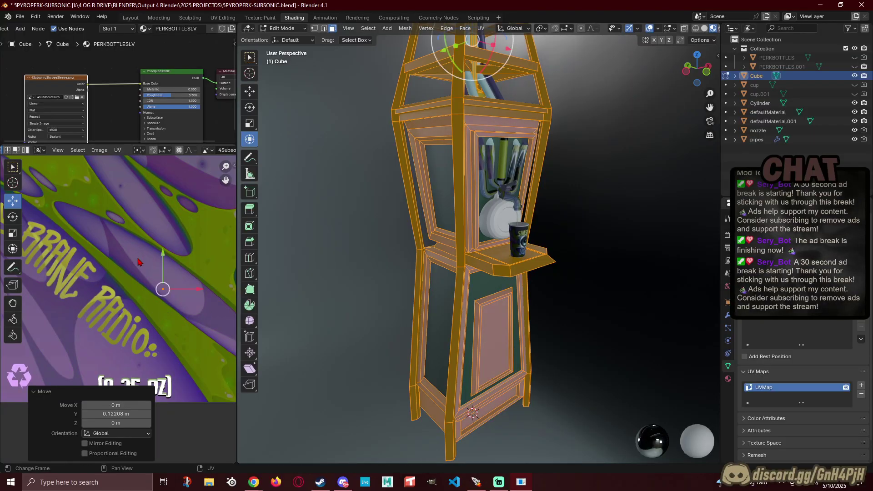
pyautogui.moveTo(202, 292); pyautogui.dragTo(125, 293)
# Step: Leave mesh editing with nothing selected and review the recoloured cabinet on the whole machine
pyautogui.click(293, 270)
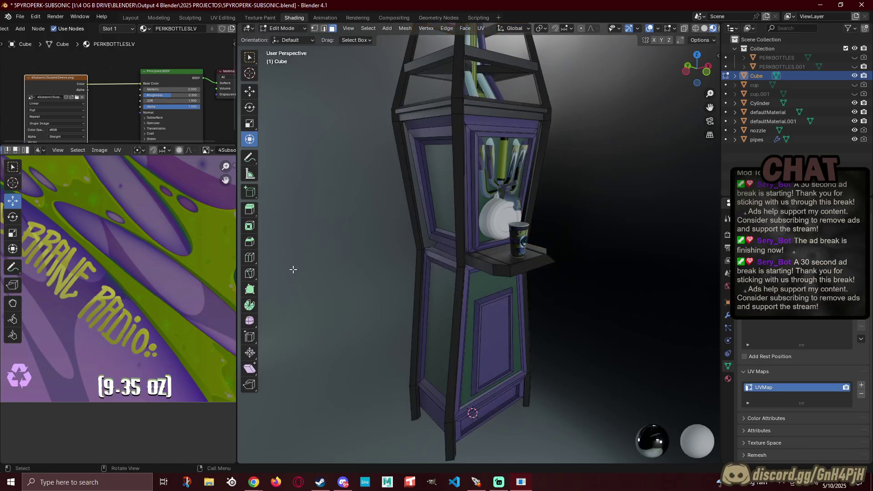
pyautogui.press('Tab')
pyautogui.click(293, 270)
pyautogui.moveTo(293, 270); pyautogui.dragTo(635, 263, button='middle')
pyautogui.scroll(-5, 426, 278)
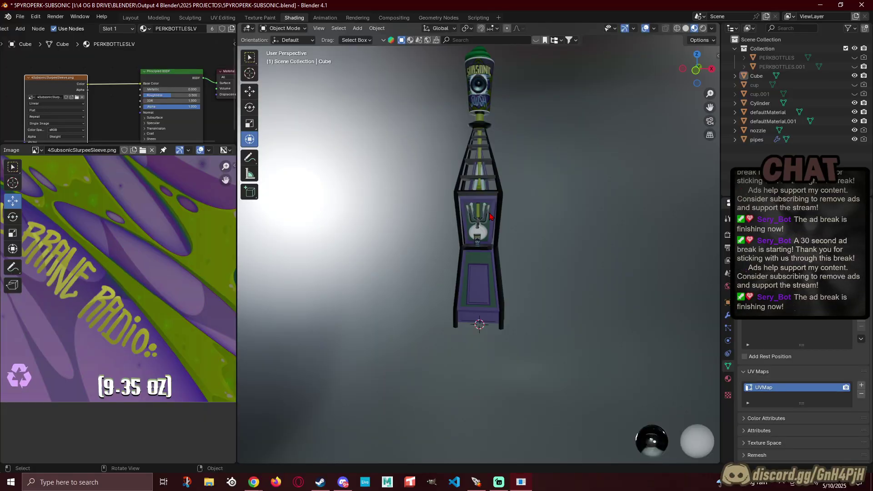
# Step: Move all of the cabinet's UVs up in Y onto the sleeve texture's green and check the recoloured machine
pyautogui.press('Tab')
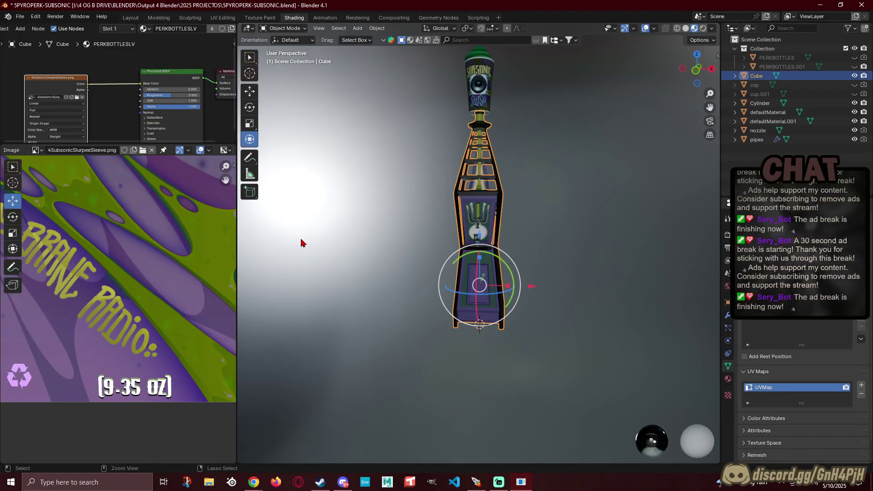
pyautogui.press('a')
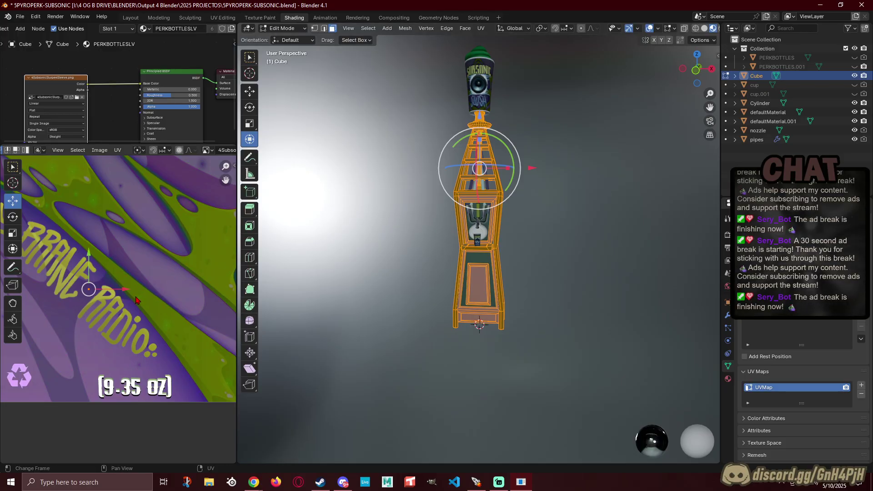
pyautogui.scroll(-3, 127, 295)
pyautogui.moveTo(94, 272); pyautogui.dragTo(151, 346, button='middle')
pyautogui.moveTo(167, 336); pyautogui.dragTo(171, 280)
pyautogui.scroll(2, 391, 273)
pyautogui.press('Tab')
pyautogui.click(392, 265)
pyautogui.moveTo(393, 265); pyautogui.dragTo(464, 195, button='middle')
pyautogui.scroll(2, 449, 319)
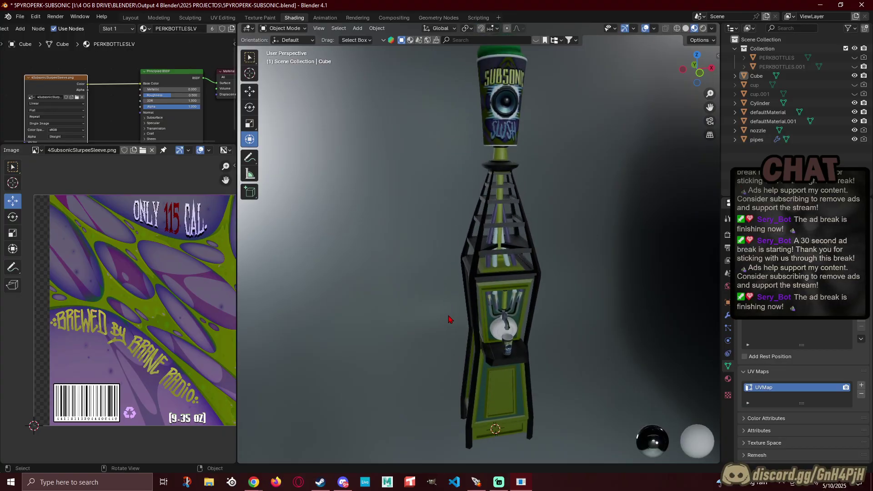
# Step: Shift all cabinet UVs by -0.238 in X and slightly up in Y onto the purple near the lettering
pyautogui.scroll(-3, 450, 319)
pyautogui.moveTo(446, 296); pyautogui.dragTo(381, 301, button='middle')
pyautogui.press('Tab')
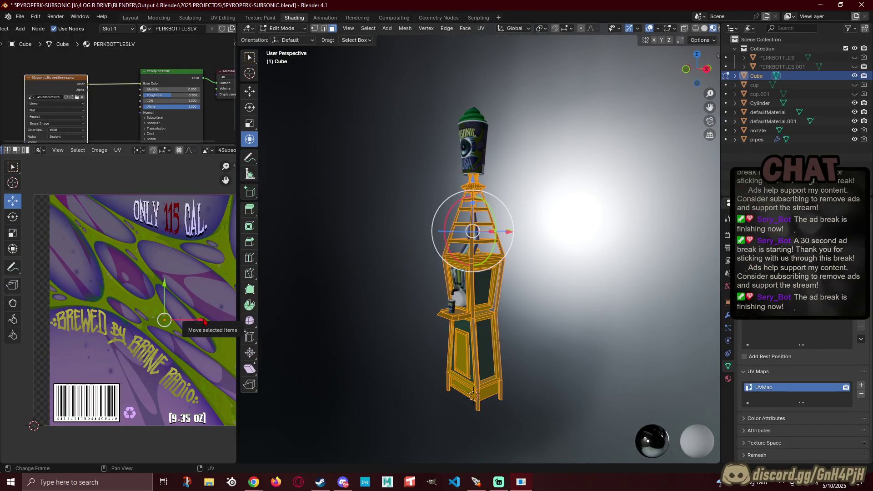
pyautogui.moveTo(203, 324); pyautogui.dragTo(133, 314)
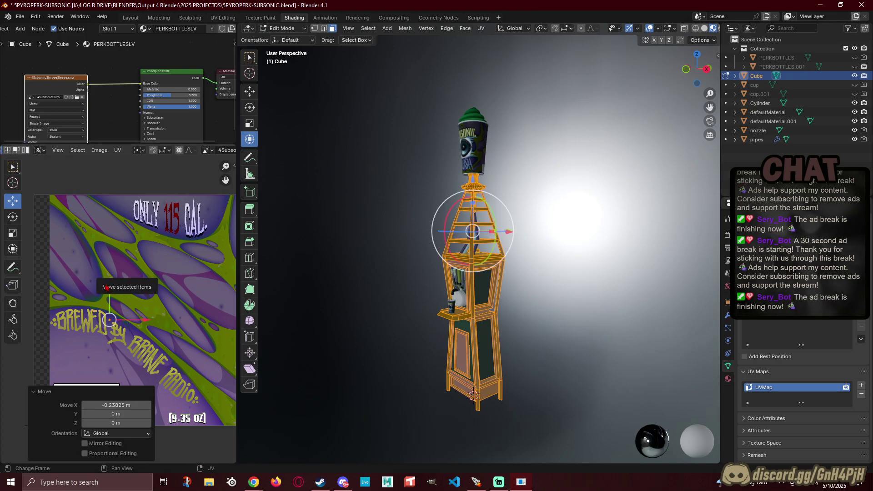
pyautogui.moveTo(107, 287); pyautogui.dragTo(110, 276)
pyautogui.click(299, 295)
pyautogui.moveTo(299, 295); pyautogui.dragTo(396, 296, button='middle')
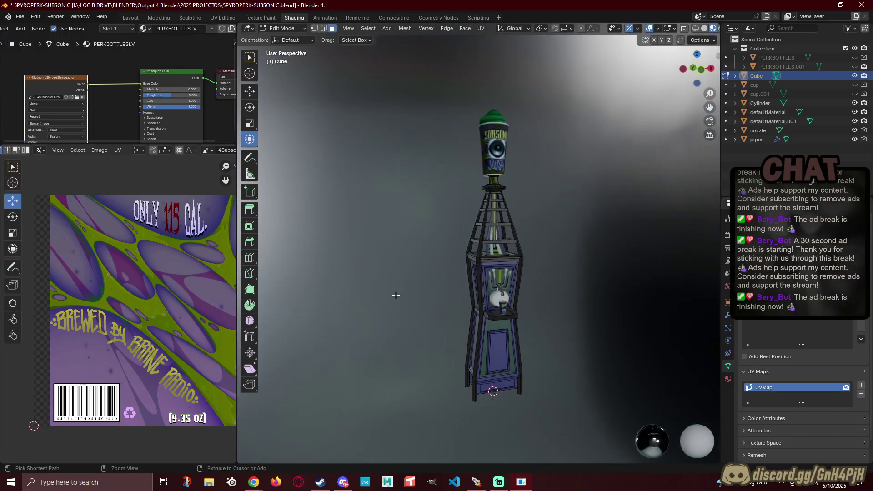
# Step: Shift all cabinet UVs by 0.098 in Y, slightly in negative X, plus another 0.024 in Y, and inspect the cabinet
pyautogui.press('a')
pyautogui.moveTo(111, 279); pyautogui.dragTo(114, 255)
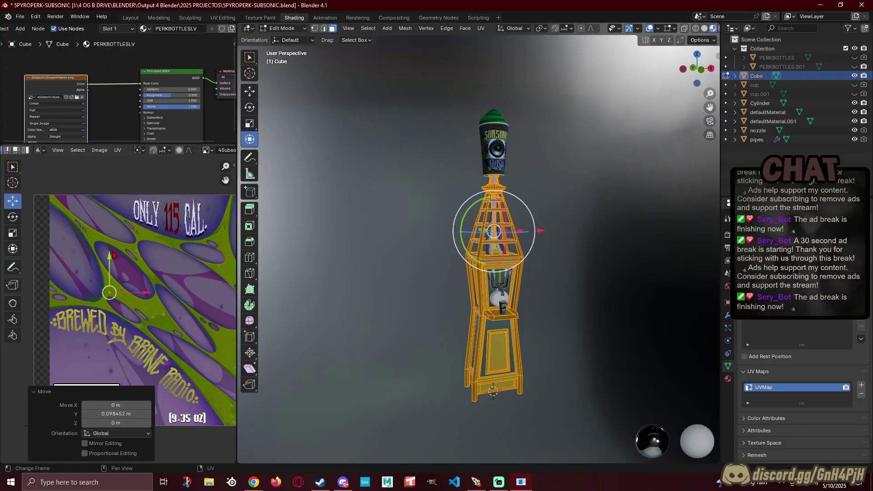
pyautogui.moveTo(149, 296); pyautogui.dragTo(131, 294)
pyautogui.moveTo(104, 255); pyautogui.dragTo(103, 248)
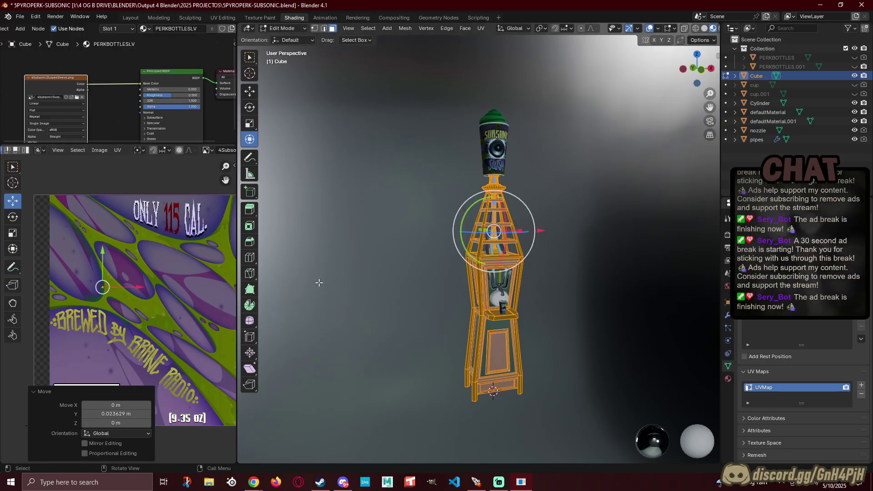
pyautogui.click(391, 287)
pyautogui.moveTo(415, 286); pyautogui.dragTo(433, 284, button='middle')
pyautogui.press('Tab')
pyautogui.moveTo(380, 292); pyautogui.dragTo(353, 299, button='middle')
pyautogui.scroll(5, 381, 302)
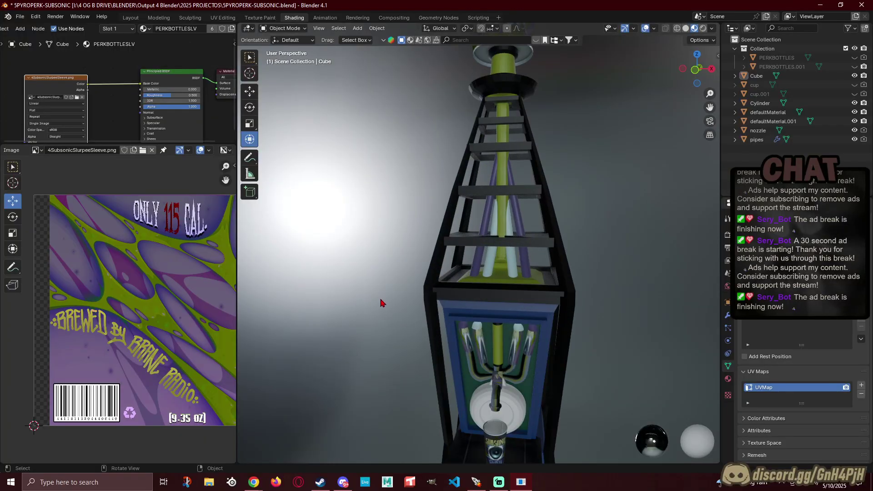
pyautogui.keyDown('shift'); pyautogui.moveTo(387, 329); pyautogui.dragTo(371, 205, button='middle'); pyautogui.keyUp('shift')
pyautogui.scroll(-1, 377, 209)
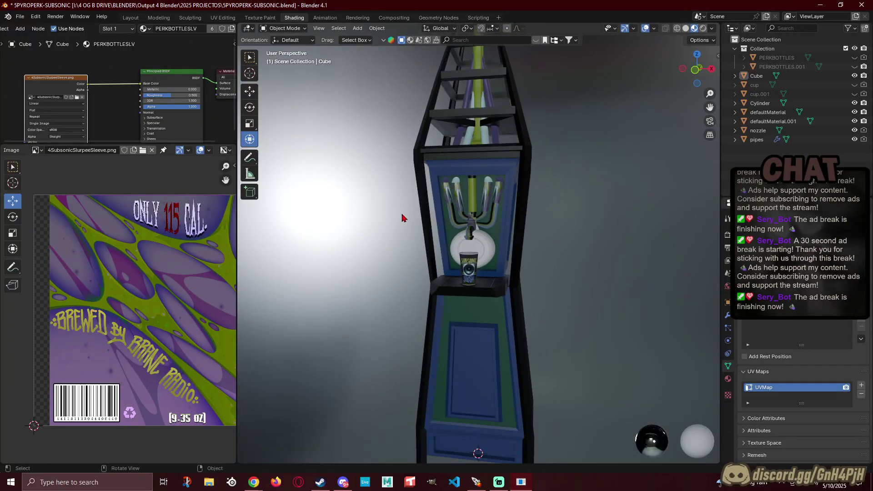
# Step: Move all of the cabinet's UVs up in Y to the sleeve texture's upper edge, beside the calorie lettering
pyautogui.moveTo(445, 220); pyautogui.dragTo(444, 280, button='middle')
pyautogui.click(444, 281)
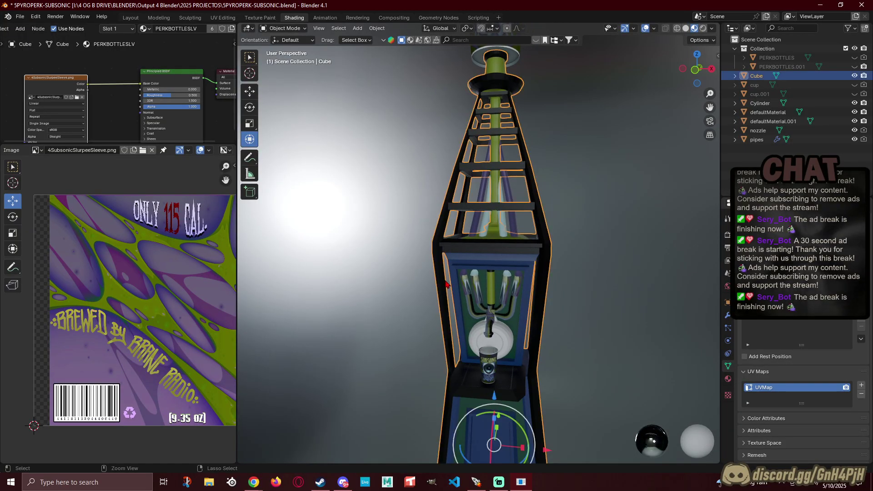
pyautogui.press('Tab')
pyautogui.press('a')
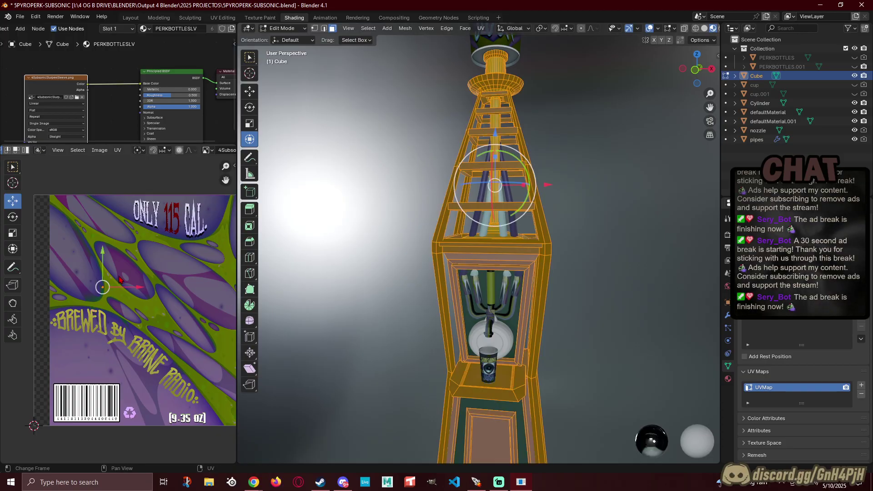
pyautogui.moveTo(102, 255); pyautogui.dragTo(116, 163)
pyautogui.click(355, 227)
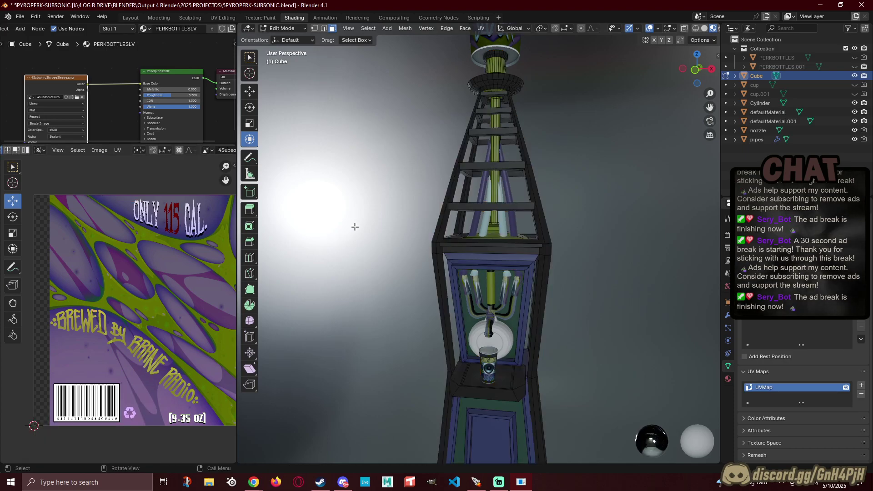
# Step: Move all cabinet UVs 0.454 across the texture to above the Subsonic lettering, lower them slightly, and clear the selection
pyautogui.scroll(-1, 355, 227)
pyautogui.press('a')
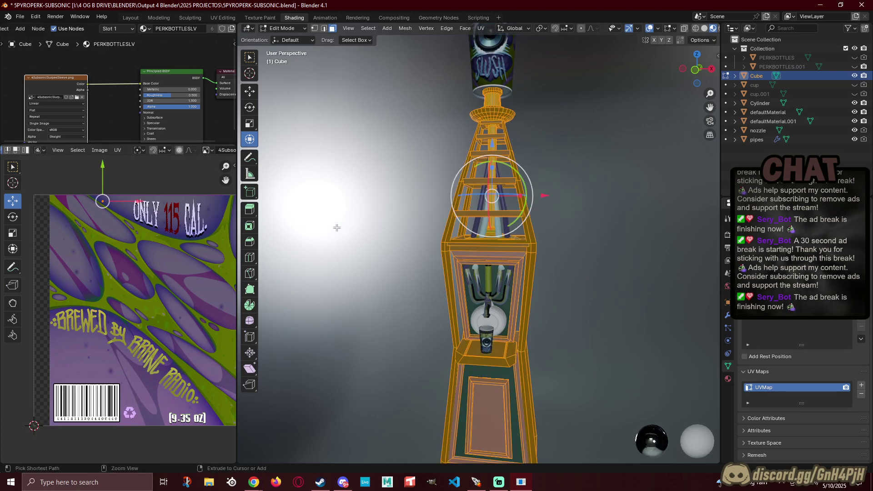
pyautogui.scroll(-3, 173, 279)
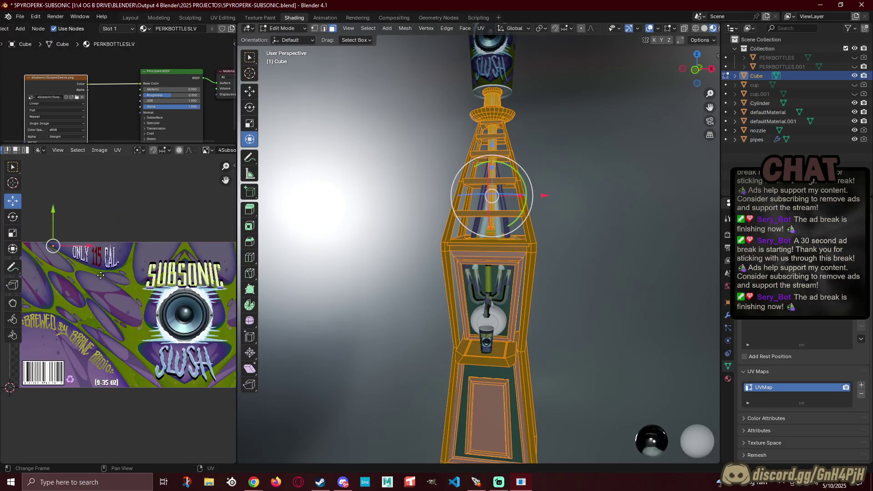
pyautogui.scroll(3, 68, 253)
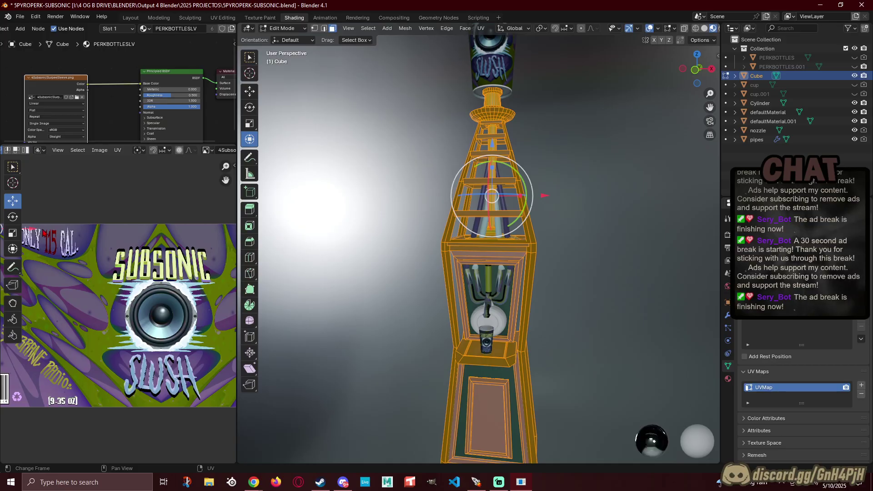
pyautogui.press('g')
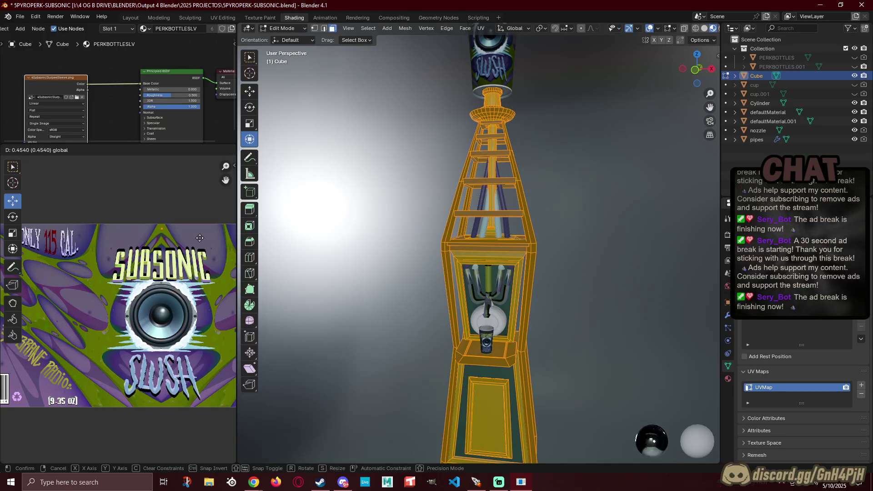
pyautogui.click(200, 237)
pyautogui.moveTo(164, 201); pyautogui.dragTo(156, 213)
pyautogui.click(358, 255)
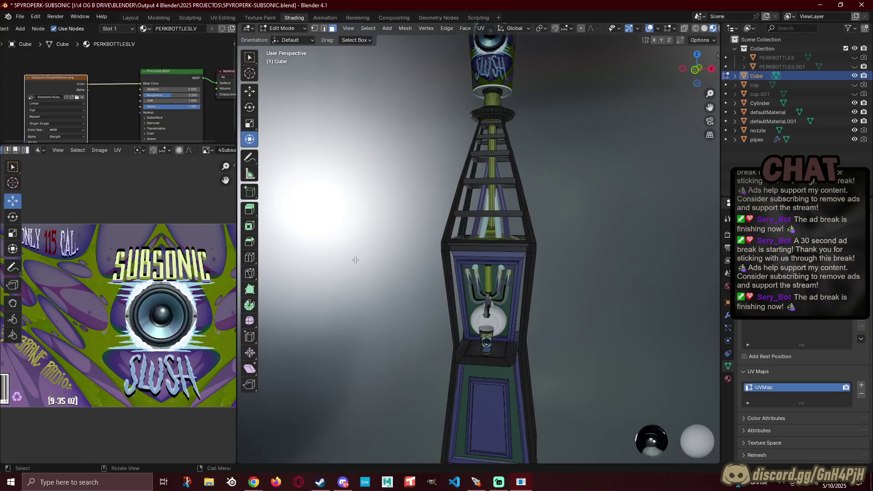
# Step: Shift all cabinet UVs by -0.533 in Y onto the speaker's lower edge, then leave mesh editing with nothing selected
pyautogui.press('a')
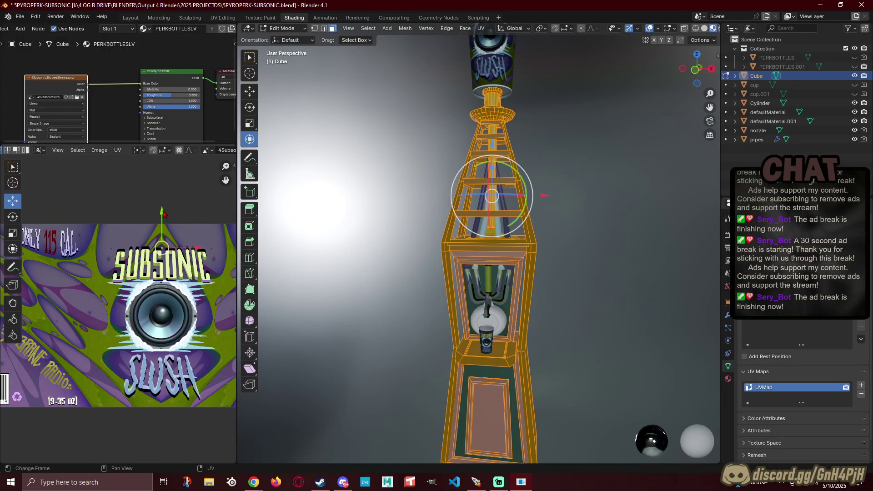
pyautogui.moveTo(165, 213); pyautogui.dragTo(146, 311)
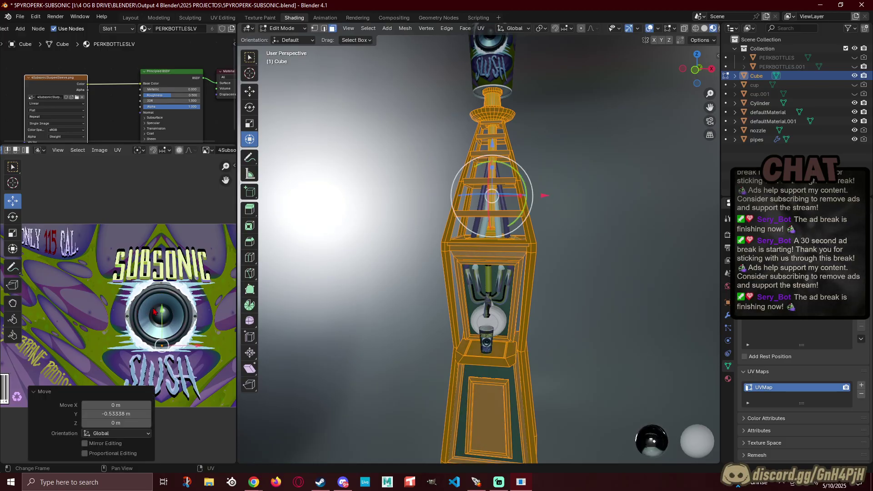
pyautogui.press('Tab')
pyautogui.click(347, 323)
pyautogui.moveTo(347, 322)
pyautogui.mouseDown(button='middle')
pyautogui.moveTo(319, 234)
pyautogui.moveTo(437, 258)
pyautogui.moveTo(436, 281)
pyautogui.moveTo(376, 298)
pyautogui.moveTo(409, 314)
pyautogui.moveTo(396, 302)
pyautogui.moveTo(395, 311)
pyautogui.moveTo(291, 326)
pyautogui.moveTo(382, 322)
pyautogui.moveTo(381, 314)
pyautogui.moveTo(420, 297)
pyautogui.moveTo(554, 279)
pyautogui.moveTo(542, 195)
pyautogui.moveTo(490, 299)
pyautogui.moveTo(430, 307)
pyautogui.moveTo(475, 312)
pyautogui.moveTo(449, 313)
pyautogui.moveTo(476, 248)
pyautogui.moveTo(478, 258)
pyautogui.mouseUp(button='middle')
pyautogui.scroll(3, 427, 309)
# Step: Preview the machine in solid shading and under the night and forest environment lighting
pyautogui.click(686, 28)
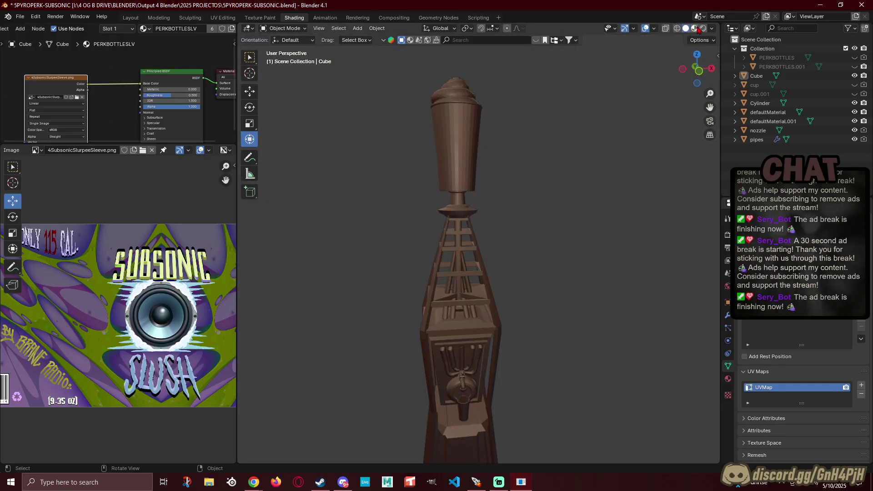
pyautogui.click(695, 28)
pyautogui.click(712, 29)
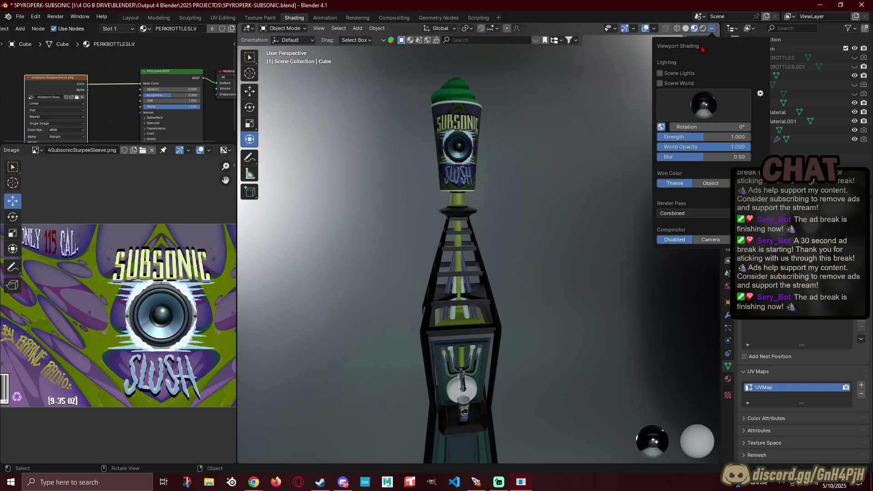
pyautogui.click(704, 104)
pyautogui.click(653, 136)
pyautogui.click(700, 108)
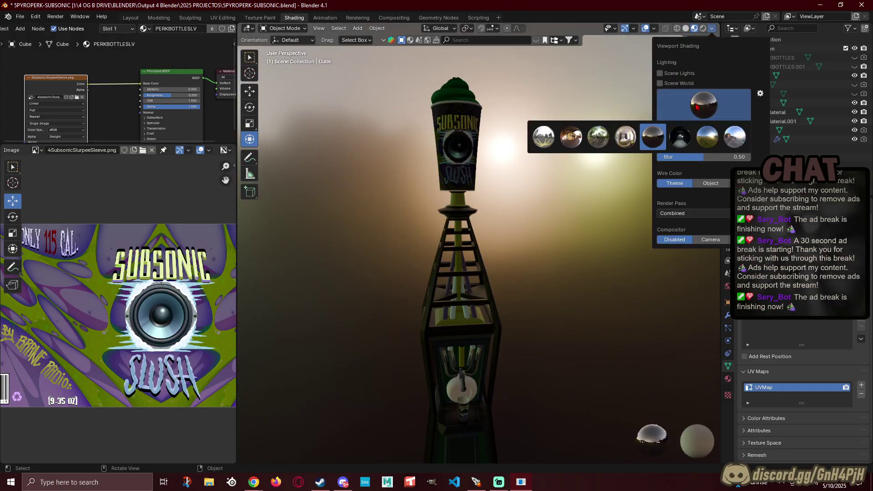
pyautogui.click(598, 136)
pyautogui.scroll(-3, 637, 204)
pyautogui.moveTo(561, 270); pyautogui.dragTo(619, 160, button='middle')
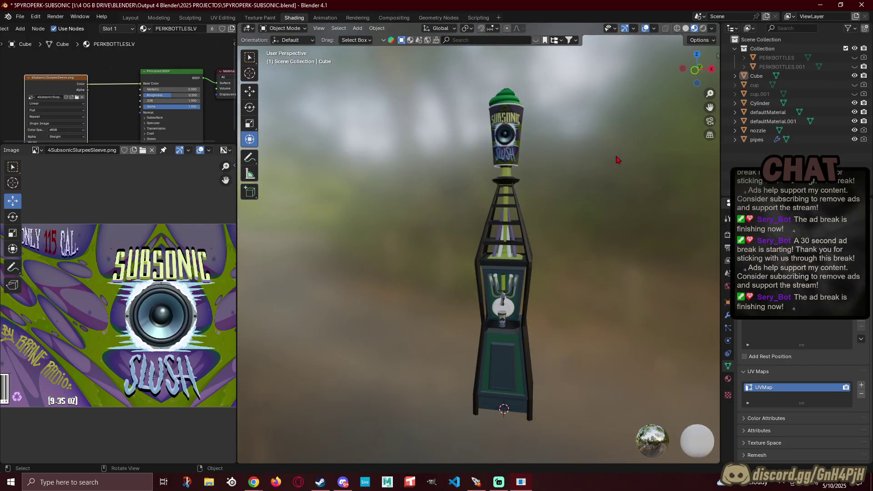
# Step: Switch the viewport's environment lighting back to the dark studio preset
pyautogui.click(711, 29)
pyautogui.click(689, 137)
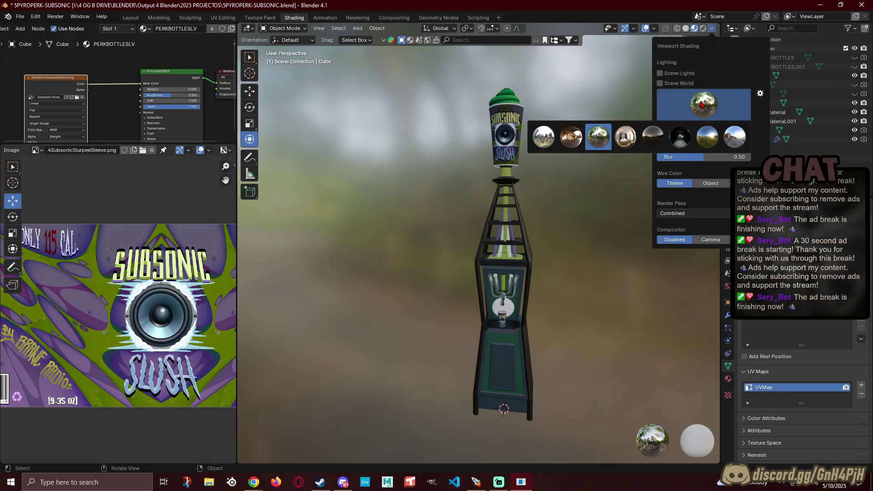
pyautogui.click(681, 137)
# Step: Examine the cabinet colours and the pipes, nozzle and round tank inside the dispensing recess
pyautogui.moveTo(572, 337); pyautogui.dragTo(488, 238, button='middle')
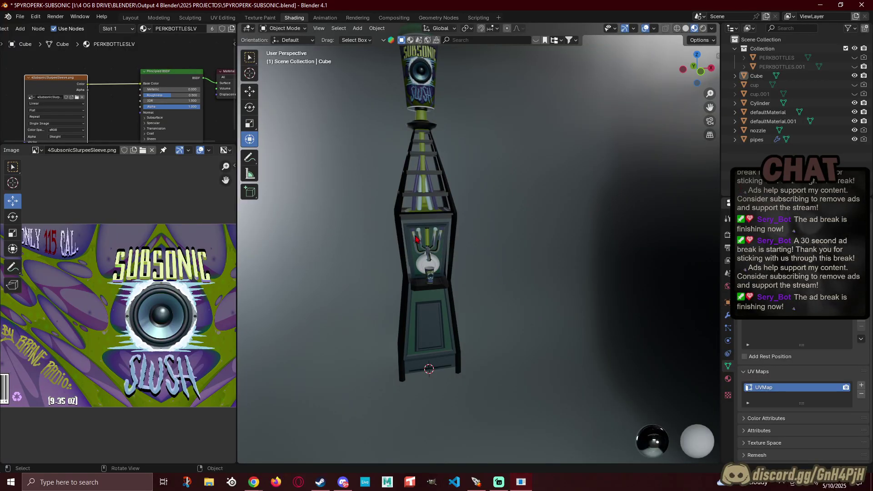
pyautogui.moveTo(536, 314); pyautogui.dragTo(374, 220, button='middle')
pyautogui.scroll(3, 374, 211)
pyautogui.moveTo(497, 226); pyautogui.dragTo(572, 342, button='middle')
pyautogui.moveTo(539, 303); pyautogui.dragTo(572, 290, button='middle')
pyautogui.keyDown('ctrl'); pyautogui.moveTo(460, 164); pyautogui.dragTo(504, 267, button='middle'); pyautogui.keyUp('ctrl')
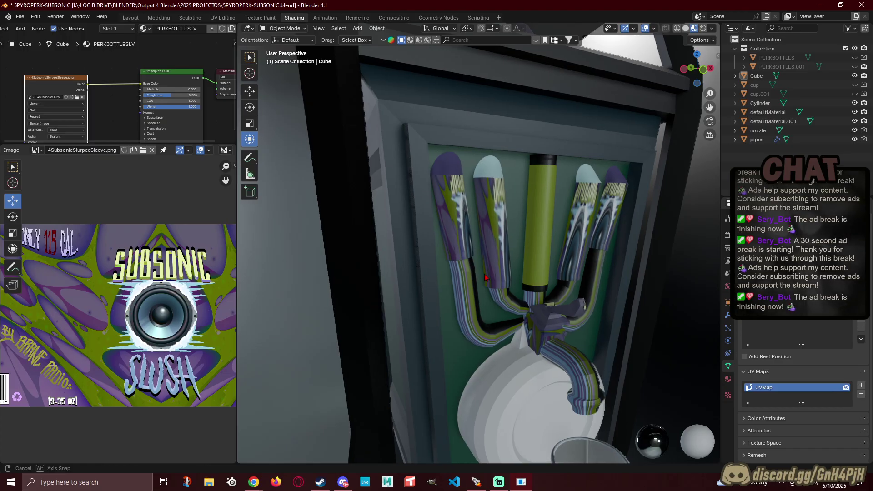
pyautogui.moveTo(496, 270); pyautogui.dragTo(457, 274, button='middle')
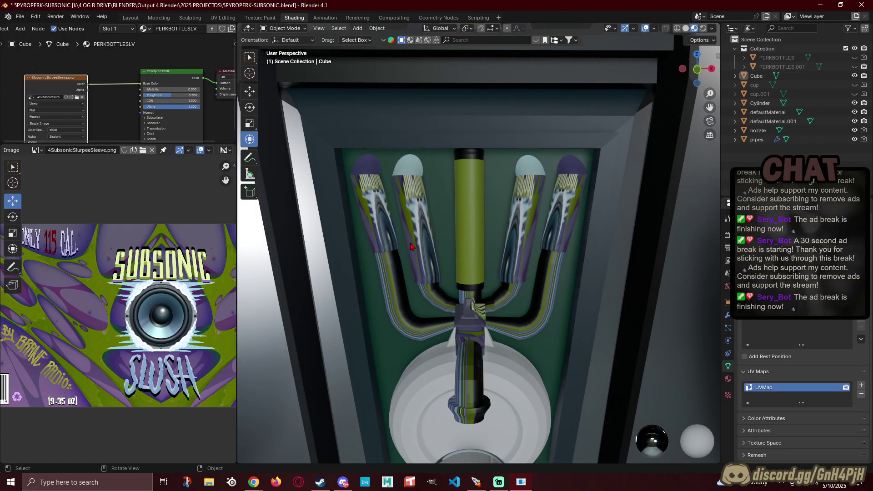
pyautogui.moveTo(418, 254); pyautogui.dragTo(530, 279, button='middle')
# Step: Open the round white tank behind the nozzle for mesh editing with all its faces selected
pyautogui.click(496, 309)
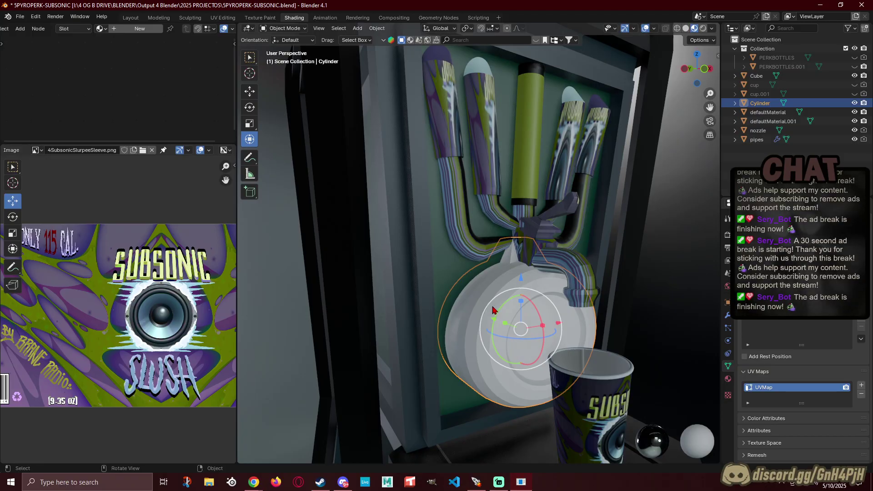
pyautogui.click(287, 325)
pyautogui.click(483, 321)
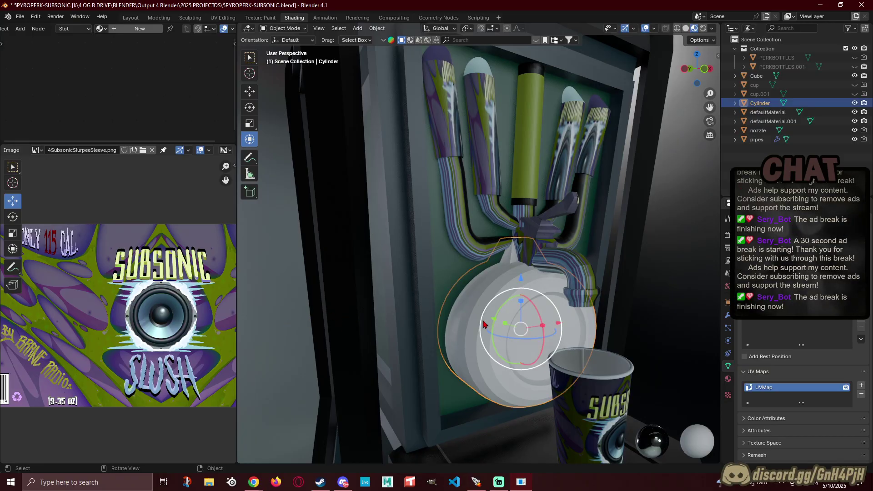
pyautogui.press('Tab')
pyautogui.press('a')
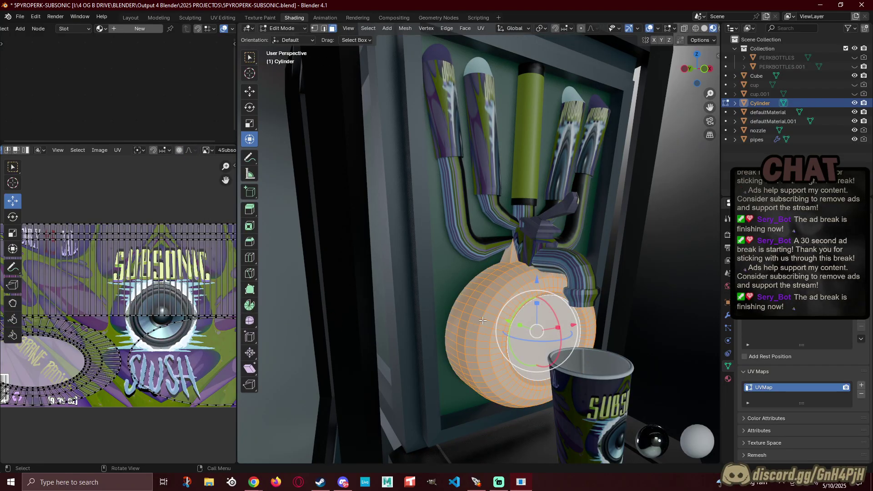
# Step: Select the oval ring island over the barcode area in the tank's UV layout
pyautogui.click(141, 424)
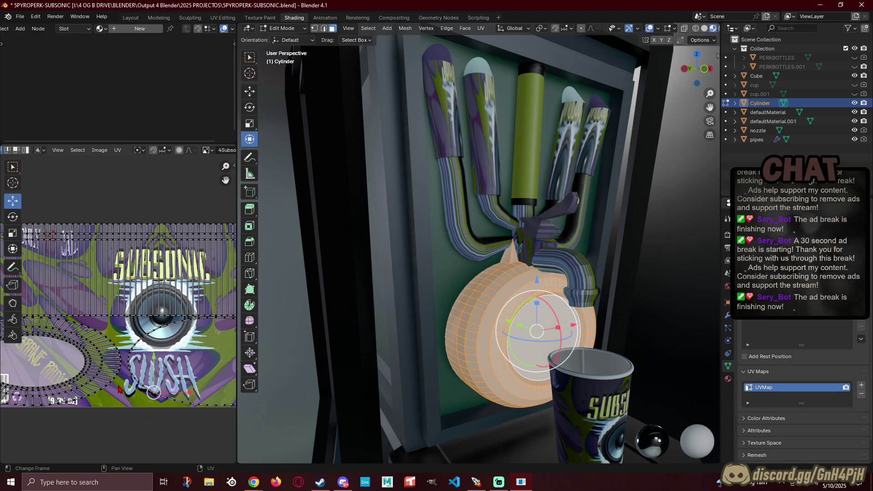
pyautogui.moveTo(114, 387); pyautogui.dragTo(188, 378, button='middle')
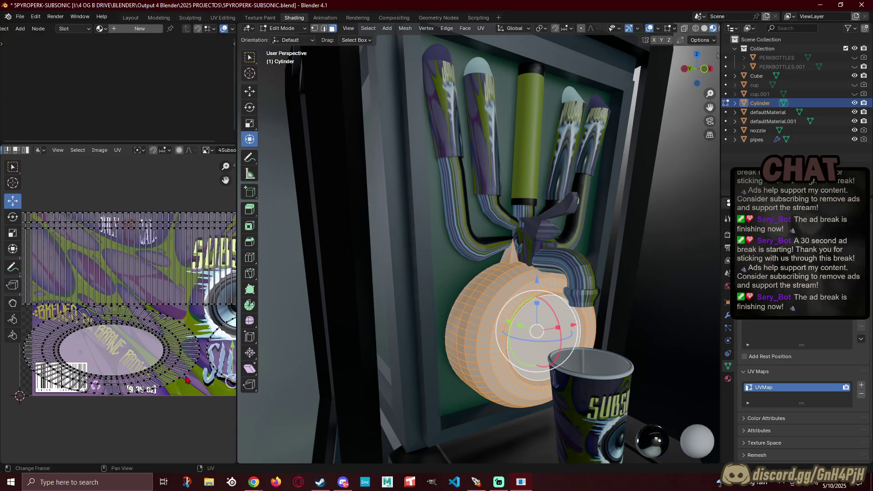
pyautogui.hotkey('ctrl', 's')
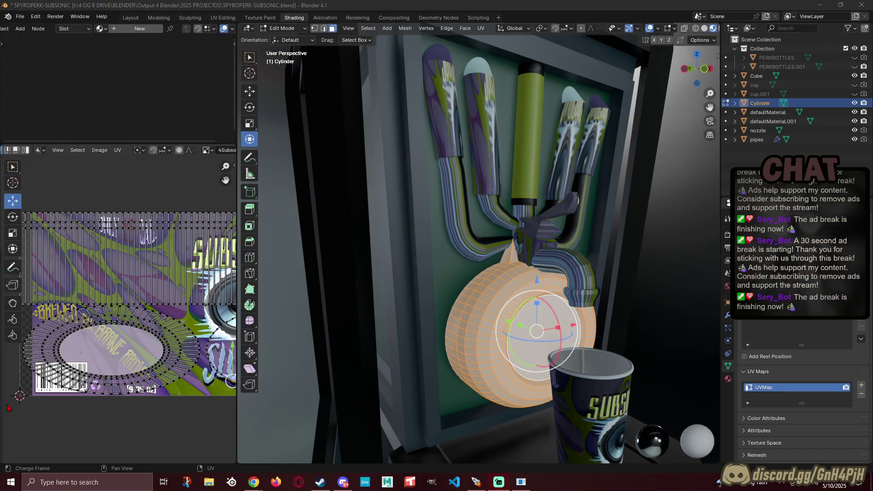
pyautogui.moveTo(8, 404); pyautogui.dragTo(208, 315)
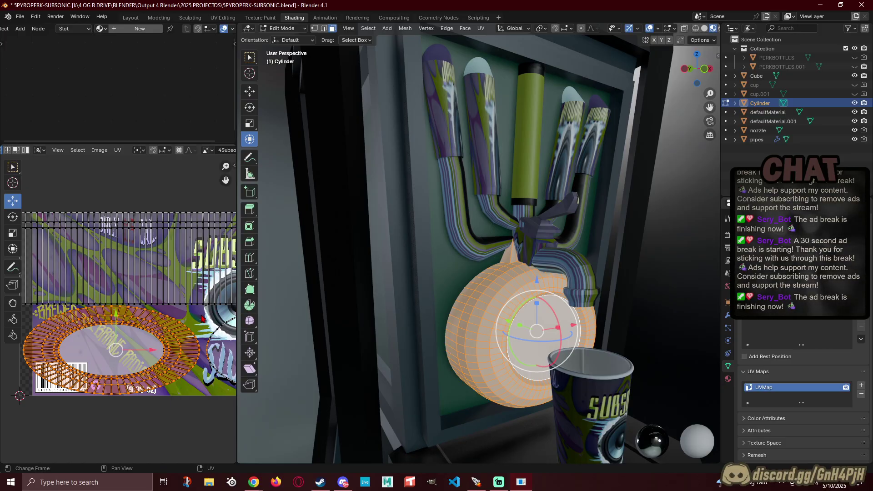
# Step: Move the oval ring island onto the speaker artwork and reshape it into a circle around the cone
pyautogui.moveTo(204, 310); pyautogui.dragTo(174, 354)
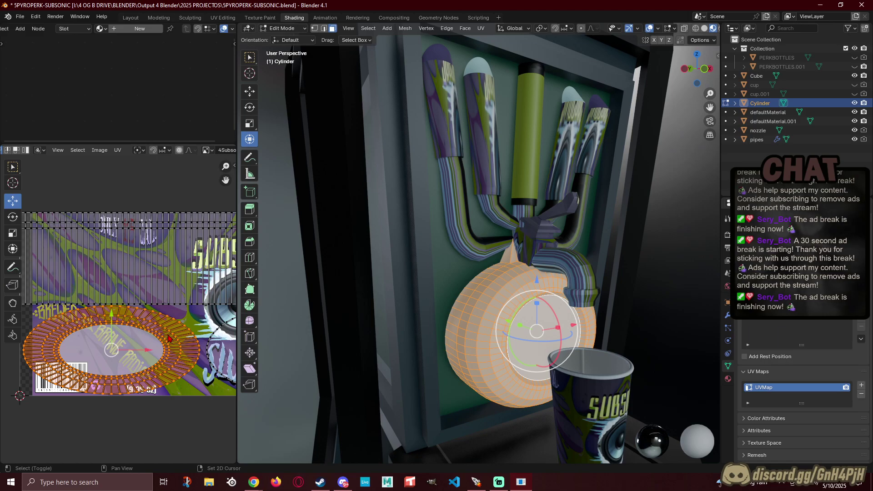
pyautogui.keyDown('shift'); pyautogui.moveTo(201, 317); pyautogui.dragTo(133, 325, button='middle'); pyautogui.keyUp('shift')
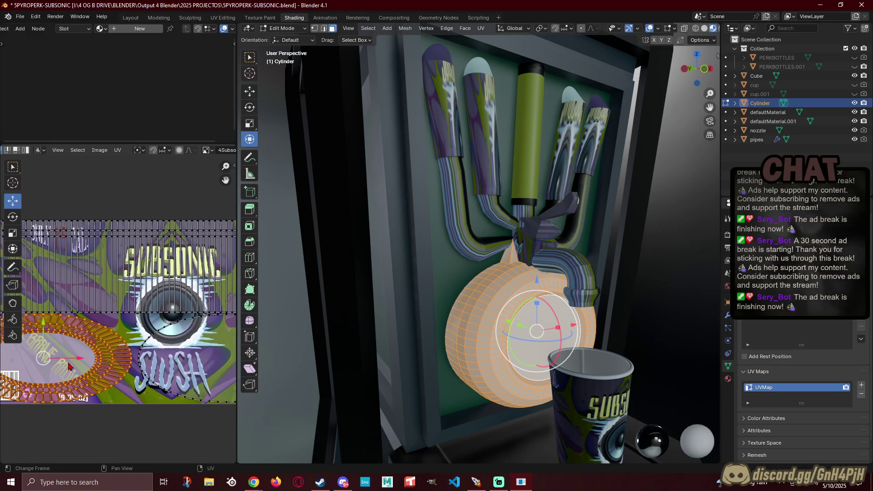
pyautogui.moveTo(79, 360); pyautogui.dragTo(159, 360)
pyautogui.click(12, 249)
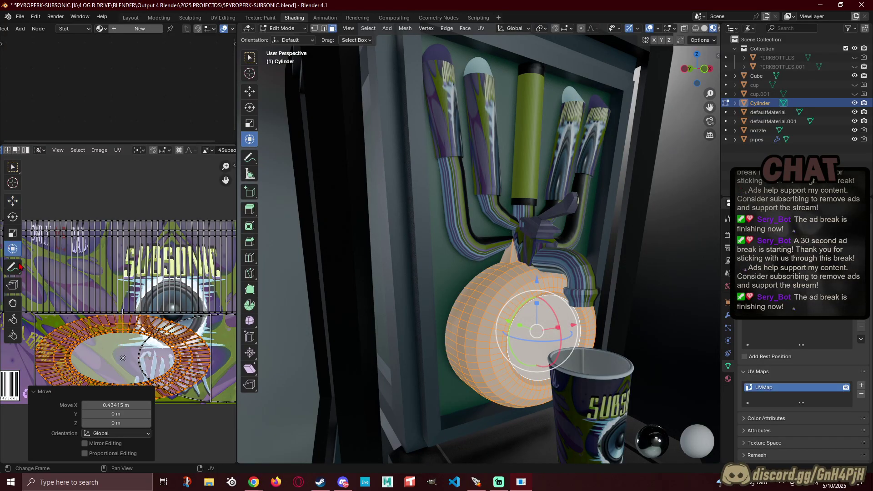
pyautogui.moveTo(41, 359); pyautogui.dragTo(171, 305)
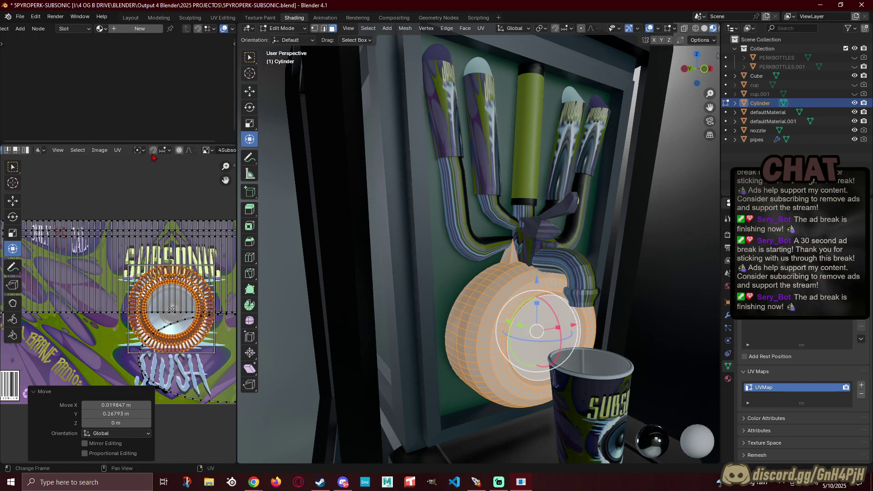
# Step: Assign the PERKBOTTLESLV material to the tank, and scale the ring island to 0.790 while centring it on the speaker artwork
pyautogui.click(99, 28)
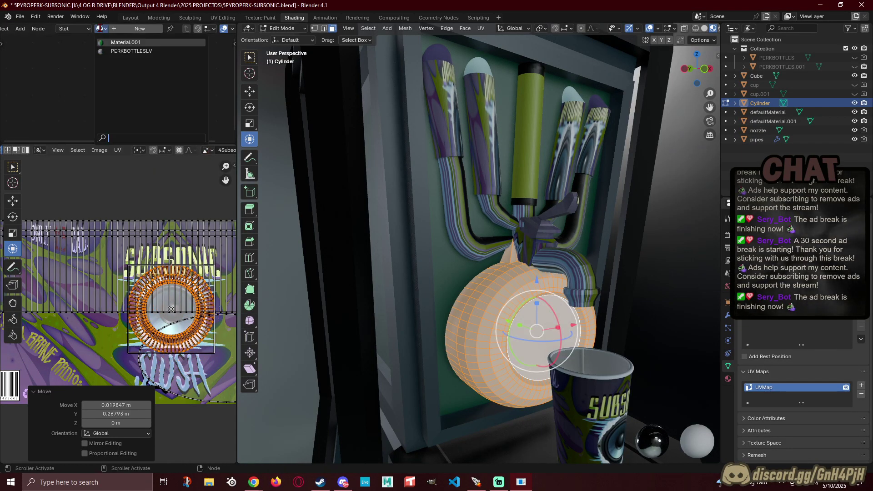
pyautogui.click(119, 51)
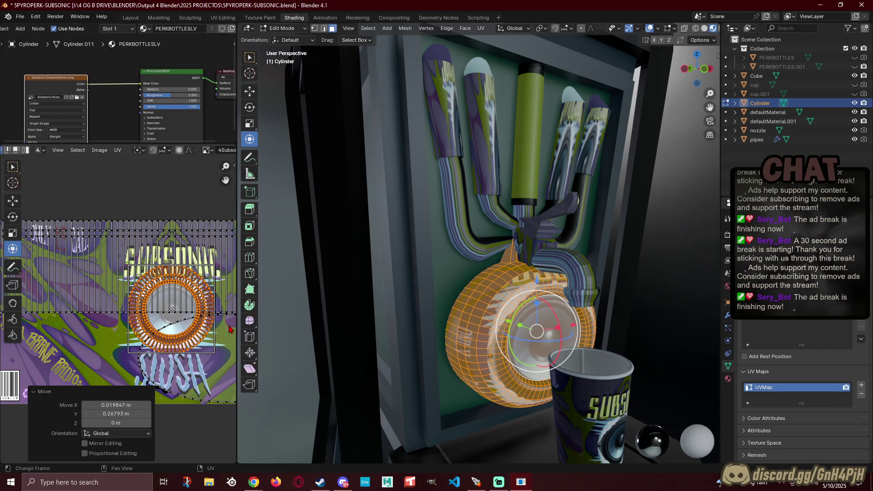
pyautogui.press('s')
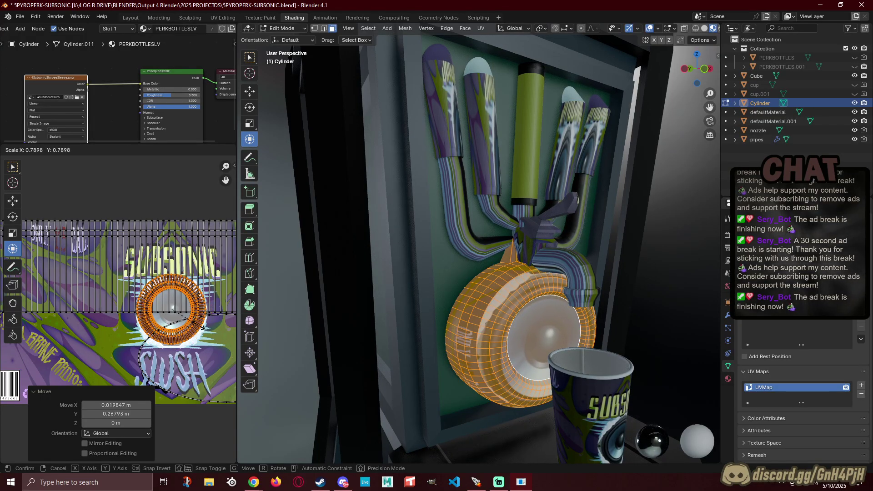
pyautogui.click(202, 326)
pyautogui.scroll(6, 184, 324)
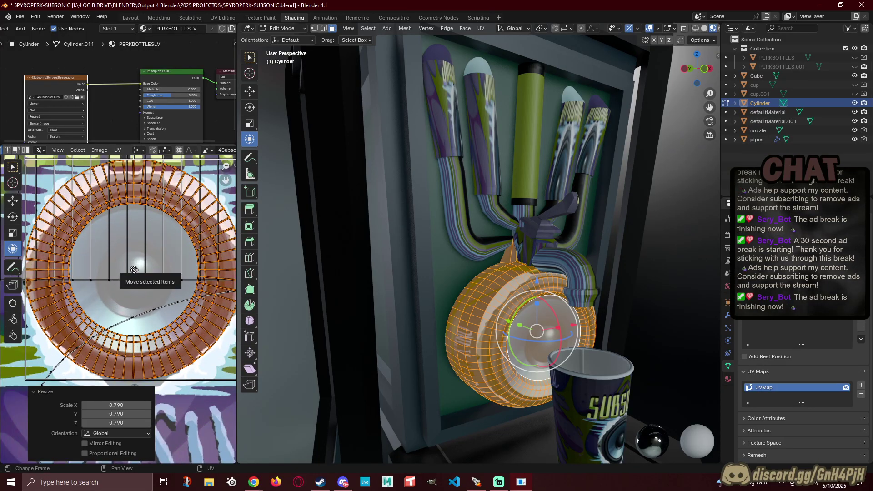
pyautogui.press('g')
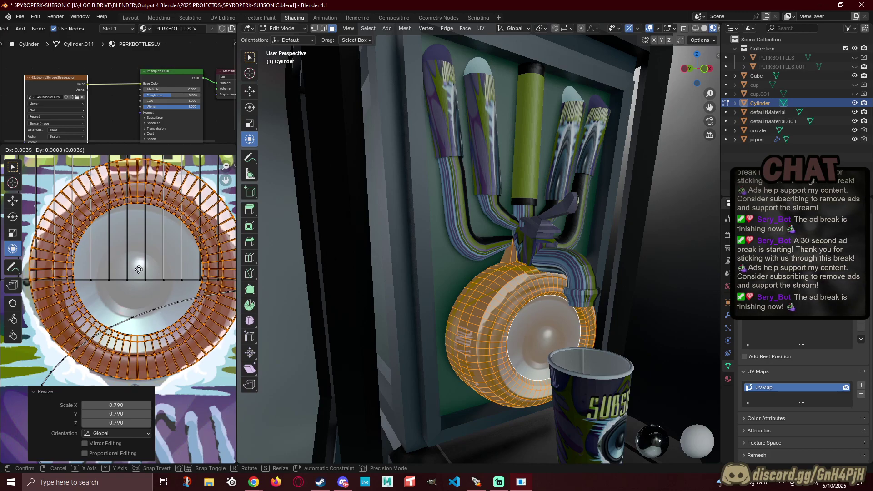
pyautogui.click(139, 269)
pyautogui.scroll(-5, 140, 271)
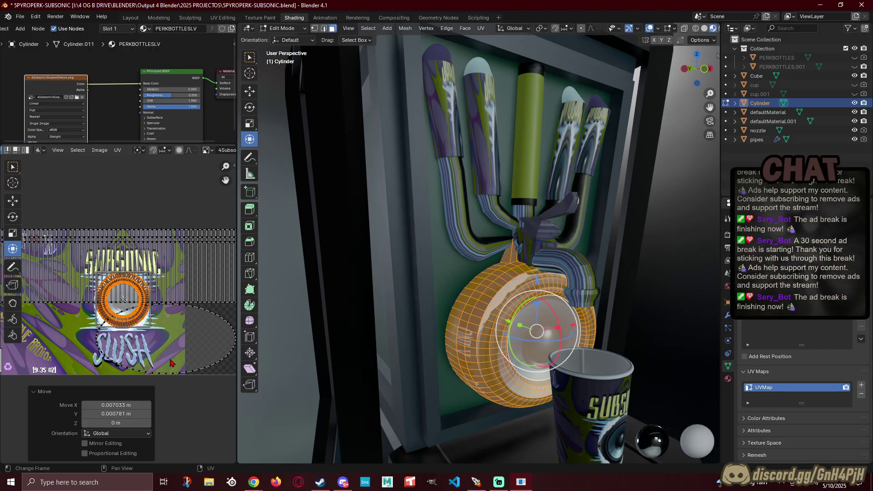
# Step: Leave mesh editing and examine the textured tank from the front and the side
pyautogui.moveTo(362, 361); pyautogui.dragTo(325, 349, button='middle')
pyautogui.moveTo(442, 347); pyautogui.dragTo(456, 354, button='middle')
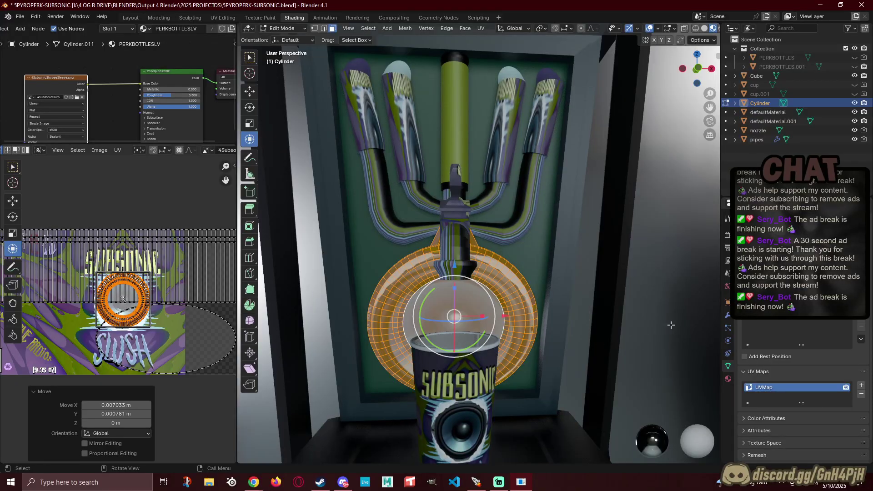
pyautogui.press('Tab')
pyautogui.hotkey('alt', 'a')
pyautogui.moveTo(670, 326); pyautogui.dragTo(414, 275, button='middle')
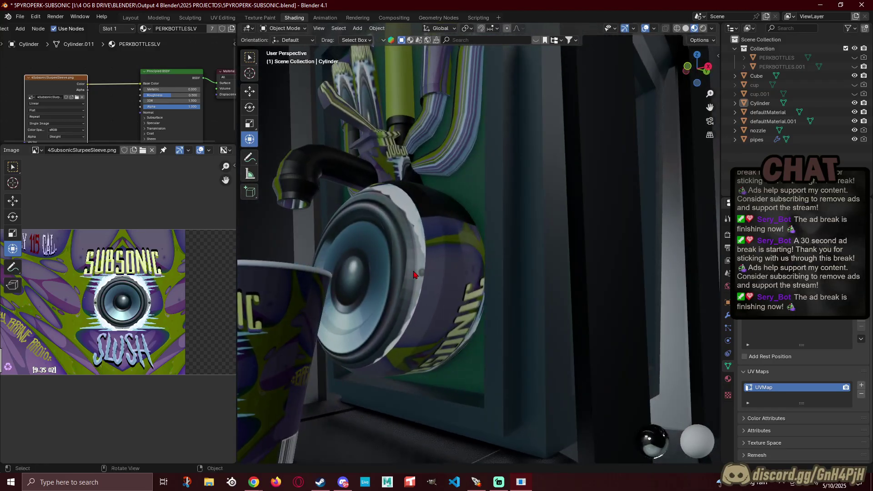
# Step: Reopen the tank's mesh, undo the trial nudge of the ring island and reassign the PERKBOTTLESLV material
pyautogui.click(414, 275)
pyautogui.press('Tab')
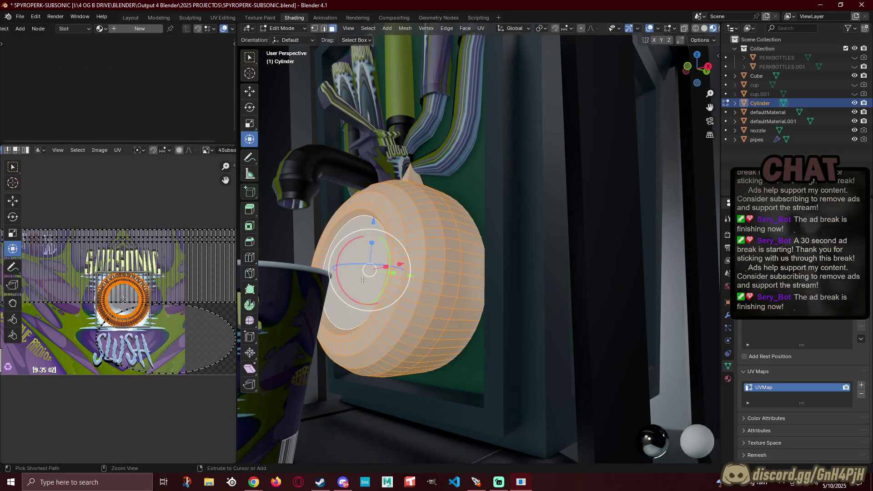
pyautogui.scroll(6, 127, 326)
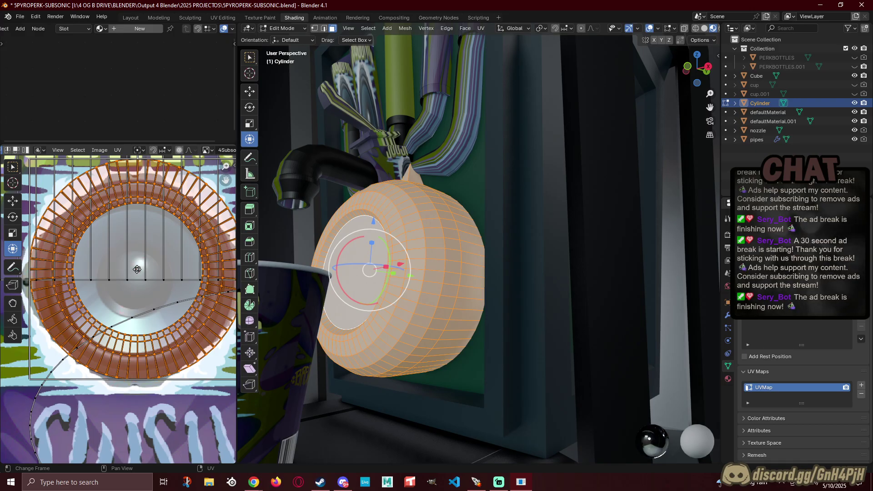
pyautogui.moveTo(137, 269); pyautogui.dragTo(135, 277)
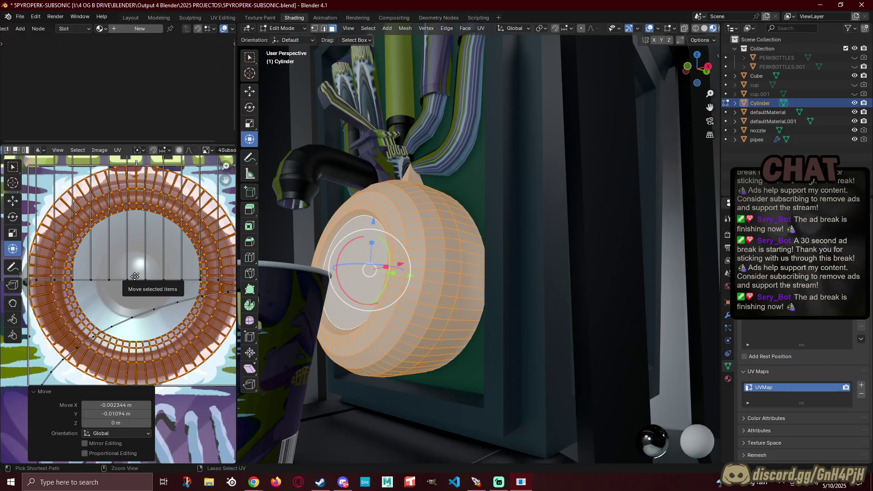
pyautogui.hotkey('ctrl', 'z')
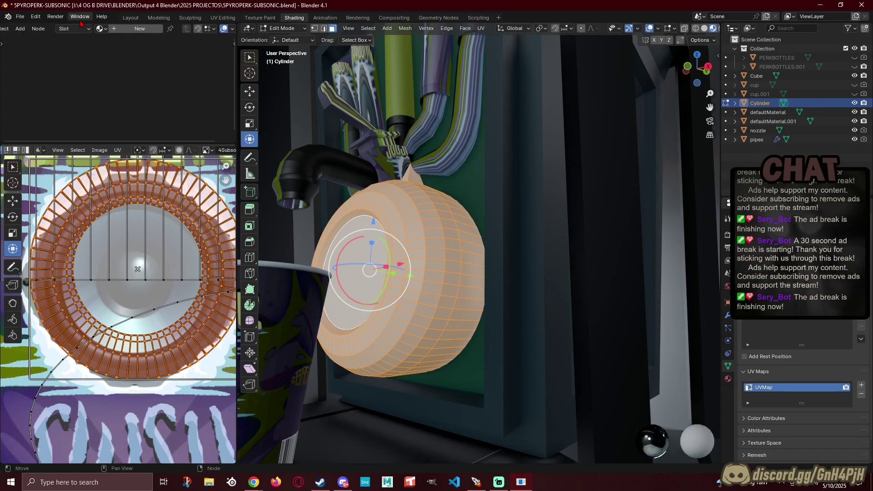
pyautogui.click(100, 28)
pyautogui.click(110, 52)
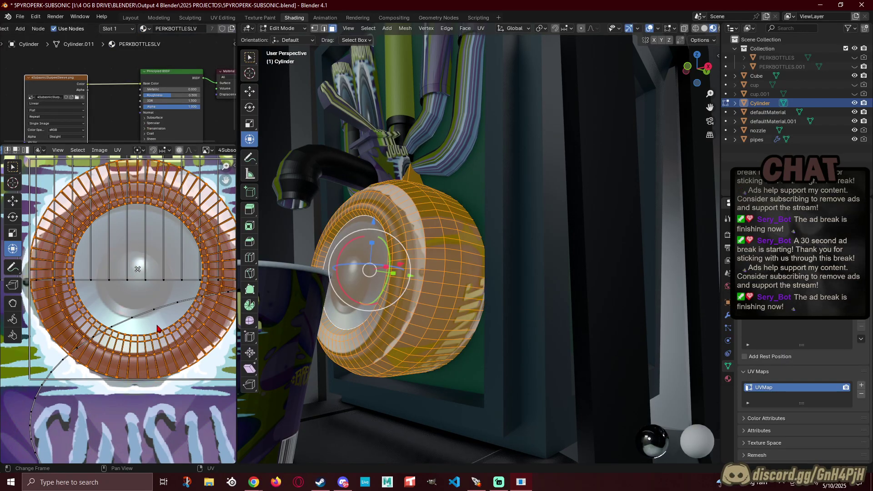
# Step: Scale the ring island to 0.880 and shift it so it sits centred on the dark rim of the speaker artwork
pyautogui.moveTo(137, 268); pyautogui.dragTo(135, 282)
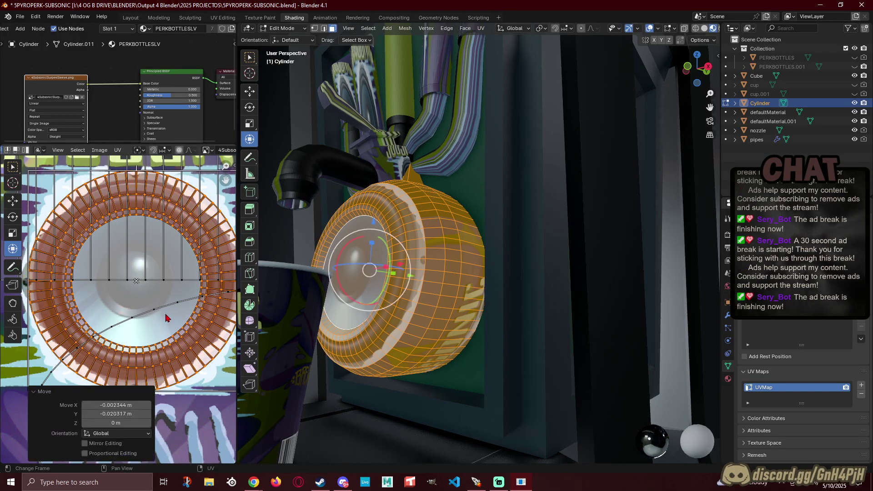
pyautogui.press('s')
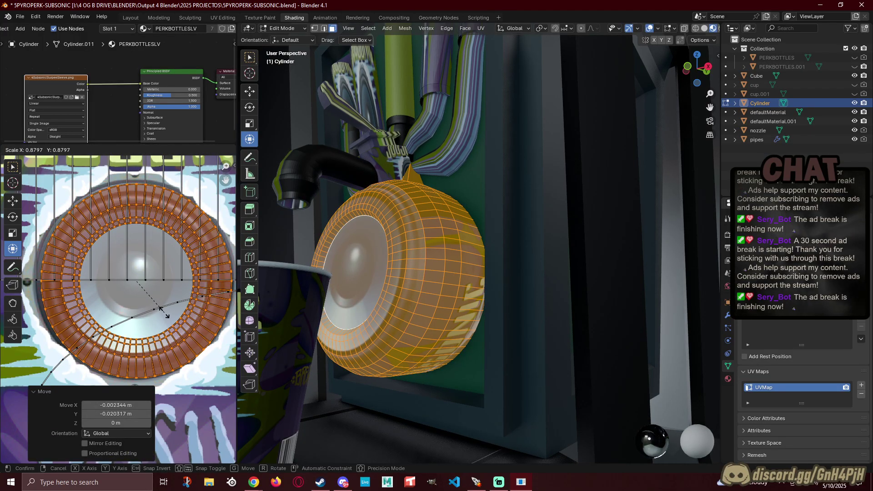
pyautogui.click(166, 314)
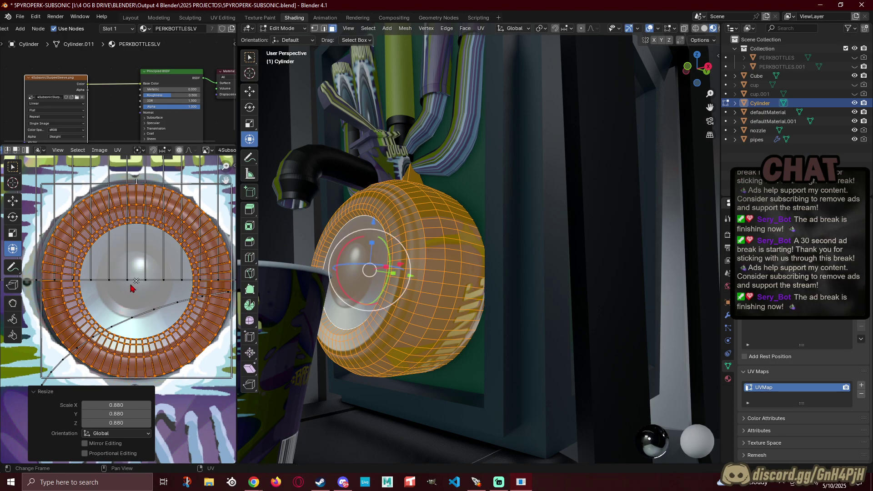
pyautogui.moveTo(136, 281); pyautogui.dragTo(132, 280)
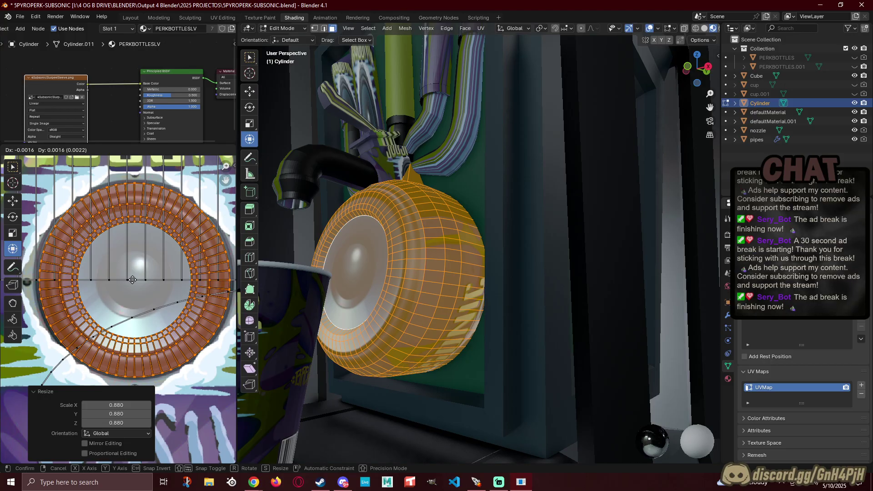
pyautogui.moveTo(132, 280); pyautogui.dragTo(133, 280)
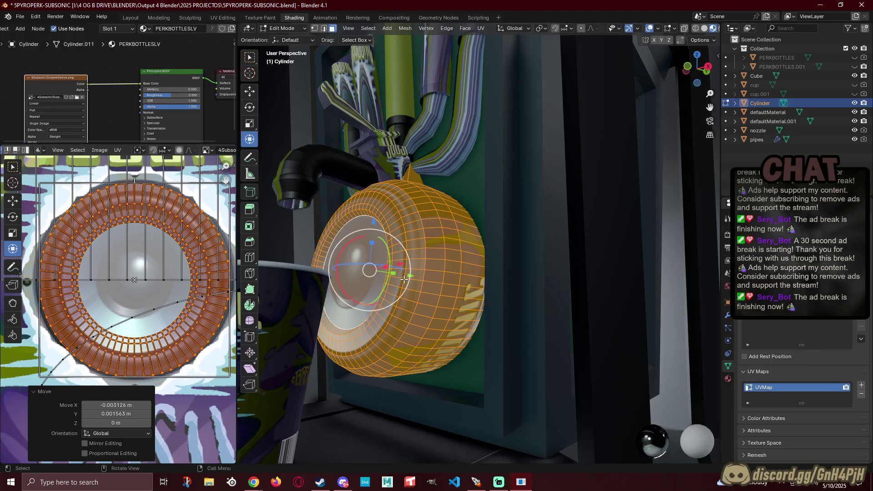
pyautogui.press('s')
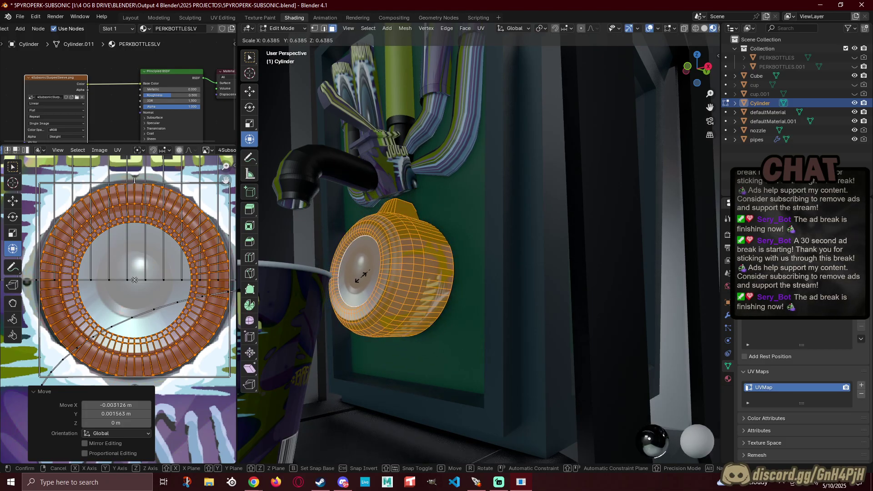
pyautogui.click(362, 277)
pyautogui.hotkey('ctrl', 'z')
# Step: Leave mesh editing and check how the speaker-textured tank looks within the whole cabinet
pyautogui.moveTo(324, 298); pyautogui.dragTo(362, 307, button='middle')
pyautogui.scroll(-2, 362, 307)
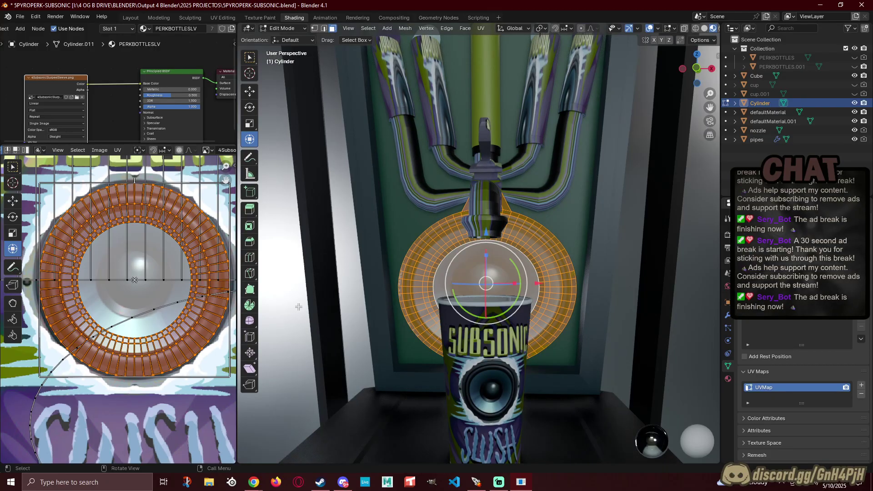
pyautogui.press('Tab')
pyautogui.moveTo(299, 307); pyautogui.dragTo(423, 311, button='middle')
pyautogui.click(287, 326)
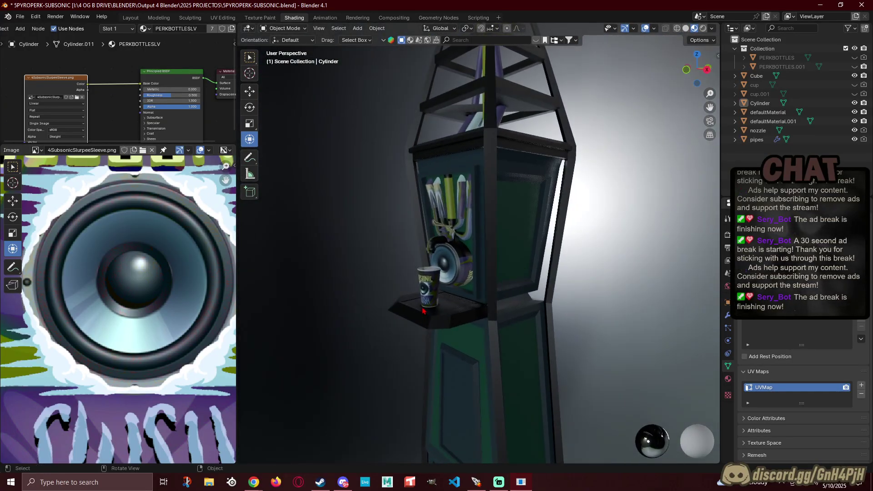
# Step: Reopen the tank's mesh and select the first band of side faces behind the speaker front, round to the top
pyautogui.scroll(5, 423, 312)
pyautogui.click(421, 291)
pyautogui.press('Tab')
pyautogui.scroll(4, 428, 297)
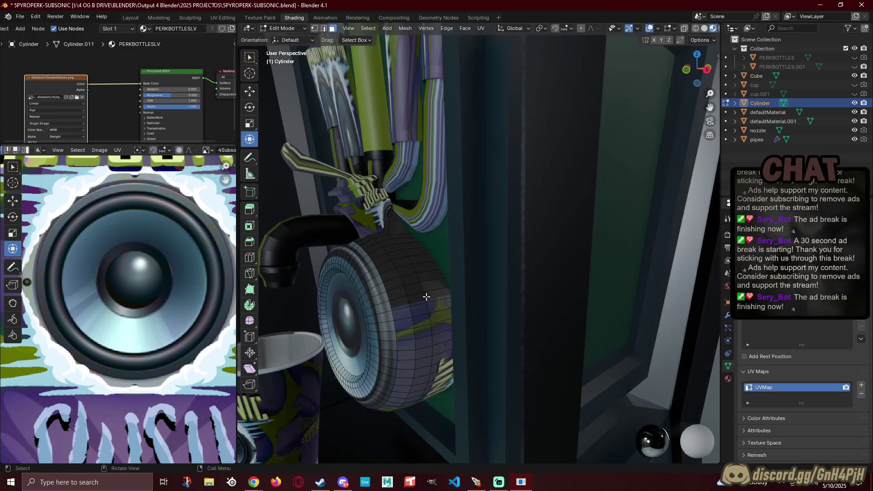
pyautogui.click(392, 298)
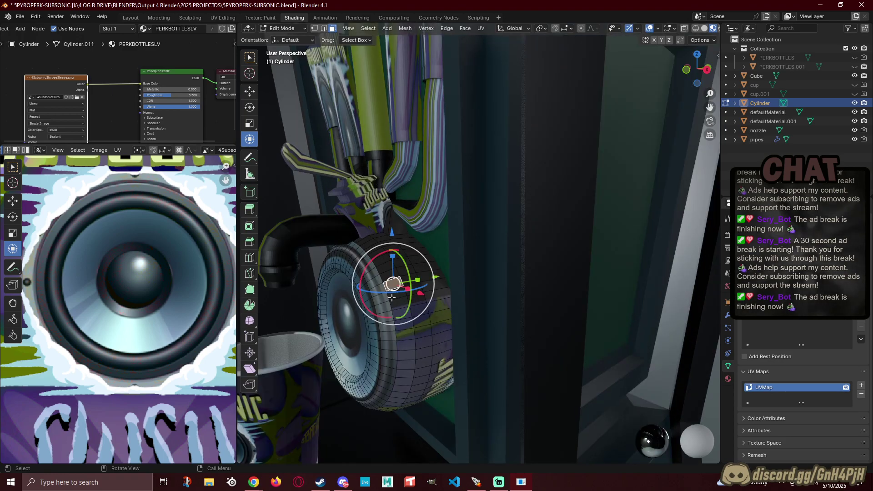
pyautogui.keyDown('ctrl'); pyautogui.click(389, 407); pyautogui.keyUp('ctrl')
pyautogui.moveTo(389, 407); pyautogui.dragTo(473, 265, button='middle')
pyautogui.keyDown('ctrl'); pyautogui.click(522, 299); pyautogui.keyUp('ctrl')
pyautogui.keyDown('ctrl'); pyautogui.click(544, 278); pyautogui.keyUp('ctrl')
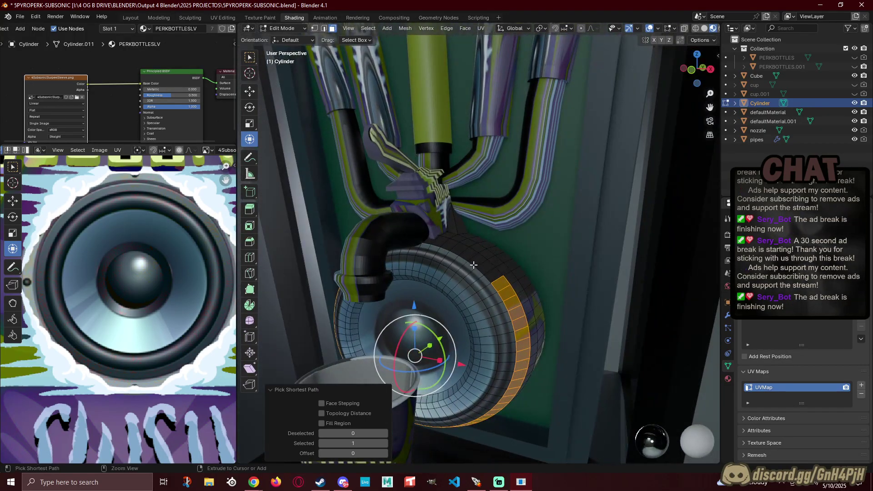
pyautogui.keyDown('ctrl'); pyautogui.click(483, 266); pyautogui.keyUp('ctrl')
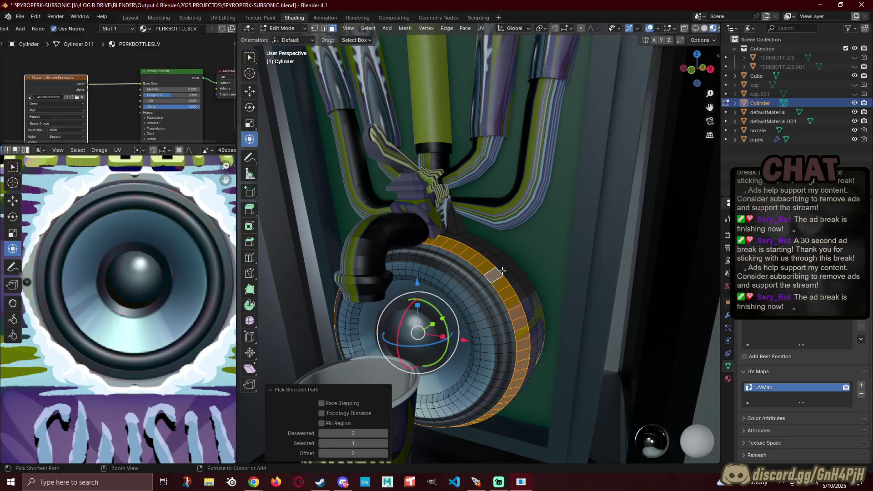
# Step: Extend the face selection with the second band around the tank's side, up to the bracket at the top
pyautogui.keyDown('shift'); pyautogui.click(503, 270); pyautogui.keyUp('shift')
pyautogui.keyDown('ctrl'); pyautogui.click(534, 339); pyautogui.keyUp('ctrl')
pyautogui.moveTo(534, 339); pyautogui.dragTo(567, 259, button='middle')
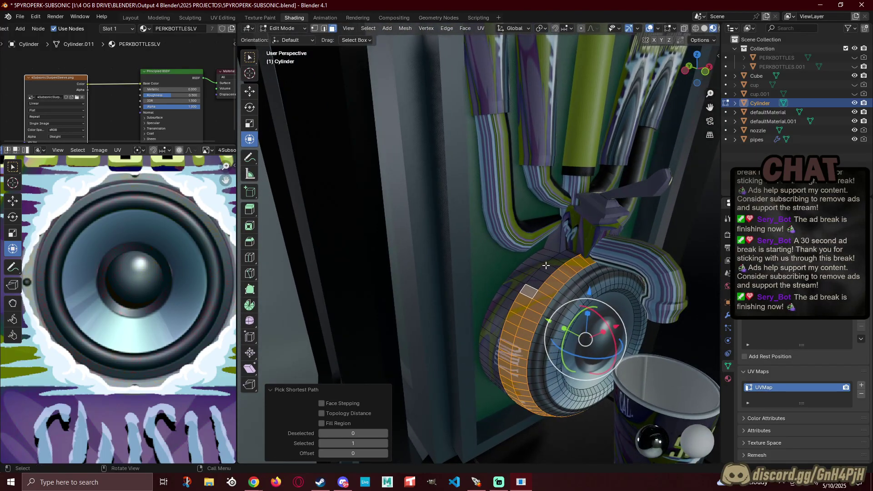
pyautogui.keyDown('ctrl'); pyautogui.click(570, 255); pyautogui.keyUp('ctrl')
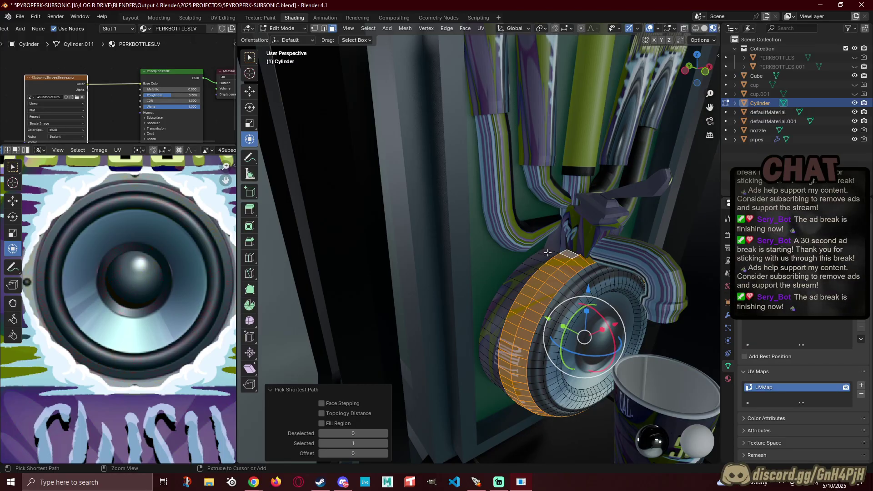
pyautogui.keyDown('ctrl'); pyautogui.click(545, 257); pyautogui.keyUp('ctrl')
# Step: Extend the face selection around the other side of the tank, taking in the remaining side bands up to the bracket
pyautogui.moveTo(491, 344); pyautogui.dragTo(450, 332, button='middle')
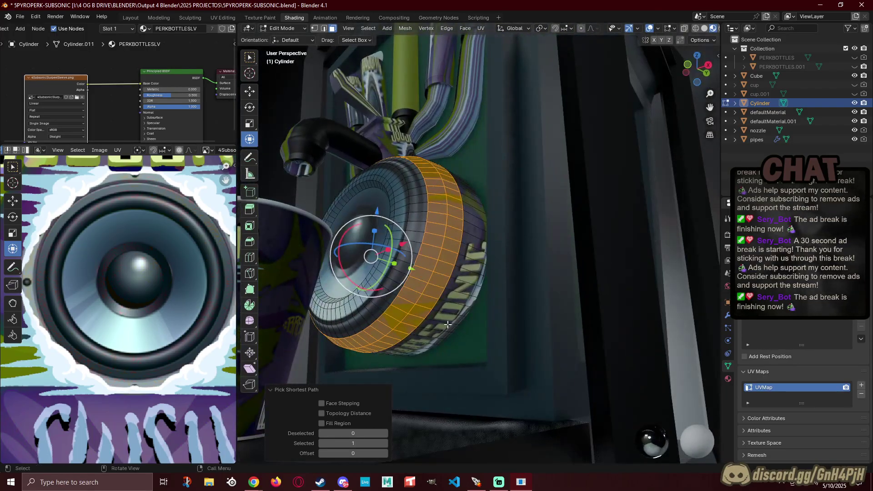
pyautogui.keyDown('ctrl'); pyautogui.click(456, 286); pyautogui.keyUp('ctrl')
pyautogui.moveTo(456, 285); pyautogui.dragTo(453, 322, button='middle')
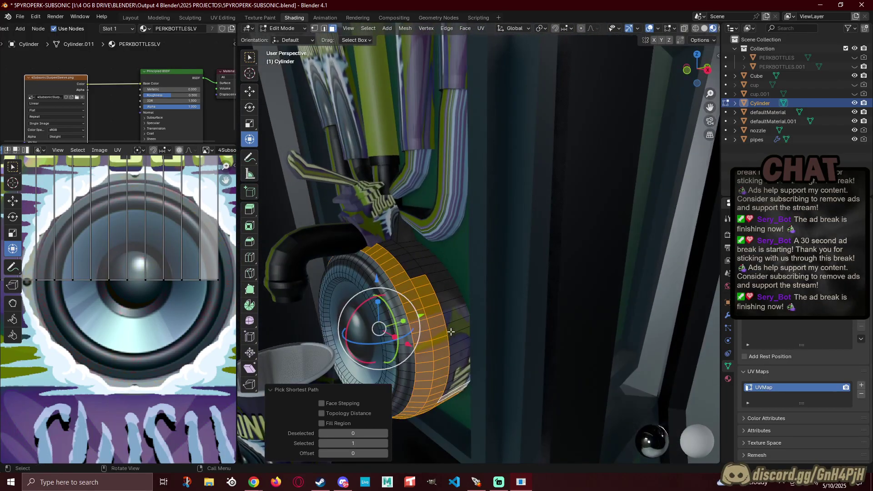
pyautogui.keyDown('ctrl'); pyautogui.click(430, 268); pyautogui.keyUp('ctrl')
pyautogui.moveTo(431, 268); pyautogui.dragTo(419, 297, button='middle')
pyautogui.keyDown('ctrl'); pyautogui.click(458, 288); pyautogui.keyUp('ctrl')
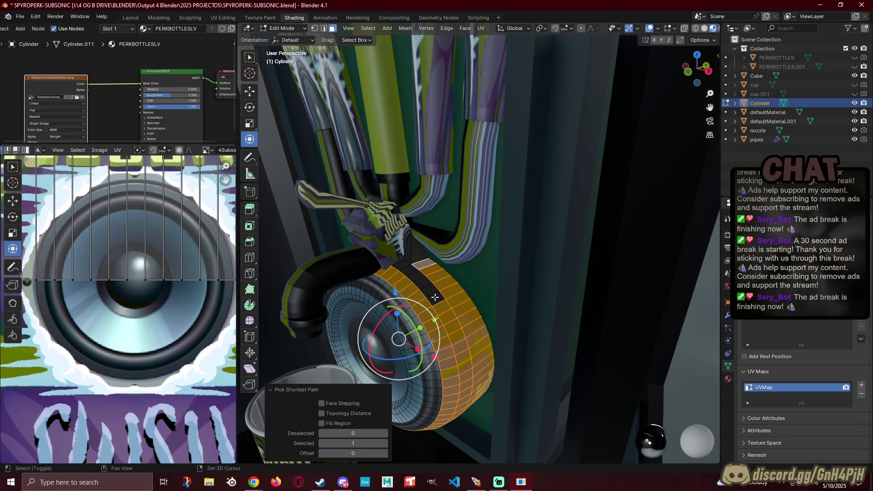
# Step: Add the unselected middle strip of side faces near the bracket and the faces missing beside it at the tank's top
pyautogui.keyDown('shift'); pyautogui.click(435, 297); pyautogui.keyUp('shift')
pyautogui.scroll(5, 435, 297)
pyautogui.keyDown('shift'); pyautogui.moveTo(301, 339); pyautogui.dragTo(363, 323, button='middle'); pyautogui.keyUp('shift')
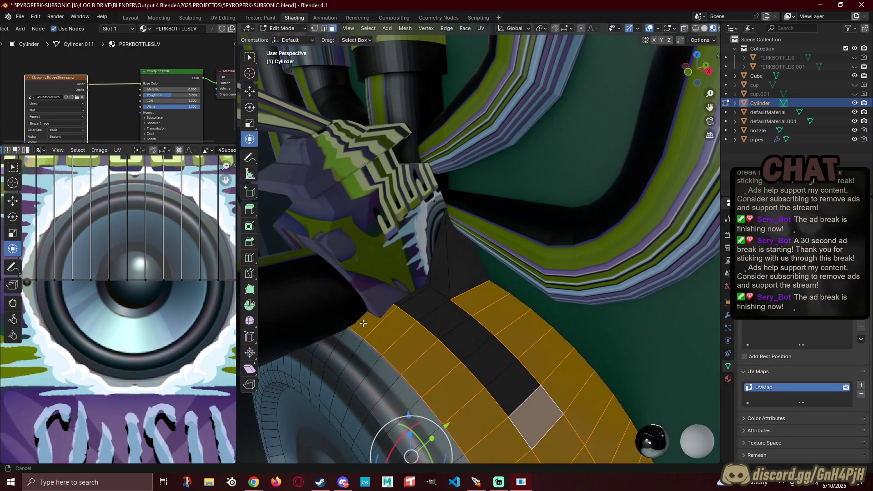
pyautogui.keyDown('ctrl'); pyautogui.click(407, 297); pyautogui.keyUp('ctrl')
pyautogui.moveTo(407, 298); pyautogui.dragTo(578, 285, button='middle')
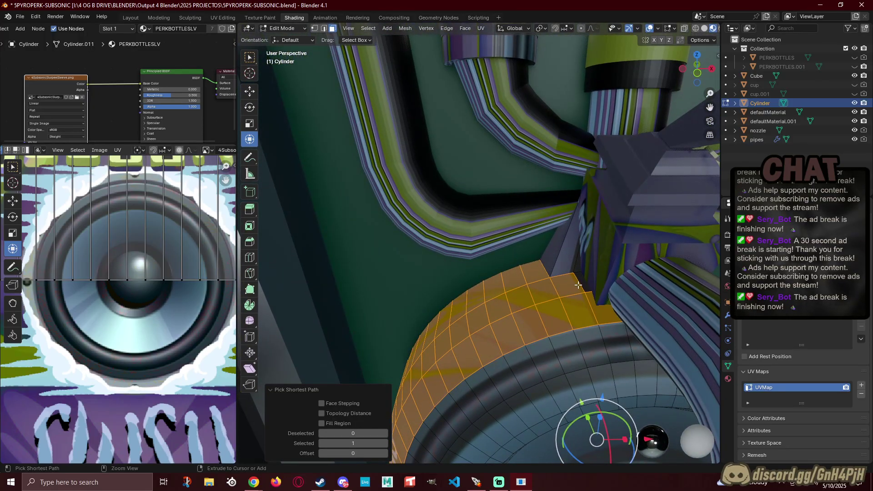
pyautogui.keyDown('ctrl'); pyautogui.click(583, 285); pyautogui.keyUp('ctrl')
pyautogui.scroll(-4, 527, 333)
pyautogui.moveTo(522, 335); pyautogui.dragTo(478, 330, button='middle')
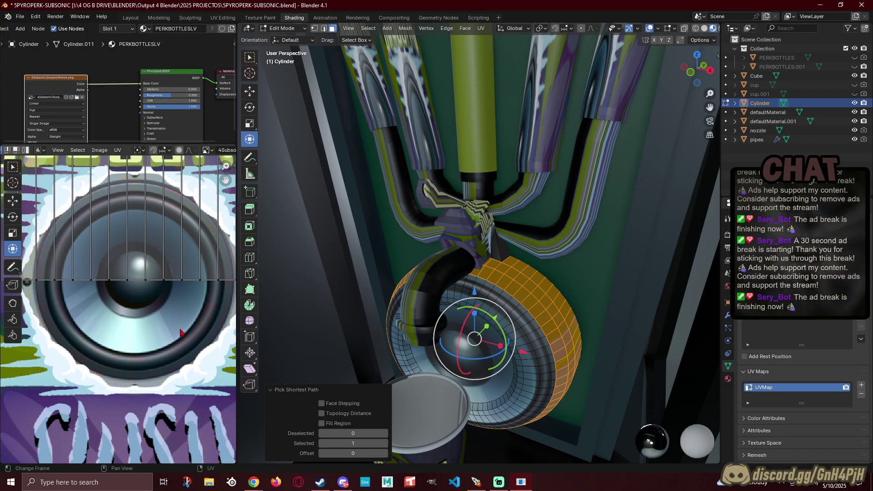
# Step: Collapse the selected side faces' UVs to a single point with scale 0 and place it on the speaker artwork's dark outer rim
pyautogui.press('a')
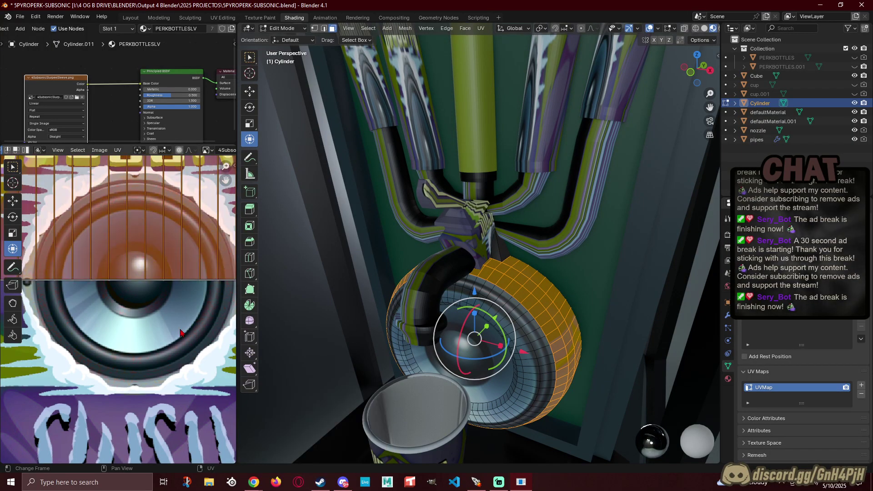
pyautogui.write('s')
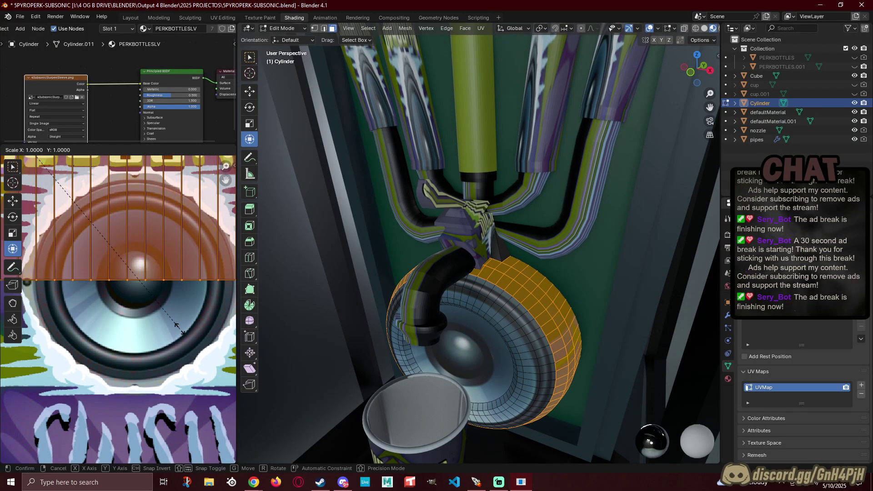
pyautogui.write('0')
pyautogui.press('Return')
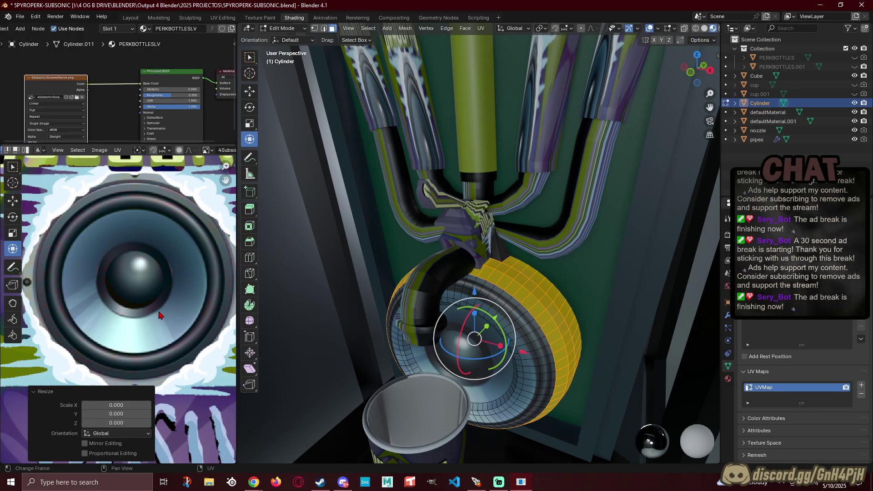
pyautogui.scroll(-3, 169, 326)
pyautogui.press('g')
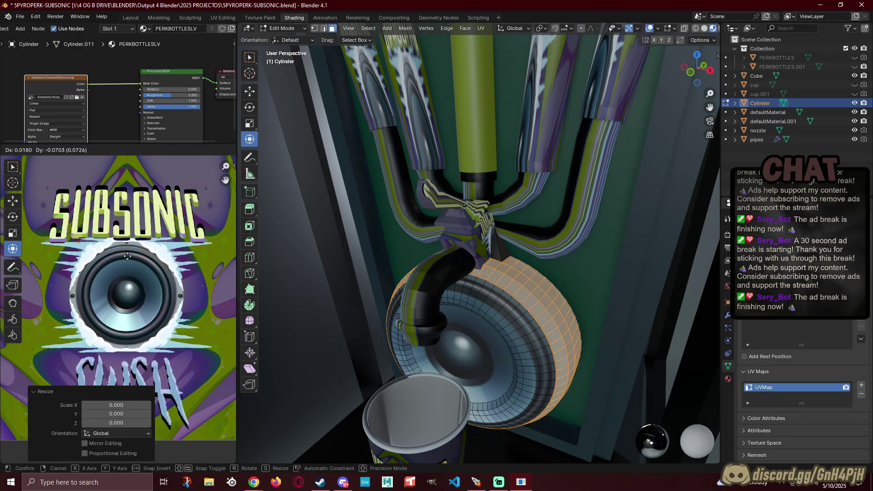
pyautogui.click(171, 300)
# Step: Leave mesh editing, deselect everything and check the recoloured tank side within the whole cabinet from both sides
pyautogui.press('Tab')
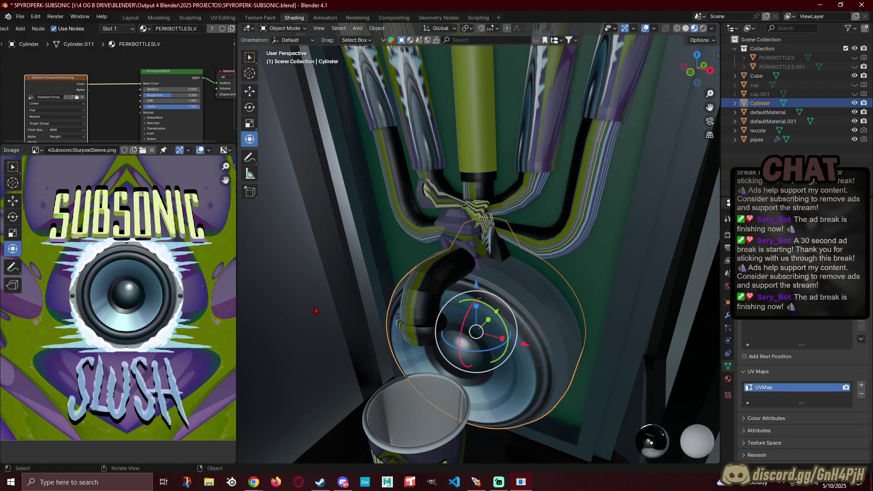
pyautogui.hotkey('alt', 'a')
pyautogui.moveTo(316, 311); pyautogui.dragTo(411, 353, button='middle')
pyautogui.scroll(-2, 376, 287)
pyautogui.scroll(-2, 538, 304)
pyautogui.scroll(7, 423, 319)
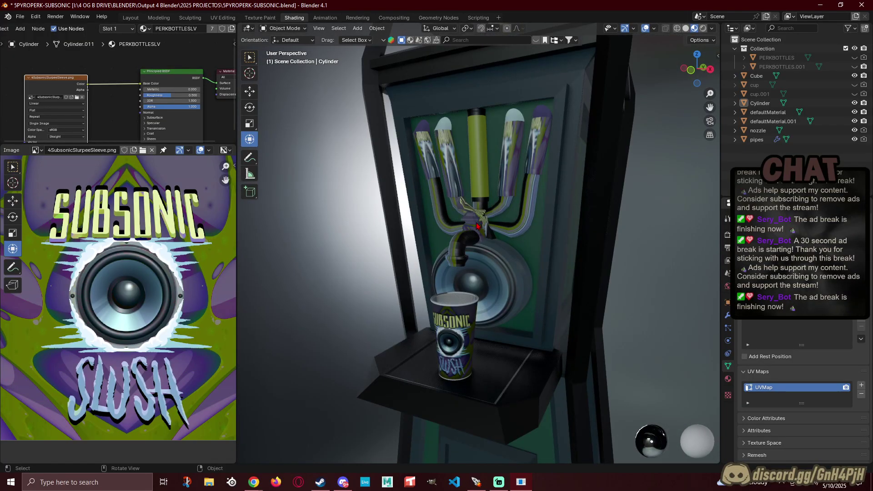
pyautogui.scroll(-3, 478, 225)
pyautogui.moveTo(478, 225); pyautogui.dragTo(522, 278, button='middle')
pyautogui.scroll(2, 525, 291)
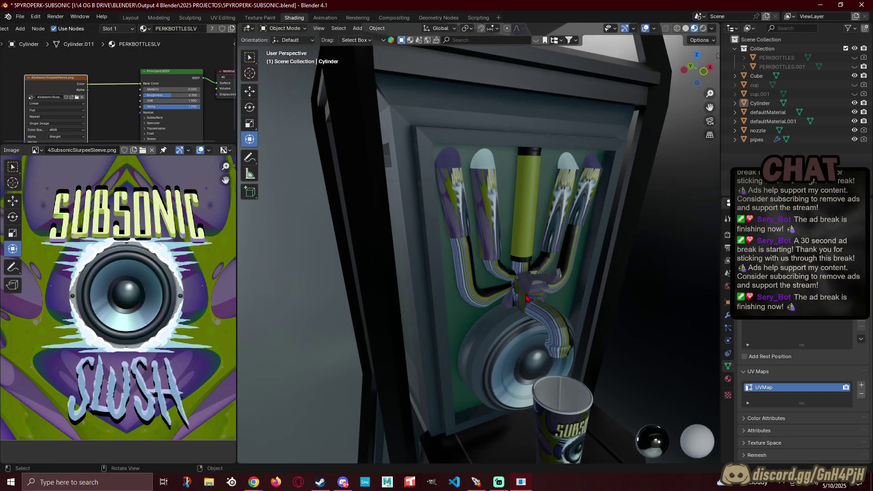
# Step: Open the nozzle's mesh for editing and select the linked faces of the angular valve block with its lever
pyautogui.scroll(3, 528, 298)
pyautogui.click(539, 299)
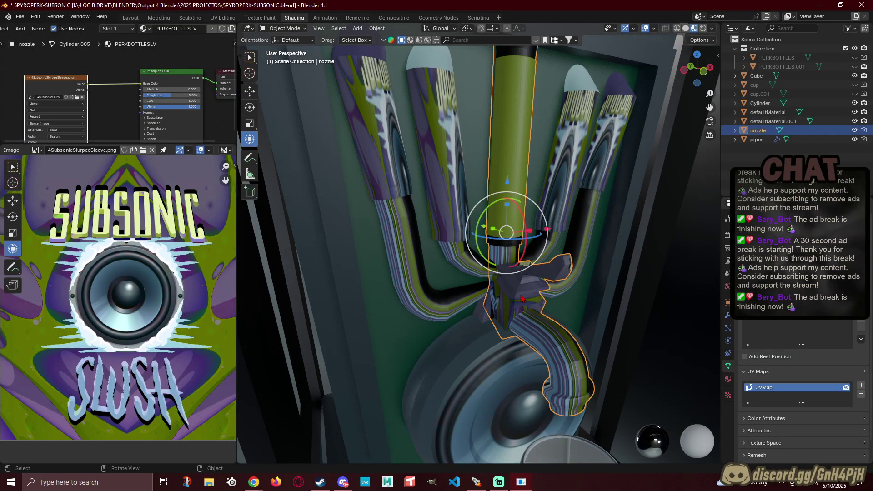
pyautogui.press('Tab')
pyautogui.press('l')
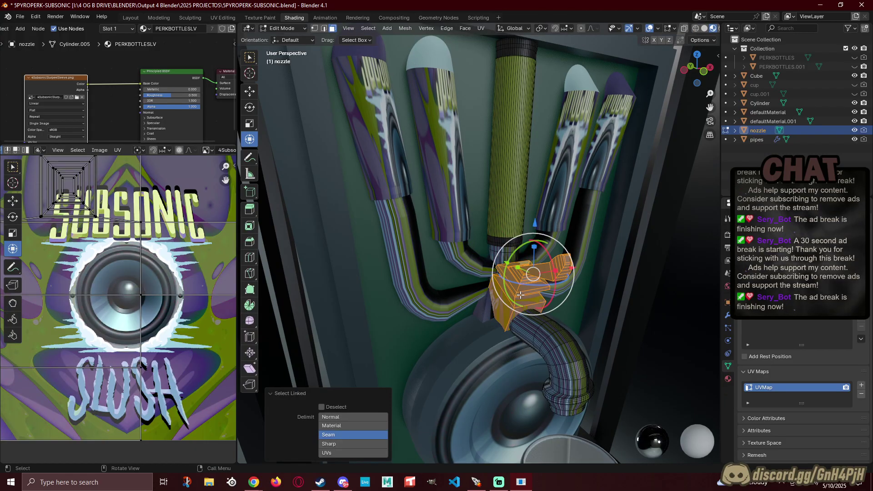
# Step: Collapse the valve block's UVs to a single point with scale 0 and move it over the sleeve artwork to a plain colour area
pyautogui.scroll(-3, 173, 331)
pyautogui.press('a')
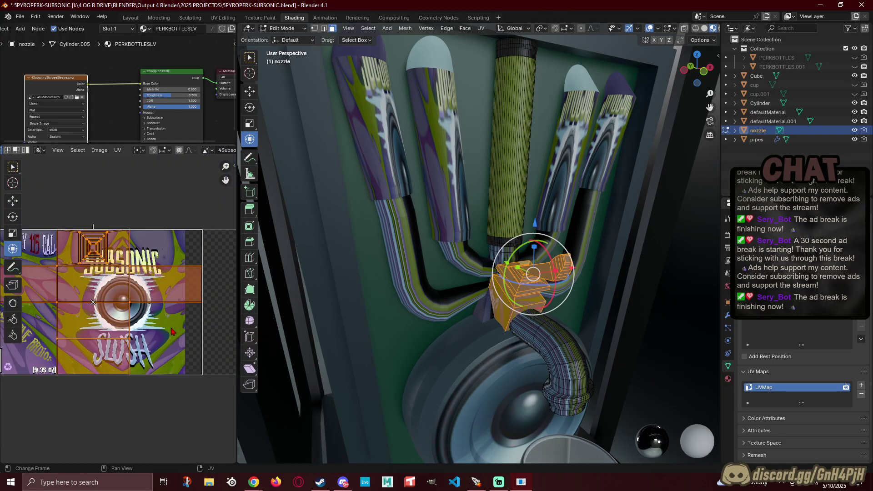
pyautogui.press('s')
pyautogui.press('0')
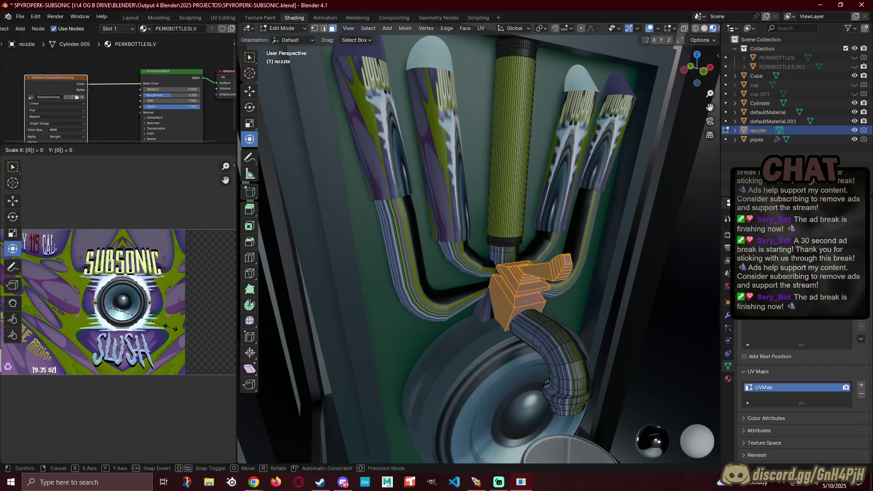
pyautogui.press('Return')
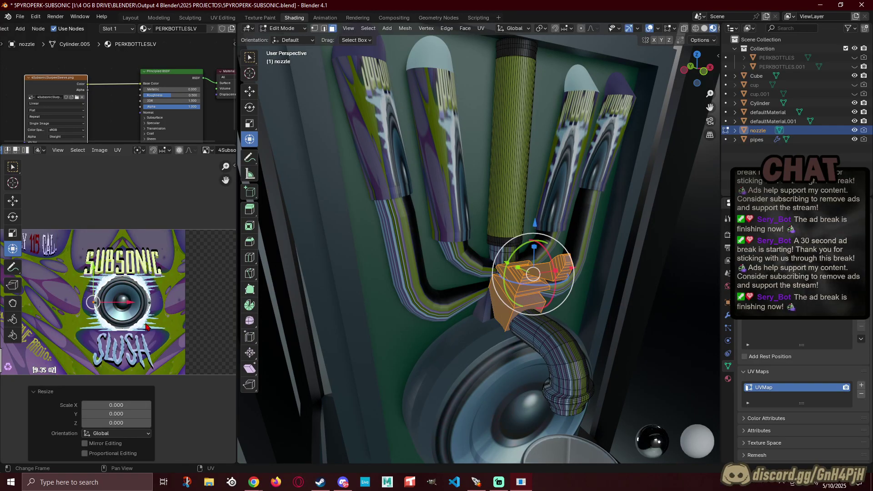
pyautogui.press('g')
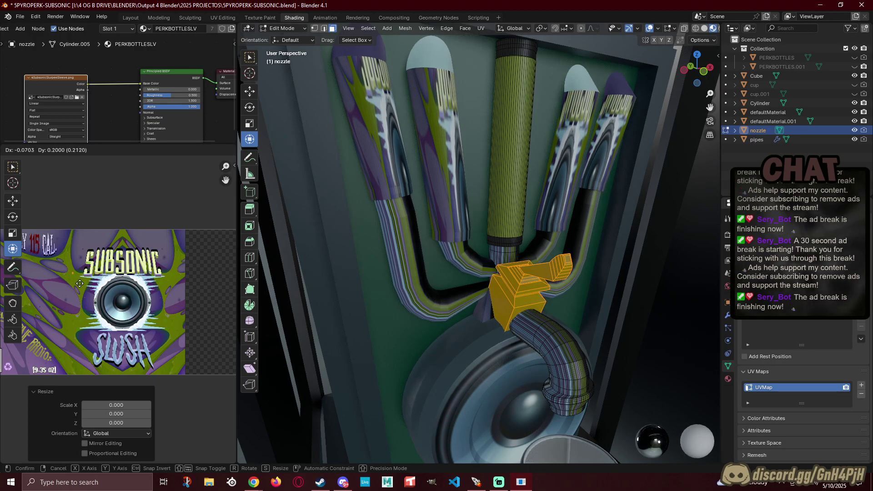
# Step: Place the nozzle's collapsed UVs on the red calorie text of the sleeve texture and return to Object Mode
pyautogui.click(43, 252)
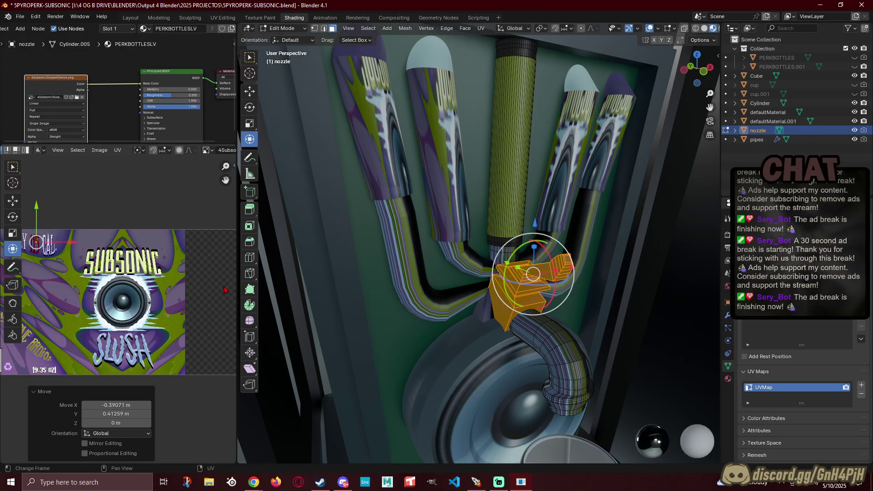
pyautogui.click(672, 345)
pyautogui.scroll(-5, 671, 350)
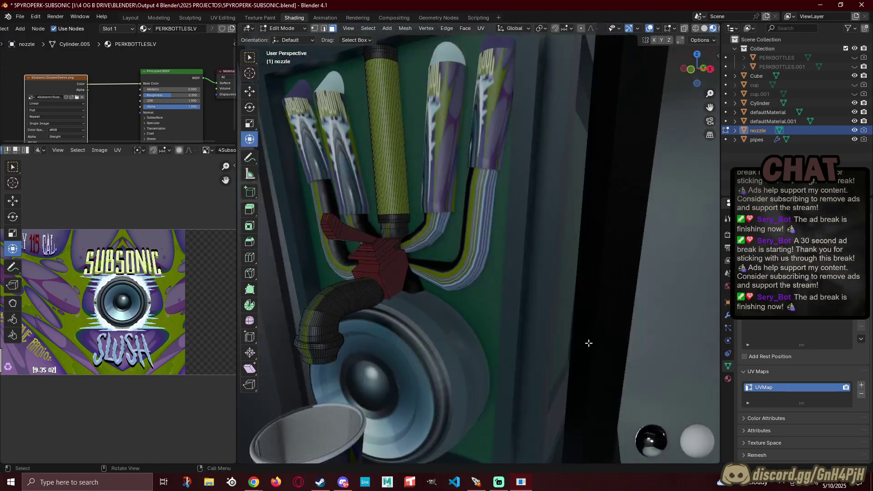
pyautogui.press('Tab')
pyautogui.click(337, 277)
pyautogui.scroll(-5, 314, 280)
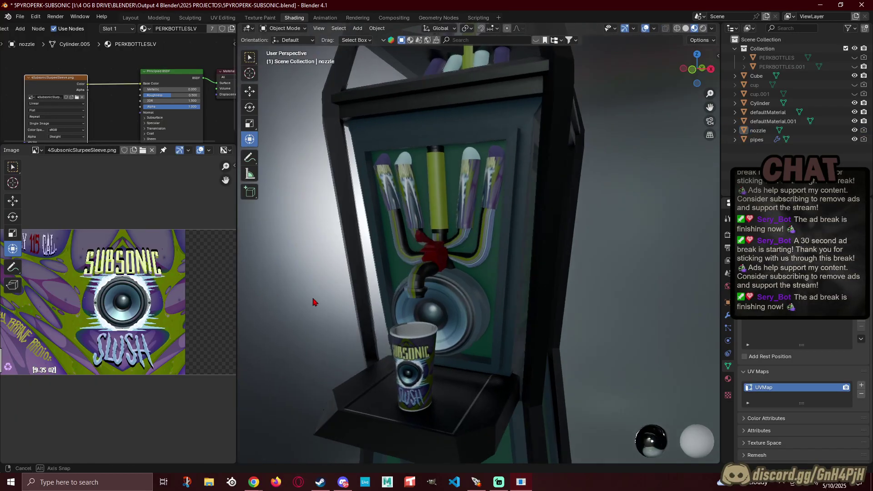
pyautogui.moveTo(392, 299); pyautogui.dragTo(346, 291, button='middle')
pyautogui.scroll(3, 377, 298)
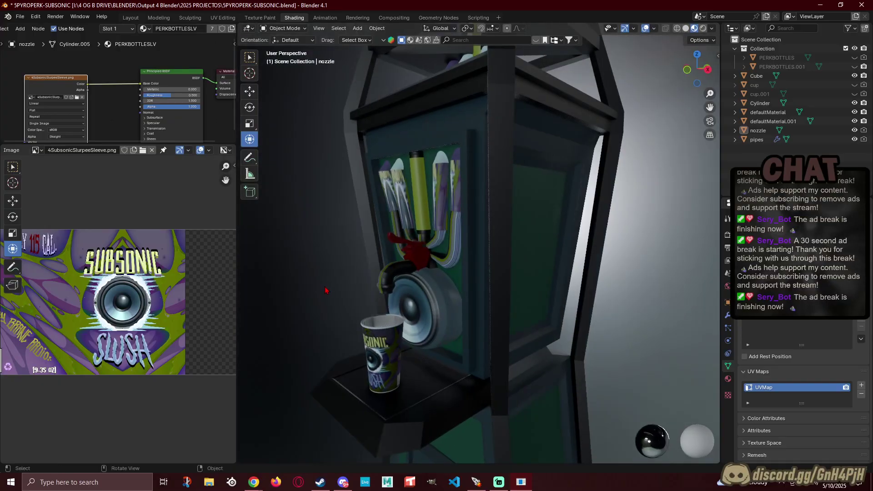
# Step: Try moving the nozzle's collapsed UVs onto the pale SLUSH lettering of the sleeve texture
pyautogui.click(402, 254)
pyautogui.press('Tab')
pyautogui.press('a')
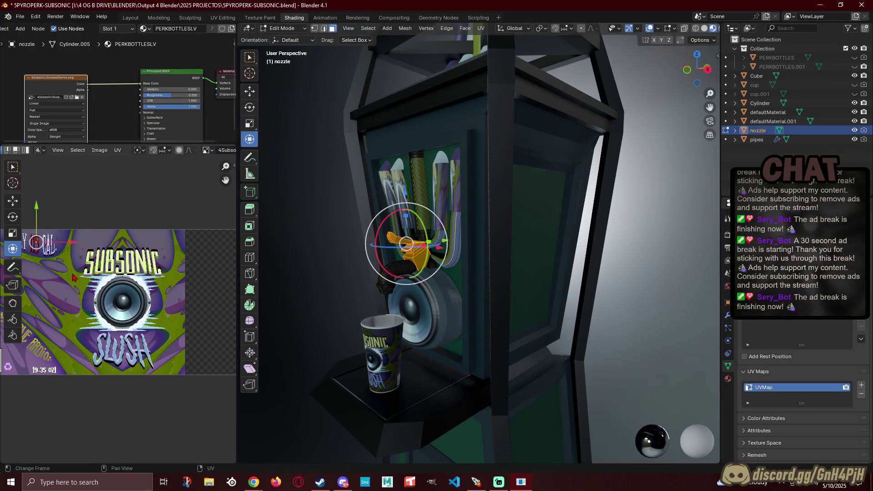
pyautogui.press('g')
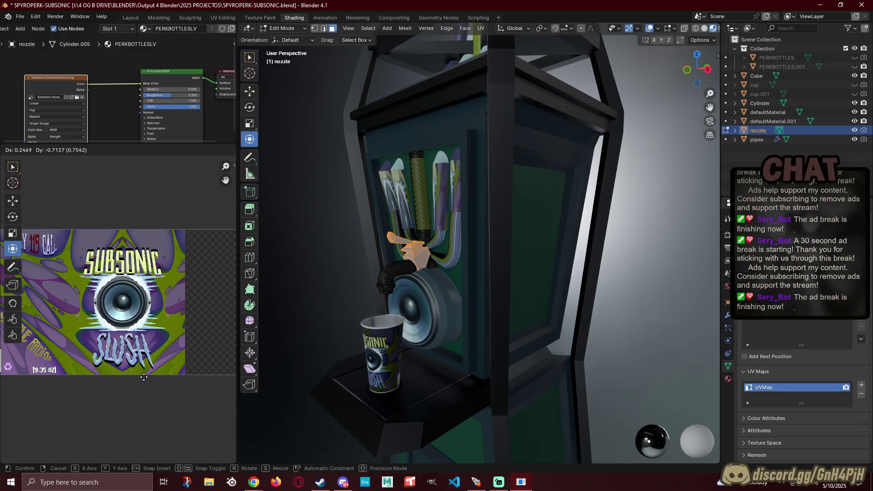
pyautogui.click(178, 377)
pyautogui.click(305, 244)
pyautogui.moveTo(305, 244); pyautogui.dragTo(323, 250, button='middle')
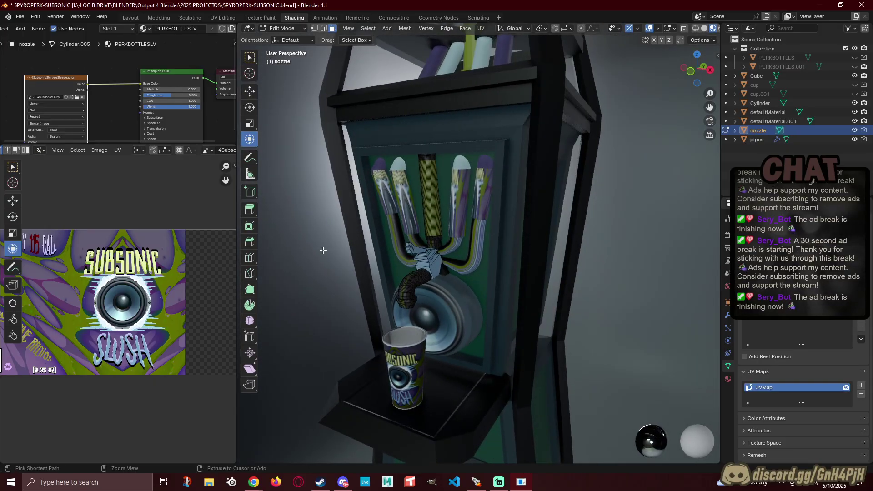
# Step: Move the nozzle's collapsed UVs about 0.594 m along X and down onto the dark centre of the speaker image
pyautogui.press('a')
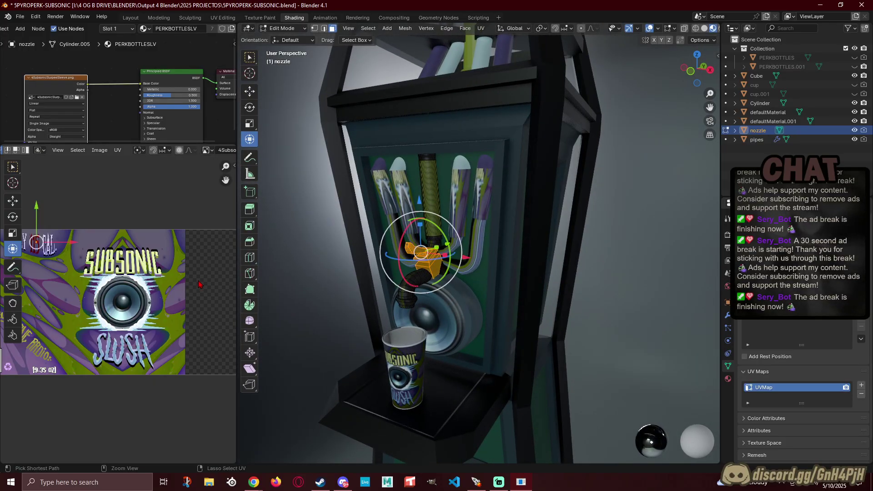
pyautogui.press('g')
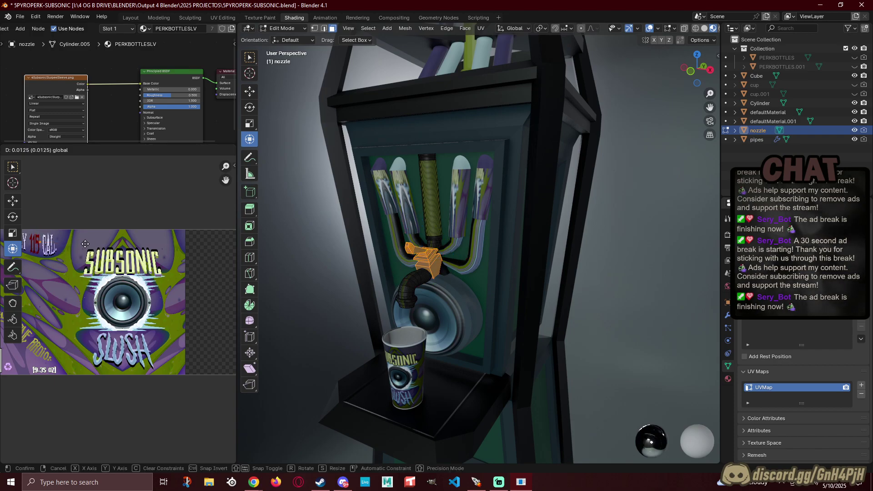
pyautogui.click(161, 242)
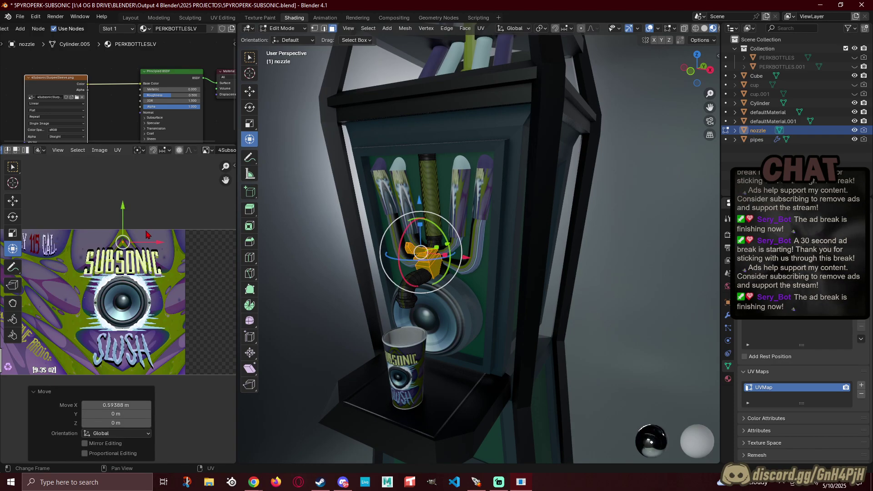
pyautogui.scroll(3, 138, 257)
pyautogui.moveTo(129, 183); pyautogui.dragTo(133, 214, button='middle')
pyautogui.scroll(-1, 132, 192)
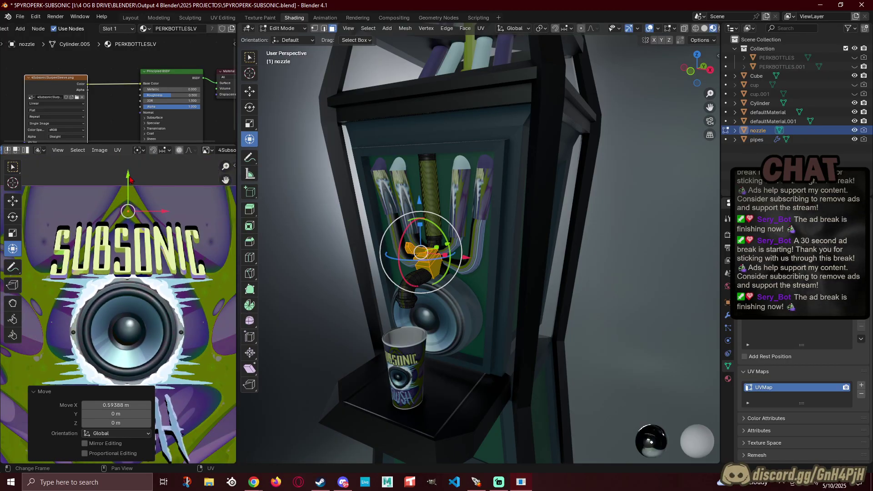
pyautogui.press('g')
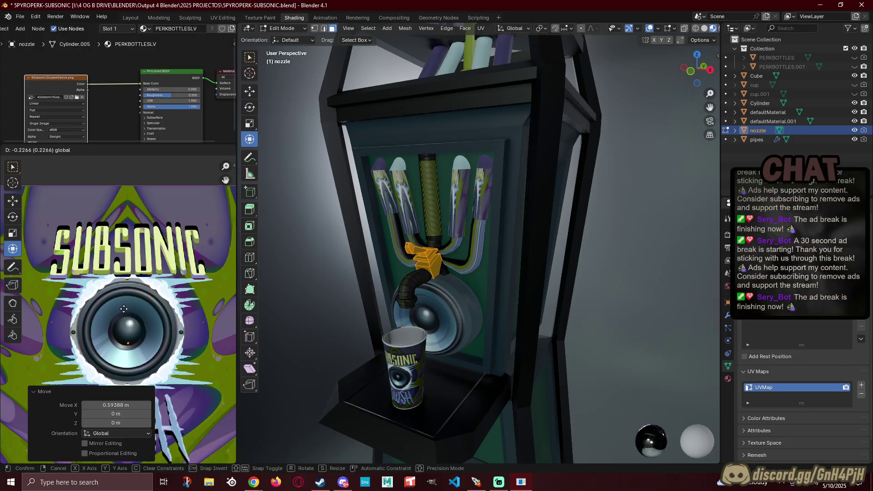
pyautogui.click(131, 238)
pyautogui.click(314, 275)
pyautogui.press('Tab')
pyautogui.click(313, 274)
# Step: Select the purple connector faces behind the nozzle on the Cylinder object and scale their UVs to 0
pyautogui.moveTo(314, 275); pyautogui.dragTo(337, 271, button='middle')
pyautogui.scroll(4, 338, 272)
pyautogui.moveTo(429, 300); pyautogui.dragTo(472, 296, button='middle')
pyautogui.click(503, 288)
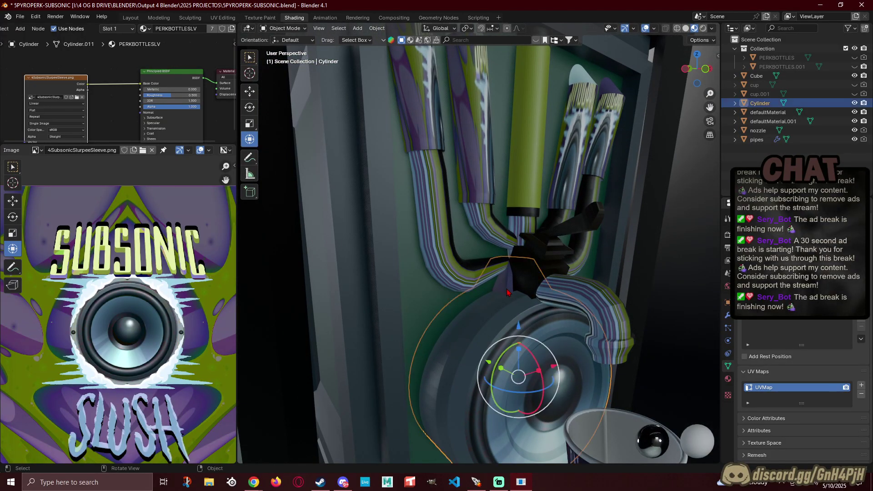
pyautogui.press('Tab')
pyautogui.click(499, 284)
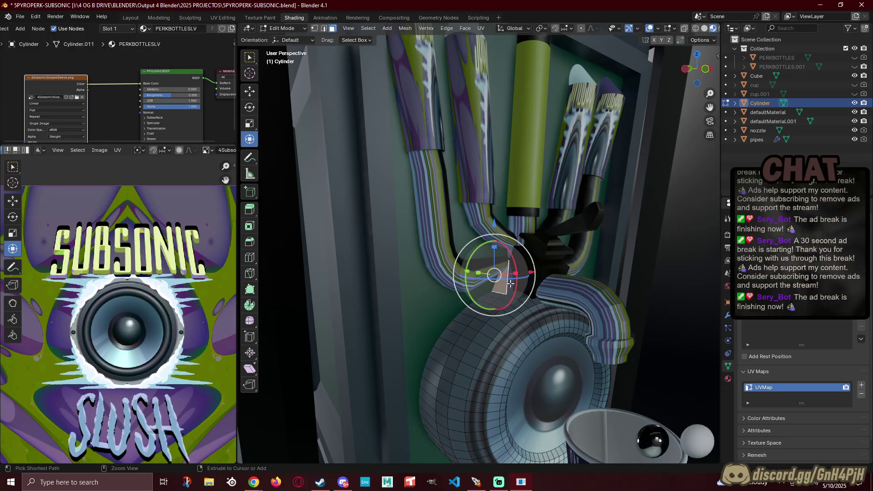
pyautogui.keyDown('ctrl'); pyautogui.click(503, 285); pyautogui.keyUp('ctrl')
pyautogui.moveTo(503, 285); pyautogui.dragTo(354, 285, button='middle')
pyautogui.press('a')
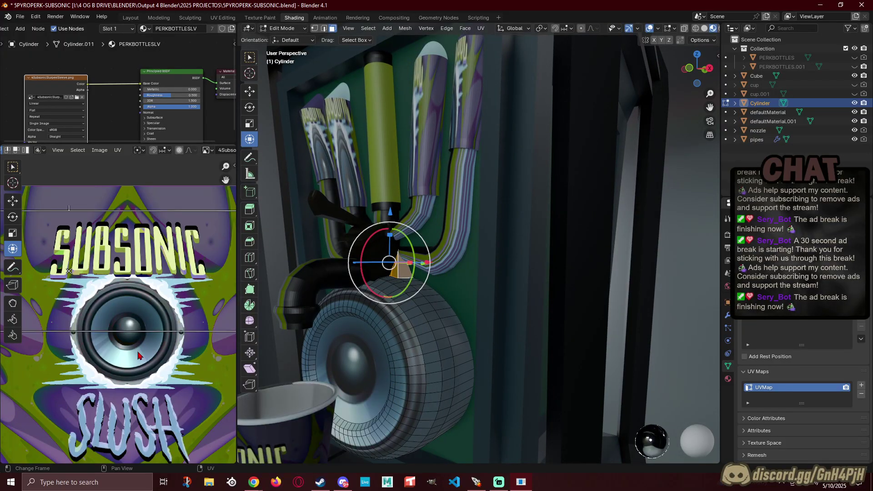
pyautogui.press('s')
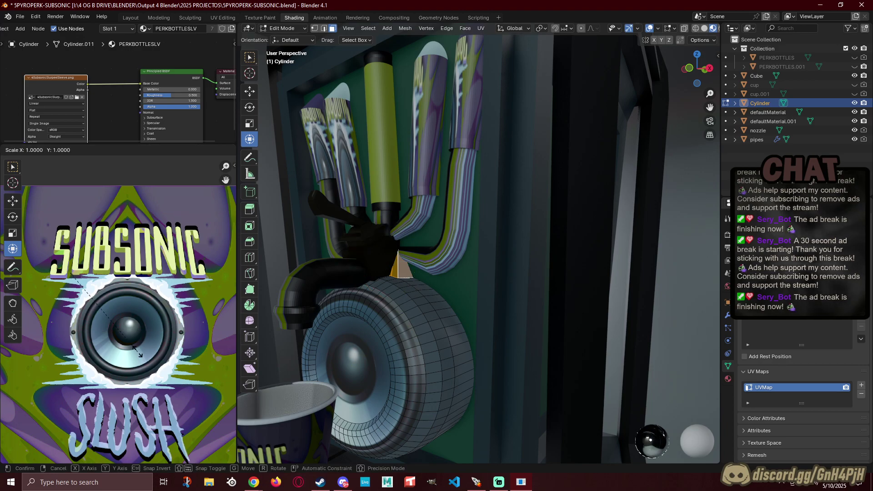
pyautogui.press('0')
pyautogui.press('Return')
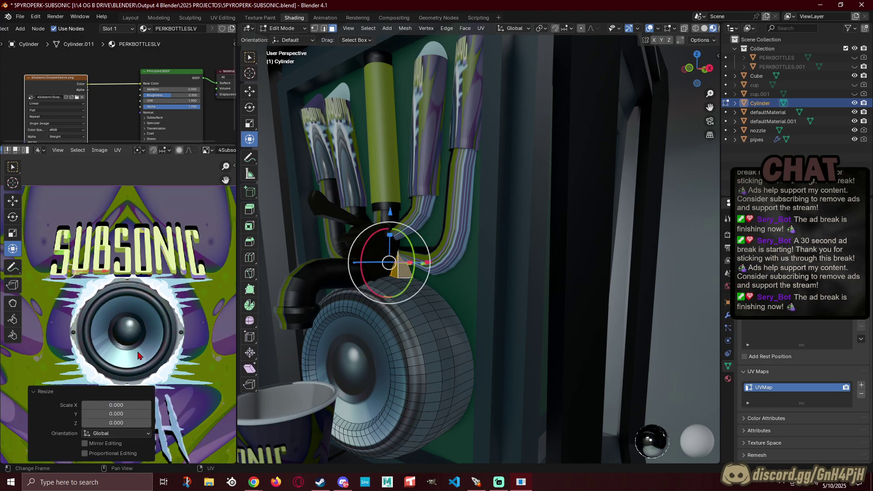
# Step: Move the connector's collapsed UVs about 0.202 m in X and -0.248 m in Y onto the speaker image's dark cone
pyautogui.press('g')
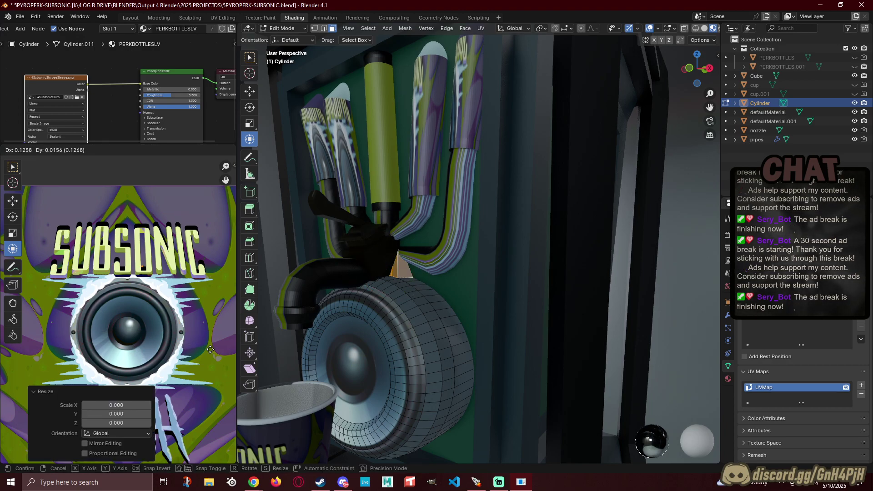
pyautogui.click(196, 424)
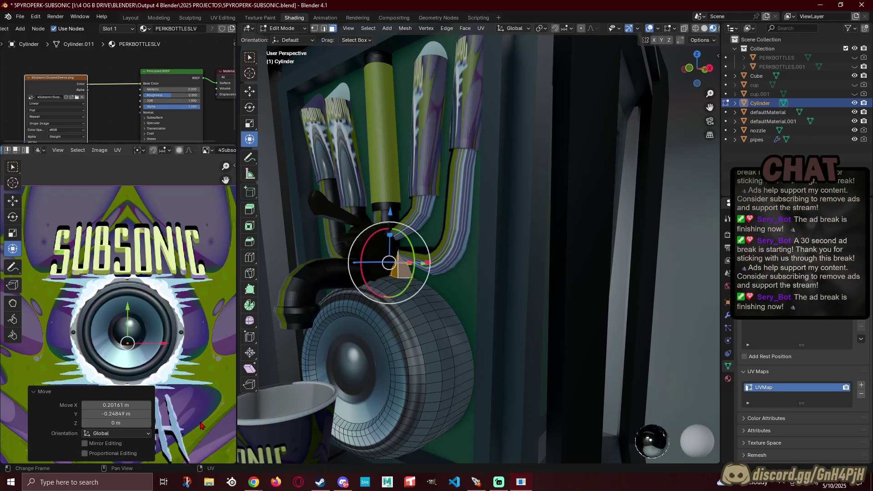
pyautogui.press('Tab')
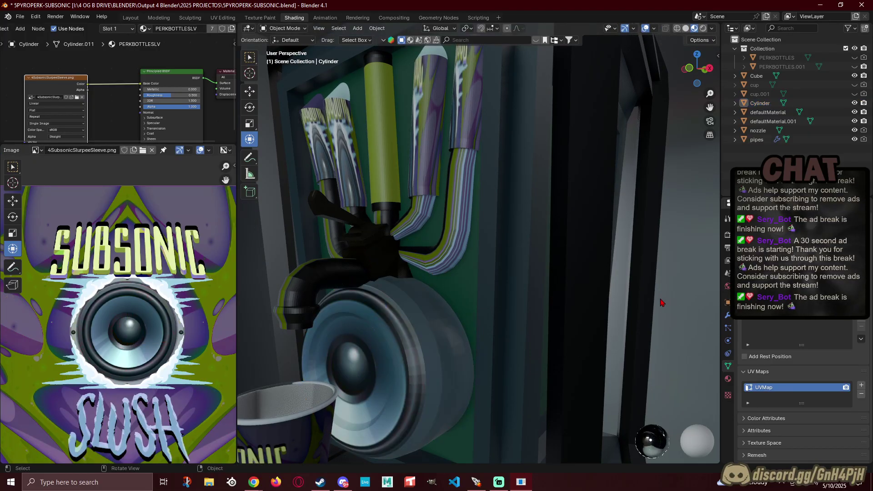
# Step: Open the pipes object for mesh editing at the textured sleeves
pyautogui.moveTo(398, 291); pyautogui.dragTo(473, 266, button='middle')
pyautogui.scroll(-6, 487, 292)
pyautogui.scroll(2, 387, 294)
pyautogui.scroll(2, 475, 264)
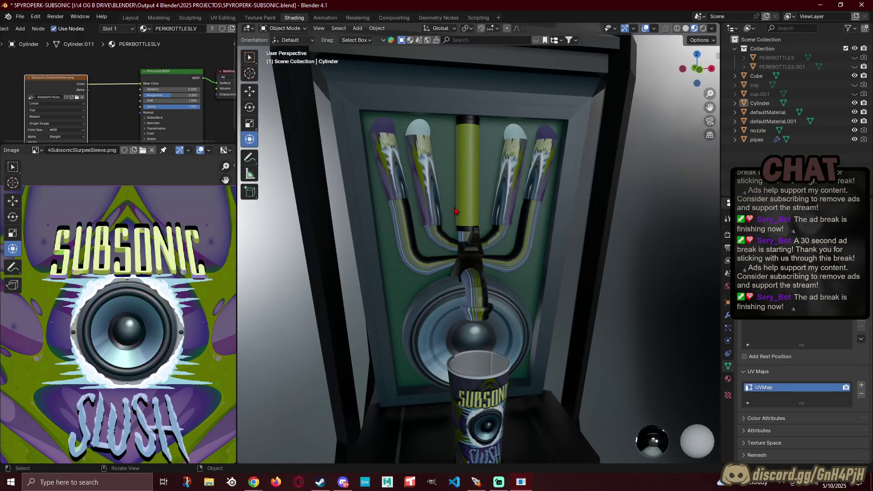
pyautogui.scroll(2, 476, 264)
pyautogui.scroll(1, 400, 201)
pyautogui.scroll(2, 436, 222)
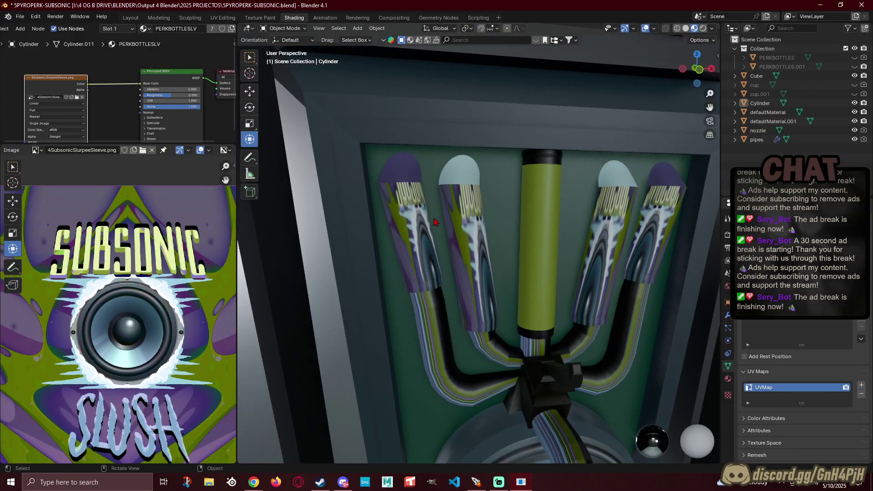
pyautogui.click(399, 190)
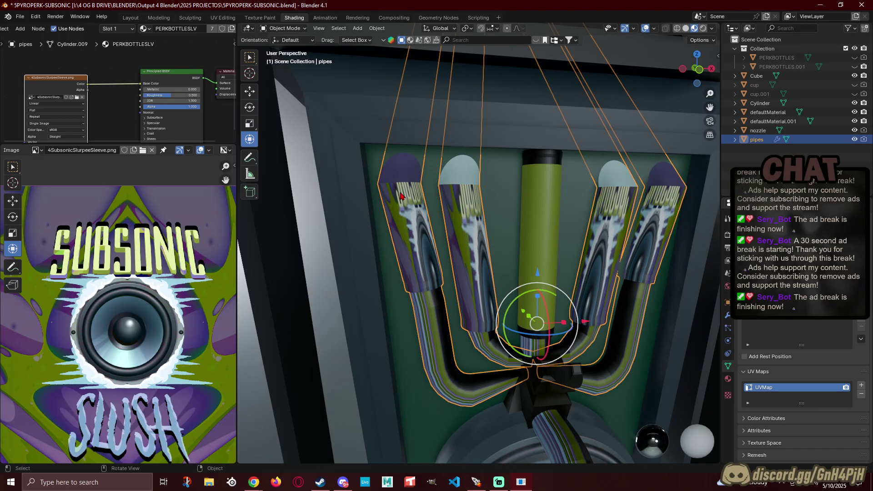
pyautogui.press('Tab')
pyautogui.scroll(5, 407, 204)
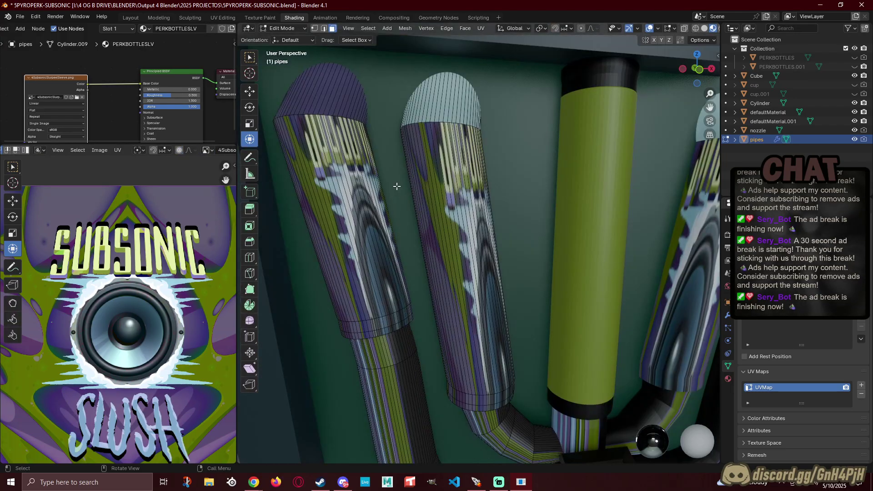
# Step: Select the lengthwise faces around the outermost left pipe's sleeve and extrude them about 0.035 m along the normal
pyautogui.scroll(-3, 414, 217)
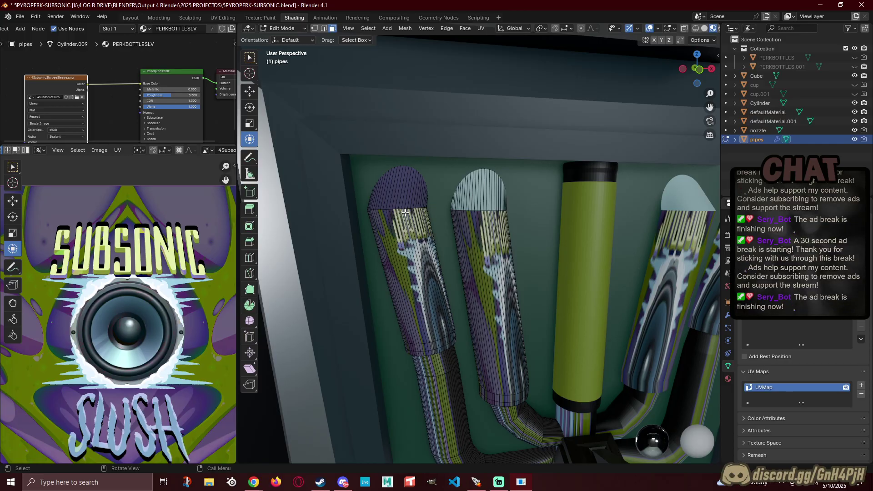
pyautogui.keyDown('shift'); pyautogui.moveTo(403, 327); pyautogui.dragTo(407, 223, button='middle'); pyautogui.keyUp('shift')
pyautogui.scroll(4, 406, 267)
pyautogui.moveTo(412, 265)
pyautogui.mouseDown(button='middle')
pyautogui.moveTo(424, 263)
pyautogui.moveTo(416, 263)
pyautogui.mouseUp(button='middle')
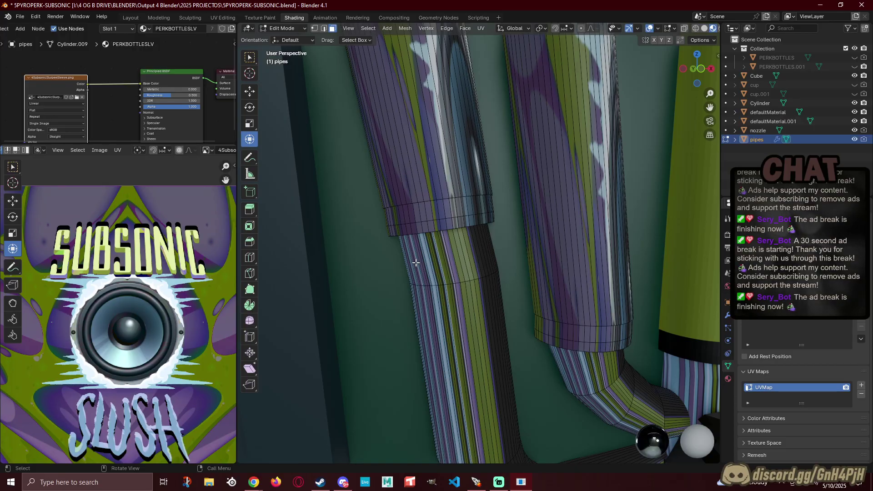
pyautogui.click(441, 169)
pyautogui.moveTo(449, 169); pyautogui.dragTo(433, 187, button='middle')
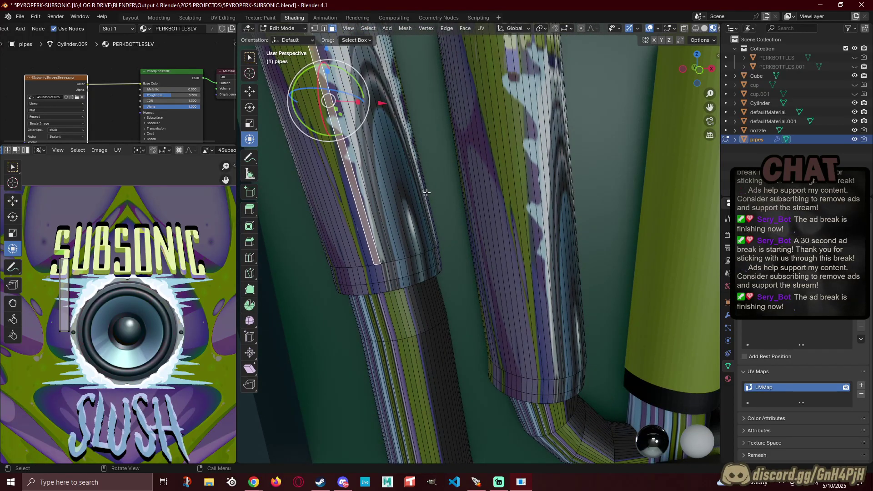
pyautogui.click(427, 193)
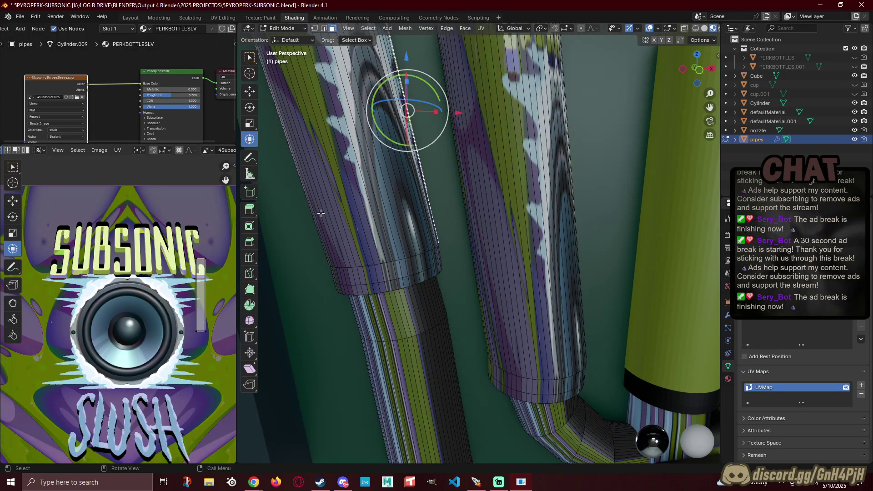
pyautogui.moveTo(319, 211); pyautogui.dragTo(339, 210, button='middle')
pyautogui.keyDown('ctrl'); pyautogui.click(469, 221); pyautogui.keyUp('ctrl')
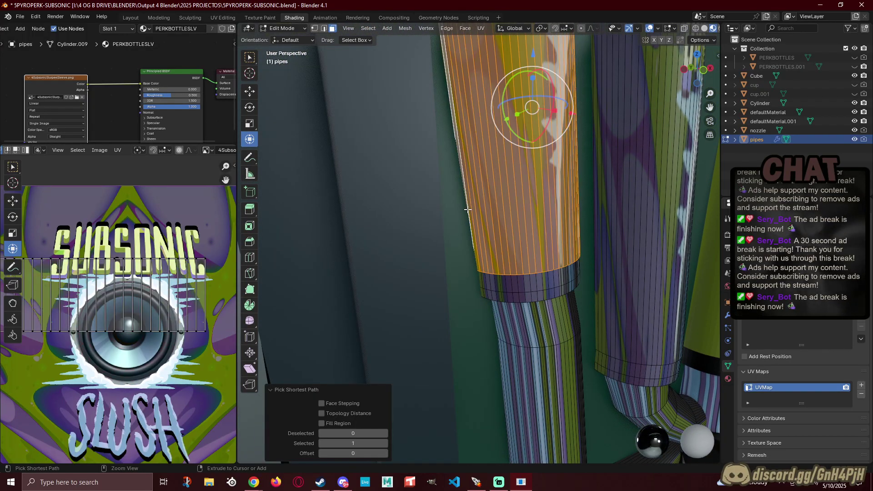
pyautogui.press('e')
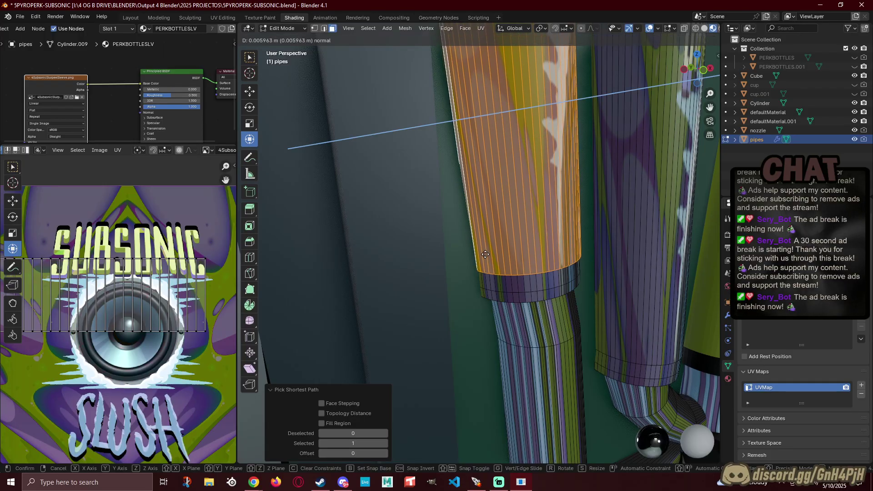
pyautogui.click(487, 253)
pyautogui.moveTo(486, 253); pyautogui.dragTo(454, 234, button='middle')
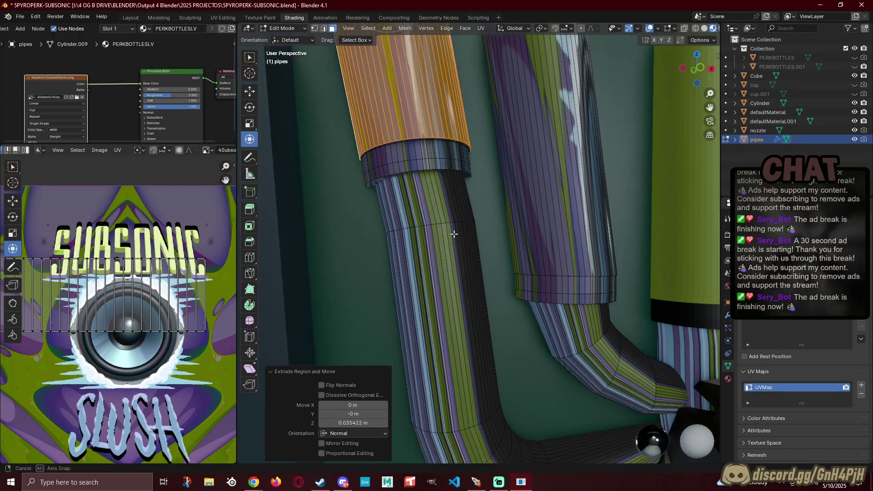
# Step: Examine the extruded sleeve on the outermost left pipe in Object Mode
pyautogui.scroll(-6, 456, 233)
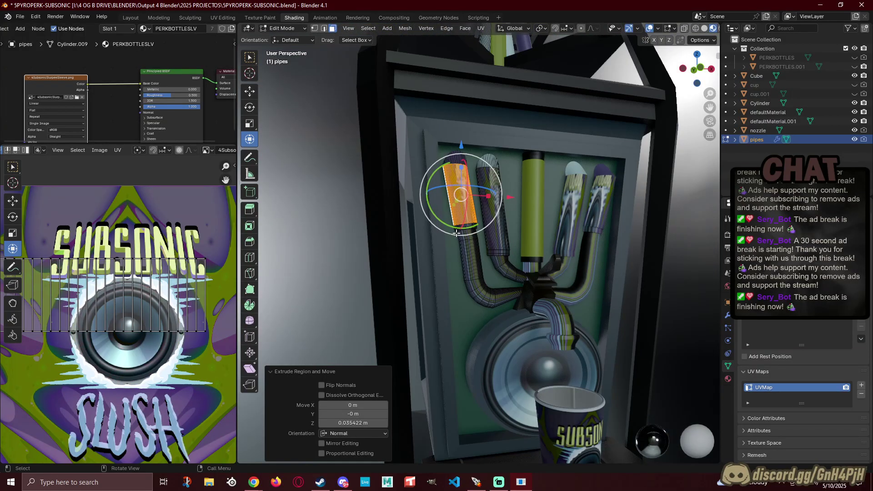
pyautogui.click(326, 286)
pyautogui.moveTo(326, 287); pyautogui.dragTo(373, 319, button='middle')
pyautogui.press('Tab')
pyautogui.click(318, 265)
pyautogui.scroll(6, 391, 337)
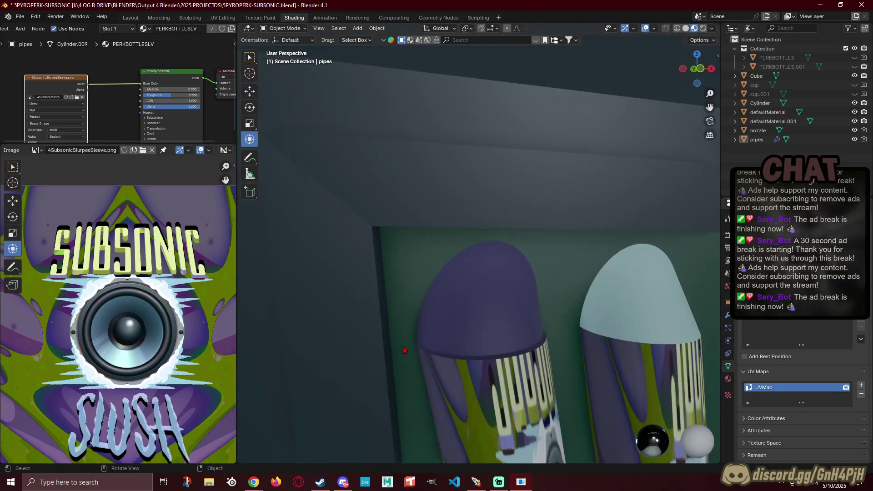
pyautogui.scroll(-5, 422, 367)
pyautogui.click(419, 363)
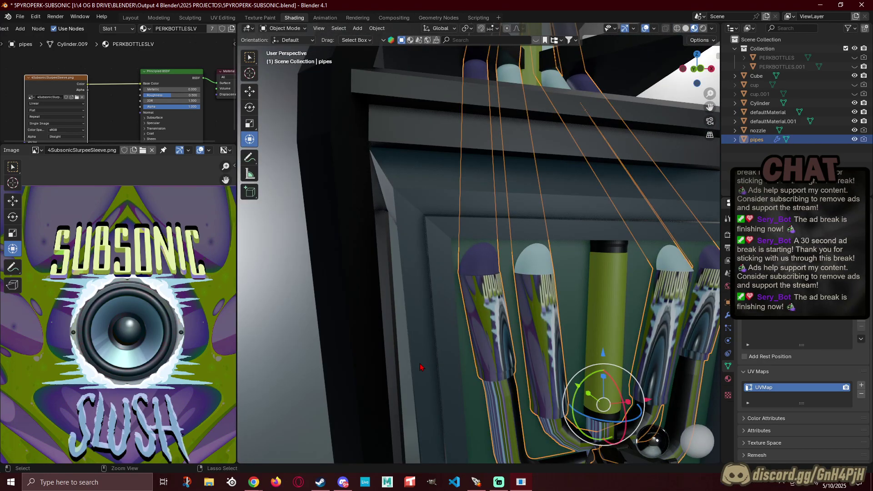
# Step: Undo the sleeve extrusion and the face selection around the outermost left pipe
pyautogui.press('Tab')
pyautogui.hotkey('ctrl', 'z')
pyautogui.hotkey('ctrl', 'z')
pyautogui.hotkey('ctrl', 'z')
pyautogui.hotkey('ctrl', 'z')
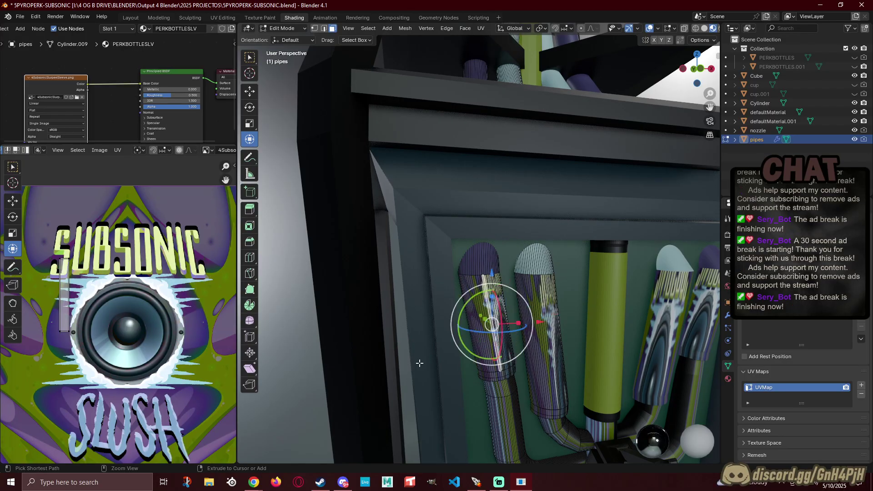
# Step: Undo the remaining lengthwise sleeve face selection and check the UV layout of all the pipes over the sleeve image
pyautogui.hotkey('ctrl', 'z')
pyautogui.scroll(-4, 416, 357)
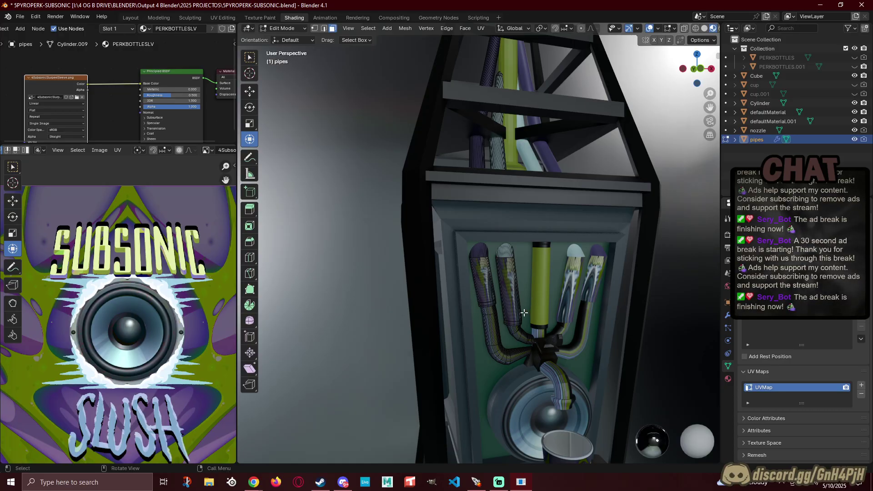
pyautogui.press('a')
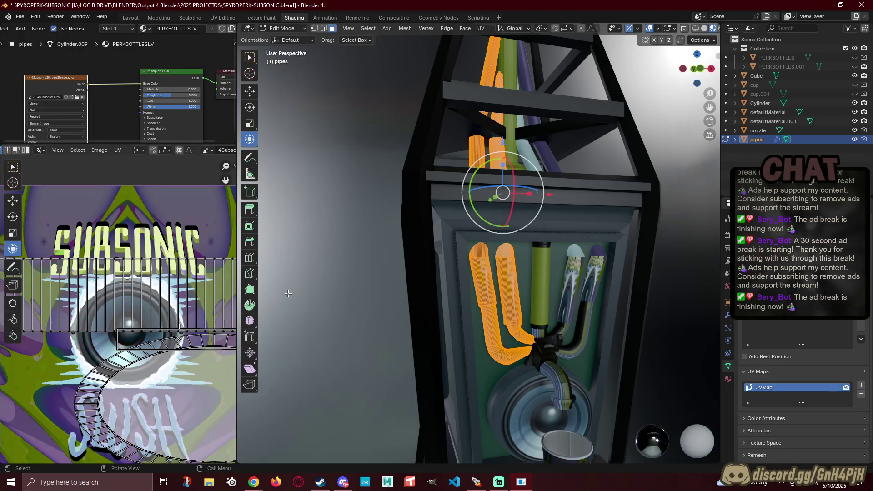
pyautogui.scroll(-6, 142, 327)
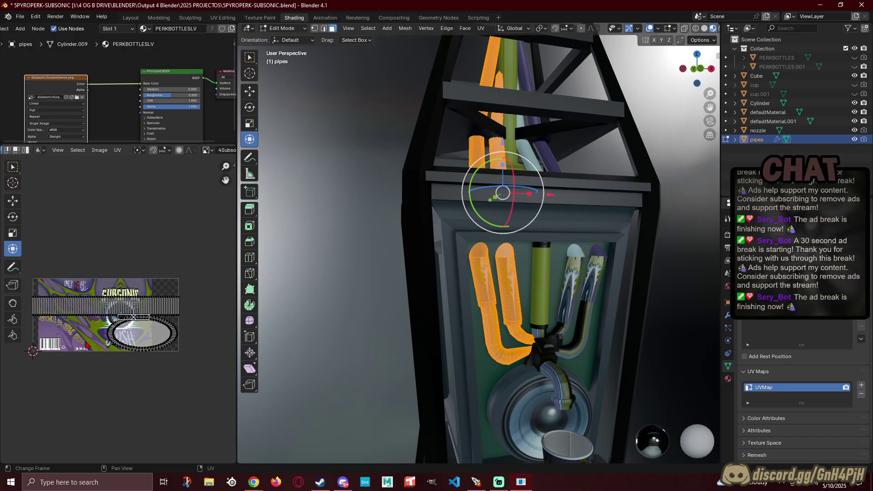
pyautogui.scroll(2, 84, 345)
pyautogui.scroll(-1, 75, 342)
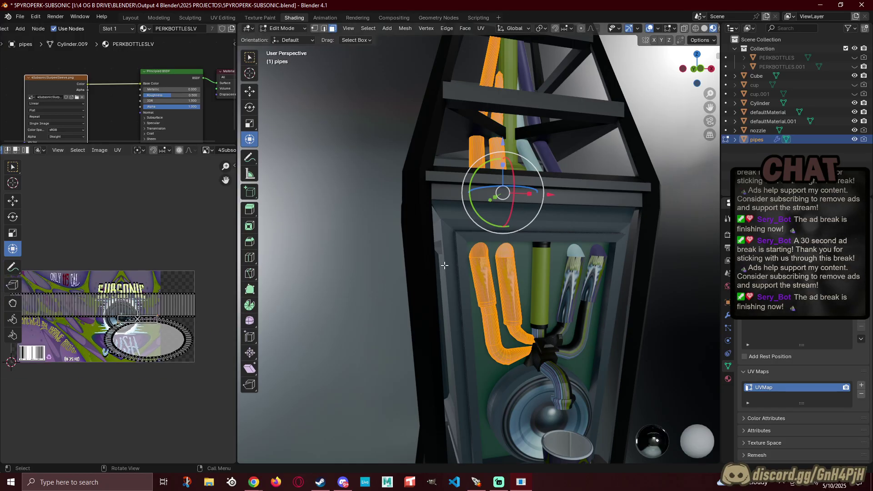
pyautogui.press('KP_1')
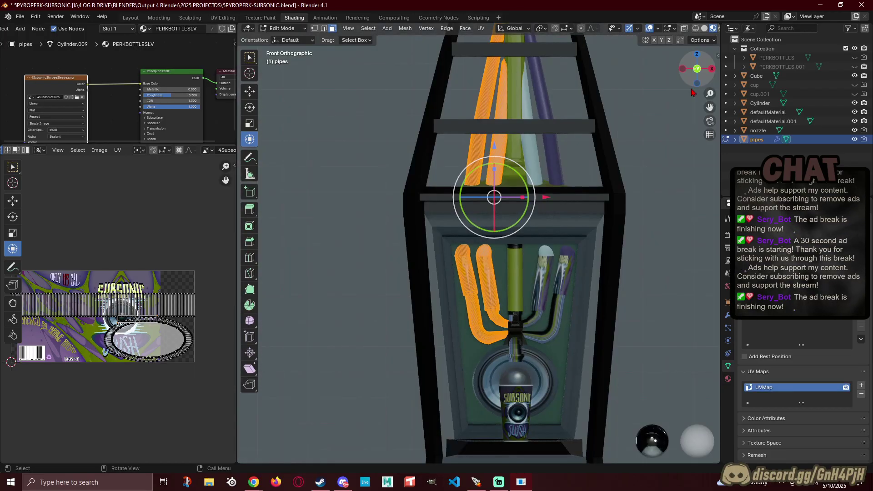
pyautogui.click(590, 271)
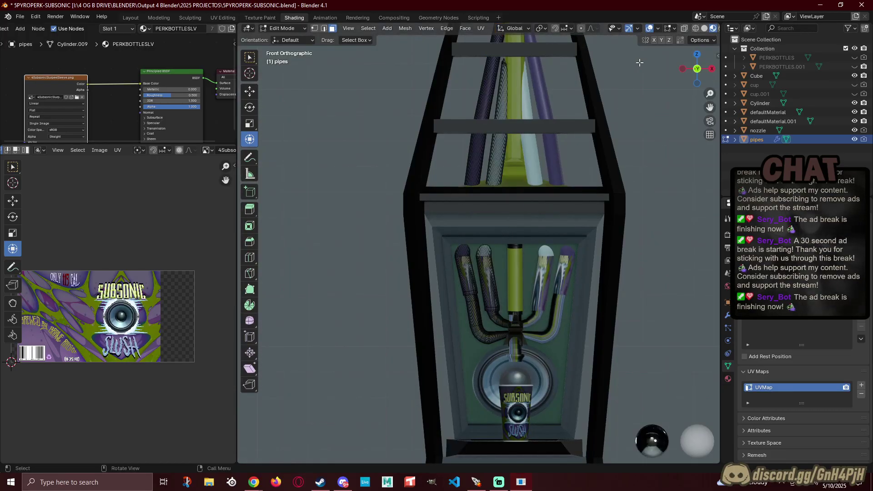
# Step: With X-ray on, box-select the front sections of the two left pipes and scale their UVs to 0 so they collapse to one point
pyautogui.click(684, 29)
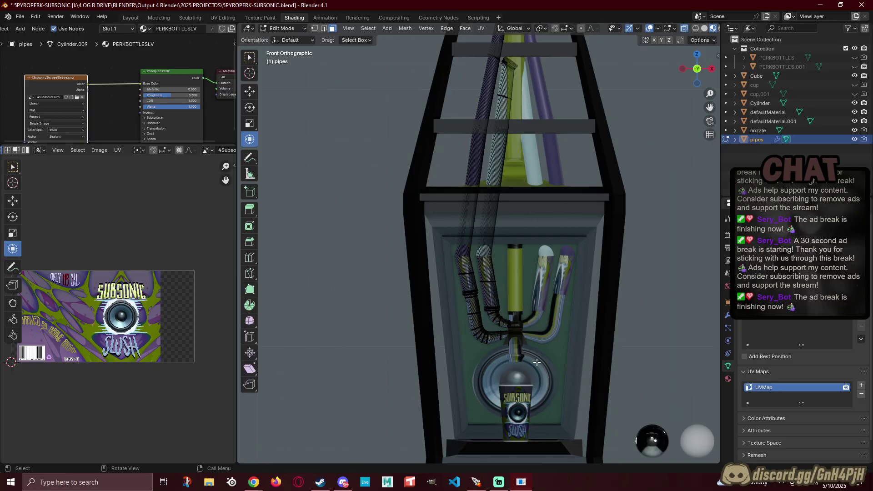
pyautogui.moveTo(543, 370); pyautogui.dragTo(413, 250)
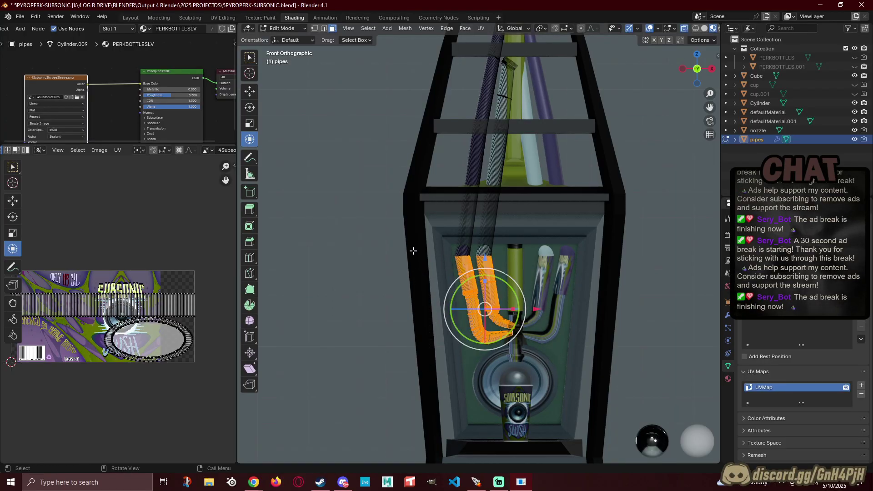
pyautogui.press('a')
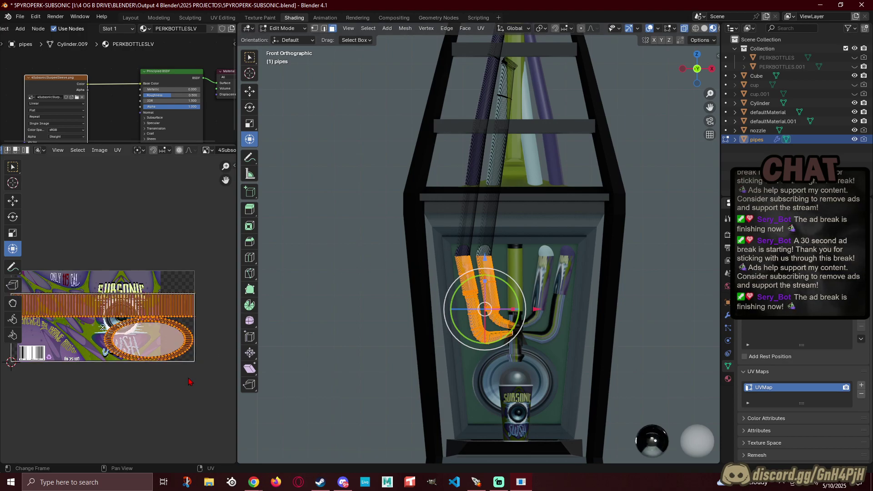
pyautogui.press('s')
pyautogui.press('0')
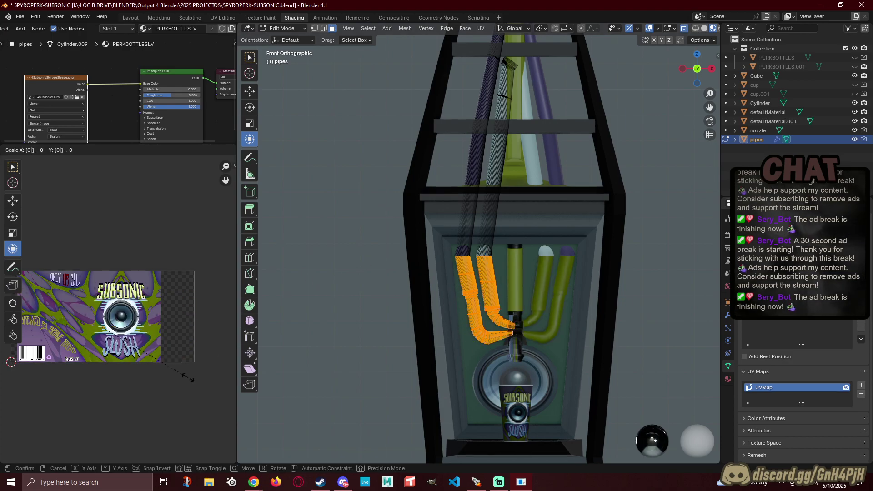
pyautogui.press('Return')
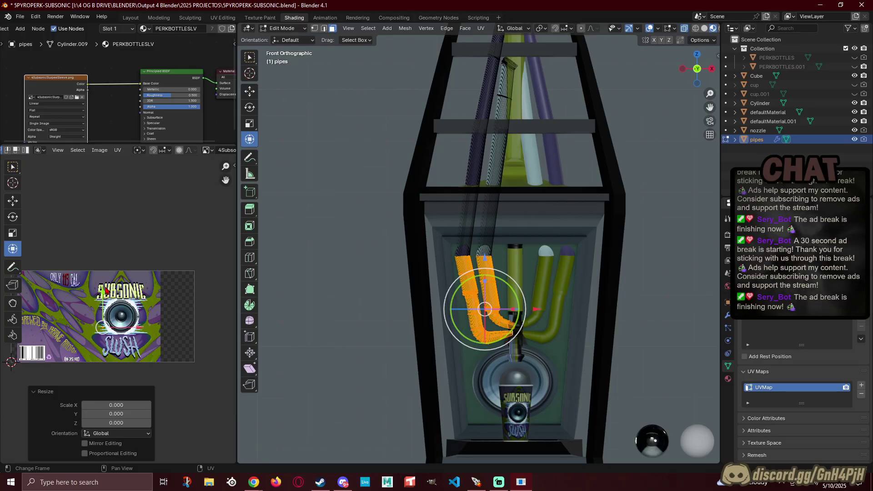
# Step: Move the collapsed pipe UVs about 0.202 m along X and then vertically onto the sleeve image's white area, and clear the selection
pyautogui.scroll(4, 121, 302)
pyautogui.scroll(2, 121, 302)
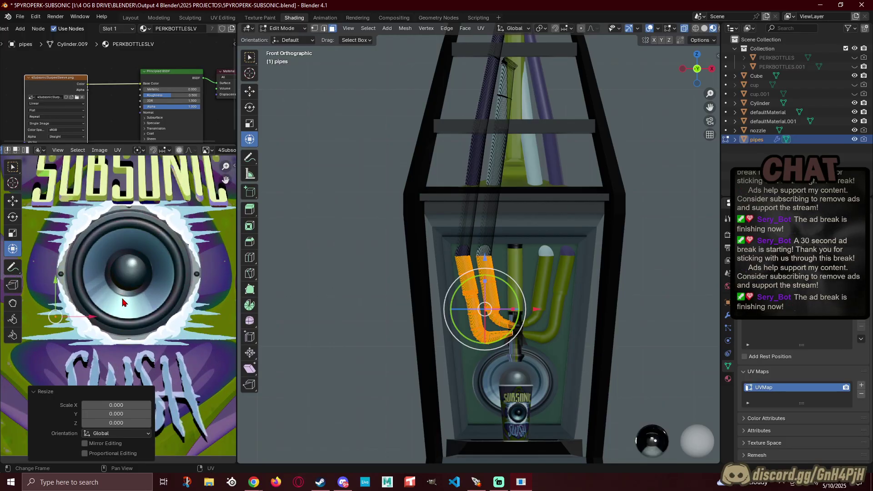
pyautogui.press('g')
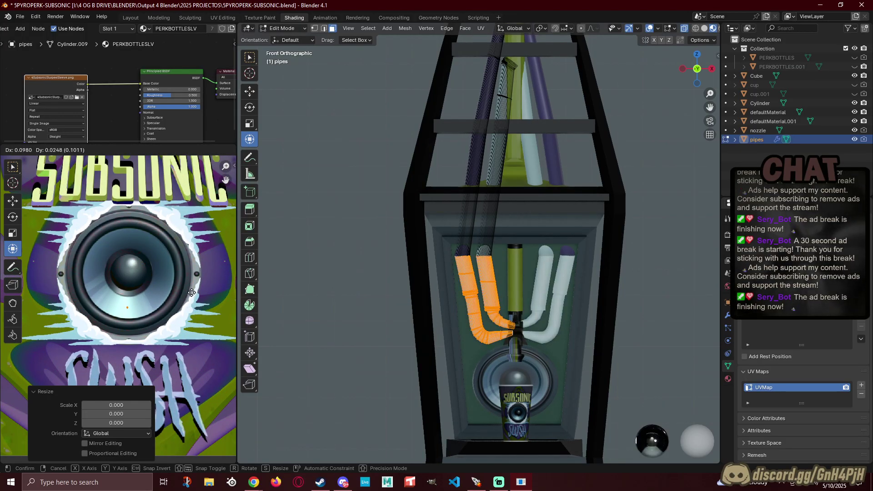
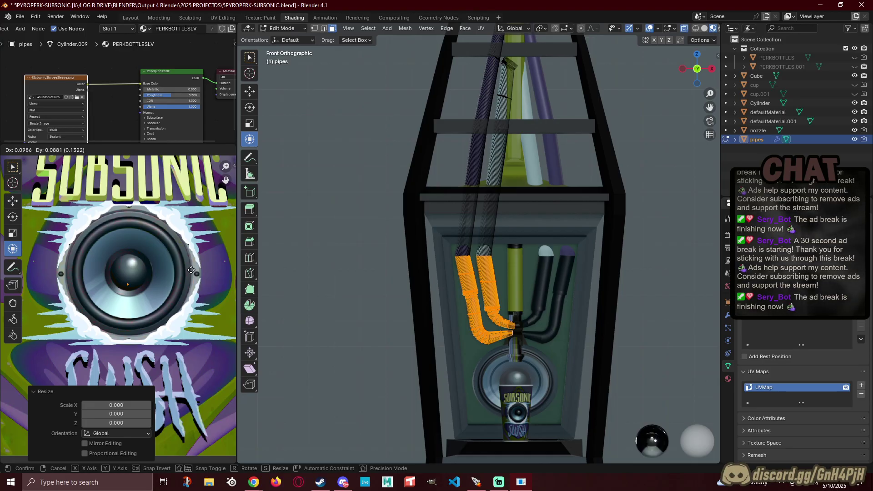
pyautogui.moveTo(191, 271); pyautogui.dragTo(103, 299)
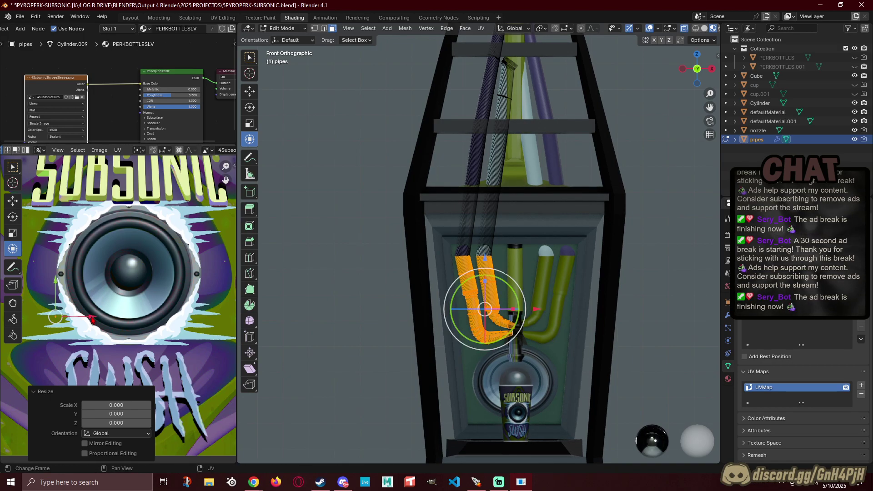
pyautogui.moveTo(91, 319); pyautogui.dragTo(167, 329)
pyautogui.moveTo(133, 287); pyautogui.dragTo(135, 157)
pyautogui.moveTo(135, 463); pyautogui.dragTo(138, 161)
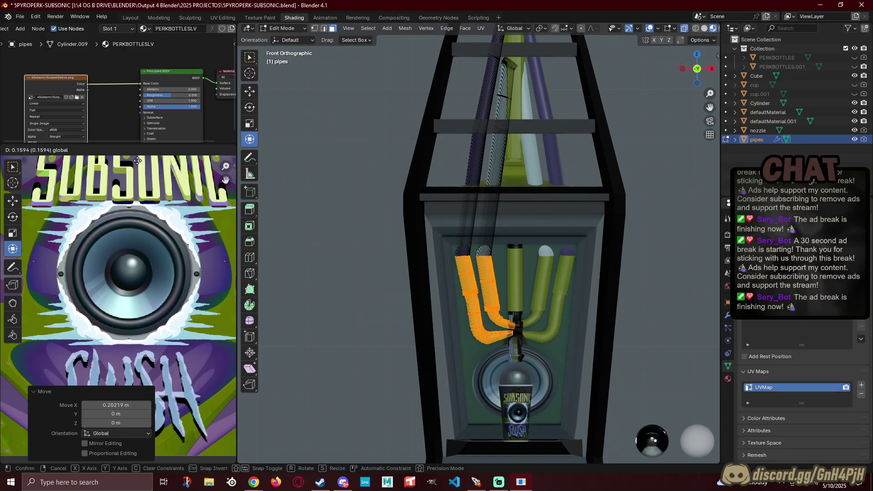
pyautogui.moveTo(137, 161); pyautogui.dragTo(141, 306)
pyautogui.click(330, 279)
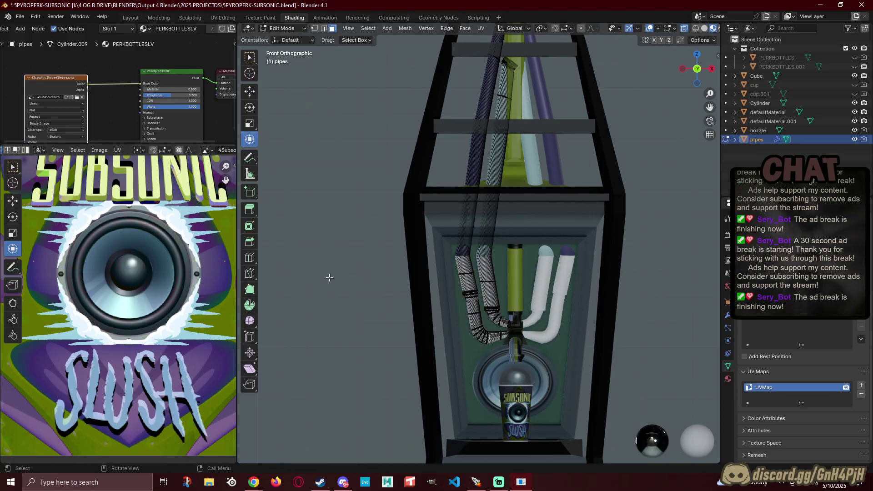
# Step: Examine the recoloured pipes in Object Mode, on the whole machine and up close around the connector
pyautogui.scroll(-1, 330, 278)
pyautogui.press('Tab')
pyautogui.click(330, 280)
pyautogui.scroll(-4, 331, 281)
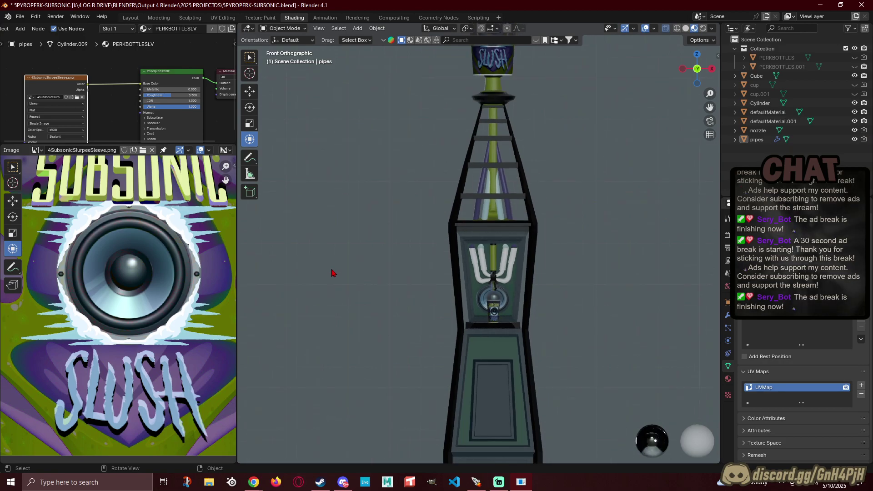
pyautogui.scroll(-3, 337, 267)
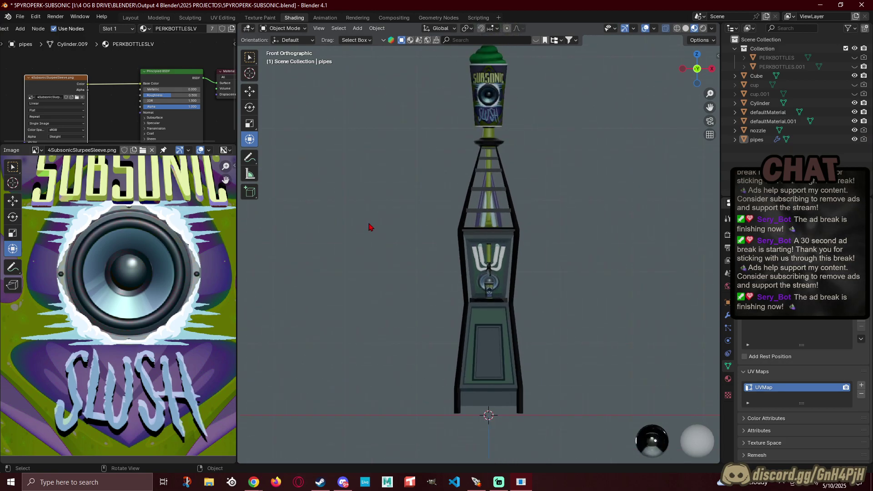
pyautogui.scroll(8, 432, 240)
pyautogui.moveTo(432, 239); pyautogui.dragTo(432, 239, button='middle')
pyautogui.scroll(5, 405, 242)
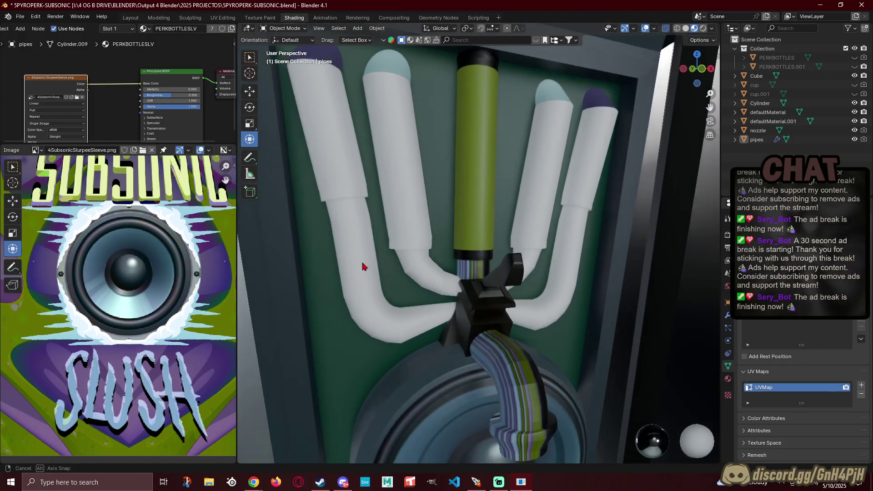
# Step: Open the nozzle object for mesh editing and box-select its curved spout with X-ray on
pyautogui.click(480, 278)
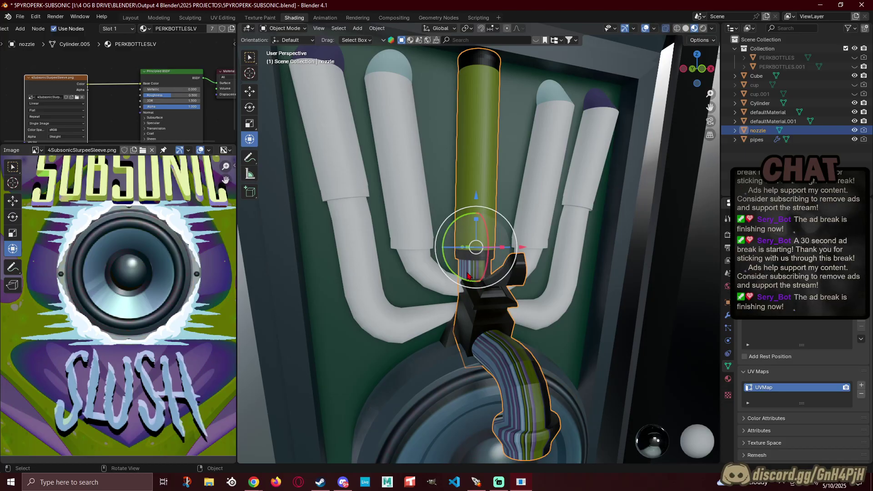
pyautogui.moveTo(471, 327); pyautogui.dragTo(528, 344, button='middle')
pyautogui.press('Tab')
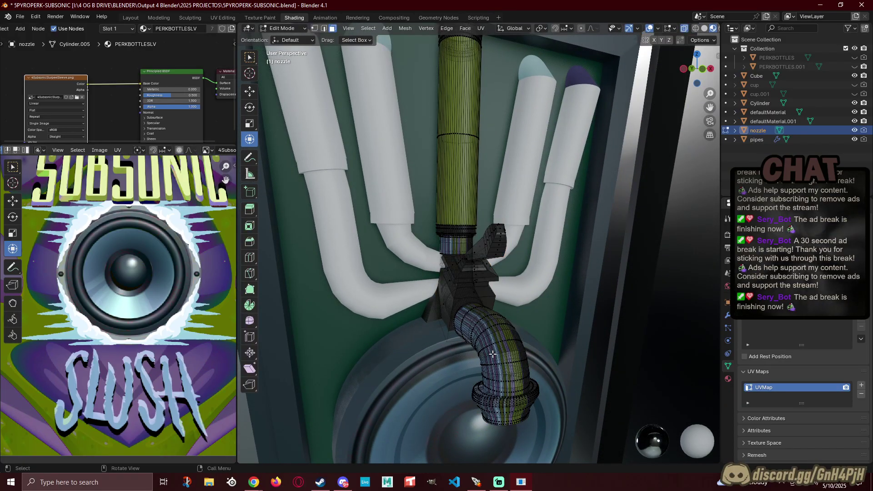
pyautogui.moveTo(471, 363); pyautogui.dragTo(493, 367, button='middle')
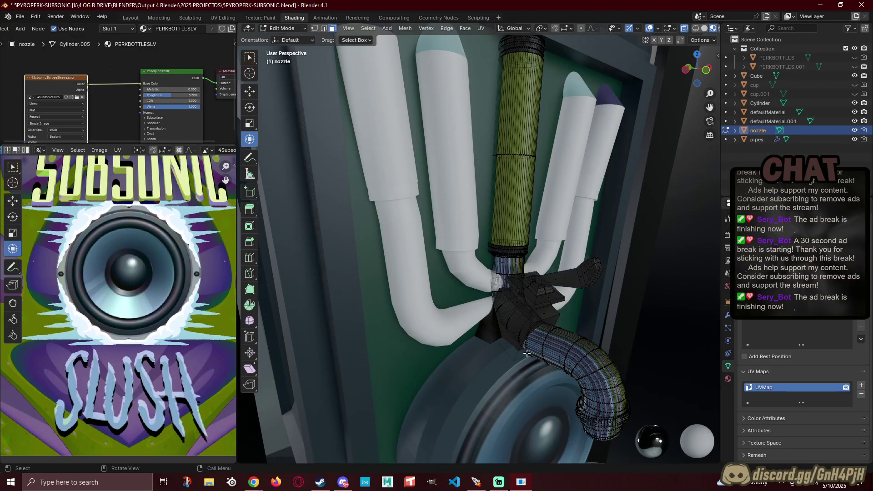
pyautogui.moveTo(587, 360); pyautogui.dragTo(531, 329, button='middle')
pyautogui.moveTo(541, 333)
pyautogui.mouseDown(button='middle')
pyautogui.moveTo(522, 335)
pyautogui.moveTo(549, 339)
pyautogui.mouseUp(button='middle')
pyautogui.moveTo(640, 380); pyautogui.dragTo(466, 278)
pyautogui.moveTo(485, 336); pyautogui.dragTo(409, 282, button='middle')
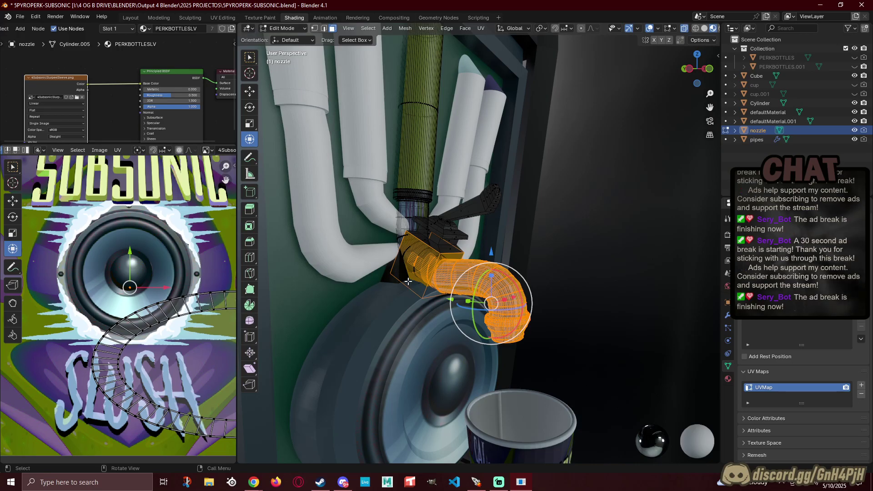
# Step: Extend the spout selection with the tube's hidden faces inside the connector, up to the vertical pipe above it
pyautogui.scroll(8, 409, 283)
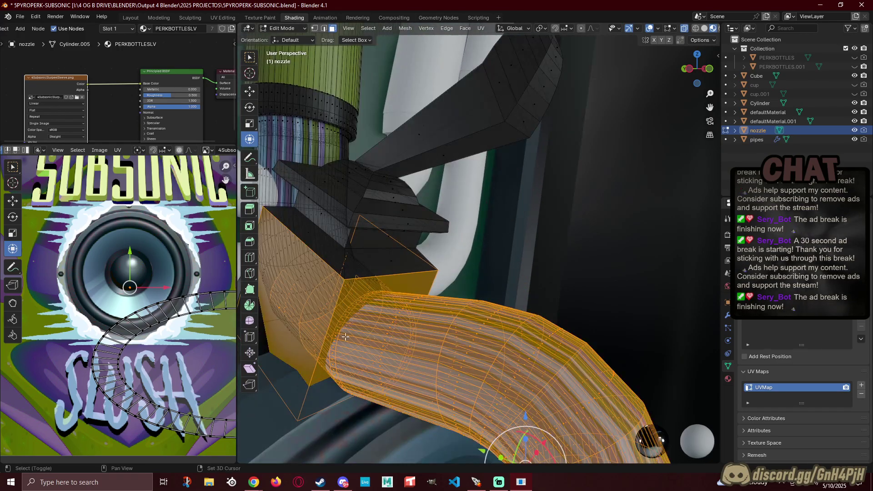
pyautogui.keyDown('shift'); pyautogui.moveTo(418, 340); pyautogui.dragTo(433, 343, button='middle'); pyautogui.keyUp('shift')
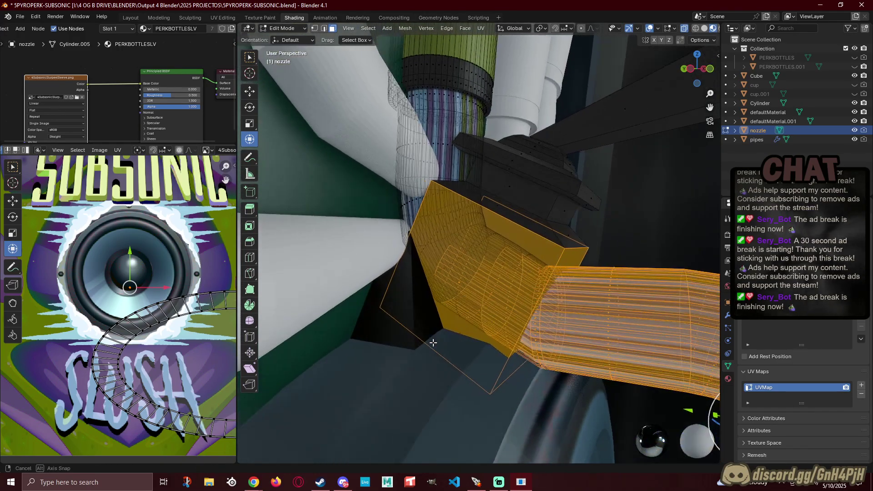
pyautogui.keyDown('shift'); pyautogui.moveTo(396, 369); pyautogui.dragTo(558, 254); pyautogui.keyUp('shift')
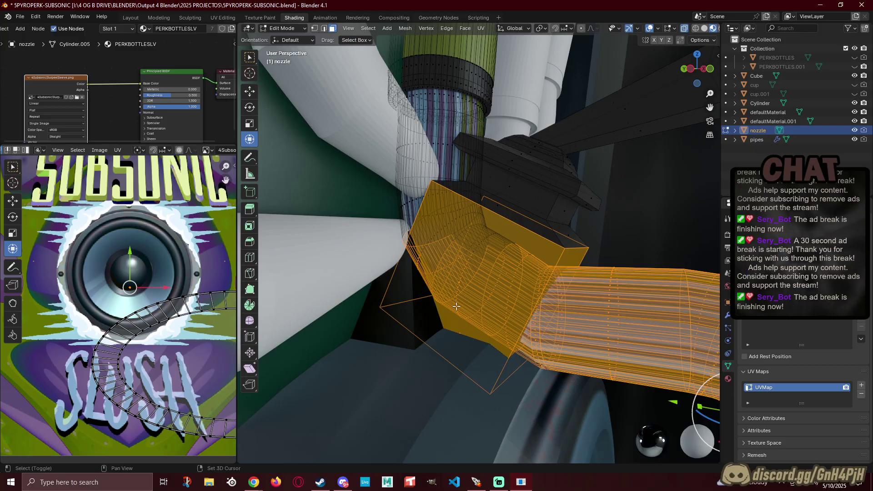
pyautogui.keyDown('shift'); pyautogui.moveTo(388, 354); pyautogui.dragTo(524, 228); pyautogui.keyUp('shift')
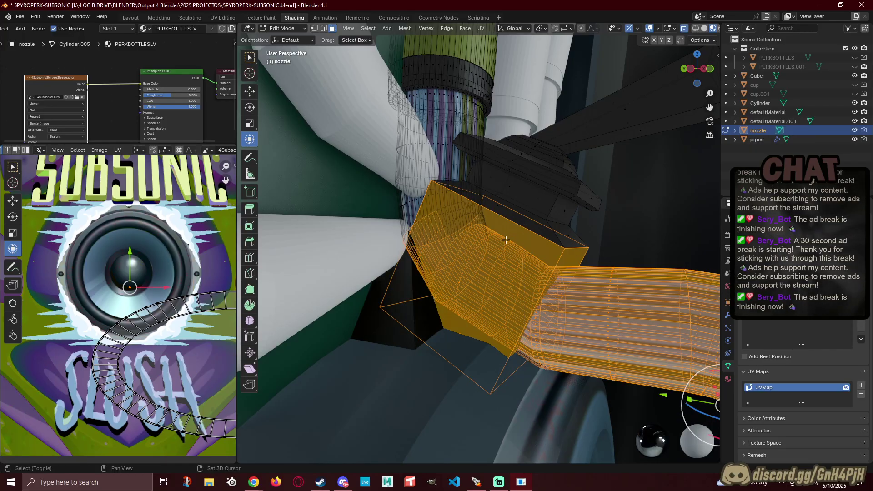
pyautogui.keyDown('shift'); pyautogui.moveTo(347, 322); pyautogui.dragTo(492, 212); pyautogui.keyUp('shift')
pyautogui.moveTo(458, 242); pyautogui.dragTo(457, 268, button='middle')
pyautogui.keyDown('shift'); pyautogui.moveTo(456, 269); pyautogui.dragTo(561, 199); pyautogui.keyUp('shift')
pyautogui.moveTo(540, 243); pyautogui.dragTo(555, 291, button='middle')
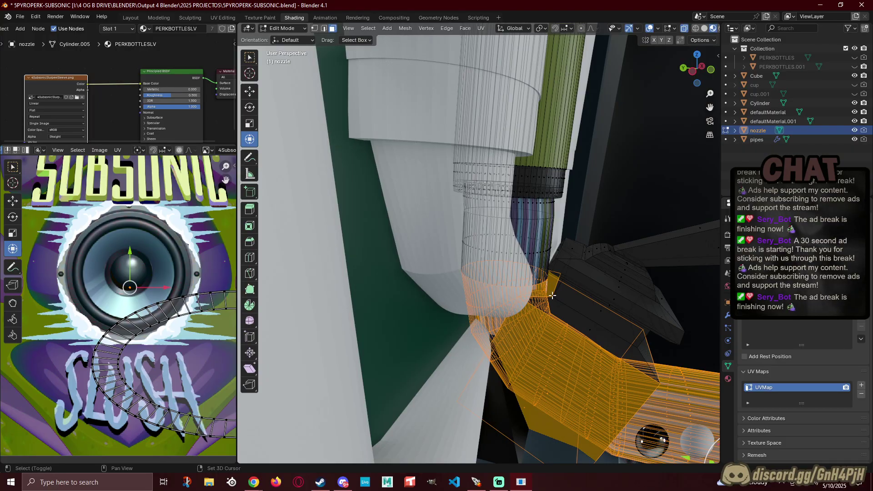
# Step: Check the last box selection at the connector's upper junction by undoing and redoing it
pyautogui.scroll(8, 551, 295)
pyautogui.scroll(-3, 583, 327)
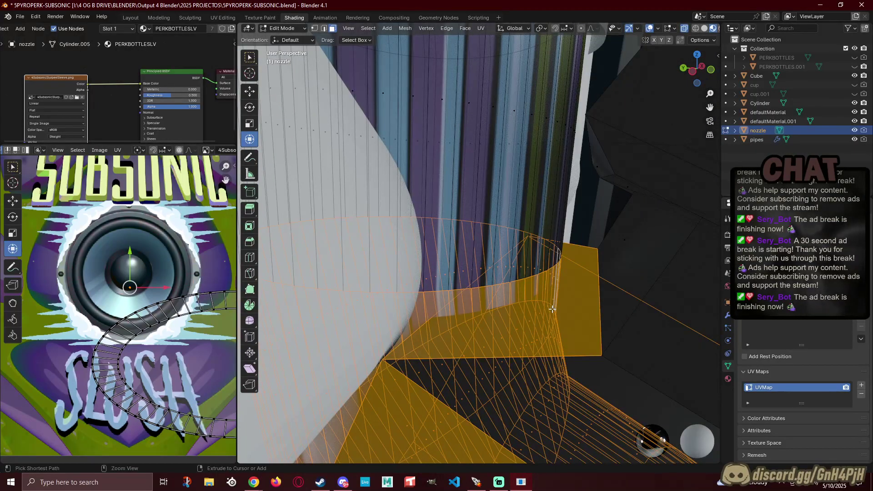
pyautogui.hotkey('ctrl', 'z')
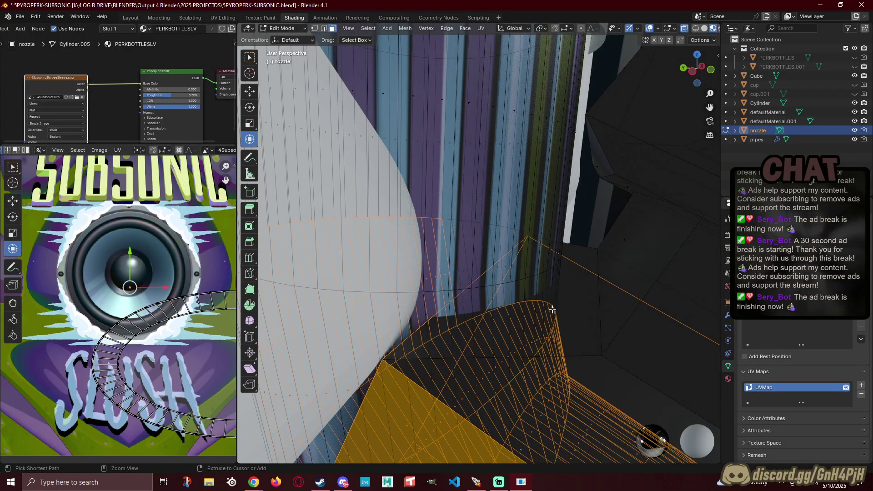
pyautogui.hotkey('ctrl', 'shift', 'z')
pyautogui.scroll(1, 554, 310)
pyautogui.keyDown('shift'); pyautogui.moveTo(579, 316); pyautogui.dragTo(571, 312, button='middle'); pyautogui.keyUp('shift')
pyautogui.scroll(-1, 571, 312)
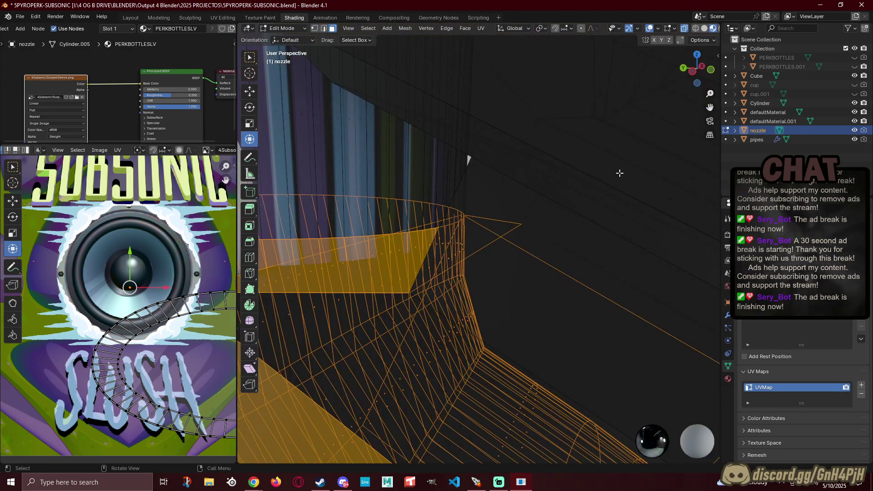
# Step: Turn X-ray off and deselect the black connector block's faces on all sides from the spout selection
pyautogui.click(685, 30)
pyautogui.keyDown('shift'); pyautogui.moveTo(435, 301); pyautogui.dragTo(487, 313, button='middle'); pyautogui.keyUp('shift')
pyautogui.keyDown('shift'); pyautogui.click(490, 288); pyautogui.keyUp('shift')
pyautogui.keyDown('shift'); pyautogui.moveTo(437, 359); pyautogui.dragTo(502, 324, button='middle'); pyautogui.keyUp('shift')
pyautogui.keyDown('shift'); pyautogui.click(463, 311); pyautogui.keyUp('shift')
pyautogui.keyDown('shift'); pyautogui.moveTo(626, 369); pyautogui.dragTo(483, 323, button='middle'); pyautogui.keyUp('shift')
pyautogui.keyDown('shift'); pyautogui.click(412, 265); pyautogui.keyUp('shift')
pyautogui.moveTo(413, 265); pyautogui.dragTo(514, 297, button='middle')
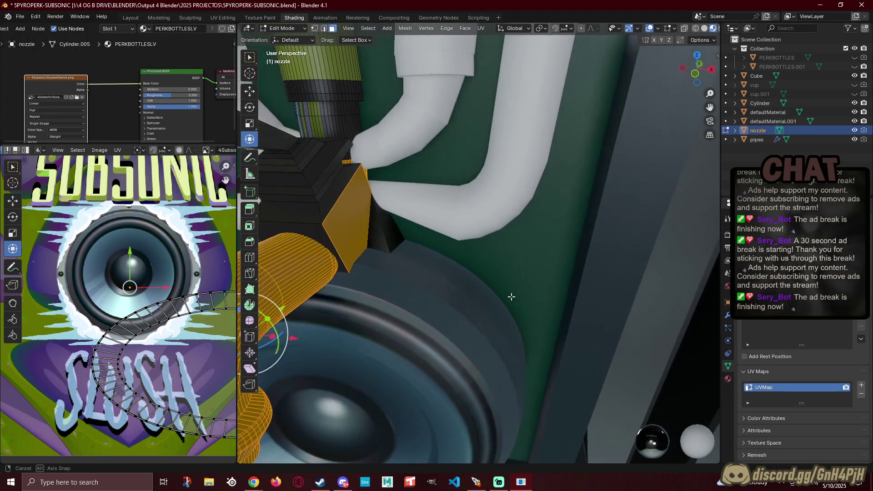
pyautogui.keyDown('shift'); pyautogui.click(350, 213); pyautogui.keyUp('shift')
pyautogui.keyDown('shift'); pyautogui.moveTo(357, 234); pyautogui.dragTo(563, 256, button='middle'); pyautogui.keyUp('shift')
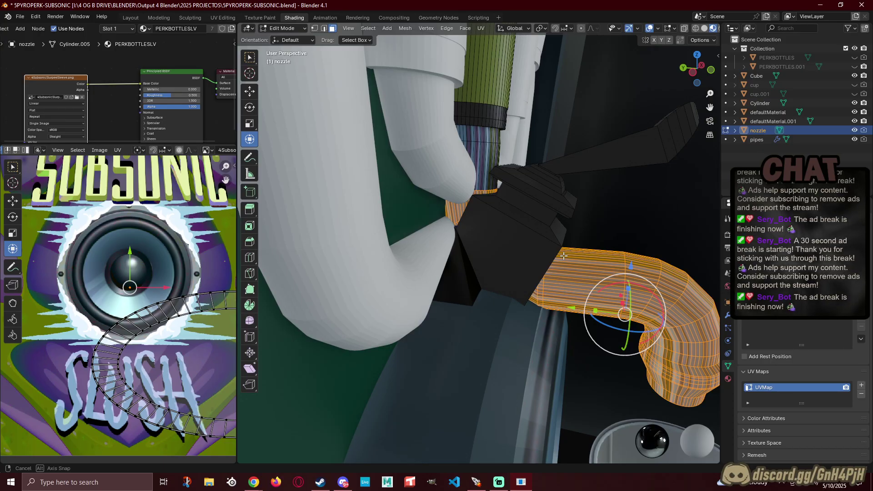
pyautogui.moveTo(563, 256); pyautogui.dragTo(484, 240, button='middle')
pyautogui.scroll(-6, 479, 253)
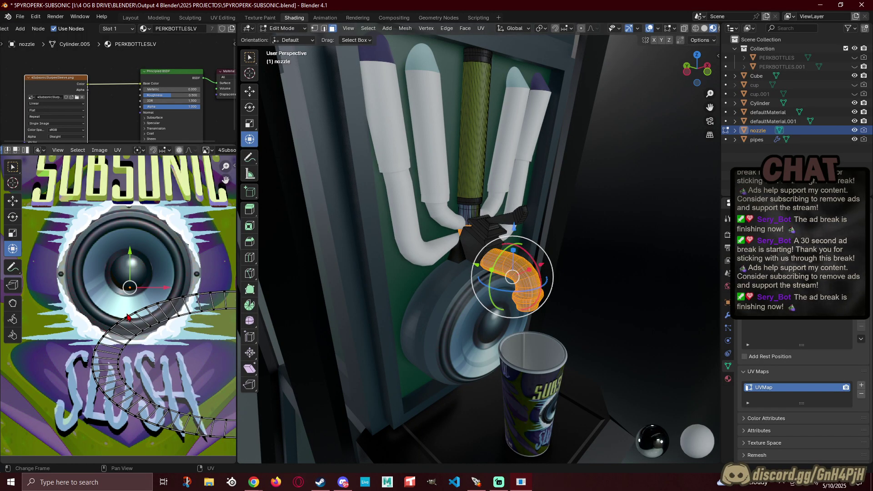
# Step: Collapse all of the selected spout's UVs to a single point by scaling them to 0
pyautogui.scroll(-3, 90, 307)
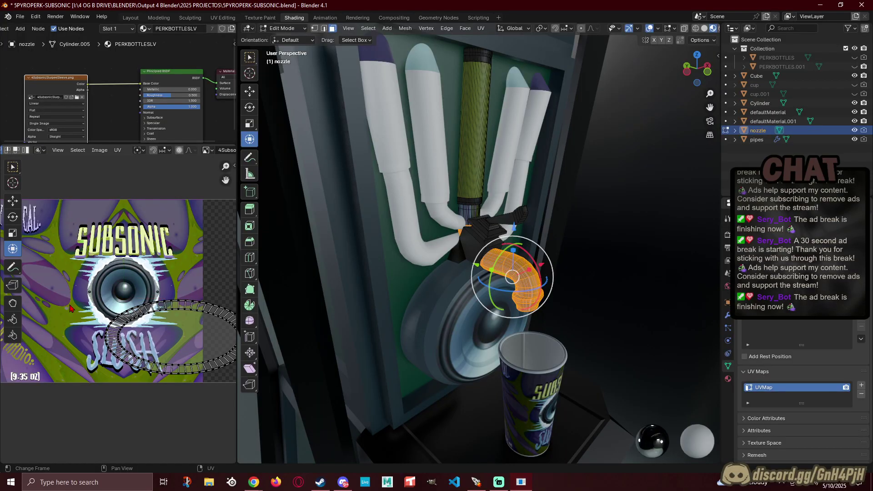
pyautogui.press('a')
pyautogui.press('s')
pyautogui.press('0')
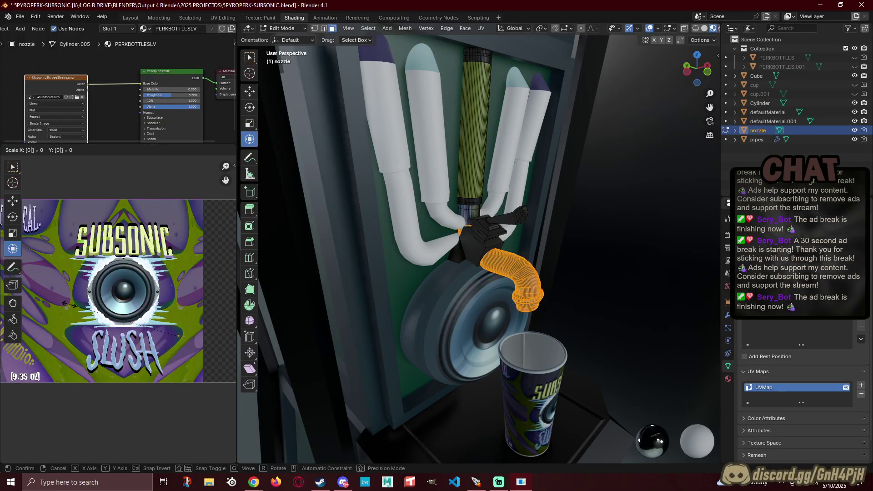
pyautogui.press('Return')
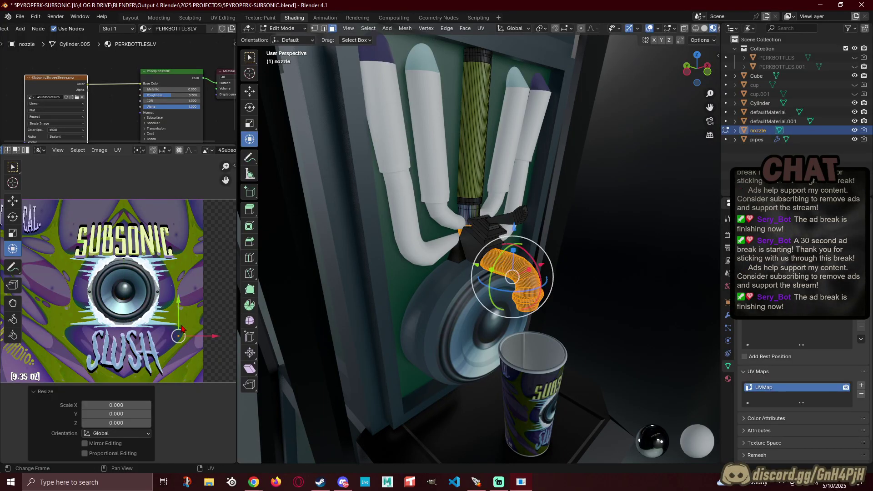
# Step: Move the spout's UV point onto the centre of the speaker image and preview the spout on the machine
pyautogui.scroll(1, 183, 351)
pyautogui.press('g')
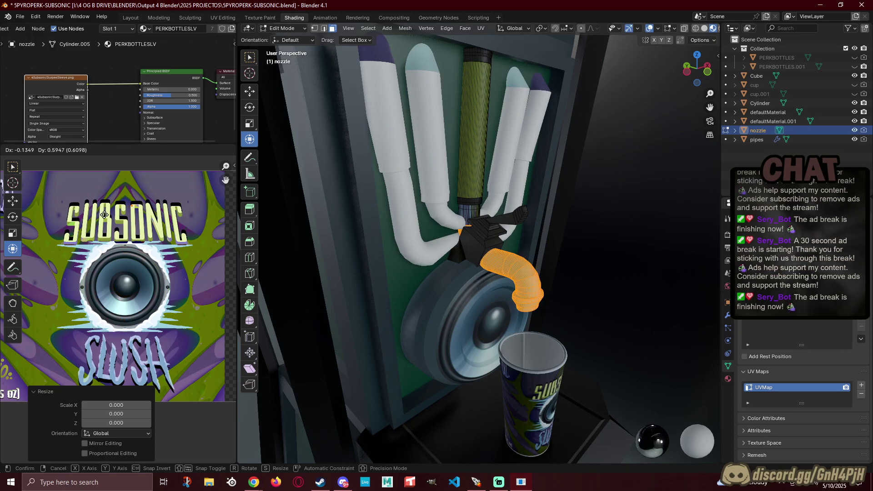
pyautogui.click(97, 296)
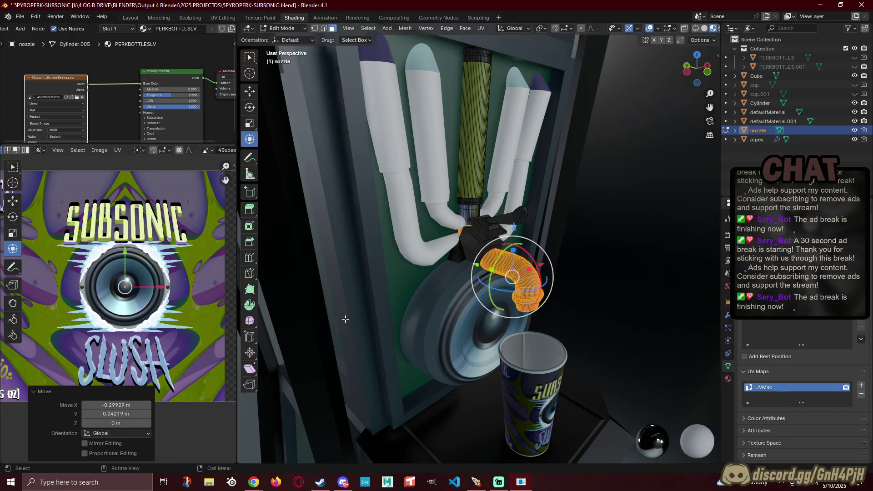
pyautogui.click(584, 295)
pyautogui.moveTo(584, 296); pyautogui.dragTo(515, 286, button='middle')
pyautogui.press('Tab')
pyautogui.click(606, 288)
pyautogui.scroll(-8, 515, 286)
pyautogui.moveTo(464, 313); pyautogui.dragTo(414, 306, button='middle')
pyautogui.hotkey('ctrl', 'z')
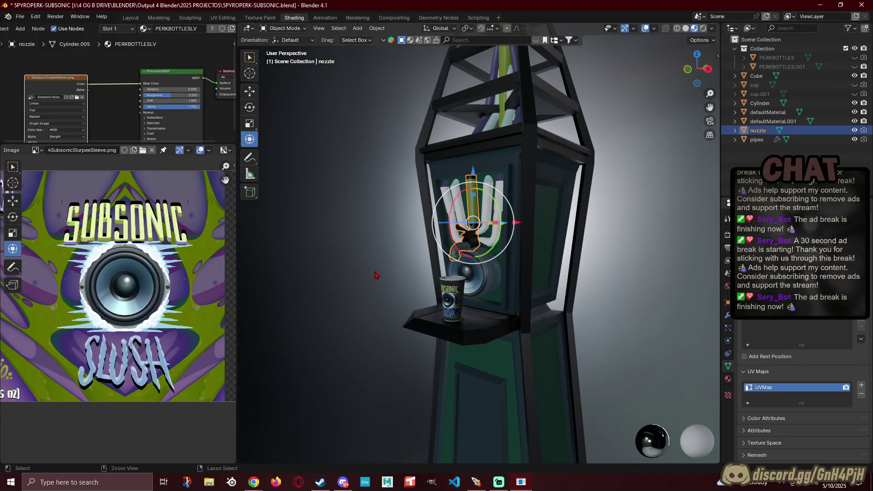
# Step: Nudge the spout's UV point slightly upward on the speaker image and check the nozzle's colour outside mesh editing
pyautogui.scroll(5, 374, 271)
pyautogui.scroll(3, 292, 258)
pyautogui.press('Tab')
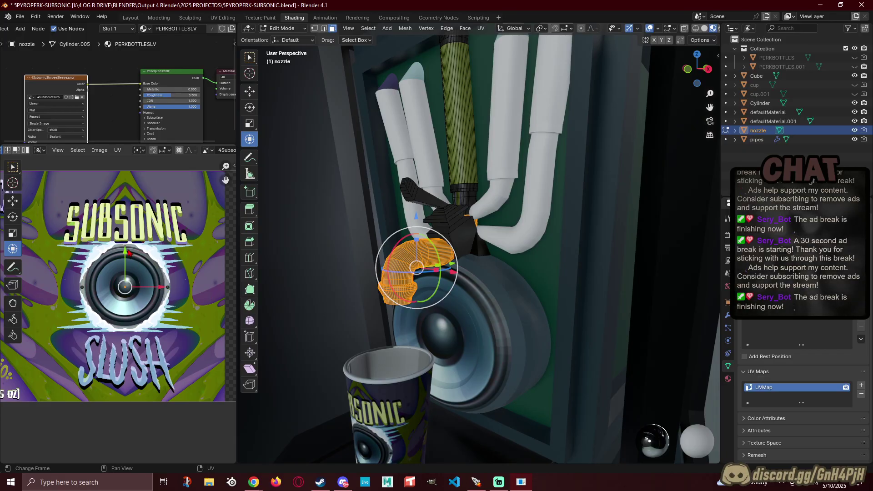
pyautogui.moveTo(126, 251); pyautogui.dragTo(117, 235)
pyautogui.click(323, 261)
pyautogui.moveTo(323, 262); pyautogui.dragTo(309, 275, button='middle')
pyautogui.press('Tab')
pyautogui.click(316, 277)
pyautogui.hotkey('ctrl', 'z')
pyautogui.hotkey('ctrl', 'z')
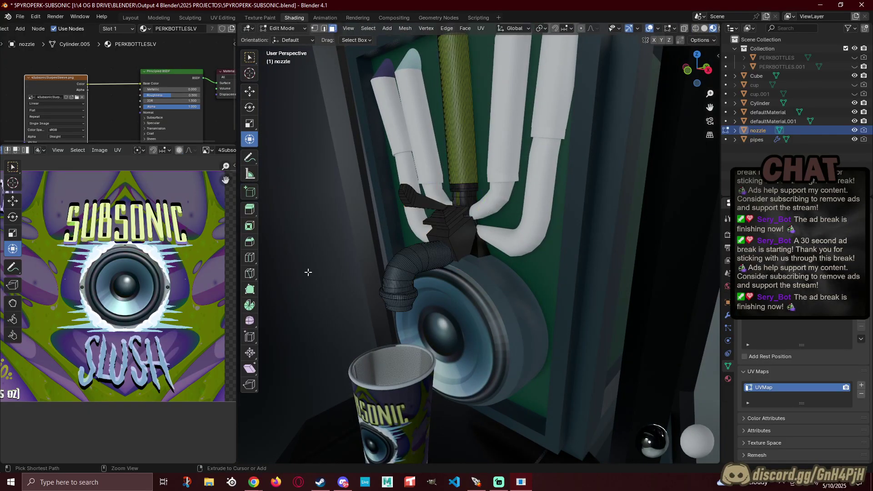
# Step: Move the spout's UV point 0.3879 m up to the green peak above the SUBSONIC title
pyautogui.press('a')
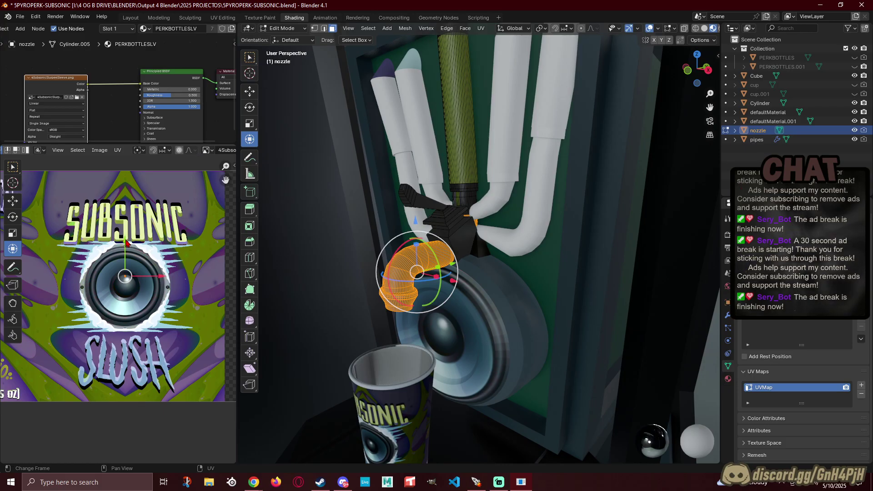
pyautogui.moveTo(126, 243); pyautogui.dragTo(160, 456)
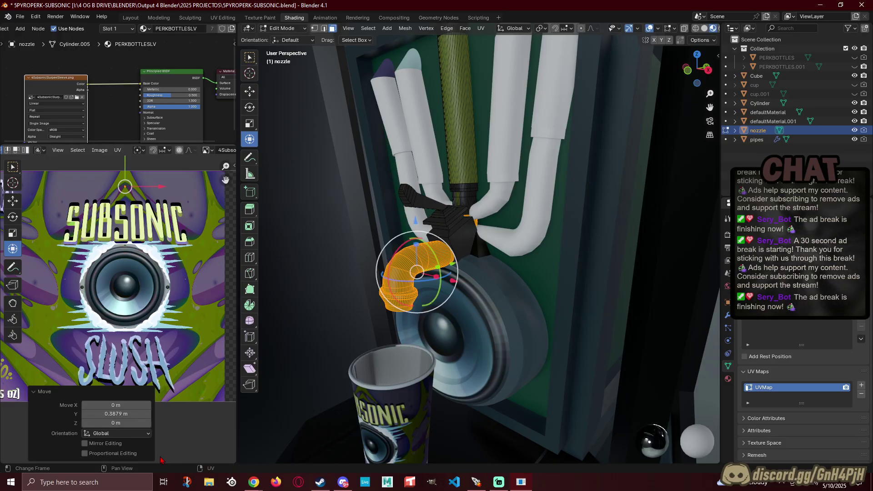
pyautogui.moveTo(120, 247); pyautogui.dragTo(153, 265, button='middle')
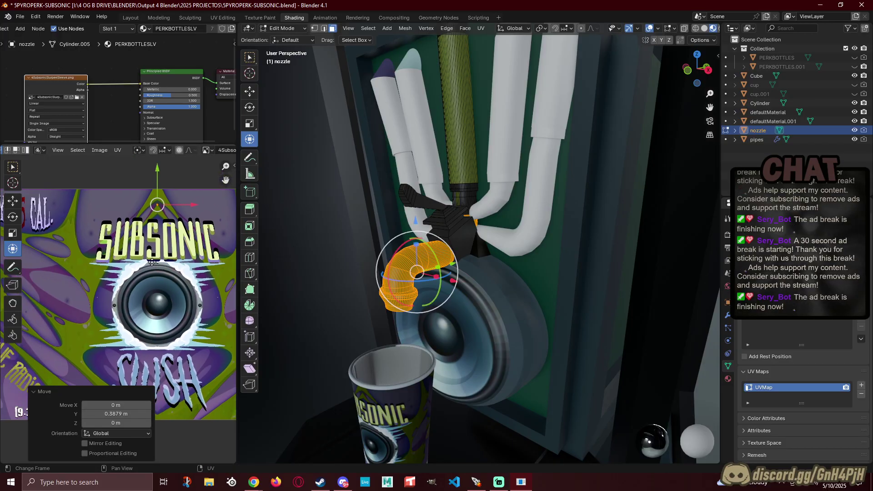
pyautogui.scroll(4, 109, 269)
pyautogui.moveTo(109, 214); pyautogui.dragTo(116, 361, button='middle')
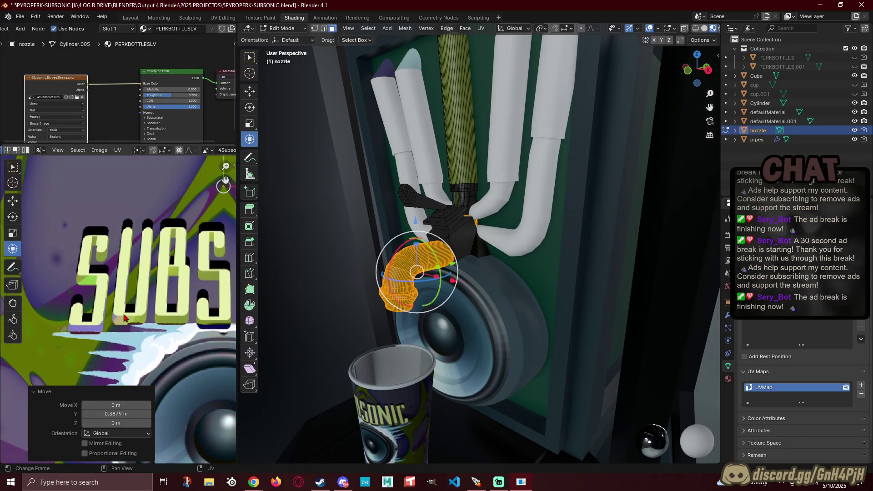
pyautogui.scroll(-2, 126, 267)
pyautogui.scroll(1, 134, 261)
pyautogui.moveTo(166, 240); pyautogui.dragTo(130, 267, button='middle')
pyautogui.scroll(-1, 103, 325)
pyautogui.scroll(5, 103, 325)
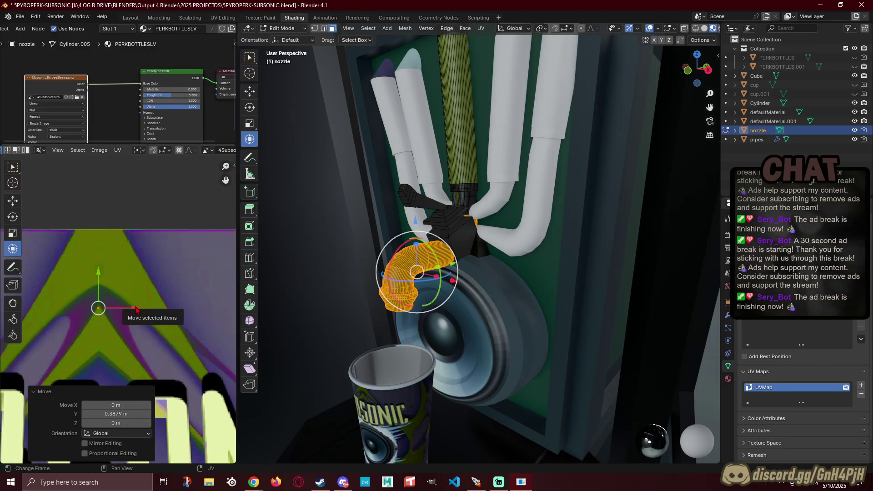
# Step: Shift the spout's UV point slightly right onto the purple edge beneath the green peak and check the spout on the machine
pyautogui.moveTo(135, 314); pyautogui.dragTo(156, 307)
pyautogui.click(327, 252)
pyautogui.moveTo(309, 272); pyautogui.dragTo(493, 314, button='middle')
pyautogui.press('Tab')
pyautogui.click(295, 278)
pyautogui.scroll(-5, 385, 321)
pyautogui.scroll(6, 522, 315)
pyautogui.click(491, 236)
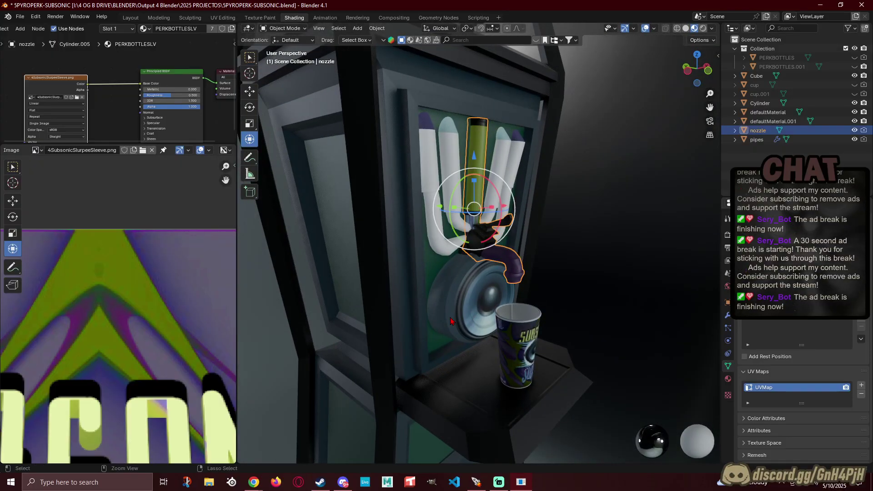
# Step: Move the spout's UV point onto the dark red middle digit of the "115" lettering
pyautogui.press('Tab')
pyautogui.press('a')
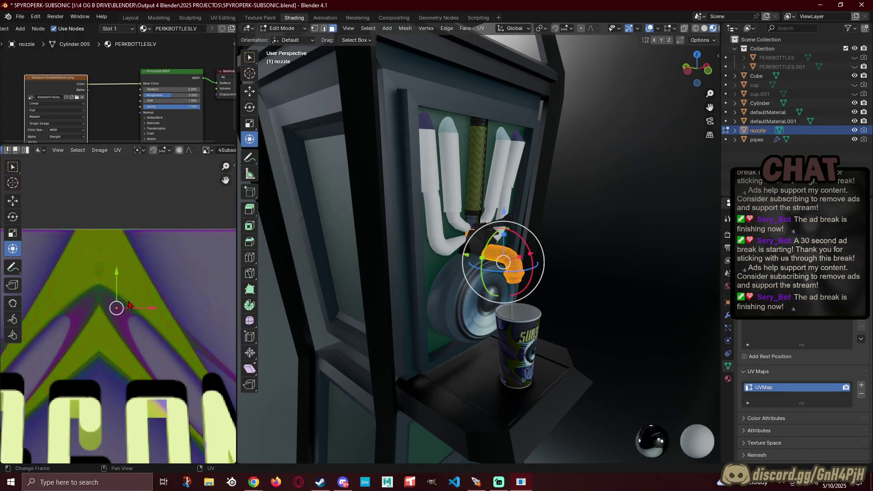
pyautogui.scroll(-5, 129, 304)
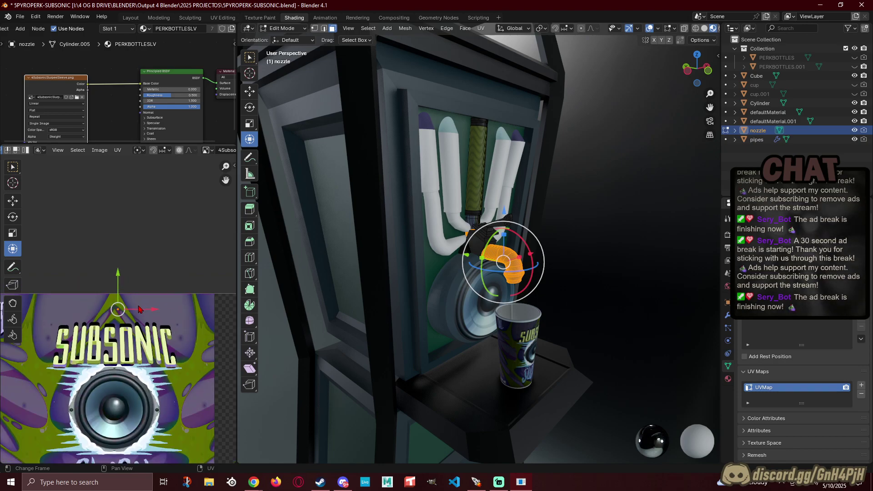
pyautogui.scroll(-3, 166, 318)
pyautogui.moveTo(129, 380); pyautogui.dragTo(191, 378, button='middle')
pyautogui.moveTo(219, 309); pyautogui.dragTo(129, 324)
pyautogui.scroll(10, 132, 321)
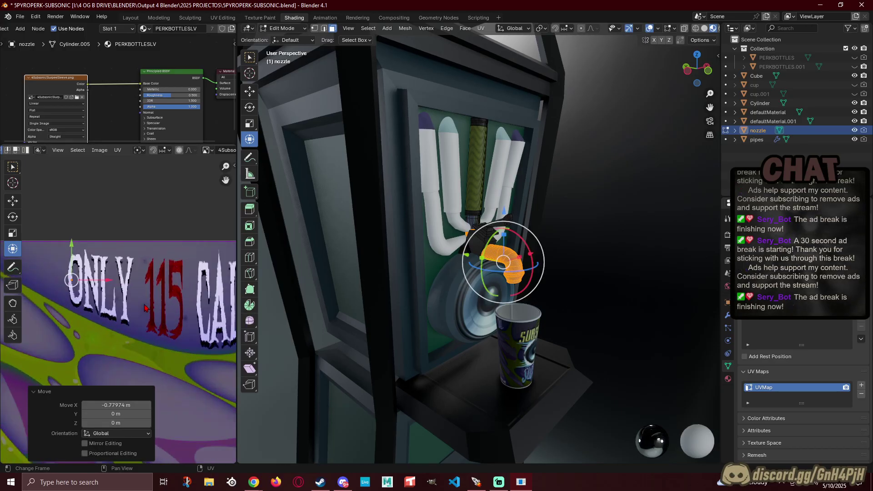
pyautogui.moveTo(144, 305); pyautogui.dragTo(130, 305, button='middle')
pyautogui.moveTo(49, 252); pyautogui.dragTo(233, 248)
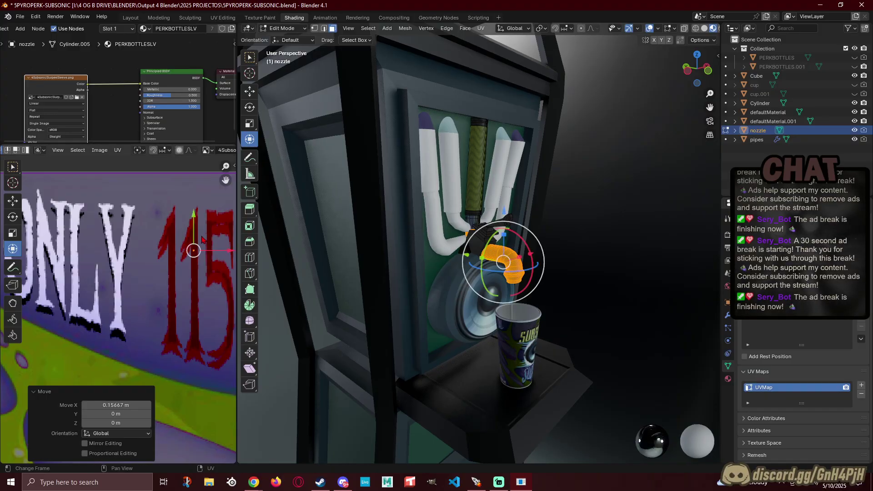
pyautogui.moveTo(195, 215); pyautogui.dragTo(198, 195)
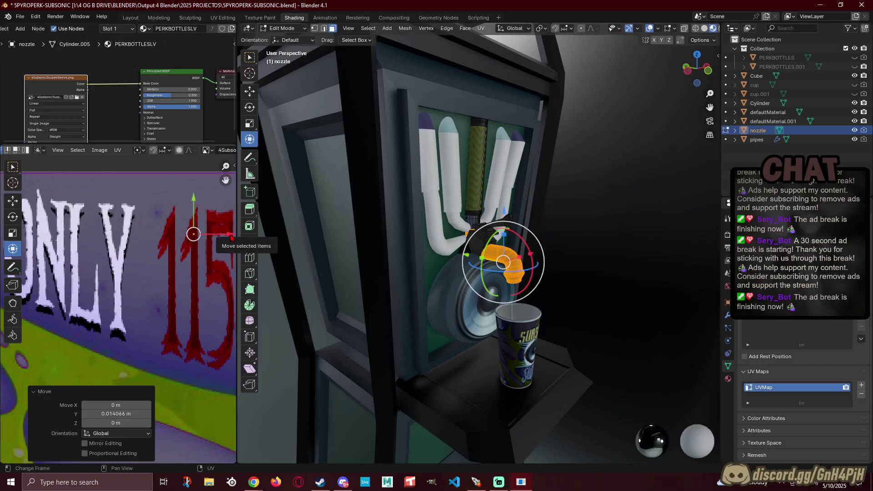
pyautogui.moveTo(232, 234); pyautogui.dragTo(233, 235)
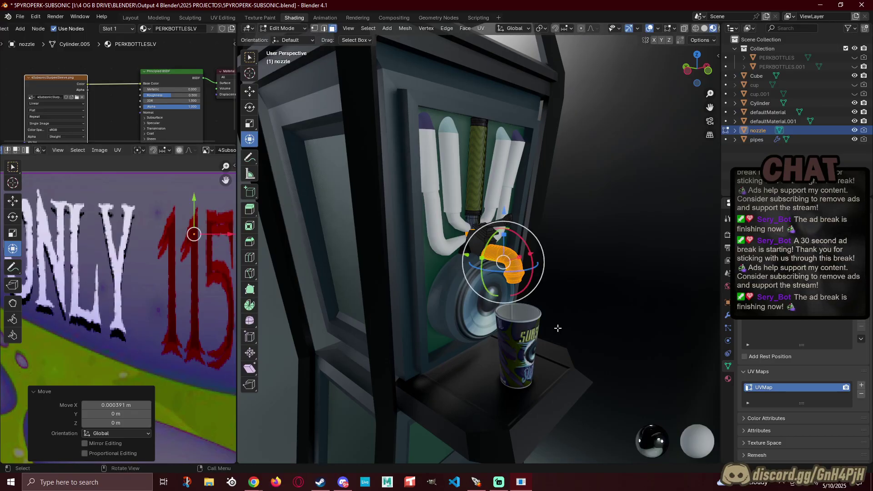
# Step: Examine the red spout against the whole machine from several angles, both from afar and close to the cup
pyautogui.click(613, 269)
pyautogui.press('Tab')
pyautogui.click(604, 244)
pyautogui.moveTo(604, 244); pyautogui.dragTo(417, 195, button='middle')
pyautogui.scroll(-5, 428, 231)
pyautogui.scroll(2, 417, 194)
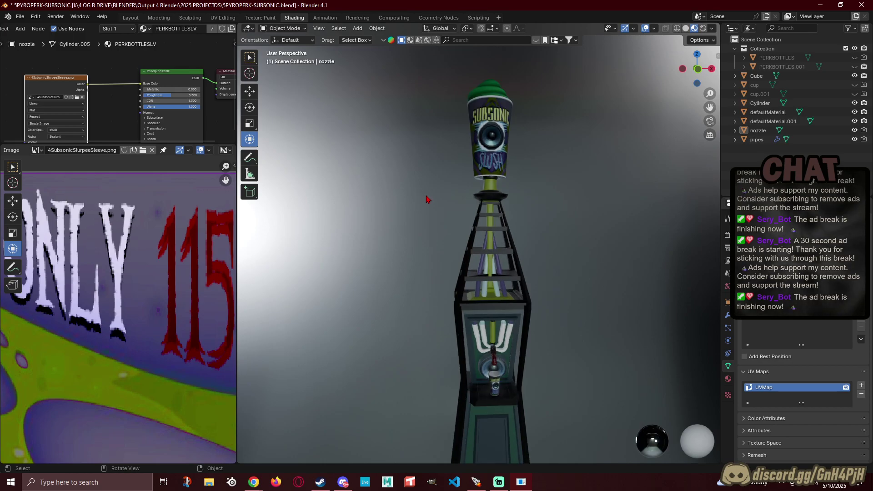
pyautogui.scroll(2, 421, 194)
pyautogui.scroll(2, 451, 208)
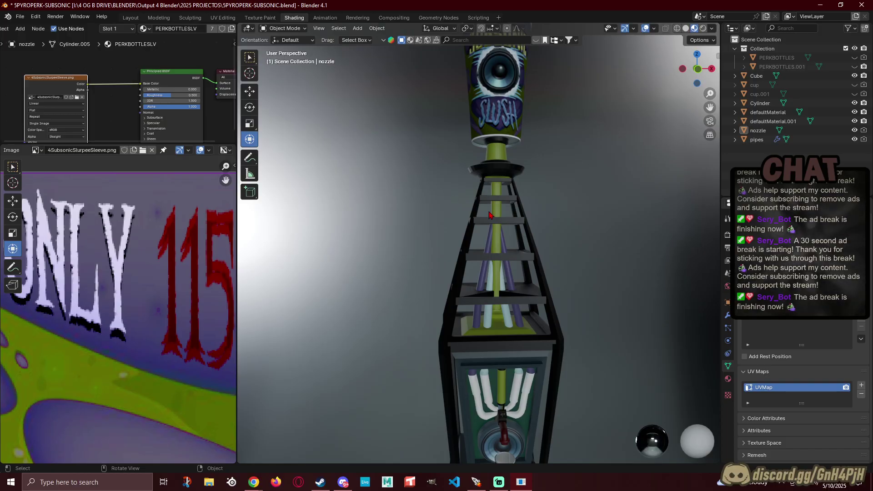
pyautogui.keyDown('shift'); pyautogui.moveTo(448, 211); pyautogui.dragTo(689, 222, button='middle'); pyautogui.keyUp('shift')
pyautogui.scroll(-5, 391, 210)
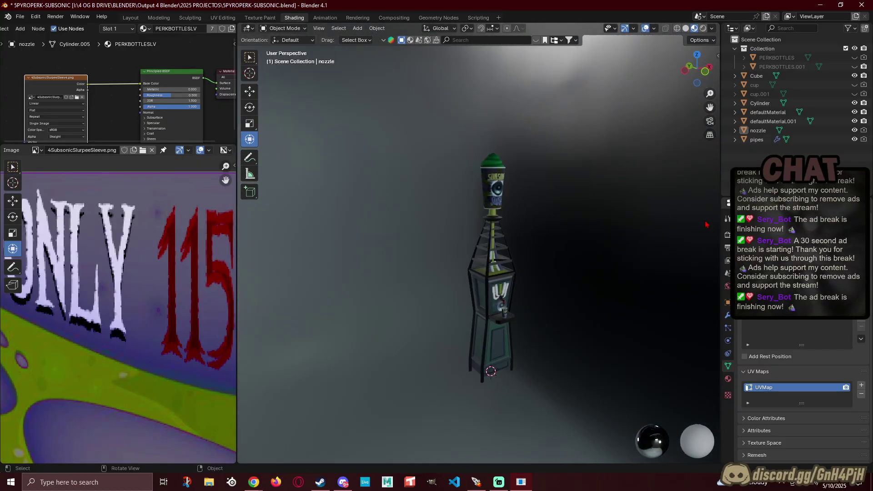
pyautogui.moveTo(589, 262); pyautogui.dragTo(541, 248, button='middle')
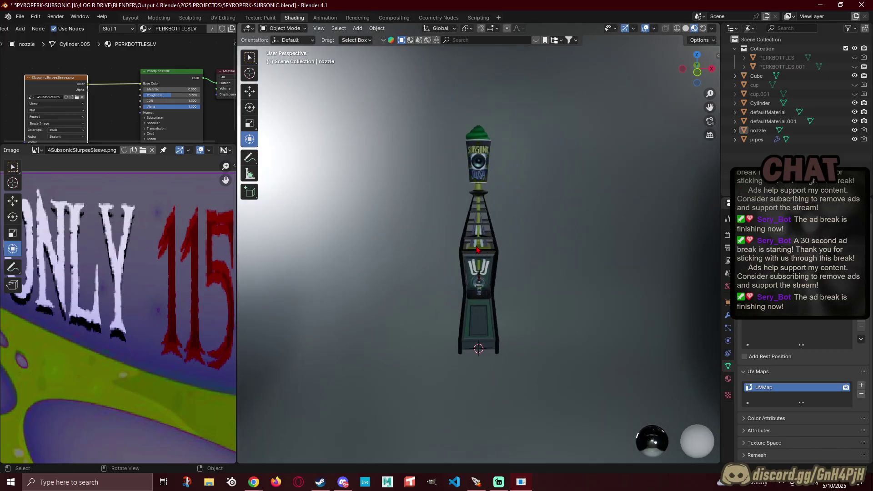
pyautogui.moveTo(476, 249); pyautogui.dragTo(445, 235, button='middle')
pyautogui.scroll(6, 443, 237)
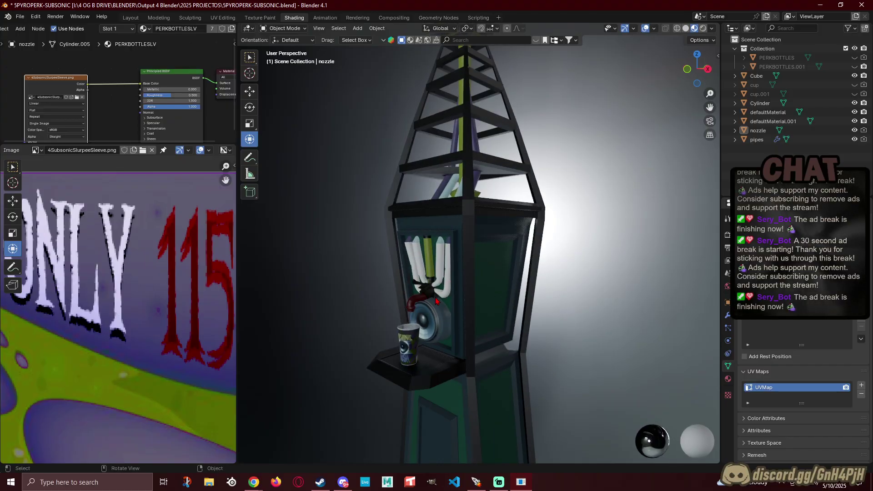
pyautogui.scroll(4, 436, 300)
pyautogui.moveTo(439, 287); pyautogui.dragTo(486, 317, button='middle')
pyautogui.scroll(3, 502, 310)
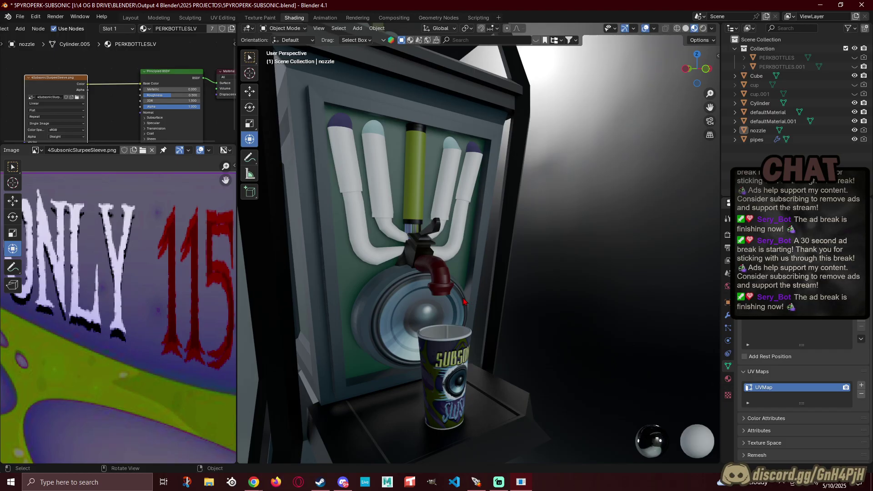
# Step: Reopen the nozzle's mesh, move the spout's UV point right to the "C" of "CAL" and about 0.11 m down, and preview it
pyautogui.moveTo(458, 300)
pyautogui.mouseDown(button='middle')
pyautogui.moveTo(472, 303)
pyautogui.moveTo(464, 304)
pyautogui.mouseUp(button='middle')
pyautogui.click(464, 303)
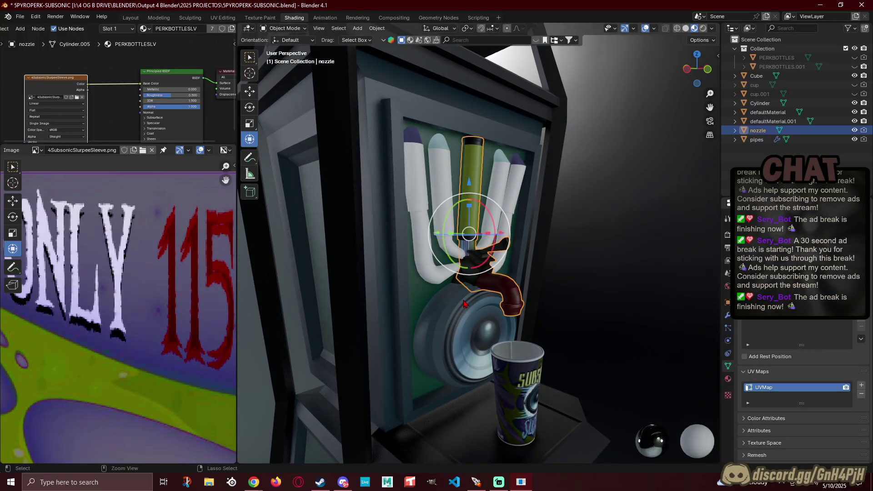
pyautogui.press('Tab')
pyautogui.press('l')
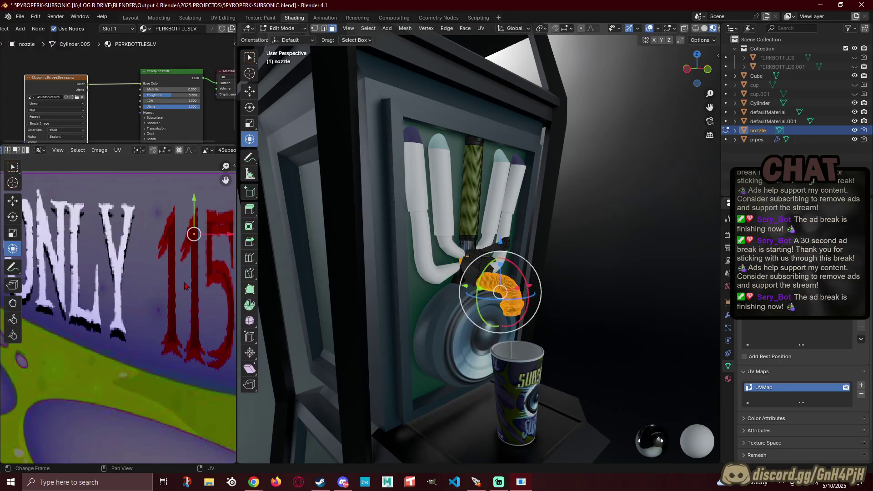
pyautogui.scroll(-1, 184, 284)
pyautogui.scroll(-2, 184, 284)
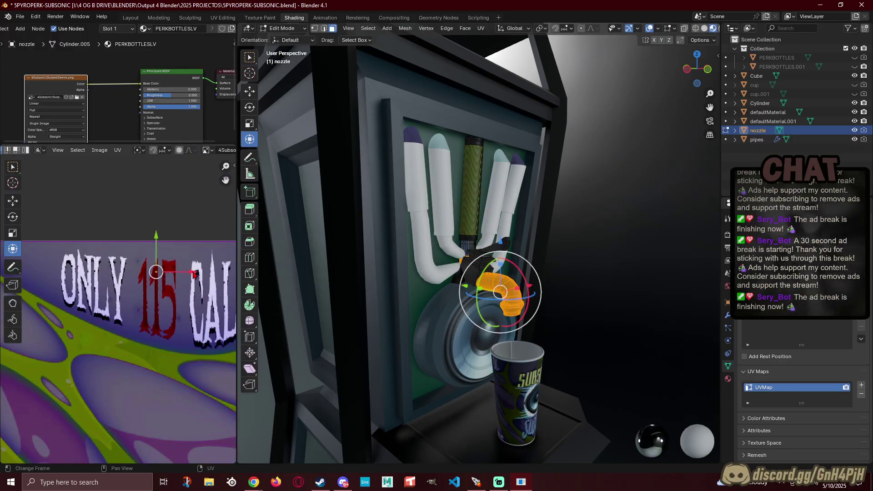
pyautogui.moveTo(194, 273); pyautogui.dragTo(171, 274)
pyautogui.moveTo(9, 281); pyautogui.dragTo(3, 280)
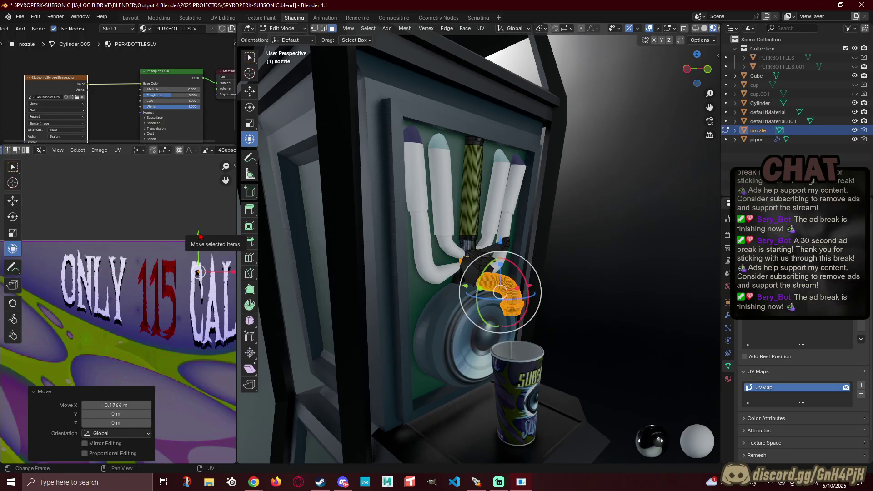
pyautogui.moveTo(198, 235); pyautogui.dragTo(182, 301)
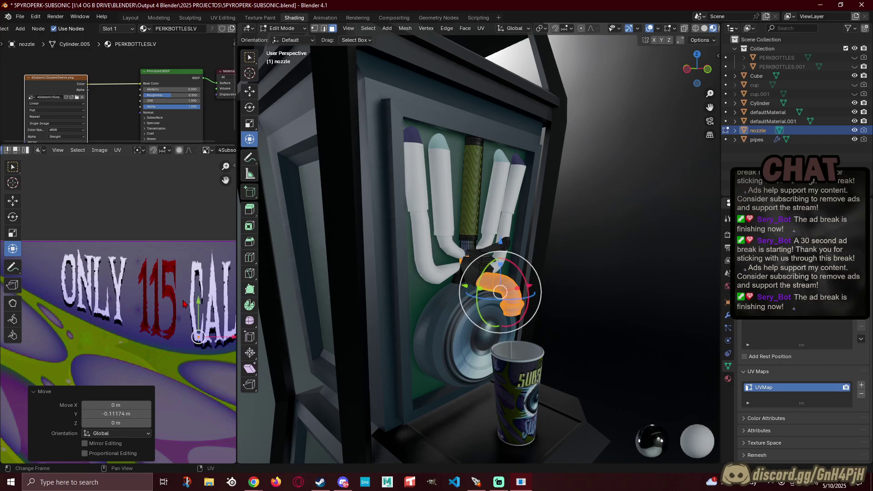
pyautogui.press('Tab')
pyautogui.moveTo(622, 301); pyautogui.dragTo(452, 276, button='middle')
pyautogui.click(587, 302)
# Step: Reopen the nozzle's mesh for editing and select the spout with all geometry sharing its UV island or connection
pyautogui.scroll(3, 412, 287)
pyautogui.scroll(6, 452, 276)
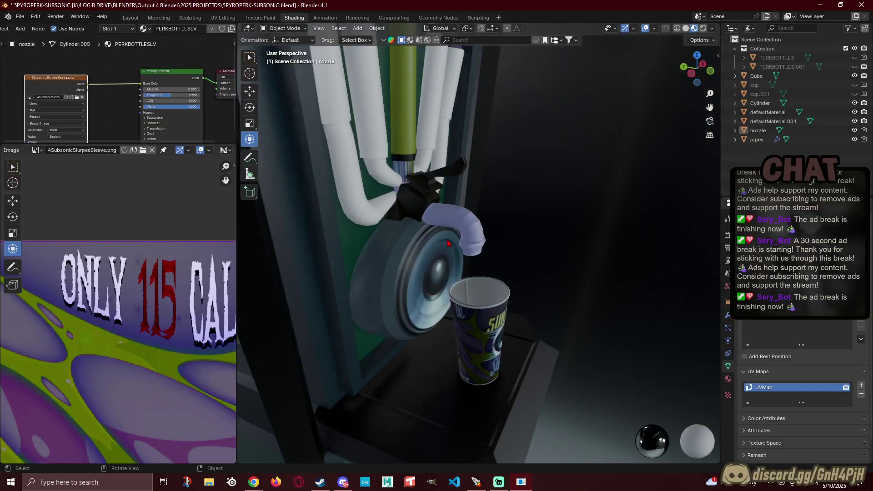
pyautogui.scroll(4, 483, 287)
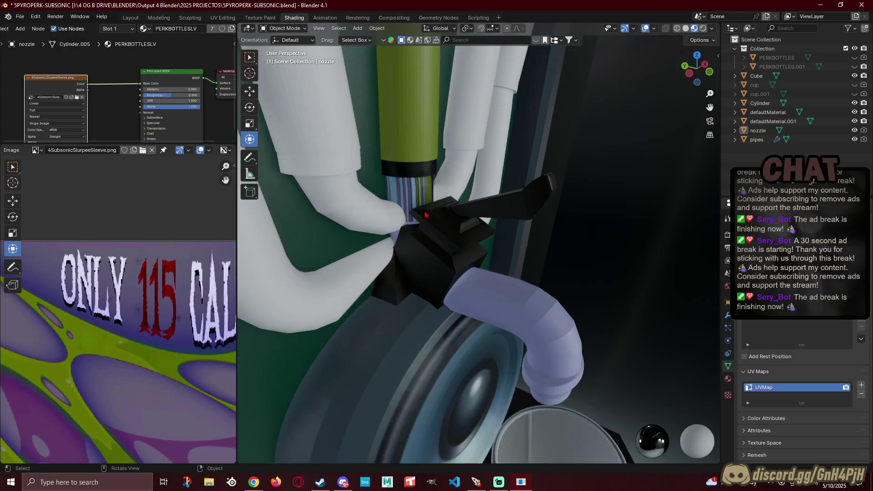
pyautogui.moveTo(428, 243); pyautogui.dragTo(432, 237, button='middle')
pyautogui.click(432, 236)
pyautogui.press('Tab')
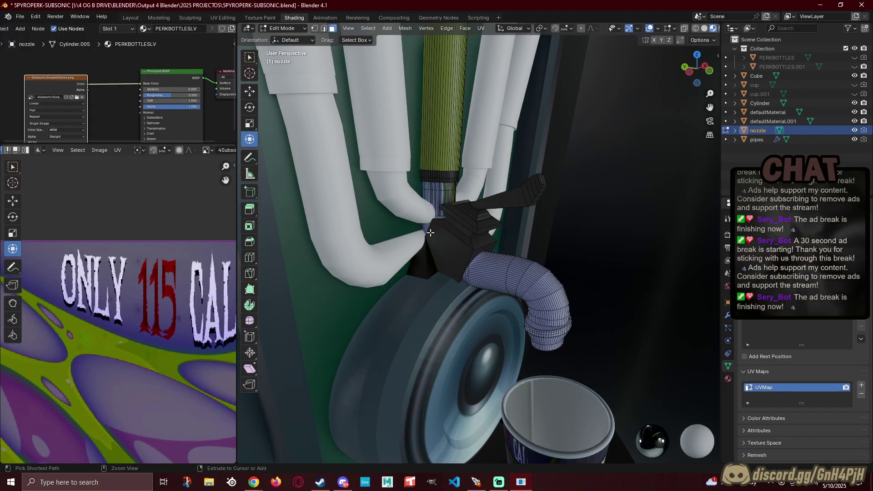
pyautogui.press('l')
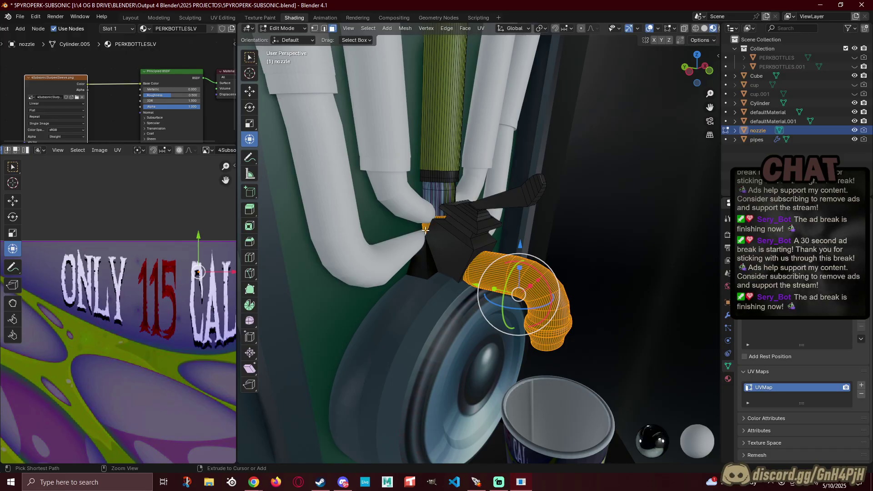
# Step: Turn on X-ray and add the remaining neck faces up to the black collar beneath the green cylinder to the spout selection
pyautogui.click(686, 32)
pyautogui.scroll(6, 410, 150)
pyautogui.keyDown('shift'); pyautogui.moveTo(345, 148); pyautogui.dragTo(422, 184, button='middle'); pyautogui.keyUp('shift')
pyautogui.moveTo(440, 175); pyautogui.dragTo(579, 150)
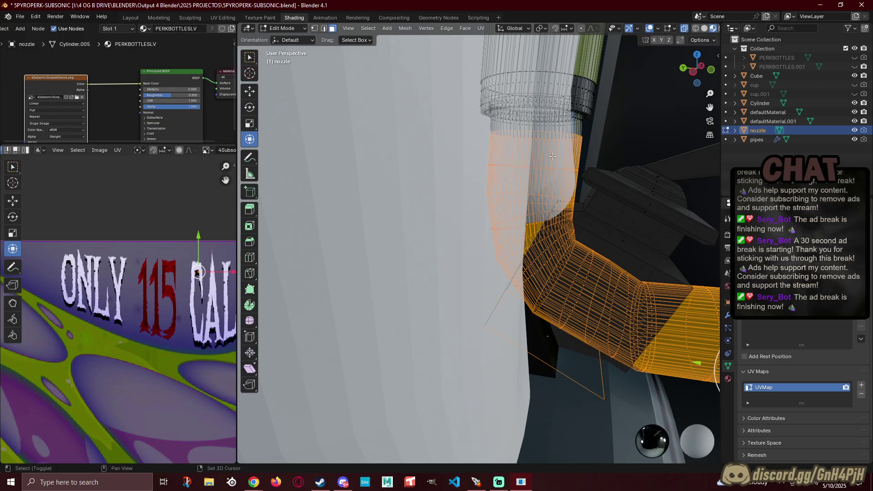
pyautogui.keyDown('shift'); pyautogui.moveTo(542, 171); pyautogui.dragTo(518, 214, button='middle'); pyautogui.keyUp('shift')
pyautogui.scroll(2, 532, 190)
pyautogui.scroll(2, 531, 191)
pyautogui.scroll(-3, 517, 213)
pyautogui.scroll(2, 502, 198)
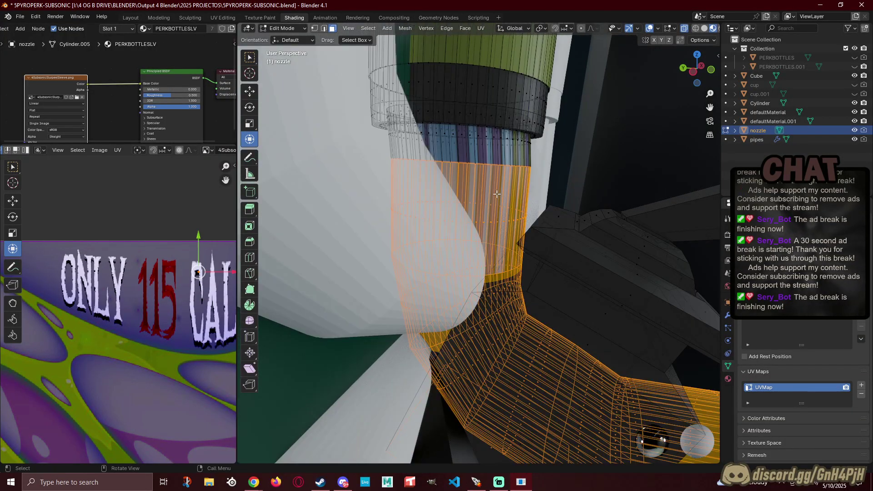
pyautogui.moveTo(399, 191); pyautogui.dragTo(395, 162, button='middle')
pyautogui.moveTo(340, 208); pyautogui.dragTo(459, 150)
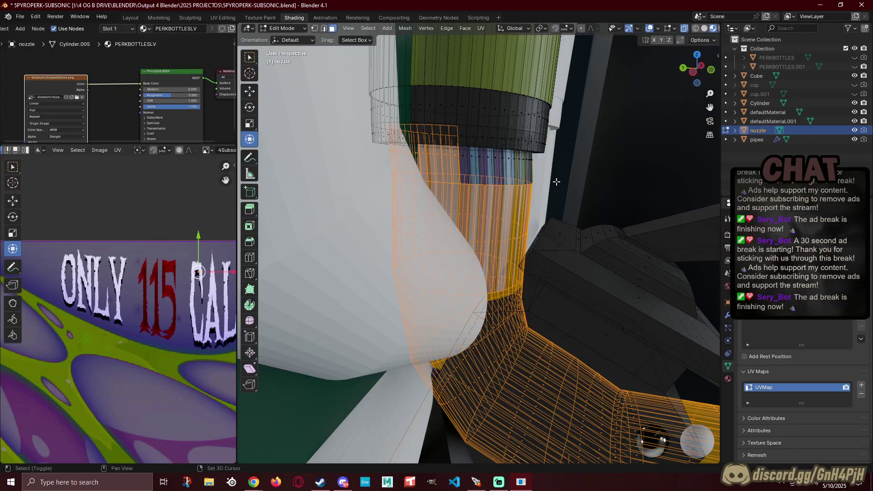
pyautogui.moveTo(549, 178); pyautogui.dragTo(442, 155)
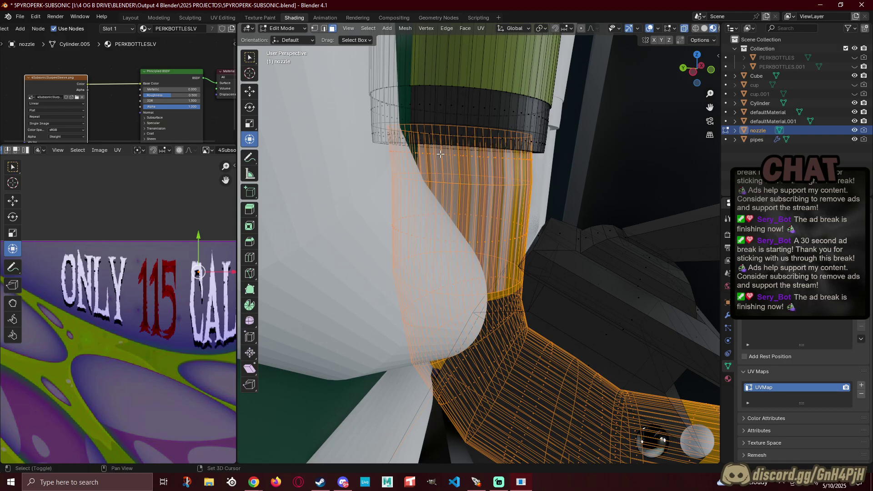
# Step: Exclude the black connector's flat underside from the selection, keeping only the spout and neck
pyautogui.scroll(-3, 458, 163)
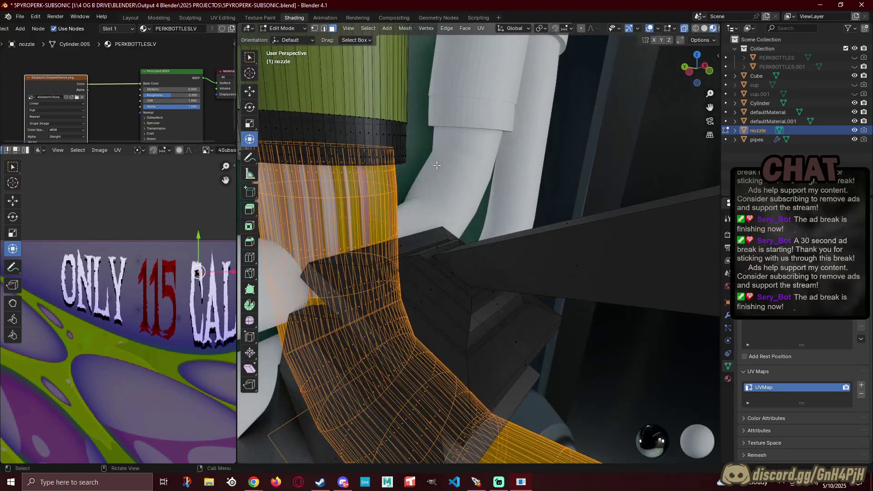
pyautogui.scroll(-3, 461, 182)
pyautogui.moveTo(488, 253); pyautogui.dragTo(551, 191, button='middle')
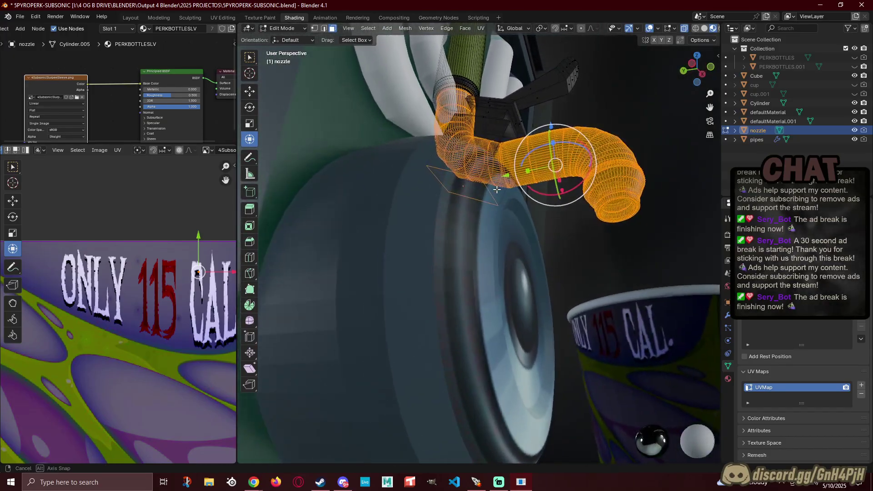
pyautogui.scroll(6, 513, 191)
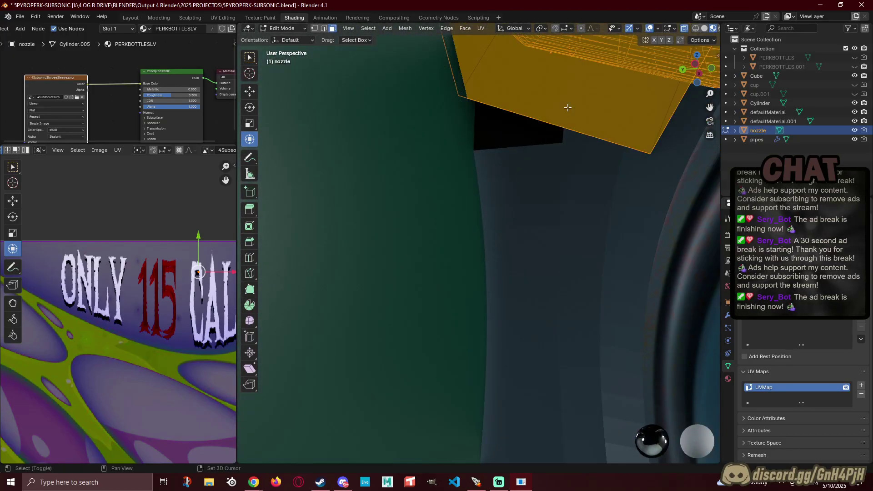
pyautogui.hotkey('shift', 'l')
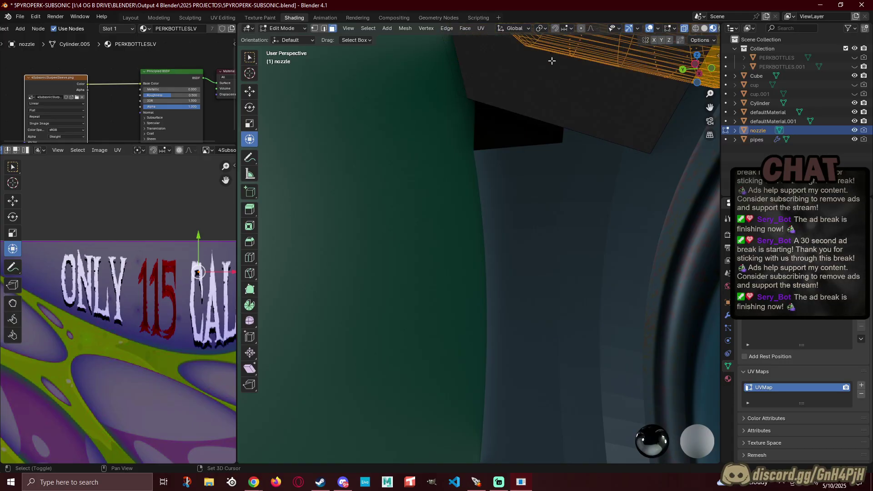
pyautogui.scroll(-6, 542, 113)
pyautogui.moveTo(543, 137); pyautogui.dragTo(512, 184, button='middle')
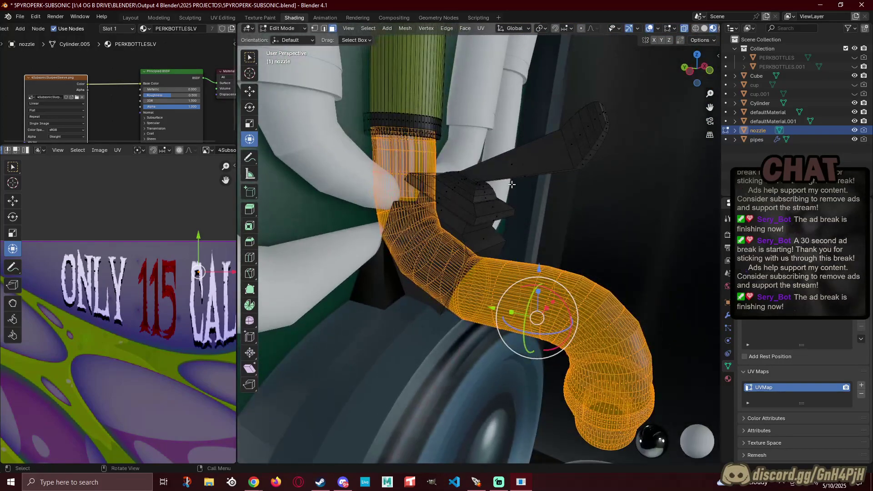
# Step: Select all UVs of the spout and neck and collapse them into one point with a scale of 0
pyautogui.scroll(-2, 216, 279)
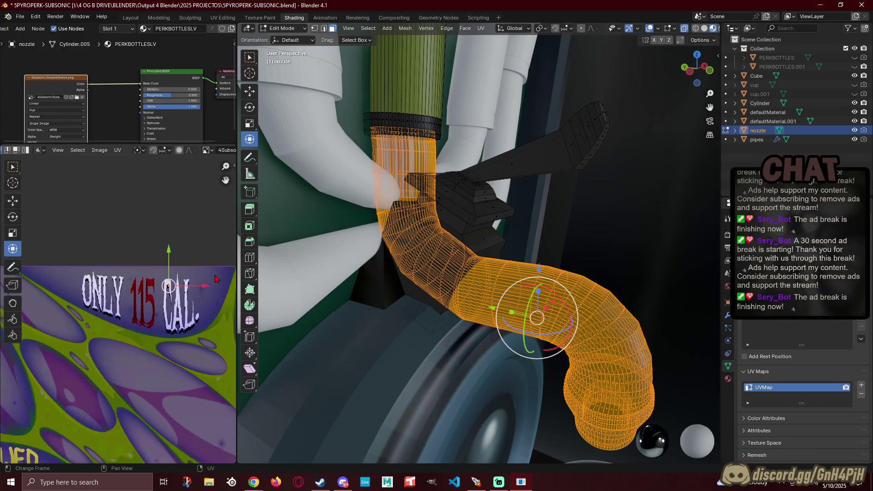
pyautogui.keyDown('shift'); pyautogui.moveTo(207, 308); pyautogui.dragTo(205, 308, button='middle'); pyautogui.keyUp('shift')
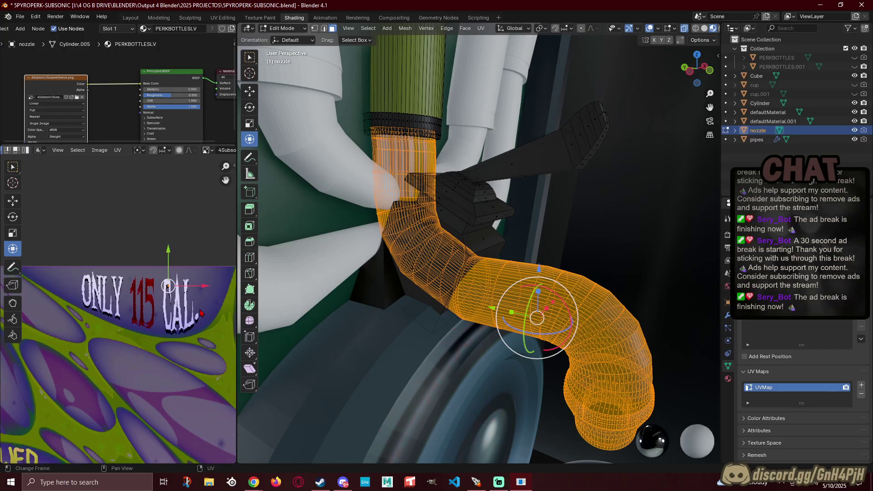
pyautogui.press('a')
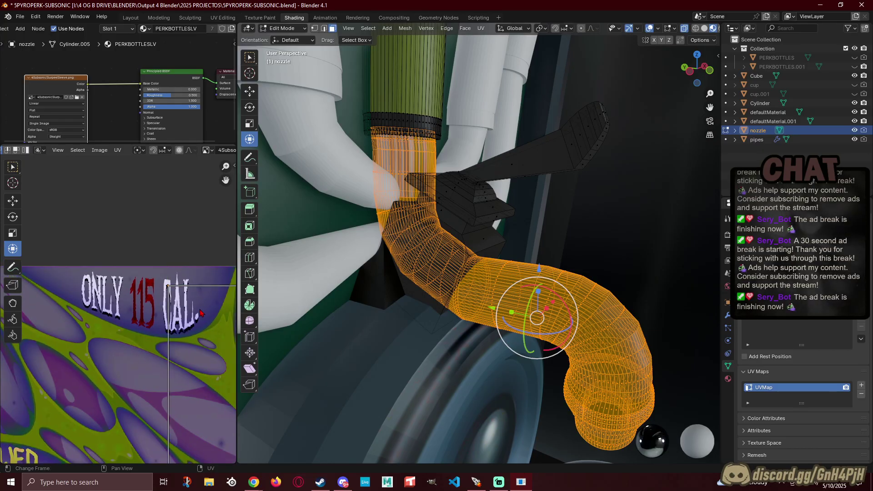
pyautogui.press('s')
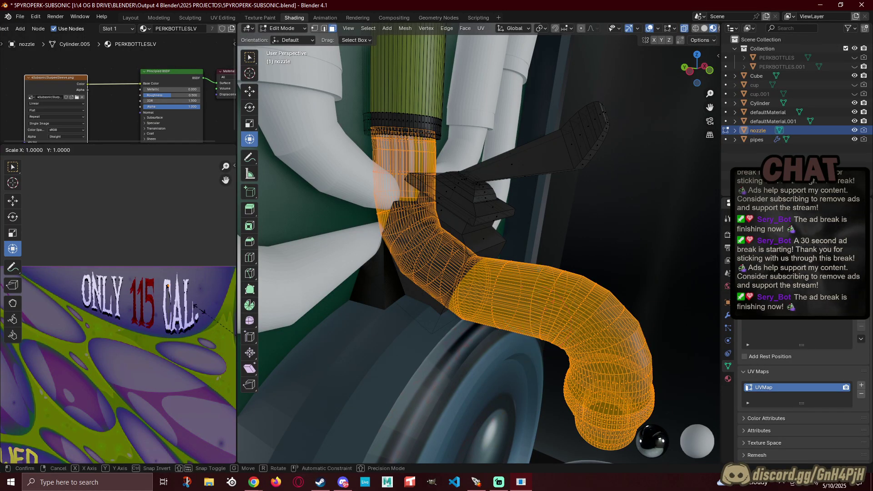
pyautogui.press('0')
pyautogui.press('Return')
# Step: Move the collapsed UV point about 0.08 m left and 0.14 m up onto the upper rim of the speaker artwork
pyautogui.scroll(-3, 192, 365)
pyautogui.scroll(4, 192, 365)
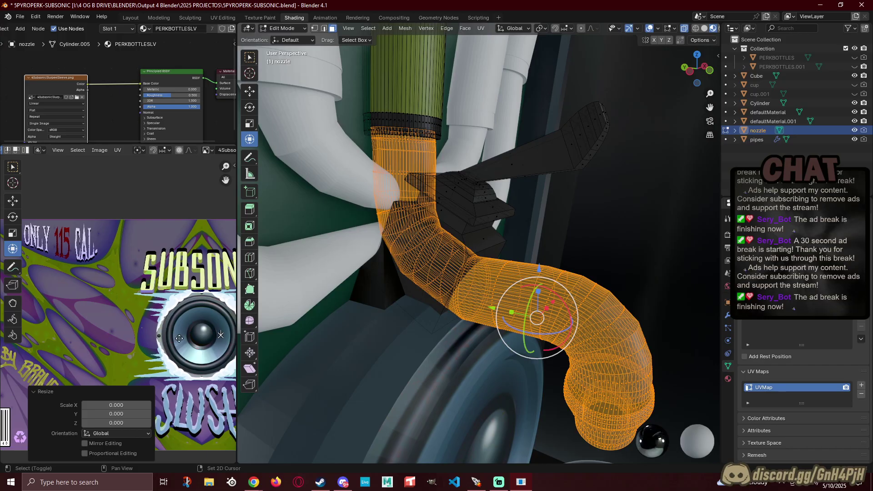
pyautogui.press('g')
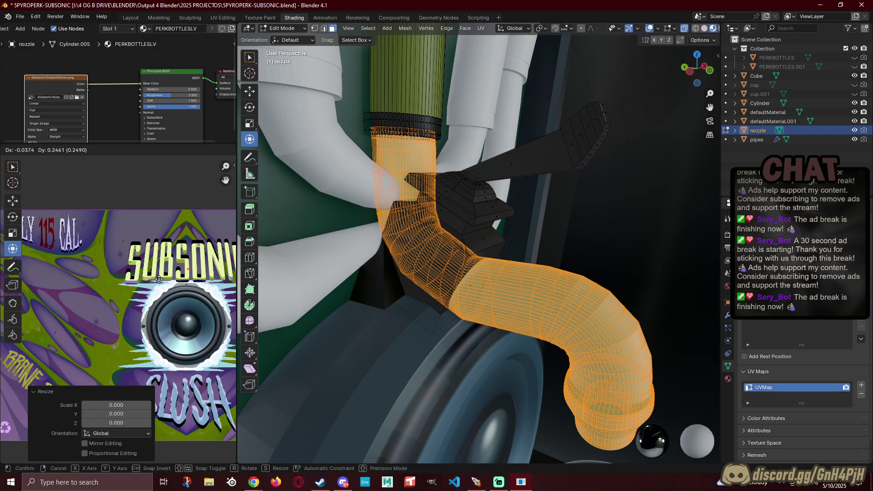
pyautogui.click(160, 305)
pyautogui.scroll(4, 150, 286)
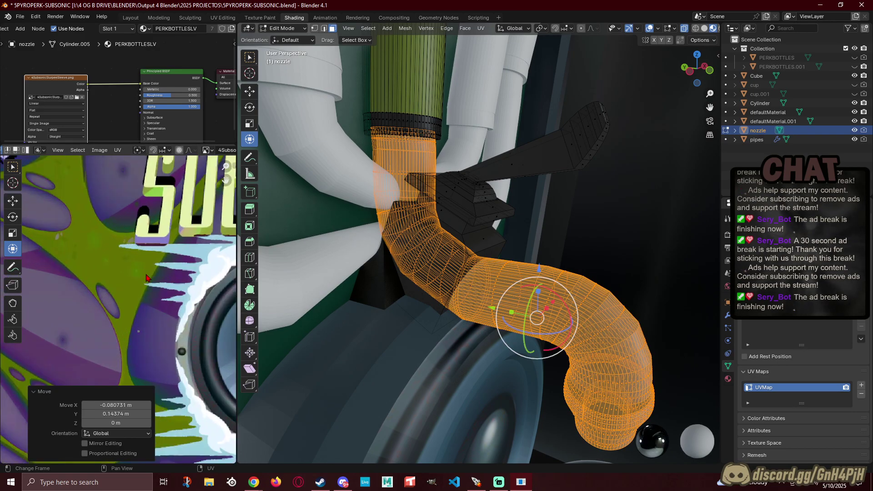
pyautogui.scroll(-2, 118, 287)
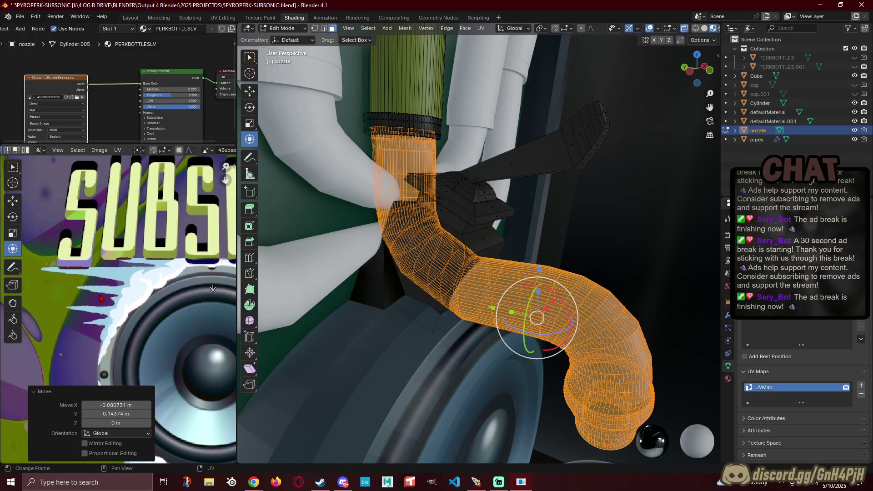
# Step: Move the UV point about 0.18 m left and 0.06 m up onto the "U" of "SUBSONIC" and check the spout's colour
pyautogui.press('g')
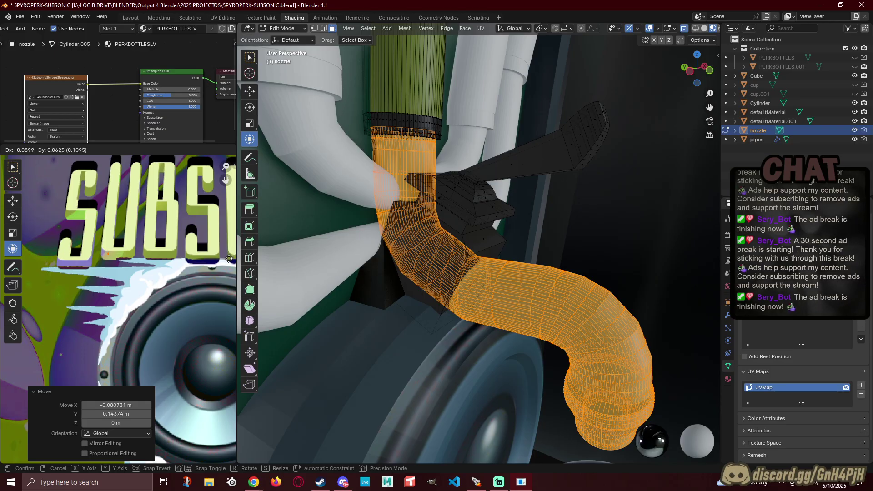
pyautogui.click(230, 263)
pyautogui.scroll(6, 119, 309)
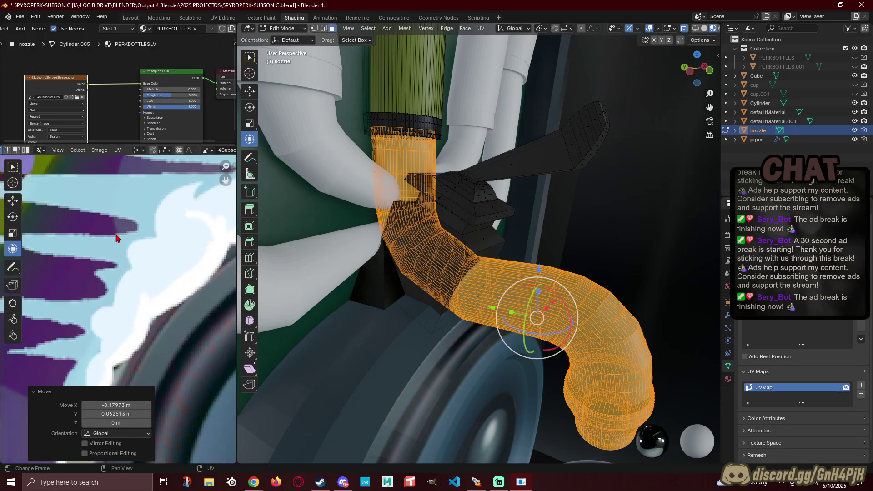
pyautogui.moveTo(111, 214); pyautogui.dragTo(115, 331, button='middle')
pyautogui.click(591, 261)
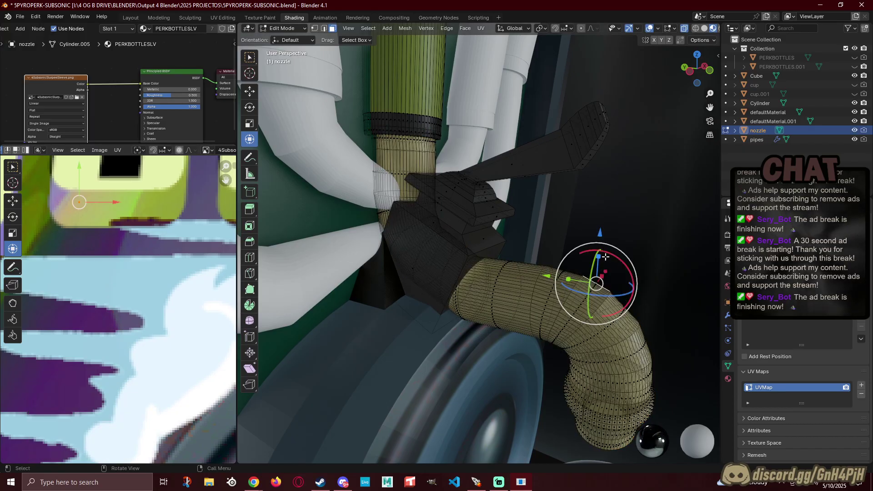
pyautogui.press('a')
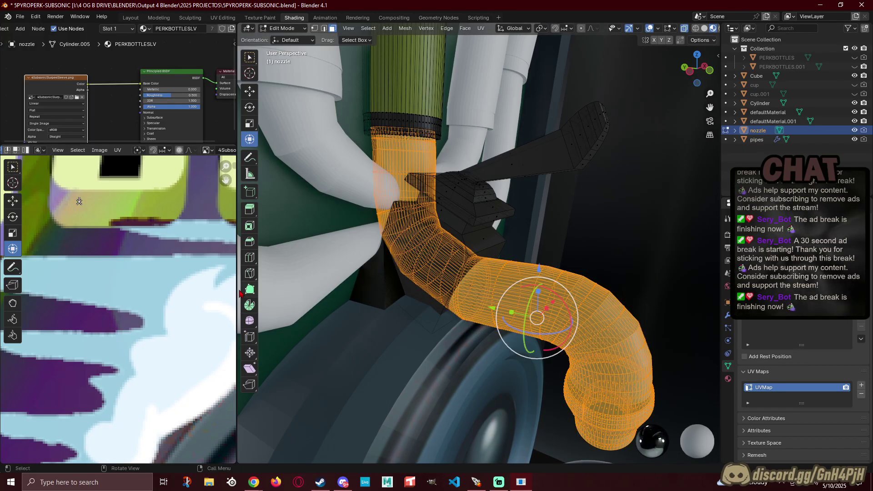
# Step: Move the UV point about 0.04 m right and 0.10 m down to the speaker's outer edge and preview the nozzle on the machine
pyautogui.scroll(-2, 200, 300)
pyautogui.moveTo(165, 334); pyautogui.dragTo(124, 315, button='middle')
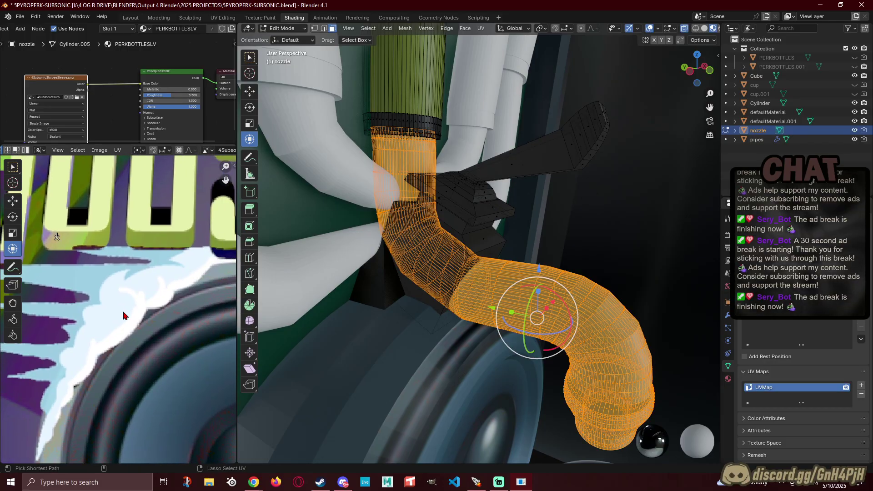
pyautogui.press('g')
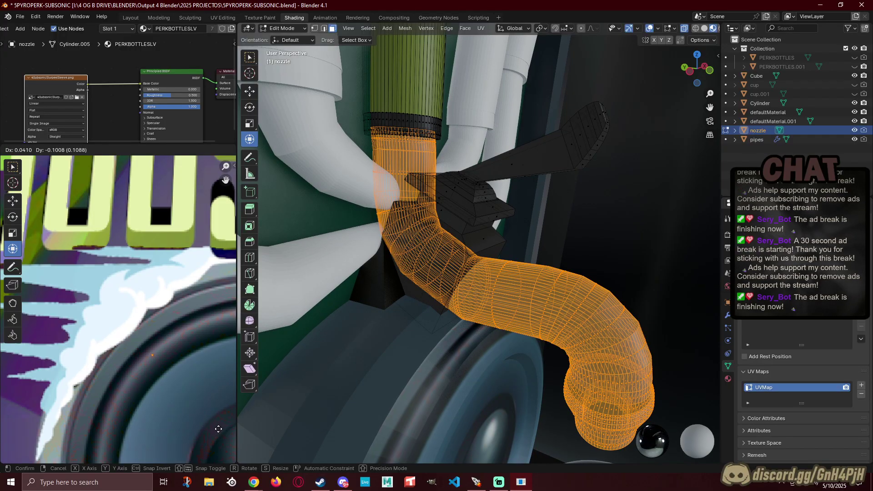
pyautogui.click(170, 428)
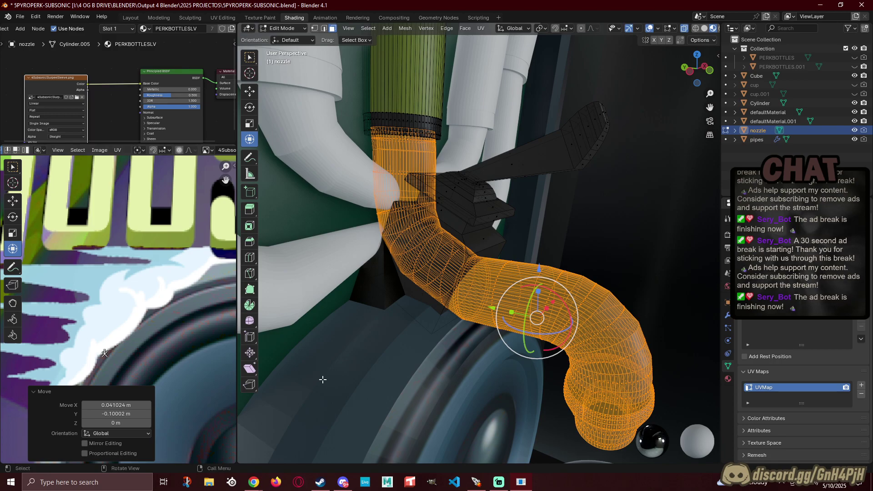
pyautogui.click(654, 242)
pyautogui.press('Tab')
pyautogui.scroll(-6, 611, 274)
pyautogui.moveTo(611, 274); pyautogui.dragTo(526, 281, button='middle')
pyautogui.scroll(6, 460, 280)
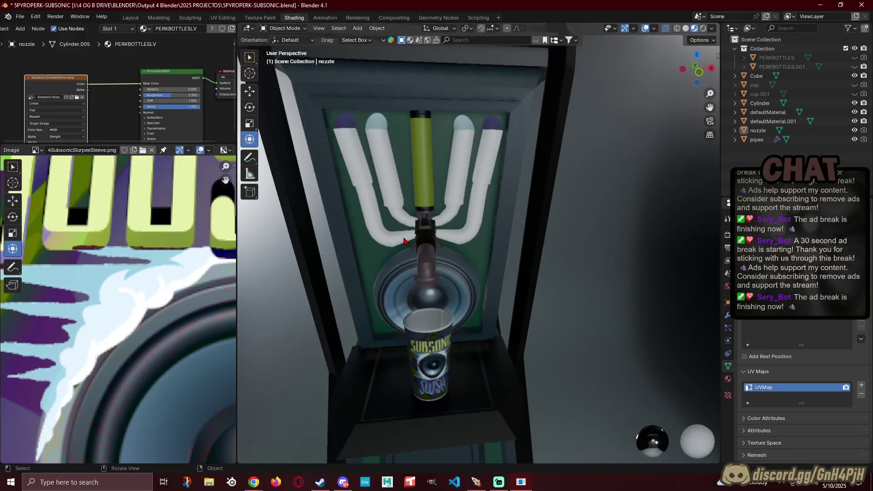
# Step: Open the pipes' mesh for editing and select the lower bends of both pipes
pyautogui.moveTo(393, 223); pyautogui.dragTo(403, 237, button='middle')
pyautogui.keyDown('shift'); pyautogui.moveTo(403, 237); pyautogui.dragTo(531, 250, button='middle'); pyautogui.keyUp('shift')
pyautogui.click(521, 241)
pyautogui.press('Tab')
pyautogui.scroll(5, 520, 242)
pyautogui.moveTo(366, 351); pyautogui.dragTo(596, 192)
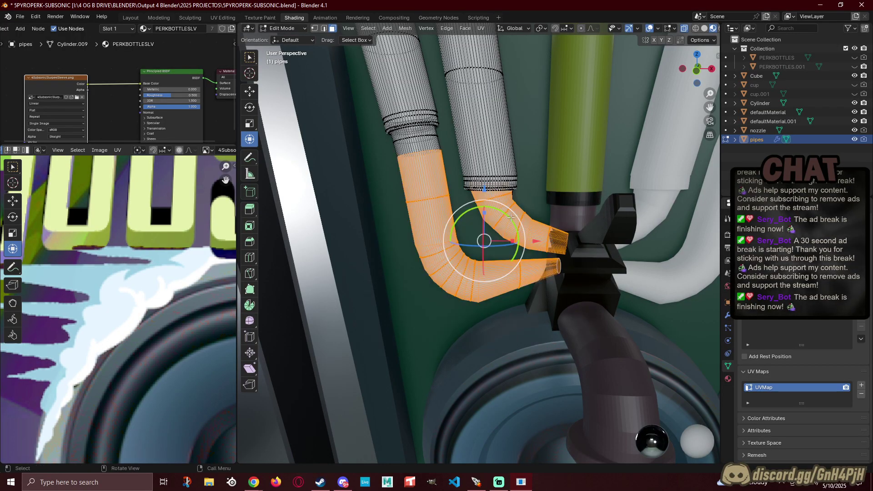
# Step: Extend the pipe-bend selection to include the remaining neck faces up to the collar of the outer pipe
pyautogui.scroll(6, 478, 232)
pyautogui.moveTo(467, 191); pyautogui.dragTo(506, 196, button='middle')
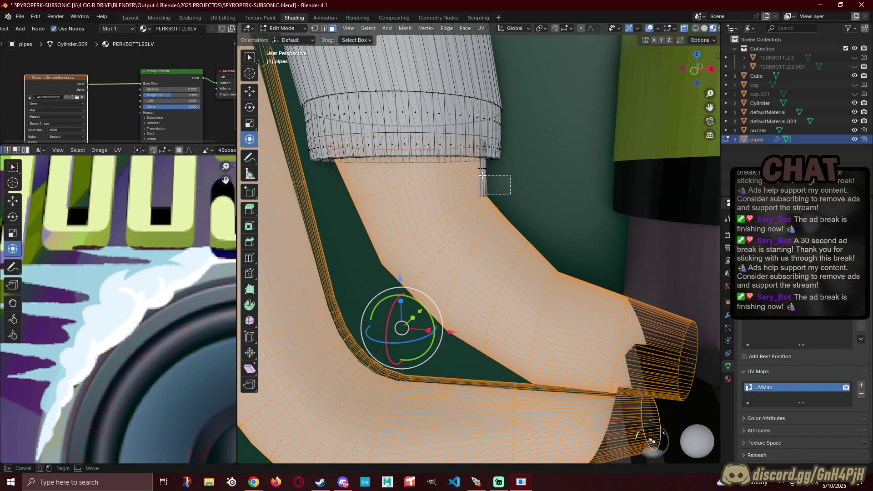
pyautogui.hotkey('ctrl', 'z')
pyautogui.scroll(-2, 432, 239)
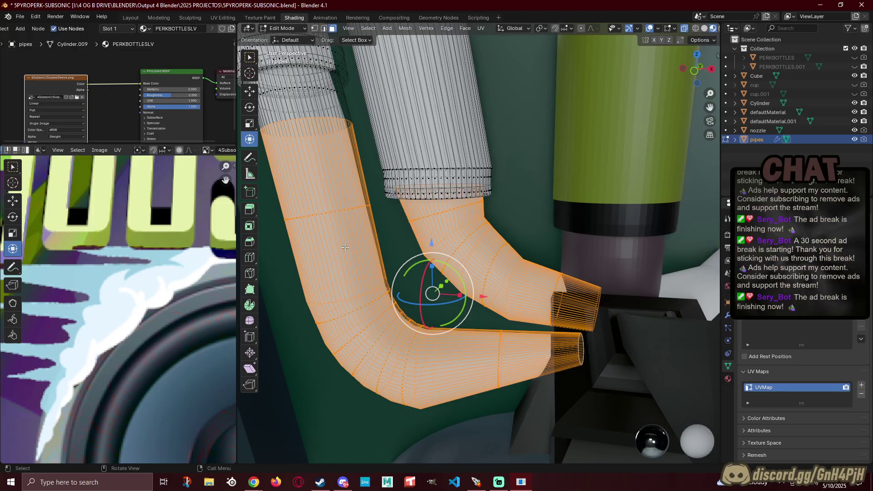
pyautogui.keyDown('shift'); pyautogui.moveTo(345, 247); pyautogui.dragTo(437, 297, button='middle'); pyautogui.keyUp('shift')
pyautogui.keyDown('shift'); pyautogui.moveTo(440, 305); pyautogui.dragTo(451, 311, button='middle'); pyautogui.keyUp('shift')
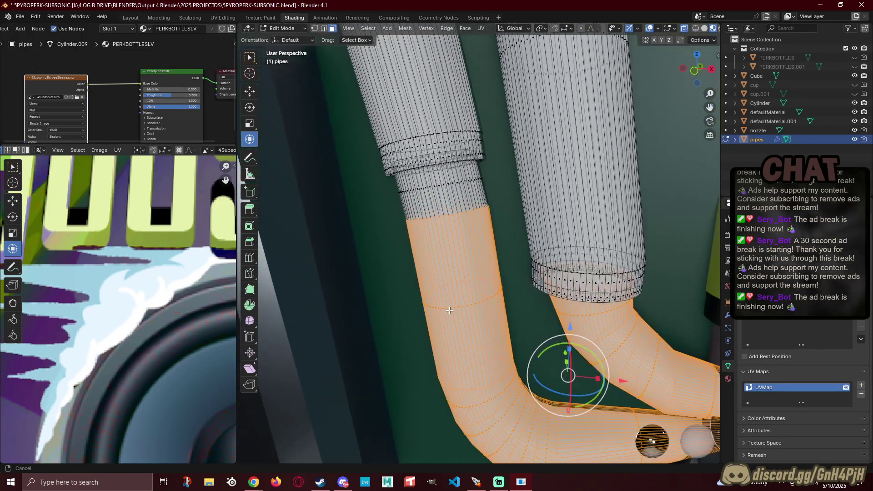
pyautogui.moveTo(362, 249); pyautogui.dragTo(440, 200)
pyautogui.moveTo(439, 201); pyautogui.dragTo(561, 281, button='middle')
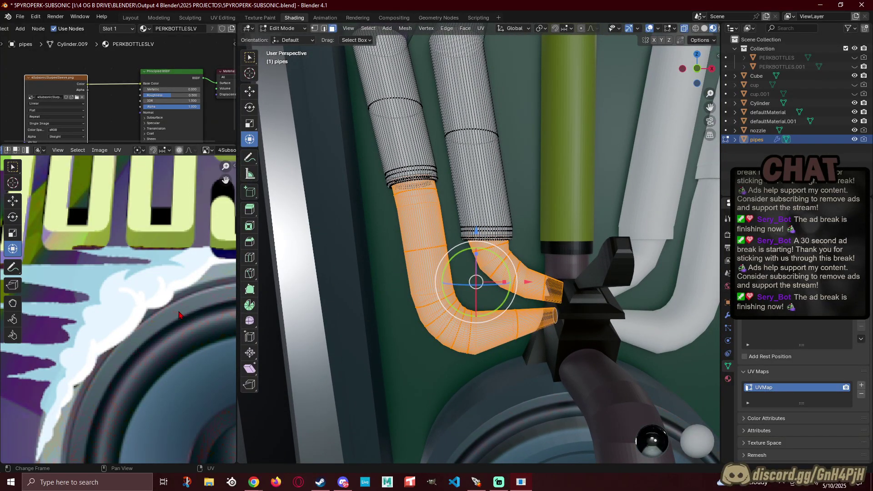
# Step: Collapse the selected bends' UVs to a point and move it about 0.13 m left and 0.29 m up onto the speaker's outer rim
pyautogui.write('s0')
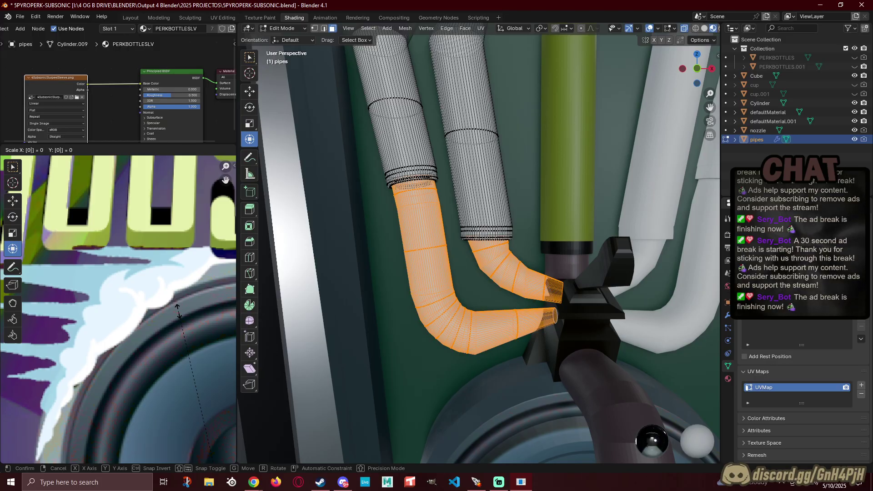
pyautogui.press('Return')
pyautogui.scroll(-4, 177, 314)
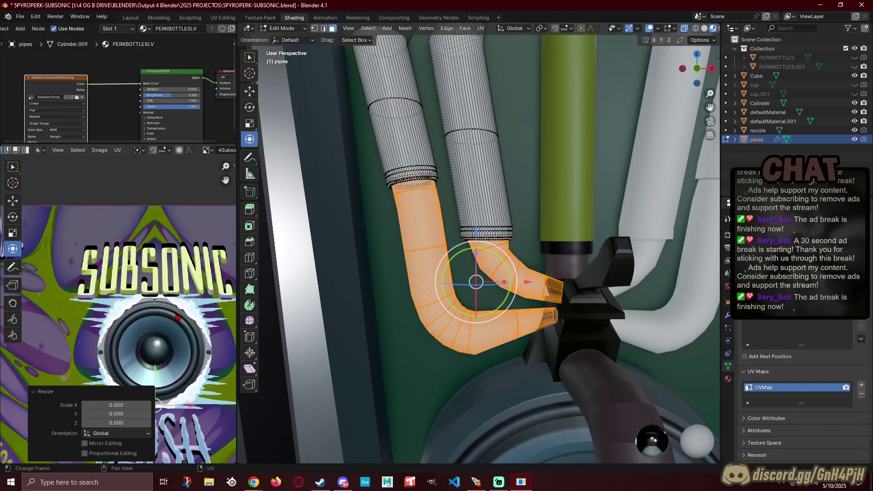
pyautogui.press('g')
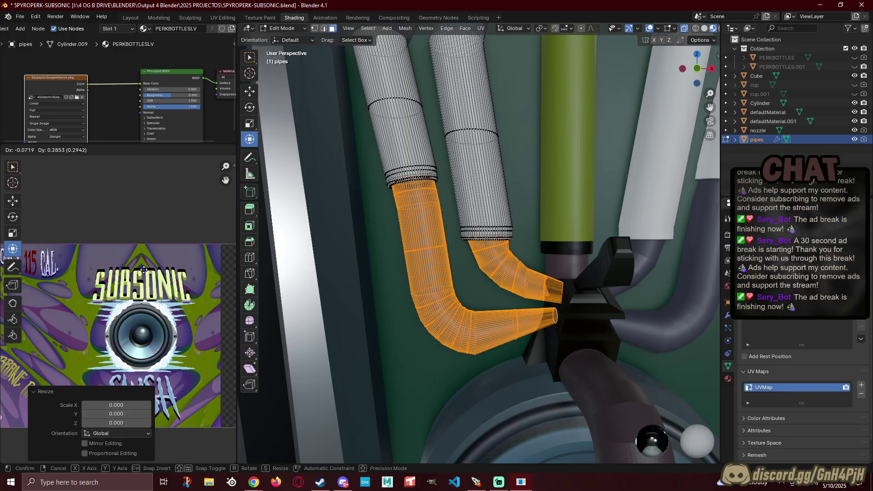
pyautogui.click(147, 271)
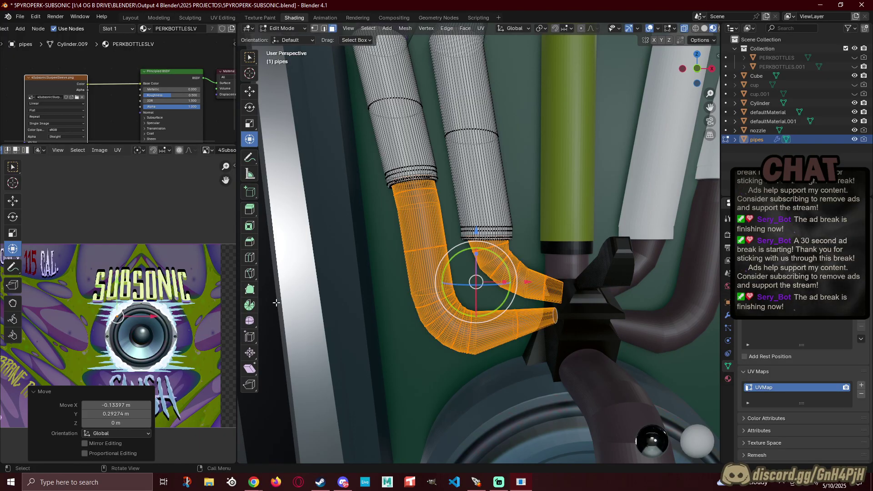
pyautogui.scroll(5, 128, 339)
pyautogui.scroll(5, 128, 340)
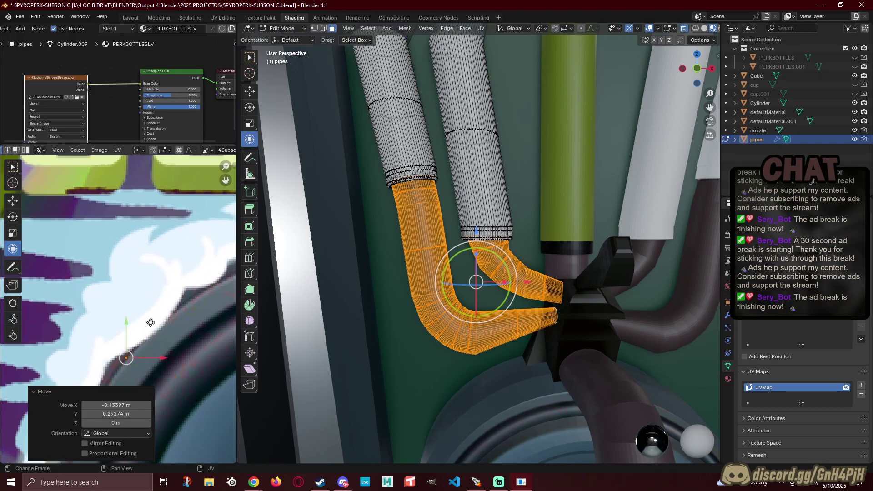
pyautogui.press('g')
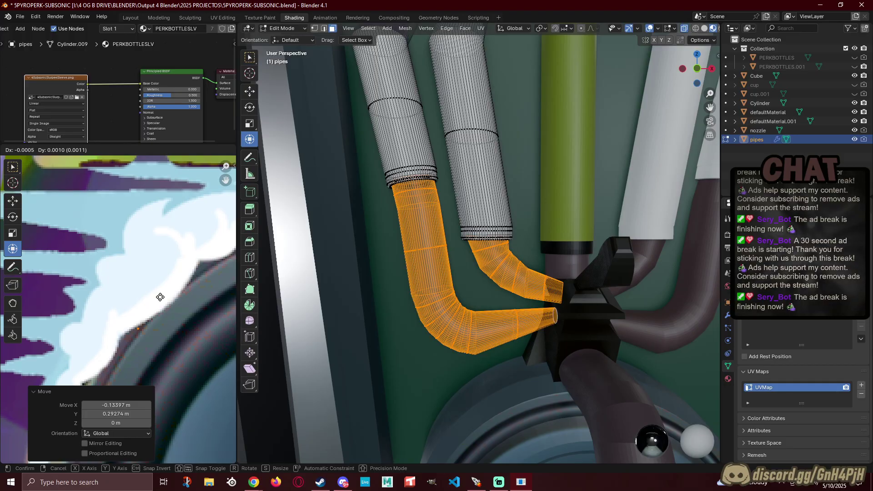
pyautogui.click(160, 297)
# Step: Leave mesh editing, deselect the pipes and examine the recoloured bends on the whole machine and up close
pyautogui.scroll(-8, 339, 311)
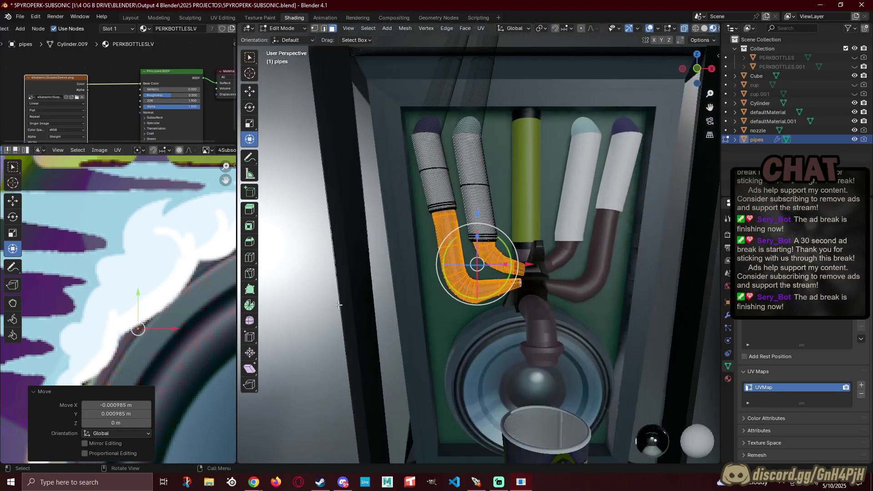
pyautogui.press('Tab')
pyautogui.click(339, 311)
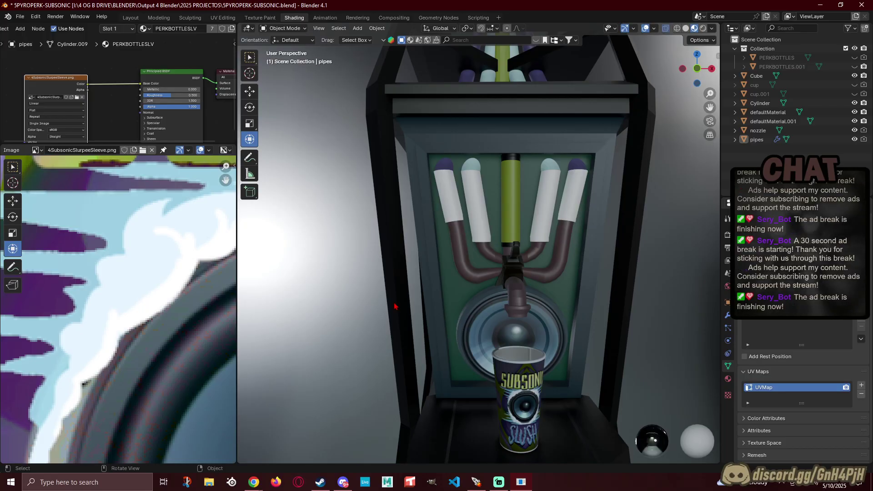
pyautogui.scroll(-5, 433, 233)
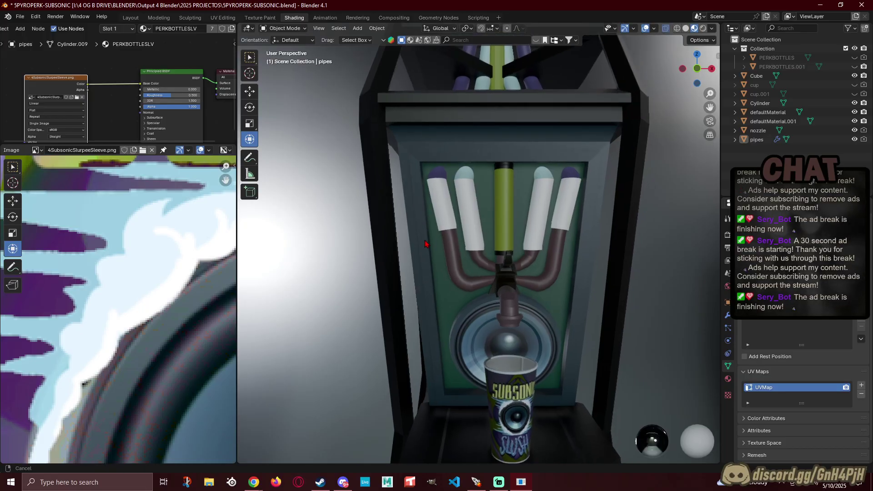
pyautogui.scroll(-5, 460, 268)
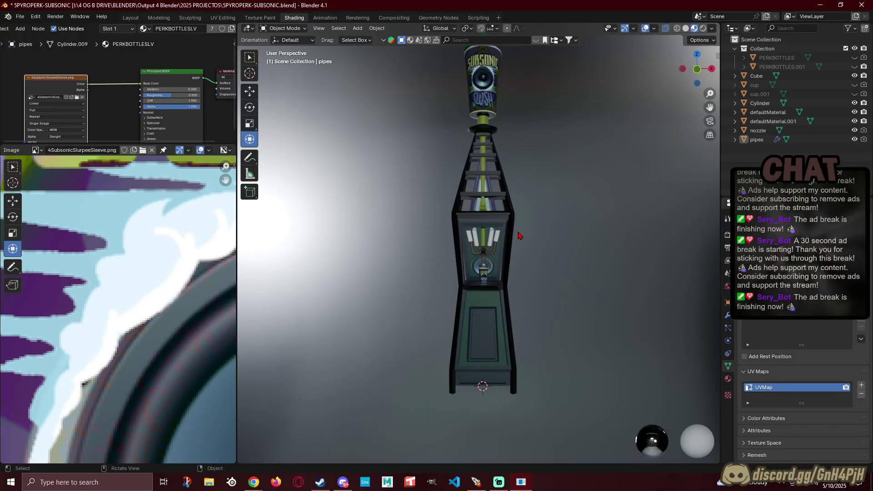
pyautogui.moveTo(370, 283); pyautogui.dragTo(418, 222, button='middle')
pyautogui.scroll(9, 423, 223)
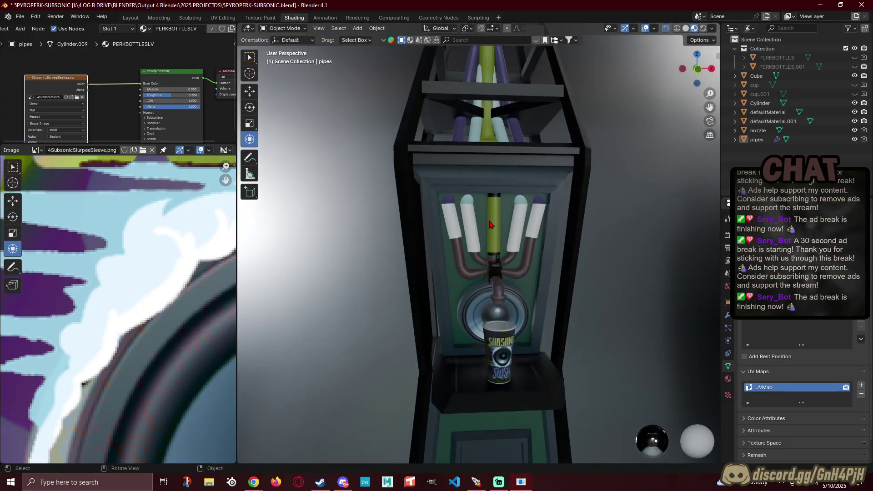
pyautogui.keyDown('shift'); pyautogui.moveTo(502, 233); pyautogui.dragTo(437, 254, button='middle'); pyautogui.keyUp('shift')
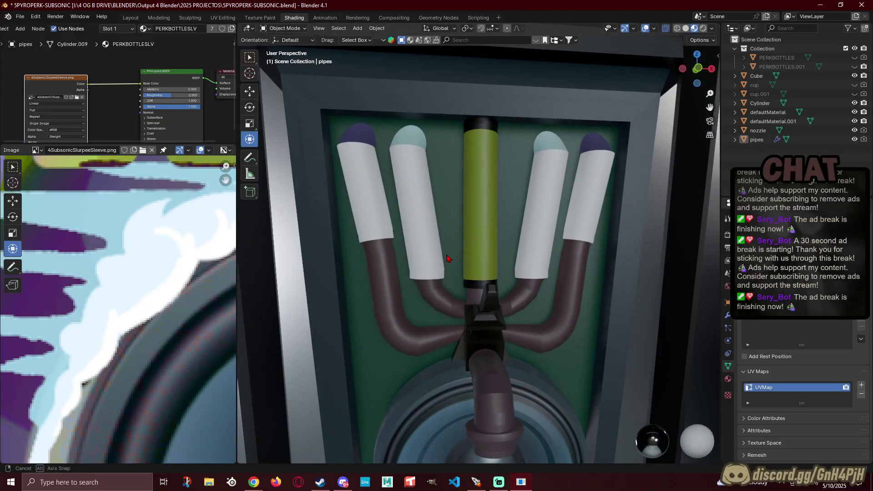
# Step: Reopen the pipes' mesh for editing and select the white section of the outer pipe
pyautogui.click(382, 238)
pyautogui.press('Tab')
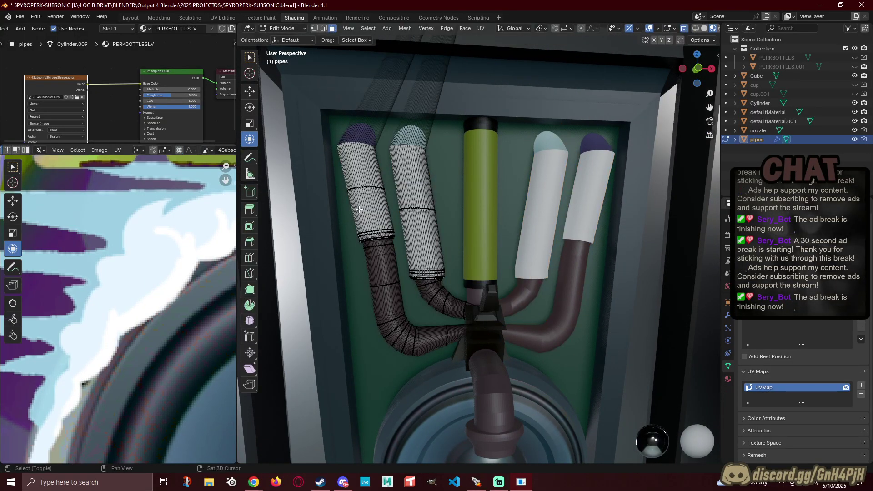
pyautogui.moveTo(359, 210); pyautogui.dragTo(346, 226, button='middle')
pyautogui.moveTo(348, 224); pyautogui.dragTo(412, 188)
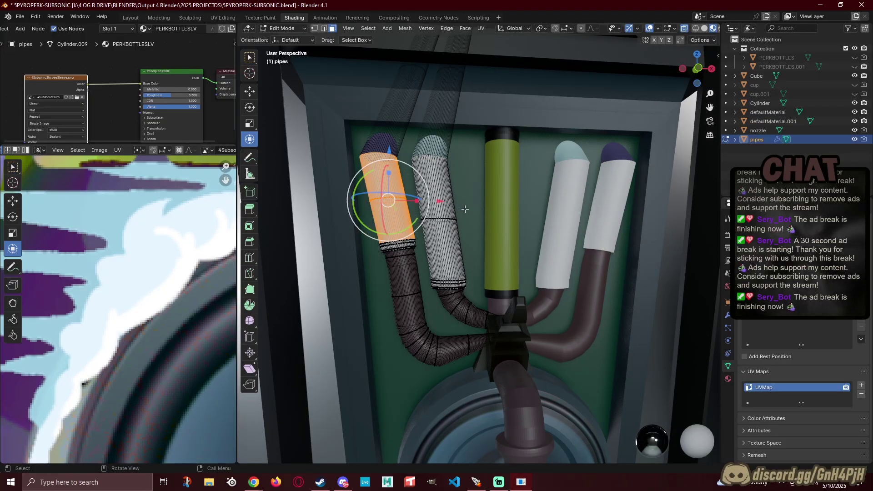
pyautogui.moveTo(468, 209)
pyautogui.mouseDown()
pyautogui.moveTo(423, 225)
pyautogui.moveTo(470, 214)
pyautogui.mouseUp()
pyautogui.moveTo(351, 230); pyautogui.dragTo(351, 240, button='middle')
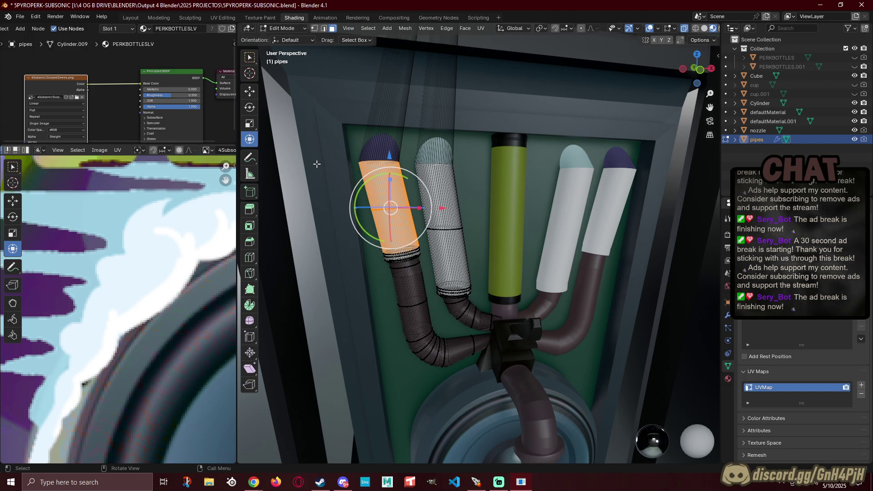
# Step: Extend the selection up the outer pipe through the cabinet top to the underside of the first frame crossbar
pyautogui.scroll(-4, 292, 206)
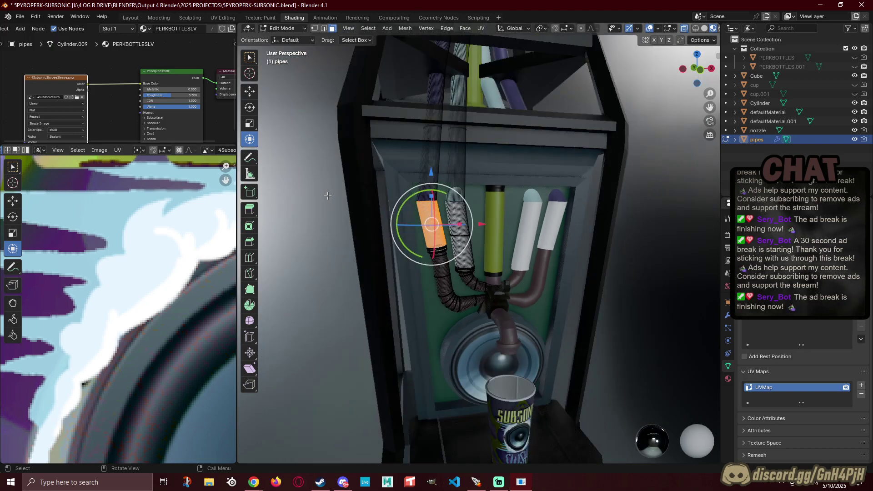
pyautogui.keyDown('shift'); pyautogui.moveTo(376, 162); pyautogui.dragTo(394, 208, button='middle'); pyautogui.keyUp('shift')
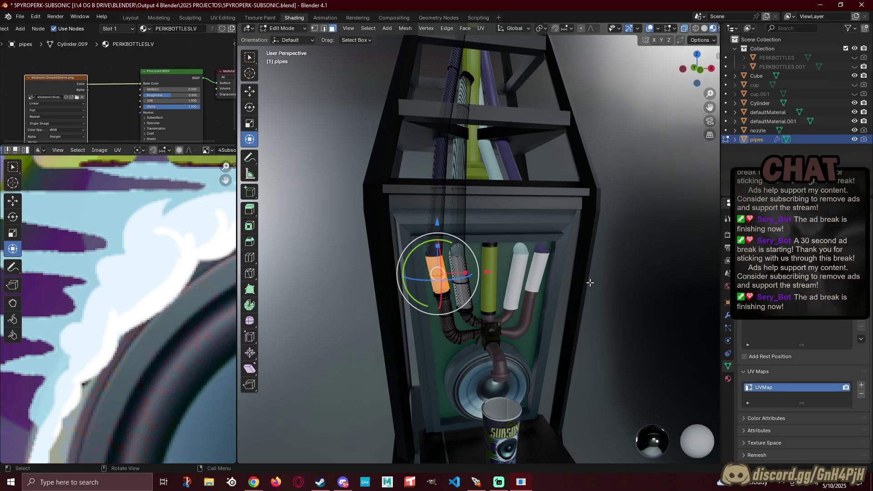
pyautogui.scroll(-3, 590, 282)
pyautogui.scroll(7, 591, 282)
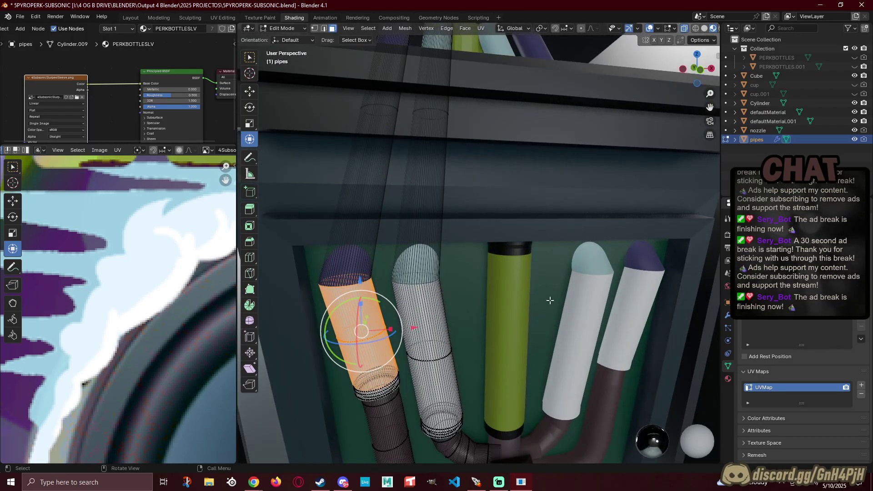
pyautogui.moveTo(550, 301); pyautogui.dragTo(516, 312, button='middle')
pyautogui.keyDown('shift'); pyautogui.moveTo(374, 239); pyautogui.dragTo(384, 346, button='middle'); pyautogui.keyUp('shift')
pyautogui.press('b')
pyautogui.moveTo(392, 174); pyautogui.dragTo(474, 217)
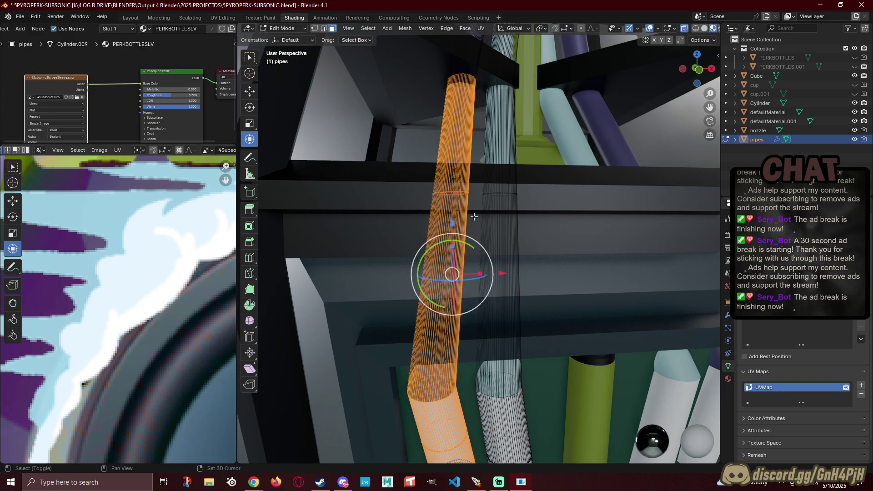
# Step: Add the remaining upper lengths of the outer pipe, including its angled end at the central green tube, to the selection
pyautogui.moveTo(435, 156); pyautogui.dragTo(409, 255, button='middle')
pyautogui.scroll(2, 428, 170)
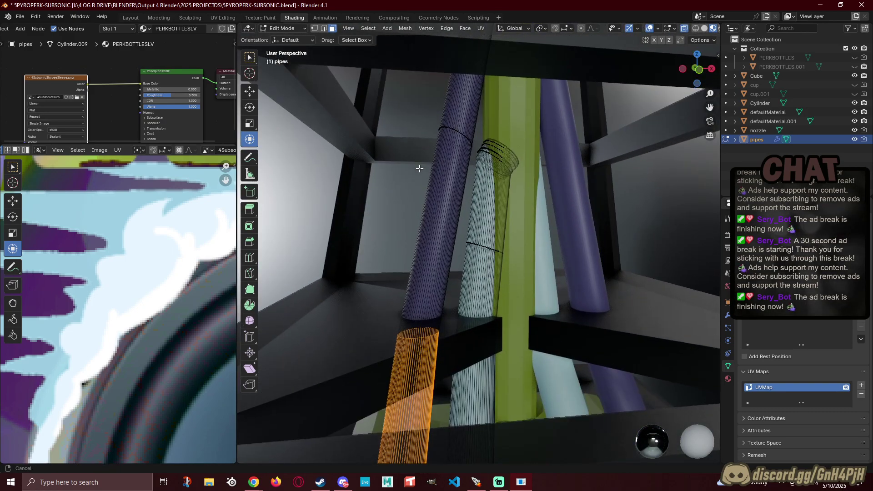
pyautogui.scroll(2, 425, 155)
pyautogui.press('b')
pyautogui.moveTo(445, 142); pyautogui.dragTo(476, 172)
pyautogui.keyDown('shift'); pyautogui.moveTo(417, 221); pyautogui.dragTo(380, 362, button='middle'); pyautogui.keyUp('shift')
pyautogui.press('b')
pyautogui.moveTo(440, 46); pyautogui.dragTo(517, 140)
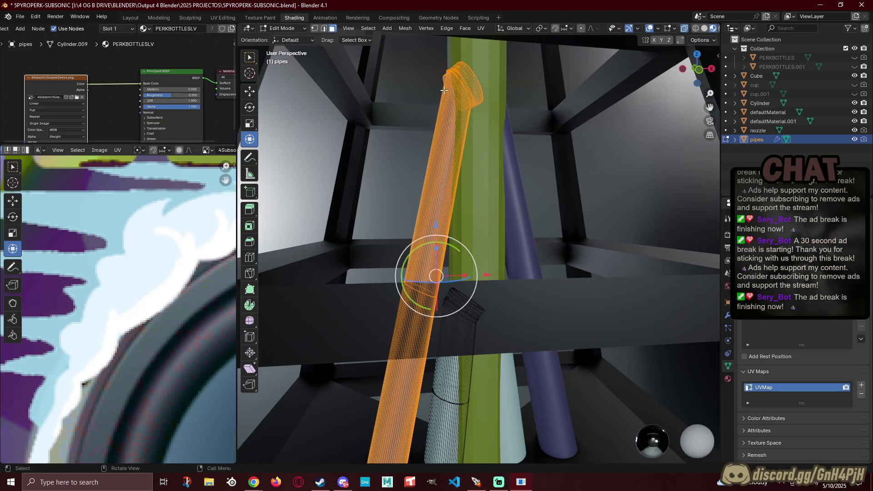
pyautogui.press('b')
pyautogui.moveTo(420, 55); pyautogui.dragTo(509, 131)
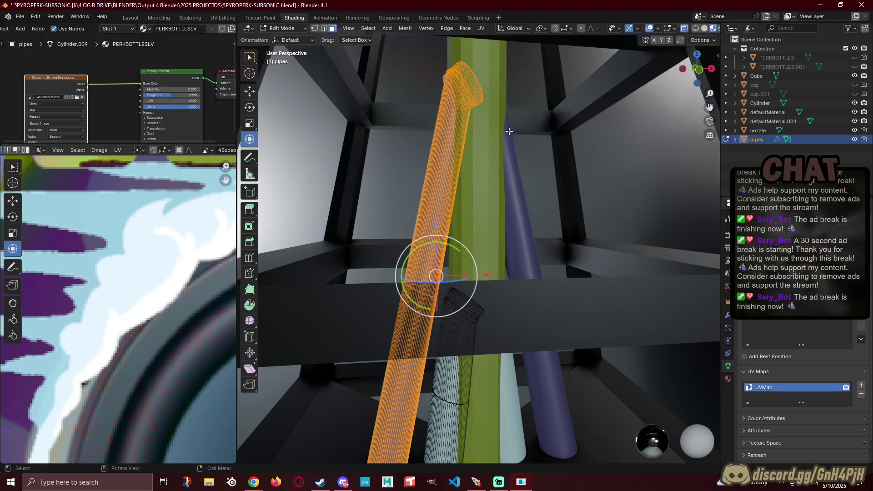
pyautogui.scroll(-3, 487, 195)
pyautogui.keyDown('shift'); pyautogui.moveTo(429, 397); pyautogui.dragTo(453, 193, button='middle'); pyautogui.keyUp('shift')
pyautogui.scroll(-4, 455, 248)
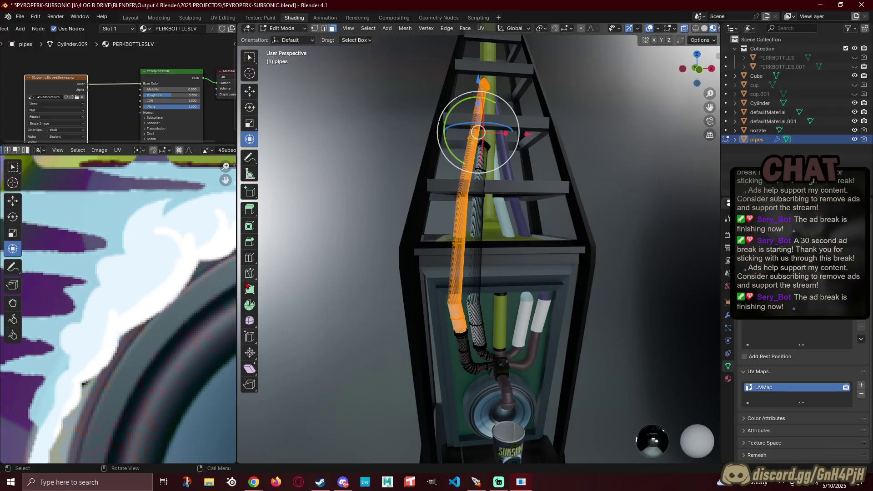
# Step: Scale the outer pipe's UVs to 0 and move the point about 0.12 m left and 0.03 m up onto the speaker's blue cone
pyautogui.press('s')
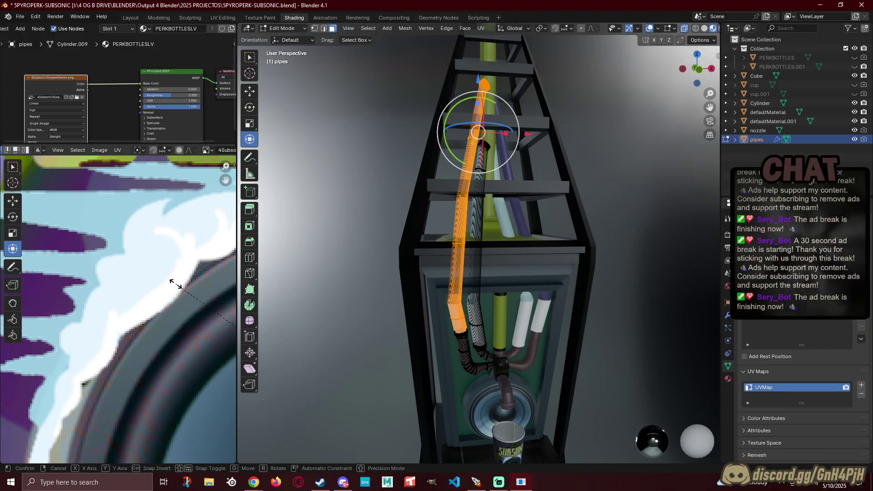
pyautogui.press('0')
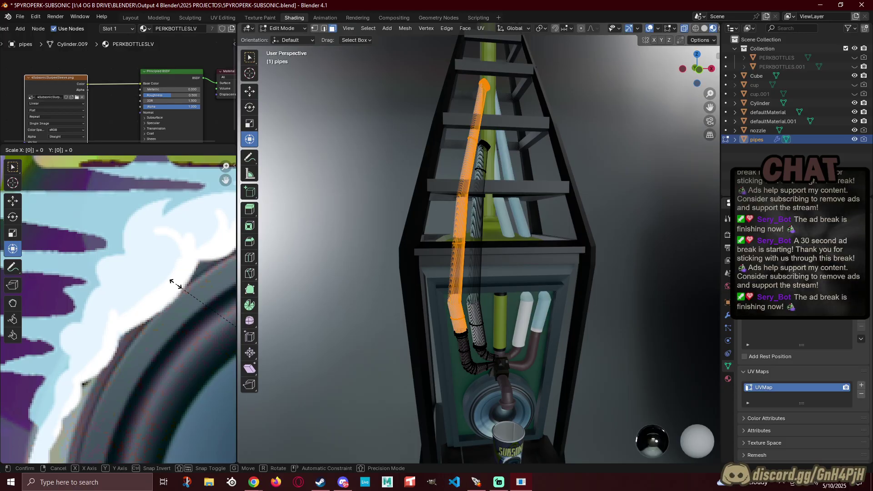
pyautogui.press('Return')
pyautogui.scroll(-5, 176, 287)
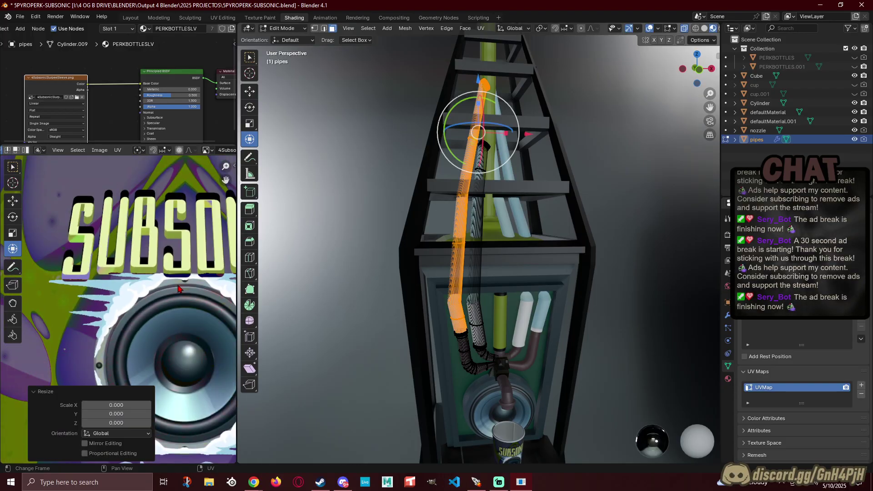
pyautogui.scroll(3, 172, 314)
pyautogui.scroll(5, 137, 300)
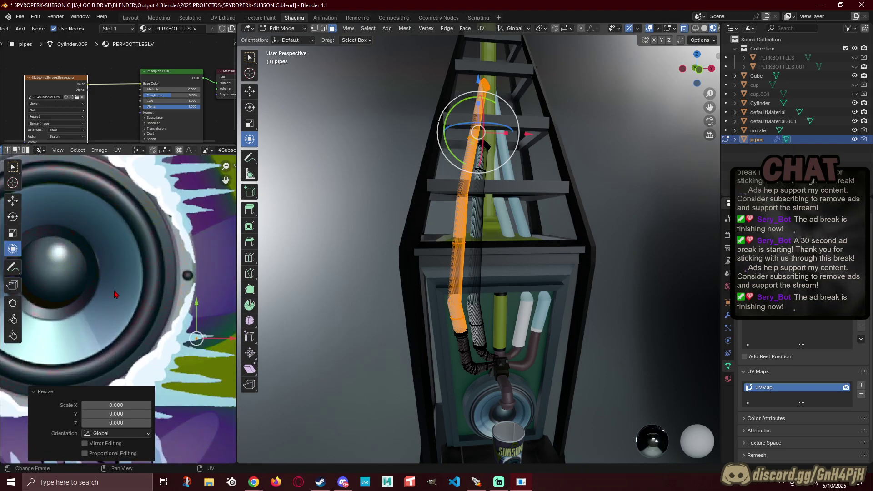
pyautogui.moveTo(115, 295); pyautogui.dragTo(60, 306, button='middle')
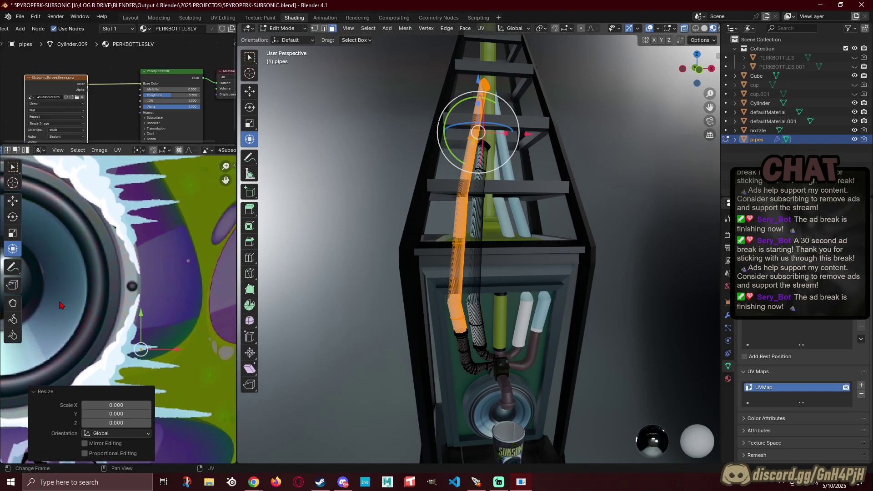
pyautogui.press('g')
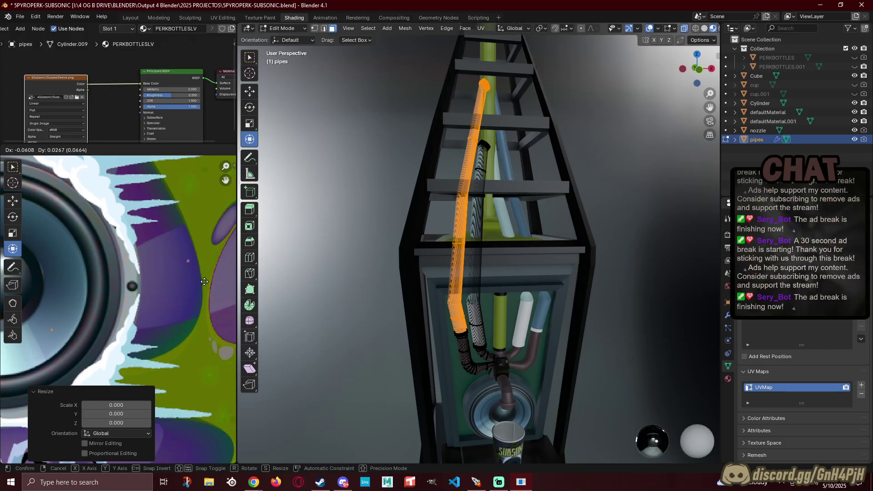
pyautogui.click(204, 282)
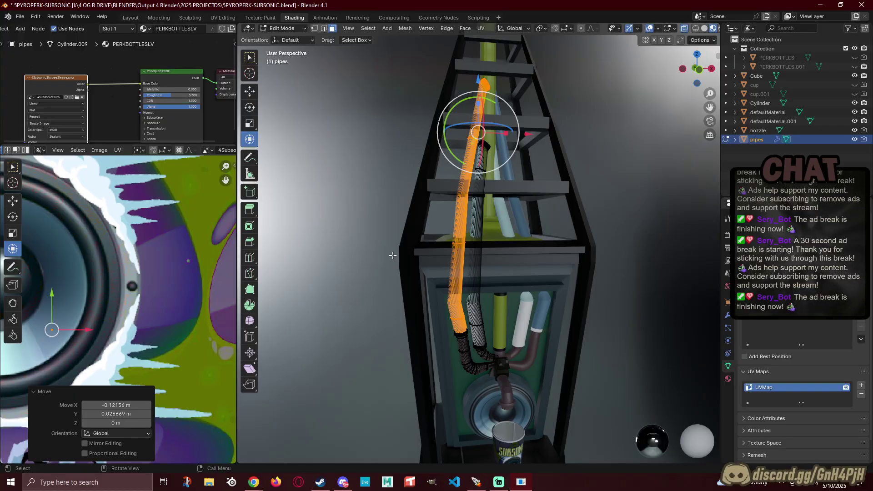
# Step: Deselect the outer pipe and select the white section of the inner pipe
pyautogui.click(364, 246)
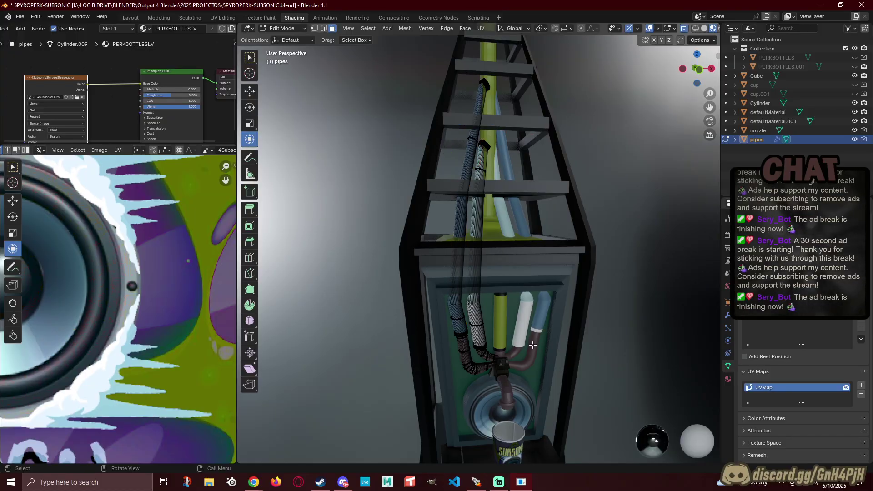
pyautogui.scroll(5, 399, 308)
pyautogui.keyDown('shift'); pyautogui.moveTo(476, 357); pyautogui.dragTo(469, 286, button='middle'); pyautogui.keyUp('shift')
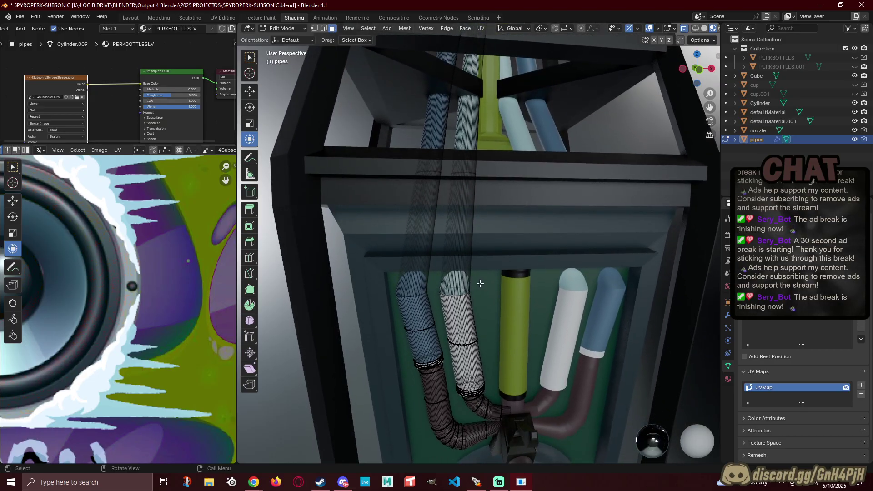
pyautogui.moveTo(479, 283); pyautogui.dragTo(445, 353)
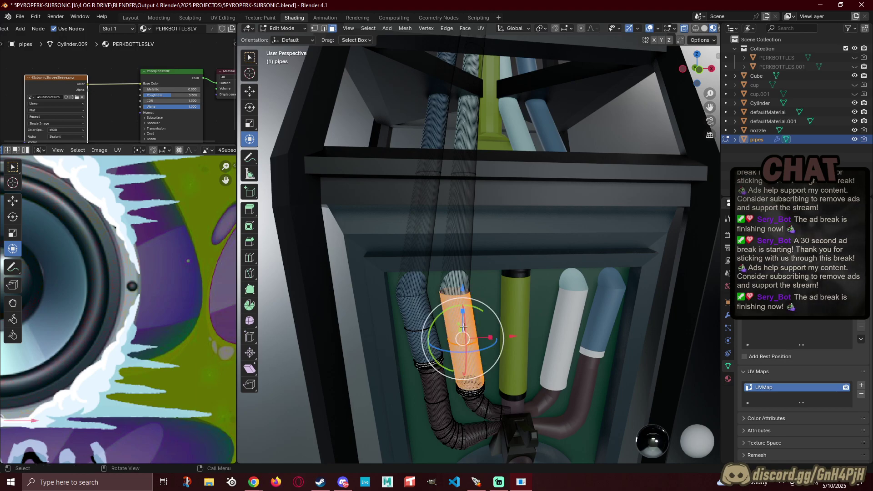
pyautogui.click(497, 291)
pyautogui.moveTo(498, 289); pyautogui.dragTo(446, 351)
# Step: Extend the selection up the whole inner pipe to its angled end at the central green tube
pyautogui.keyDown('shift'); pyautogui.moveTo(482, 283); pyautogui.dragTo(502, 315, button='middle'); pyautogui.keyUp('shift')
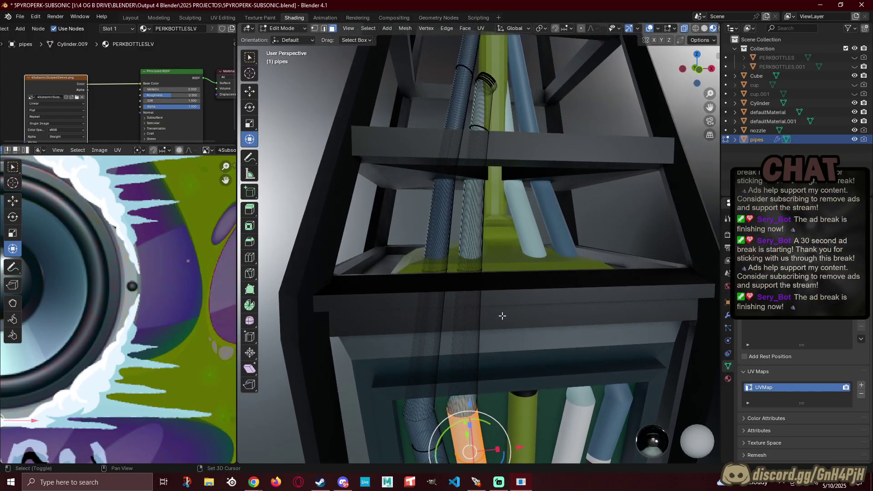
pyautogui.keyDown('shift'); pyautogui.moveTo(503, 244); pyautogui.dragTo(454, 285); pyautogui.keyUp('shift')
pyautogui.keyDown('shift'); pyautogui.moveTo(500, 219); pyautogui.dragTo(482, 310, button='middle'); pyautogui.keyUp('shift')
pyautogui.keyDown('shift'); pyautogui.moveTo(487, 192); pyautogui.dragTo(452, 224); pyautogui.keyUp('shift')
pyautogui.keyDown('shift'); pyautogui.moveTo(498, 141); pyautogui.dragTo(460, 177); pyautogui.keyUp('shift')
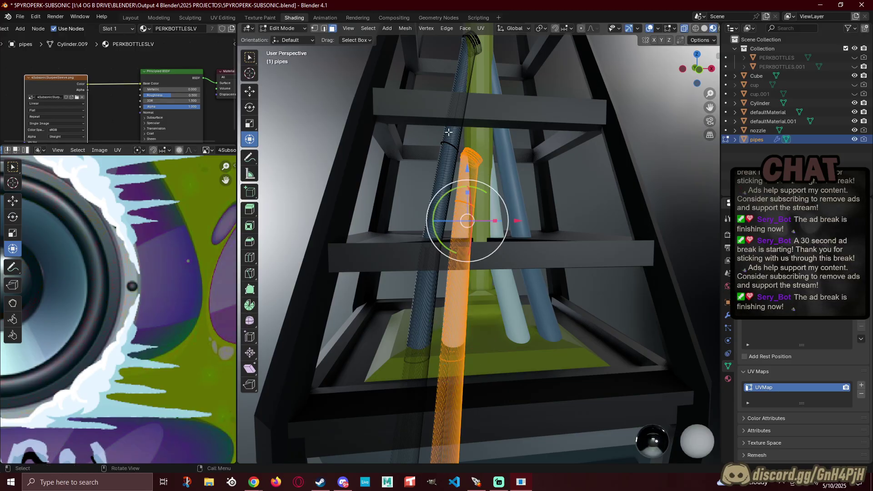
# Step: Scale the inner pipe's UVs to 0, move the point about 0.19 m left and 0.08 m down onto the purple, and deselect the pipe
pyautogui.scroll(3, 449, 132)
pyautogui.keyDown('shift'); pyautogui.moveTo(449, 132); pyautogui.dragTo(476, 175, button='middle'); pyautogui.keyUp('shift')
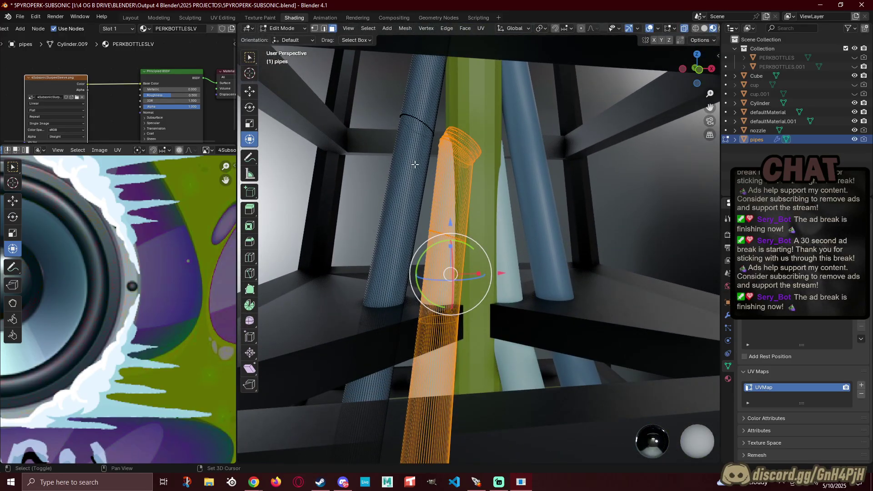
pyautogui.moveTo(432, 163)
pyautogui.keyDown('shift'); pyautogui.mouseDown()
pyautogui.moveTo(441, 139)
pyautogui.moveTo(467, 133)
pyautogui.moveTo(480, 143)
pyautogui.moveTo(490, 112)
pyautogui.moveTo(444, 148)
pyautogui.moveTo(436, 168)
pyautogui.mouseUp(); pyautogui.keyUp('shift')
pyautogui.moveTo(436, 168); pyautogui.dragTo(484, 257, button='middle')
pyautogui.moveTo(453, 291); pyautogui.dragTo(446, 279, button='middle')
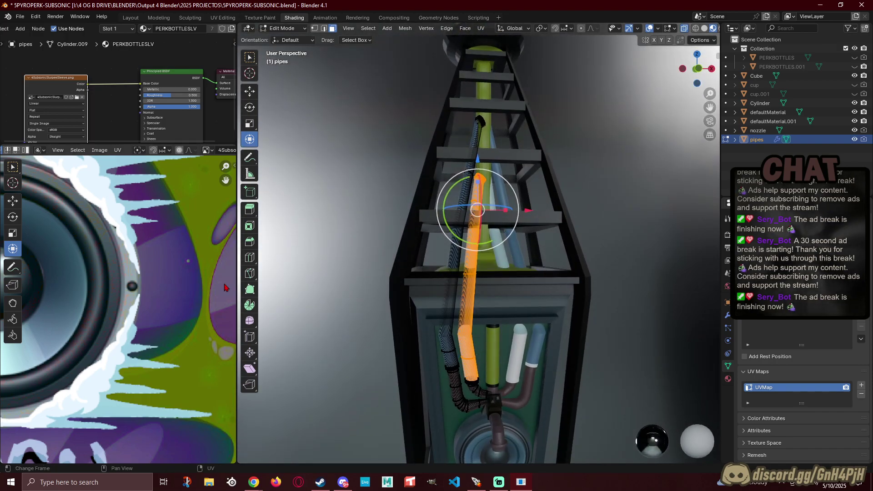
pyautogui.scroll(-5, 197, 284)
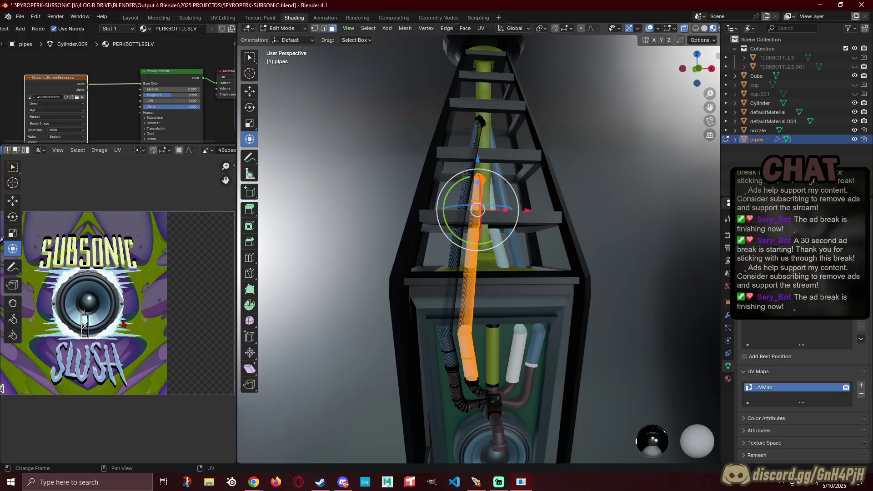
pyautogui.press('s')
pyautogui.press('0')
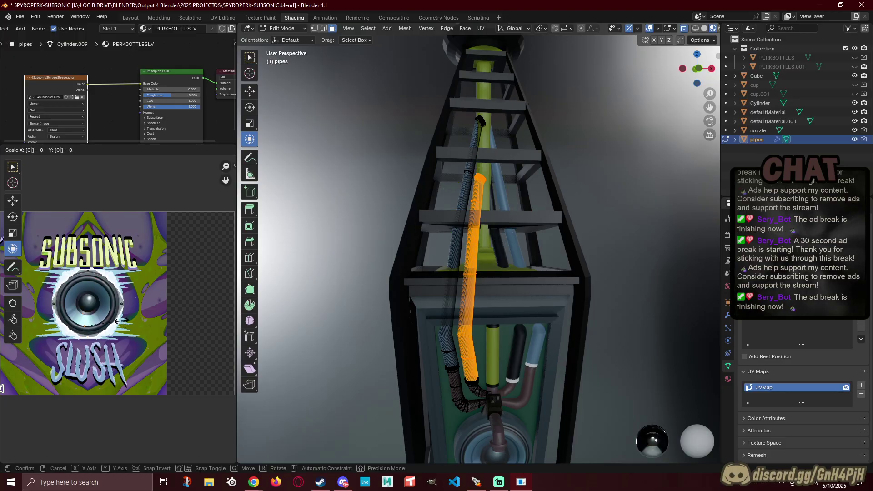
pyautogui.press('Return')
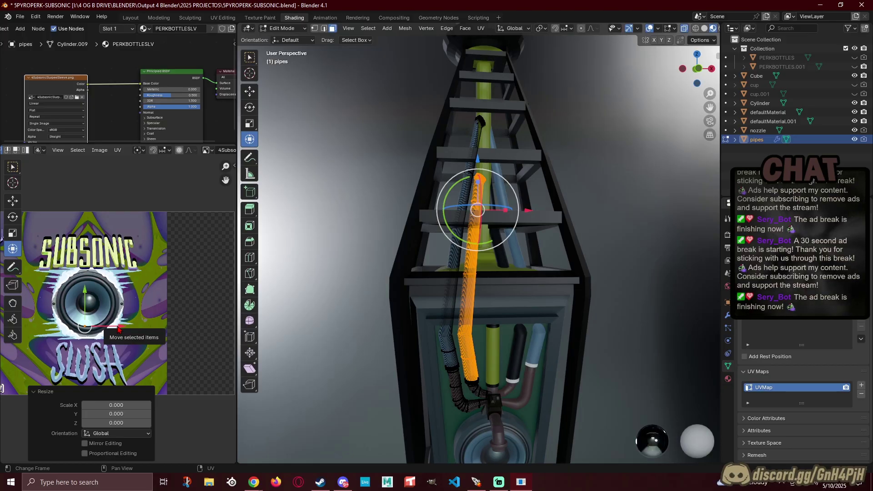
pyautogui.press('g')
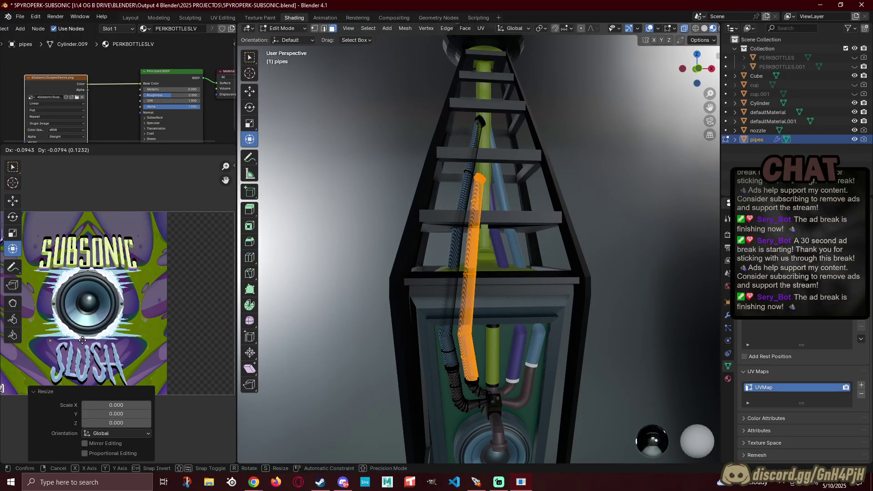
pyautogui.click(82, 340)
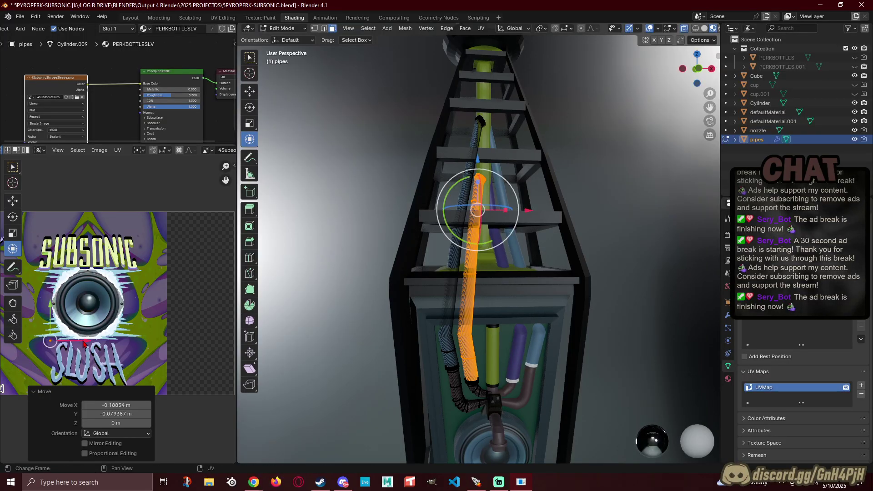
pyautogui.click(315, 278)
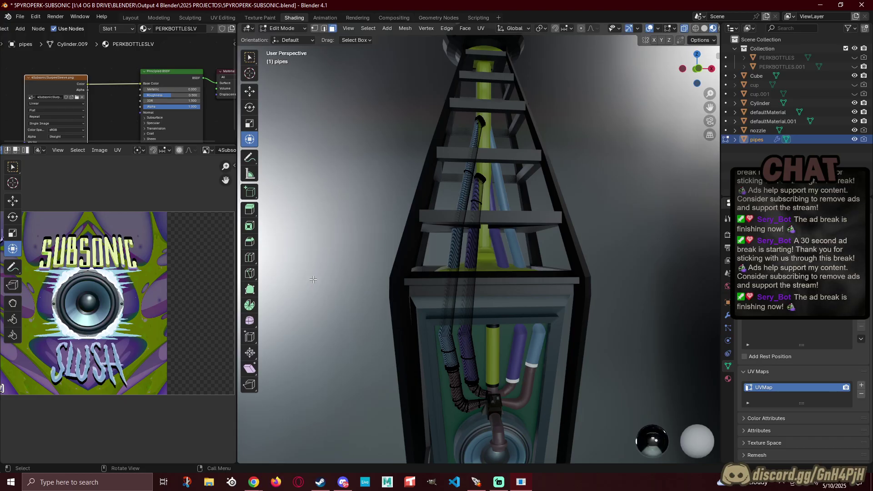
# Step: Select the white collar at the lower end of the purple inner pipe
pyautogui.moveTo(348, 296)
pyautogui.mouseDown(button='middle')
pyautogui.moveTo(360, 308)
pyautogui.moveTo(355, 269)
pyautogui.moveTo(355, 286)
pyautogui.mouseUp(button='middle')
pyautogui.scroll(1, 392, 291)
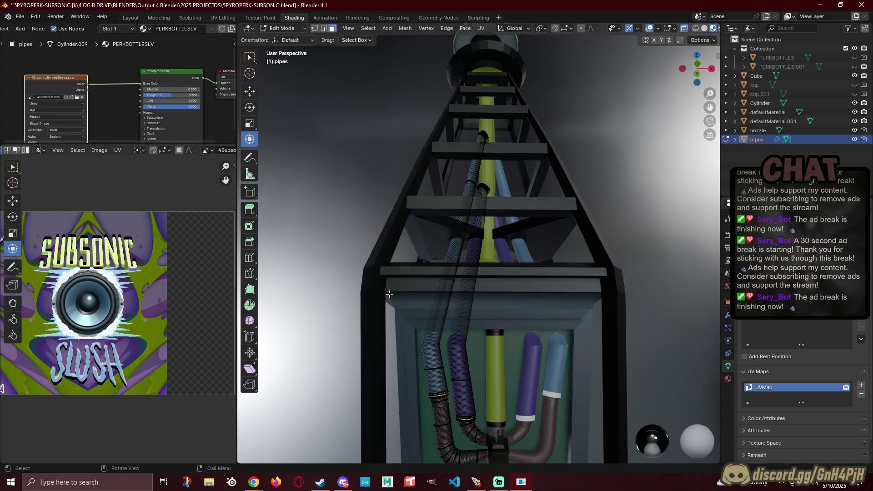
pyautogui.scroll(5, 505, 314)
pyautogui.keyDown('shift'); pyautogui.moveTo(487, 366); pyautogui.dragTo(499, 177, button='middle'); pyautogui.keyUp('shift')
pyautogui.scroll(7, 495, 292)
pyautogui.keyDown('shift'); pyautogui.moveTo(495, 292); pyautogui.dragTo(483, 136, button='middle'); pyautogui.keyUp('shift')
pyautogui.keyDown('shift'); pyautogui.moveTo(557, 233); pyautogui.dragTo(490, 203, button='middle'); pyautogui.keyUp('shift')
pyautogui.scroll(-5, 485, 209)
pyautogui.moveTo(396, 214); pyautogui.dragTo(586, 261)
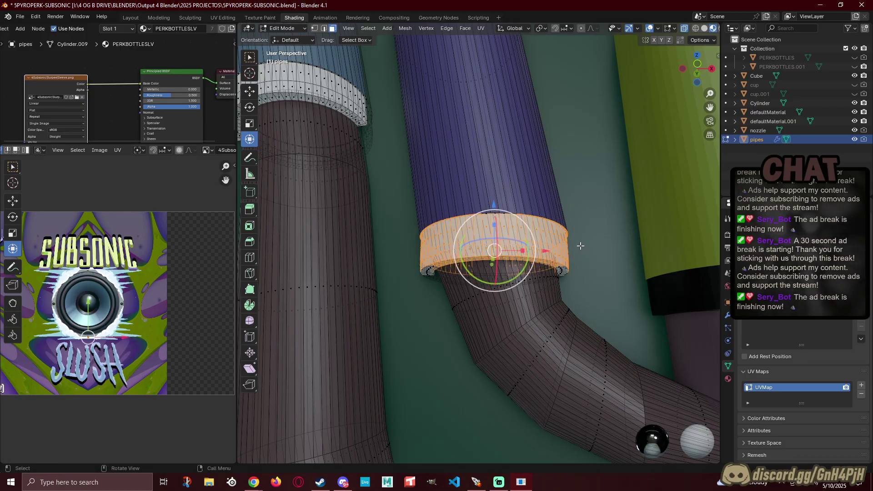
pyautogui.click(580, 245)
pyautogui.click(605, 212)
pyautogui.moveTo(604, 212); pyautogui.dragTo(621, 221, button='middle')
pyautogui.moveTo(622, 245); pyautogui.dragTo(424, 316)
# Step: Add the white collar at the lower end of the blue outer pipe to the selection
pyautogui.scroll(-1, 396, 244)
pyautogui.keyDown('shift'); pyautogui.moveTo(396, 244); pyautogui.dragTo(451, 303, button='middle'); pyautogui.keyUp('shift')
pyautogui.scroll(1, 407, 250)
pyautogui.moveTo(367, 300); pyautogui.dragTo(455, 361)
pyautogui.moveTo(552, 293); pyautogui.dragTo(443, 351)
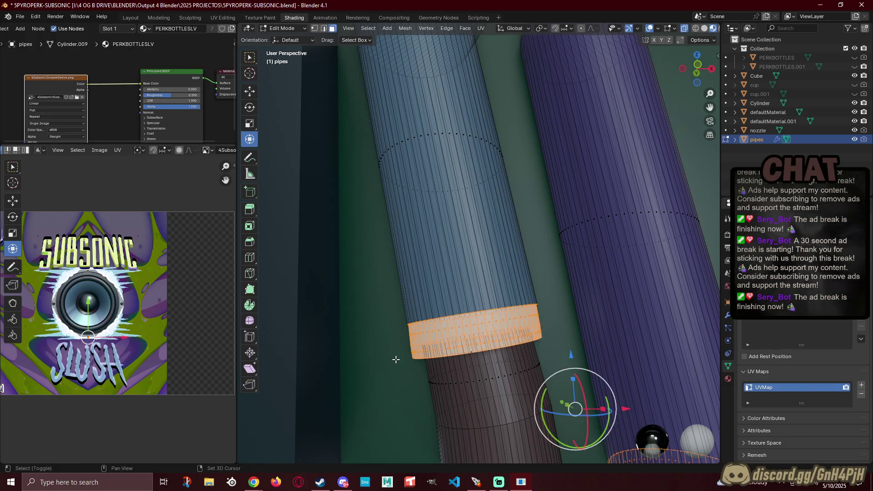
pyautogui.moveTo(438, 353); pyautogui.dragTo(478, 328)
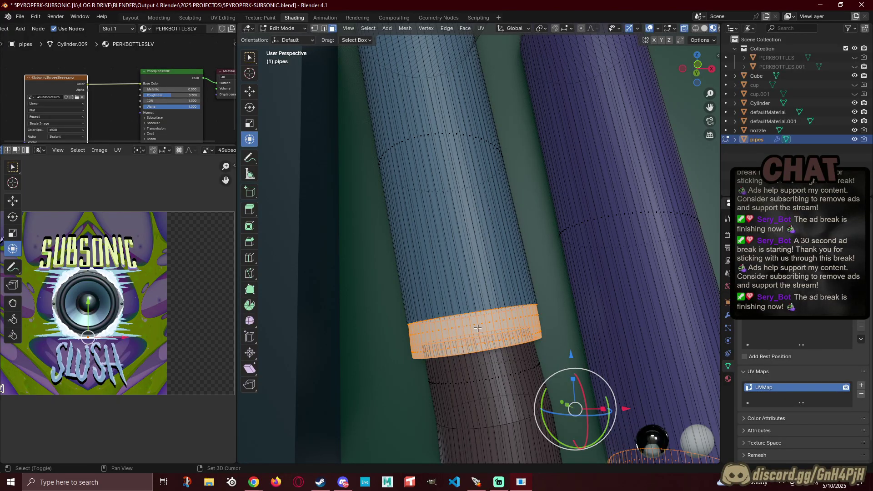
pyautogui.moveTo(408, 360); pyautogui.dragTo(504, 295)
pyautogui.moveTo(547, 277); pyautogui.dragTo(433, 355)
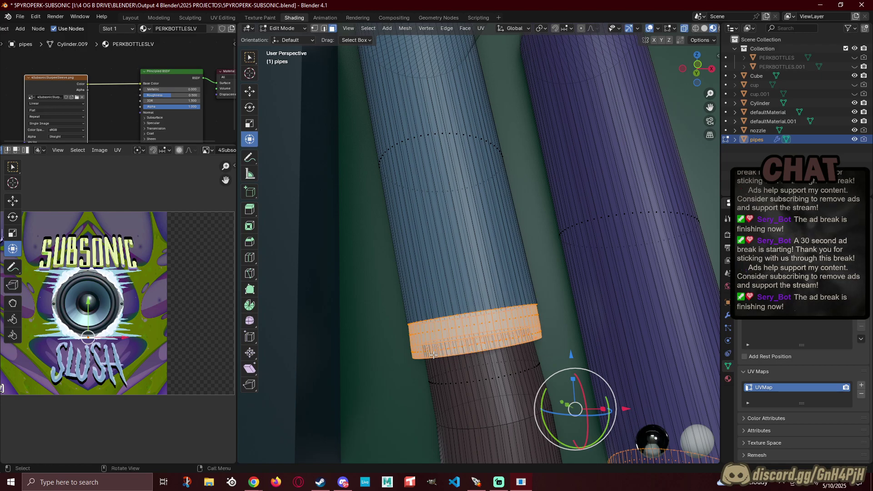
# Step: Move the two collars' UVs about 0.15 m up onto the dark part of the speaker and return to Object Mode
pyautogui.scroll(-6, 464, 344)
pyautogui.keyDown('shift'); pyautogui.moveTo(570, 332); pyautogui.dragTo(514, 330, button='middle'); pyautogui.keyUp('shift')
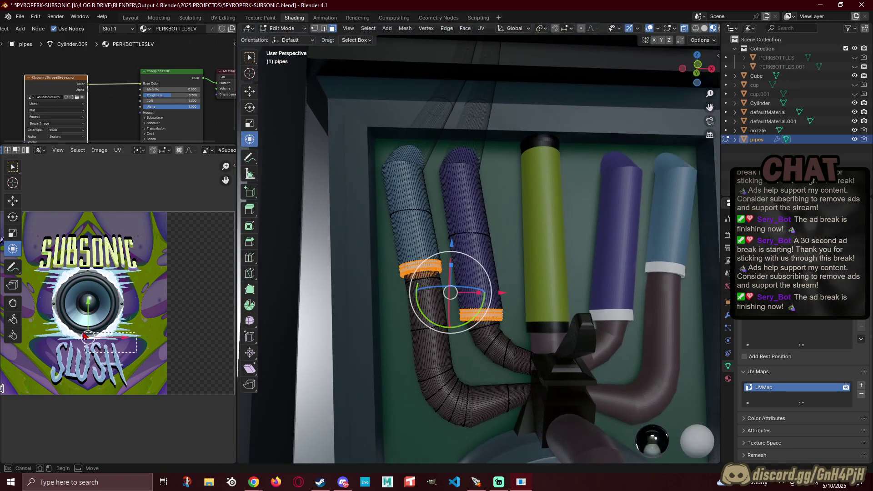
pyautogui.press('g')
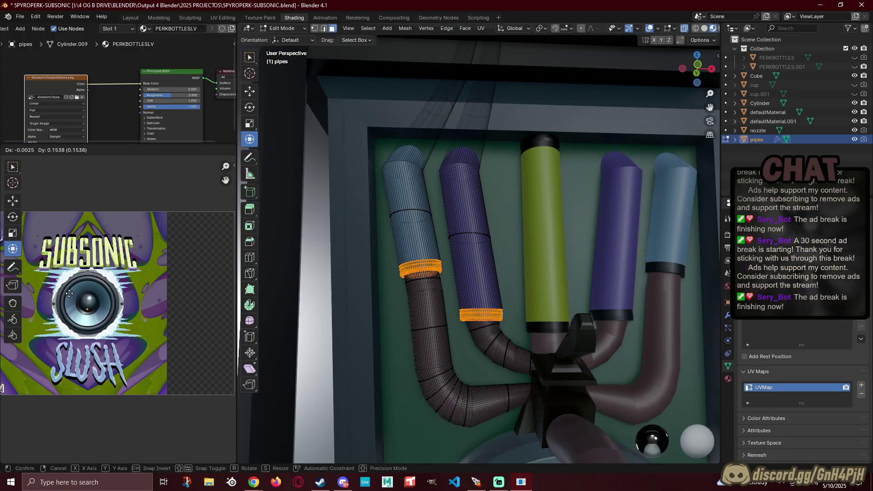
pyautogui.click(69, 294)
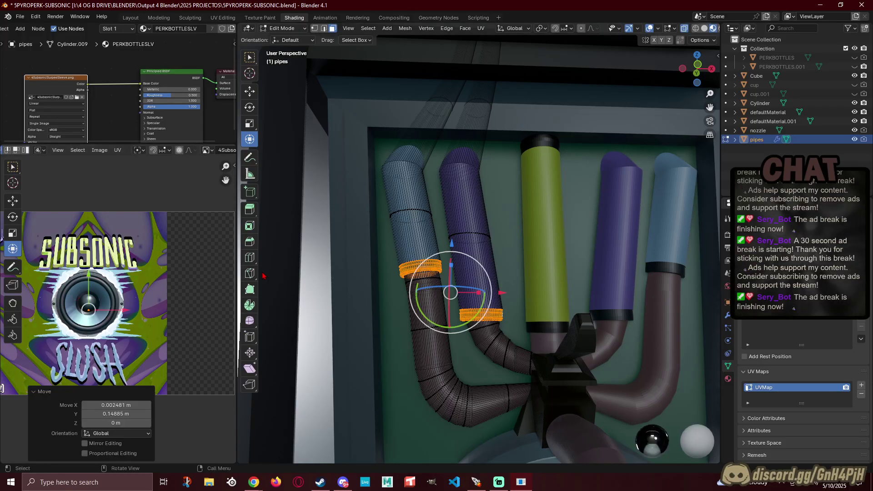
pyautogui.scroll(-3, 571, 265)
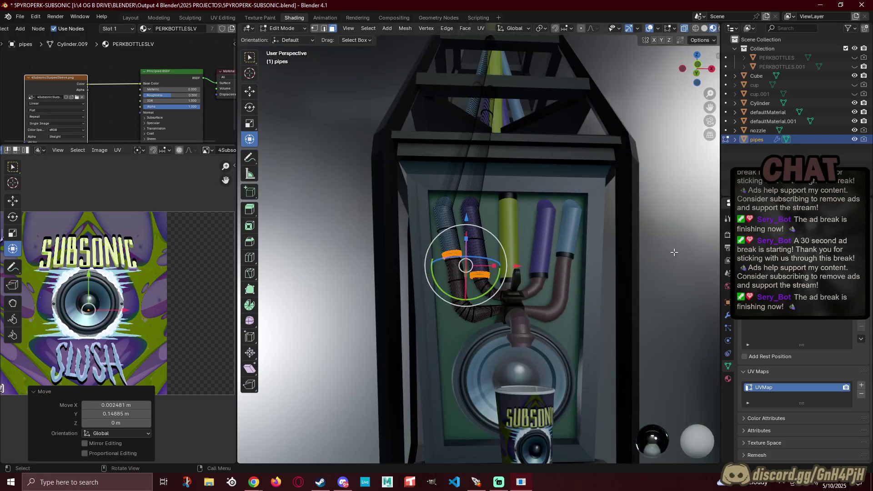
pyautogui.click(676, 250)
pyautogui.press('Tab')
pyautogui.click(675, 251)
# Step: Examine the recoloured pipes and collars on the whole machine and close up above the nozzle
pyautogui.moveTo(675, 251); pyautogui.dragTo(560, 284, button='middle')
pyautogui.scroll(-7, 494, 268)
pyautogui.keyDown('shift'); pyautogui.moveTo(389, 245); pyautogui.dragTo(450, 288, button='middle'); pyautogui.keyUp('shift')
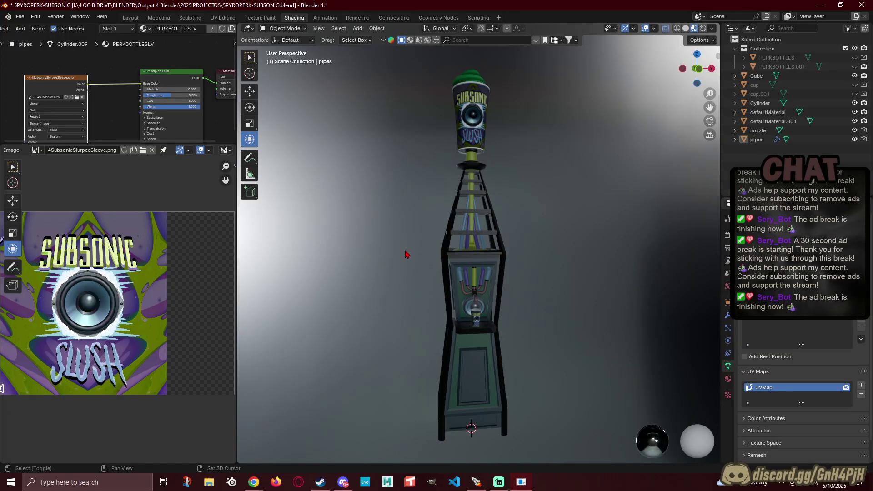
pyautogui.moveTo(406, 254); pyautogui.dragTo(656, 302, button='middle')
pyautogui.moveTo(482, 316); pyautogui.dragTo(564, 312, button='middle')
pyautogui.scroll(4, 534, 313)
pyautogui.moveTo(474, 360); pyautogui.dragTo(475, 221, button='middle')
pyautogui.scroll(3, 492, 315)
pyautogui.moveTo(500, 268); pyautogui.dragTo(482, 279, button='middle')
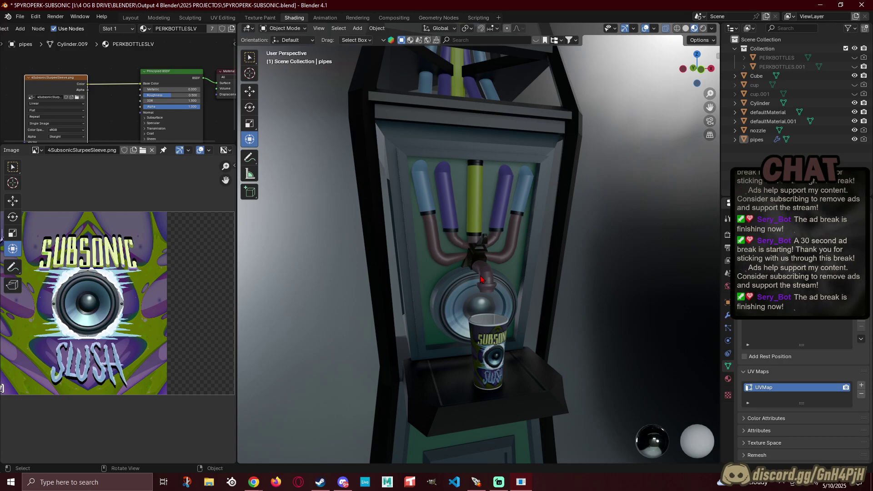
pyautogui.moveTo(558, 160); pyautogui.dragTo(514, 168, button='middle')
pyautogui.scroll(5, 478, 146)
pyautogui.moveTo(475, 144); pyautogui.dragTo(504, 174, button='middle')
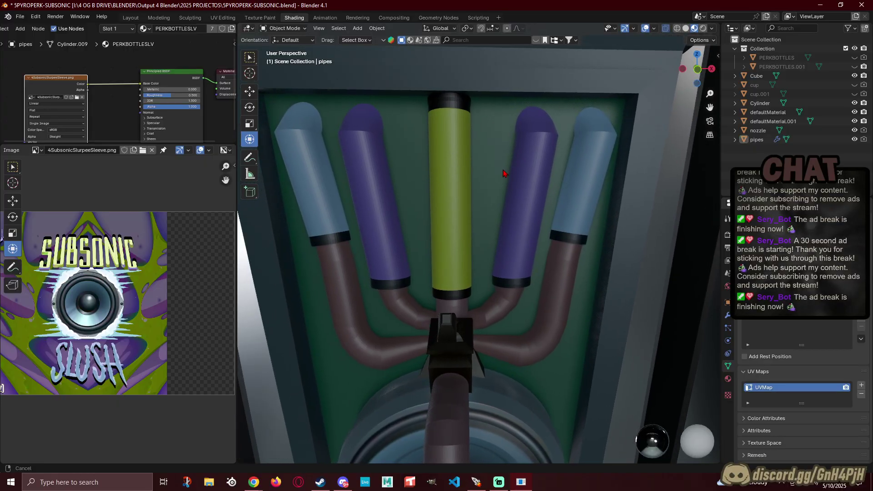
# Step: Return to editing the pipes with both dark collars selected and duplicate the collars in place
pyautogui.click(382, 288)
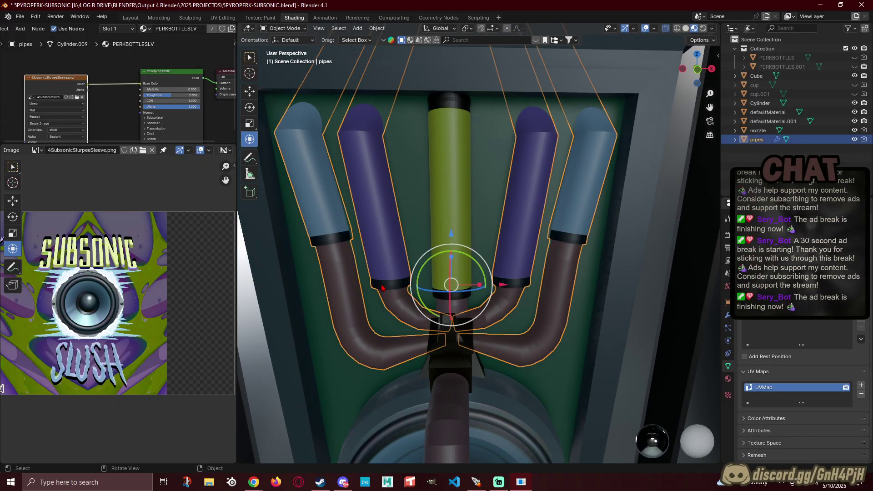
pyautogui.hotkey('ctrl', 'z')
pyautogui.hotkey('ctrl', 'shift', 'z')
pyautogui.hotkey('ctrl', 'shift', 'z')
pyautogui.hotkey('ctrl', 'shift', 'z')
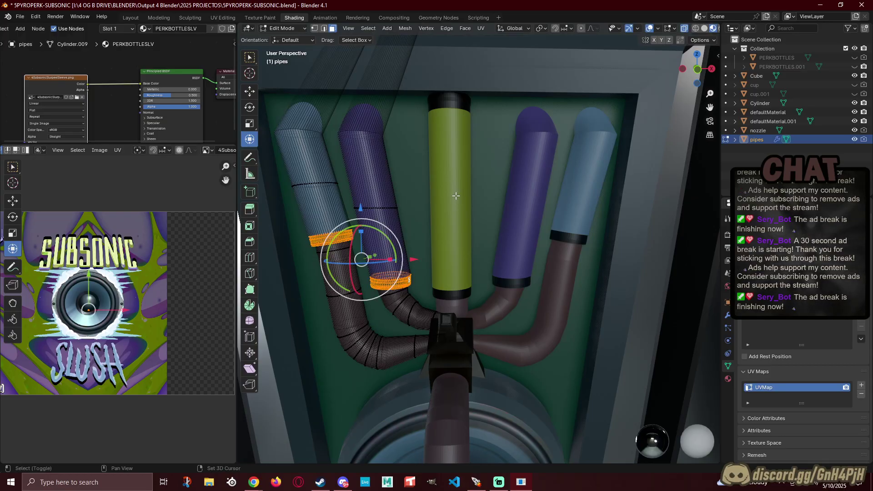
pyautogui.press('g')
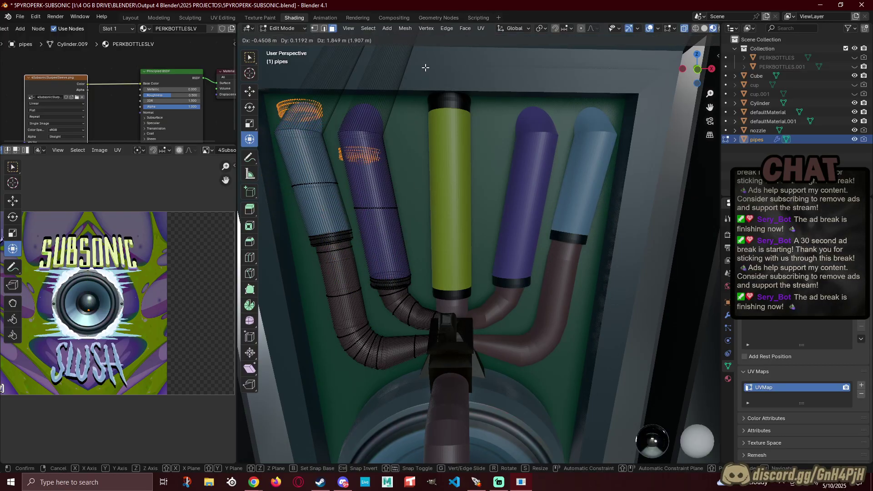
pyautogui.rightClick(423, 72)
# Step: Try placing the duplicated collars higher on the pipes, shifting them about 0.26 m along X
pyautogui.moveTo(360, 212); pyautogui.dragTo(264, 259)
pyautogui.moveTo(408, 164); pyautogui.dragTo(325, 167)
pyautogui.hotkey('ctrl', 'z')
pyautogui.hotkey('ctrl', 'z')
pyautogui.moveTo(390, 198); pyautogui.dragTo(366, 236, button='middle')
pyautogui.moveTo(370, 237); pyautogui.dragTo(436, 246)
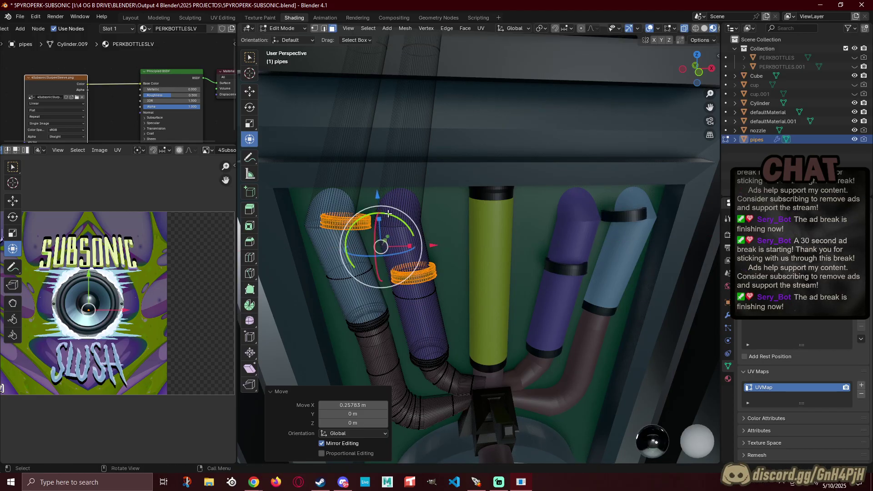
# Step: Raise the duplicated collars about 0.63 m, shift them about -0.10 m along X, and lower them about 0.29 m
pyautogui.moveTo(377, 194); pyautogui.dragTo(380, 141)
pyautogui.press('g')
pyautogui.press('x')
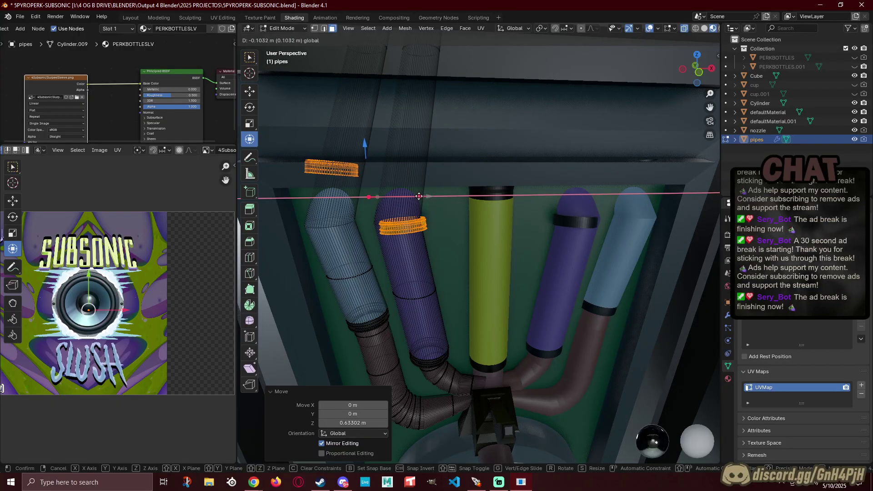
pyautogui.click(420, 196)
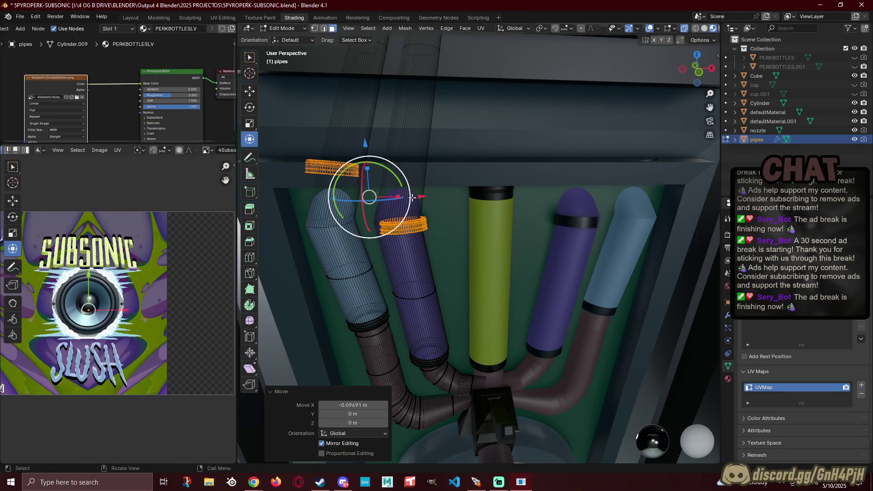
pyautogui.moveTo(365, 144); pyautogui.dragTo(360, 169)
pyautogui.moveTo(358, 168); pyautogui.dragTo(358, 169)
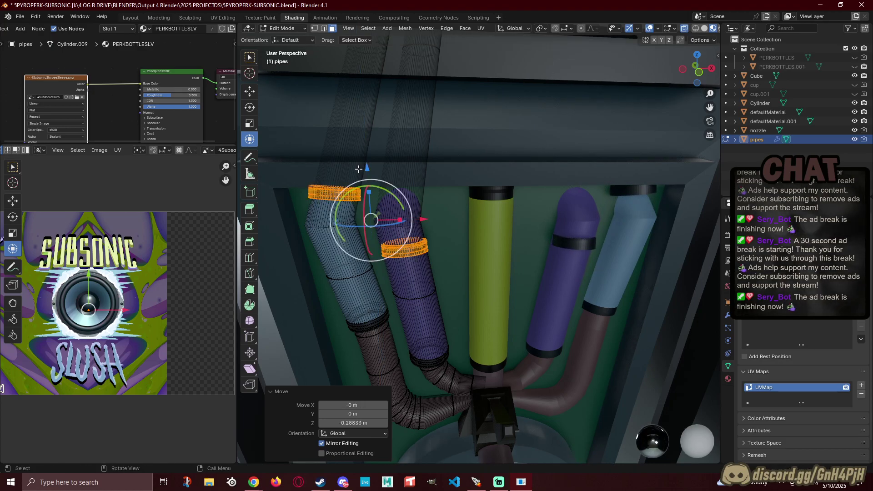
# Step: Delete the duplicated collars from the pipes and return to Object Mode
pyautogui.moveTo(478, 236)
pyautogui.keyDown('shift'); pyautogui.mouseDown(button='middle')
pyautogui.moveTo(456, 217)
pyautogui.moveTo(431, 211)
pyautogui.moveTo(471, 242)
pyautogui.mouseUp(button='middle'); pyautogui.keyUp('shift')
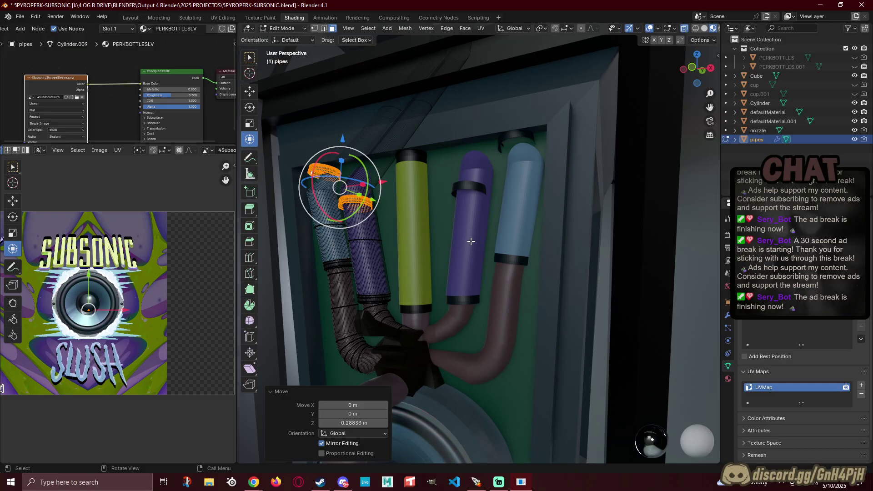
pyautogui.press('x')
pyautogui.click(465, 238)
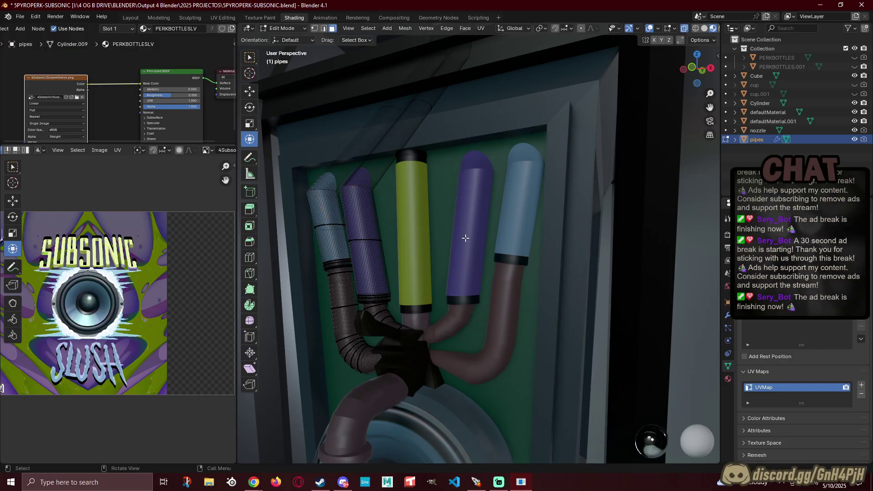
pyautogui.scroll(-10, 466, 238)
pyautogui.press('Tab')
pyautogui.click(380, 245)
# Step: Examine the whole slush machine from the front and from above, including its frame and pipes
pyautogui.moveTo(380, 245); pyautogui.dragTo(402, 255, button='middle')
pyautogui.scroll(-4, 407, 241)
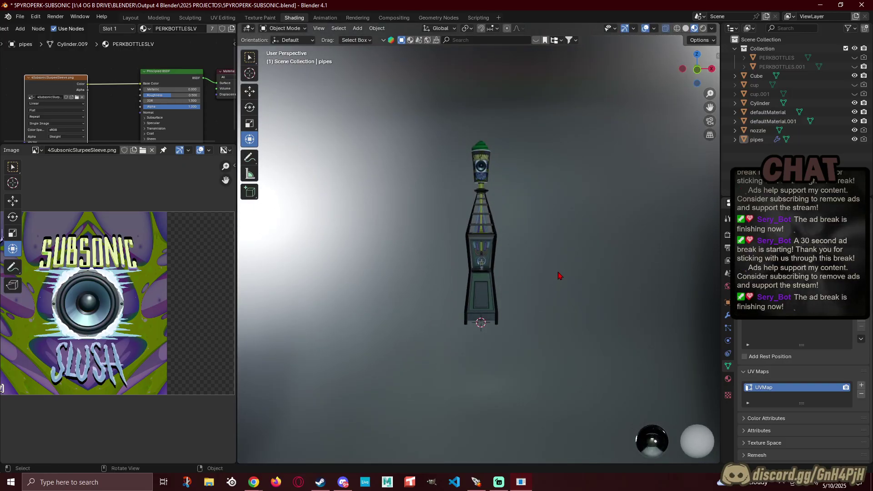
pyautogui.scroll(1, 559, 276)
pyautogui.keyDown('shift'); pyautogui.moveTo(559, 276); pyautogui.dragTo(555, 271, button='middle'); pyautogui.keyUp('shift')
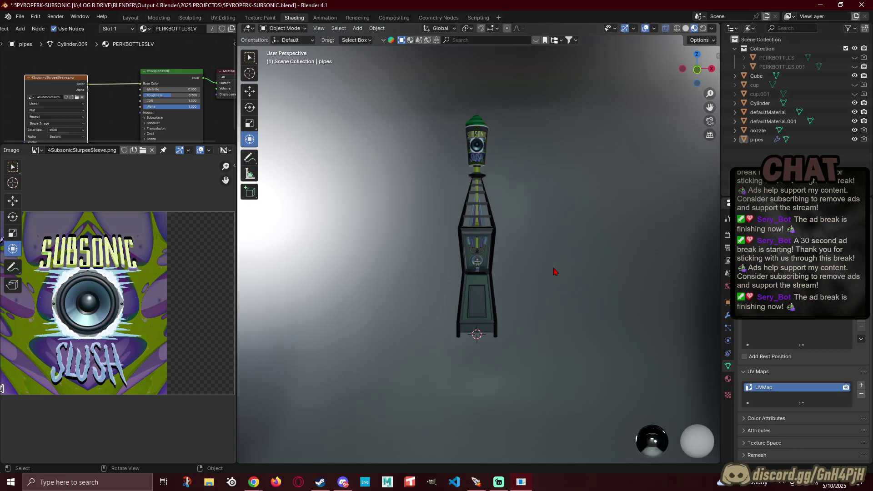
pyautogui.scroll(4, 533, 150)
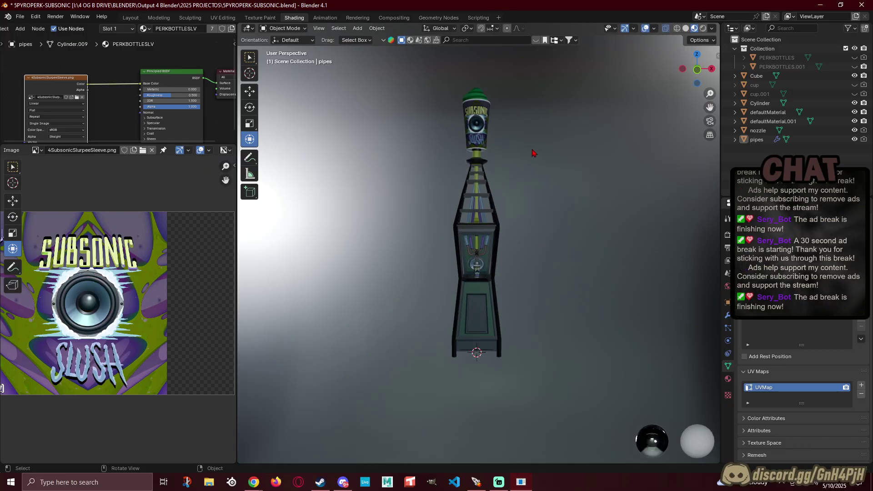
pyautogui.keyDown('shift'); pyautogui.moveTo(534, 151); pyautogui.dragTo(525, 183, button='middle'); pyautogui.keyUp('shift')
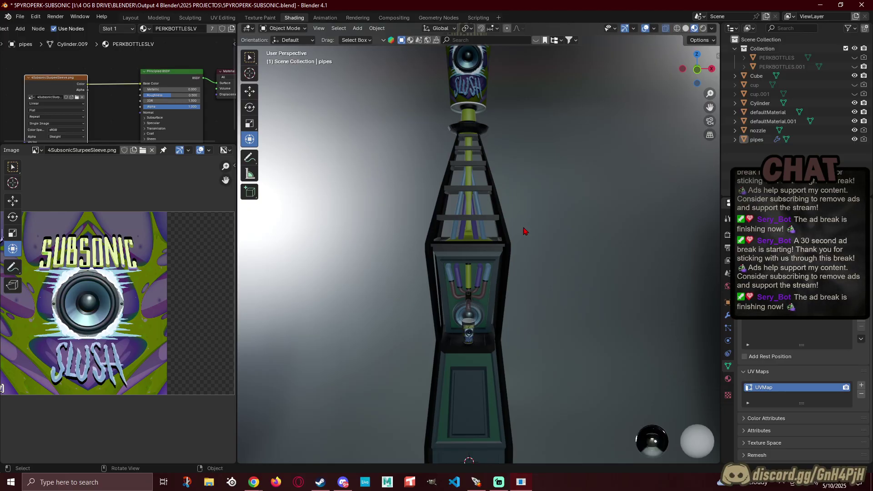
pyautogui.scroll(-3, 522, 230)
pyautogui.moveTo(431, 125); pyautogui.dragTo(370, 185, button='middle')
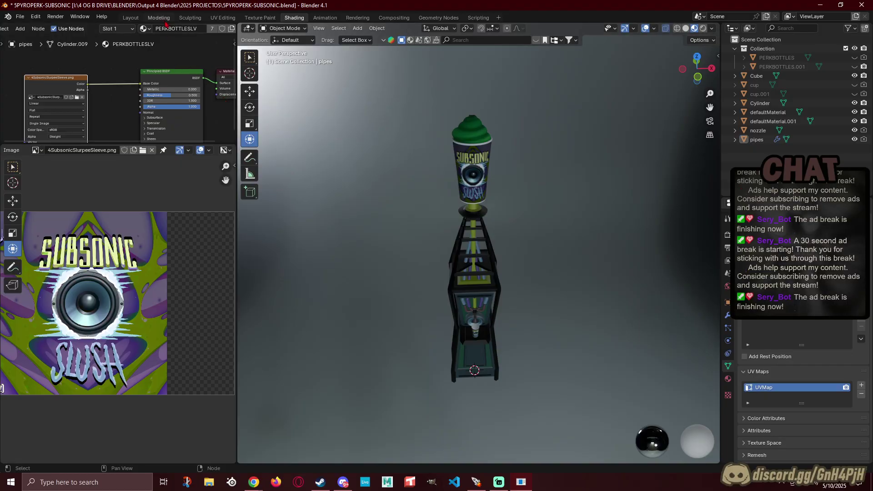
# Step: Switch to the Layout workspace and show the machine in Material Preview shading
pyautogui.click(132, 17)
pyautogui.click(618, 28)
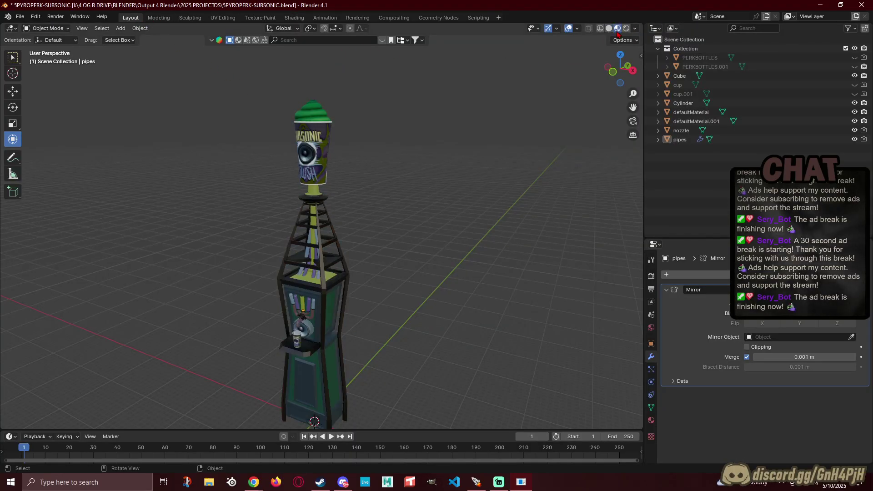
# Step: Examine the slush machine's cup, frame, pipes and base from several sides in Material Preview
pyautogui.moveTo(415, 138); pyautogui.dragTo(451, 112, button='middle')
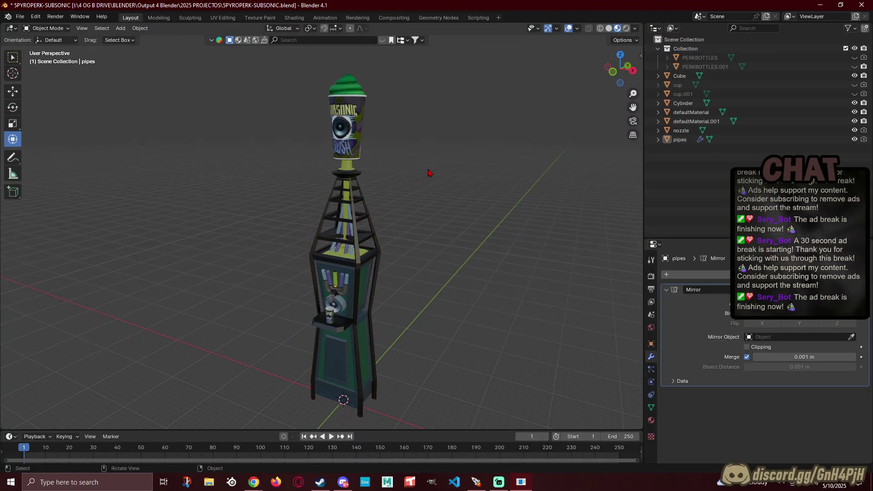
pyautogui.moveTo(389, 225); pyautogui.dragTo(310, 201, button='middle')
pyautogui.scroll(4, 457, 225)
pyautogui.scroll(2, 376, 215)
pyautogui.scroll(2, 375, 214)
pyautogui.scroll(-5, 313, 203)
pyautogui.moveTo(312, 202); pyautogui.dragTo(332, 230, button='middle')
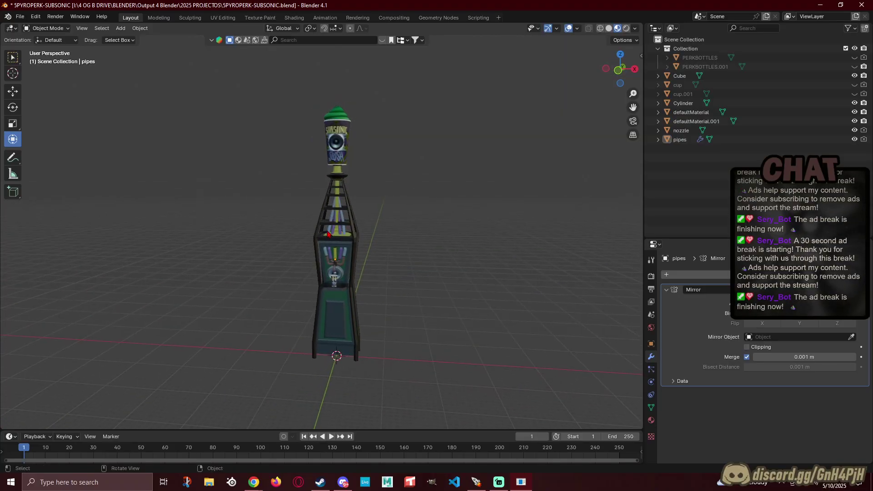
pyautogui.scroll(5, 268, 250)
pyautogui.moveTo(267, 251); pyautogui.dragTo(325, 186, button='middle')
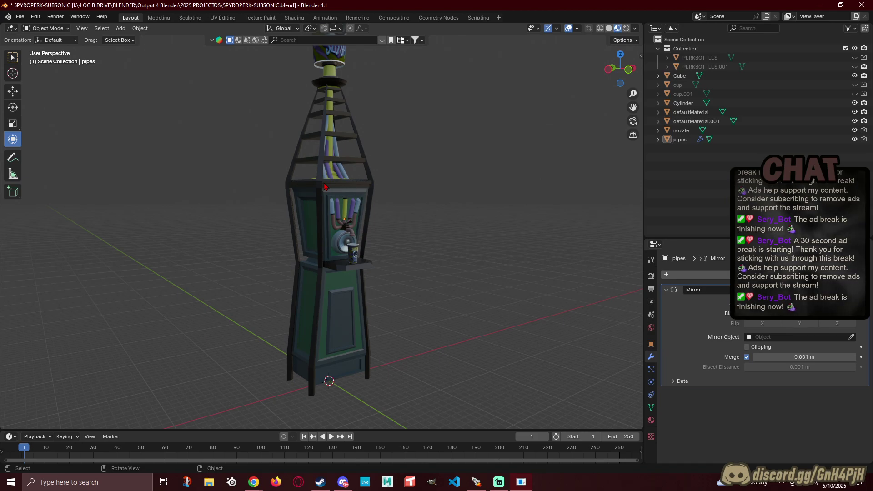
pyautogui.moveTo(295, 224); pyautogui.dragTo(242, 216, button='middle')
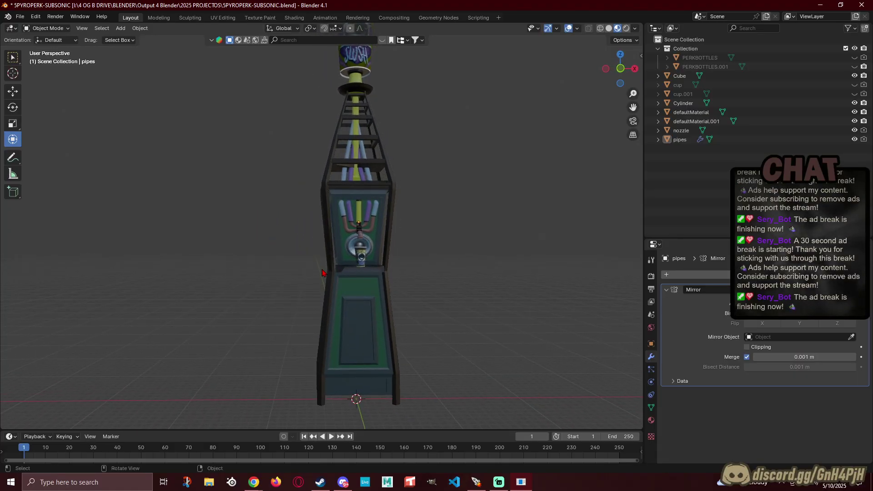
# Step: Shorten the framed rectangular panel on the lower front of the Cube body vertically and move it up
pyautogui.click(356, 348)
pyautogui.press('Tab')
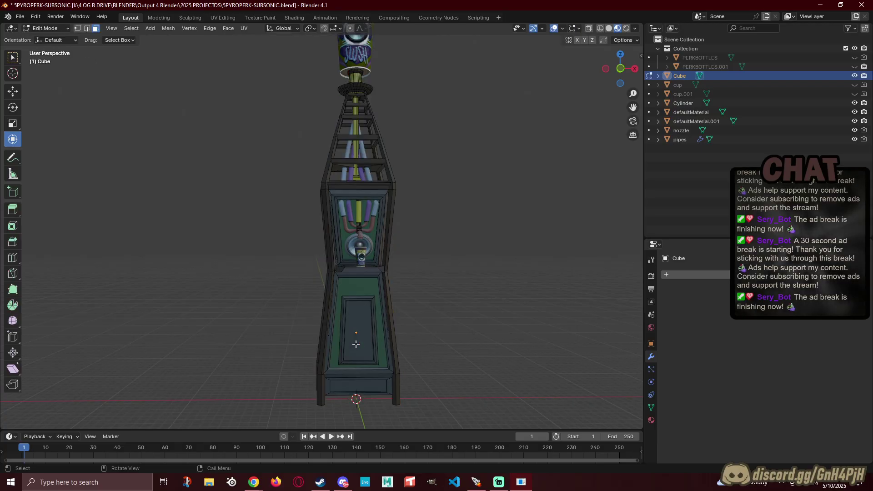
pyautogui.scroll(4, 335, 268)
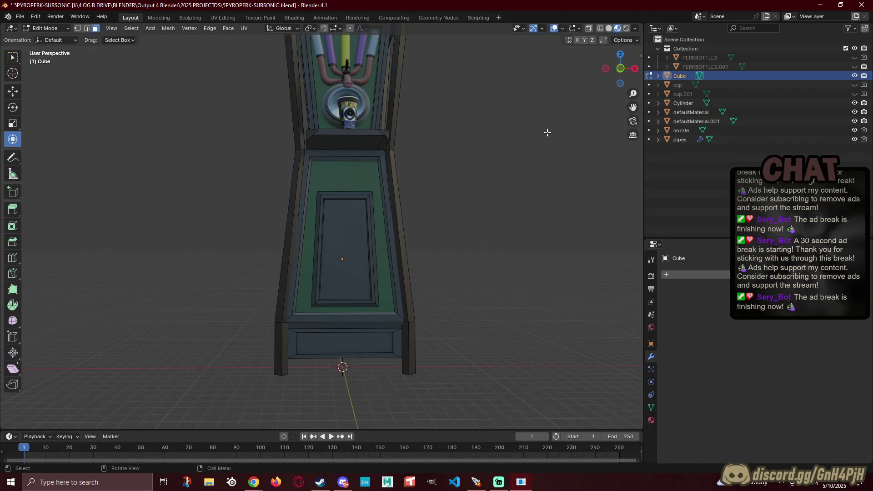
pyautogui.click(358, 240)
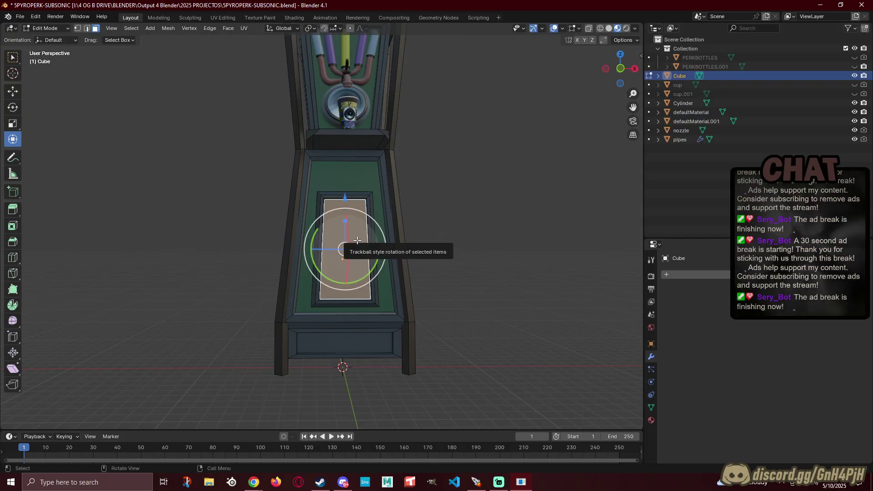
pyautogui.press('l')
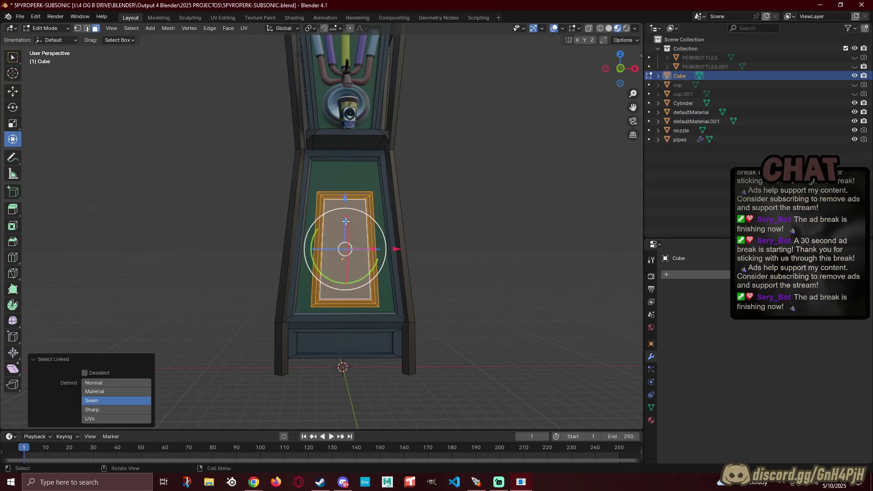
pyautogui.moveTo(345, 221); pyautogui.dragTo(344, 235)
pyautogui.moveTo(343, 200); pyautogui.dragTo(338, 185)
pyautogui.click(473, 304)
# Step: Recolour the recessed front face at the machine's base by moving its UVs 0.05 m in X and 0.377 m in Y onto the SUBSONIC lettering
pyautogui.moveTo(473, 304); pyautogui.dragTo(413, 307, button='middle')
pyautogui.scroll(2, 413, 307)
pyautogui.keyDown('shift'); pyautogui.moveTo(351, 360); pyautogui.dragTo(416, 243, button='middle'); pyautogui.keyUp('shift')
pyautogui.scroll(3, 346, 293)
pyautogui.moveTo(347, 292); pyautogui.dragTo(189, 271, button='middle')
pyautogui.click(326, 271)
pyautogui.keyDown('shift'); pyautogui.click(340, 262); pyautogui.keyUp('shift')
pyautogui.keyDown('shift'); pyautogui.click(246, 295); pyautogui.keyUp('shift')
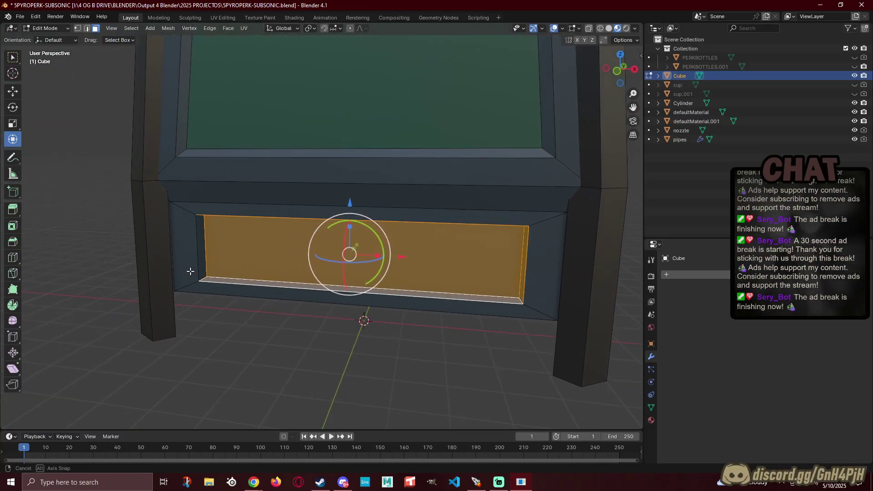
pyautogui.click(232, 253)
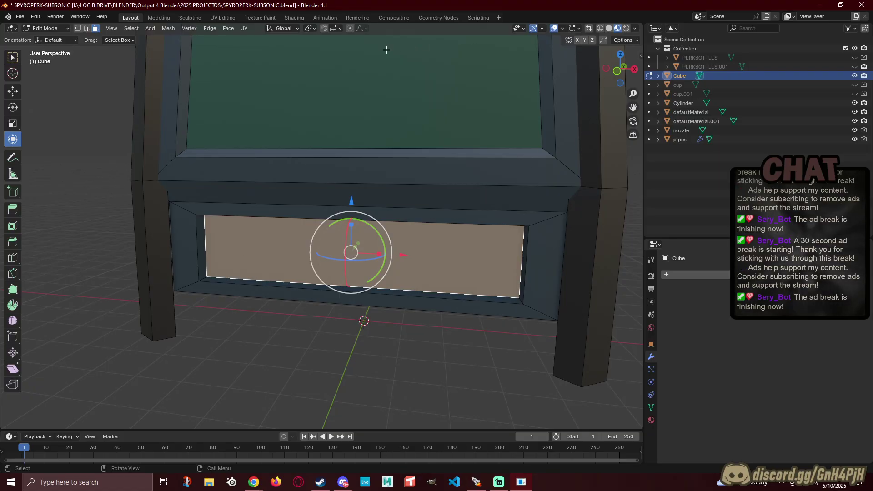
pyautogui.click(294, 18)
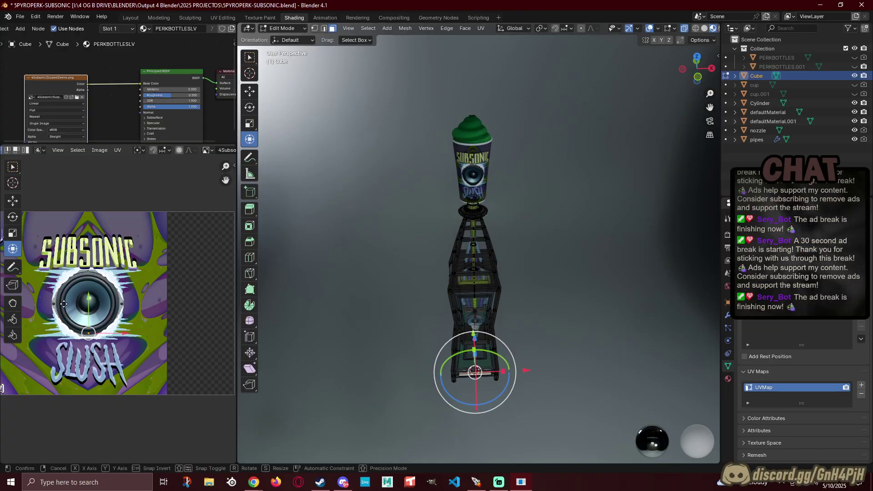
pyautogui.press('g')
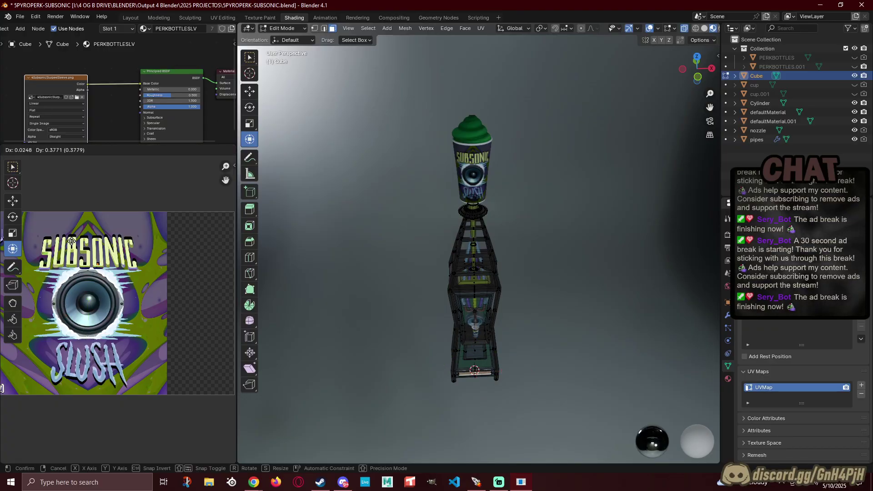
pyautogui.click(73, 241)
pyautogui.scroll(5, 33, 204)
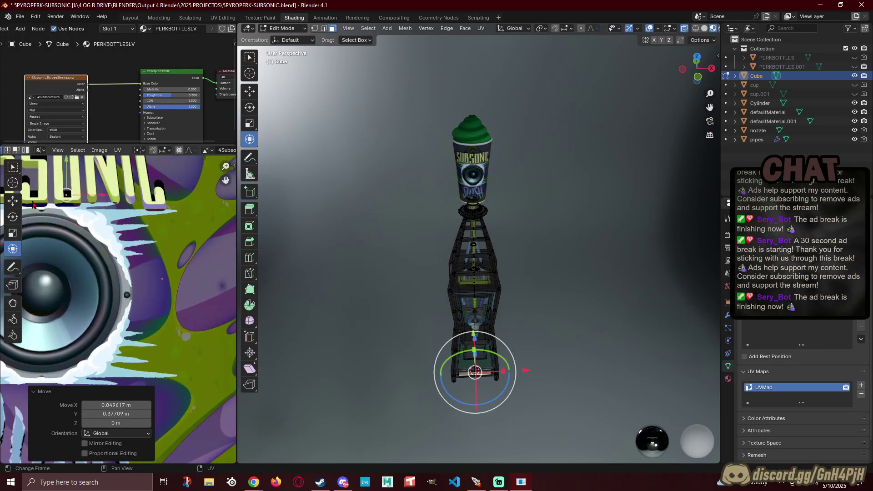
pyautogui.scroll(4, 96, 257)
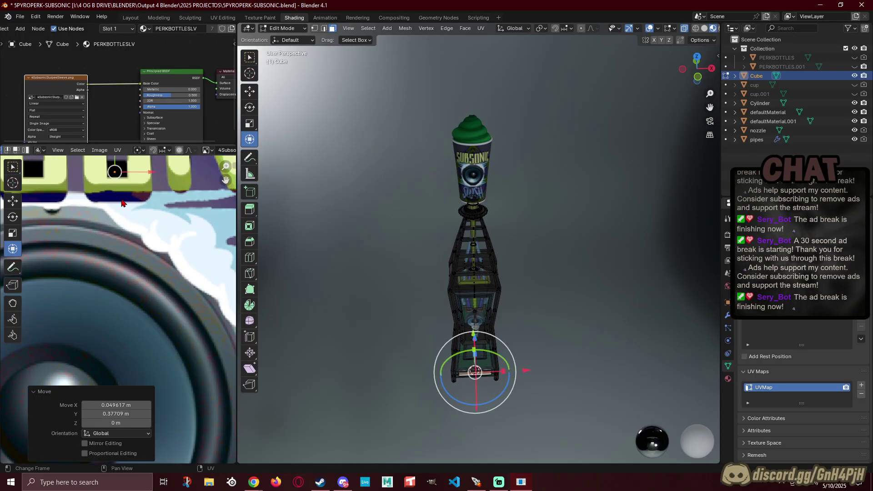
pyautogui.press('Tab')
# Step: Examine the base, front pipes, nozzle and dispenser area of the machine in the Shading workspace
pyautogui.click(347, 318)
pyautogui.moveTo(347, 318); pyautogui.dragTo(473, 321, button='middle')
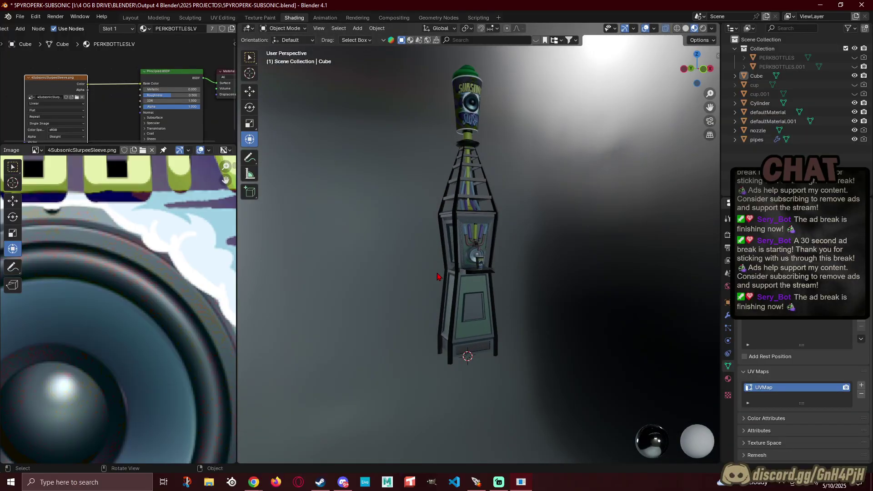
pyautogui.click(473, 321)
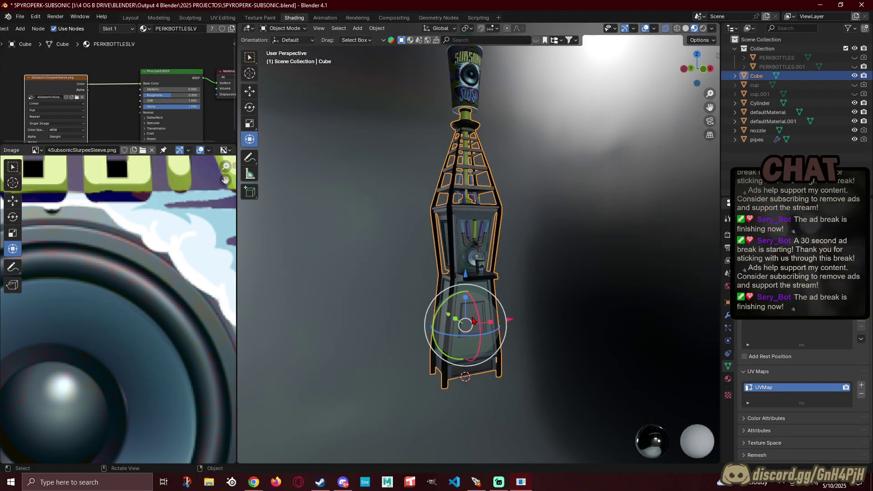
pyautogui.click(583, 302)
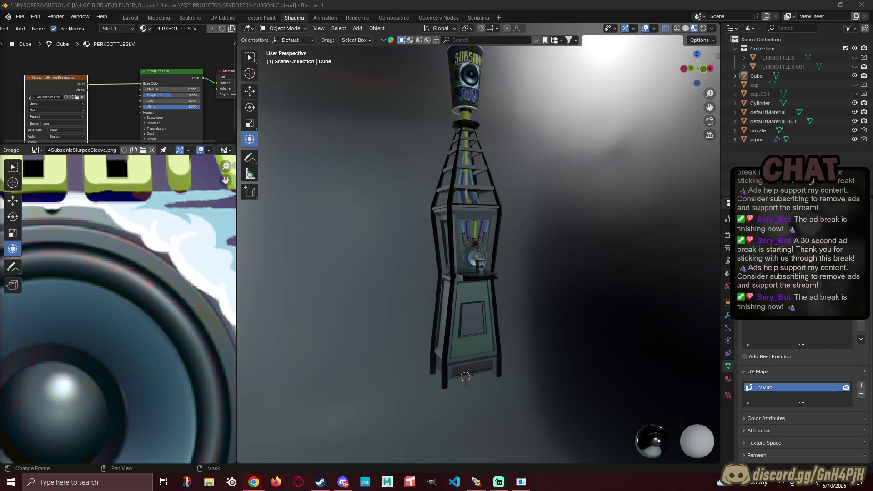
pyautogui.click(308, 4)
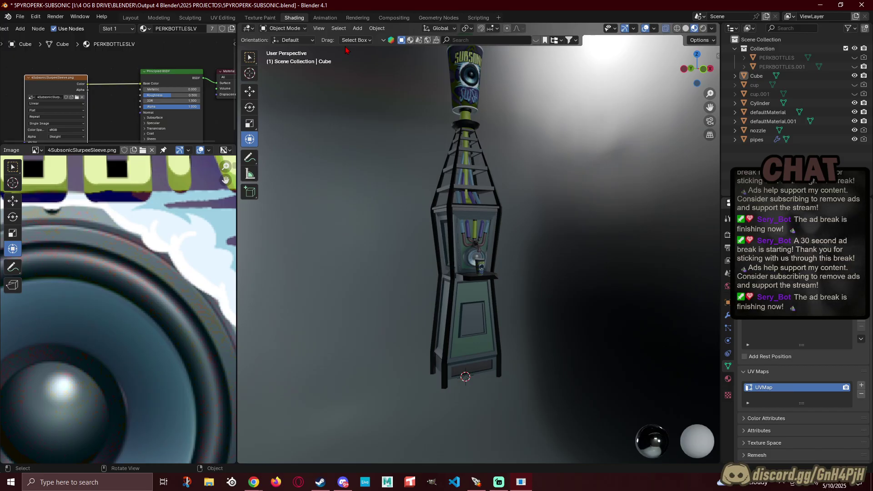
pyautogui.moveTo(420, 160); pyautogui.dragTo(408, 169, button='middle')
pyautogui.scroll(8, 408, 169)
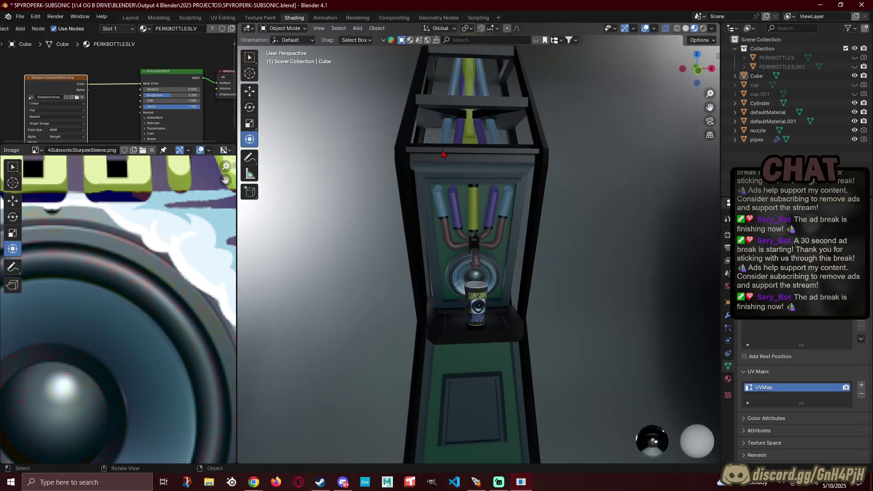
pyautogui.scroll(1, 449, 159)
pyautogui.moveTo(441, 171); pyautogui.dragTo(491, 178, button='middle')
pyautogui.scroll(4, 442, 233)
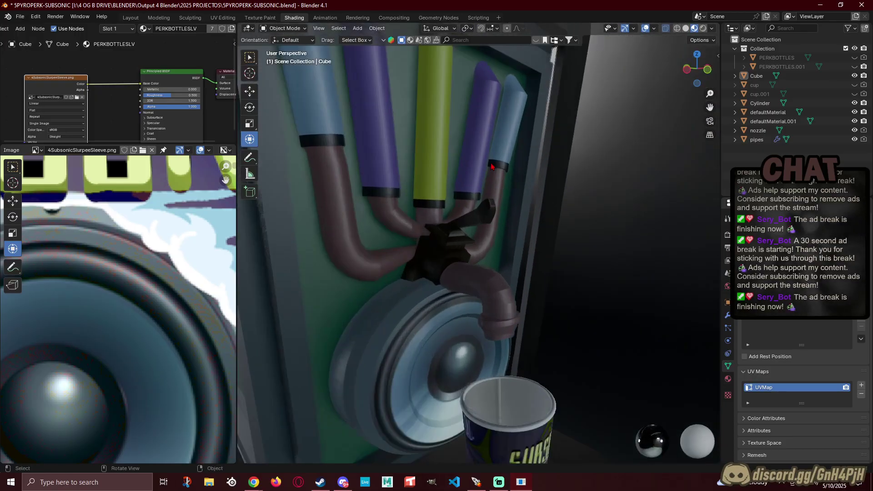
pyautogui.moveTo(442, 234); pyautogui.dragTo(466, 220, button='middle')
pyautogui.scroll(-5, 466, 220)
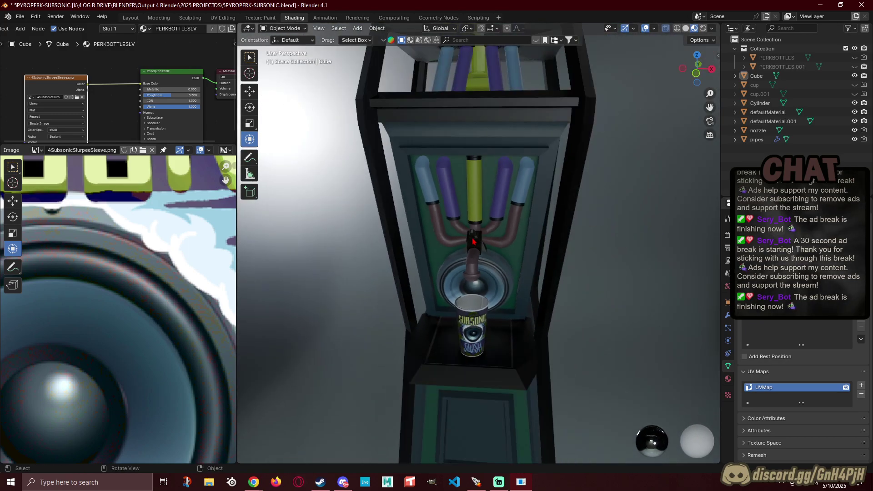
pyautogui.scroll(-3, 439, 212)
pyautogui.moveTo(432, 209); pyautogui.dragTo(444, 207, button='middle')
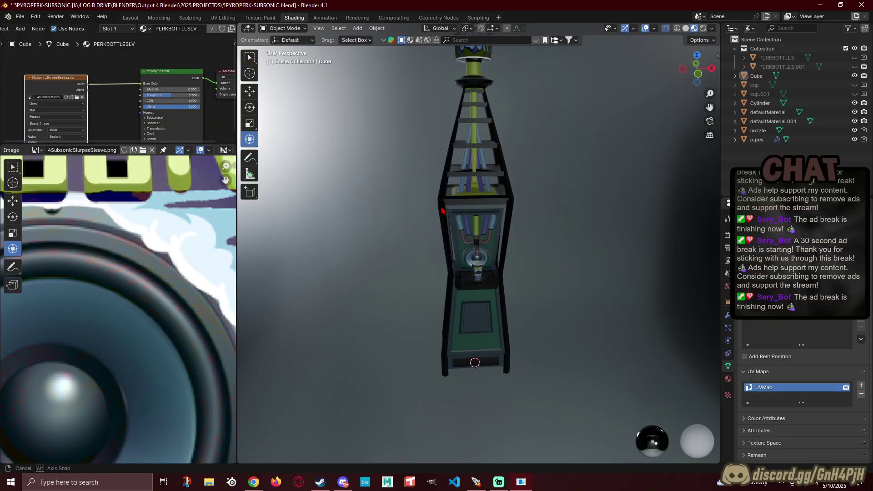
# Step: Add a 32-vertex cylinder with 1 m radius and 2 m depth, and raise it about 33.38 m into the upper frame
pyautogui.scroll(4, 445, 195)
pyautogui.keyDown('shift'); pyautogui.moveTo(466, 130); pyautogui.dragTo(482, 303, button='middle'); pyautogui.keyUp('shift')
pyautogui.moveTo(475, 236); pyautogui.dragTo(449, 211, button='middle')
pyautogui.scroll(3, 458, 209)
pyautogui.scroll(-5, 448, 210)
pyautogui.keyDown('shift'); pyautogui.moveTo(421, 269); pyautogui.dragTo(411, 234, button='middle'); pyautogui.keyUp('shift')
pyautogui.hotkey('shift', 'a')
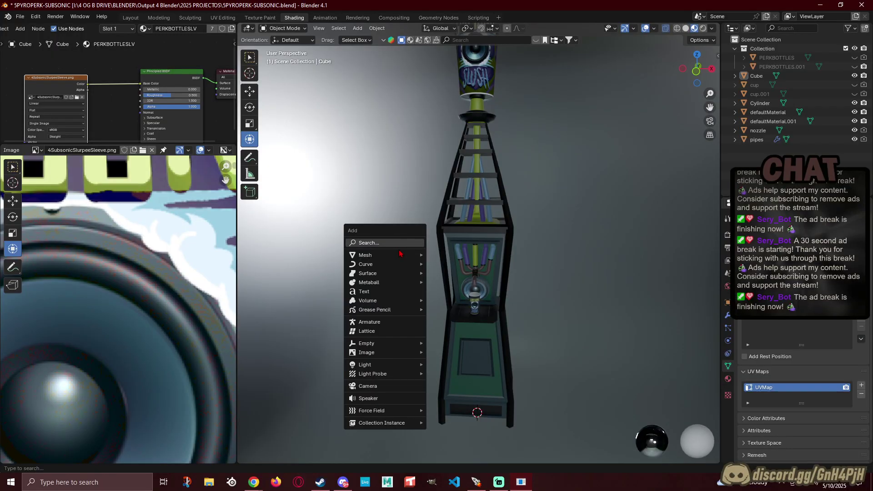
pyautogui.moveTo(389, 259)
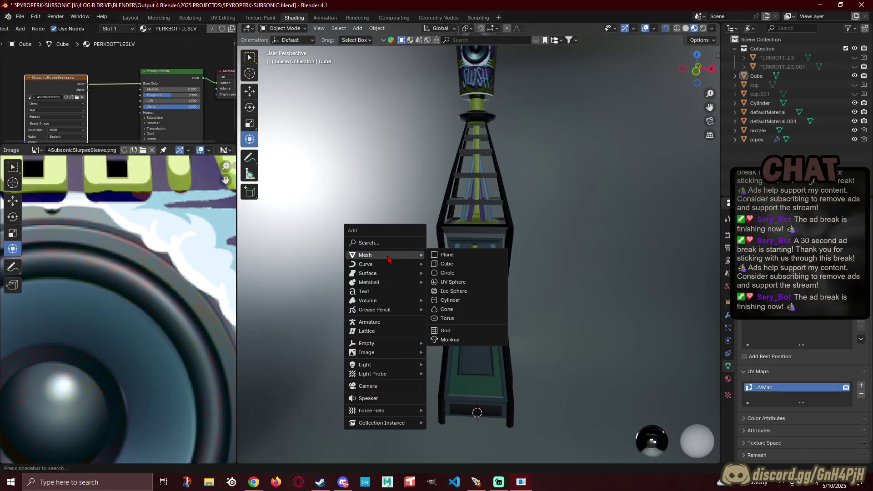
pyautogui.click(459, 302)
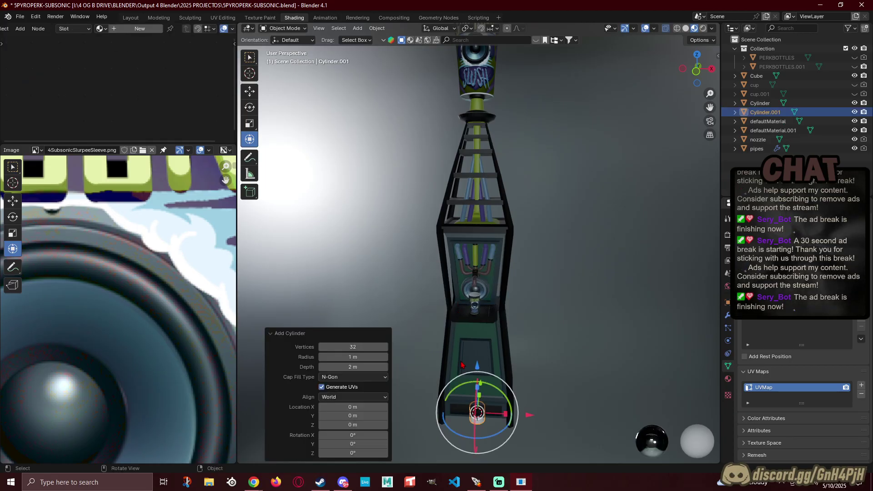
pyautogui.moveTo(478, 372); pyautogui.dragTo(524, 111)
# Step: Flatten the cylinder to 0.222 along Z and raise it about 0.26 m, plus a further 0.08 m
pyautogui.scroll(6, 514, 136)
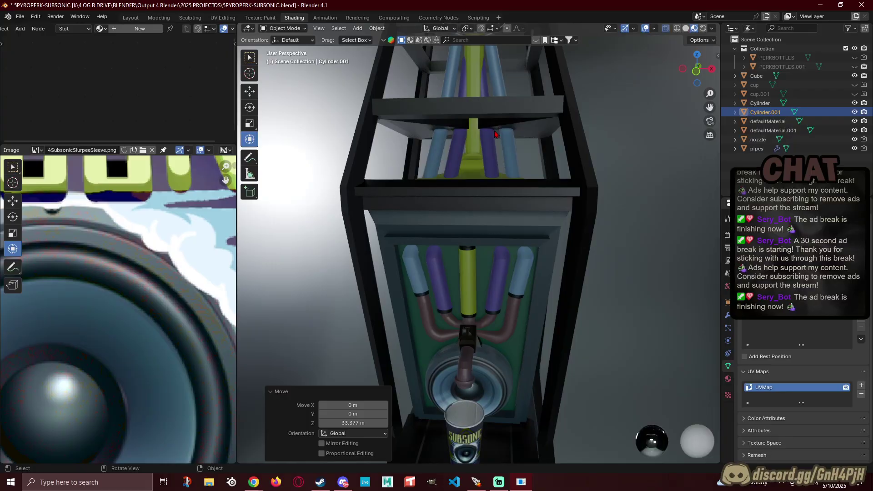
pyautogui.keyDown('shift'); pyautogui.moveTo(495, 186); pyautogui.dragTo(507, 417, button='middle'); pyautogui.keyUp('shift')
pyautogui.scroll(4, 506, 417)
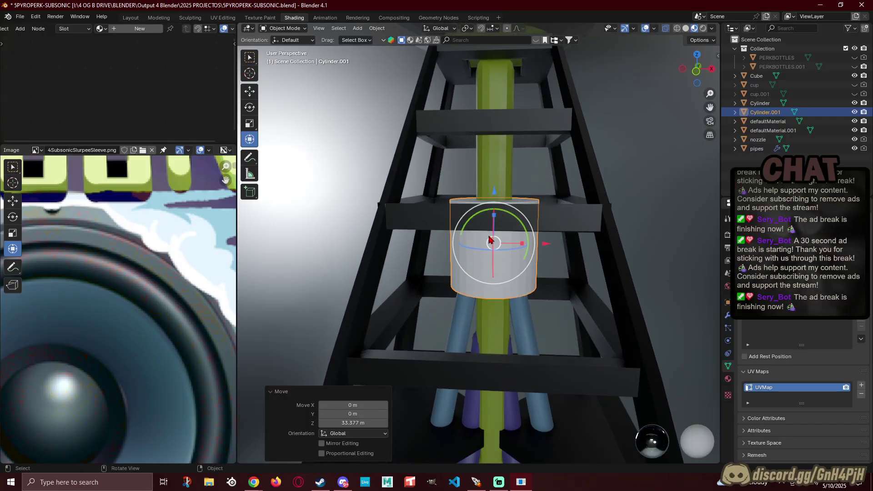
pyautogui.moveTo(493, 215); pyautogui.dragTo(498, 238)
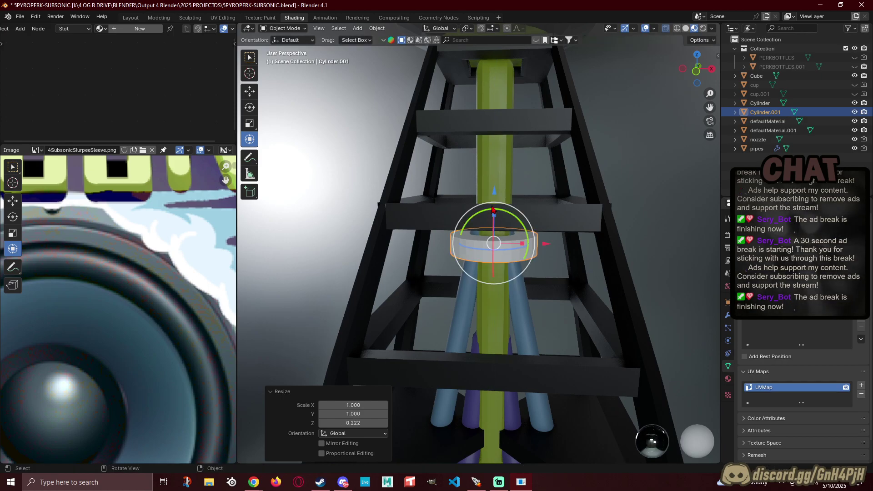
pyautogui.moveTo(497, 194); pyautogui.dragTo(497, 182)
pyautogui.moveTo(497, 182); pyautogui.dragTo(403, 181, button='middle')
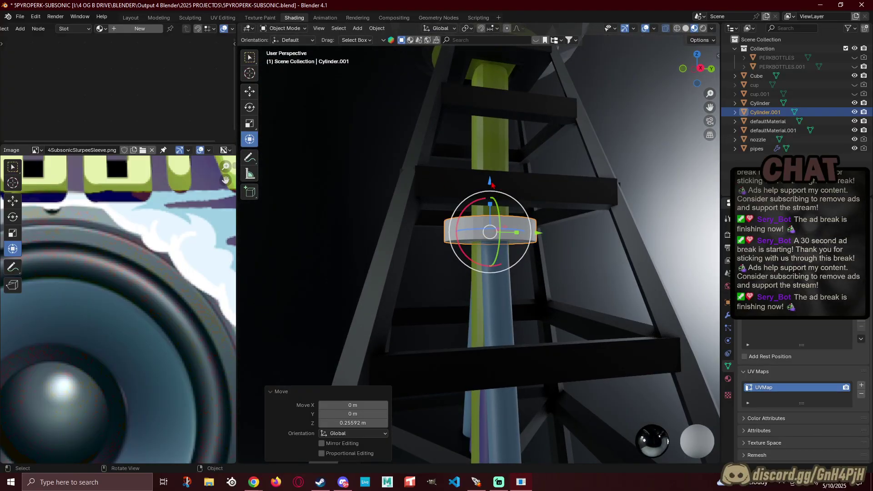
pyautogui.moveTo(492, 184); pyautogui.dragTo(492, 178)
# Step: Scale the flattened cylinder uniformly to 0.763 and lower it around the converging pipes as a collar
pyautogui.press('s')
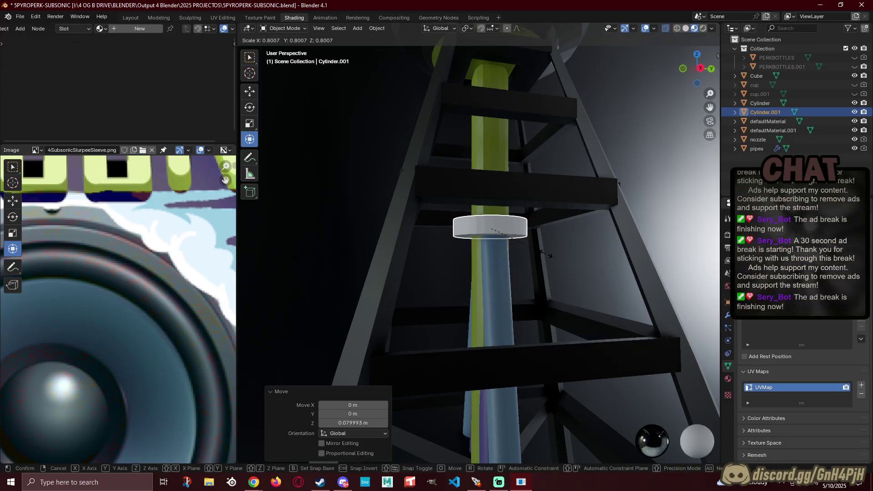
pyautogui.click(548, 254)
pyautogui.moveTo(548, 255); pyautogui.dragTo(511, 198, button='middle')
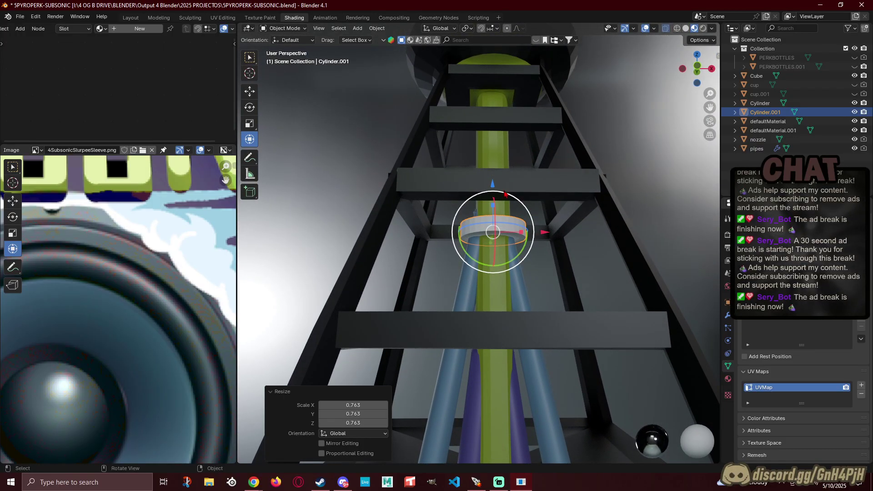
pyautogui.moveTo(494, 189); pyautogui.dragTo(505, 230)
pyautogui.moveTo(504, 229); pyautogui.dragTo(513, 257, button='middle')
pyautogui.click(636, 276)
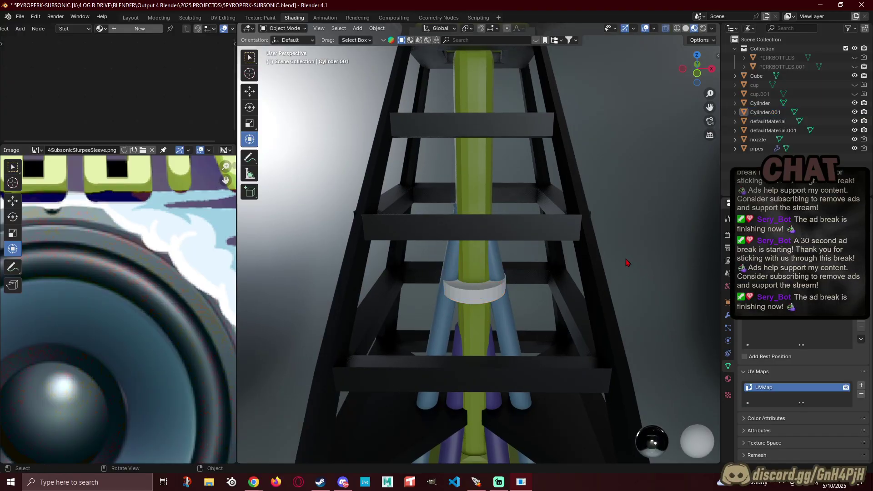
# Step: Inspect the converging pipes, collar and frame crossbars from the front orthographic view
pyautogui.scroll(2, 627, 261)
pyautogui.click(457, 250)
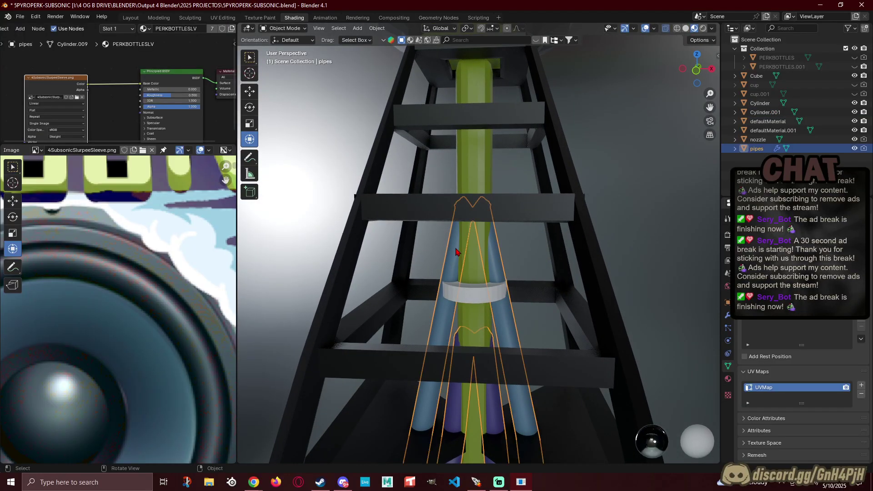
pyautogui.moveTo(461, 253); pyautogui.dragTo(472, 218, button='middle')
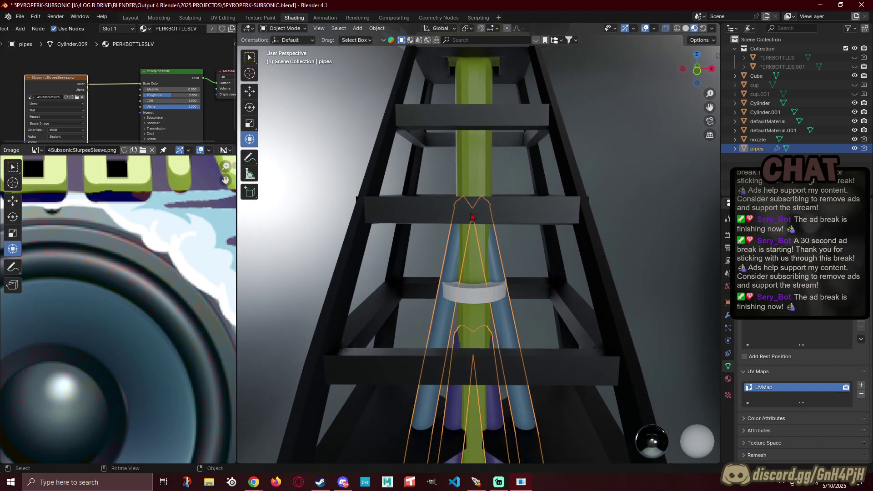
pyautogui.click(697, 71)
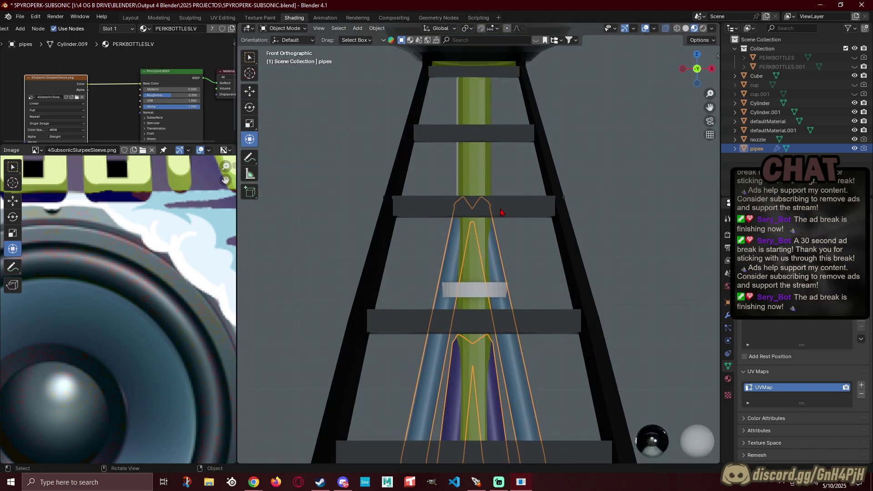
pyautogui.click(538, 265)
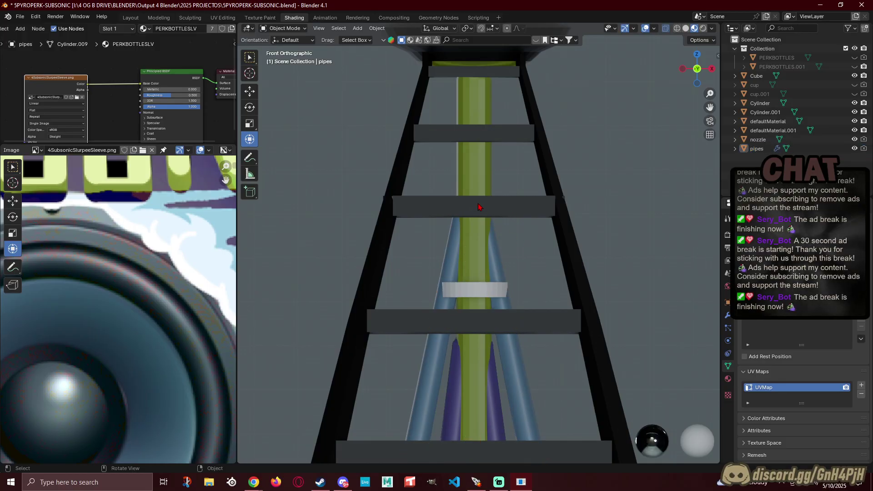
pyautogui.click(473, 188)
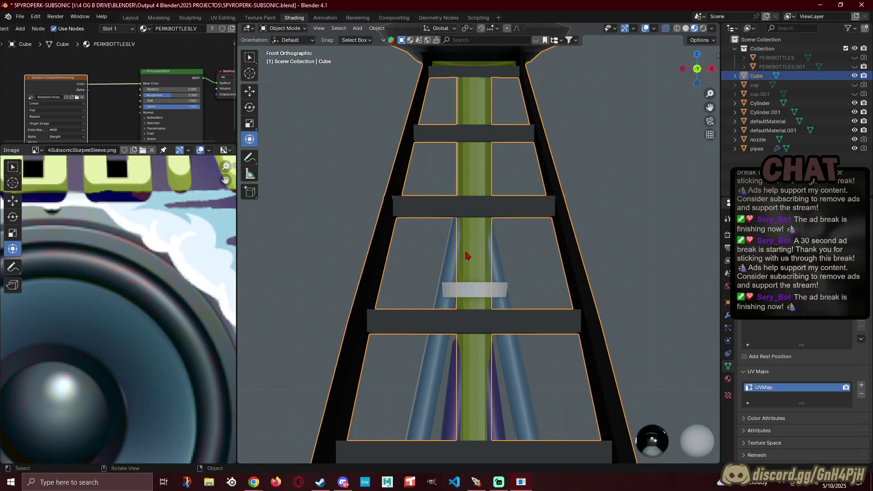
pyautogui.click(501, 267)
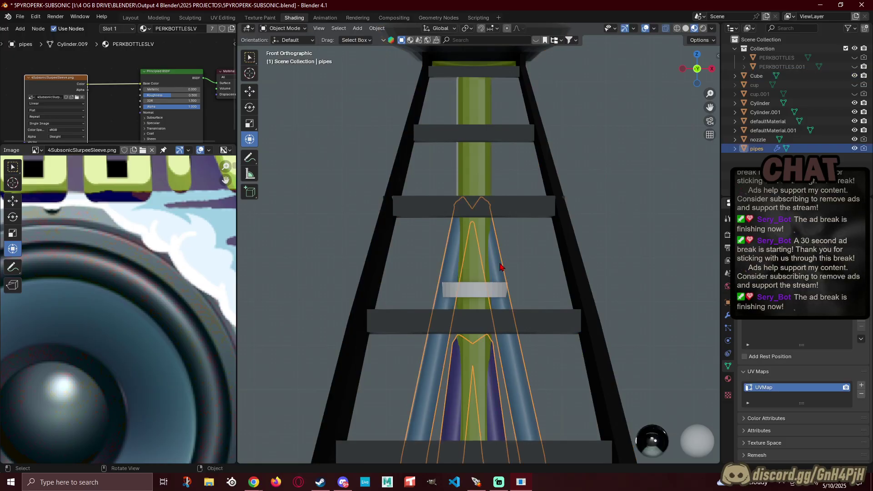
pyautogui.click(255, 93)
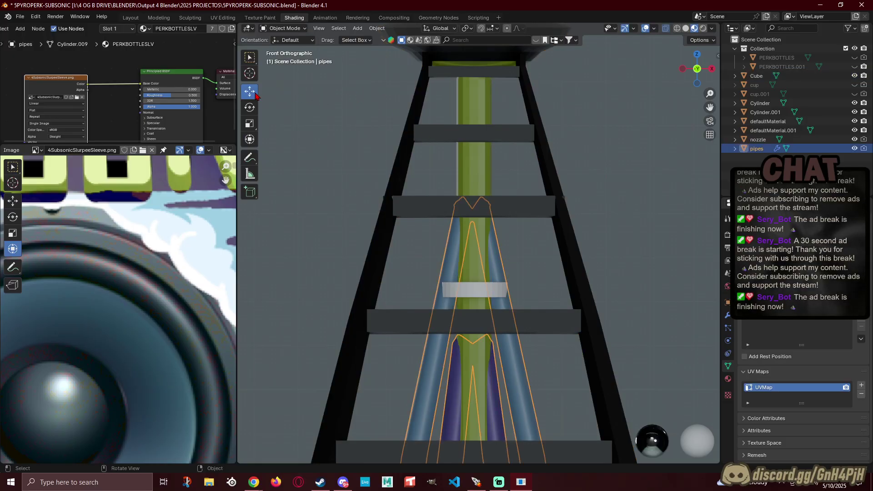
pyautogui.scroll(-5, 482, 318)
pyautogui.keyDown('shift'); pyautogui.moveTo(502, 337); pyautogui.dragTo(493, 270, button='middle'); pyautogui.keyUp('shift')
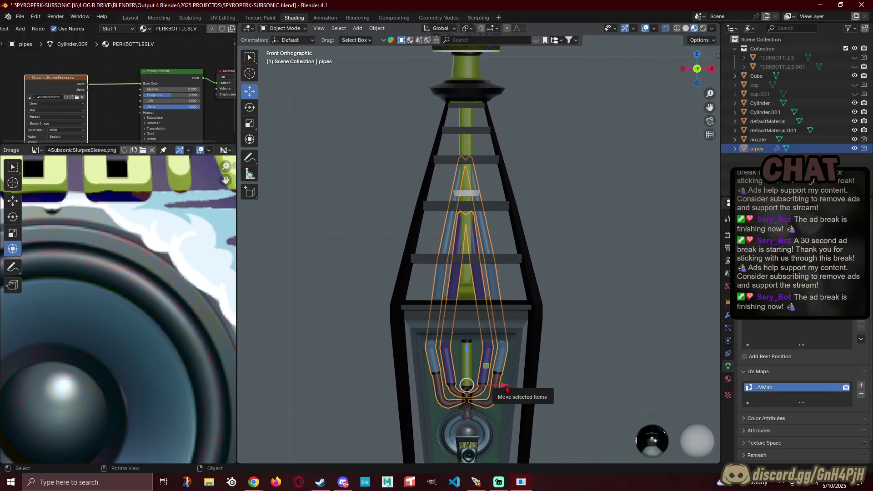
pyautogui.moveTo(507, 387); pyautogui.dragTo(507, 385)
pyautogui.click(575, 193)
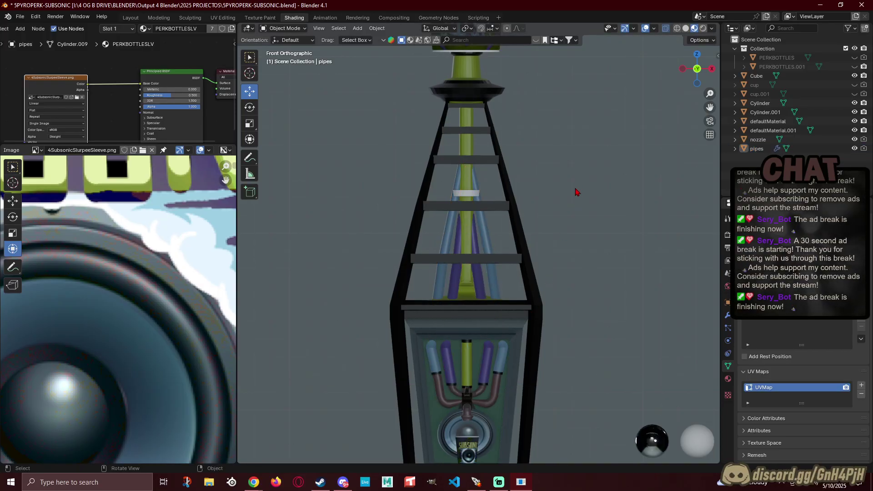
pyautogui.scroll(5, 500, 156)
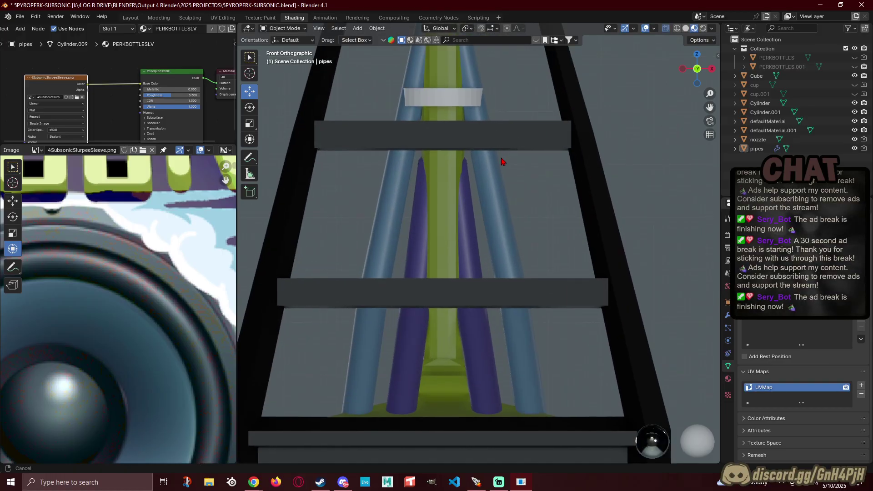
pyautogui.keyDown('shift'); pyautogui.moveTo(515, 234); pyautogui.dragTo(516, 292, button='middle'); pyautogui.keyUp('shift')
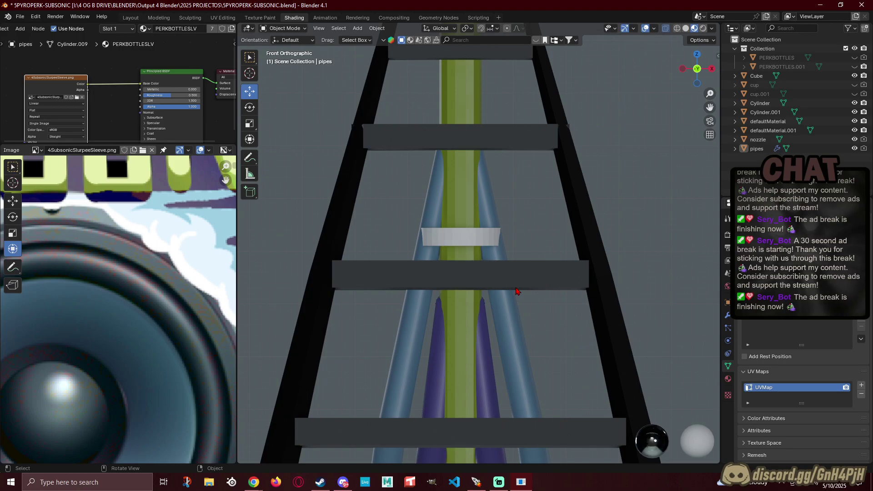
pyautogui.click(516, 291)
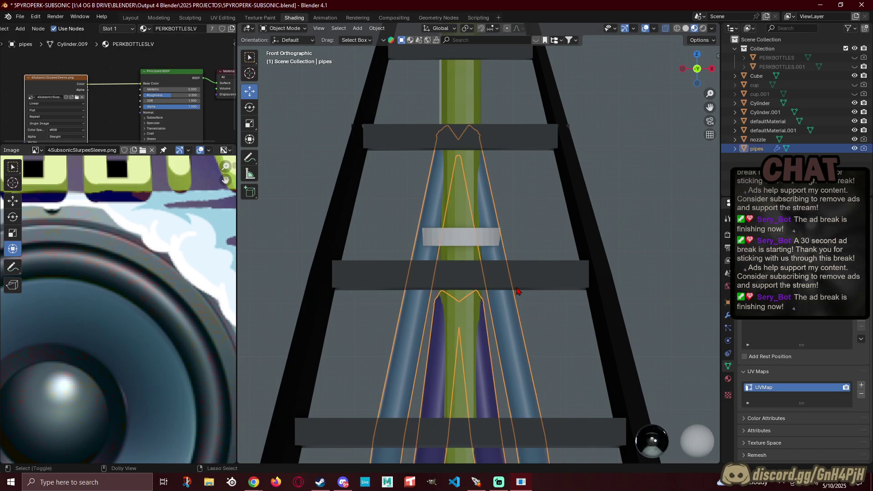
pyautogui.hotkey('ctrl', 'z')
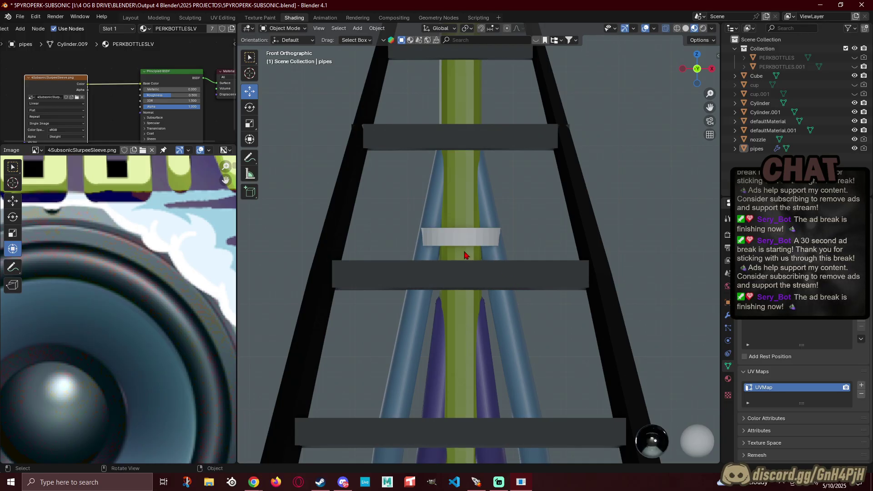
pyautogui.scroll(-3, 465, 250)
pyautogui.click(494, 301)
pyautogui.keyDown('shift'); pyautogui.moveTo(494, 301); pyautogui.dragTo(492, 172, button='middle'); pyautogui.keyUp('shift')
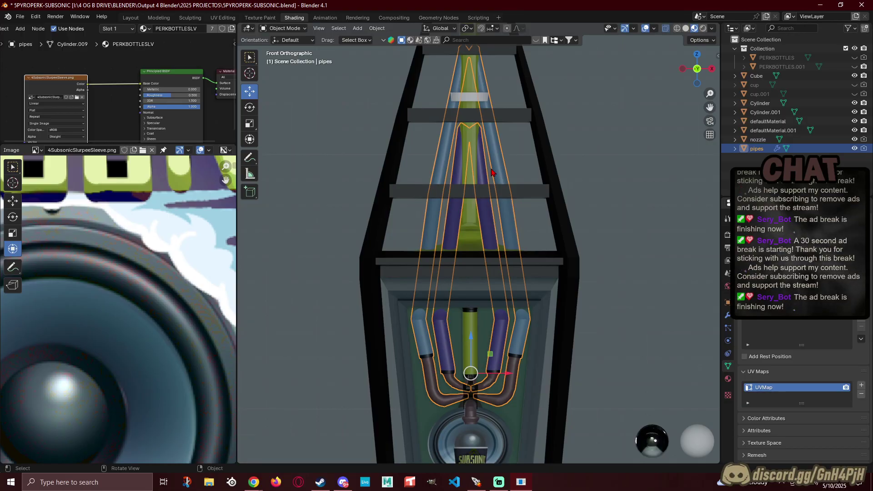
pyautogui.click(621, 310)
pyautogui.keyDown('shift'); pyautogui.moveTo(610, 345); pyautogui.dragTo(610, 311, button='middle'); pyautogui.keyUp('shift')
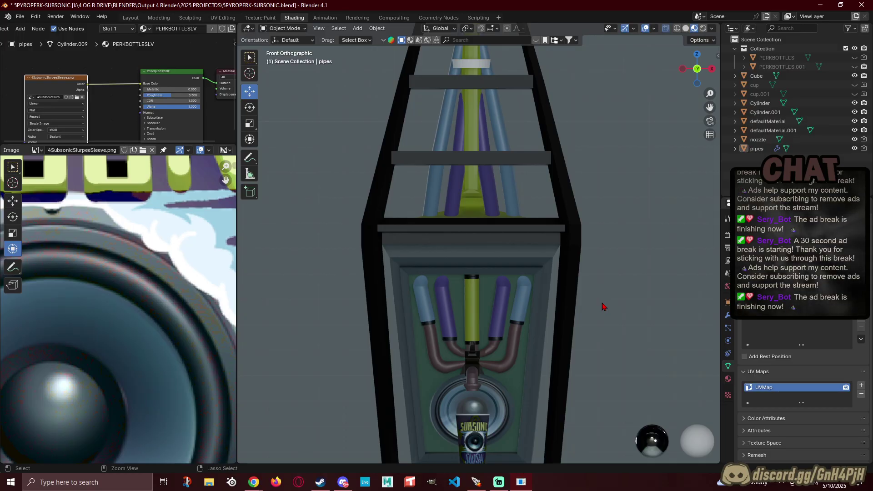
pyautogui.hotkey('ctrl', 'z')
pyautogui.hotkey('ctrl', 'shift', 'z')
pyautogui.hotkey('ctrl', 'z')
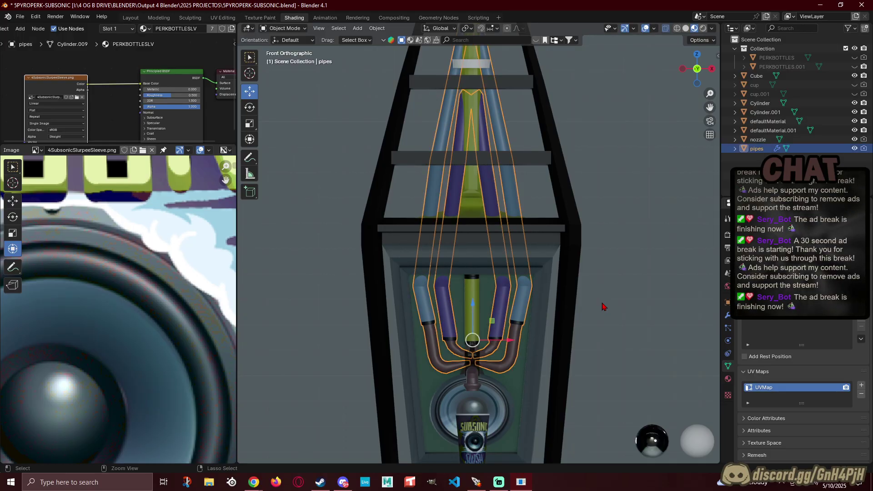
pyautogui.hotkey('ctrl', 'z')
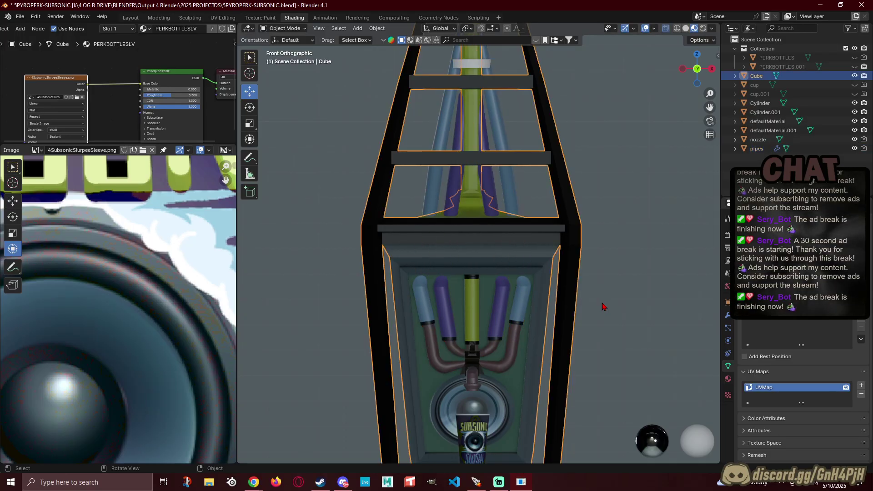
# Step: Raise the collar about 1.77 m along Z to the crossbar where the outer pipes converge
pyautogui.click(608, 188)
pyautogui.keyDown('shift'); pyautogui.moveTo(608, 186); pyautogui.dragTo(596, 278, button='middle'); pyautogui.keyUp('shift')
pyautogui.scroll(-1, 552, 217)
pyautogui.scroll(4, 505, 190)
pyautogui.keyDown('shift'); pyautogui.moveTo(485, 181); pyautogui.dragTo(493, 218, button='middle'); pyautogui.keyUp('shift')
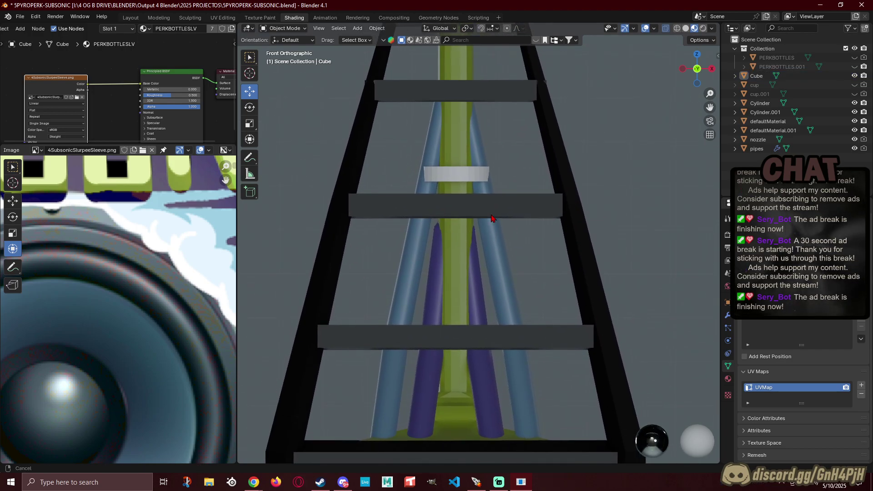
pyautogui.click(467, 178)
pyautogui.moveTo(456, 145); pyautogui.dragTo(460, 65)
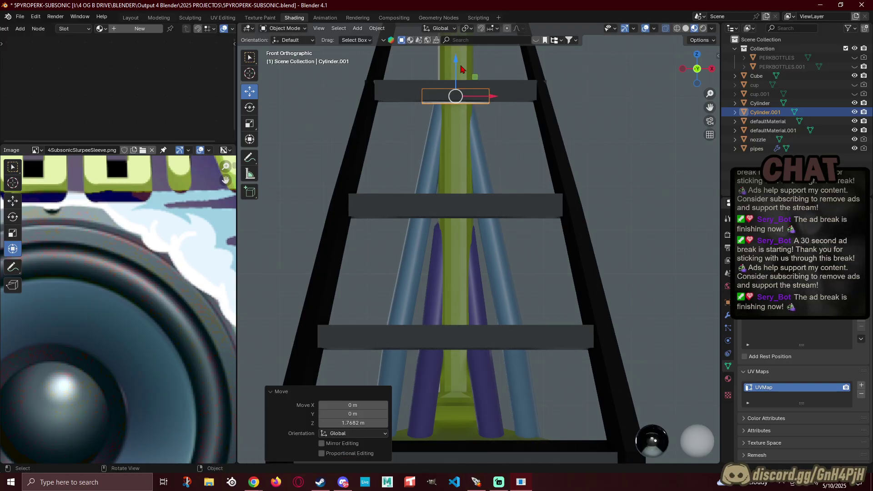
# Step: Stretch the collar to 2.952 along Z and raise it about 0.16 m
pyautogui.click(249, 138)
pyautogui.moveTo(457, 69); pyautogui.dragTo(456, 46)
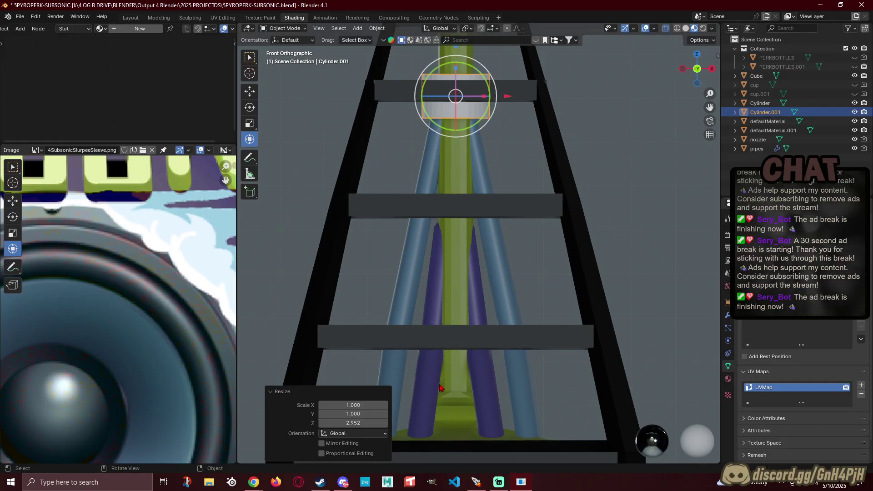
pyautogui.scroll(-2, 475, 91)
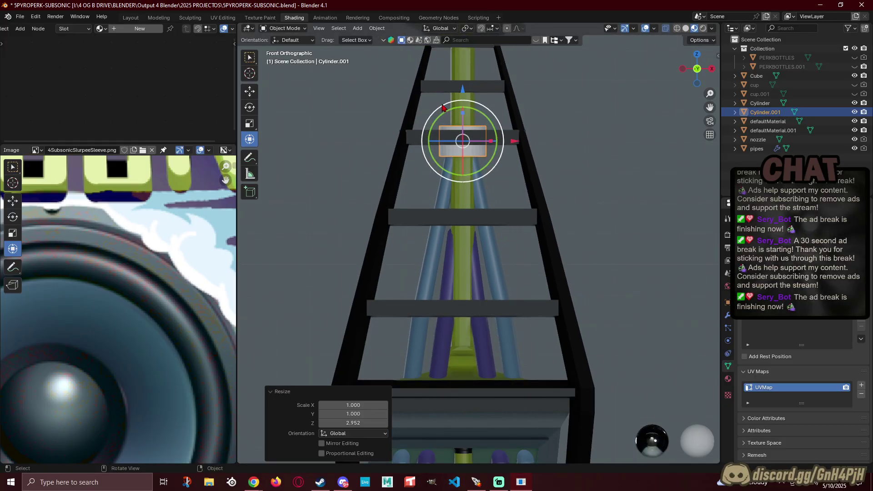
pyautogui.moveTo(463, 90); pyautogui.dragTo(460, 83)
# Step: Duplicate the collar in place and lower the copy about 3.33 m along Z around the pipes
pyautogui.hotkey('shift', 'd')
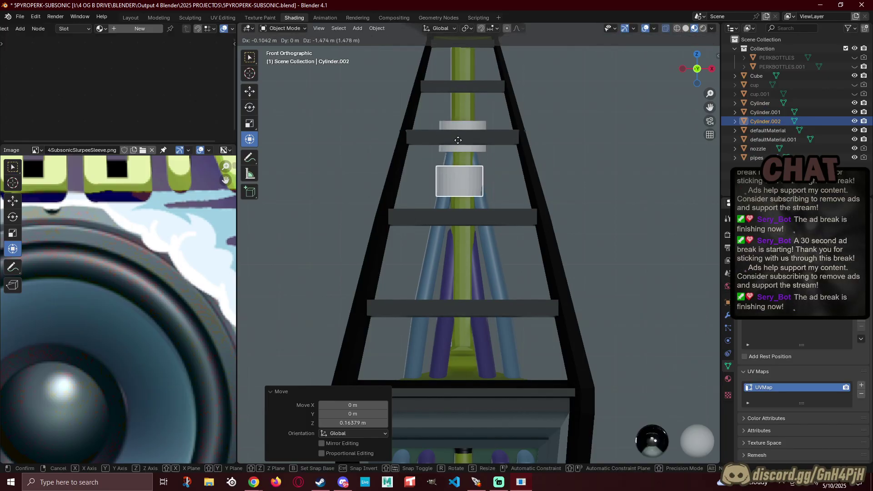
pyautogui.rightClick(457, 164)
pyautogui.moveTo(415, 202); pyautogui.dragTo(511, 208, button='middle')
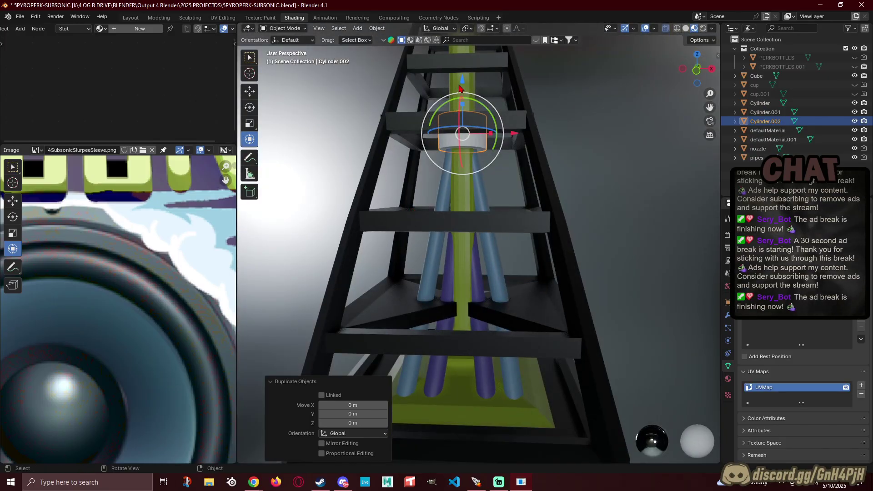
pyautogui.moveTo(462, 84); pyautogui.dragTo(457, 187)
pyautogui.moveTo(445, 233)
pyautogui.mouseDown(button='middle')
pyautogui.moveTo(448, 214)
pyautogui.moveTo(448, 231)
pyautogui.mouseUp(button='middle')
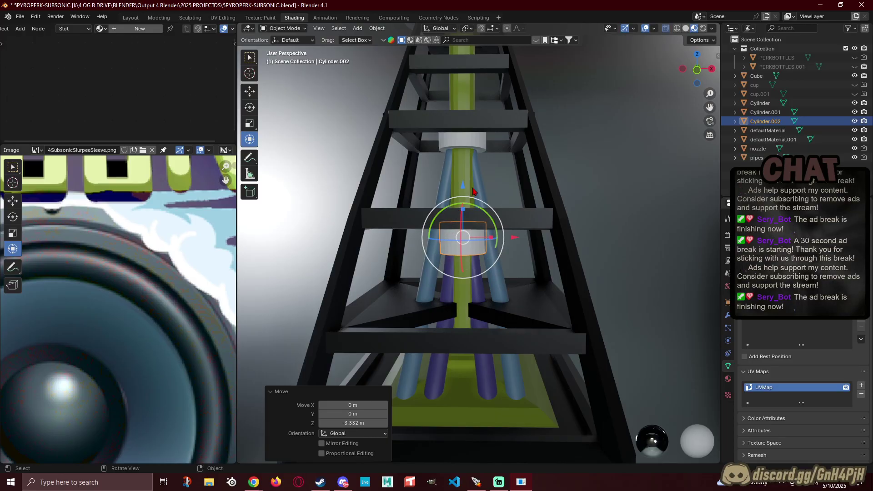
# Step: Widen the copied collar to 2.002 along X, raise it about 0.56 m, and lower it about 0.22 m in front view
pyautogui.moveTo(492, 240); pyautogui.dragTo(518, 237)
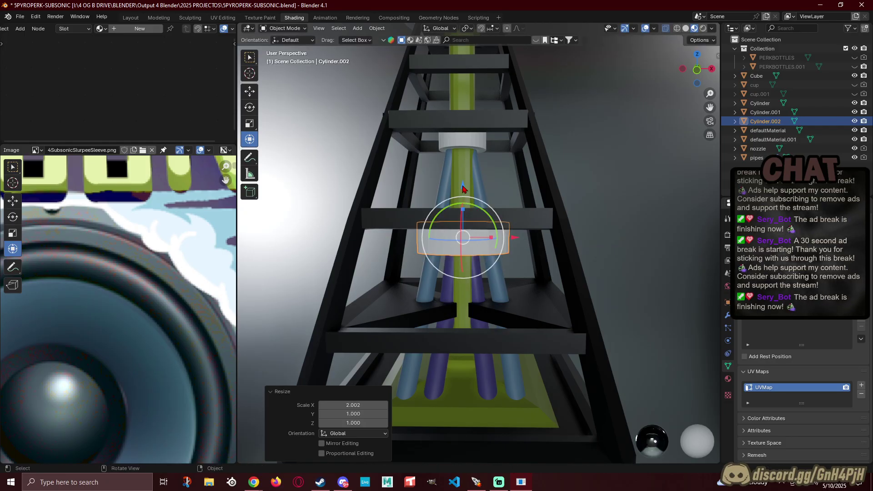
pyautogui.moveTo(468, 184); pyautogui.dragTo(469, 167)
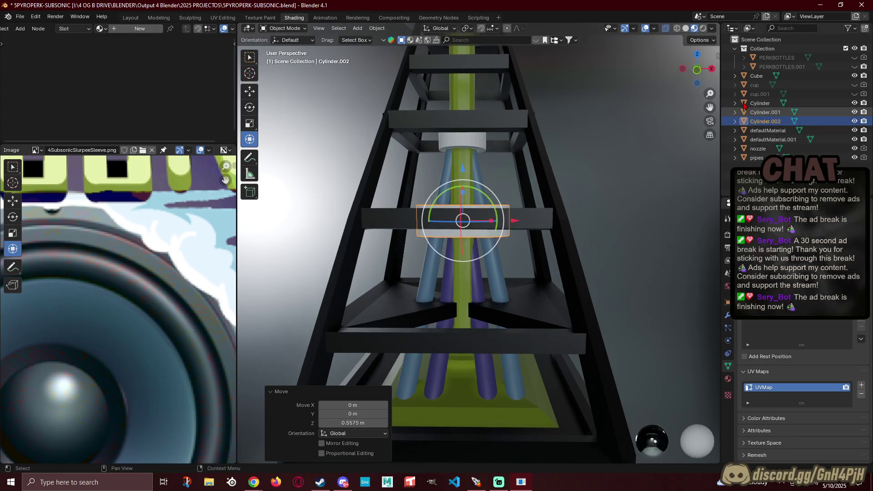
pyautogui.click(698, 70)
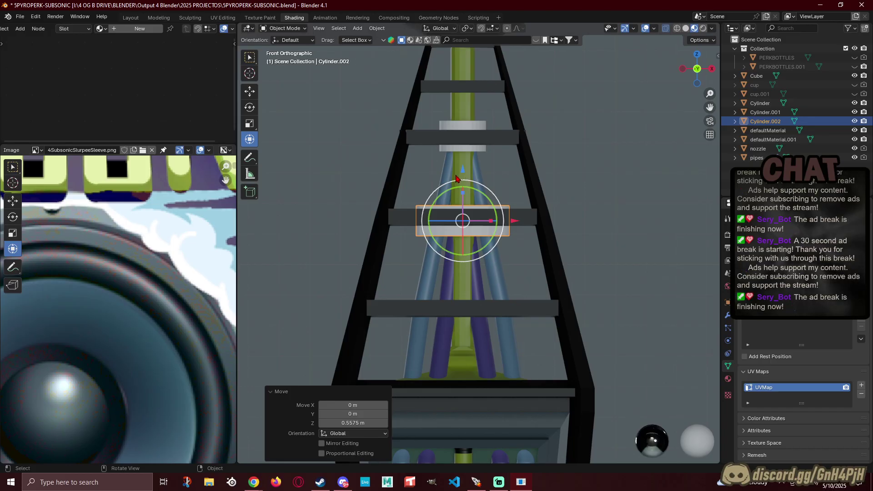
pyautogui.moveTo(463, 174); pyautogui.dragTo(434, 177)
pyautogui.click(434, 177)
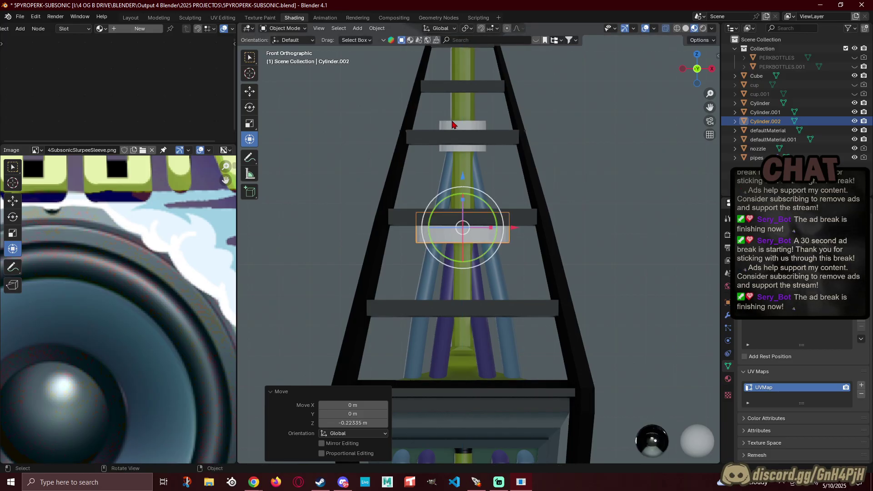
# Step: Lower the narrow upper collar slightly so that it emerges below its crossbar, like the wide one
pyautogui.click(453, 131)
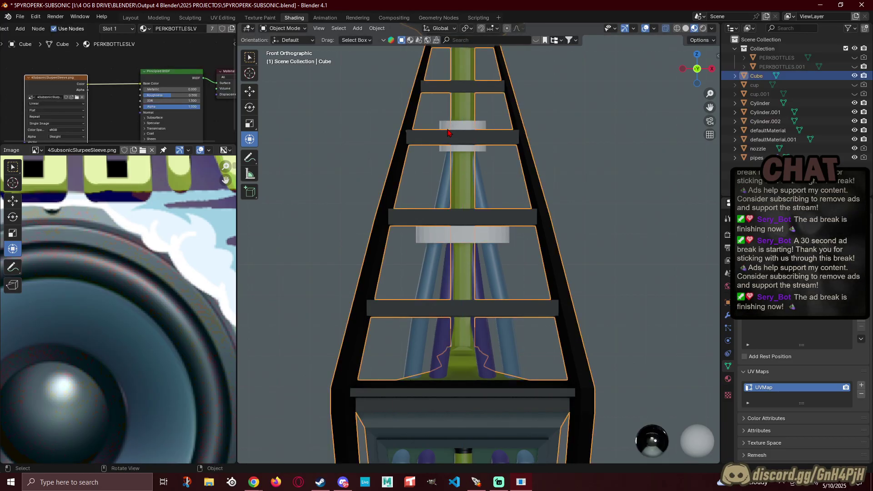
pyautogui.click(445, 128)
pyautogui.moveTo(464, 85); pyautogui.dragTo(464, 97)
pyautogui.keyDown('shift'); pyautogui.click(484, 238); pyautogui.keyUp('shift')
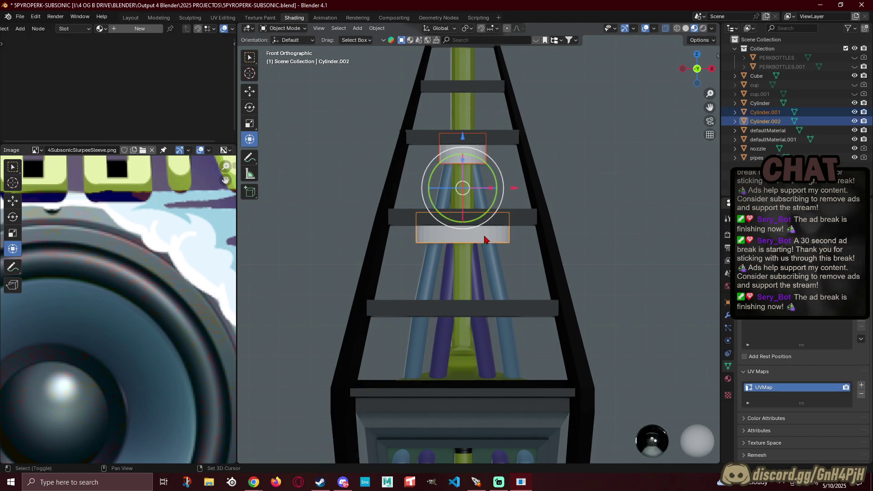
pyautogui.click(642, 196)
# Step: Duplicate the wide collar in place and lower the copy about 2.65 m to the next crossbar down
pyautogui.scroll(-4, 644, 208)
pyautogui.moveTo(589, 288)
pyautogui.mouseDown(button='middle')
pyautogui.moveTo(593, 144)
pyautogui.moveTo(572, 260)
pyautogui.moveTo(480, 275)
pyautogui.moveTo(473, 288)
pyautogui.moveTo(579, 275)
pyautogui.moveTo(579, 310)
pyautogui.moveTo(586, 291)
pyautogui.mouseUp(button='middle')
pyautogui.click(471, 246)
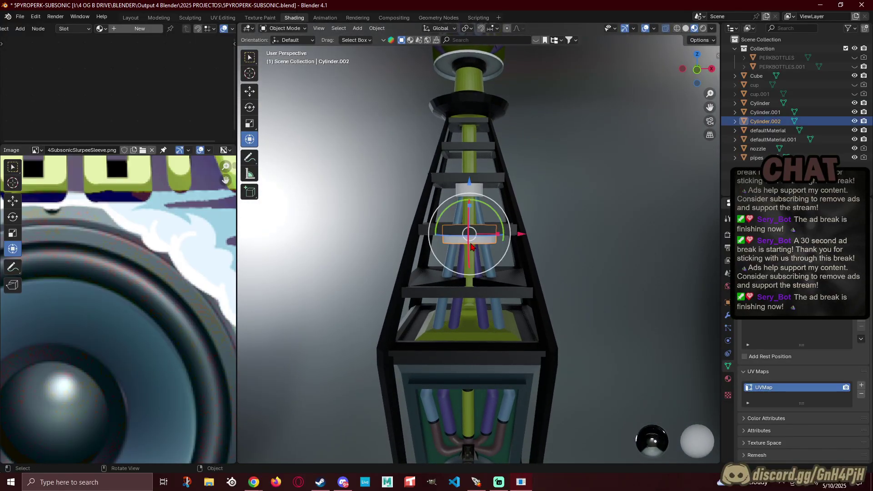
pyautogui.hotkey('shift', 'd')
pyautogui.rightClick(431, 286)
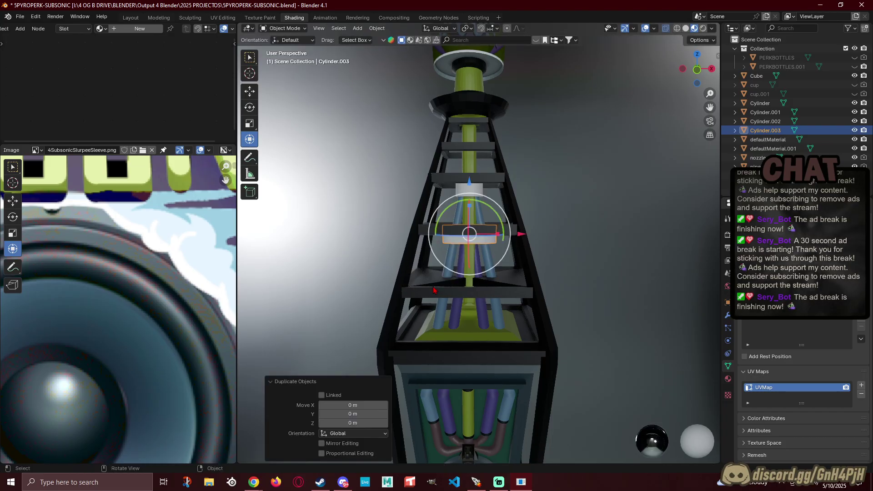
pyautogui.moveTo(470, 190); pyautogui.dragTo(470, 236)
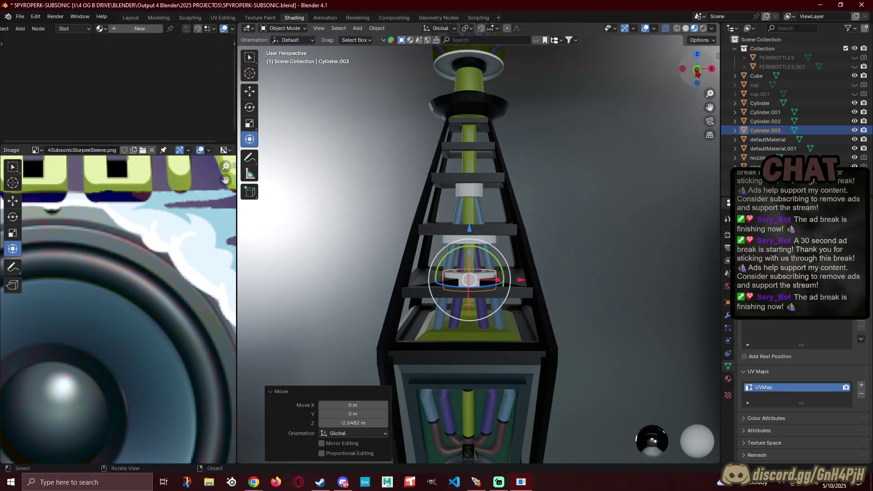
pyautogui.click(696, 74)
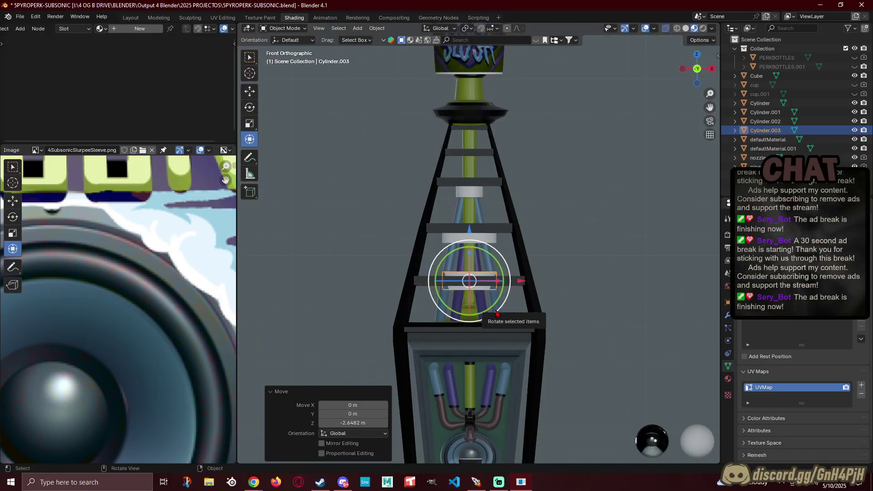
pyautogui.scroll(3, 498, 313)
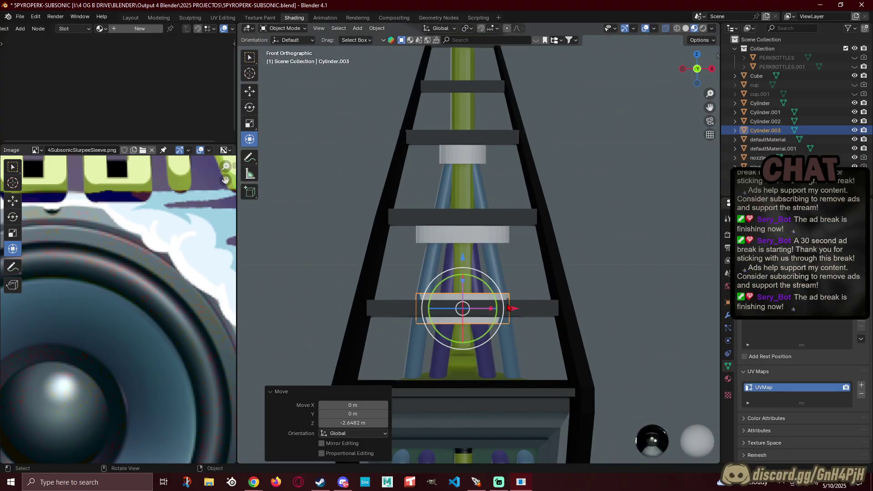
# Step: Widen the lowest collar to about 1.238 along X and nudge it sideways along X to centre it on the pipes
pyautogui.moveTo(492, 308); pyautogui.dragTo(498, 310)
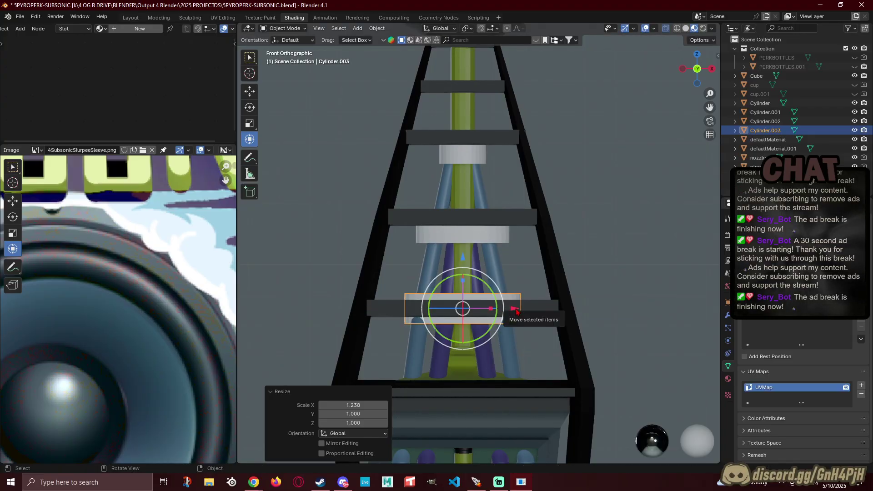
pyautogui.moveTo(514, 311); pyautogui.dragTo(512, 309)
pyautogui.click(665, 308)
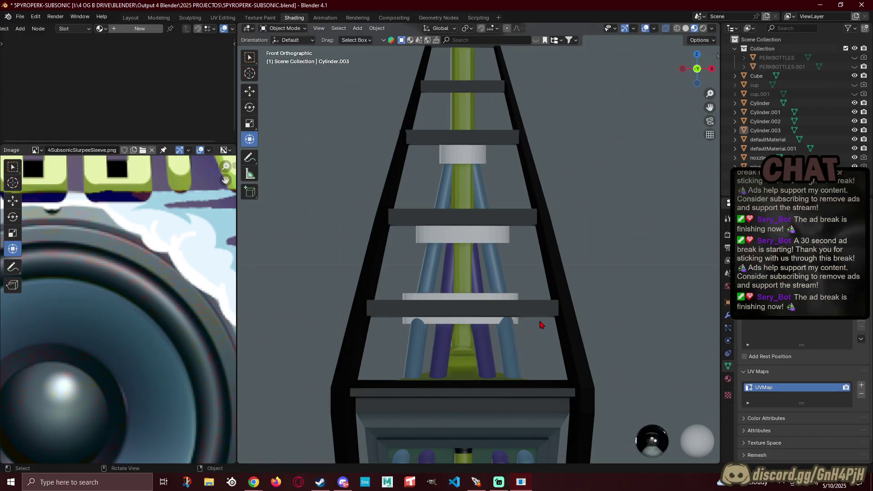
pyautogui.click(464, 325)
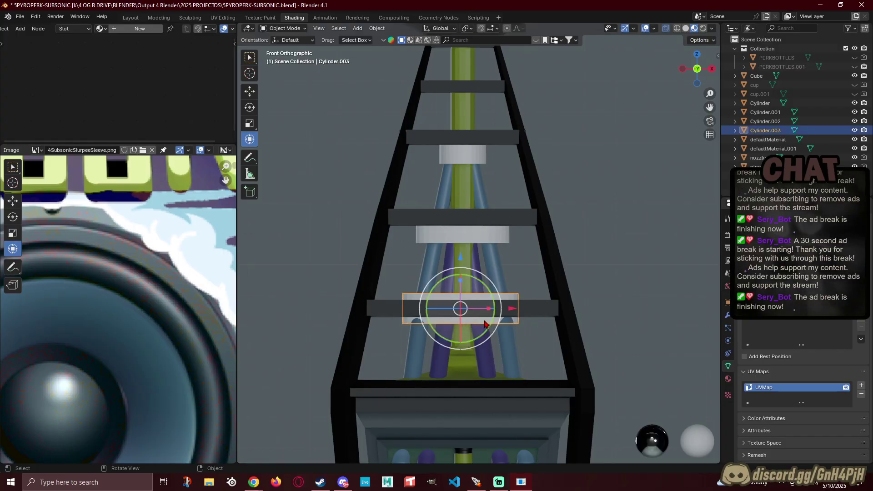
pyautogui.moveTo(513, 310); pyautogui.dragTo(515, 309)
pyautogui.moveTo(514, 309); pyautogui.dragTo(515, 309)
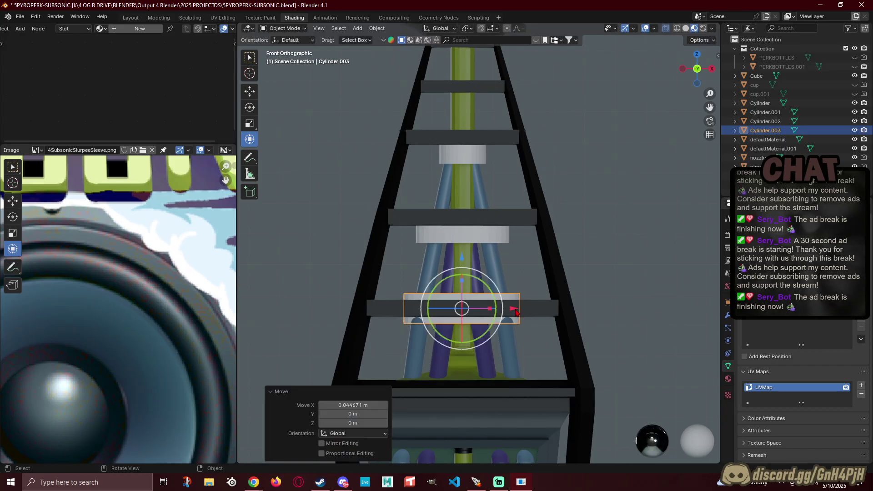
# Step: Tilt the lowest collar slightly to follow the slanted pipes and shift it a little along Y
pyautogui.moveTo(619, 318); pyautogui.dragTo(526, 309, button='middle')
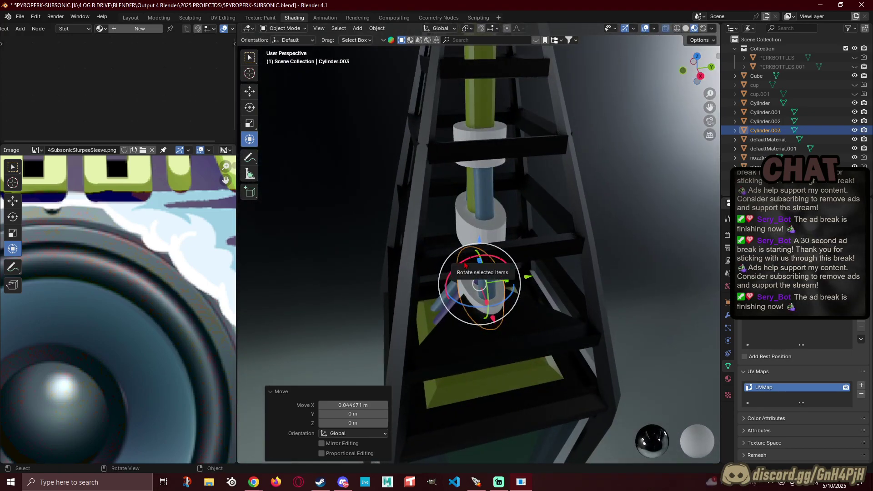
pyautogui.moveTo(463, 268); pyautogui.dragTo(469, 266)
pyautogui.click(621, 286)
pyautogui.moveTo(621, 286); pyautogui.dragTo(591, 282, button='middle')
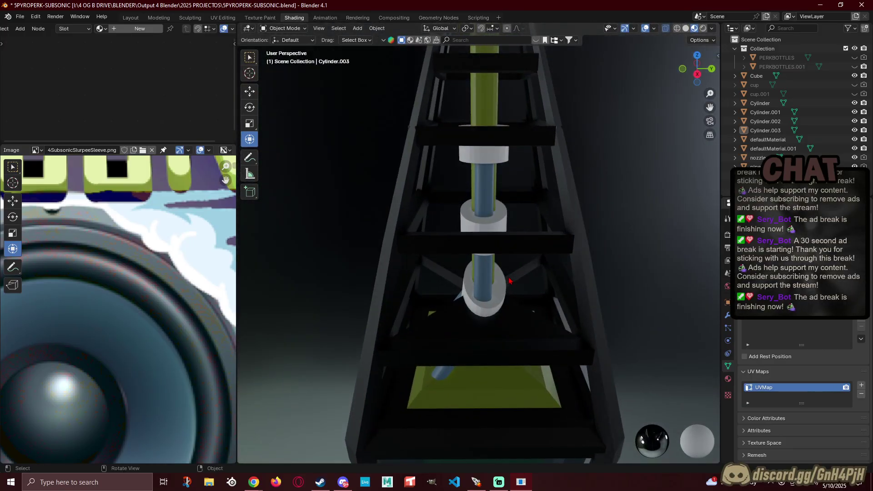
pyautogui.click(499, 293)
pyautogui.moveTo(538, 294); pyautogui.dragTo(535, 292)
pyautogui.click(658, 268)
# Step: Move the lowest collar about -0.13 m along Y, and fine-tune its tilt and Y position around the pipes
pyautogui.moveTo(556, 358); pyautogui.dragTo(514, 309, button='middle')
pyautogui.click(498, 326)
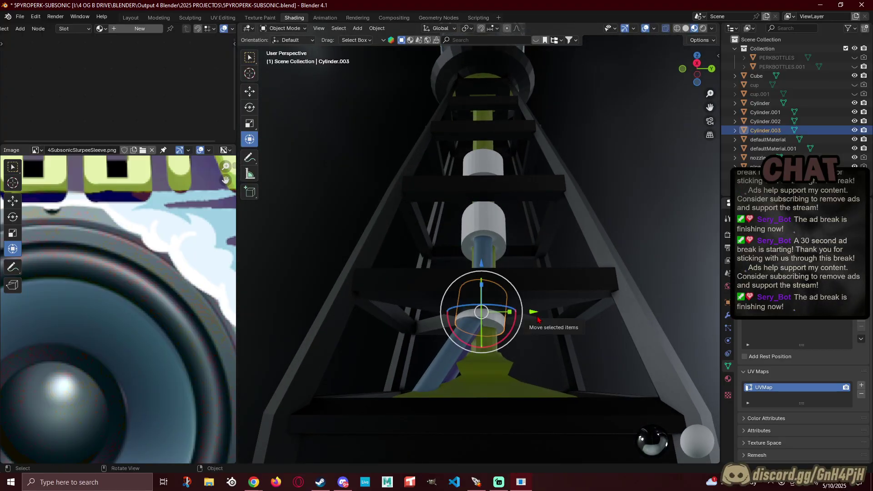
pyautogui.moveTo(536, 318); pyautogui.dragTo(529, 316)
pyautogui.moveTo(530, 323); pyautogui.dragTo(527, 357, button='middle')
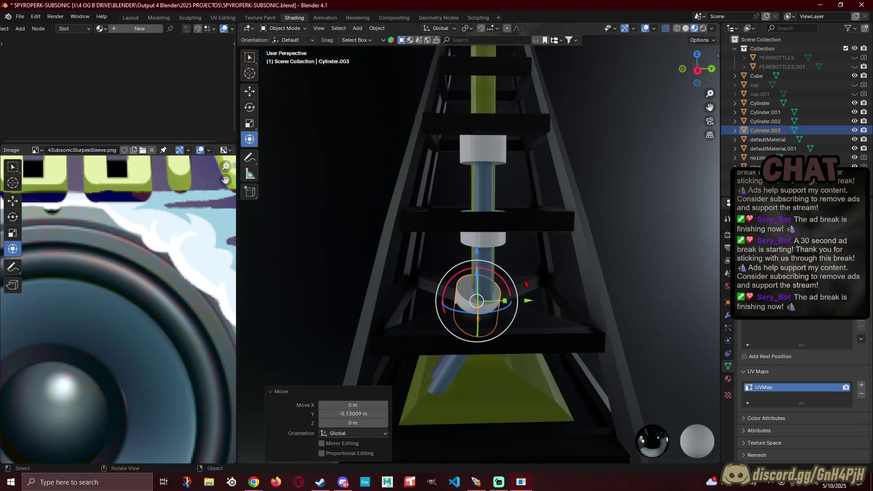
pyautogui.moveTo(500, 280); pyautogui.dragTo(500, 278)
pyautogui.moveTo(531, 305); pyautogui.dragTo(532, 301)
pyautogui.click(665, 296)
# Step: Examine the whole machine from the front and the full cup sleeve image in the image editor
pyautogui.moveTo(664, 295); pyautogui.dragTo(287, 259, button='middle')
pyautogui.scroll(-4, 445, 326)
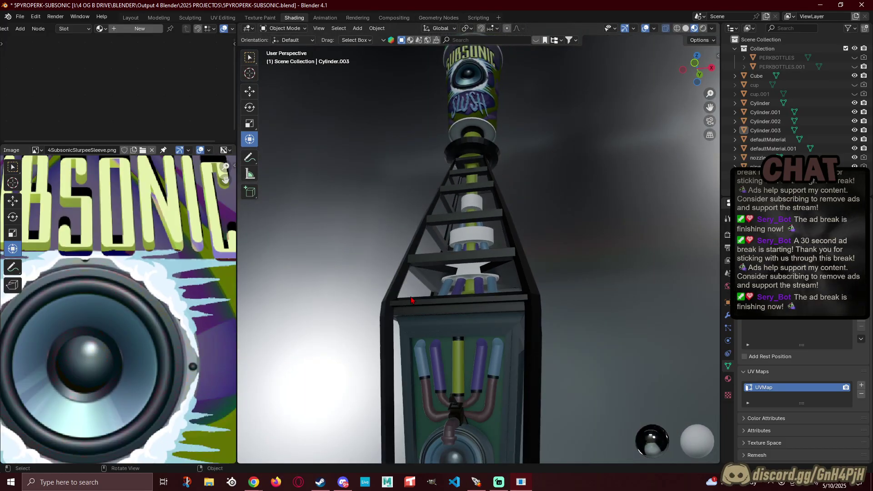
pyautogui.scroll(-3, 408, 298)
pyautogui.moveTo(408, 298)
pyautogui.mouseDown(button='middle')
pyautogui.moveTo(386, 335)
pyautogui.moveTo(386, 320)
pyautogui.moveTo(410, 339)
pyautogui.moveTo(395, 297)
pyautogui.mouseUp(button='middle')
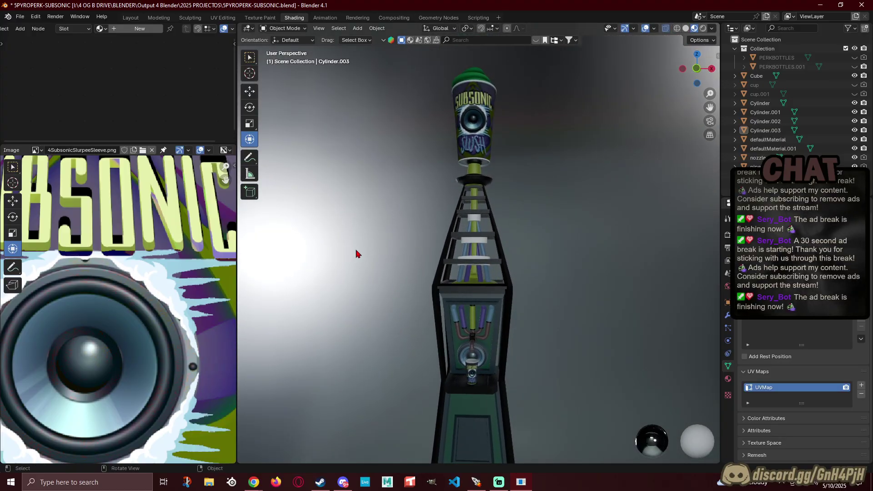
pyautogui.scroll(-4, 203, 290)
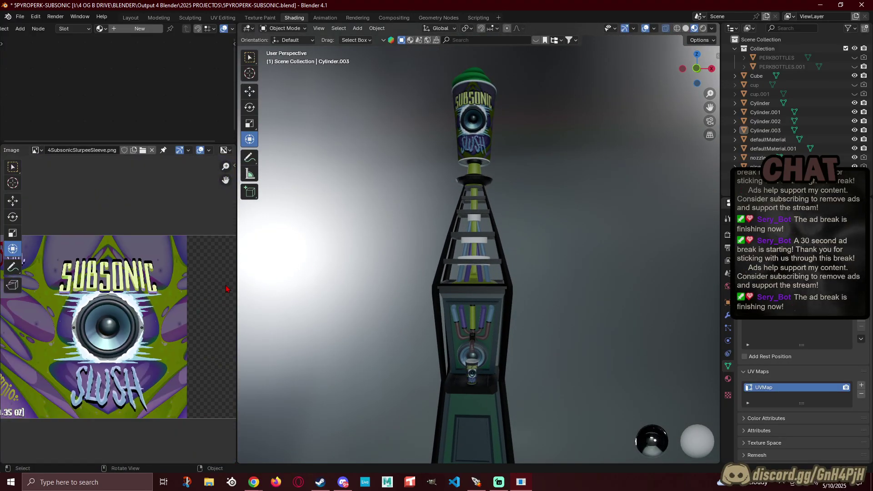
pyautogui.scroll(-2, 221, 290)
pyautogui.moveTo(154, 310); pyautogui.dragTo(148, 355, button='middle')
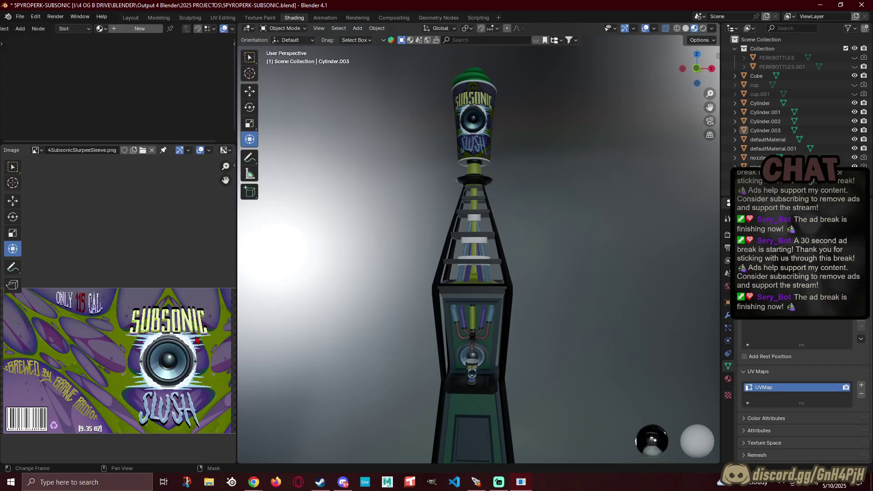
pyautogui.scroll(-2, 197, 340)
pyautogui.scroll(-2, 387, 295)
pyautogui.moveTo(405, 277)
pyautogui.mouseDown(button='middle')
pyautogui.moveTo(511, 293)
pyautogui.moveTo(460, 298)
pyautogui.moveTo(414, 255)
pyautogui.moveTo(399, 273)
pyautogui.mouseUp(button='middle')
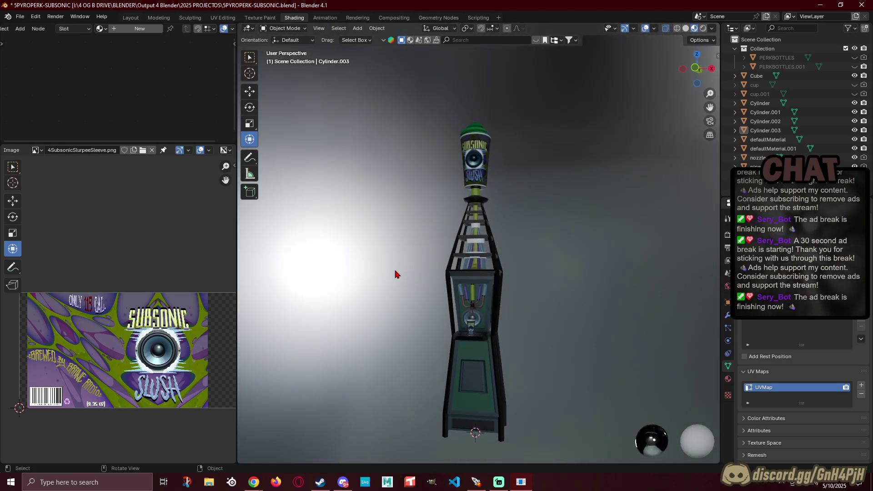
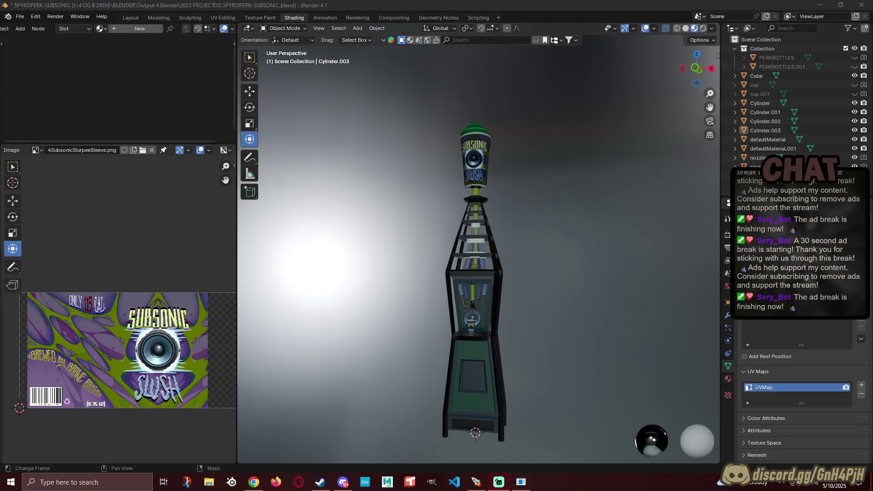
# Step: Save the project file
pyautogui.click(20, 16)
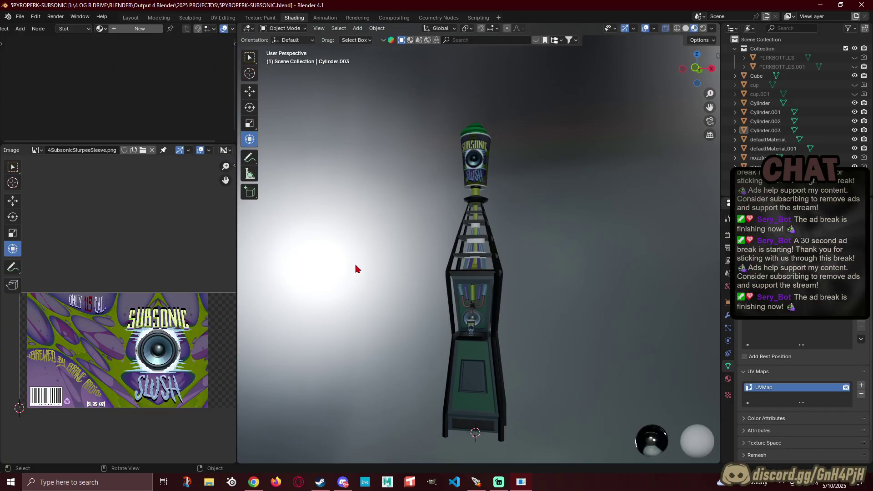
# Step: Duplicate the narrow upper collar in place and raise the copy about 3.47 m along Z to beneath the black disc
pyautogui.moveTo(370, 253); pyautogui.dragTo(409, 267, button='middle')
pyautogui.scroll(9, 401, 227)
pyautogui.moveTo(409, 206); pyautogui.dragTo(481, 246, button='middle')
pyautogui.click(483, 250)
pyautogui.hotkey('shift', 'd')
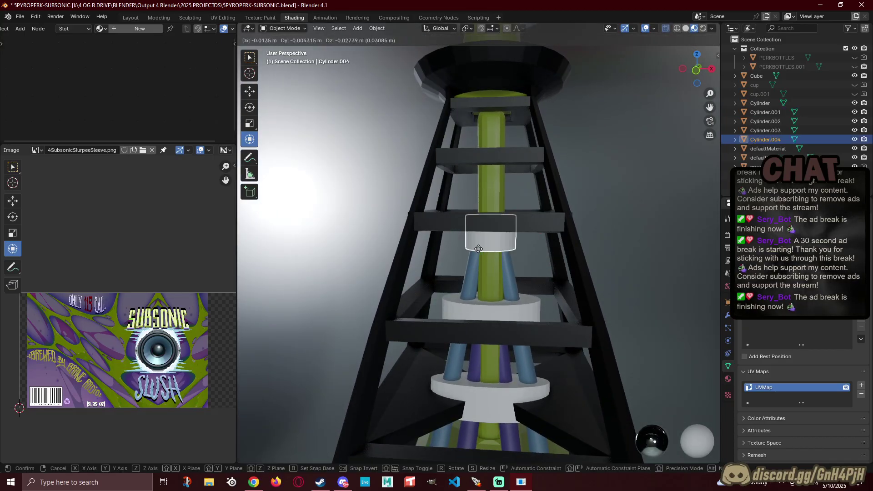
pyautogui.press('Escape')
pyautogui.moveTo(494, 183); pyautogui.dragTo(506, 57)
pyautogui.moveTo(506, 56); pyautogui.dragTo(407, 152, button='middle')
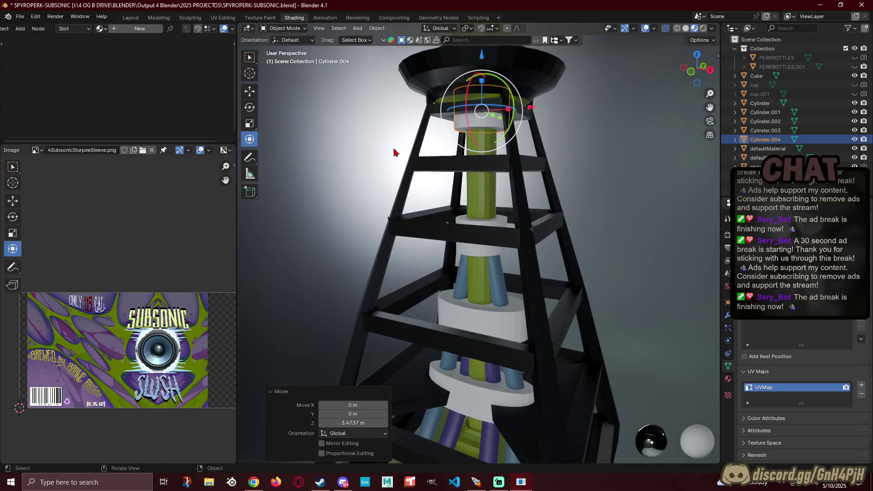
pyautogui.moveTo(336, 205); pyautogui.dragTo(375, 193, button='middle')
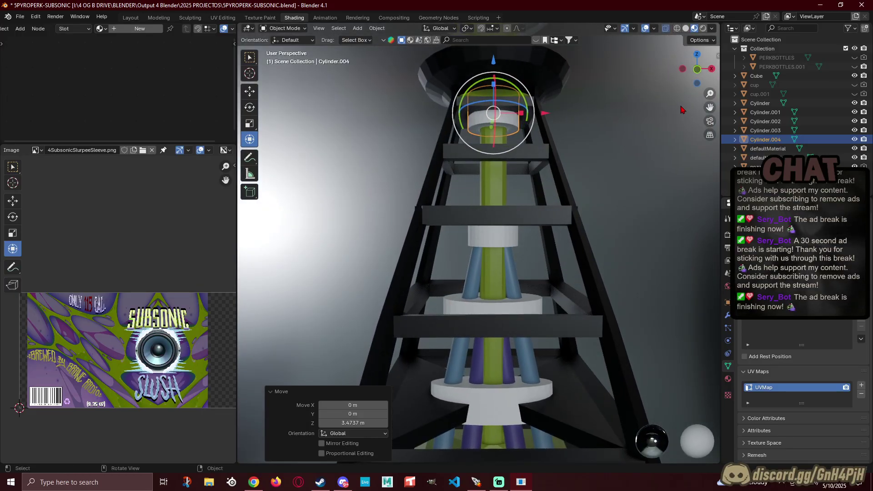
# Step: In front view, stretch the original narrow collar vertically and raise it about 0.28 m to centre it on its crossbar
pyautogui.click(698, 69)
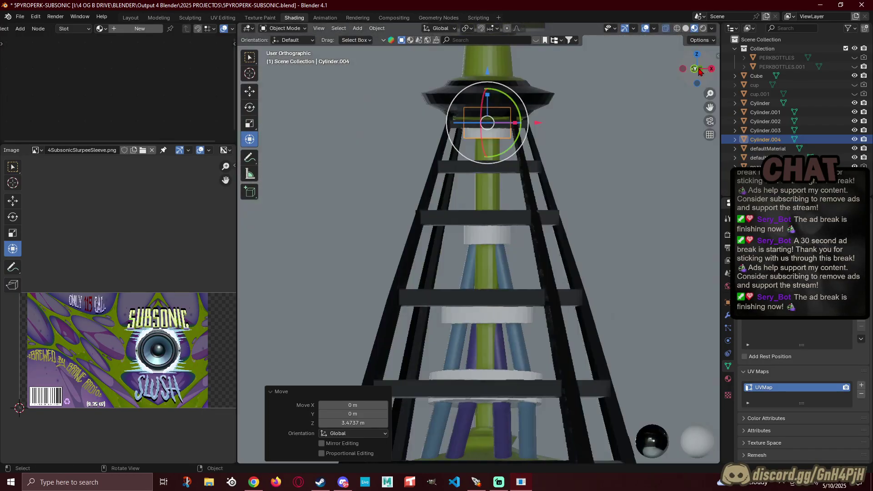
pyautogui.scroll(-5, 559, 229)
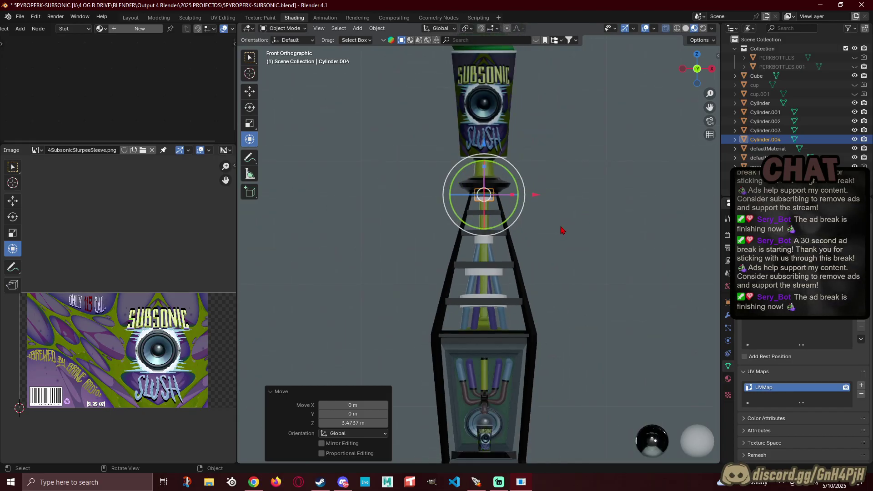
pyautogui.scroll(2, 542, 249)
pyautogui.click(485, 242)
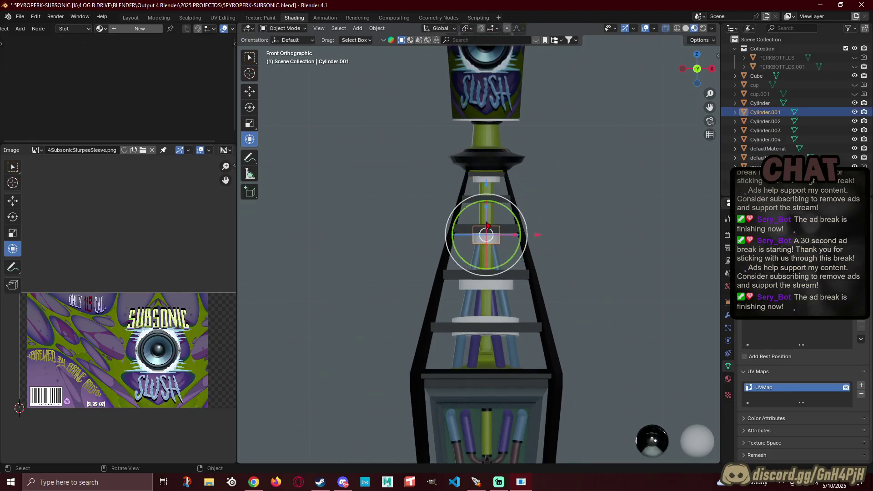
pyautogui.moveTo(489, 210); pyautogui.dragTo(485, 175)
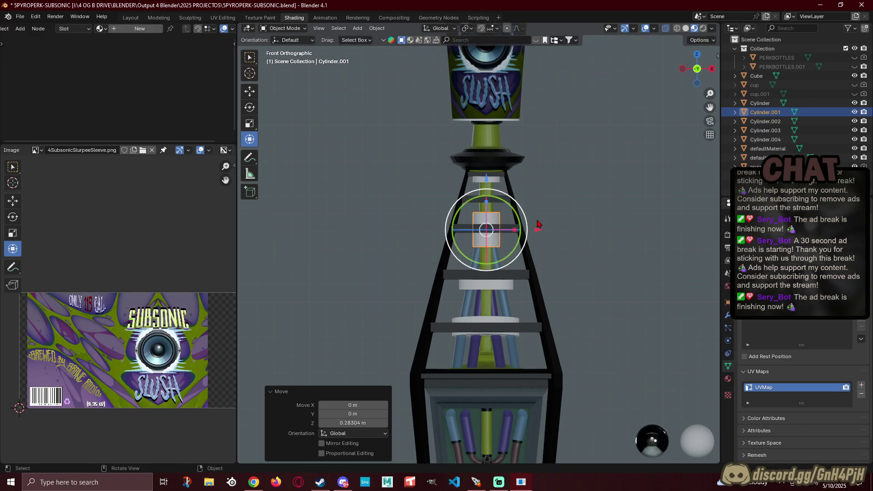
pyautogui.click(593, 266)
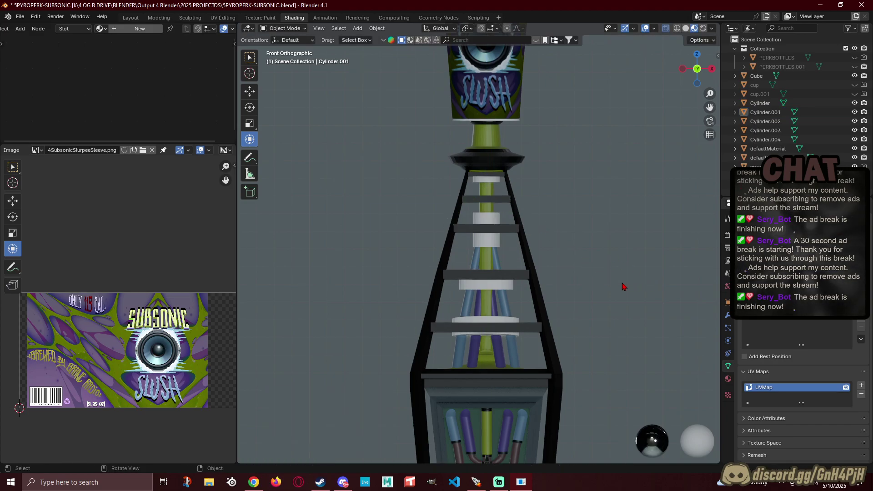
# Step: Try scaling the wide middle collar to about 1.54 along Z, and undo the scaling
pyautogui.click(480, 286)
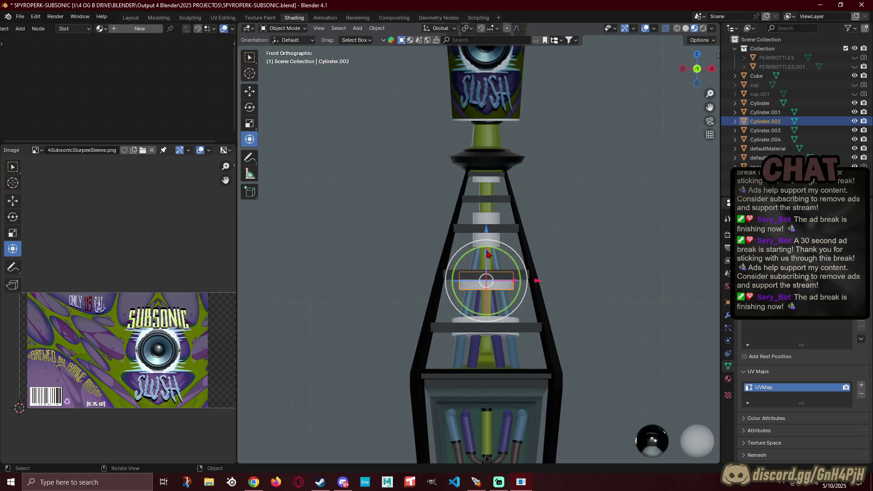
pyautogui.press('s')
pyautogui.press('z')
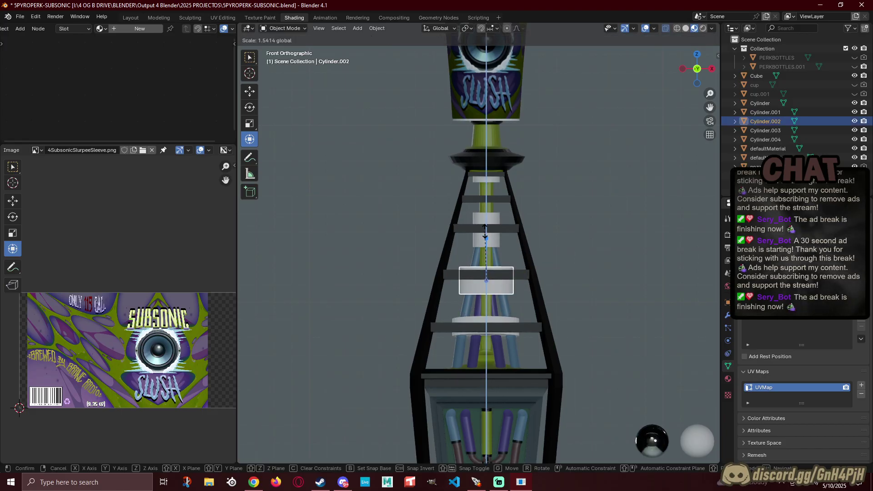
pyautogui.click(485, 234)
pyautogui.hotkey('ctrl', 'z')
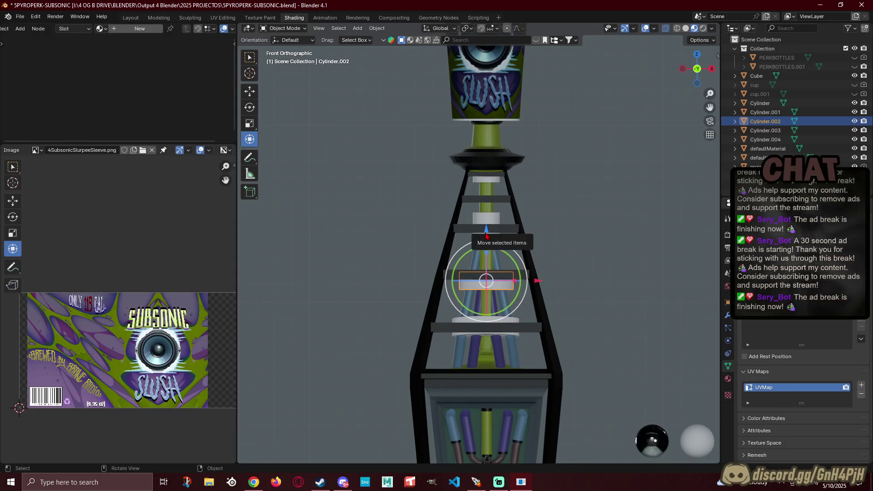
# Step: Raise the wide middle collar about 0.31 m along Z to centre it on its crossbar
pyautogui.moveTo(486, 231); pyautogui.dragTo(483, 220)
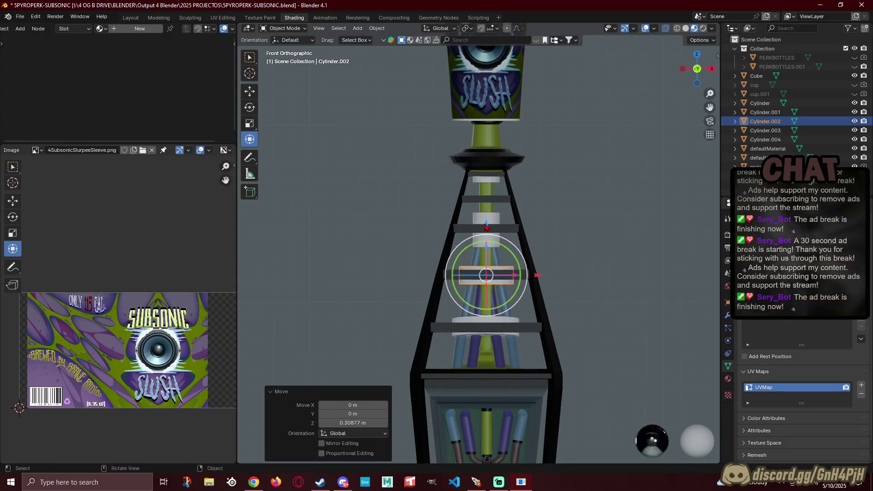
pyautogui.click(639, 271)
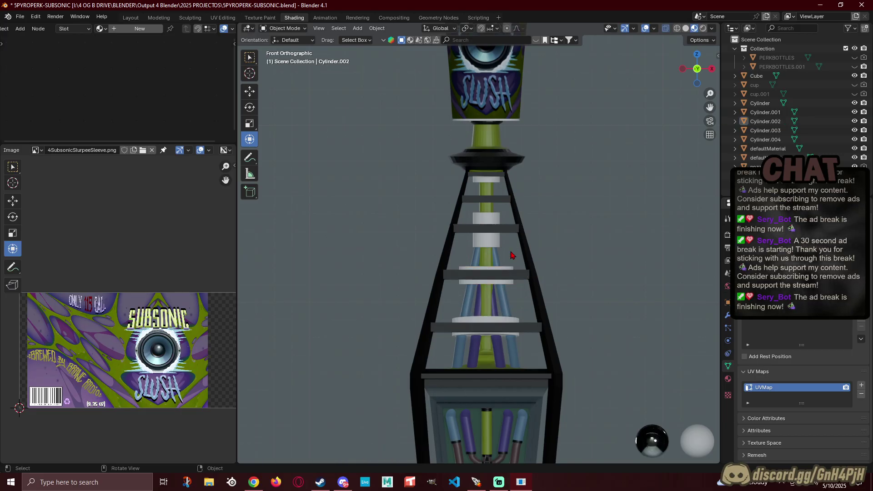
pyautogui.click(489, 261)
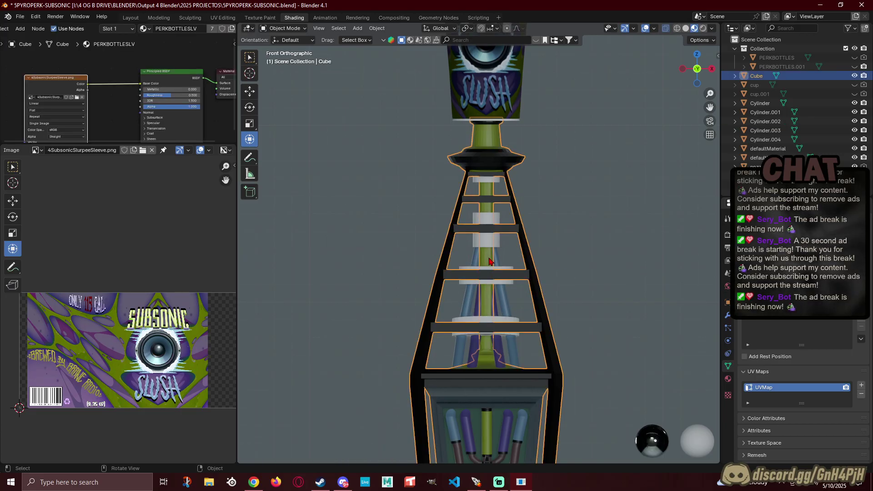
pyautogui.click(580, 278)
# Step: Examine the collars and the overall proportions of the machine from the front, from above and at different distances
pyautogui.scroll(-6, 580, 278)
pyautogui.scroll(2, 547, 292)
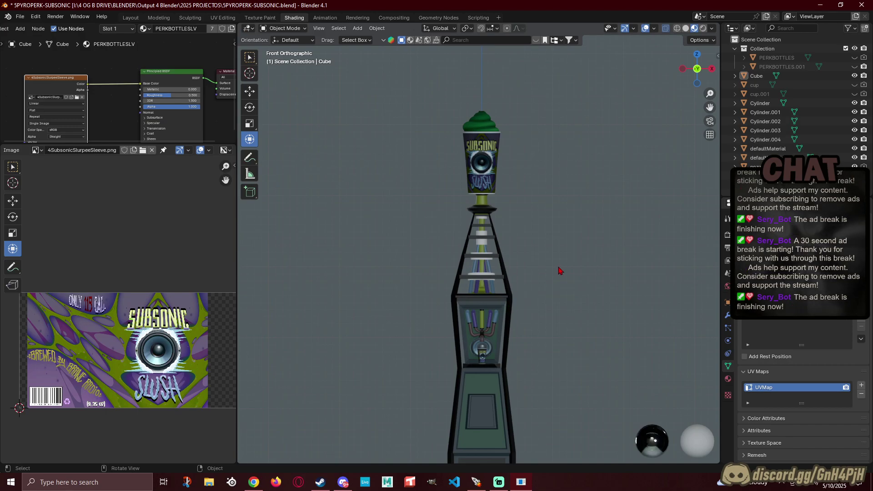
pyautogui.moveTo(513, 247); pyautogui.dragTo(506, 304, button='middle')
pyautogui.scroll(9, 413, 246)
pyautogui.scroll(-6, 502, 265)
pyautogui.scroll(-8, 501, 265)
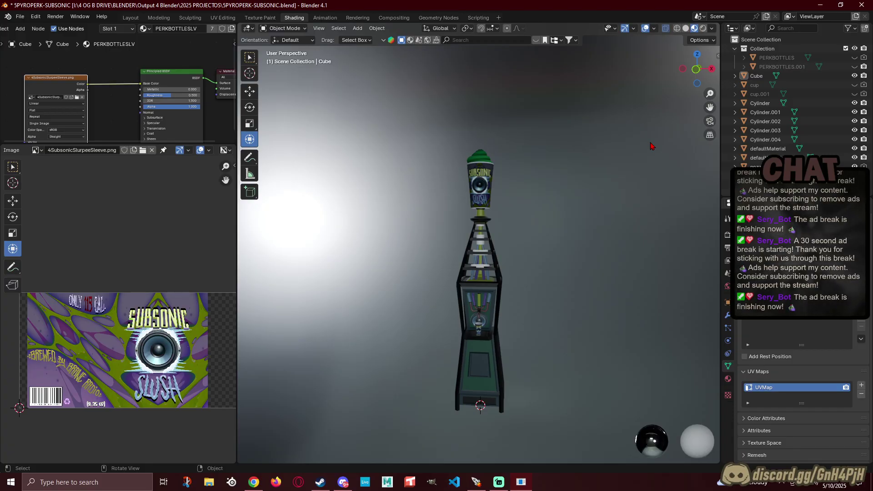
pyautogui.keyDown('shift'); pyautogui.moveTo(517, 346); pyautogui.dragTo(535, 331, button='middle'); pyautogui.keyUp('shift')
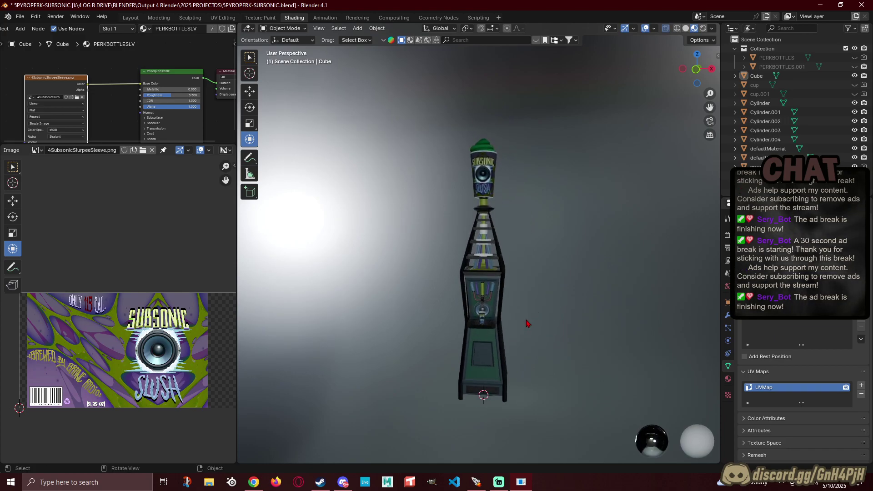
pyautogui.moveTo(526, 323); pyautogui.dragTo(476, 397, button='middle')
pyautogui.scroll(-2, 555, 326)
pyautogui.moveTo(509, 378); pyautogui.dragTo(523, 367, button='middle')
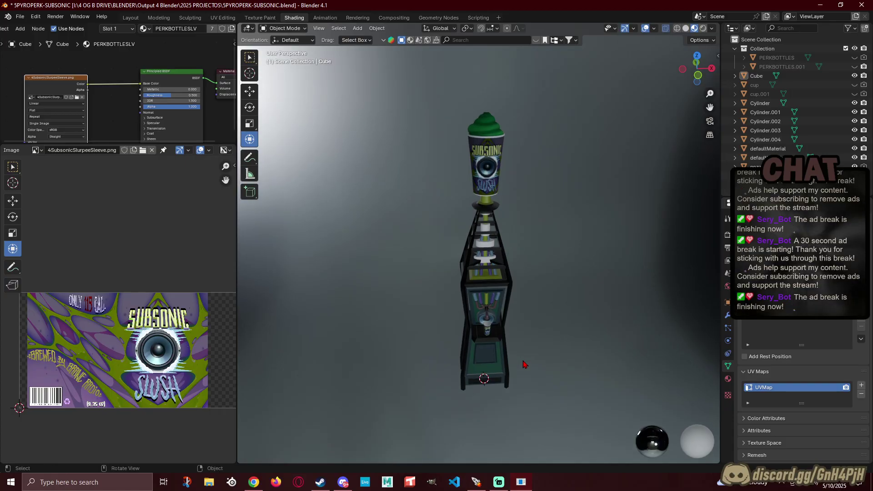
# Step: In the machine body's mesh, select the linked geometry of the lowest crossbar ring around the pipes and try to hide it
pyautogui.scroll(6, 523, 367)
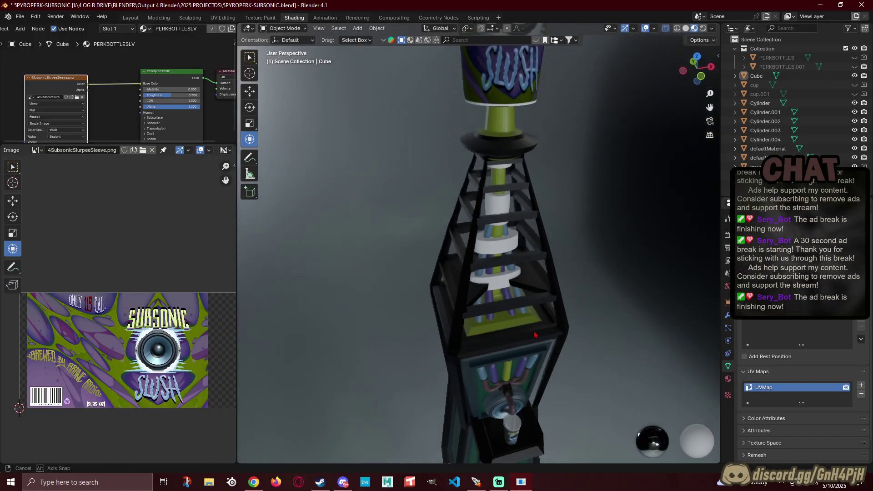
pyautogui.moveTo(534, 335); pyautogui.dragTo(534, 283, button='middle')
pyautogui.click(534, 284)
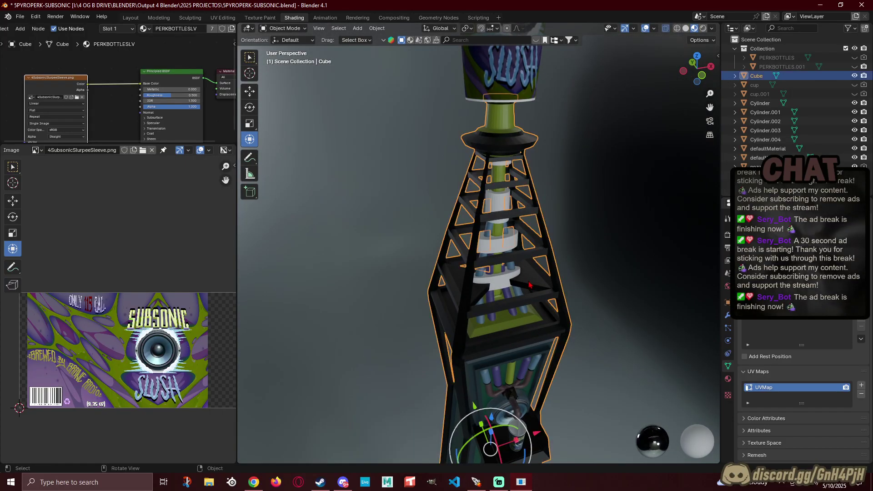
pyautogui.press('Tab')
pyautogui.hotkey('ctrl', 'l')
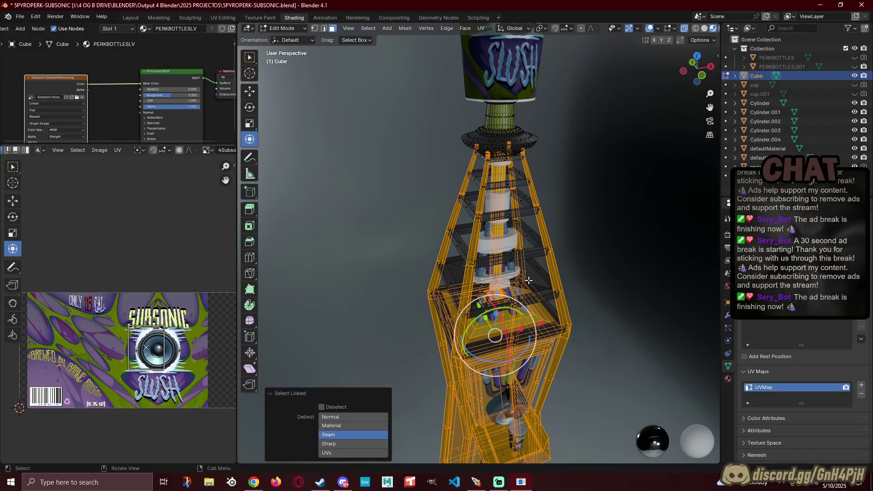
pyautogui.click(529, 280)
pyautogui.hotkey('ctrl', 'l')
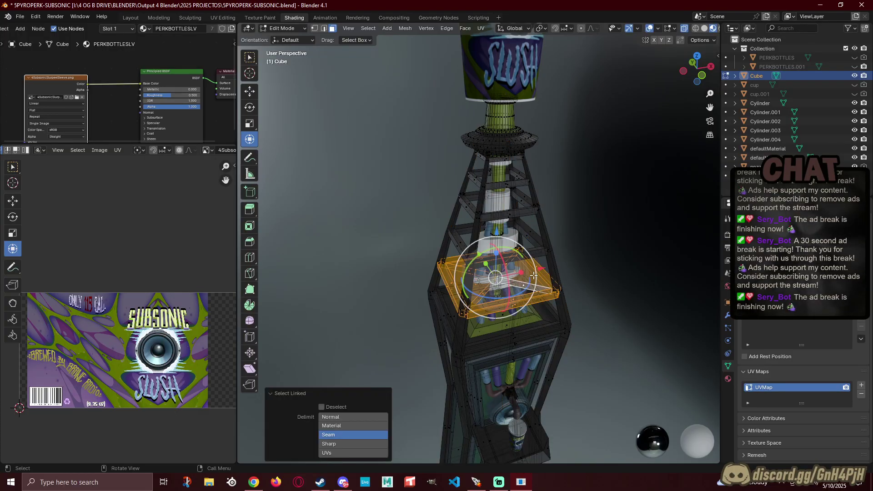
pyautogui.press('h')
pyautogui.moveTo(659, 271); pyautogui.dragTo(519, 249, button='middle')
pyautogui.scroll(-4, 519, 249)
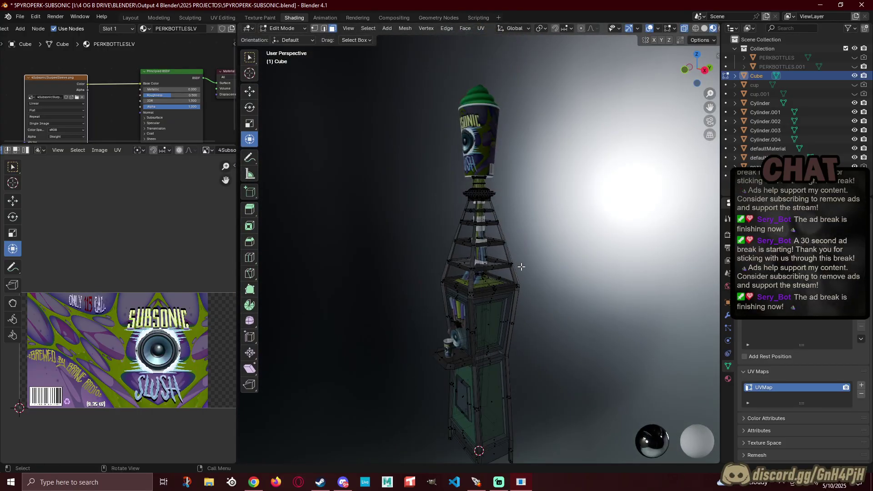
pyautogui.press('Tab')
pyautogui.click(601, 236)
# Step: Check the collars and upper frame from several angles, and save SPYROPERK-SUBSONIC.blend
pyautogui.moveTo(595, 250); pyautogui.dragTo(594, 239, button='middle')
pyautogui.scroll(5, 593, 238)
pyautogui.moveTo(540, 231); pyautogui.dragTo(521, 255, button='middle')
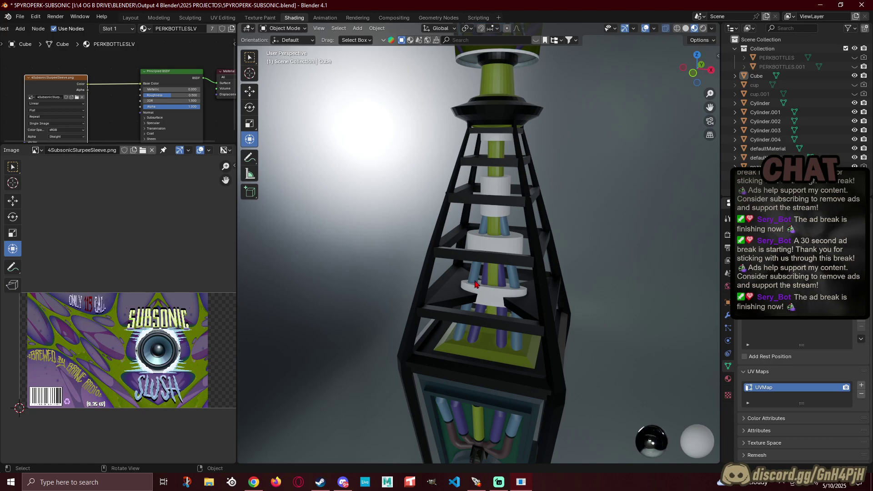
pyautogui.moveTo(370, 218); pyautogui.dragTo(416, 219, button='middle')
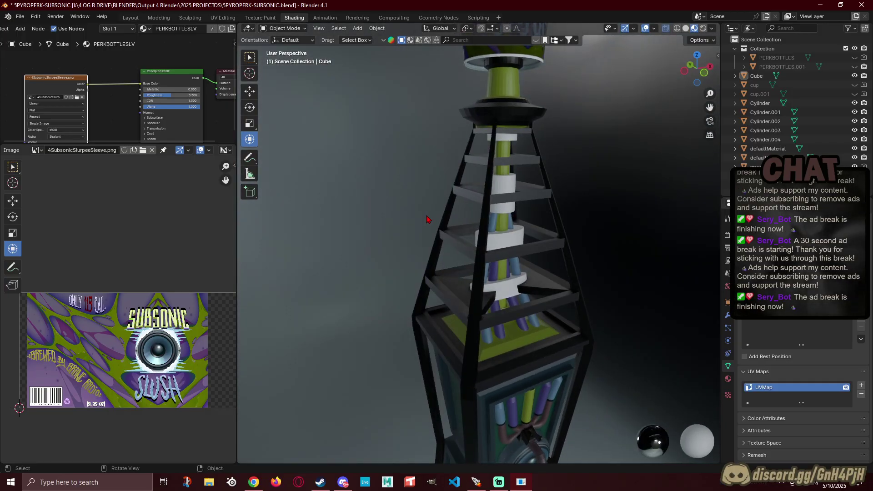
pyautogui.scroll(-5, 426, 219)
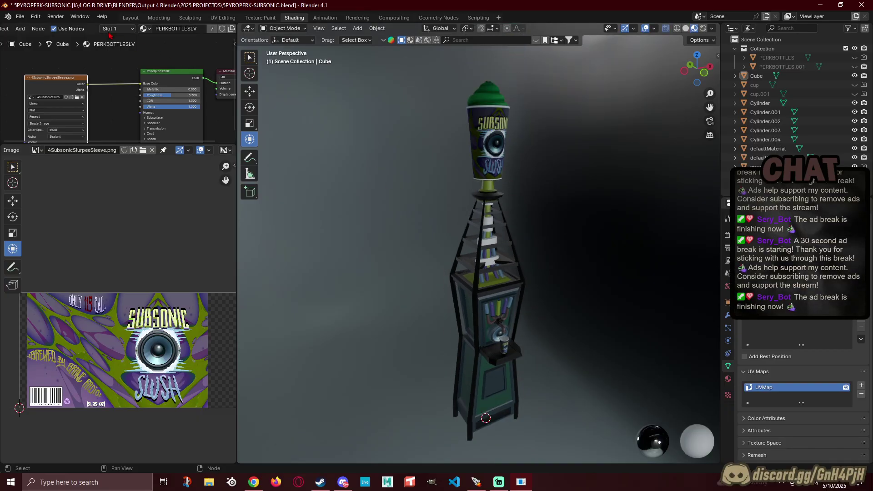
pyautogui.click(25, 17)
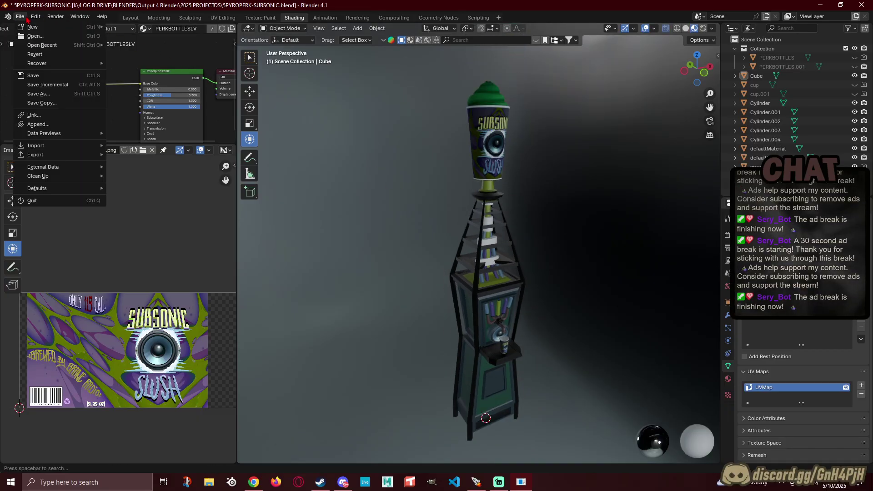
pyautogui.click(45, 78)
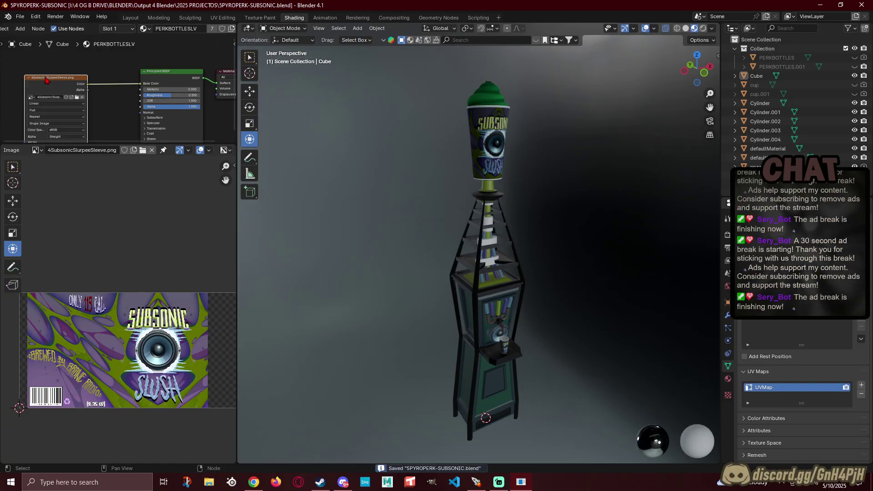
# Step: Switch to the Layout workspace with the whole slush machine in view, and save the file again
pyautogui.click(131, 18)
pyautogui.scroll(-8, 356, 261)
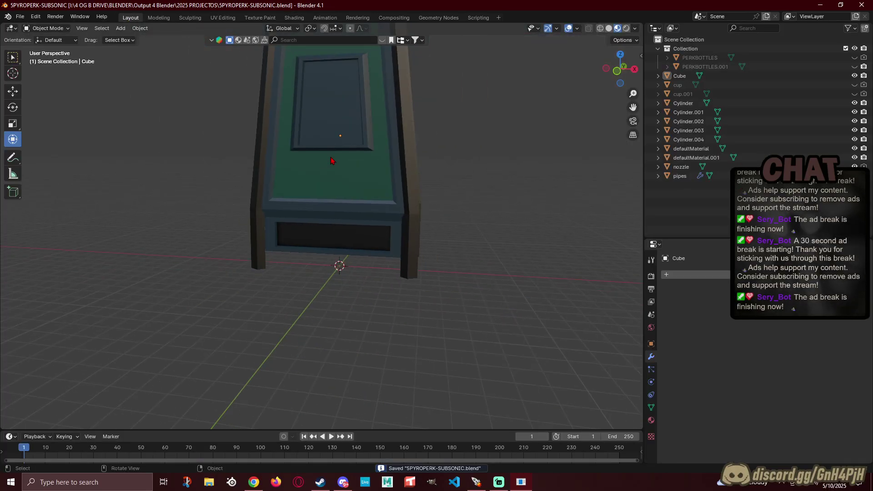
pyautogui.scroll(-6, 356, 260)
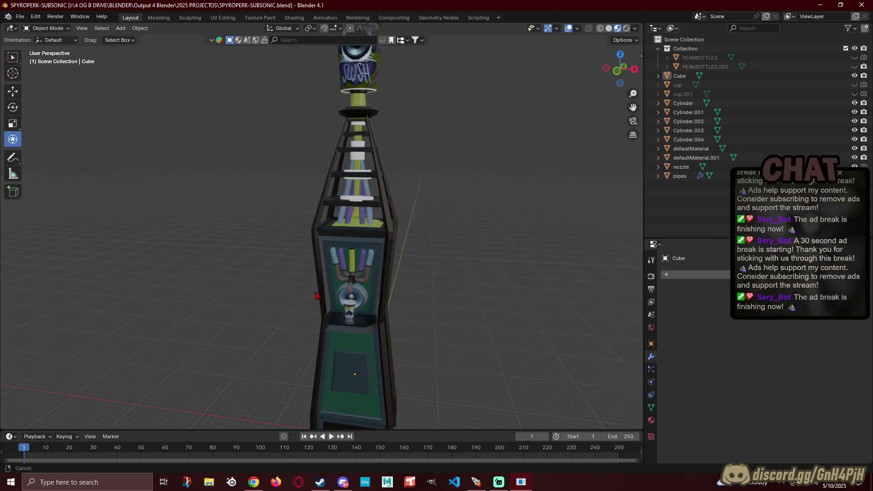
pyautogui.keyDown('shift'); pyautogui.moveTo(309, 230); pyautogui.dragTo(307, 237, button='middle'); pyautogui.keyUp('shift')
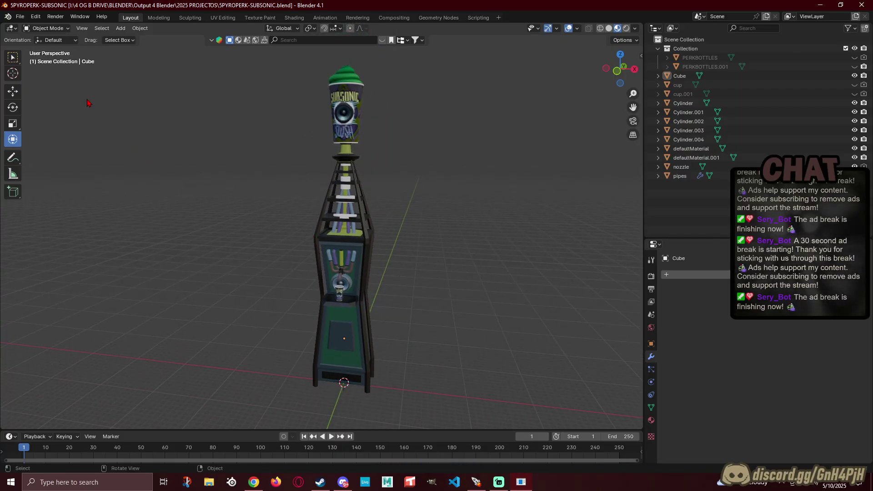
pyautogui.click(21, 17)
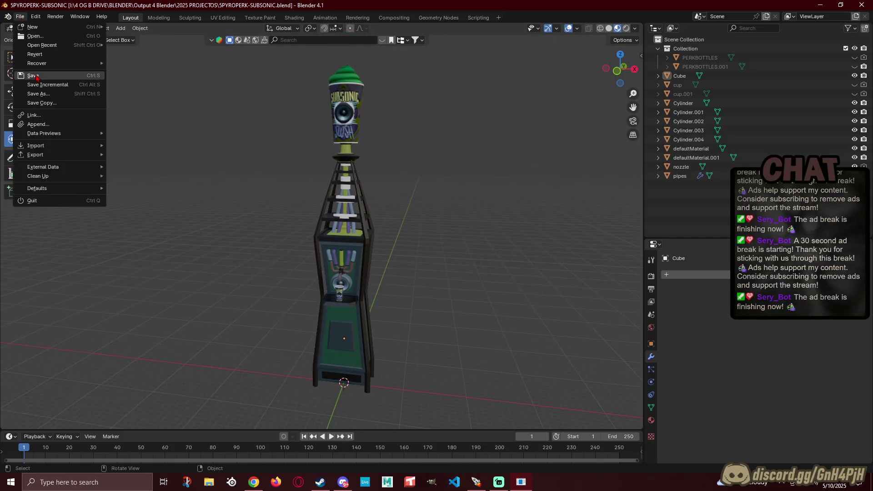